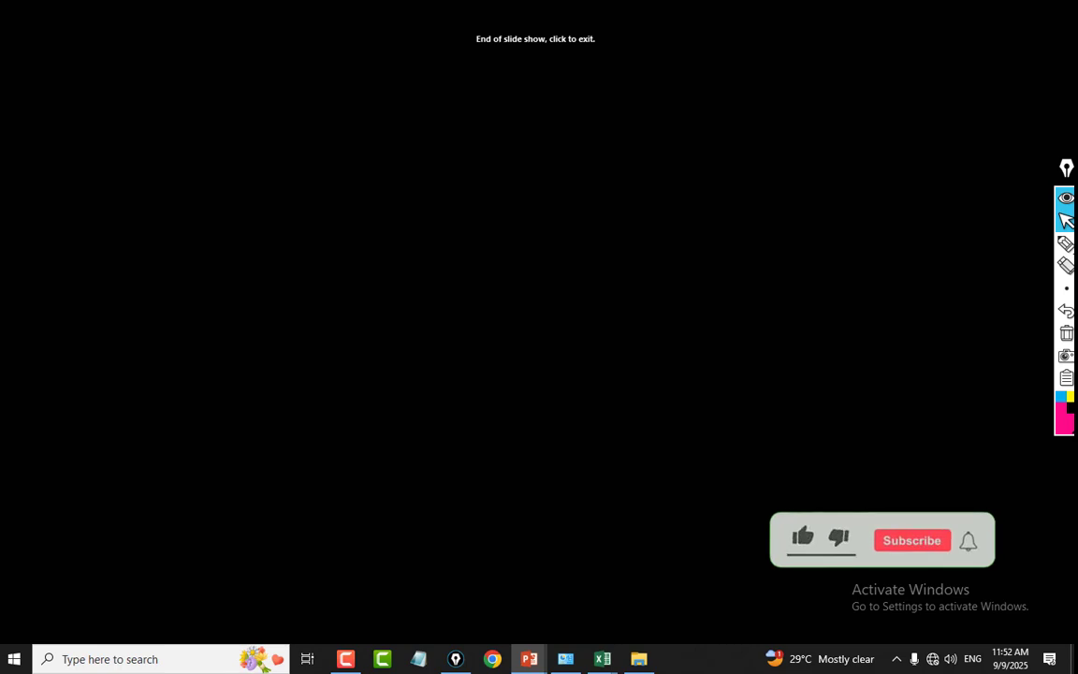
# End the slide show and switch to the SUBTOTAL workbook in Excel.
pyautogui.click(561, 239)
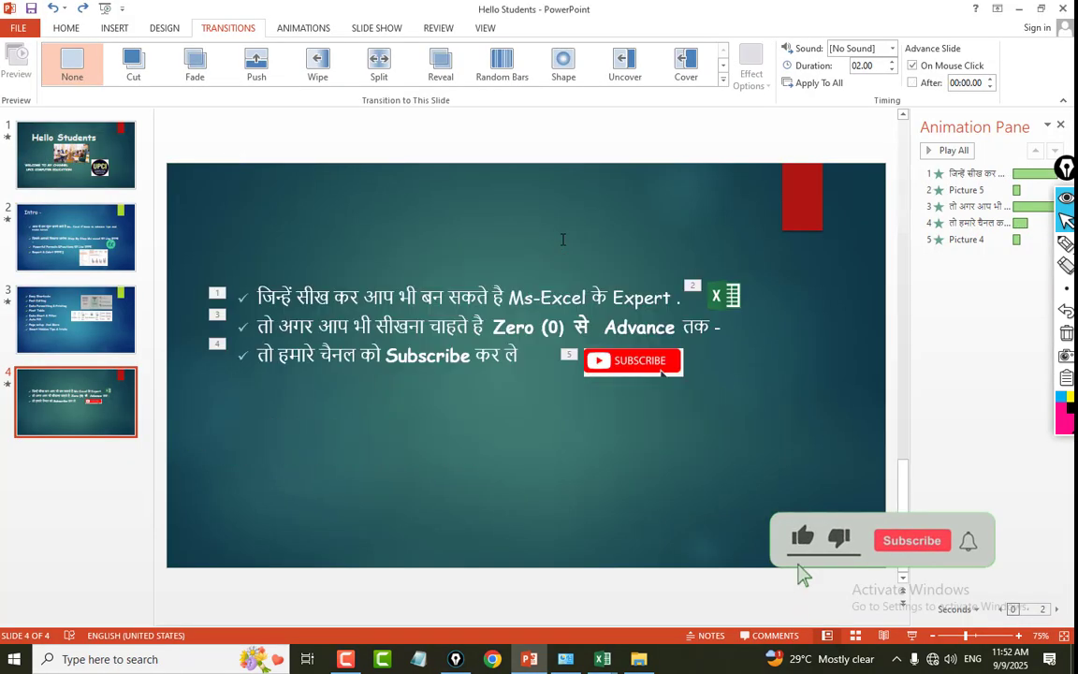
pyautogui.click(606, 659)
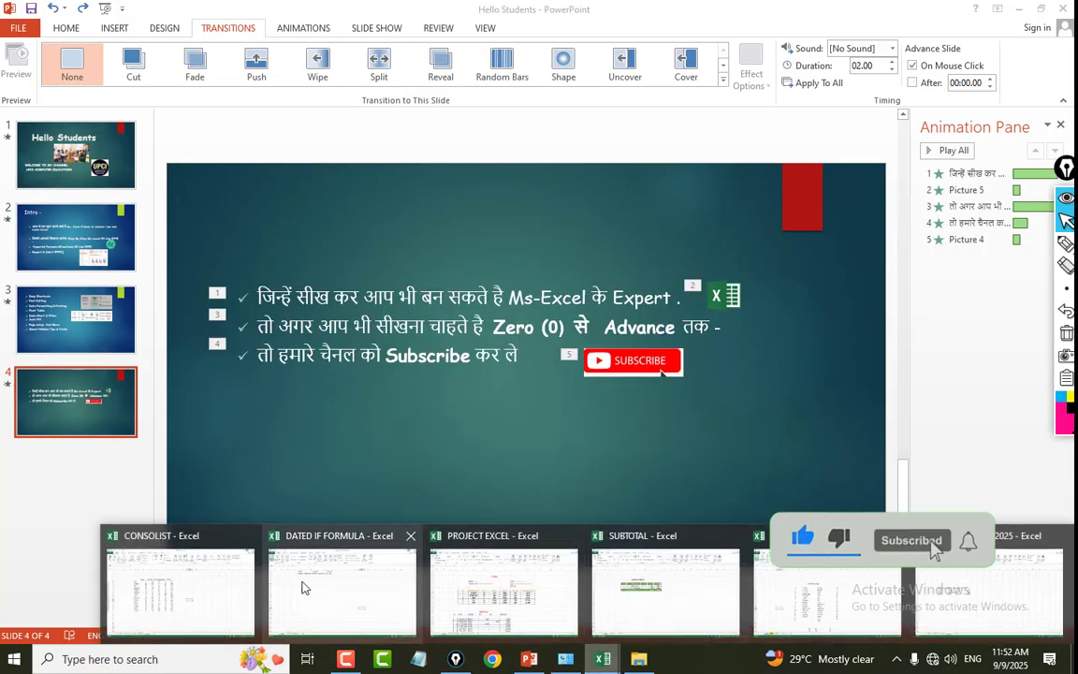
pyautogui.click(731, 594)
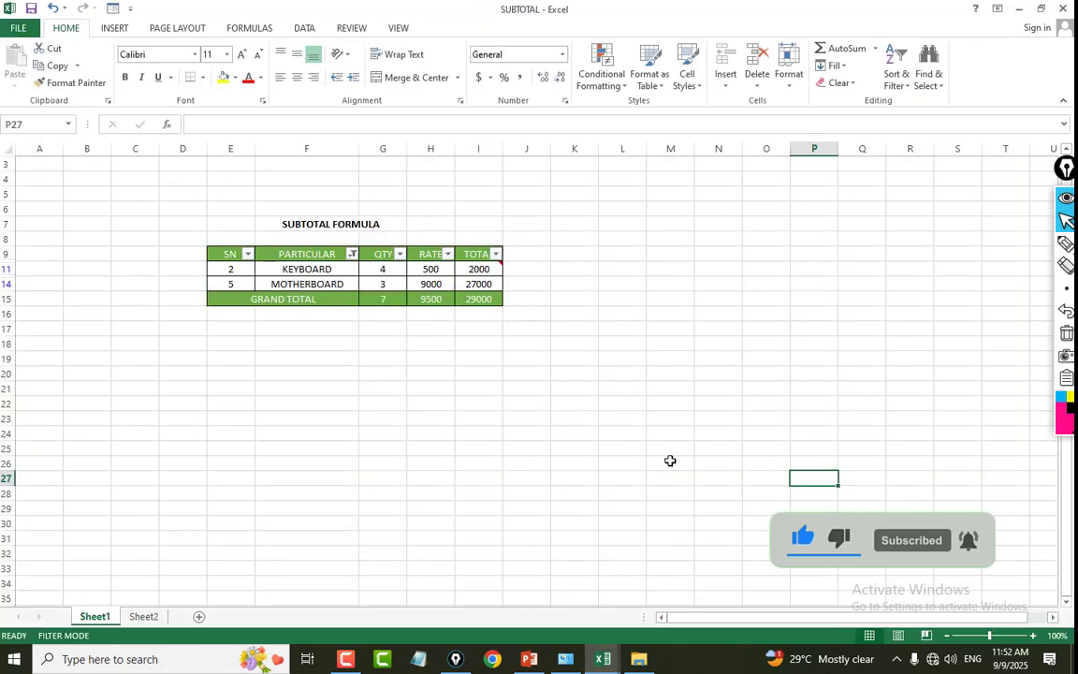
# Launch a new blank Excel workbook with the Run command excel.
pyautogui.click(669, 461)
pyautogui.press('super+r')
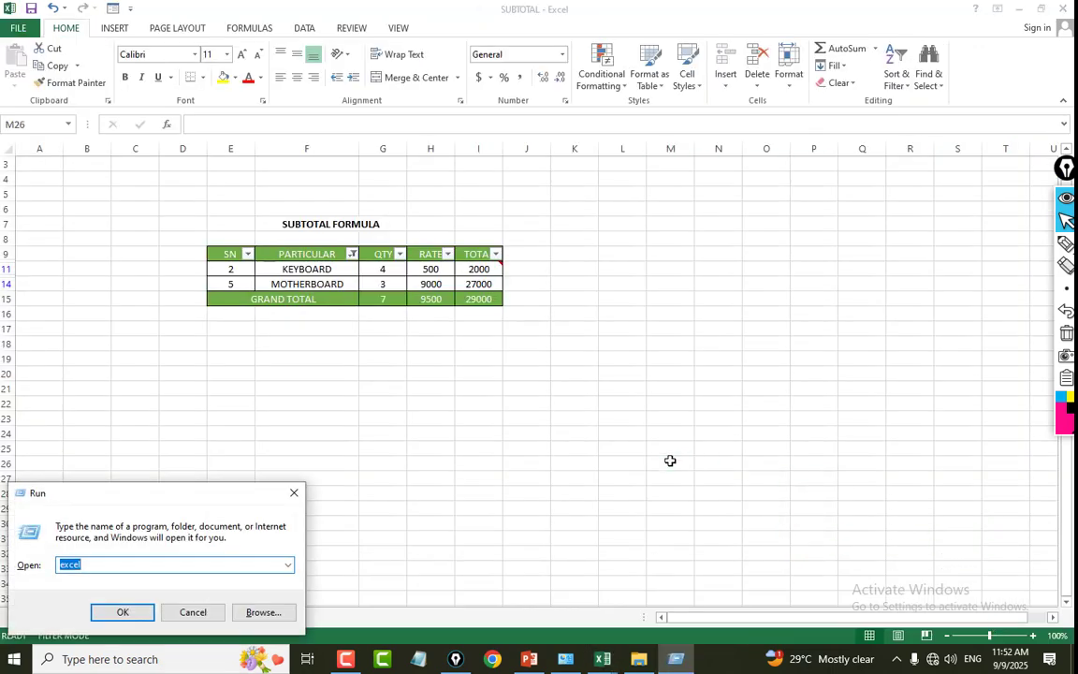
pyautogui.press('Return')
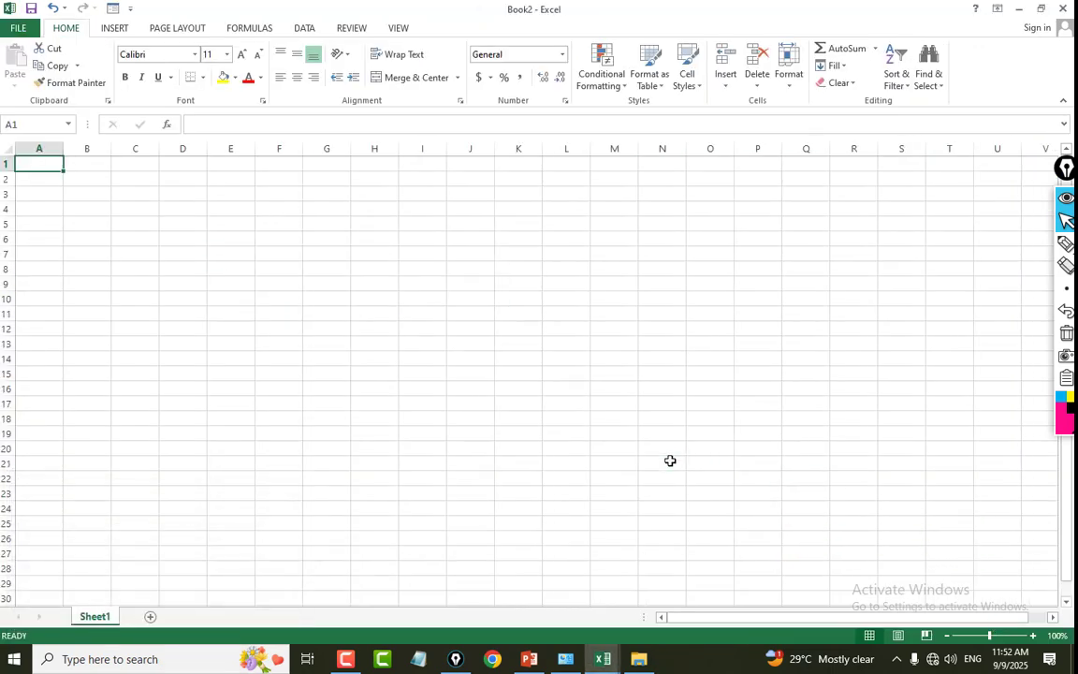
pyautogui.click(366, 320)
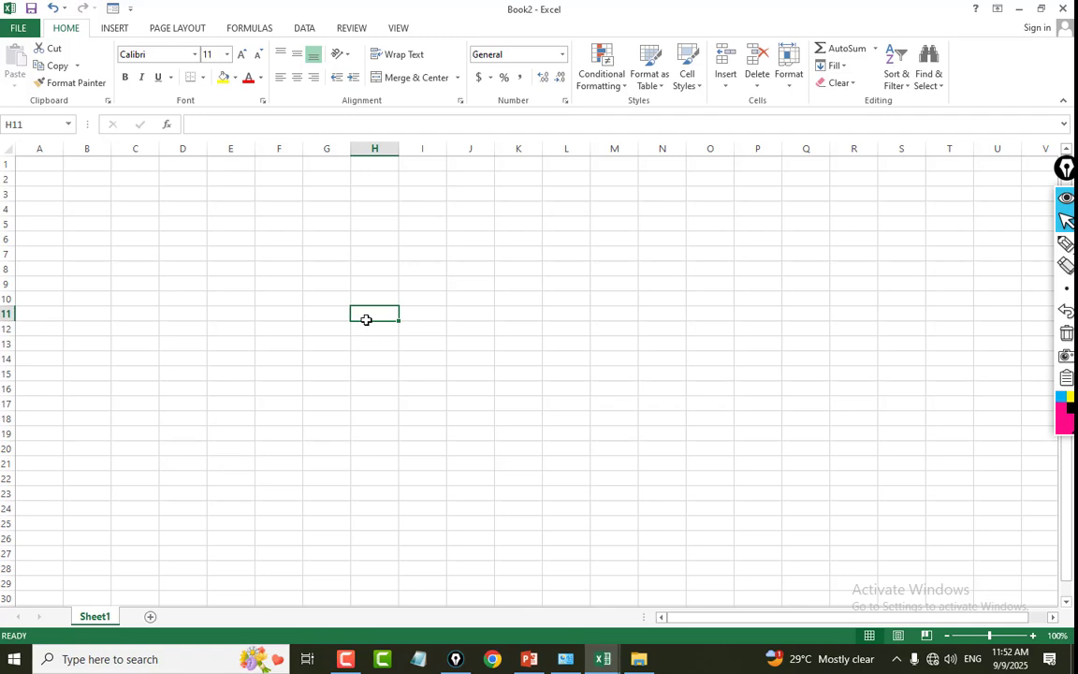
pyautogui.click(94, 208)
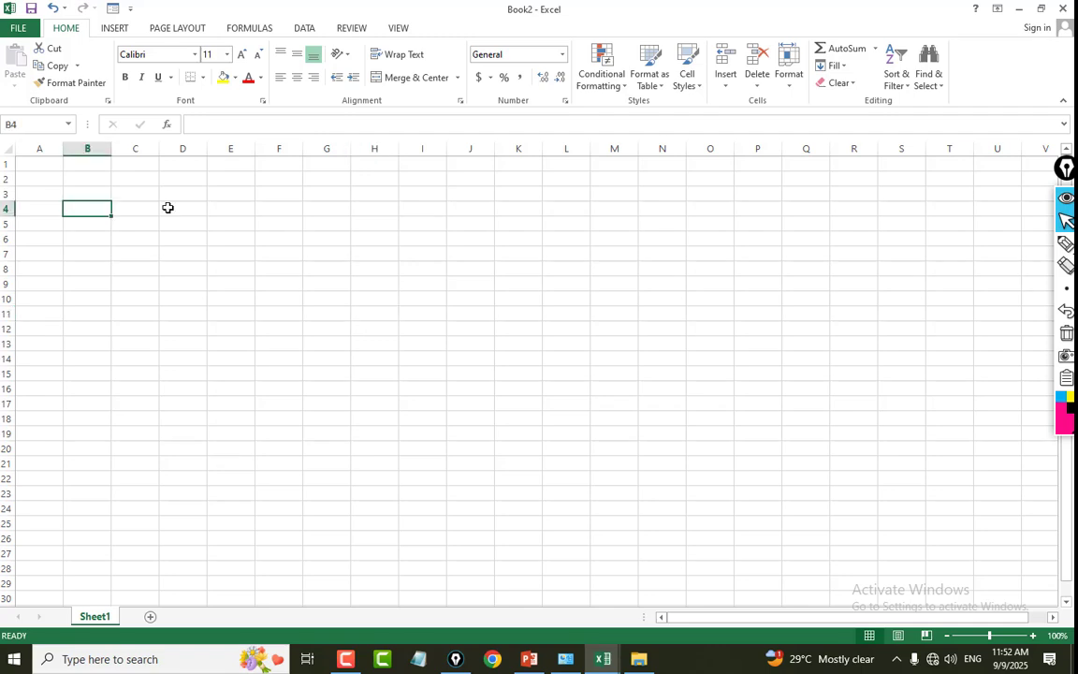
pyautogui.click(212, 205)
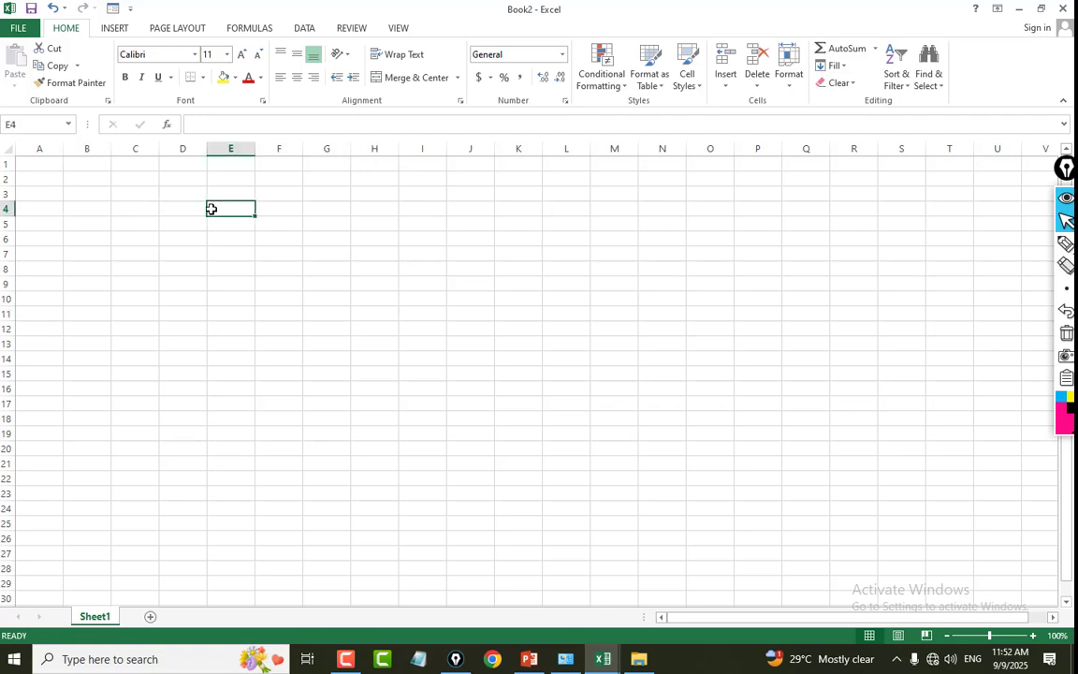
pyautogui.click(232, 193)
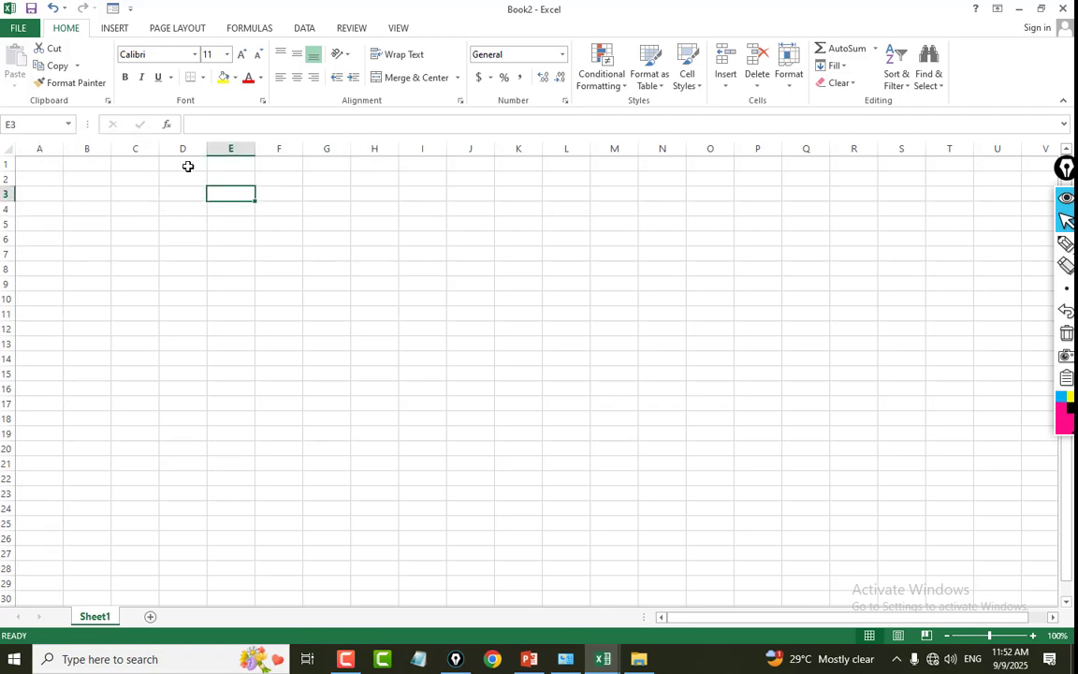
pyautogui.click(80, 146)
pyautogui.moveTo(80, 146); pyautogui.dragTo(422, 150)
pyautogui.click(312, 195)
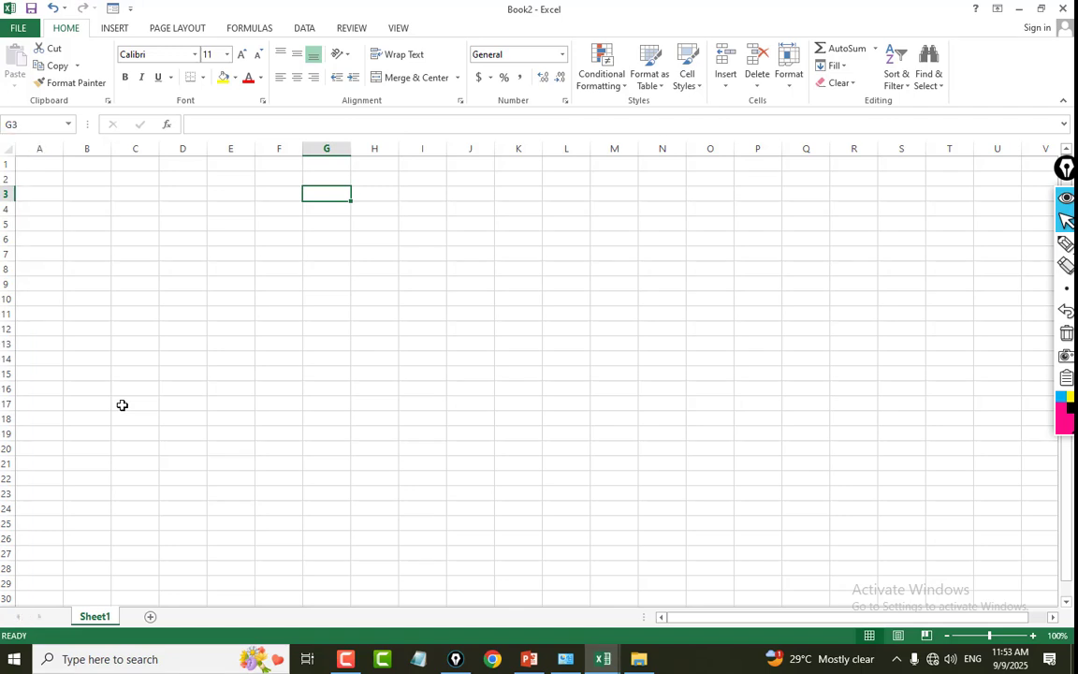
pyautogui.click(182, 208)
pyautogui.click(185, 223)
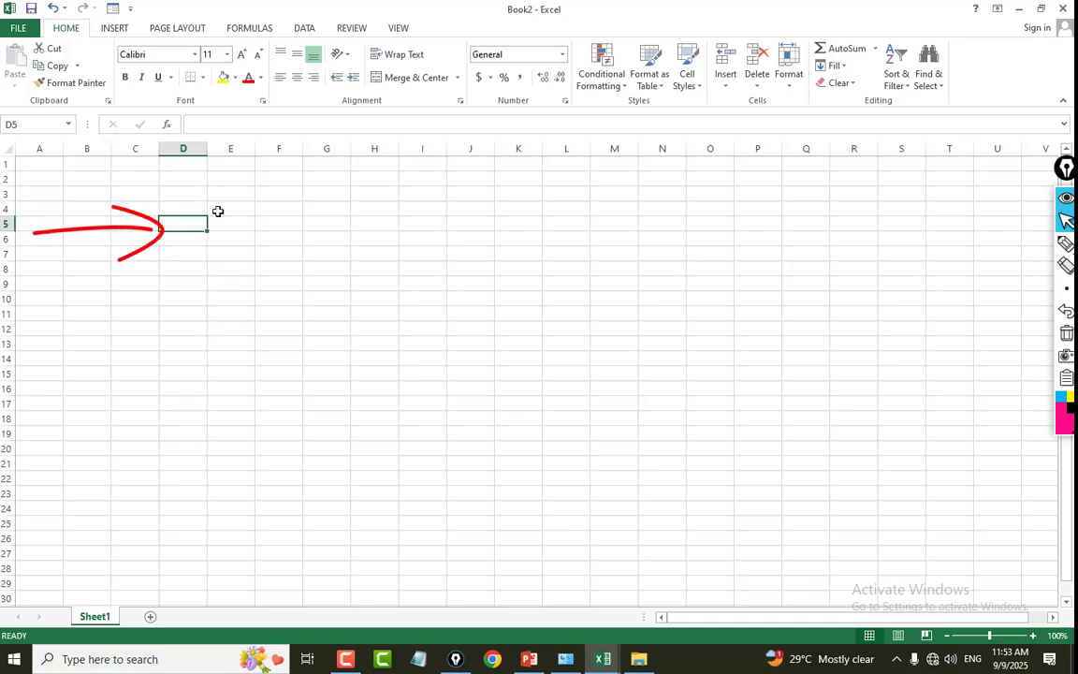
pyautogui.click(218, 211)
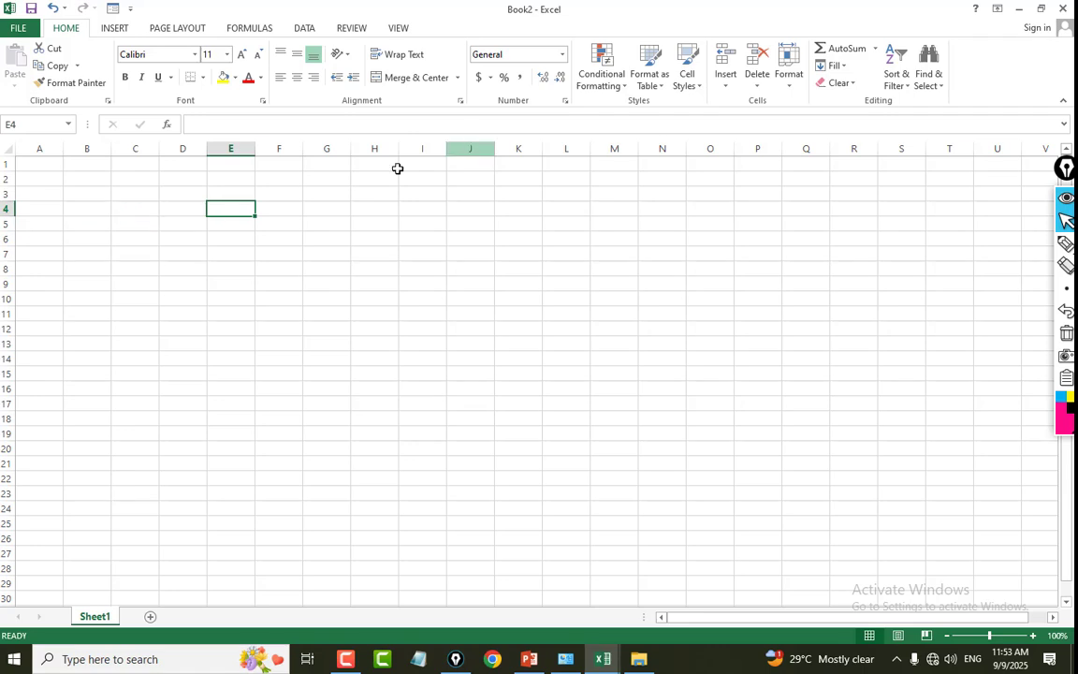
pyautogui.click(146, 208)
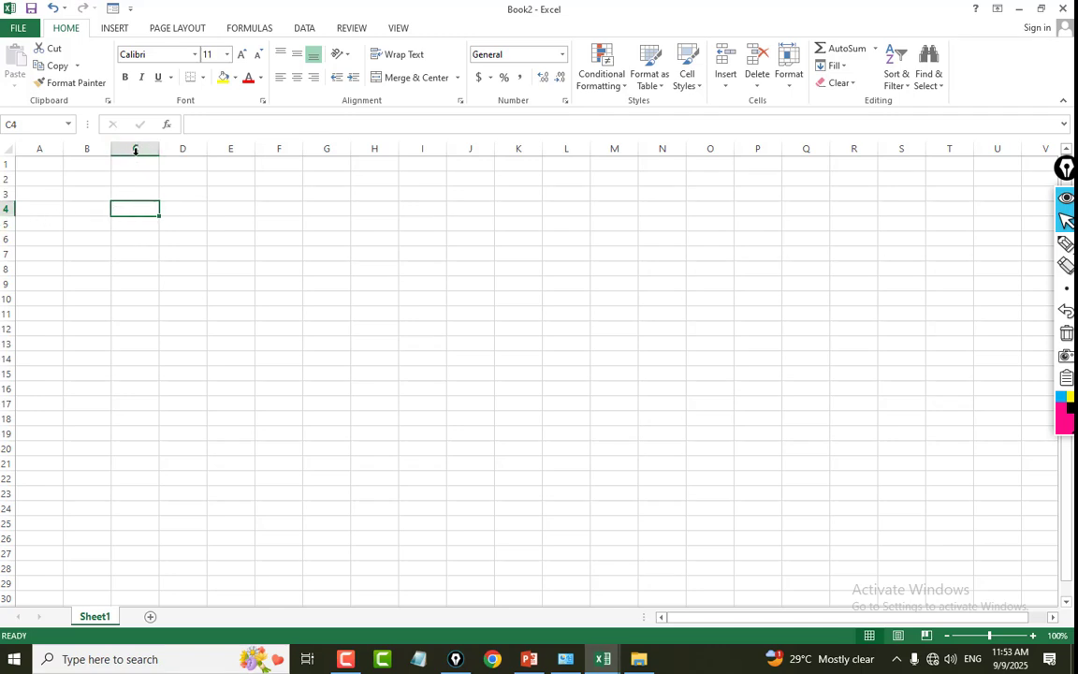
# Jump from cell A1 to the last row of column A and return to the start of the sheet.
pyautogui.click(52, 179)
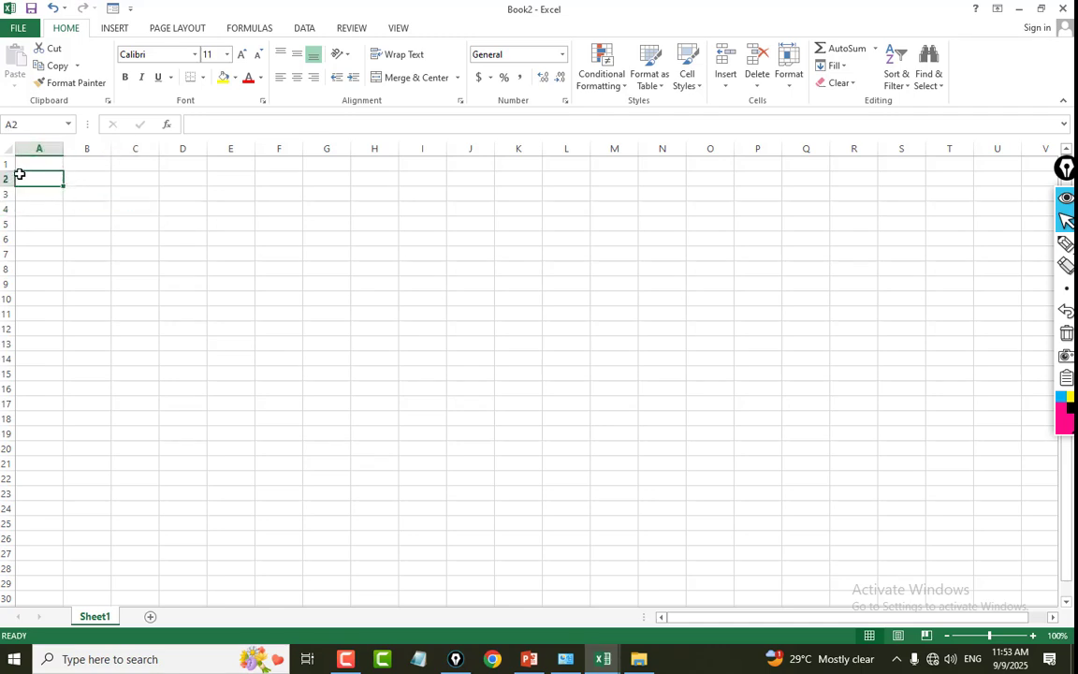
pyautogui.click(30, 165)
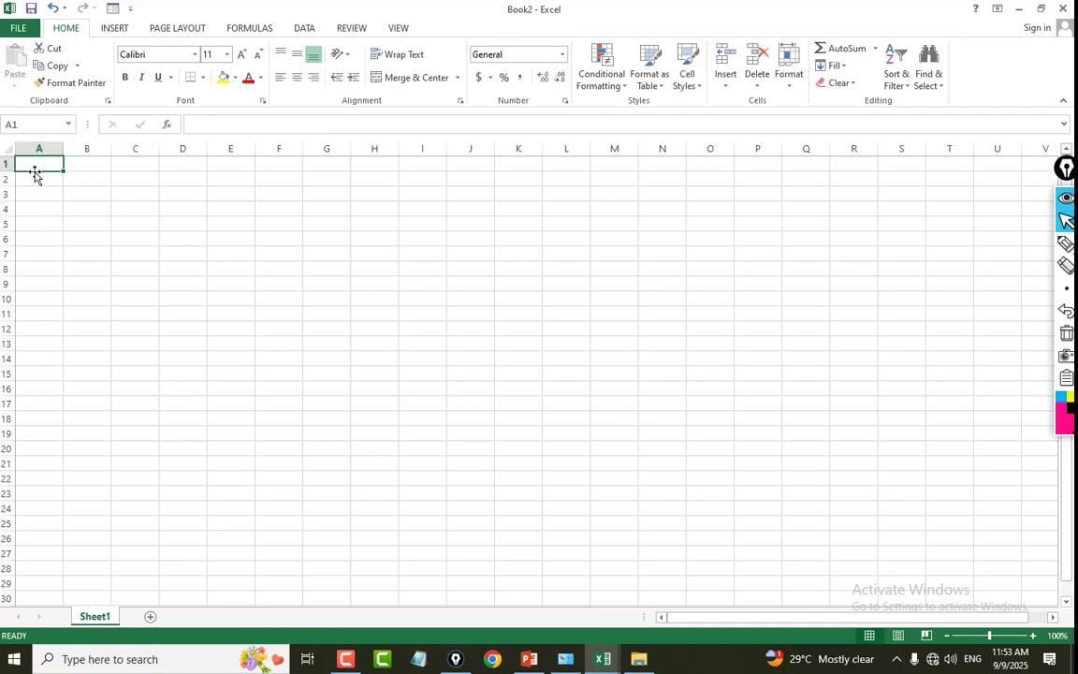
pyautogui.click(88, 179)
pyautogui.click(46, 167)
pyautogui.hotkey('ctrl', 'Down')
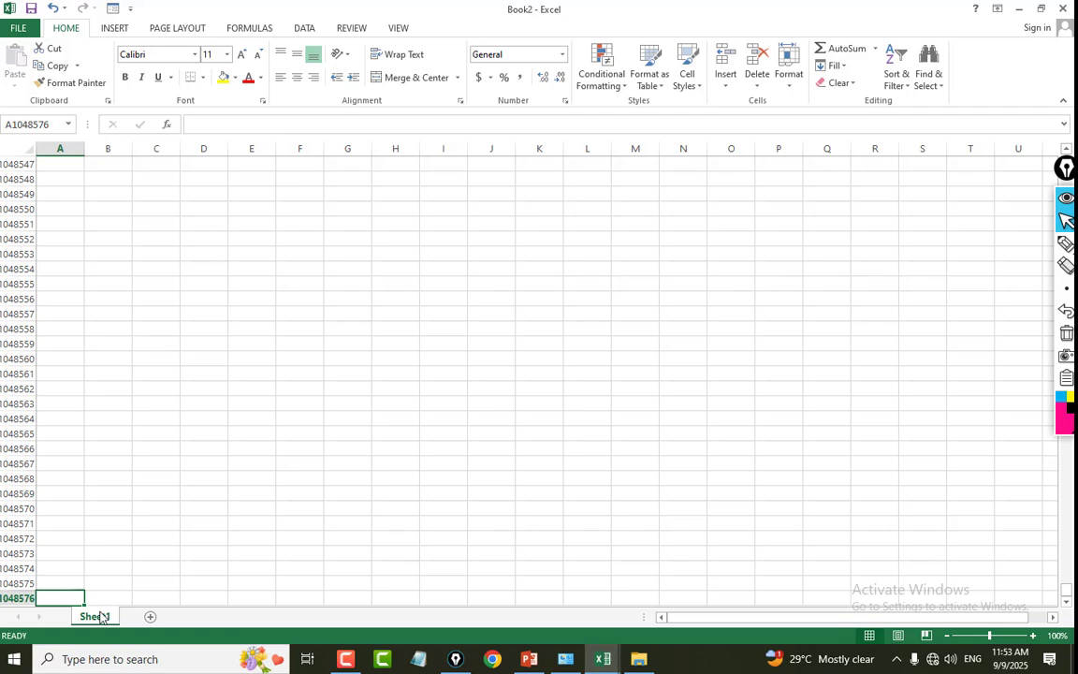
pyautogui.hotkey('ctrl', 'Home')
# Collapse the ribbon and expand it again.
pyautogui.click(120, 290)
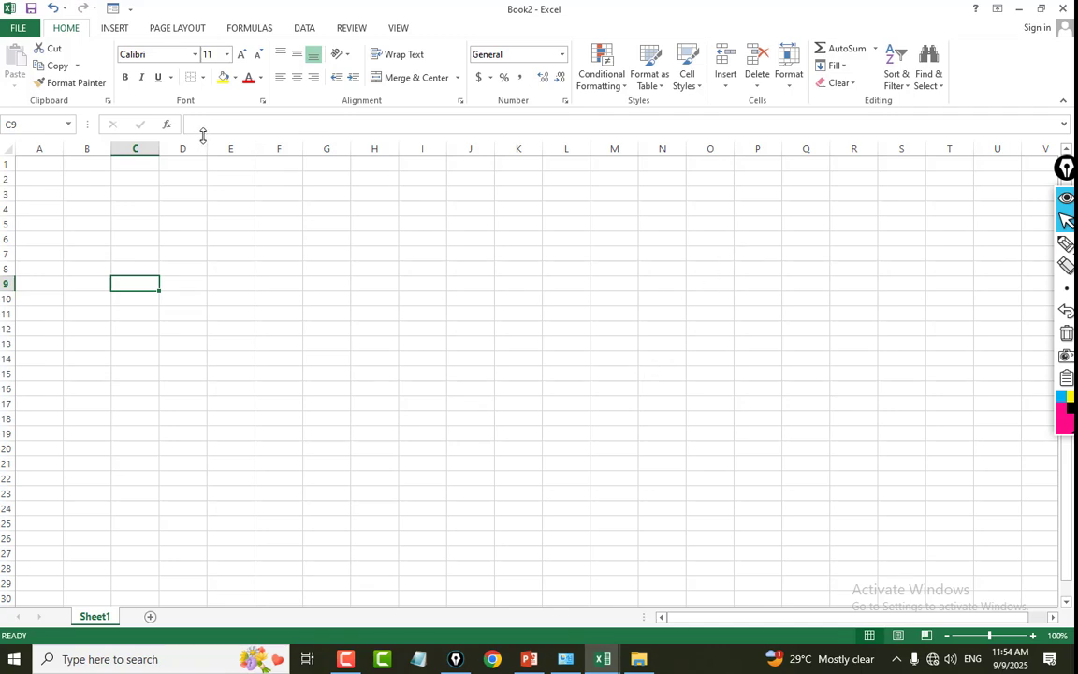
pyautogui.hotkey('ctrl', 'F1')
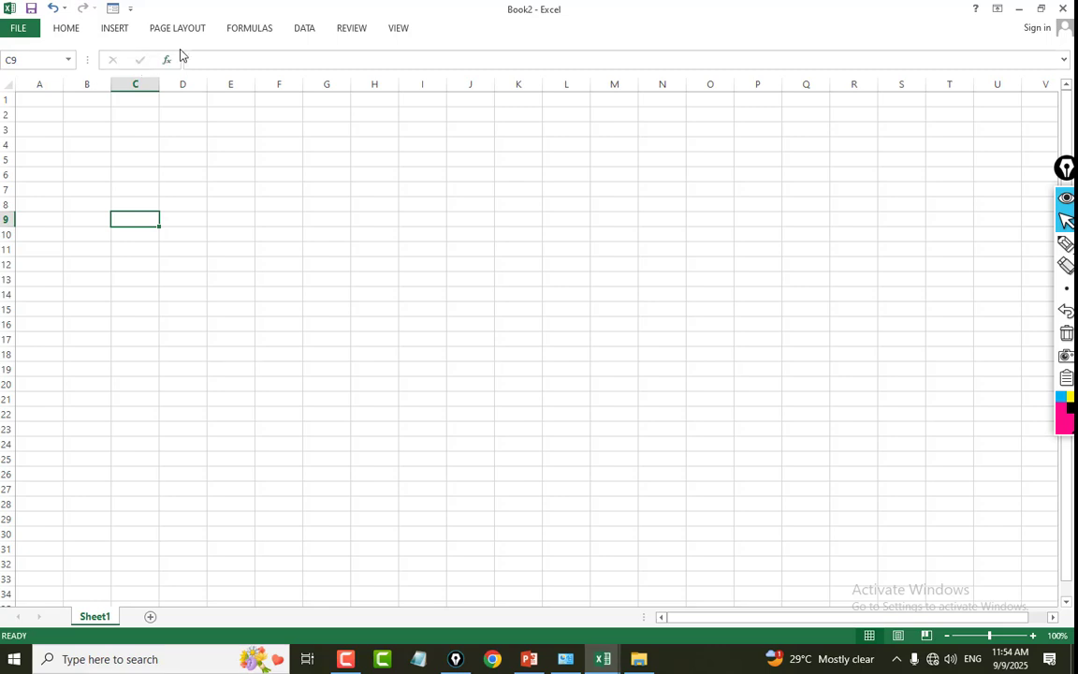
pyautogui.hotkey('ctrl', 'F1')
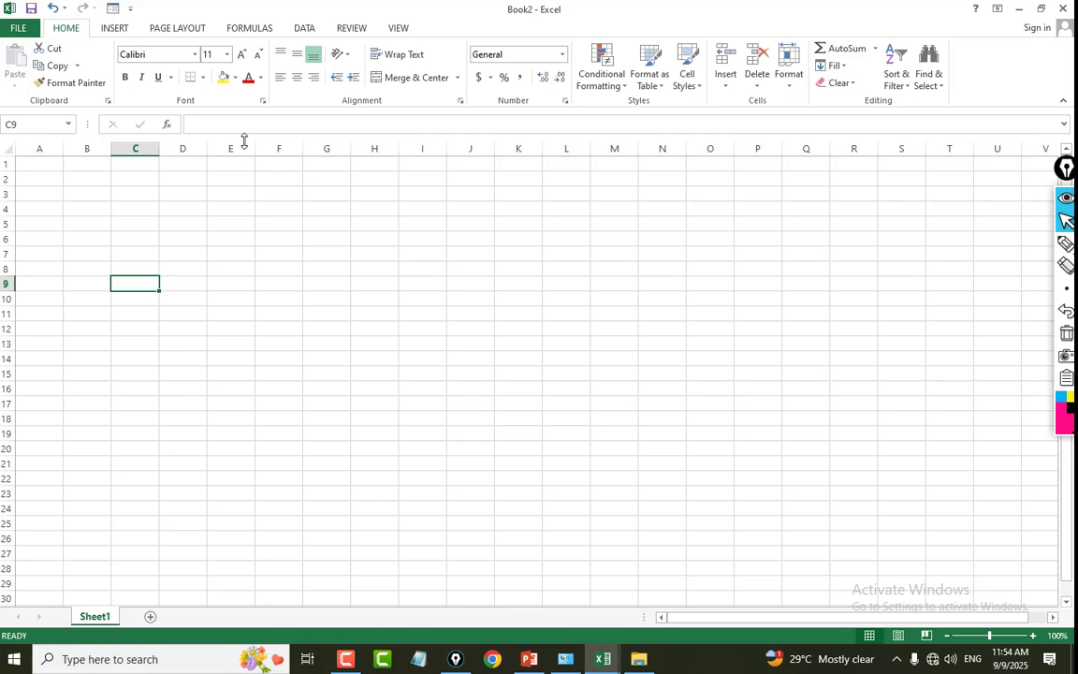
# Set the ribbon display to Auto-hide Ribbon and temporarily reveal the hidden ribbon.
pyautogui.click(997, 10)
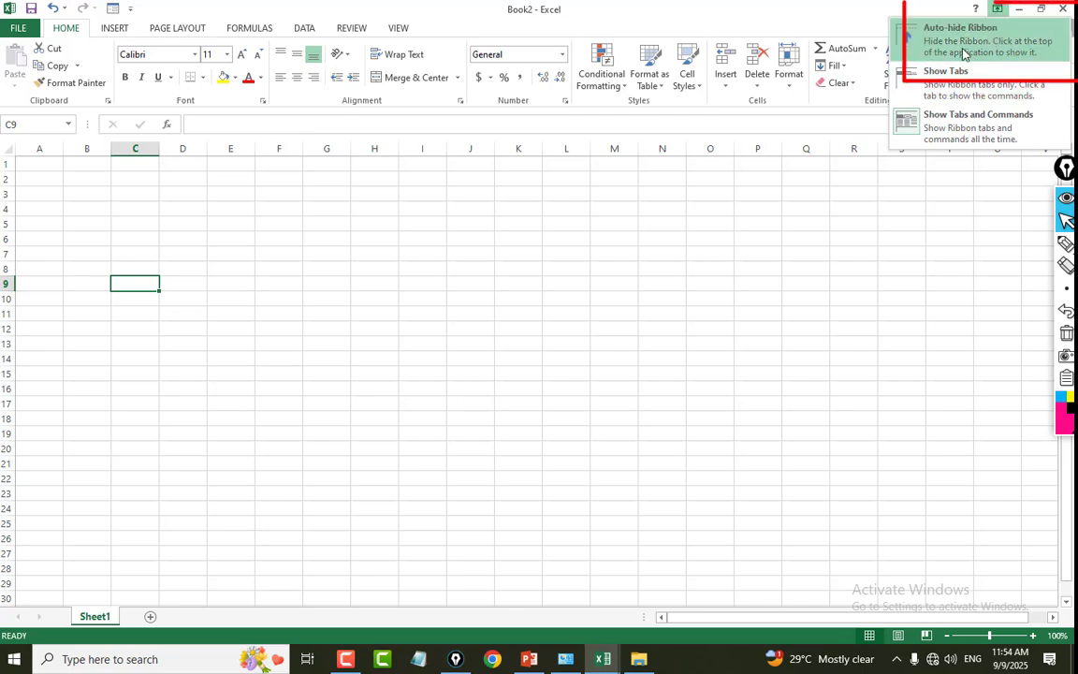
pyautogui.click(968, 47)
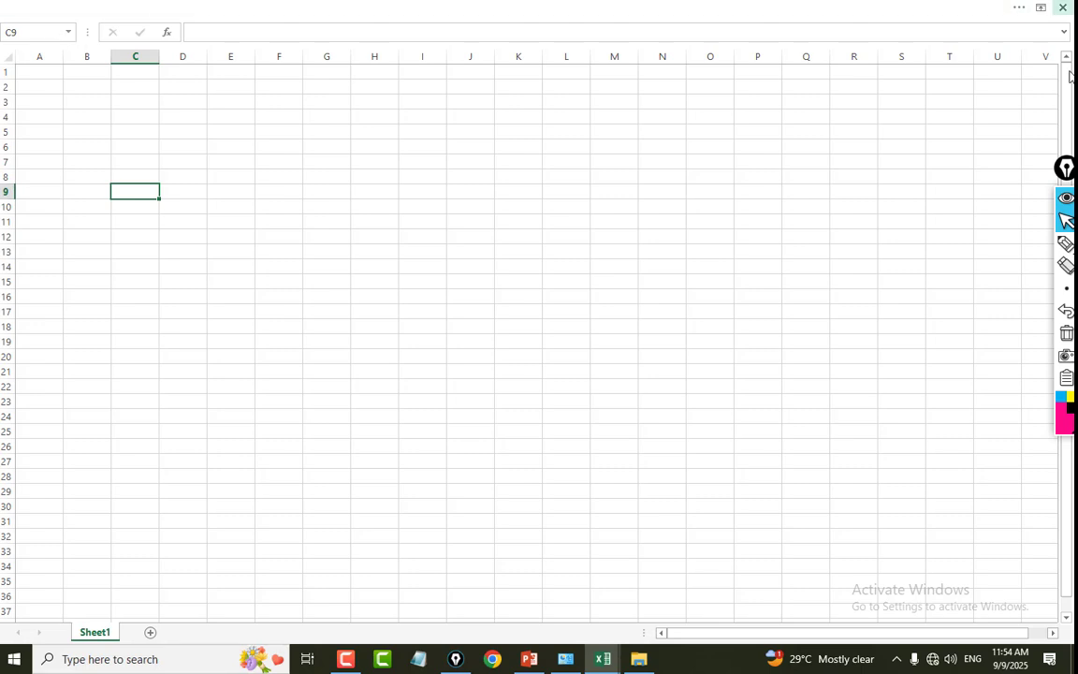
pyautogui.click(934, 8)
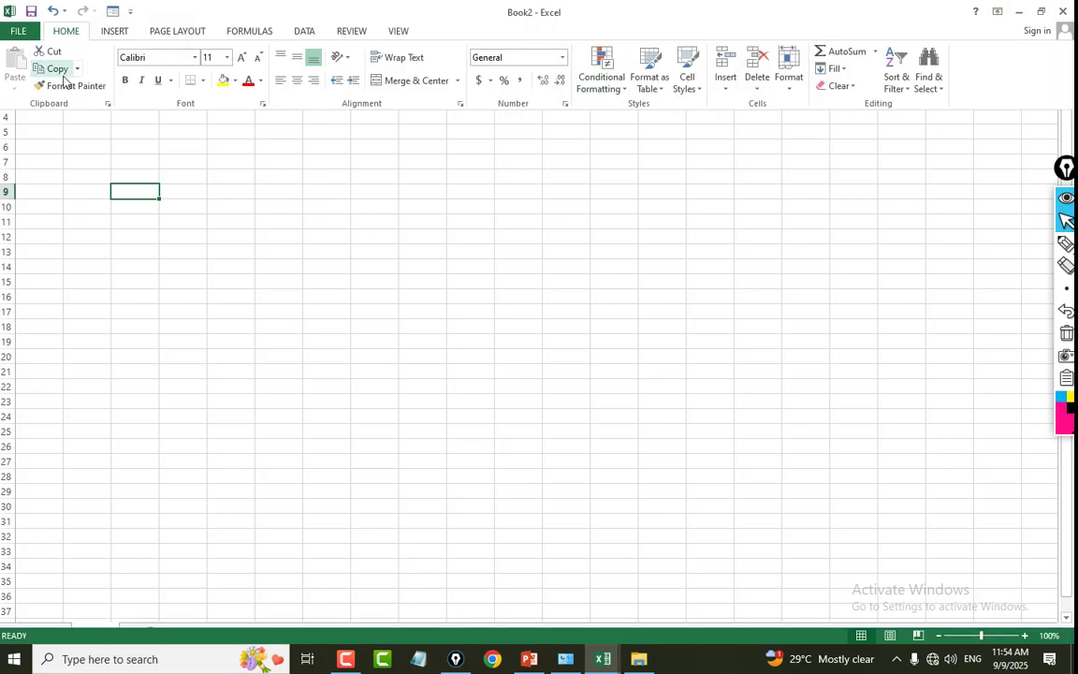
# Set the ribbon display to Show Tabs and temporarily open the Insert commands.
pyautogui.click(998, 11)
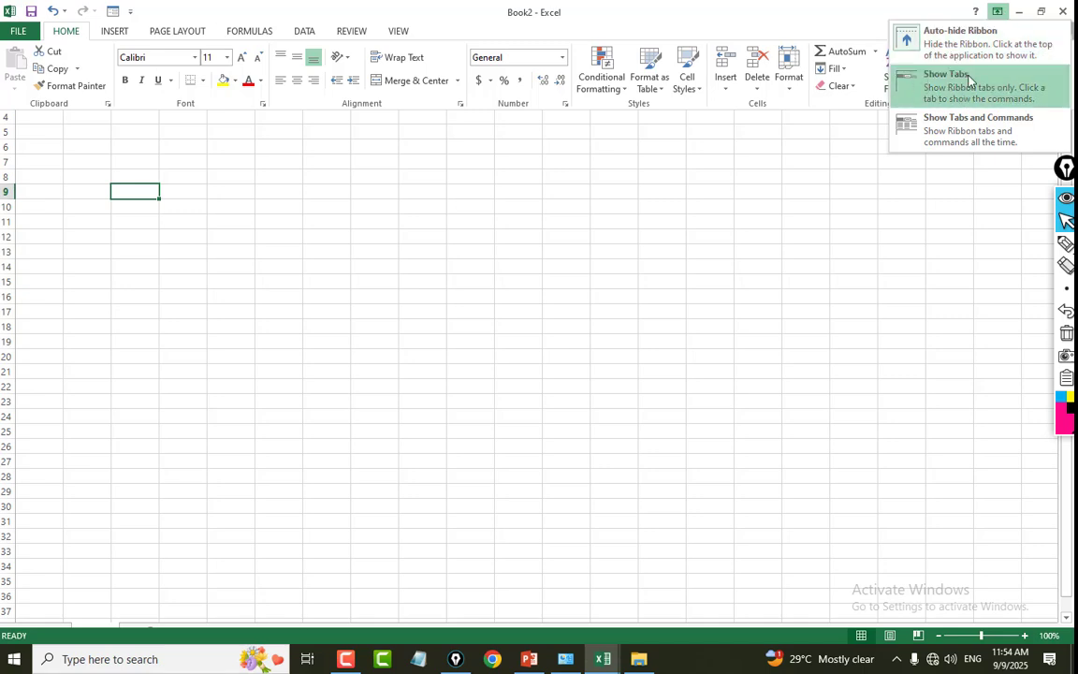
pyautogui.click(917, 86)
pyautogui.click(529, 187)
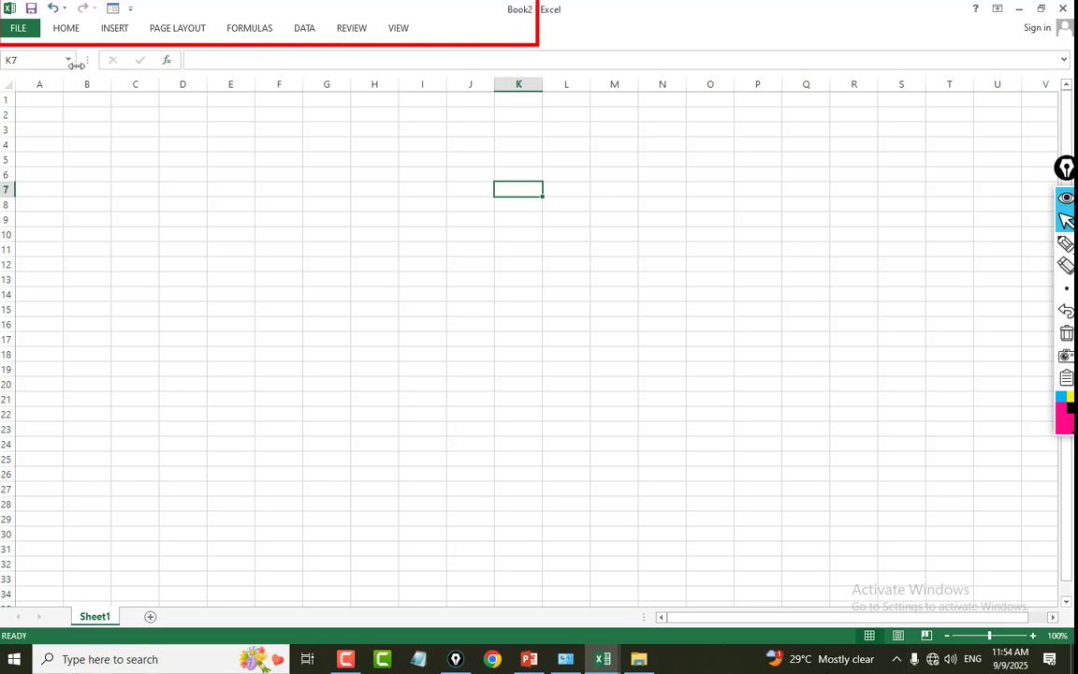
pyautogui.click(83, 32)
pyautogui.click(83, 31)
pyautogui.click(120, 29)
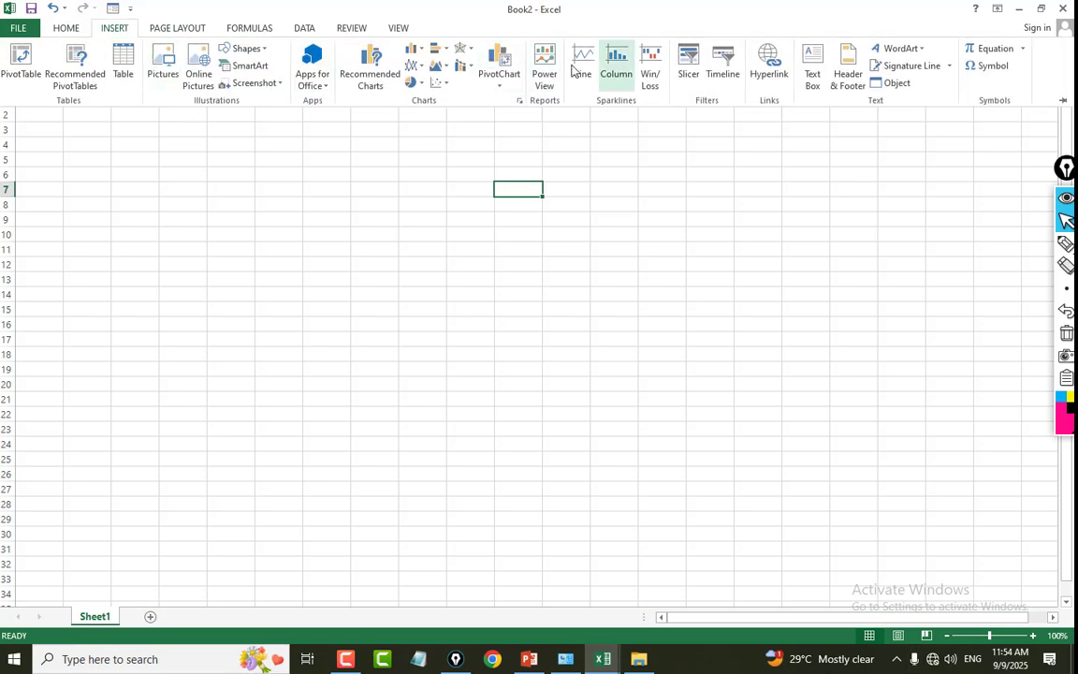
# Set the ribbon display to Show Tabs and Commands.
pyautogui.click(999, 9)
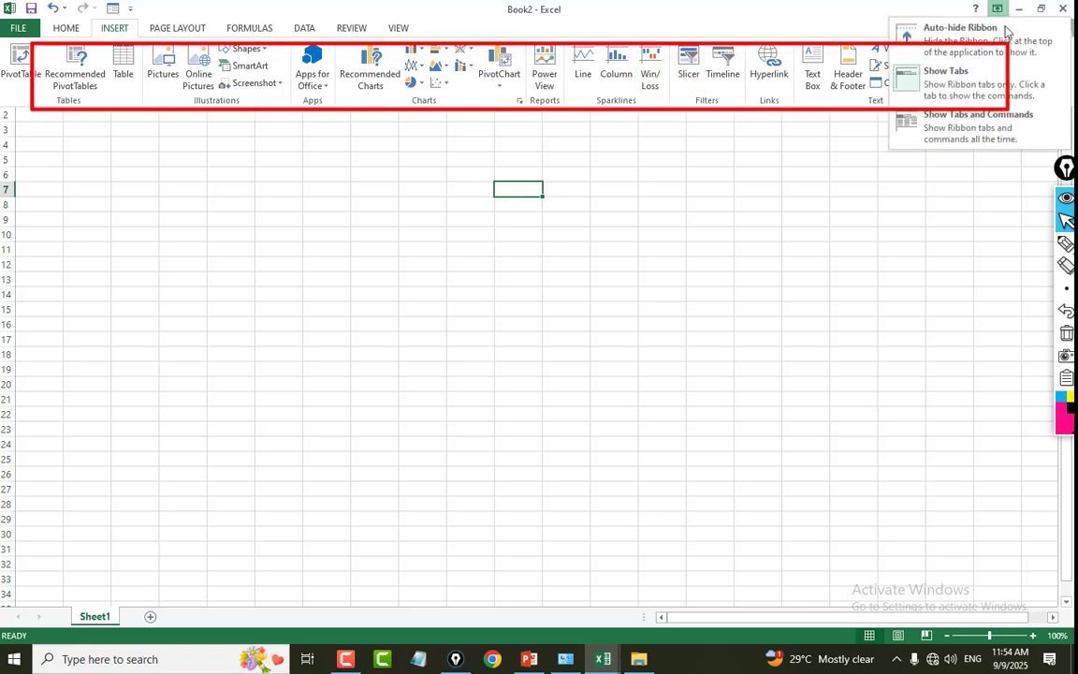
pyautogui.click(999, 123)
pyautogui.click(722, 271)
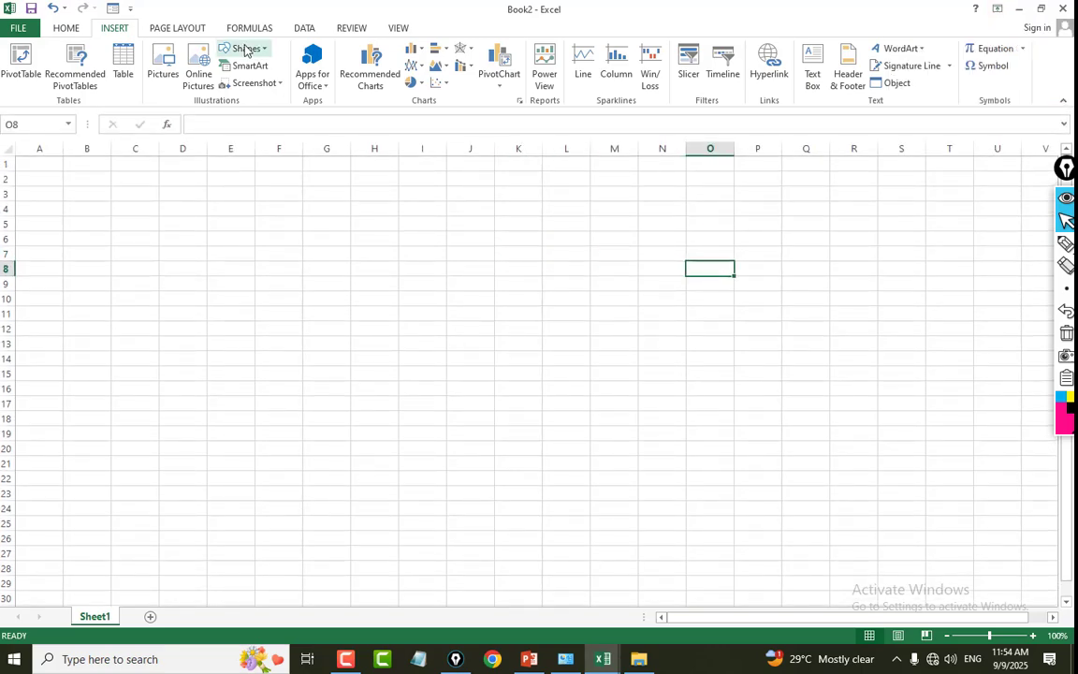
pyautogui.click(163, 65)
pyautogui.click(517, 11)
pyautogui.click(467, 210)
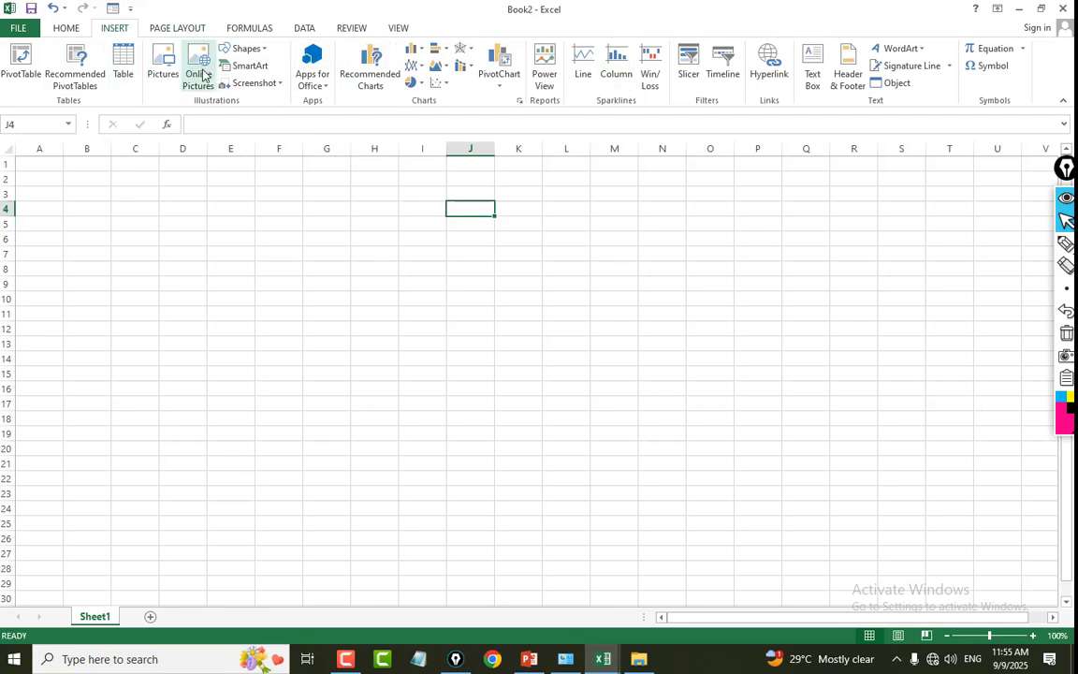
pyautogui.click(245, 124)
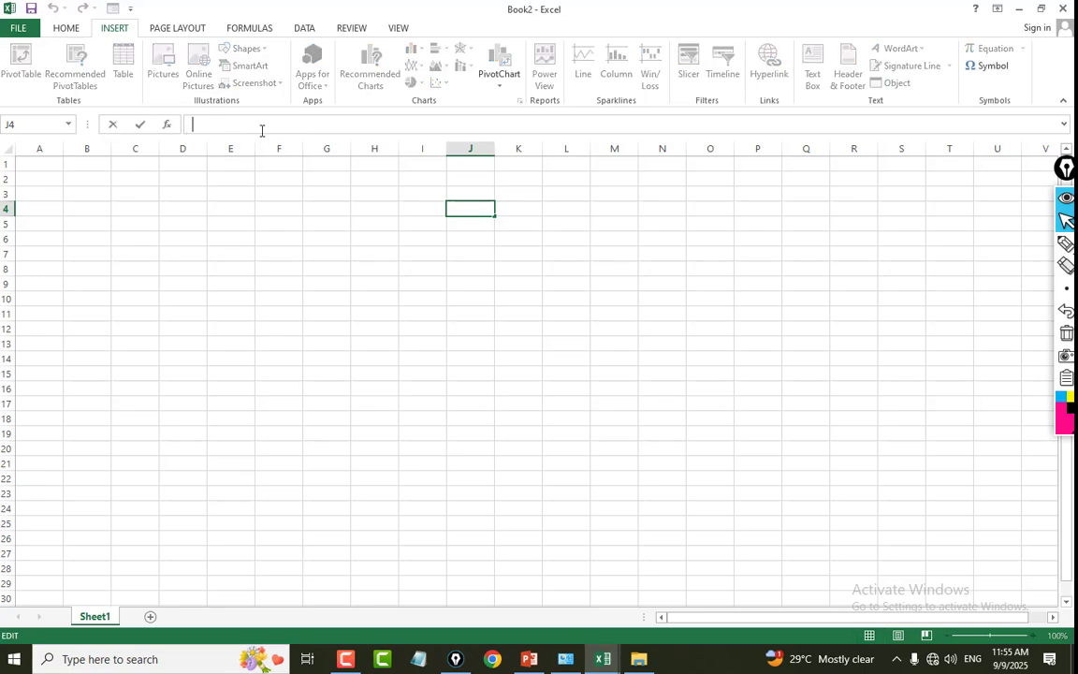
# Enter the sample text GFH in G12 and FGH in G13 and G14.
pyautogui.click(316, 309)
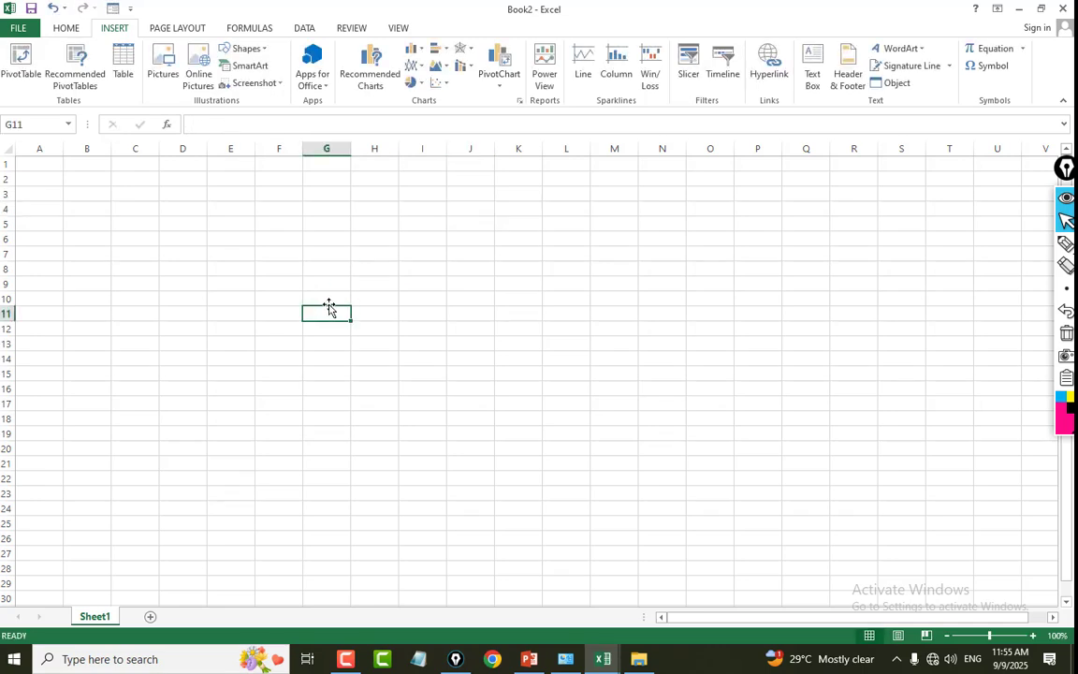
pyautogui.press('Return')
pyautogui.write('GFH')
pyautogui.press('Return')
pyautogui.write('FGH')
pyautogui.press('Return')
pyautogui.write('FGH')
pyautogui.press('Return')
pyautogui.press('Return')
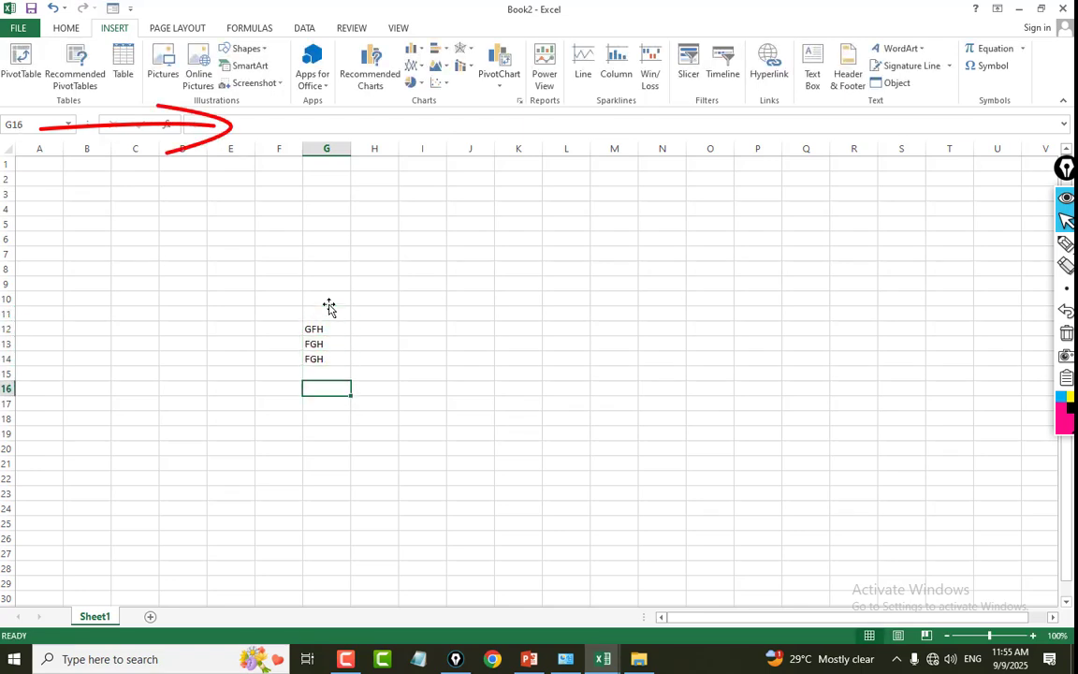
# Clear the sample text from cells G11 to G15.
pyautogui.moveTo(322, 311); pyautogui.dragTo(334, 368)
pyautogui.press('Delete')
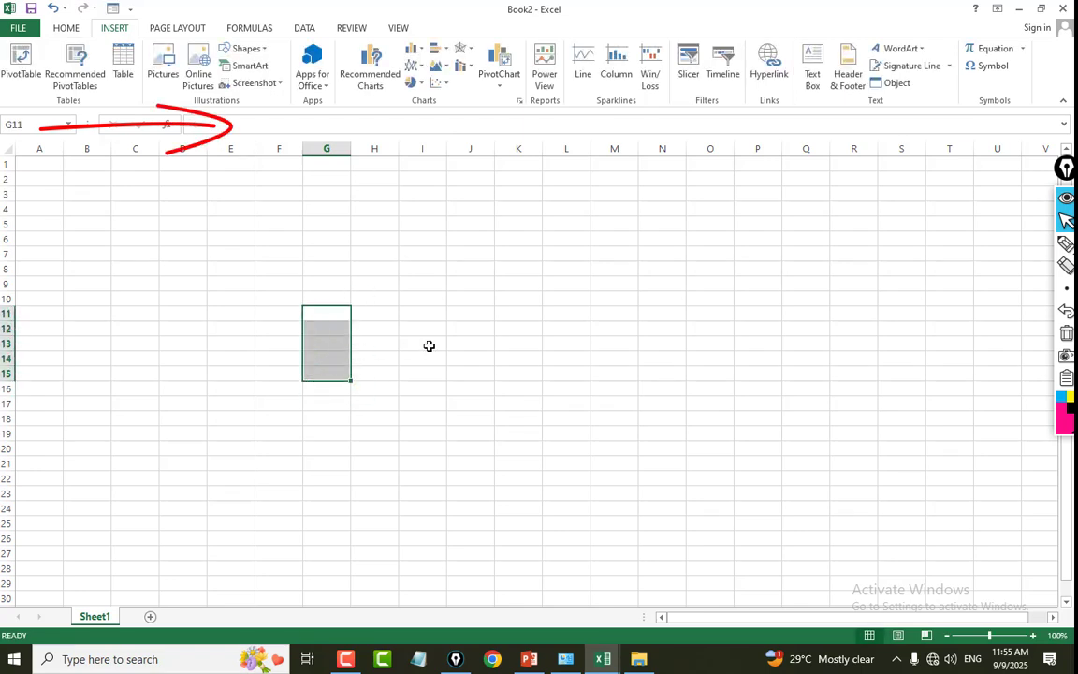
pyautogui.click(429, 346)
pyautogui.click(324, 267)
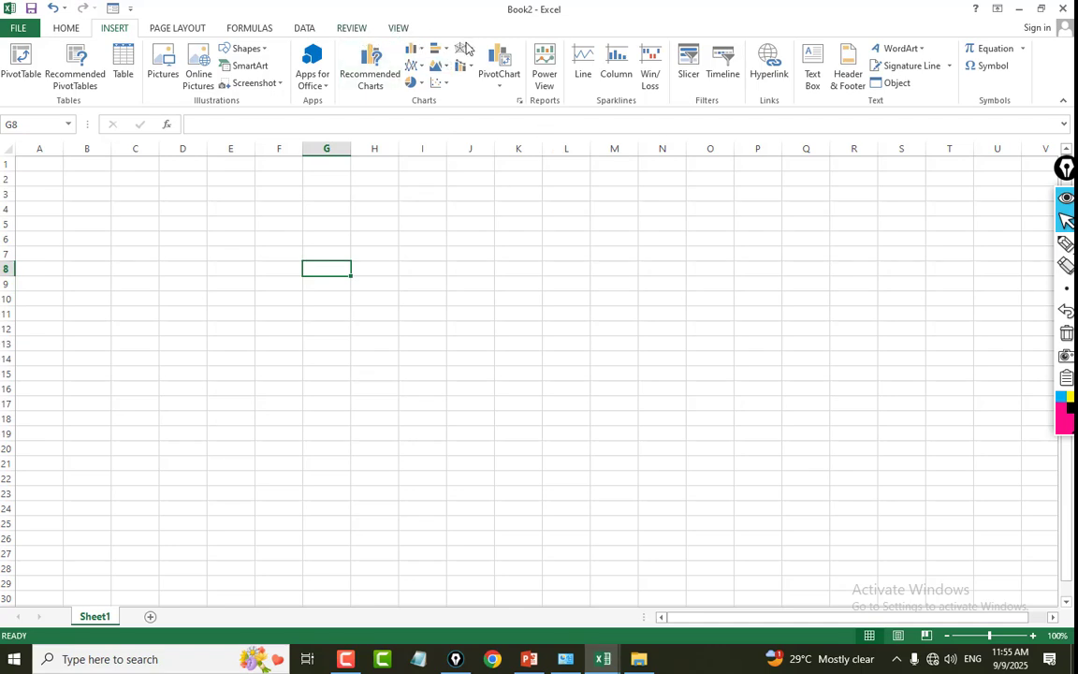
# Hide the formula bar.
pyautogui.click(399, 27)
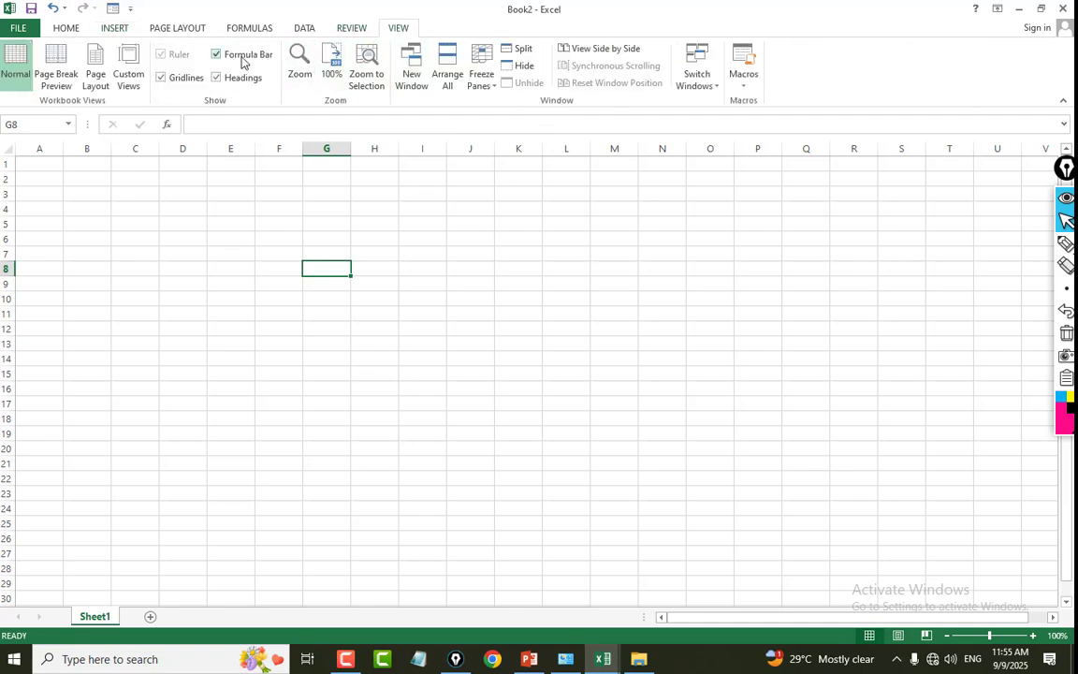
pyautogui.click(217, 55)
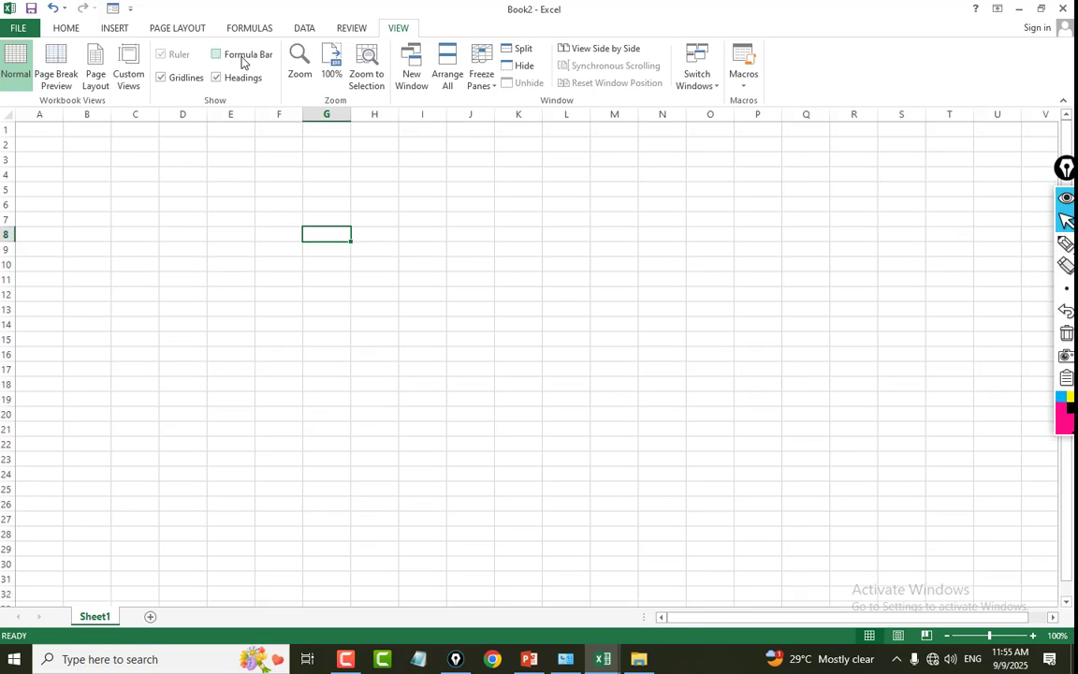
# Show the formula bar again and bring back the Home commands.
pyautogui.click(240, 56)
pyautogui.click(269, 298)
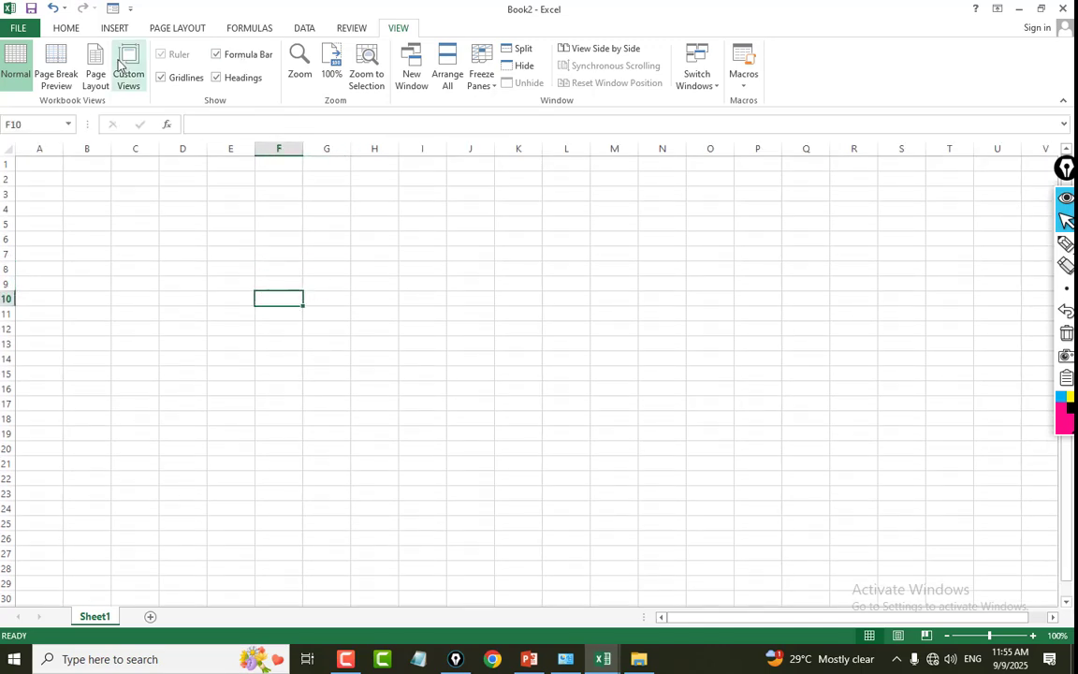
pyautogui.click(66, 30)
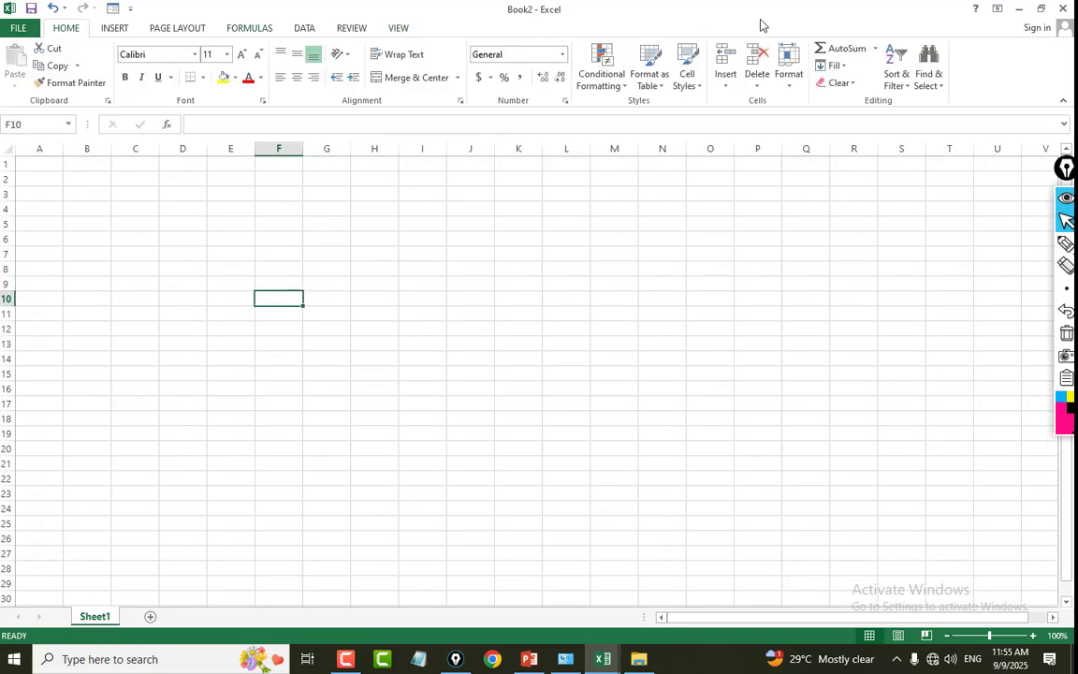
pyautogui.click(997, 10)
pyautogui.click(449, 199)
pyautogui.click(566, 207)
pyautogui.click(375, 207)
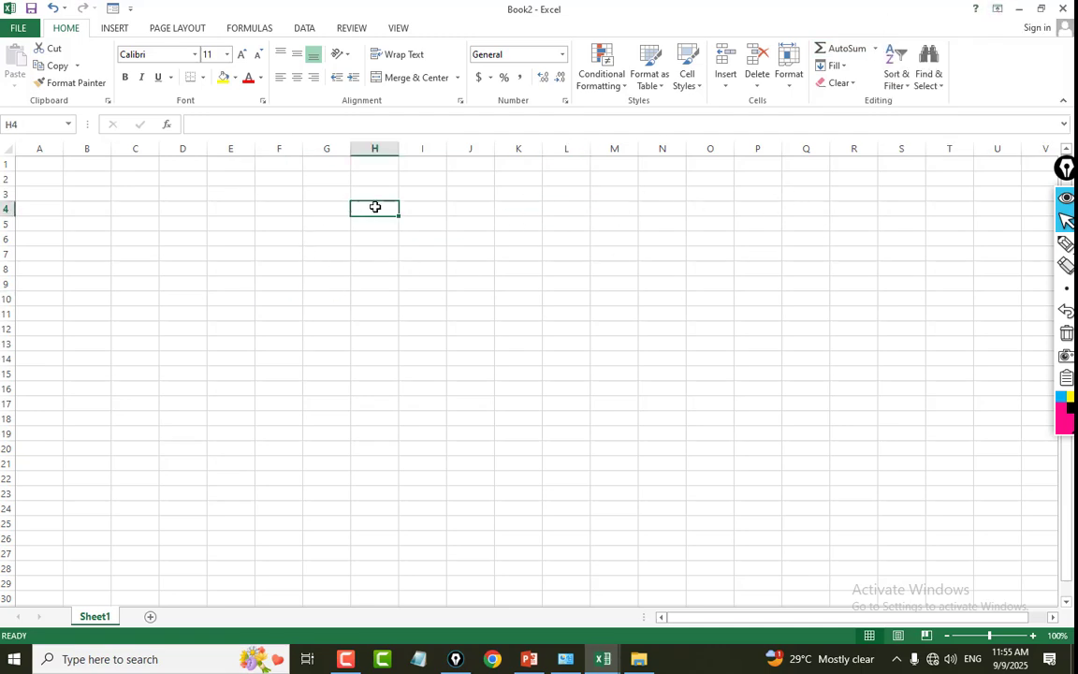
pyautogui.click(183, 248)
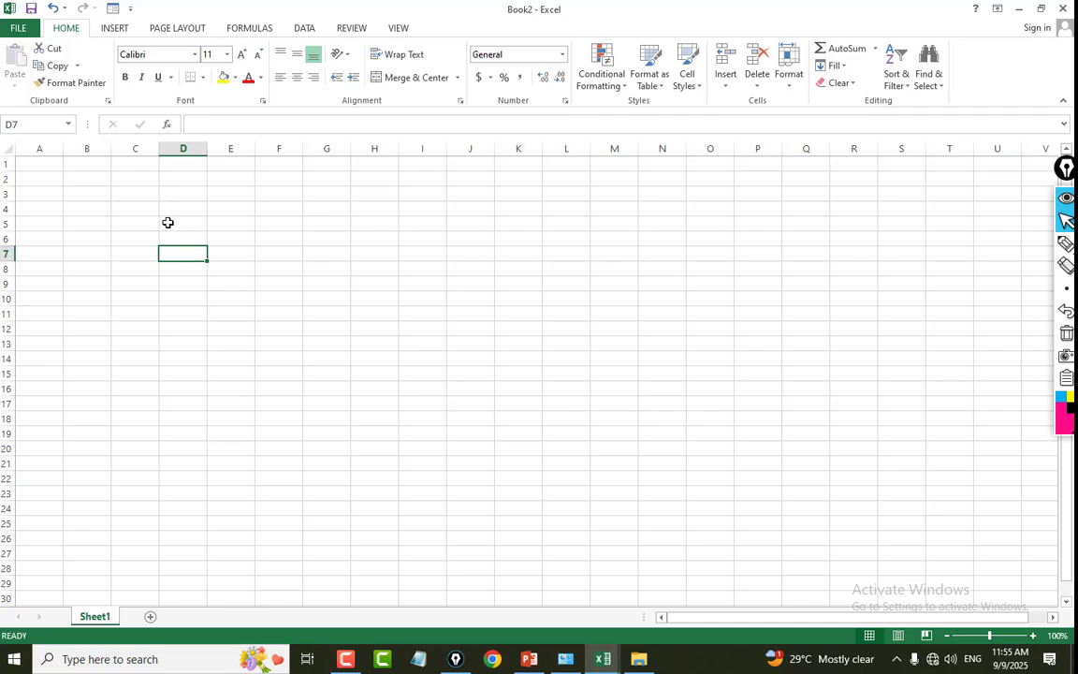
# Enter 1 in cell D5 and 2 in cell D6.
pyautogui.click(167, 222)
pyautogui.write('1')
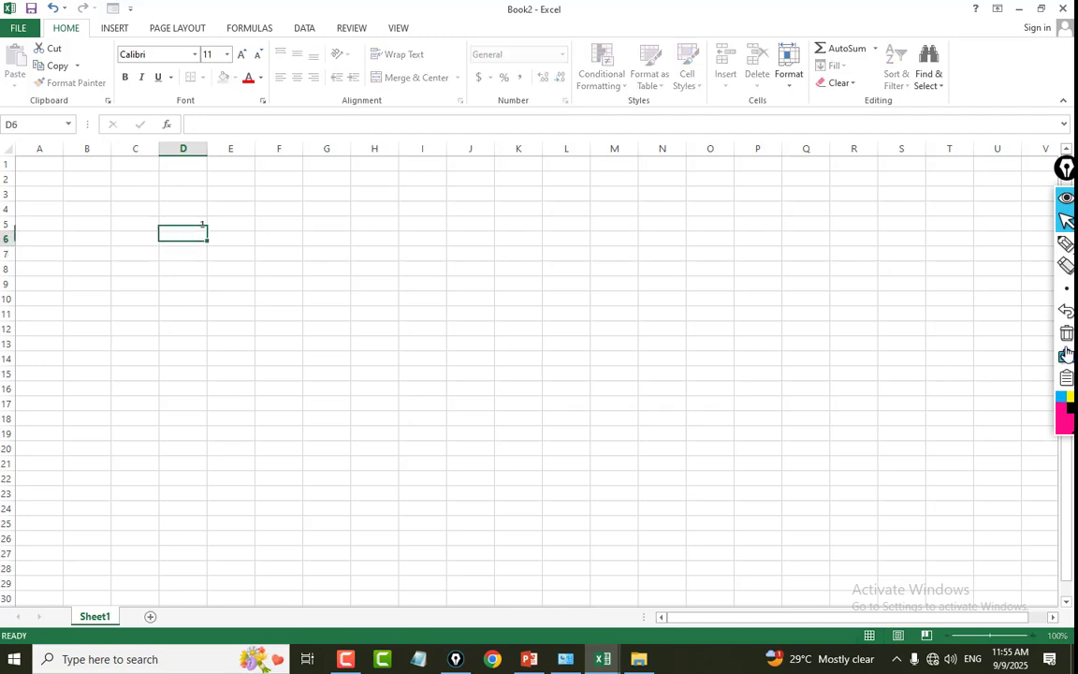
pyautogui.press('Return')
pyautogui.write('2')
pyautogui.press('Return')
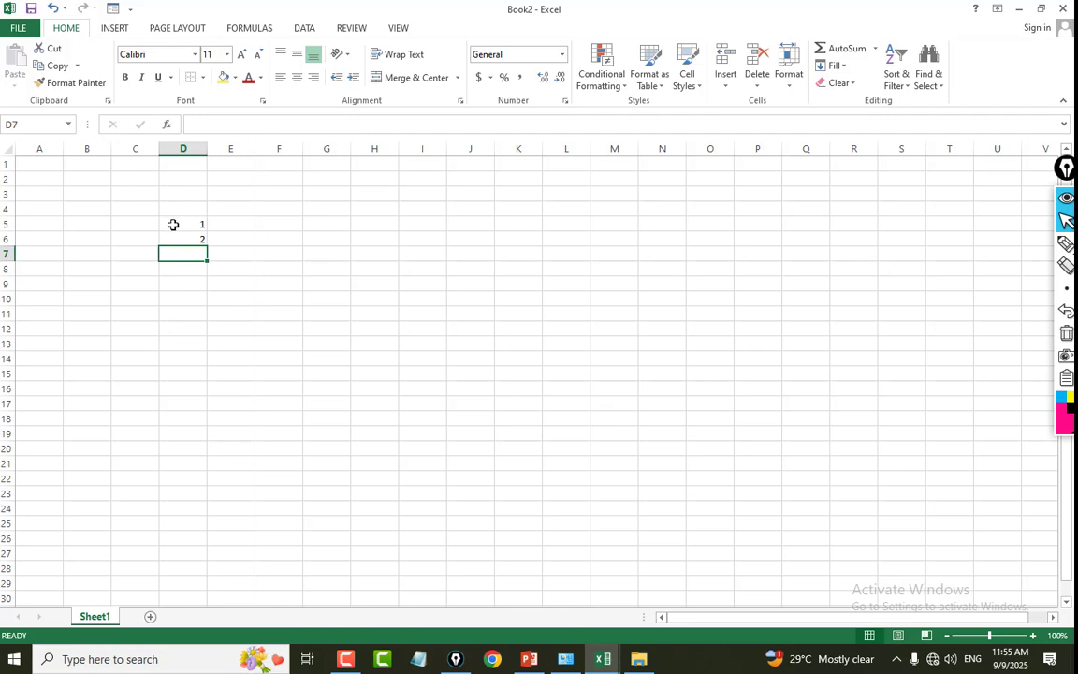
pyautogui.click(174, 222)
pyautogui.click(440, 251)
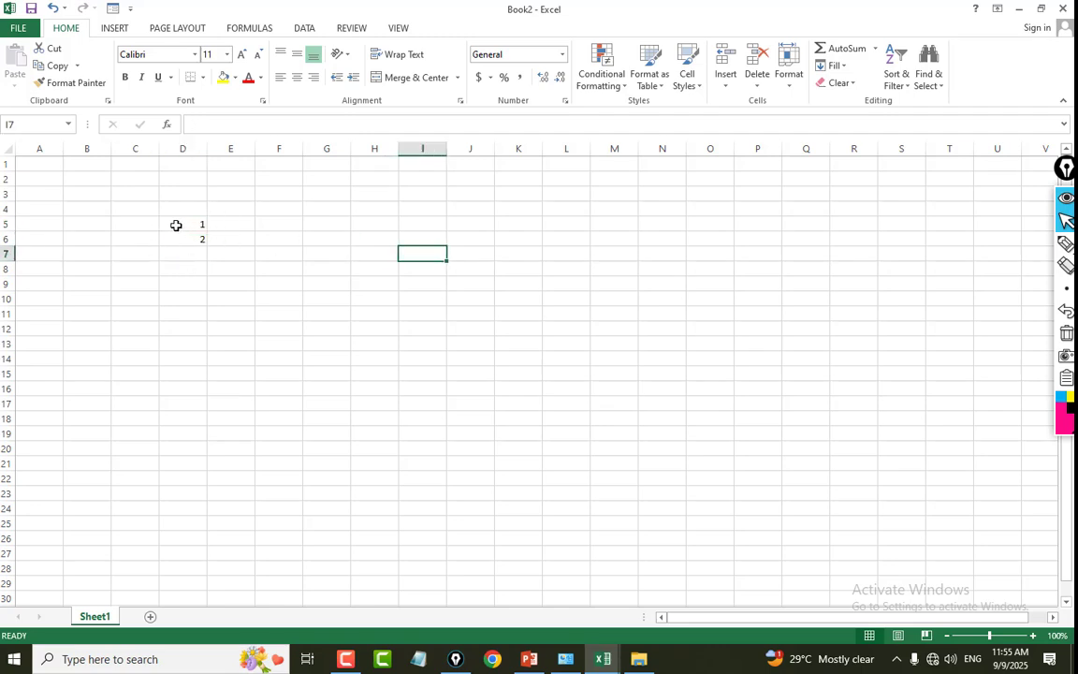
# Widen column D slightly.
pyautogui.click(177, 224)
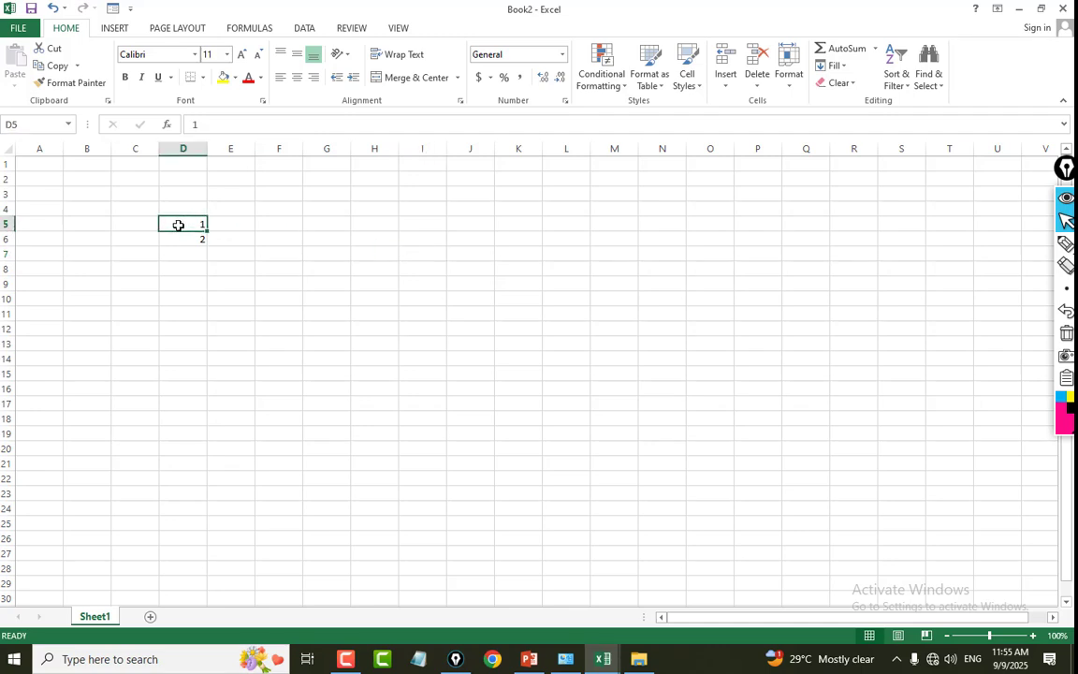
pyautogui.click(181, 148)
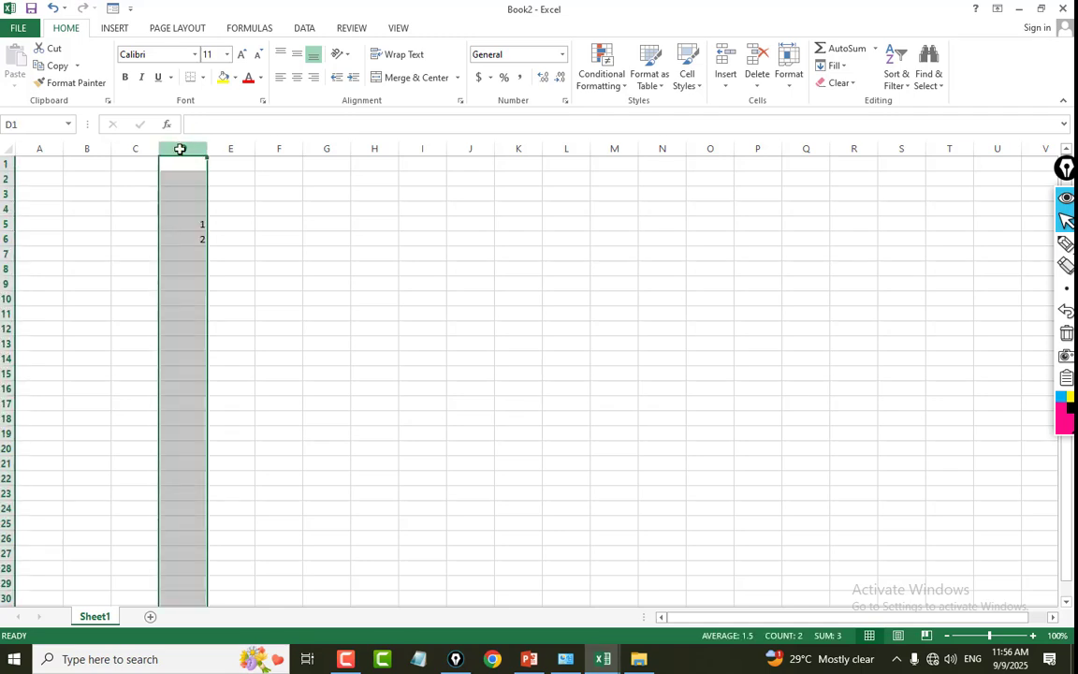
pyautogui.moveTo(207, 148)
pyautogui.mouseDown()
pyautogui.moveTo(235, 143)
pyautogui.moveTo(187, 154)
pyautogui.moveTo(213, 148)
pyautogui.mouseUp()
# Extend the number series starting in D5 and D6 down to D23 with the fill handle.
pyautogui.click(171, 220)
pyautogui.moveTo(193, 222); pyautogui.dragTo(192, 240)
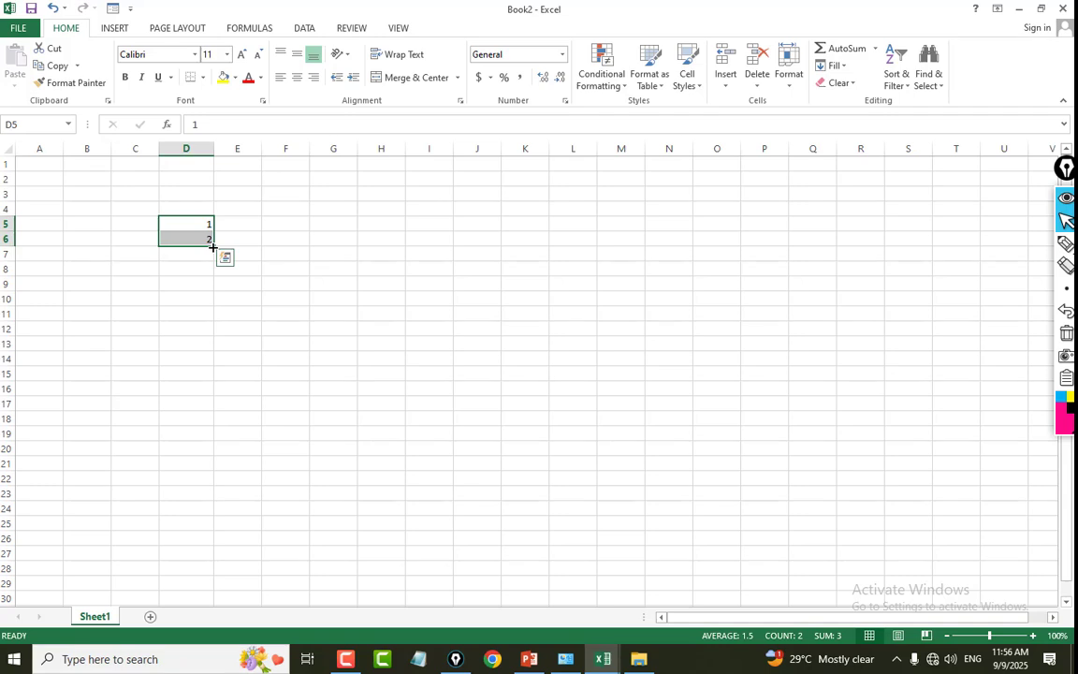
pyautogui.moveTo(213, 246); pyautogui.dragTo(196, 502)
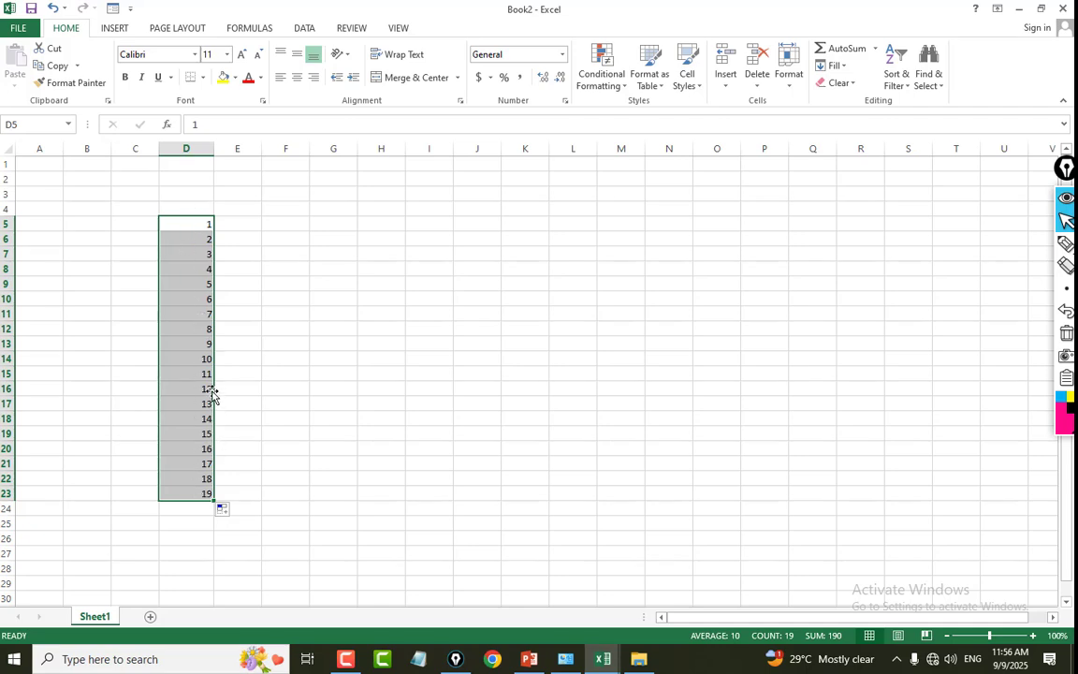
pyautogui.click(205, 212)
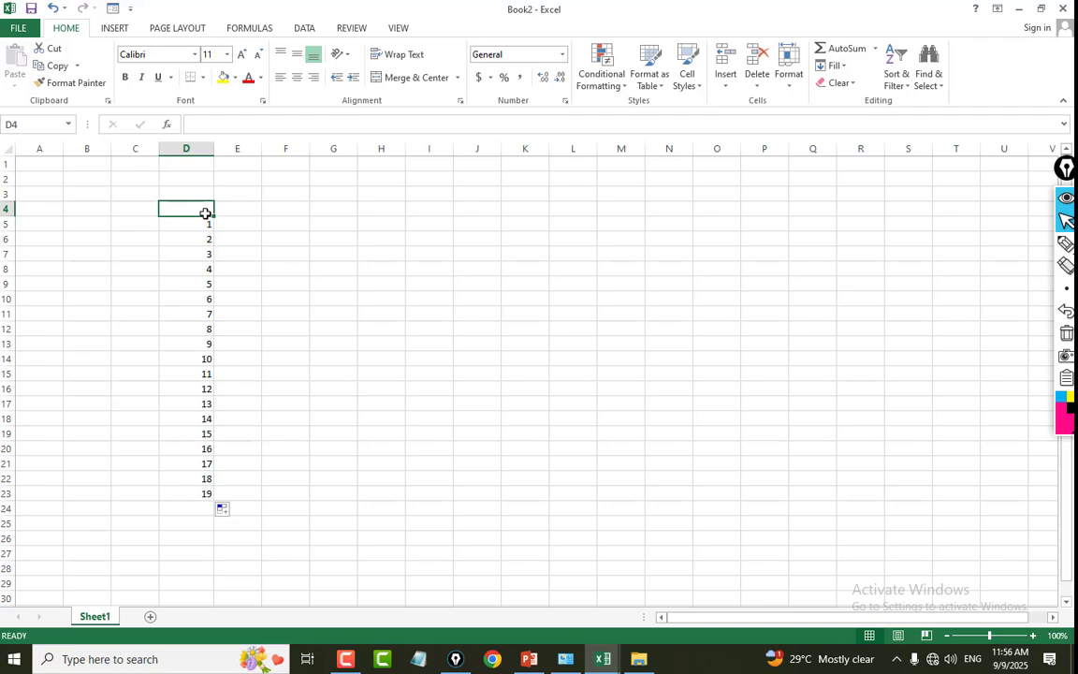
# Enter 3 in cell F4 and 6 in cell F5.
pyautogui.click(300, 211)
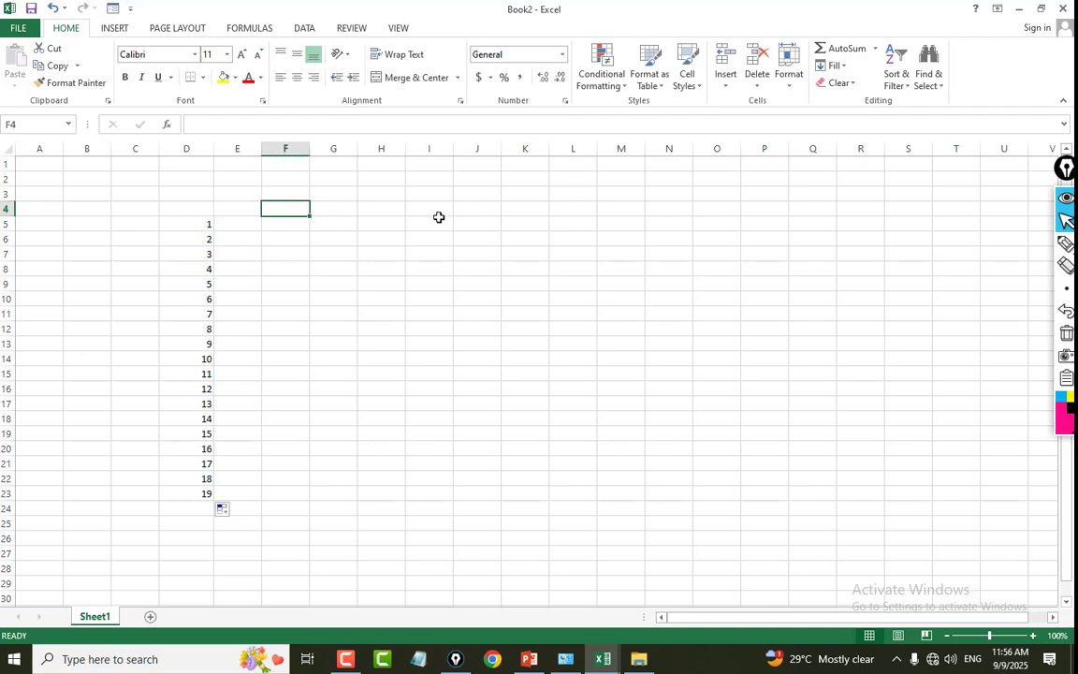
pyautogui.write('3')
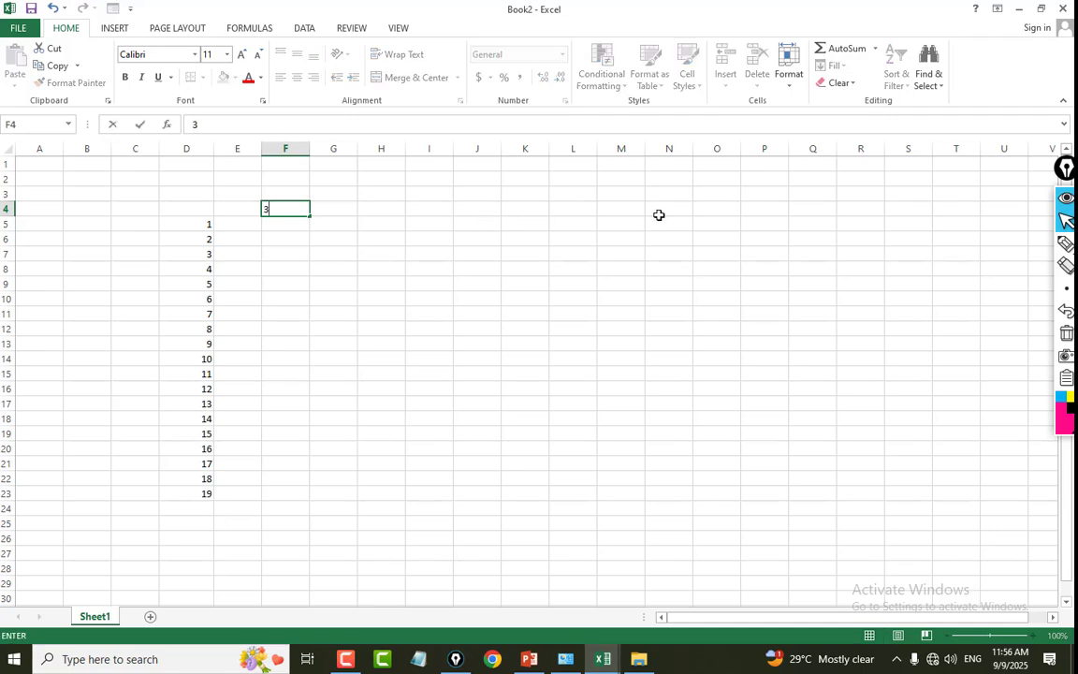
pyautogui.press('Return')
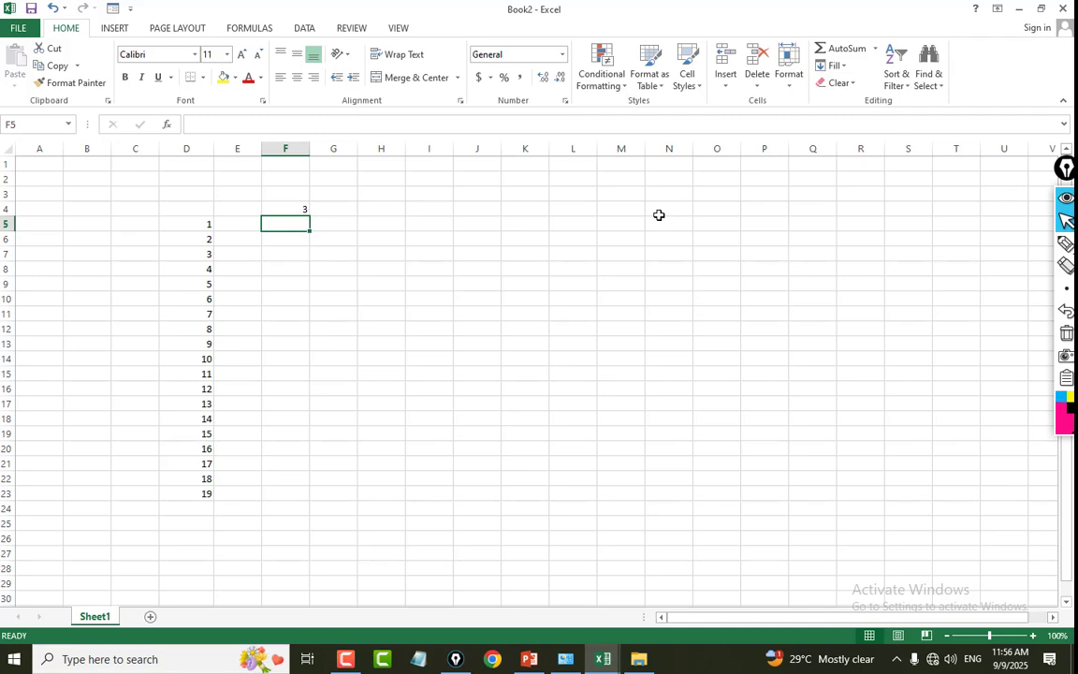
pyautogui.write('6')
pyautogui.press('Return')
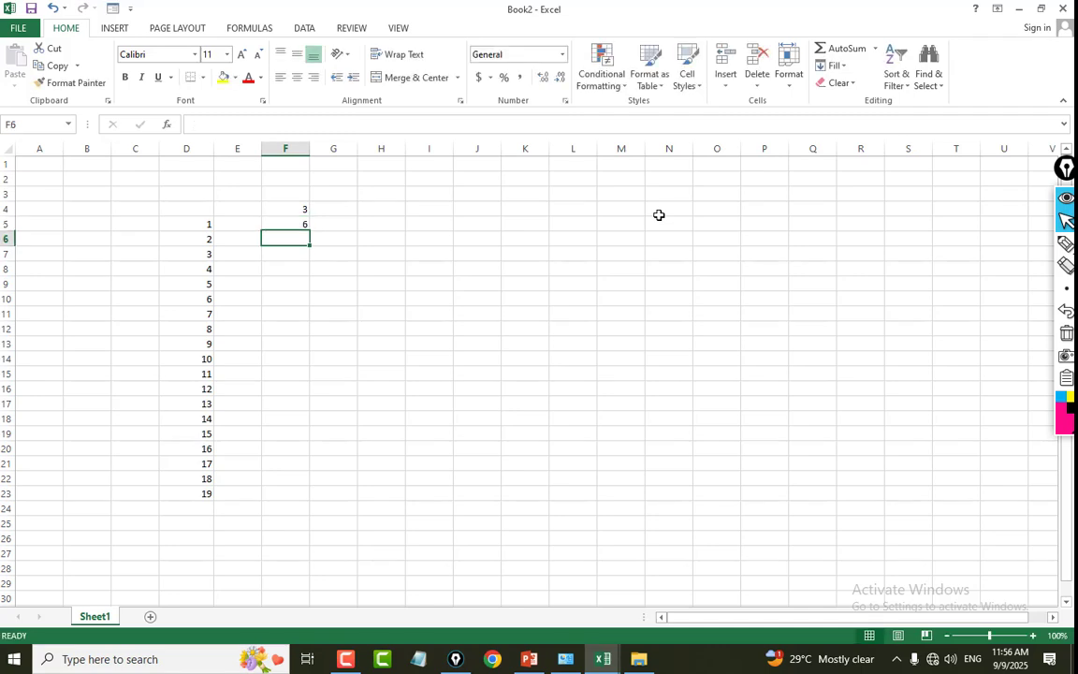
# Extend the multiples-of-three series starting in F4 and F5 down to F20 with the fill handle.
pyautogui.click(291, 214)
pyautogui.moveTo(291, 216); pyautogui.dragTo(291, 225)
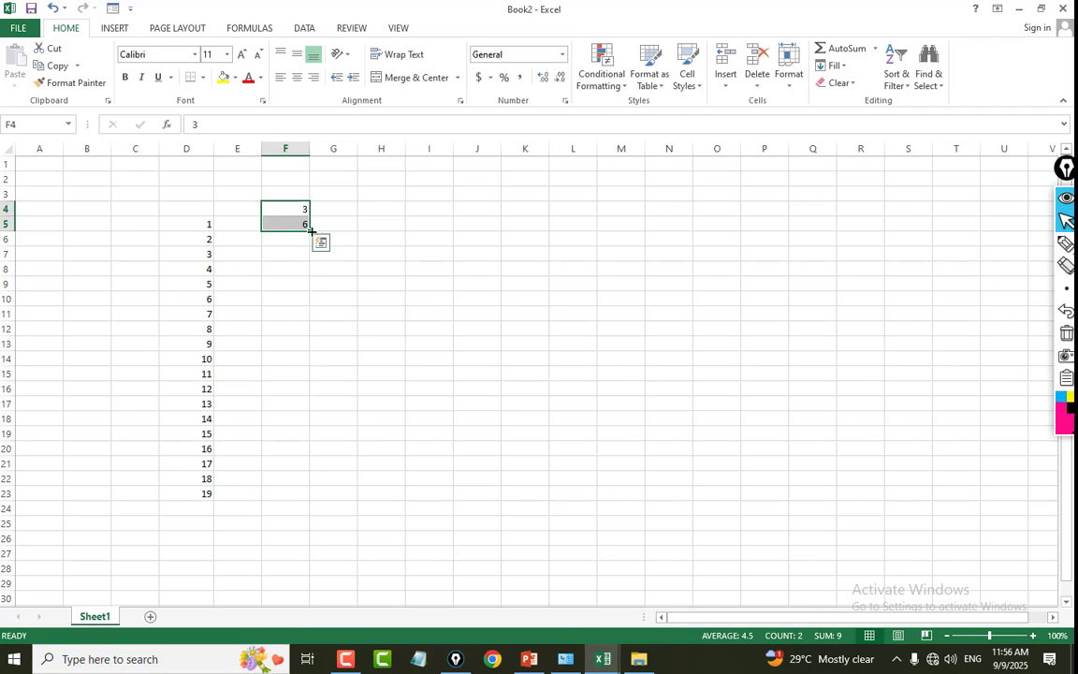
pyautogui.moveTo(310, 230); pyautogui.dragTo(313, 450)
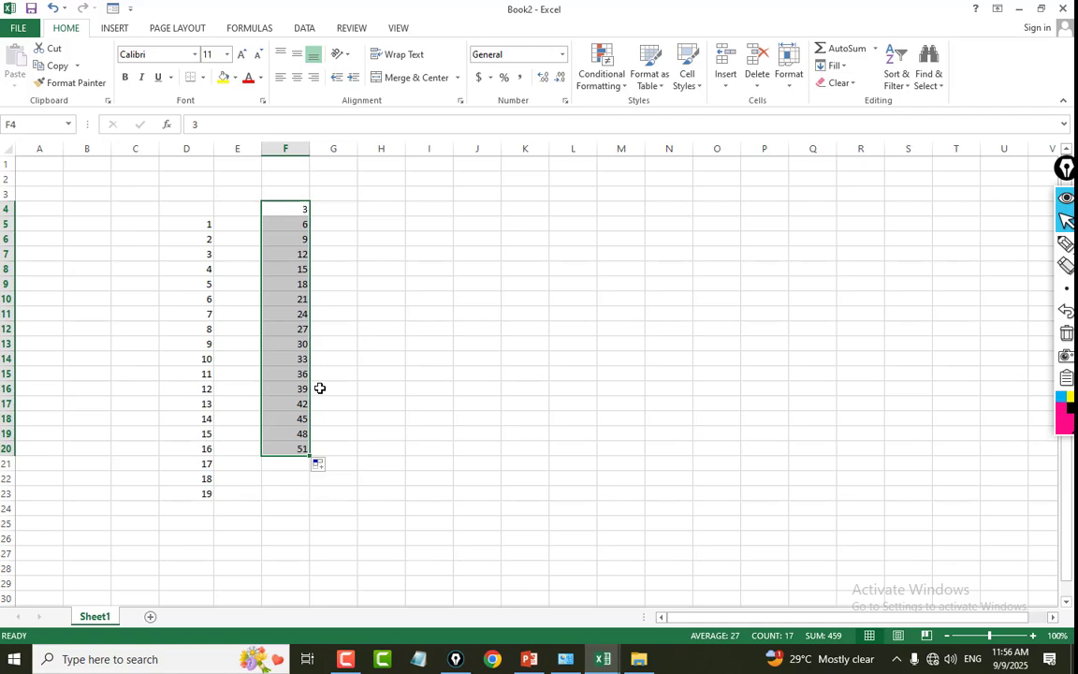
pyautogui.click(456, 249)
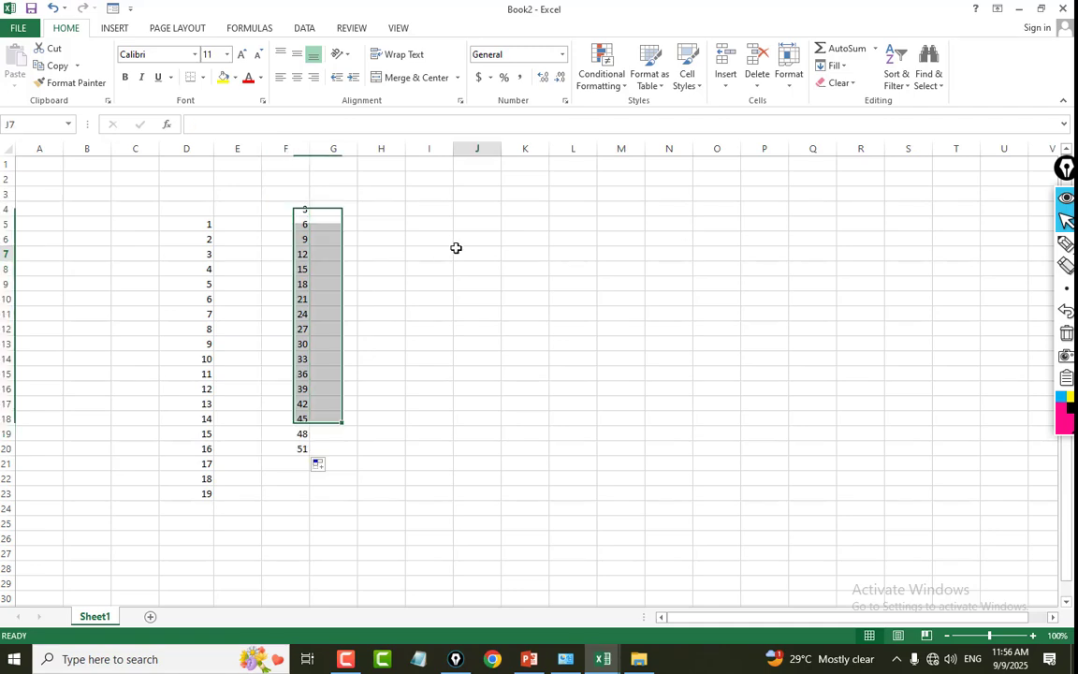
# Enter SUNDAY in H4 and autofill the weekday names down to H21.
pyautogui.click(390, 213)
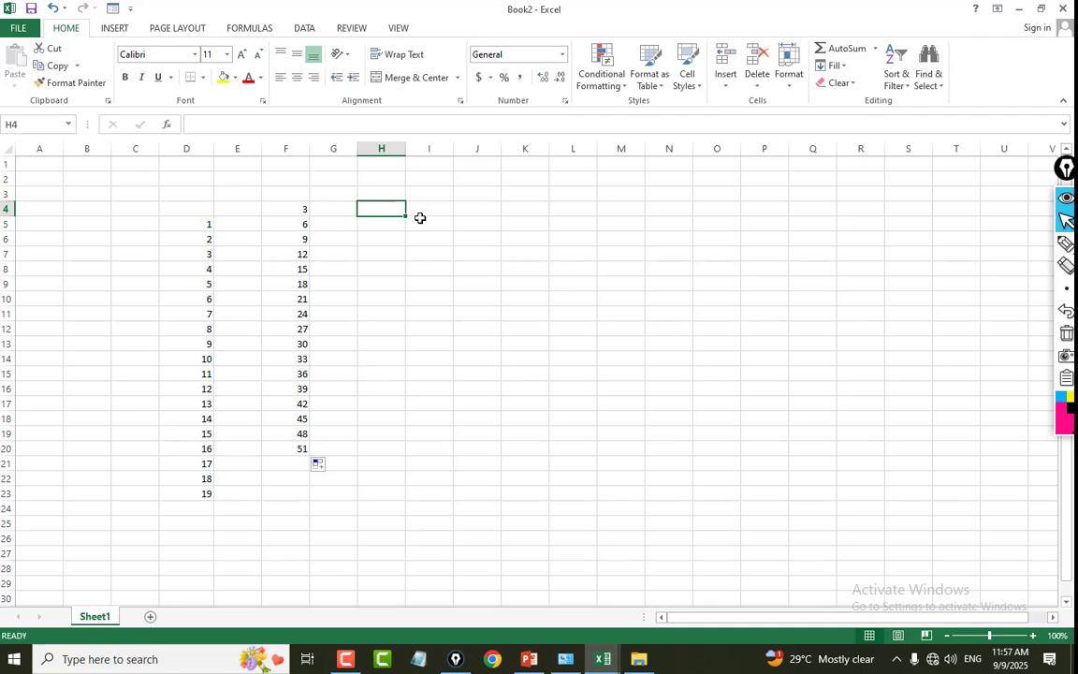
pyautogui.write('SUNDAY')
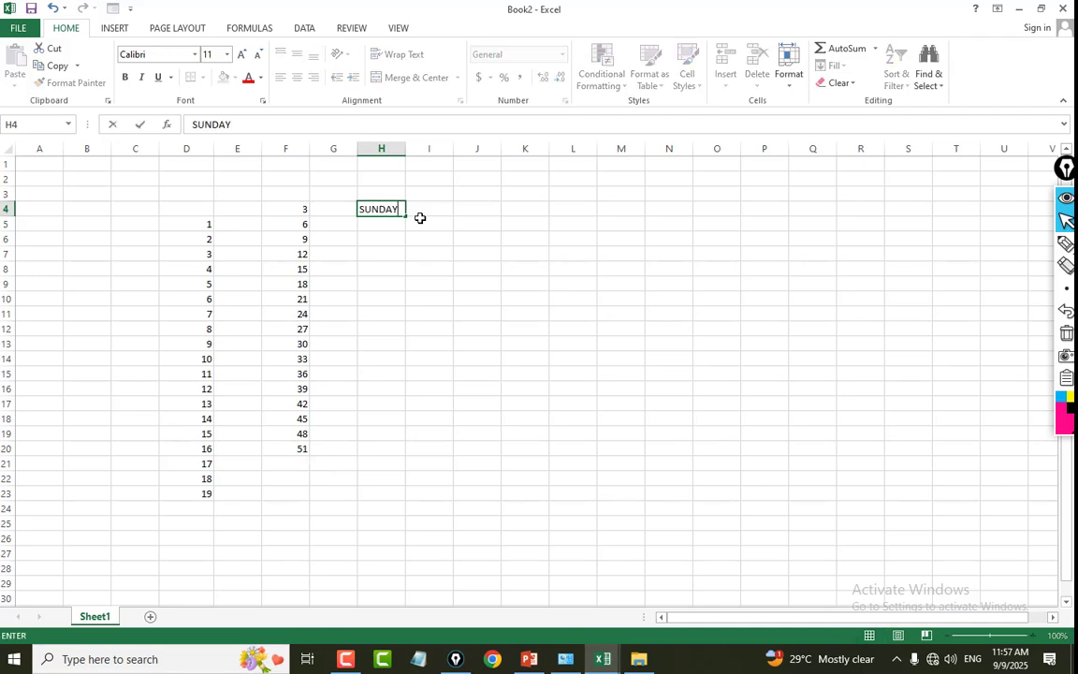
pyautogui.press('Return')
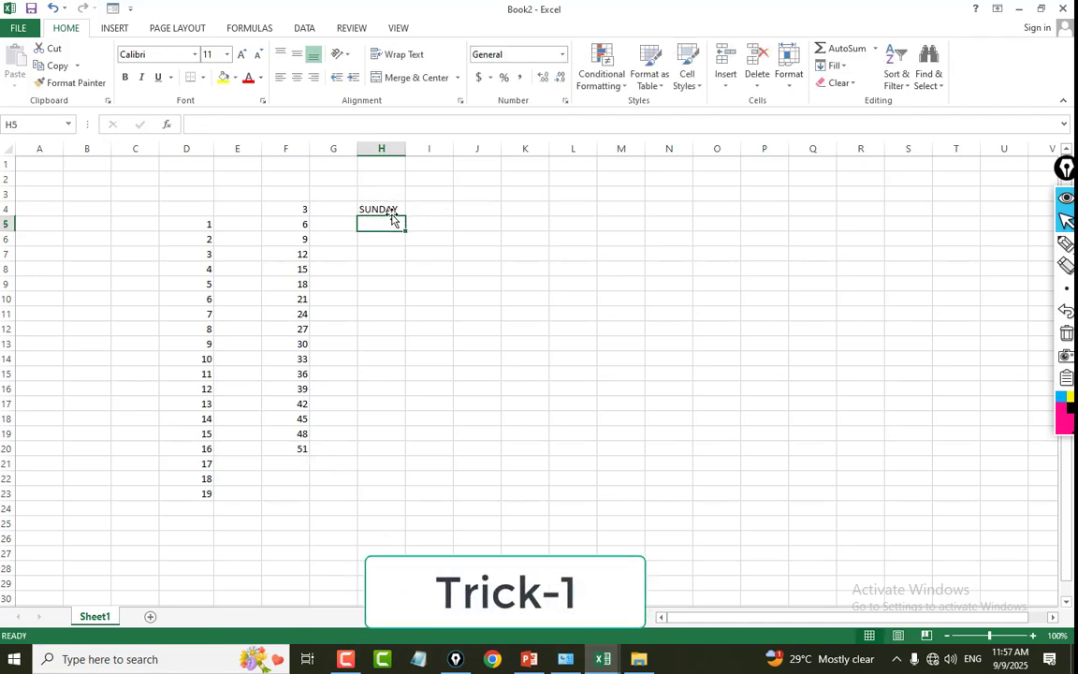
pyautogui.click(393, 209)
pyautogui.moveTo(406, 215); pyautogui.dragTo(406, 469)
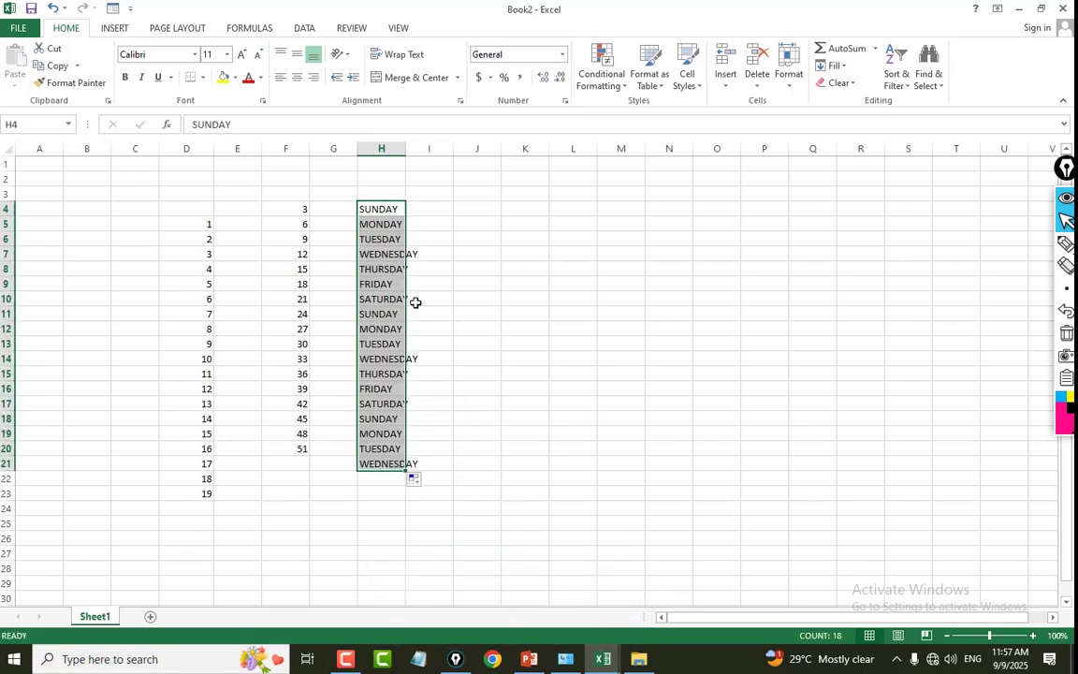
# Enter JANUARY in J4 and autofill the month names down to J18.
pyautogui.click(483, 212)
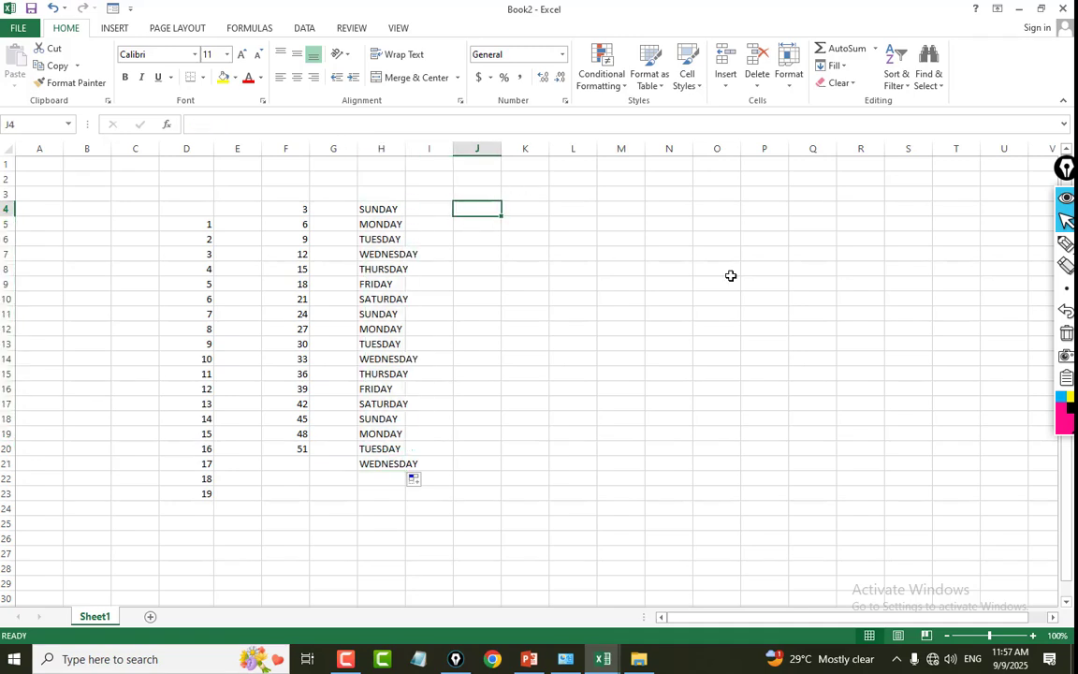
pyautogui.write('JANUARY')
pyautogui.press('Return')
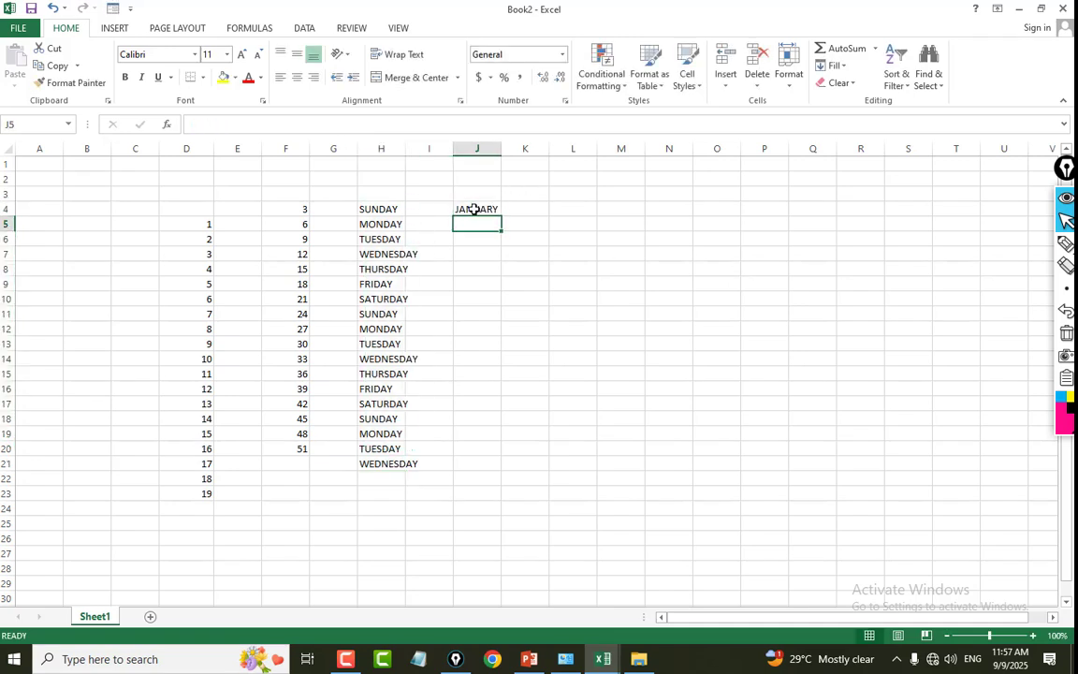
pyautogui.press('Up')
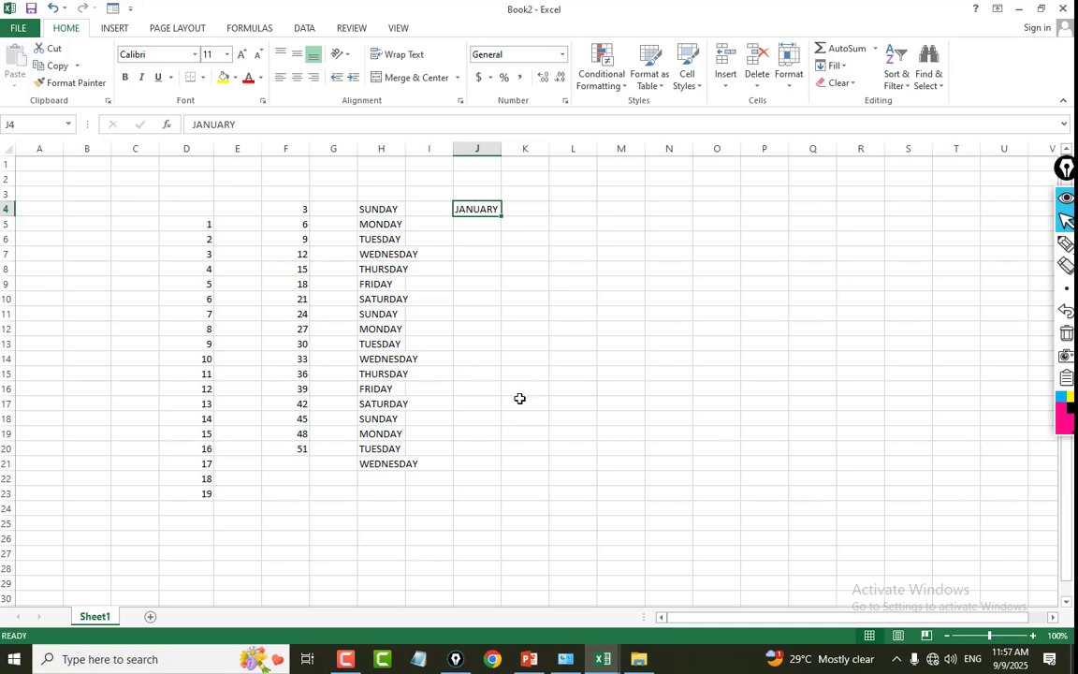
pyautogui.moveTo(500, 216); pyautogui.dragTo(498, 427)
pyautogui.click(725, 359)
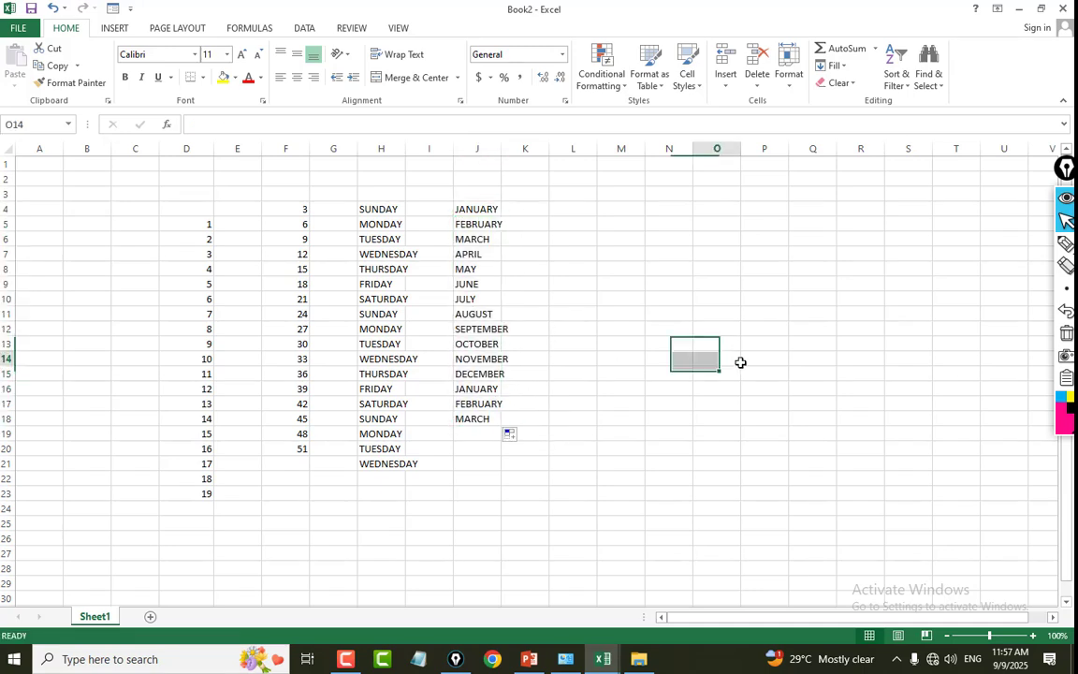
pyautogui.click(479, 225)
pyautogui.click(515, 270)
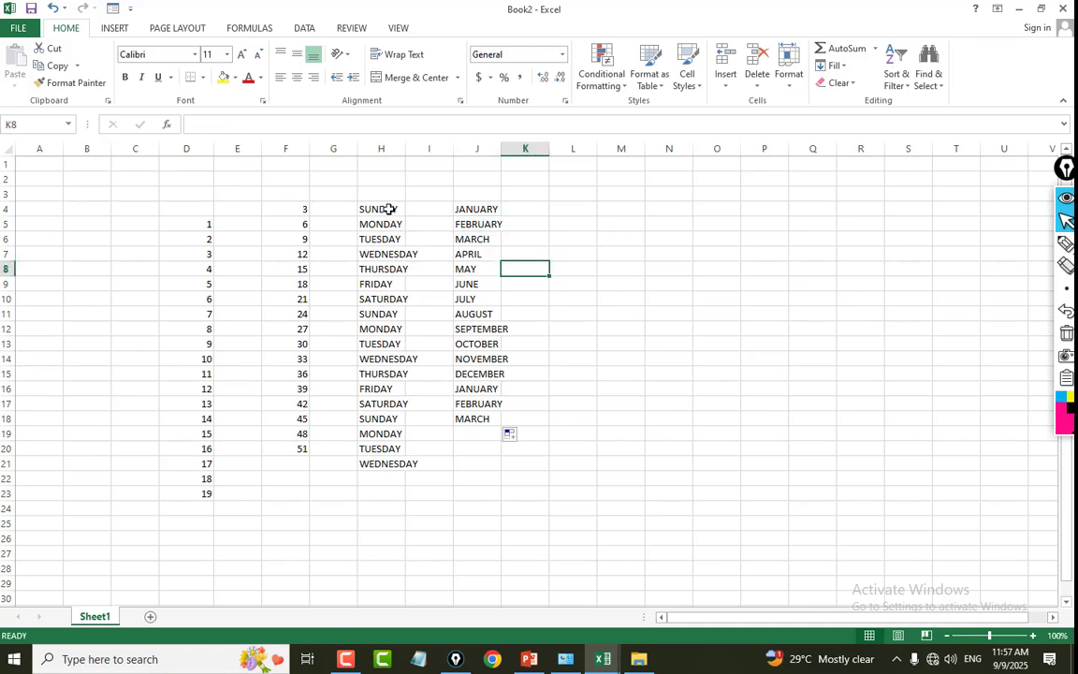
pyautogui.moveTo(389, 209); pyautogui.dragTo(390, 465)
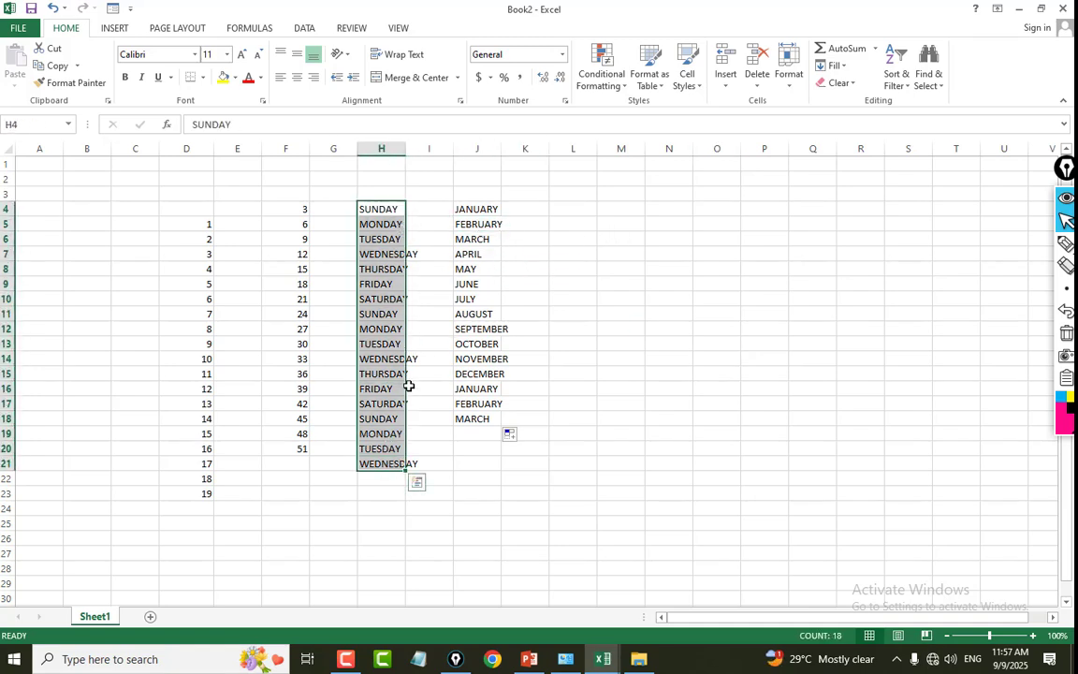
pyautogui.moveTo(471, 210); pyautogui.dragTo(486, 418)
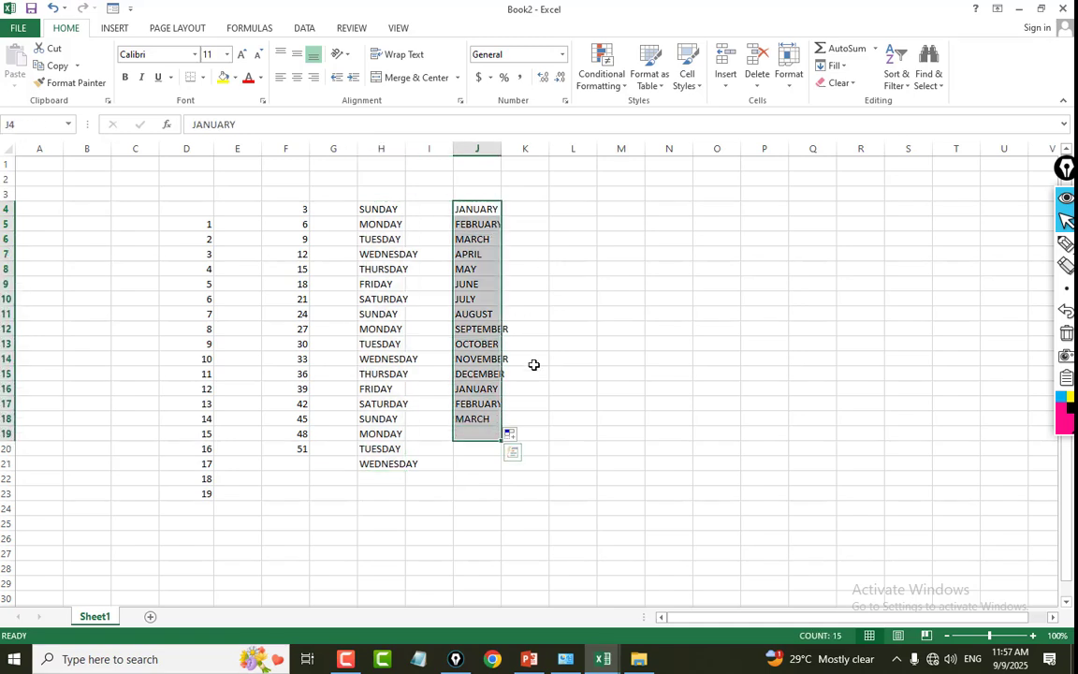
pyautogui.click(668, 360)
# AutoFit the column widths for the weekday and month lists in range H4:J23.
pyautogui.moveTo(380, 210); pyautogui.dragTo(481, 494)
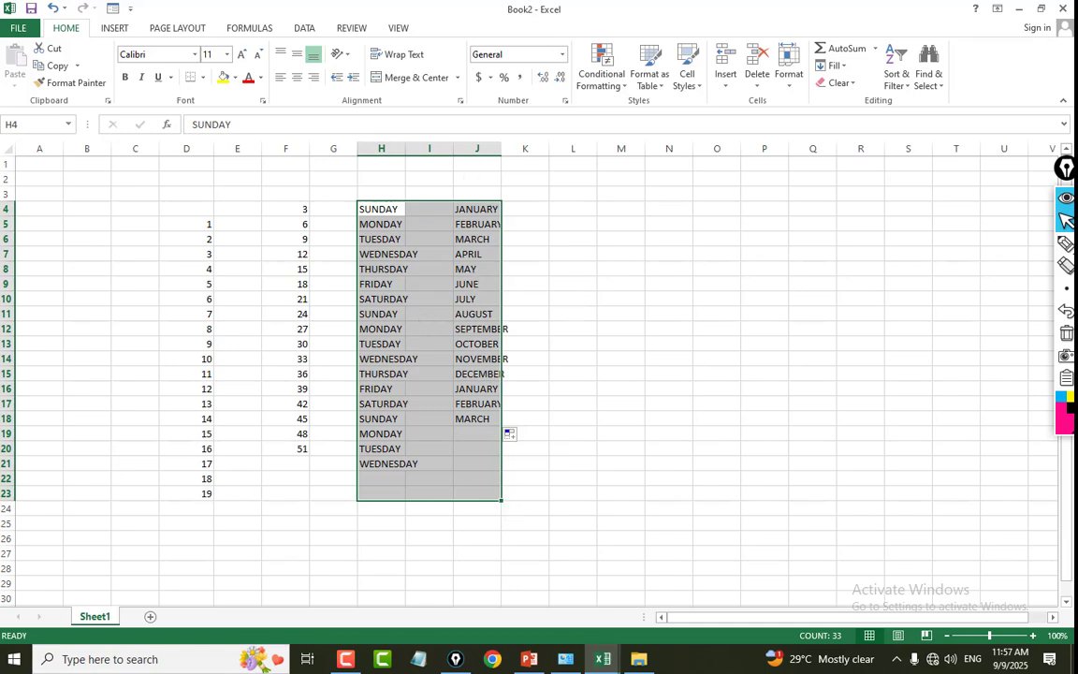
pyautogui.click(792, 87)
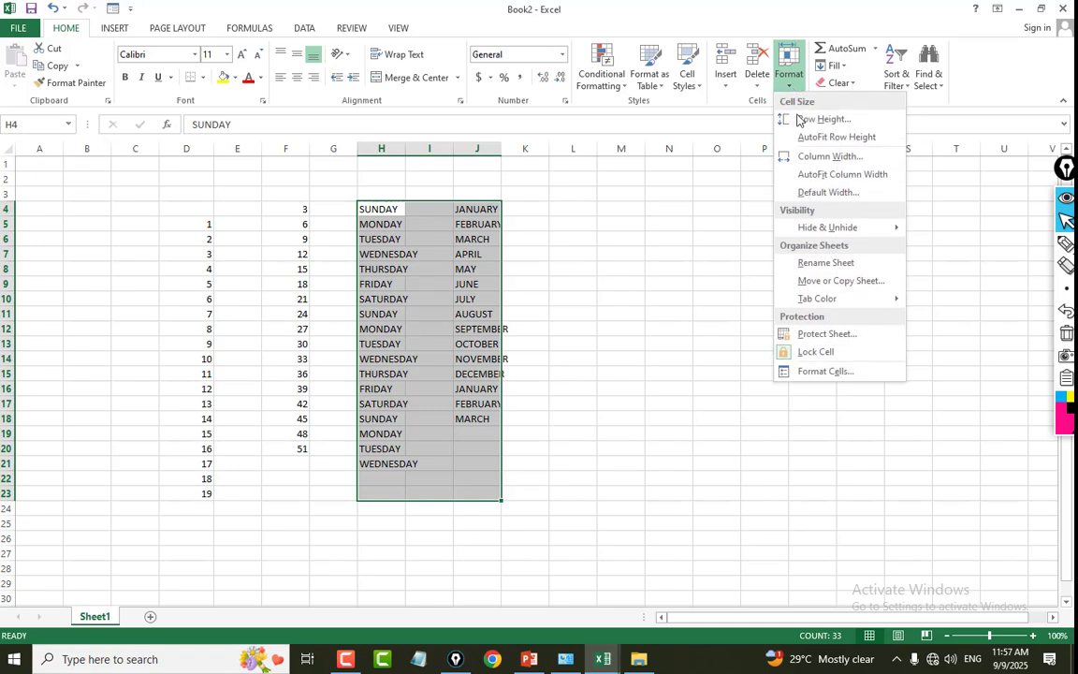
pyautogui.click(881, 178)
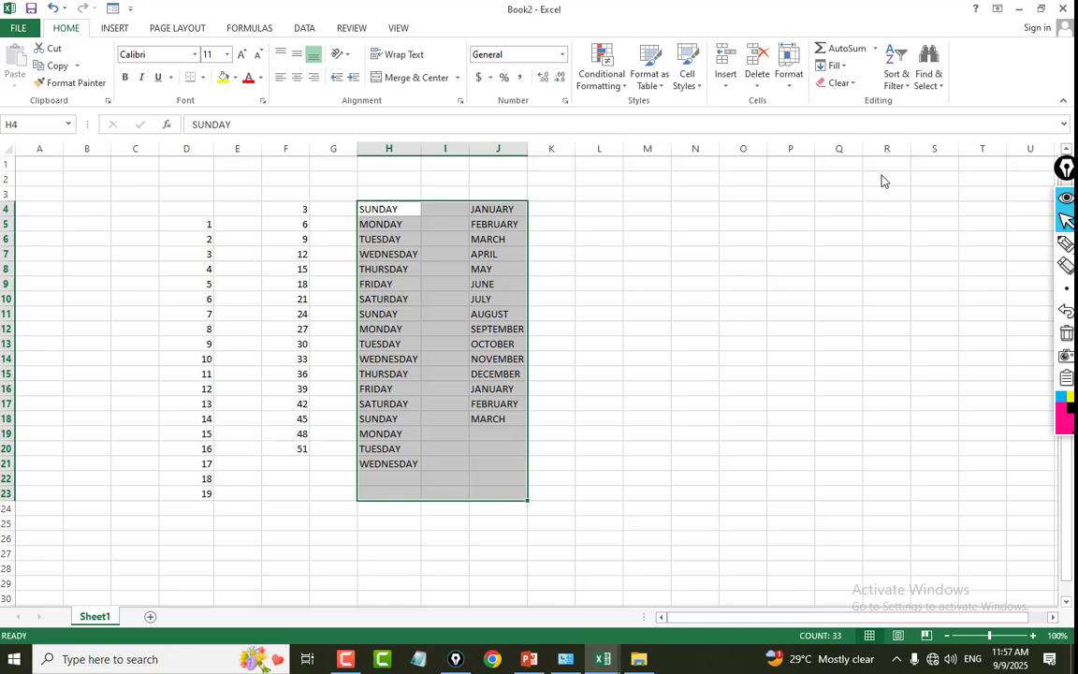
pyautogui.click(700, 300)
pyautogui.moveTo(387, 210); pyautogui.dragTo(409, 467)
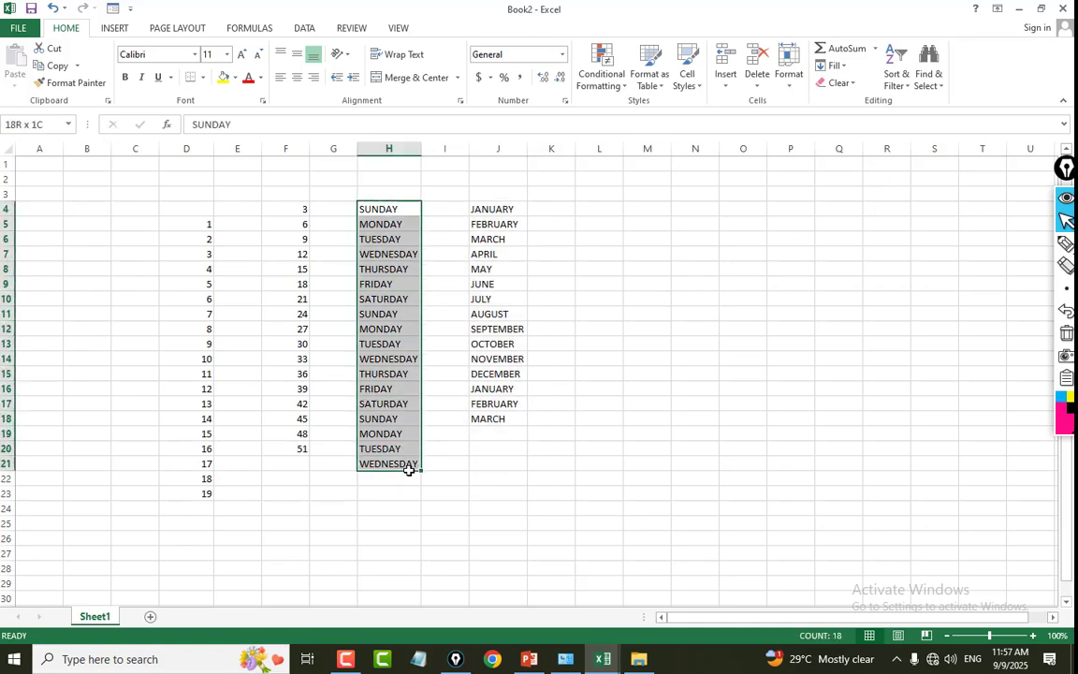
pyautogui.moveTo(500, 211); pyautogui.dragTo(504, 478)
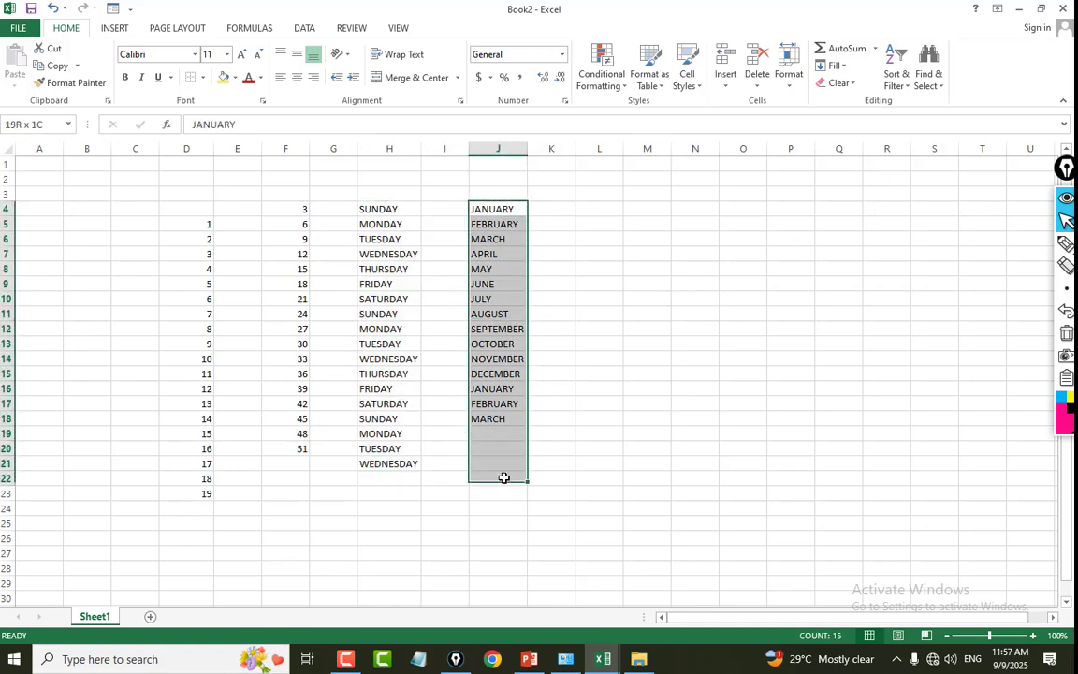
# Narrow the empty columns K through P and select the range L5:P18.
pyautogui.click(648, 403)
pyautogui.moveTo(572, 223); pyautogui.dragTo(692, 419)
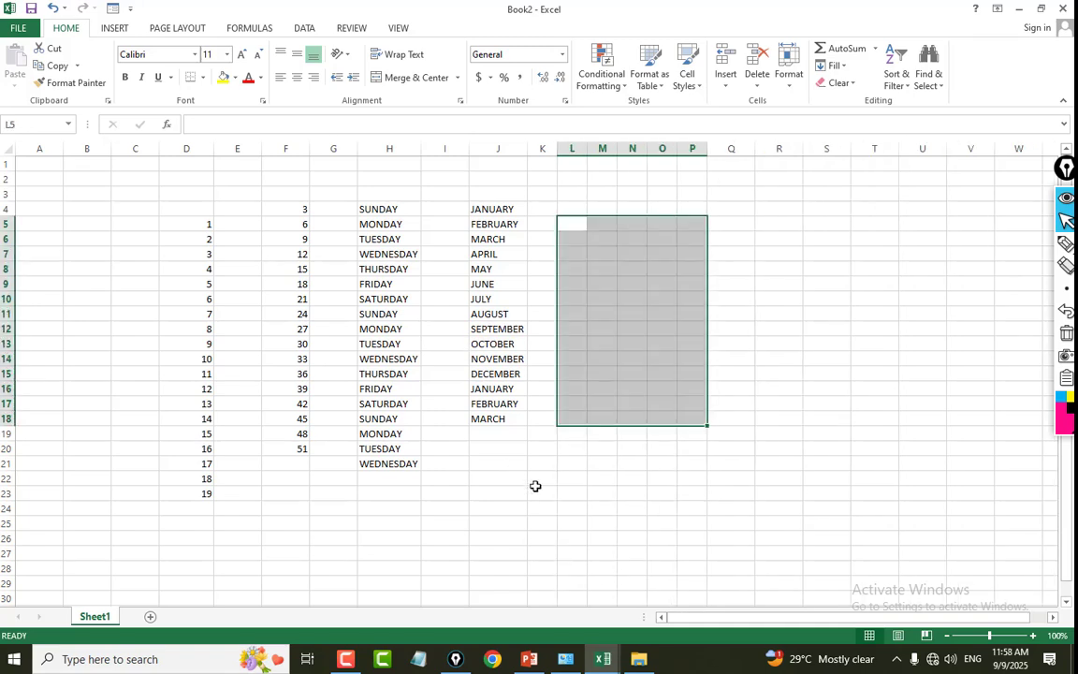
# Enter the addition formula =50+50+50 in cell E26, below the number series.
pyautogui.scroll(-5, 687, 363)
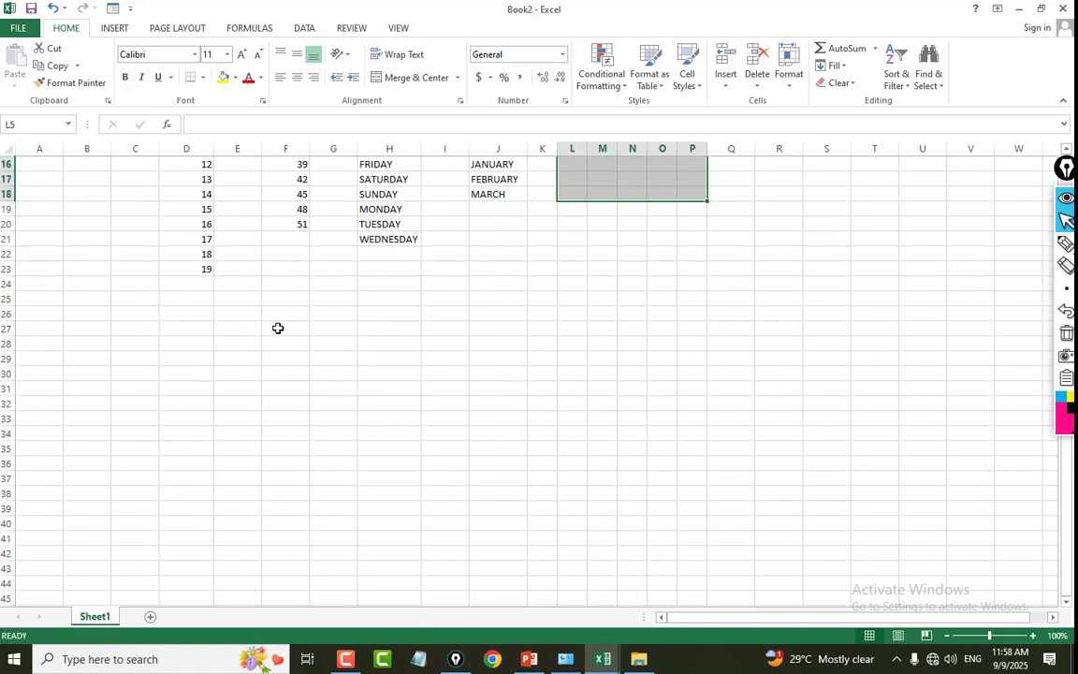
pyautogui.click(241, 315)
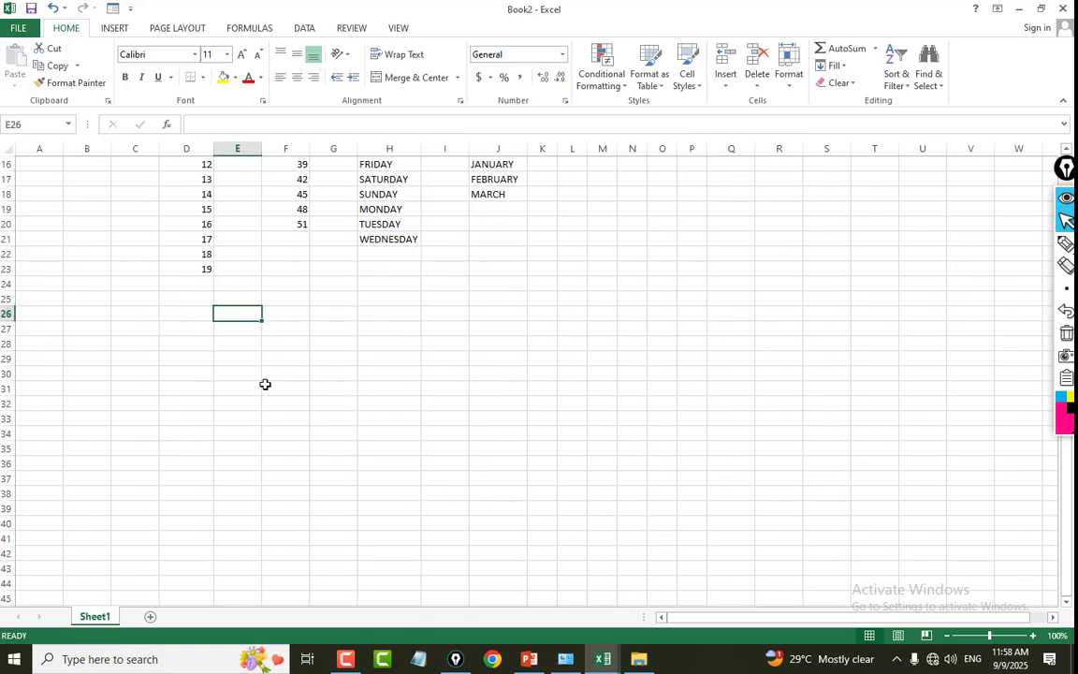
pyautogui.write('=')
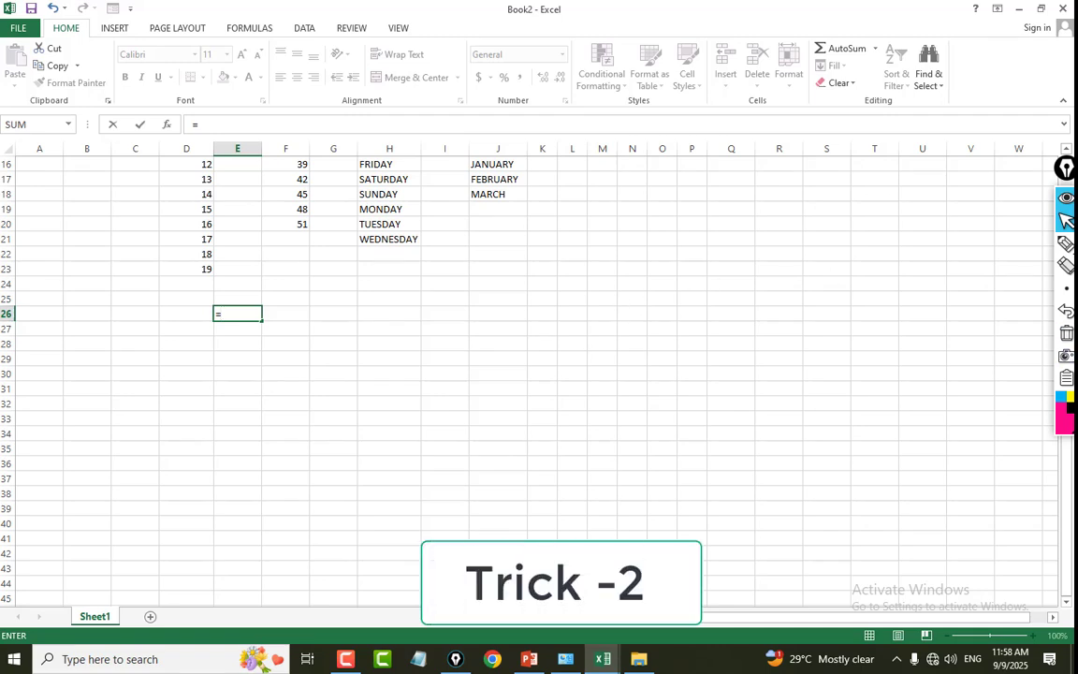
pyautogui.write('50+')
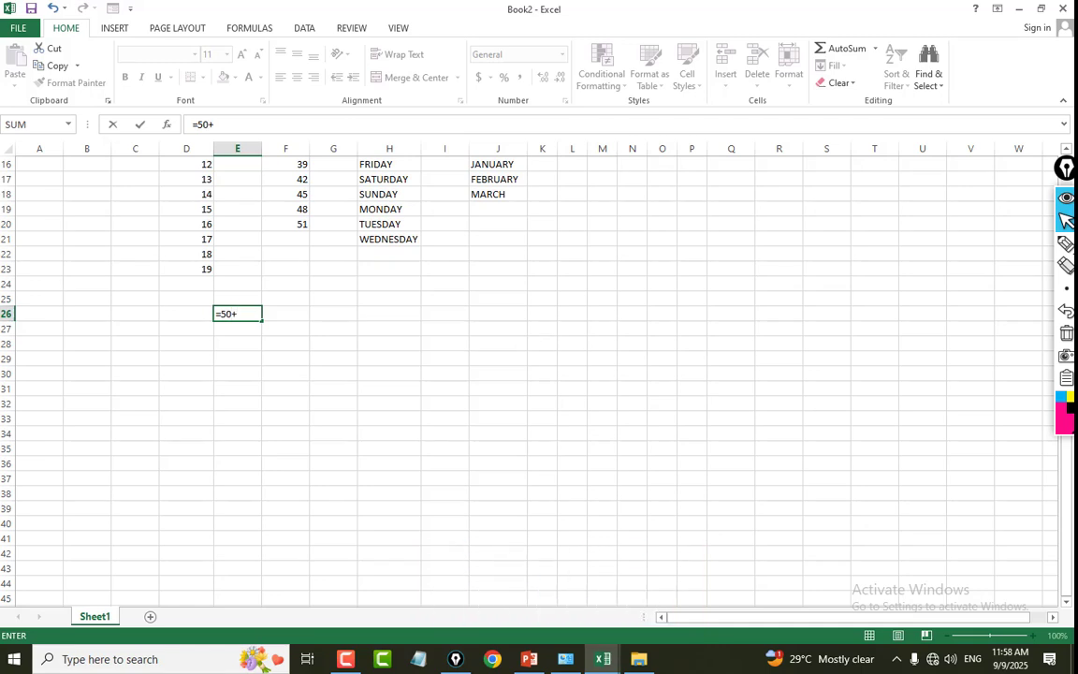
pyautogui.write('50+50')
pyautogui.press('Return')
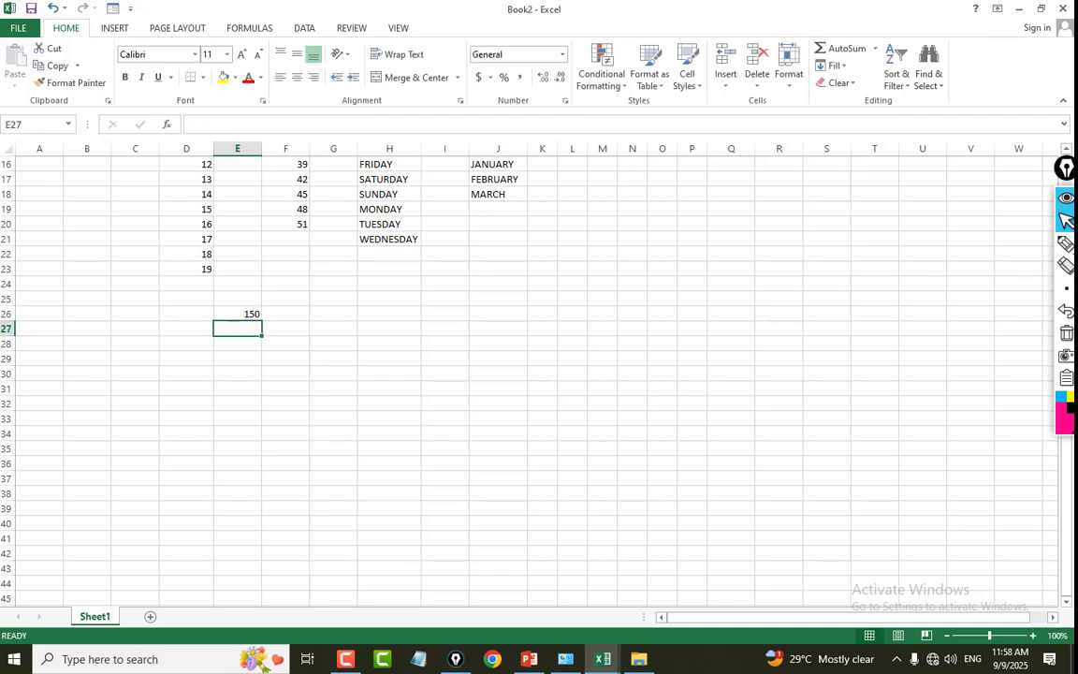
# Enter the division formula =25/50 in E27 and the multiplication formula =5*5 in E28.
pyautogui.write('=')
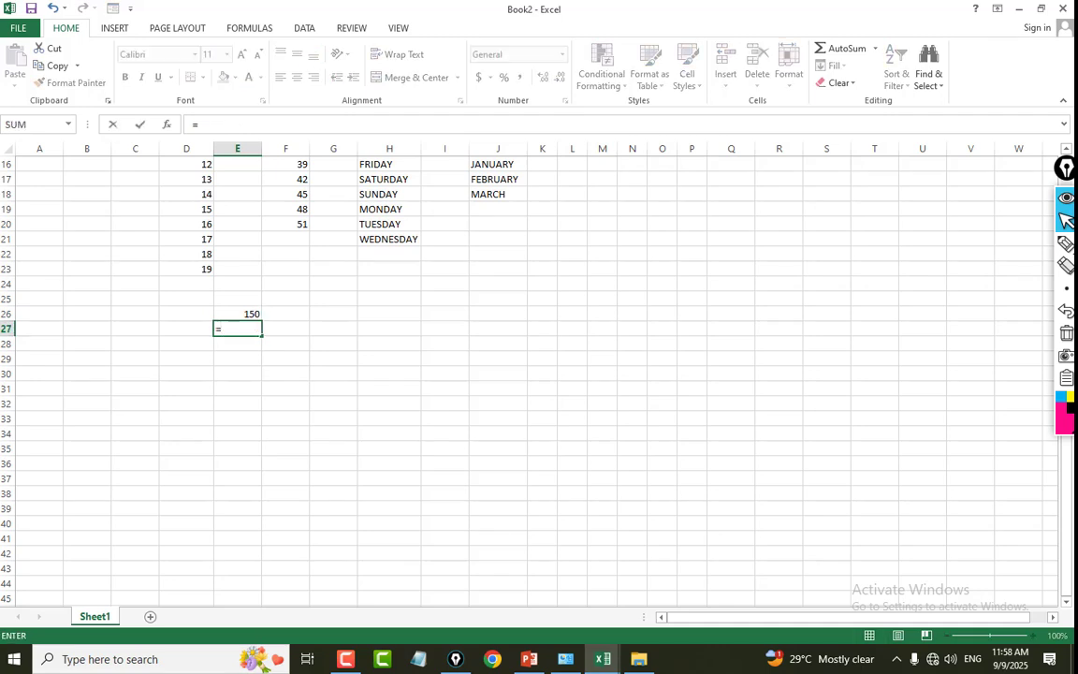
pyautogui.write('25/50')
pyautogui.press('Return')
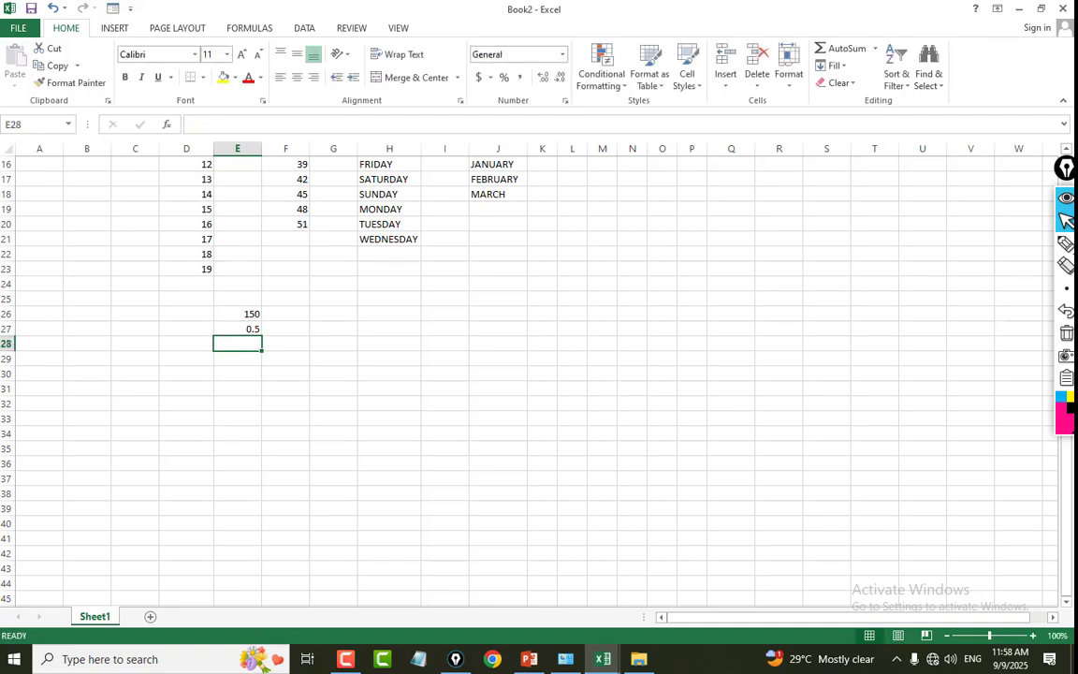
pyautogui.write('=5')
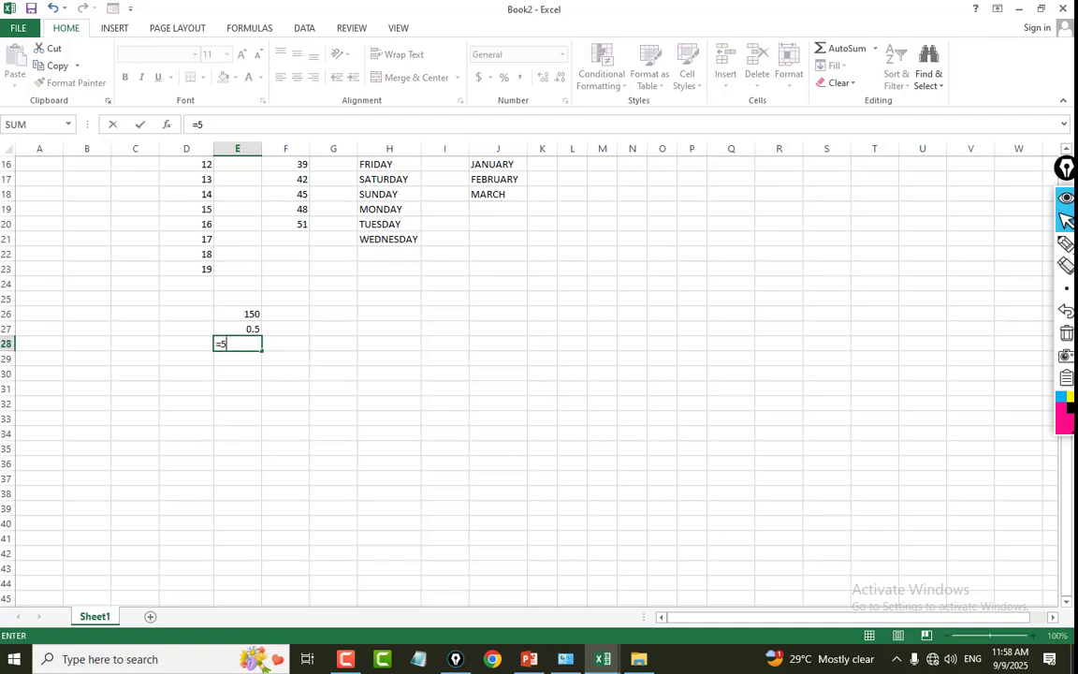
pyautogui.write('*5')
pyautogui.press('Return')
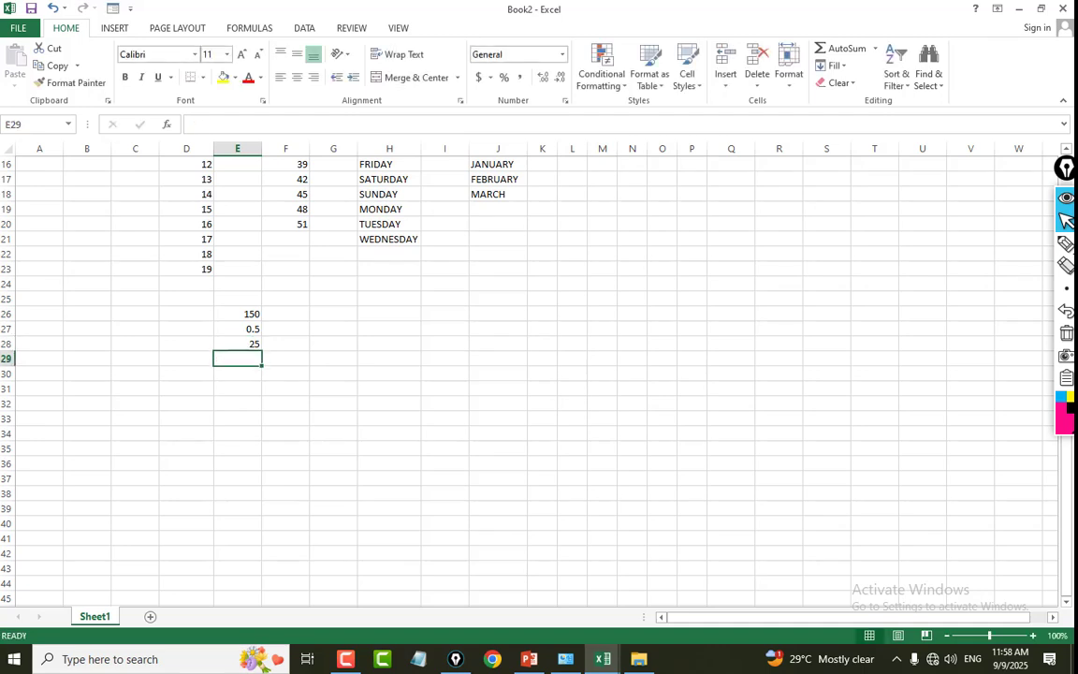
# Enter the subtraction formula =150-50 in cell E29.
pyautogui.write('=')
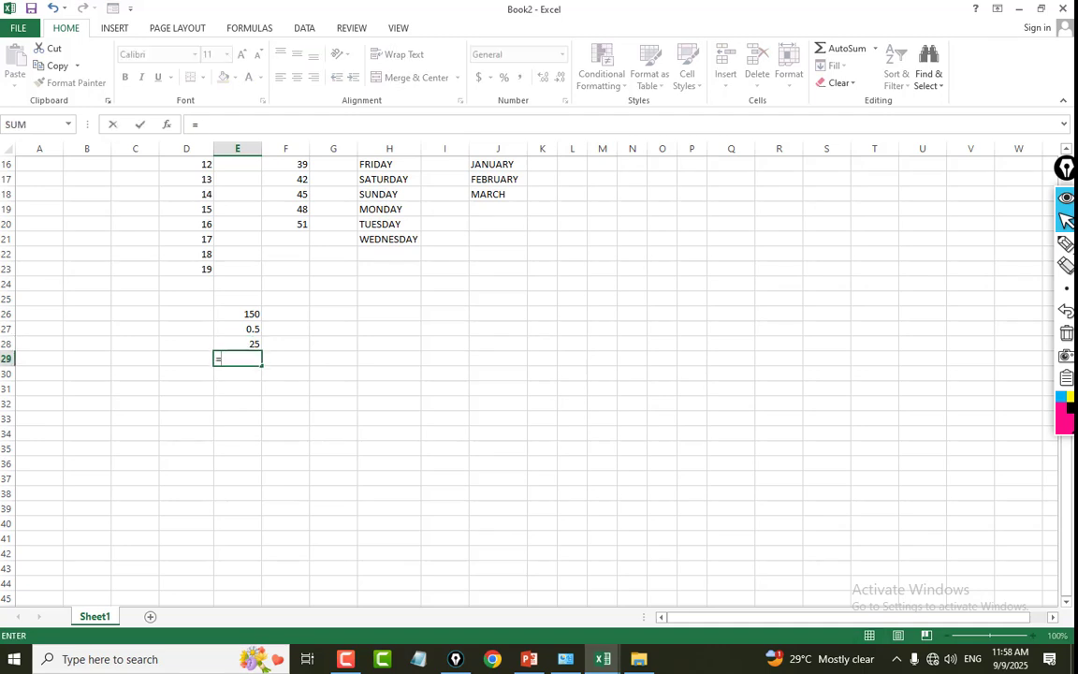
pyautogui.write('150-50')
pyautogui.press('Return')
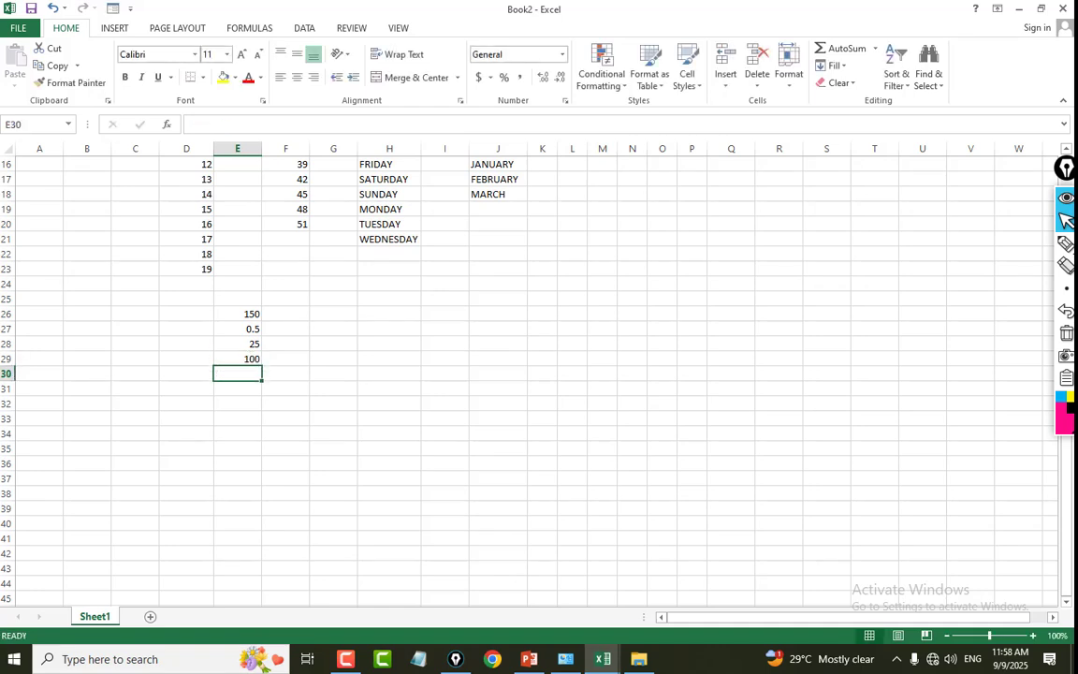
pyautogui.click(233, 315)
pyautogui.moveTo(234, 405); pyautogui.dragTo(234, 420)
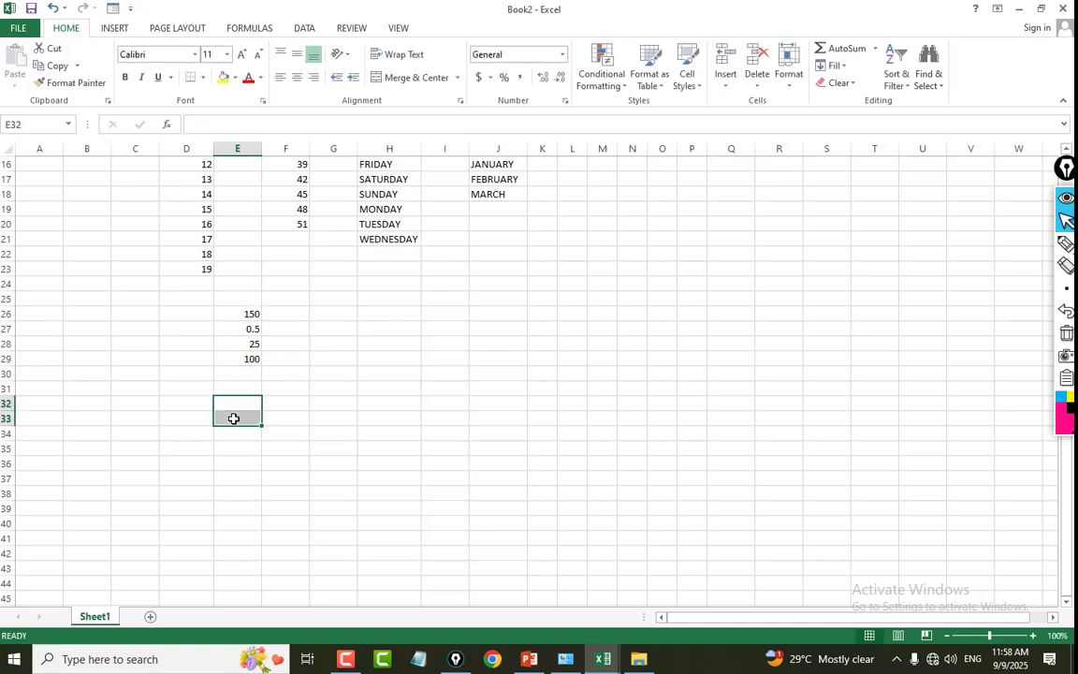
pyautogui.click(434, 298)
pyautogui.click(263, 313)
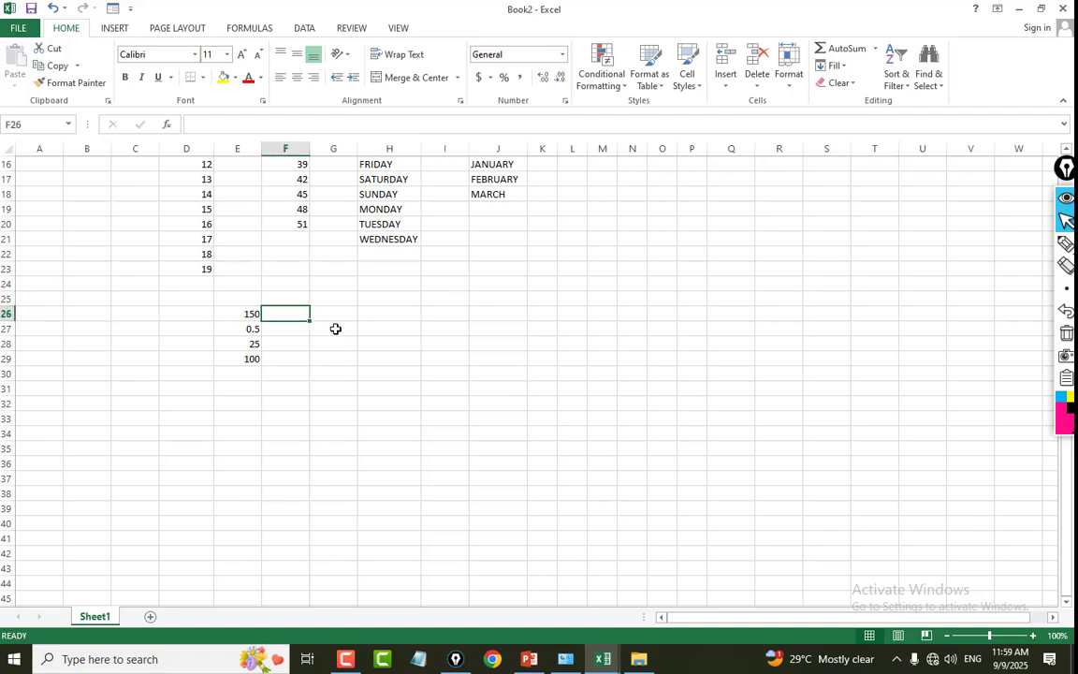
# Enter 50+50 in cell G26 without a leading equals sign.
pyautogui.click(338, 317)
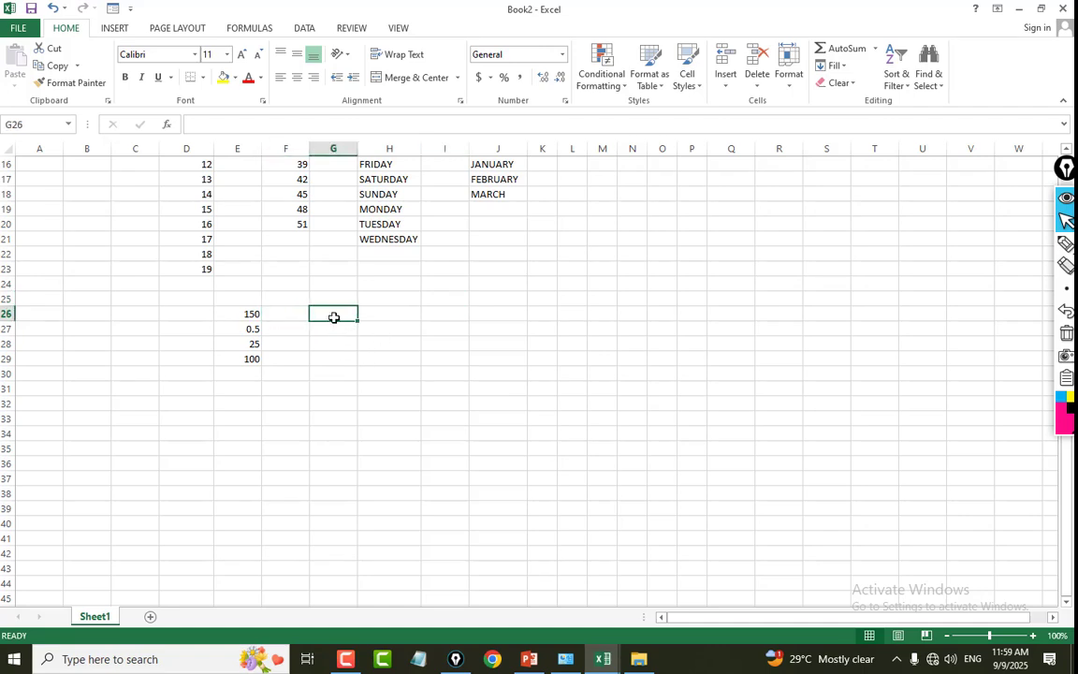
pyautogui.write('=')
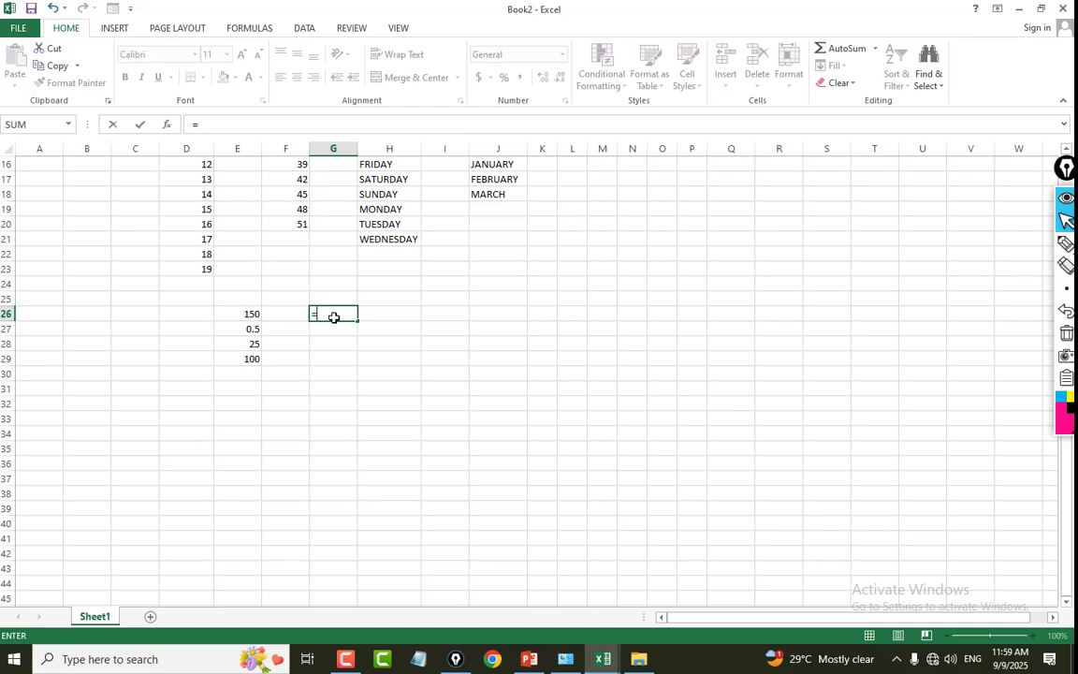
pyautogui.press('Escape')
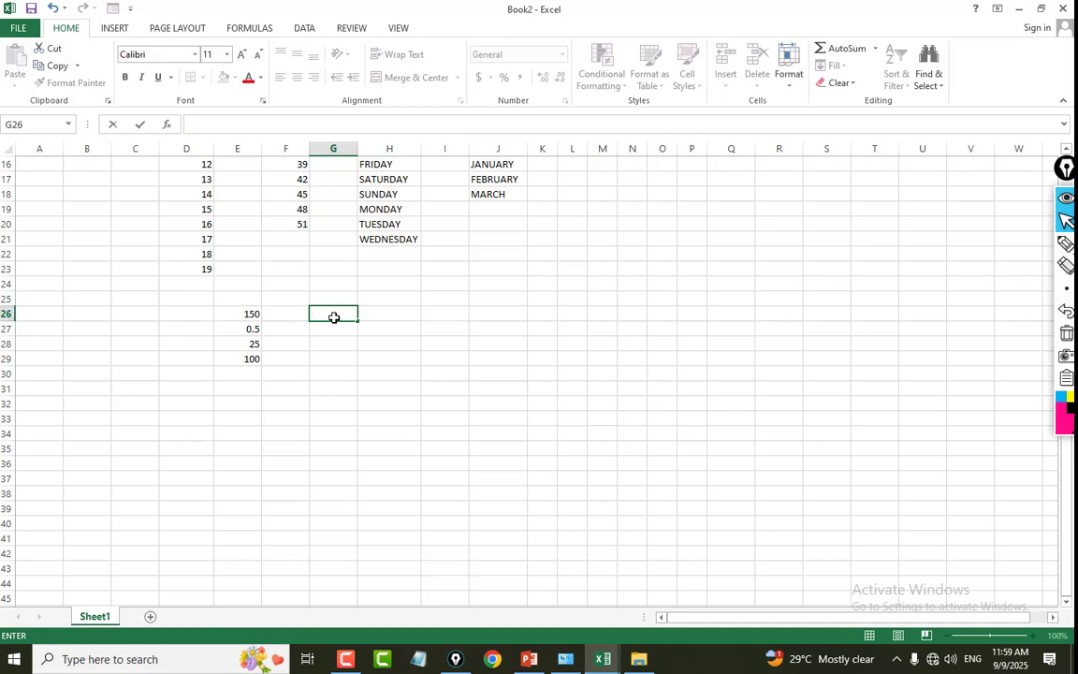
pyautogui.write('50+50')
pyautogui.press('Return')
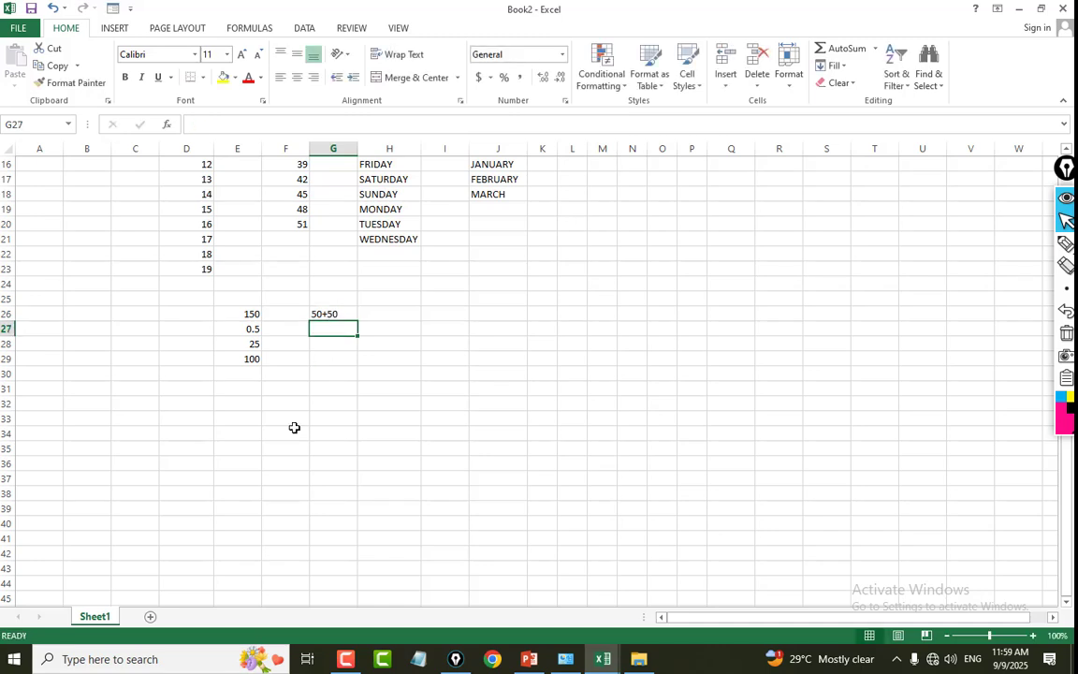
# Enter the headings ITEM, QTY and RATE in G28:I28 and list MOUSE, PEN and DVD in G29:G31.
pyautogui.click(329, 347)
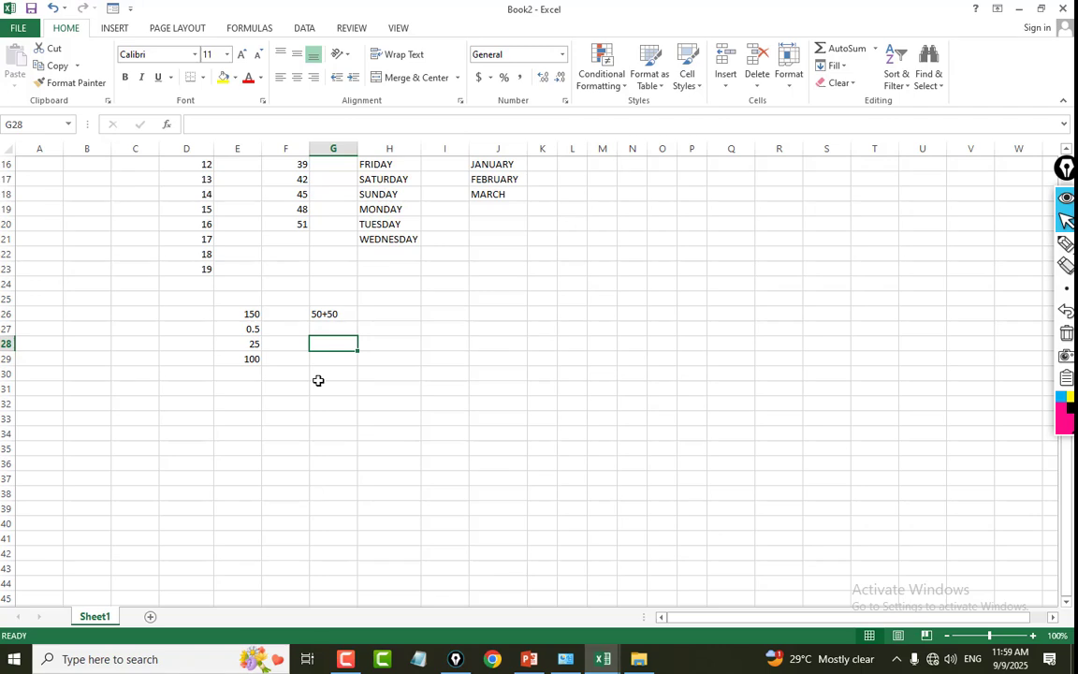
pyautogui.click(388, 342)
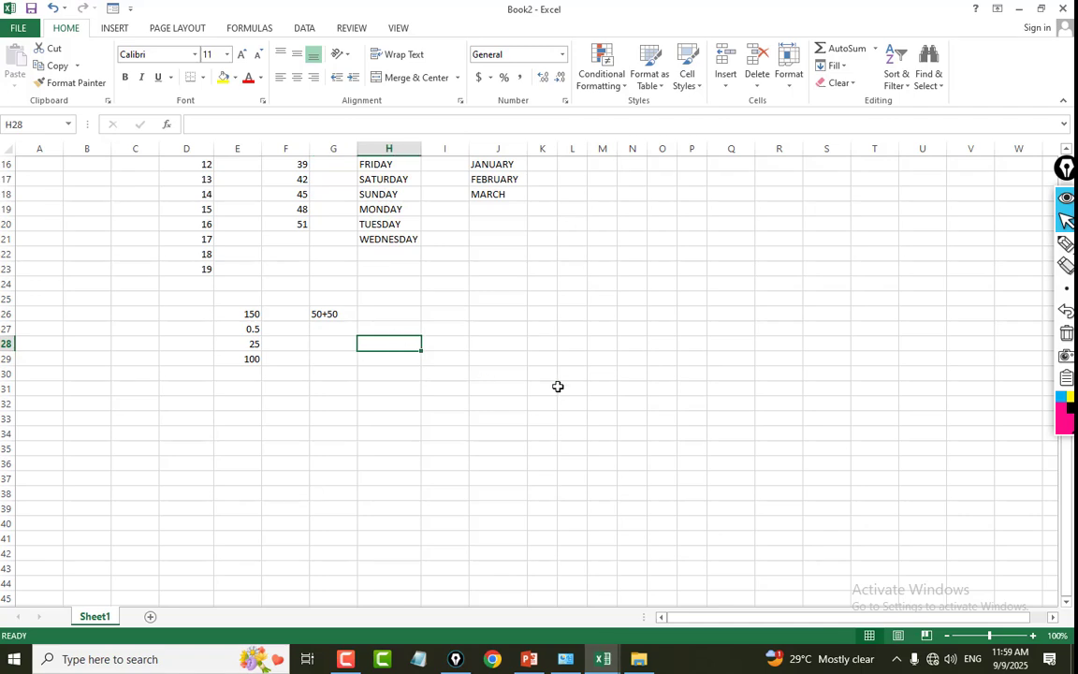
pyautogui.write('QTY')
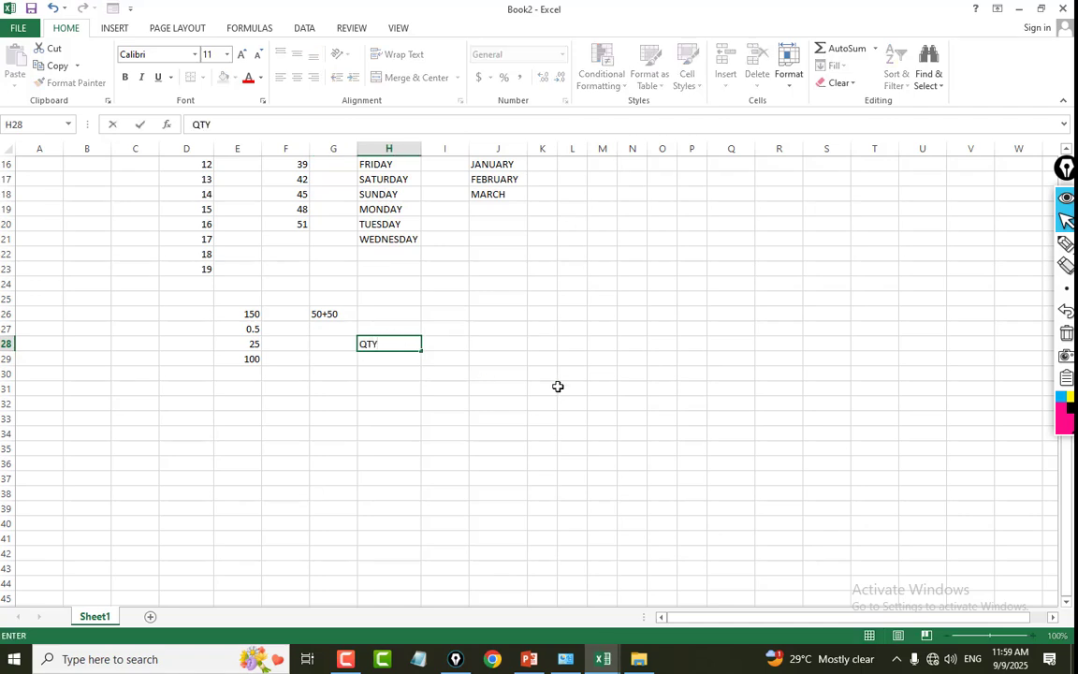
pyautogui.press('Tab')
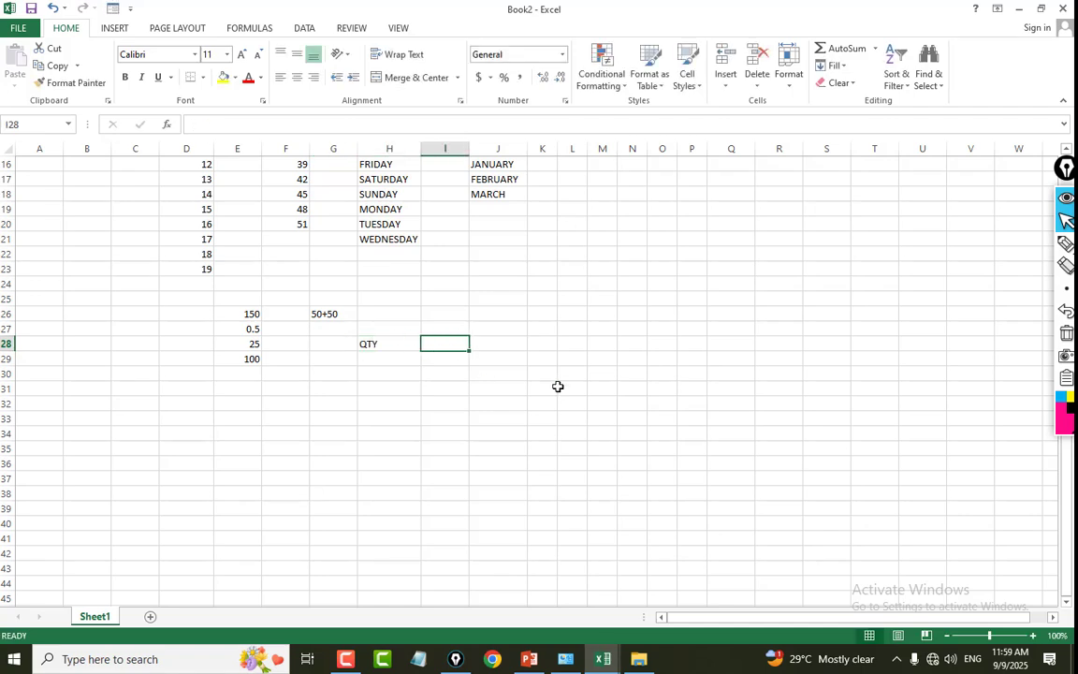
pyautogui.write('RATE')
pyautogui.press('Return')
pyautogui.press('Up')
pyautogui.press('Left')
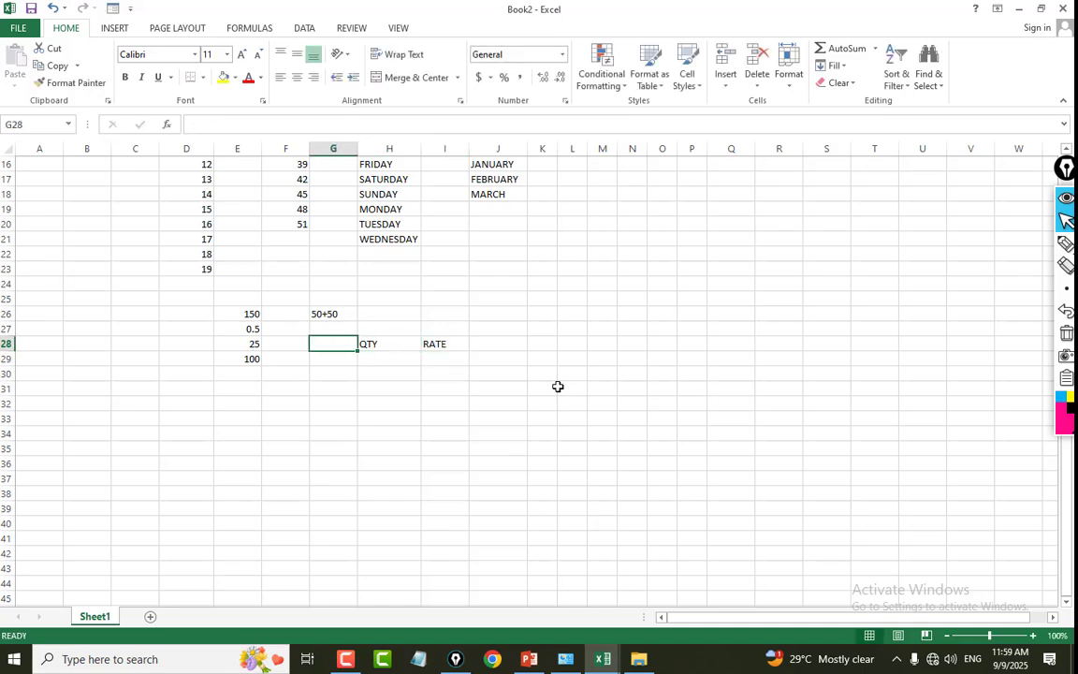
pyautogui.write('ITEM')
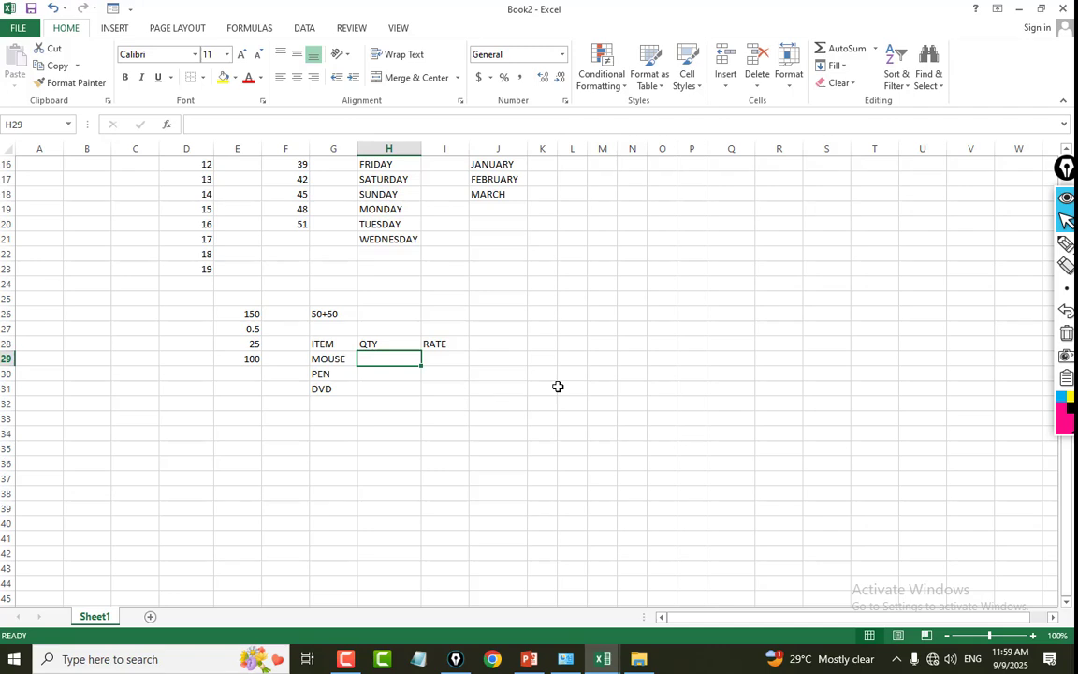
# Enter a quantity of 20 and a rate of 350 for the MOUSE item in row 29.
pyautogui.write('20')
pyautogui.press('Tab')
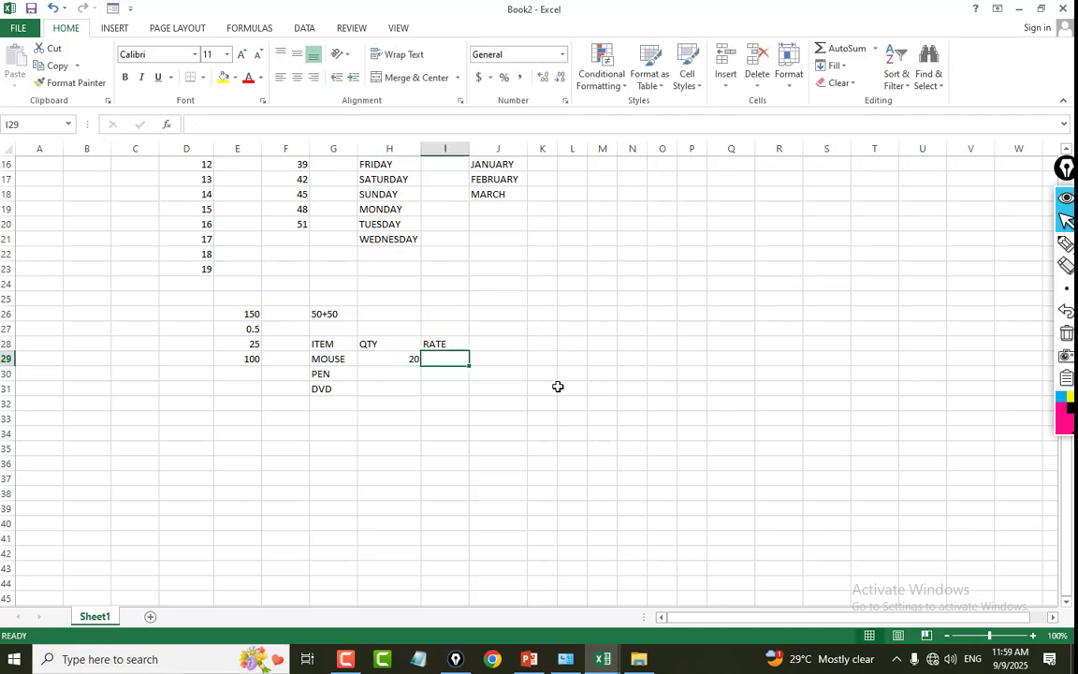
pyautogui.write('350')
pyautogui.press('Return')
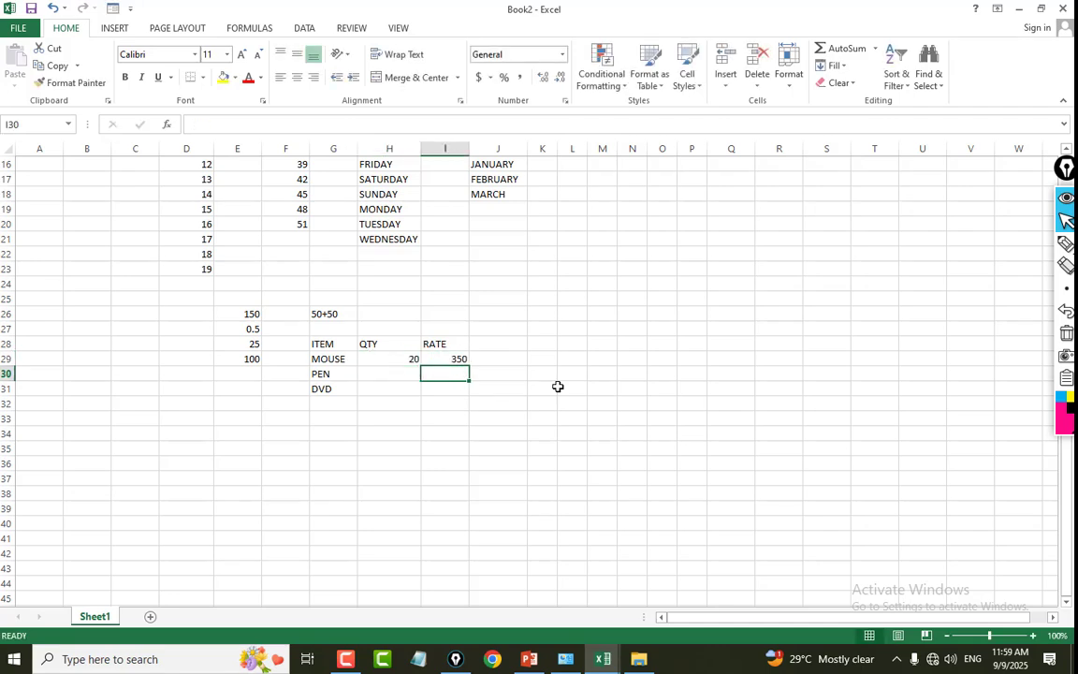
# Enter a quantity of 50 and a rate of 5 for the PEN item in row 30.
pyautogui.press('Left')
pyautogui.write('50')
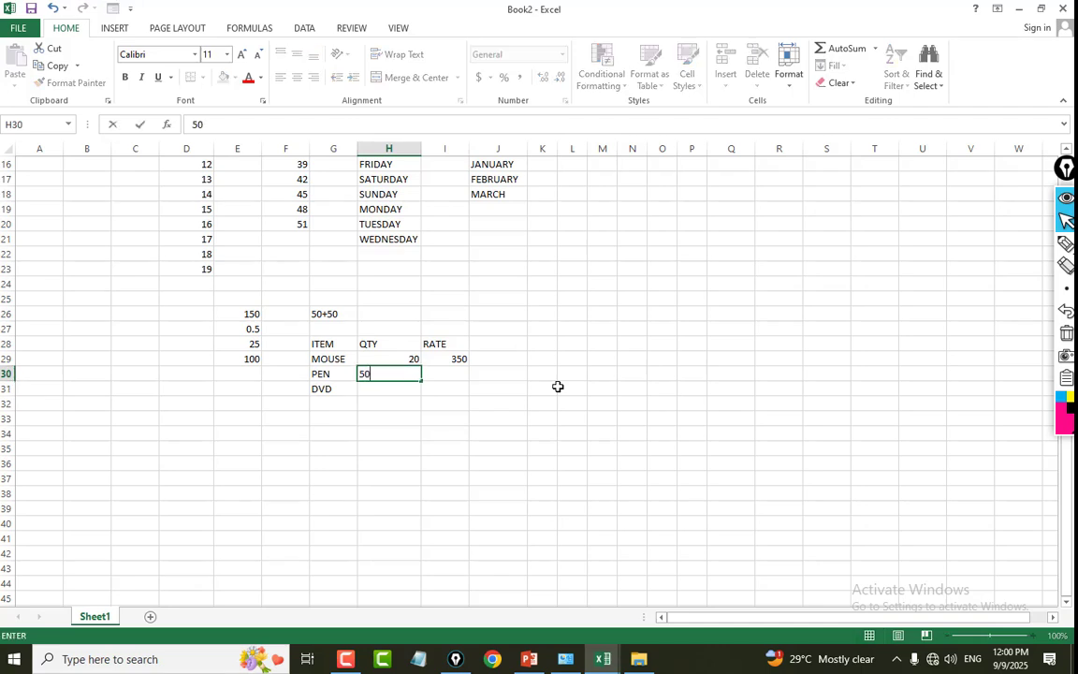
pyautogui.press('Tab')
pyautogui.write('5')
pyautogui.press('Tab')
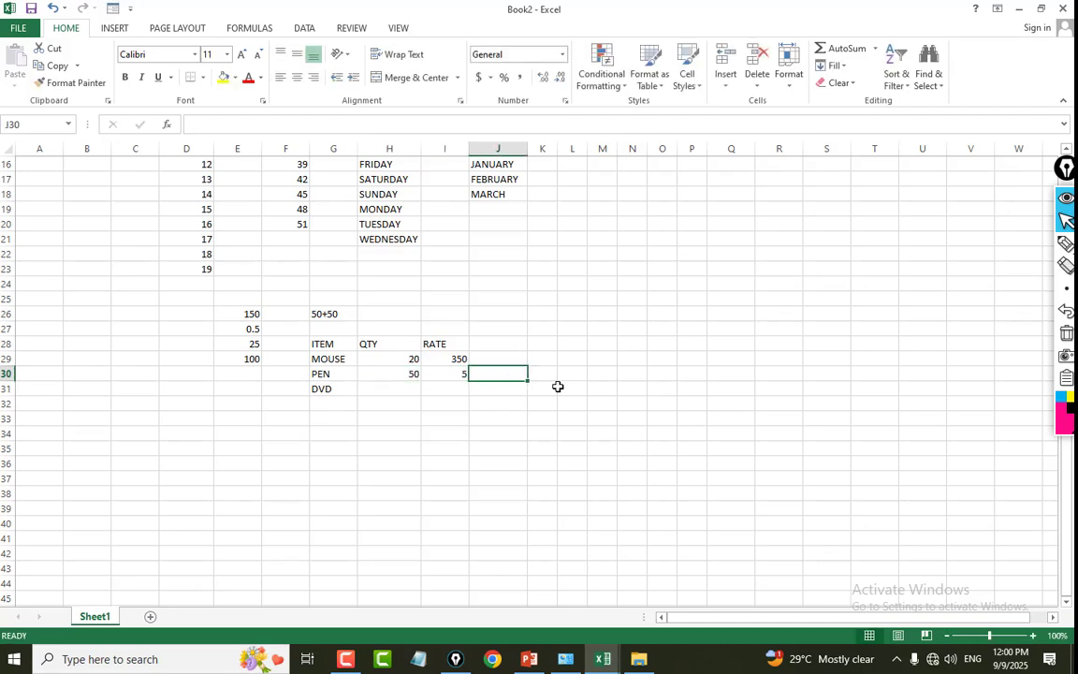
pyautogui.press('Return')
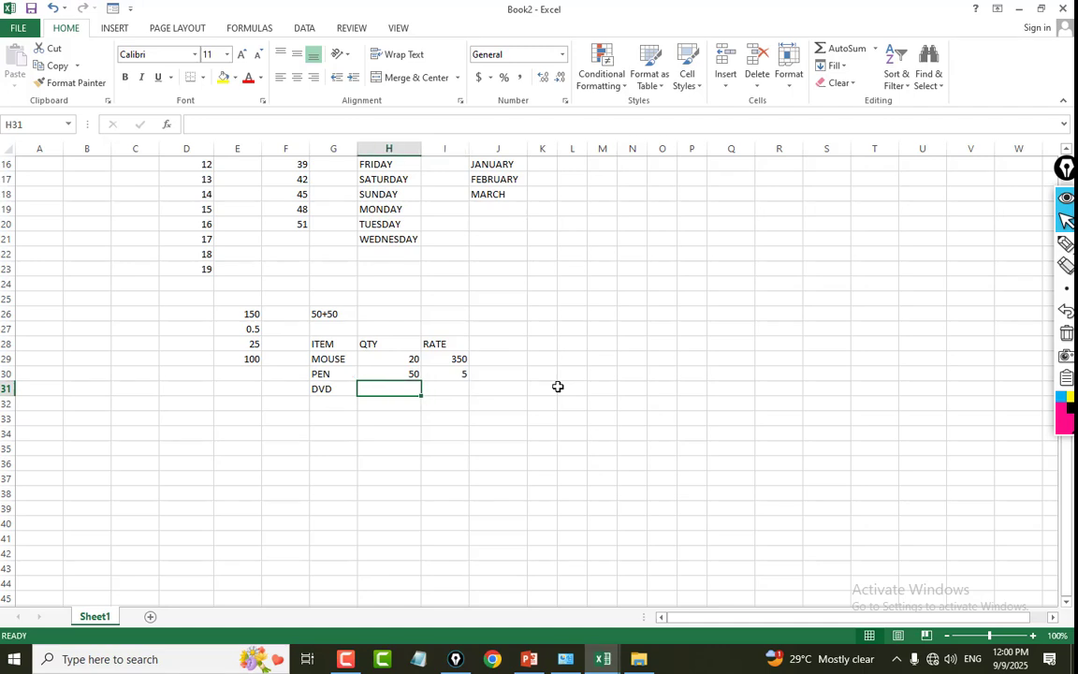
# Enter a quantity of 10 and a rate of 50 for the DVD item in row 31.
pyautogui.write('10')
pyautogui.press('Tab')
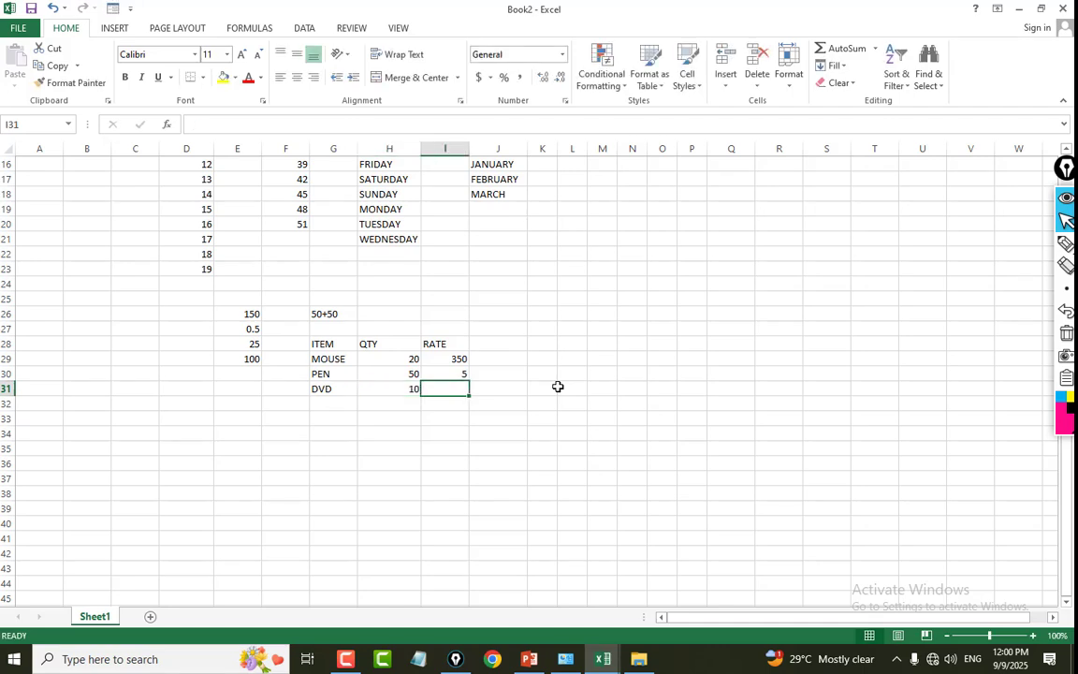
pyautogui.write('50')
pyautogui.press('Tab')
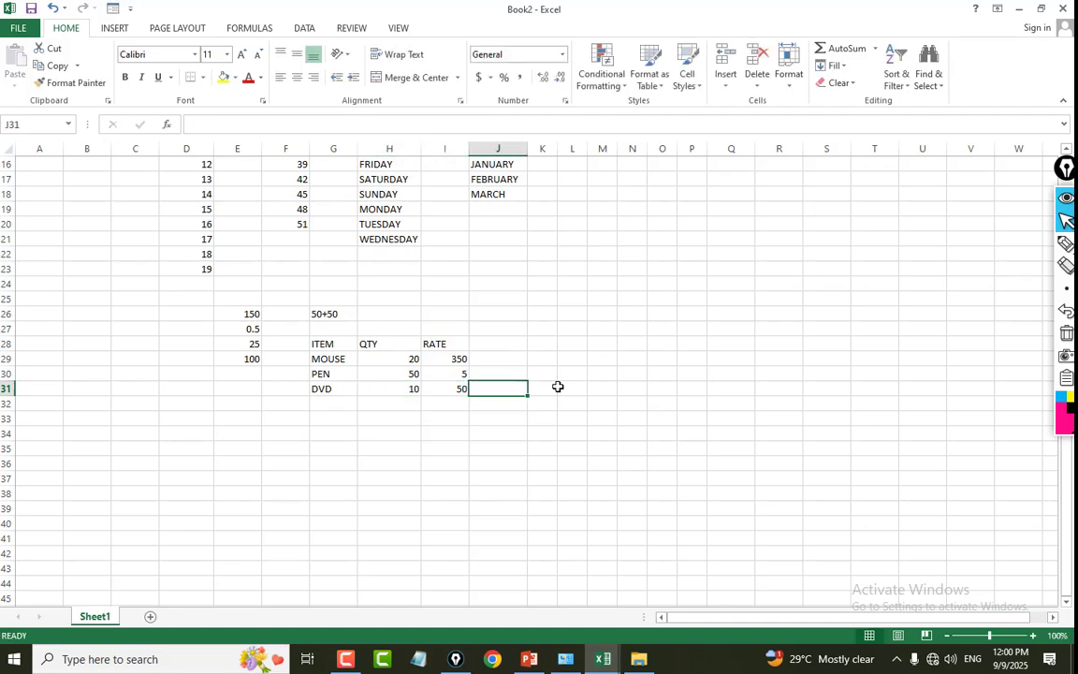
# Add the heading TOTAL in J28, beside the RATE heading.
pyautogui.press('Up')
pyautogui.press('Up')
pyautogui.press('Up')
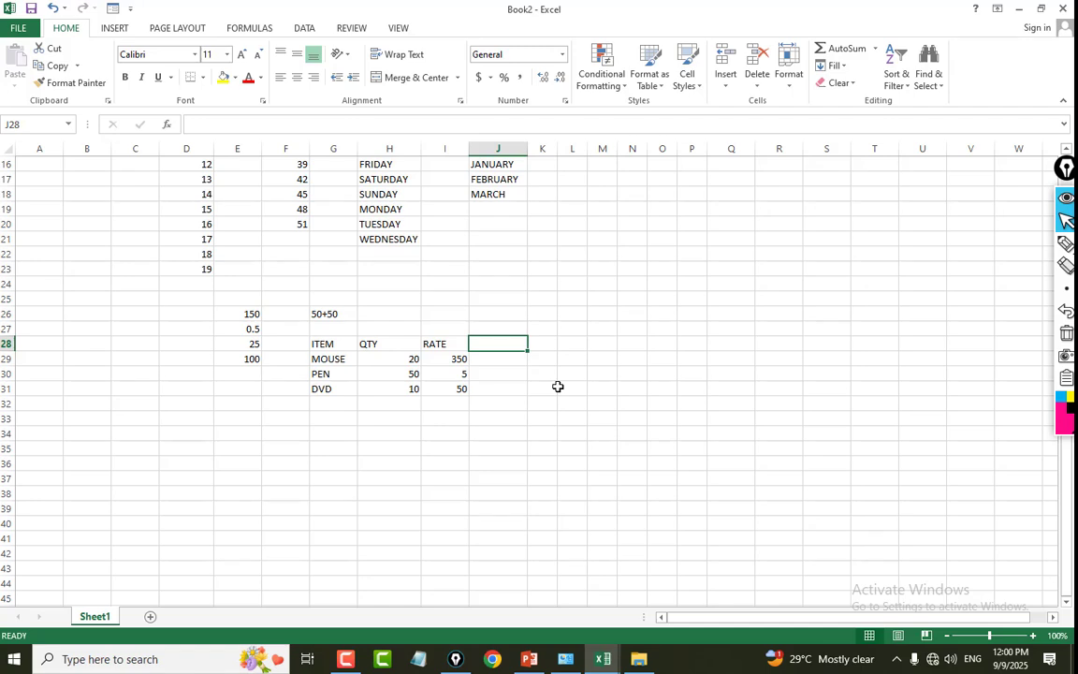
pyautogui.write('TOTAL')
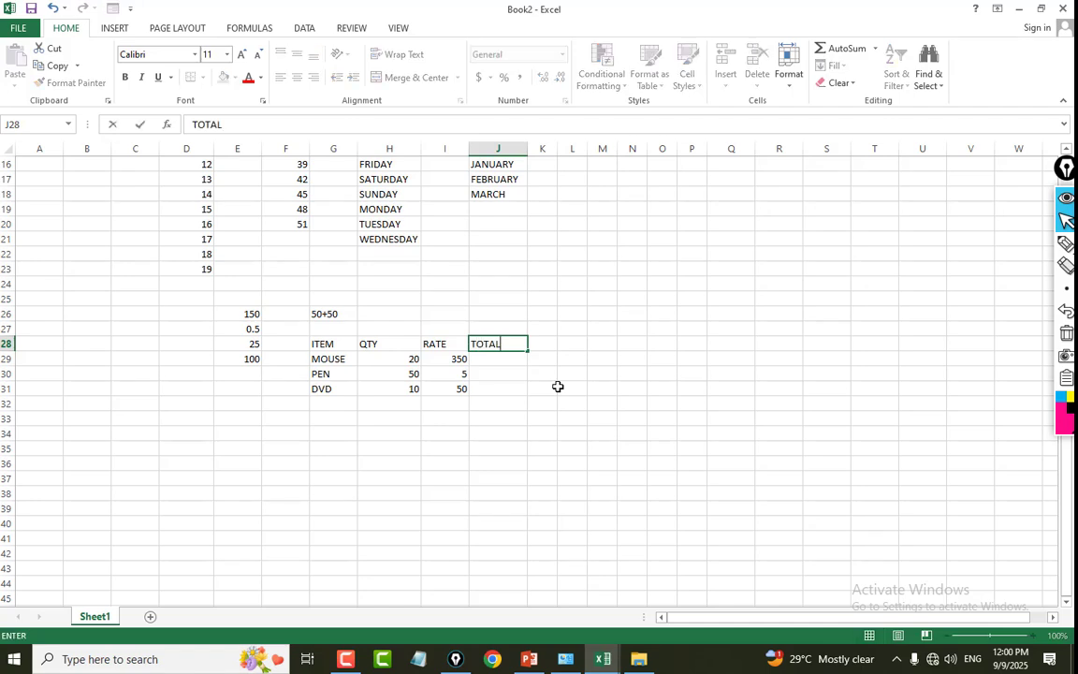
pyautogui.press('Return')
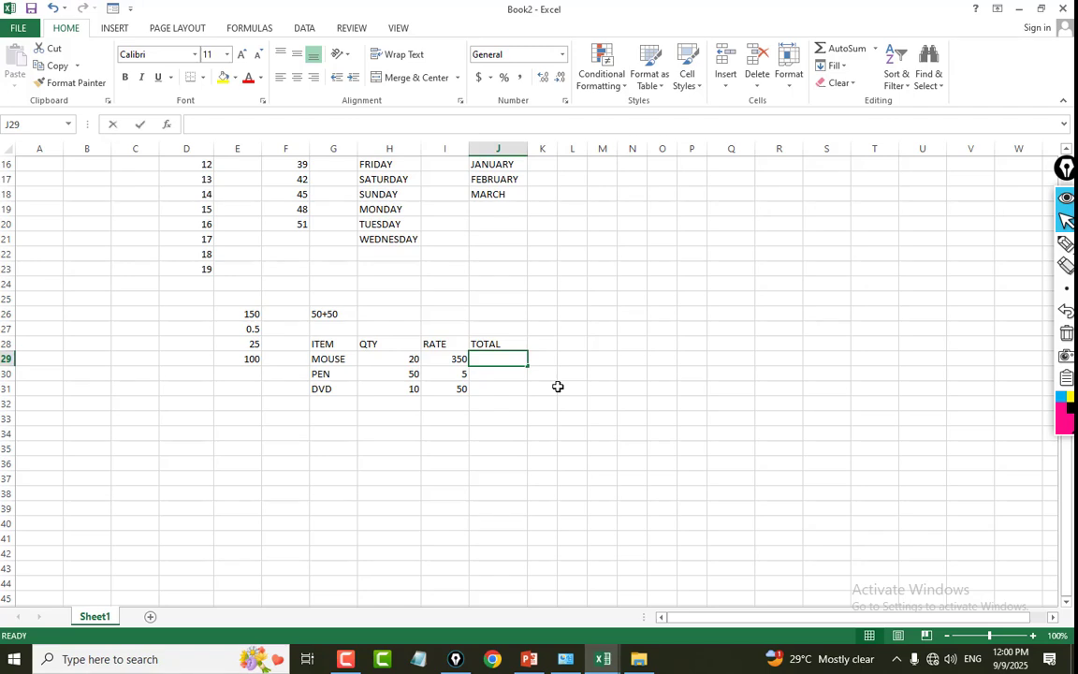
# Calculate the MOUSE total in J29 with the formula =H29*I29, multiplying quantity by rate.
pyautogui.write('=')
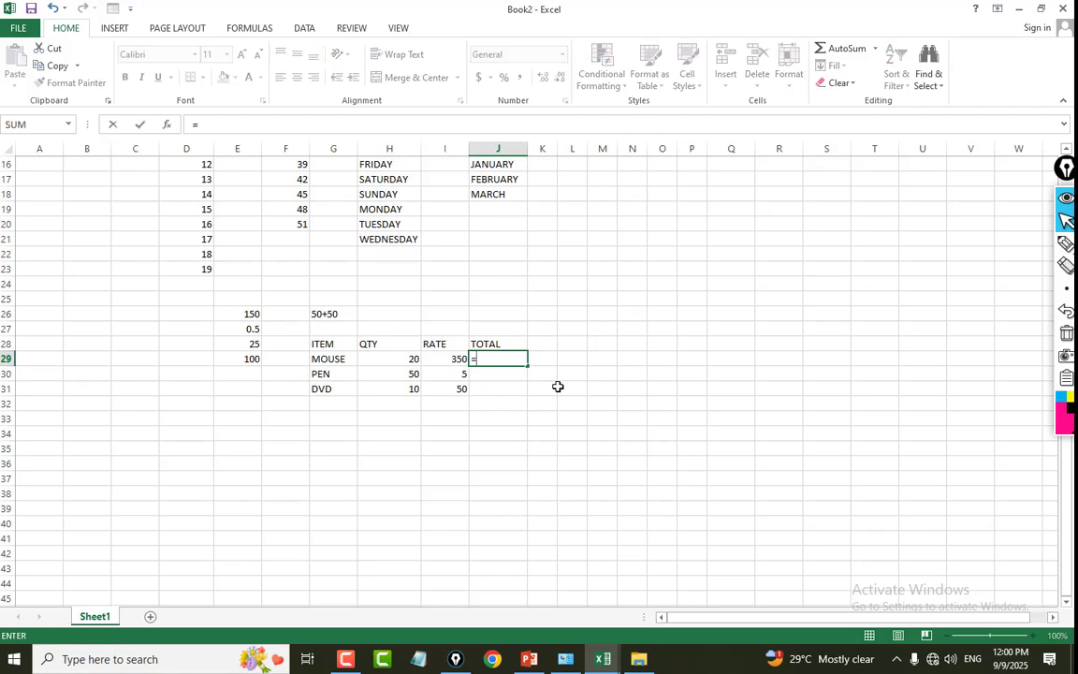
pyautogui.click(409, 358)
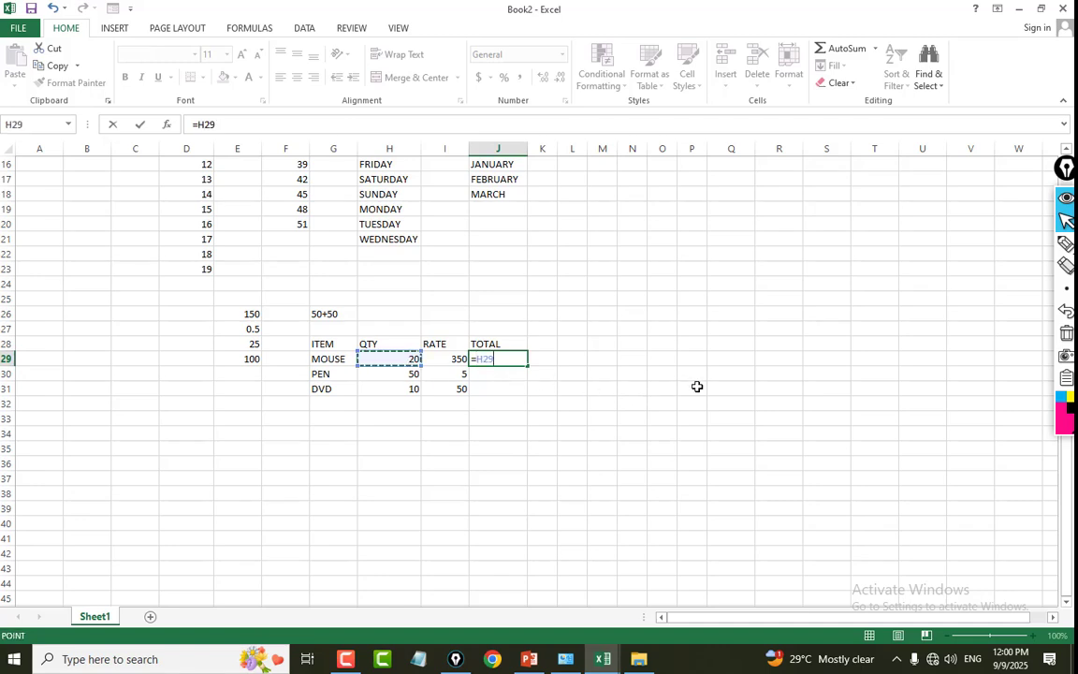
pyautogui.write('*')
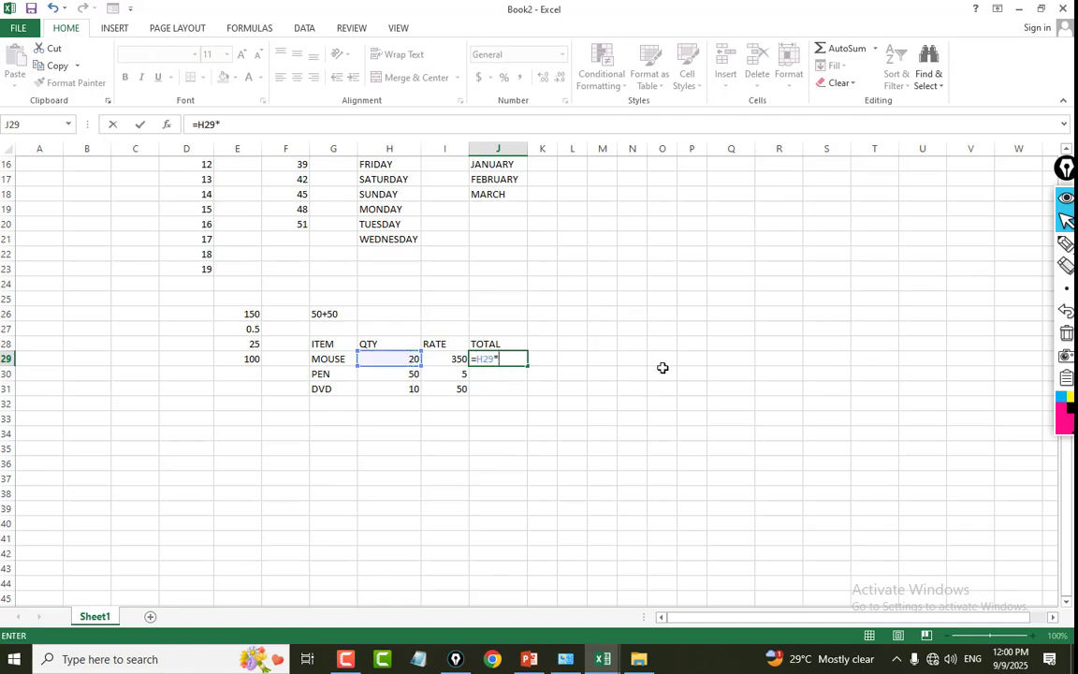
pyautogui.click(456, 358)
pyautogui.press('Return')
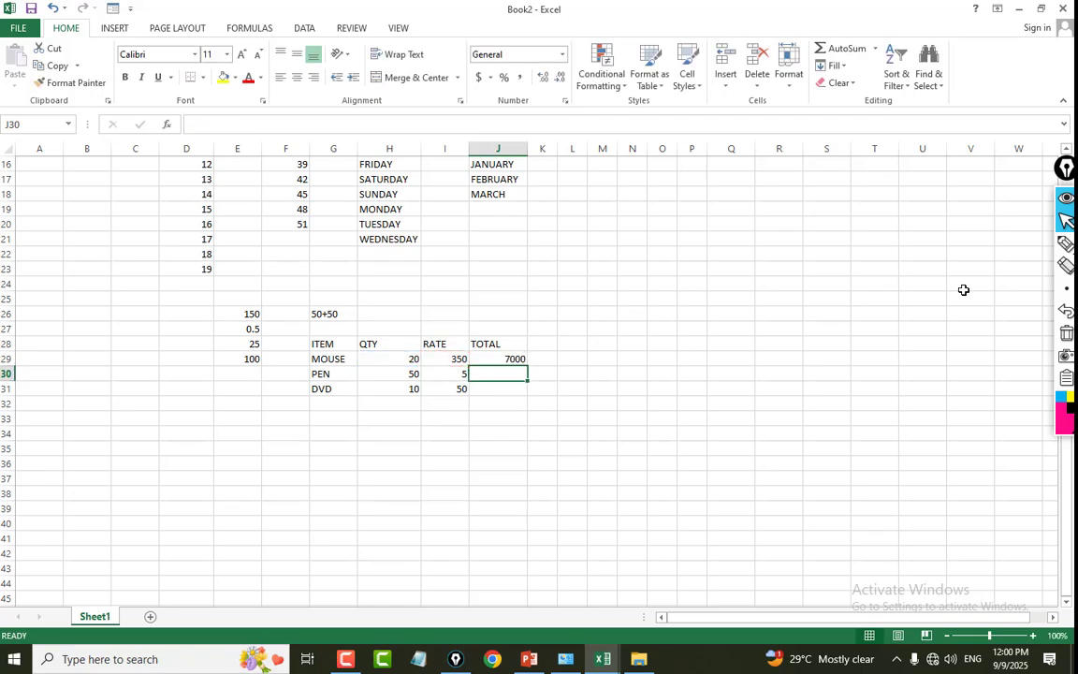
# Copy the MOUSE total formula down to the PEN and DVD rows, through J31.
pyautogui.click(505, 359)
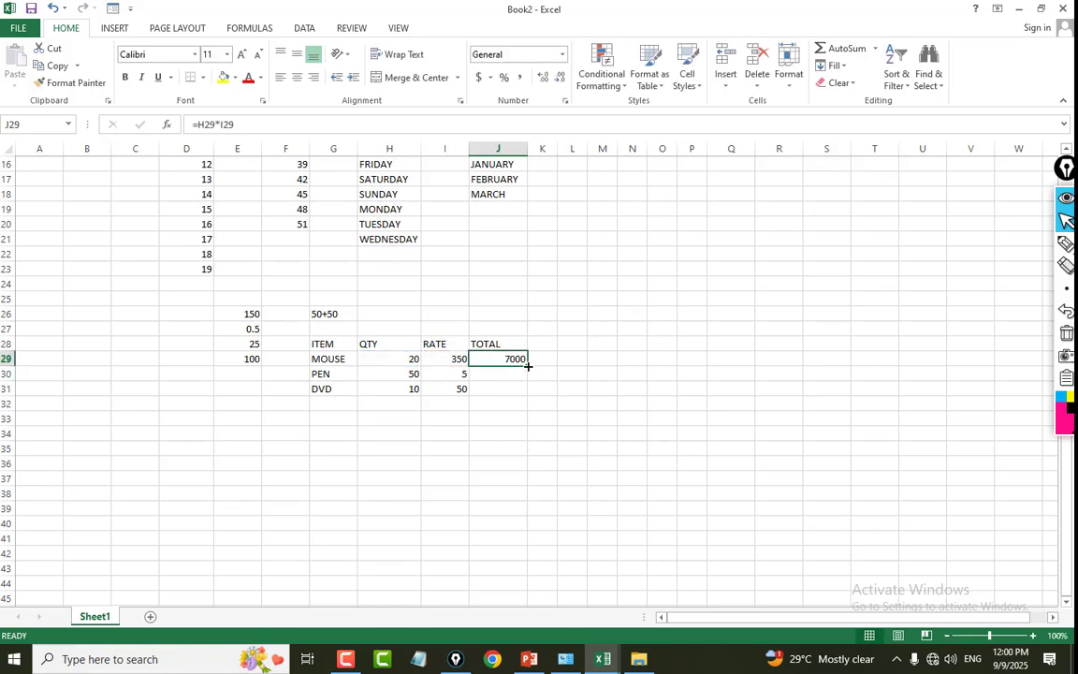
pyautogui.moveTo(527, 366); pyautogui.dragTo(519, 395)
pyautogui.click(628, 374)
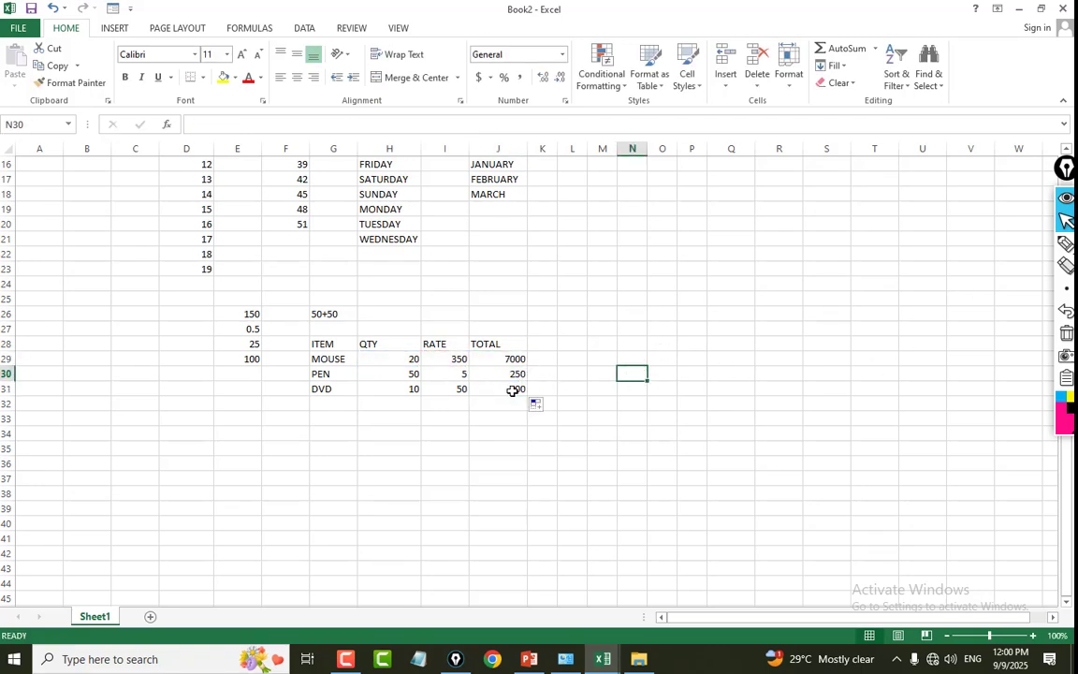
# Set the MOUSE quantity in H29 to 10.
pyautogui.click(416, 363)
pyautogui.click(513, 361)
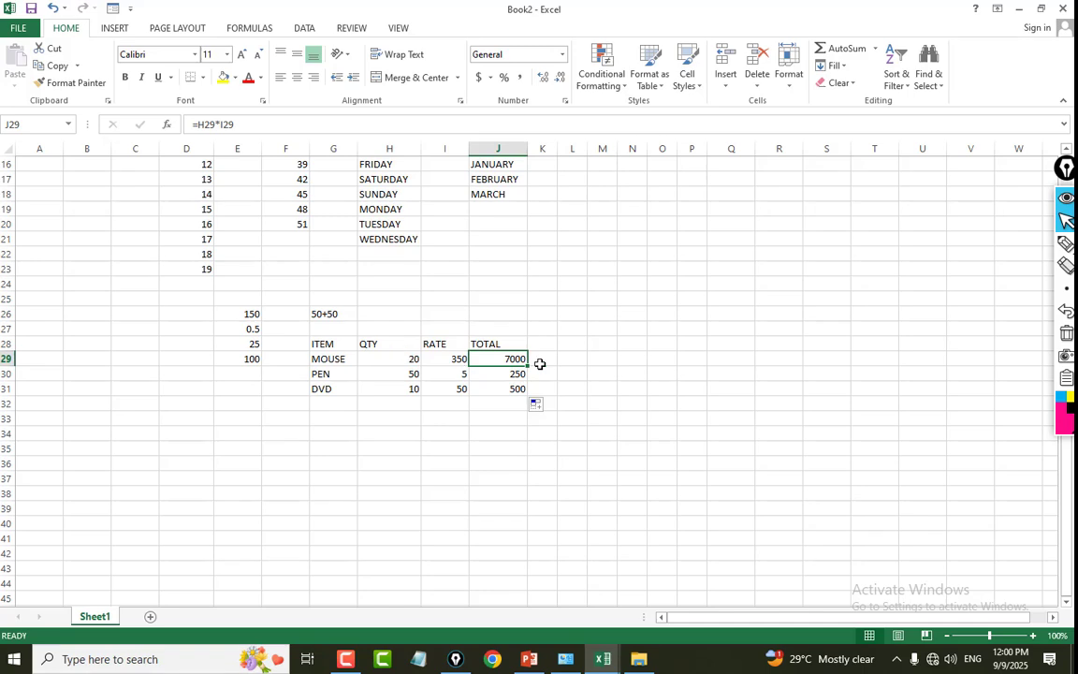
pyautogui.click(404, 360)
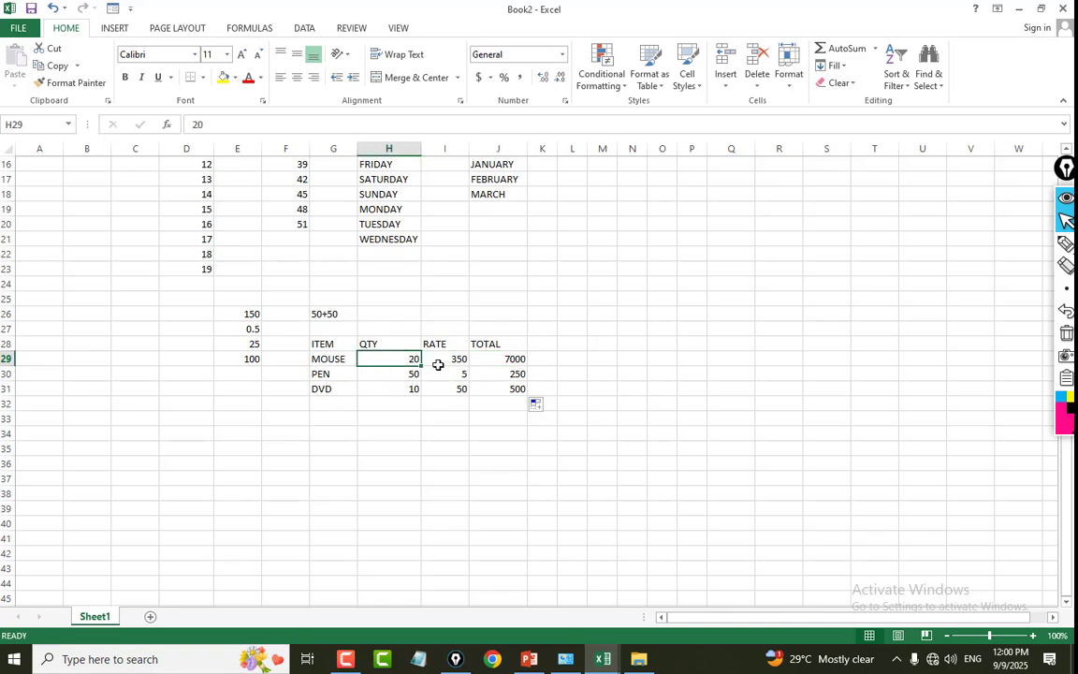
pyautogui.write('1')
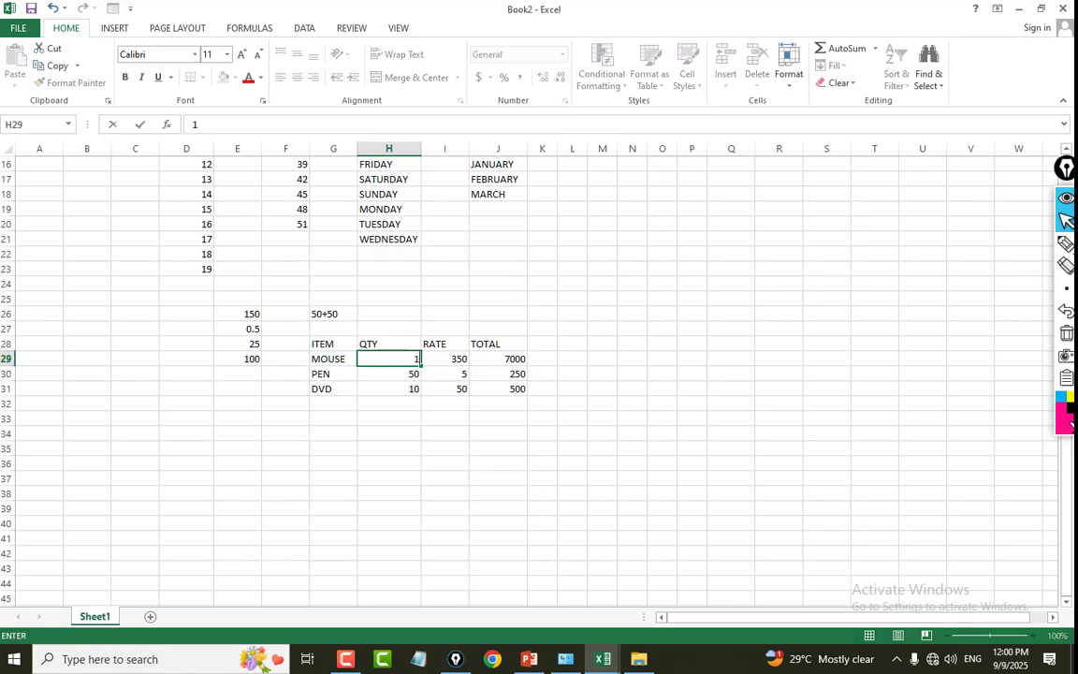
pyautogui.press('Return')
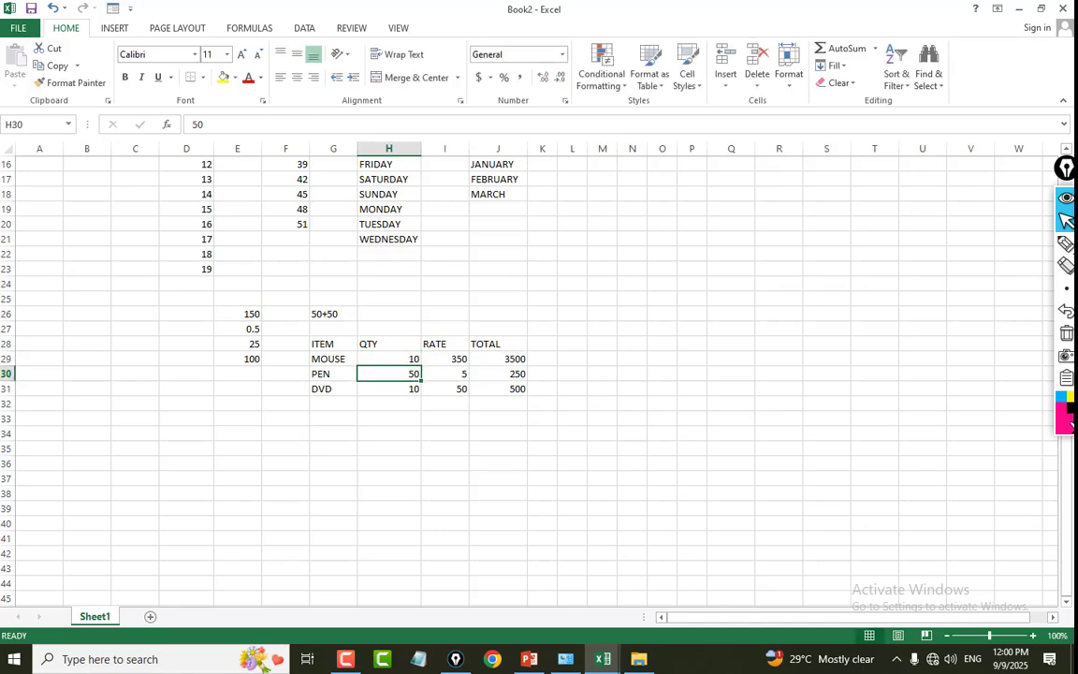
# Check the formula behind the MOUSE total in J29 against its quantity cell H29.
pyautogui.click(512, 371)
pyautogui.click(510, 358)
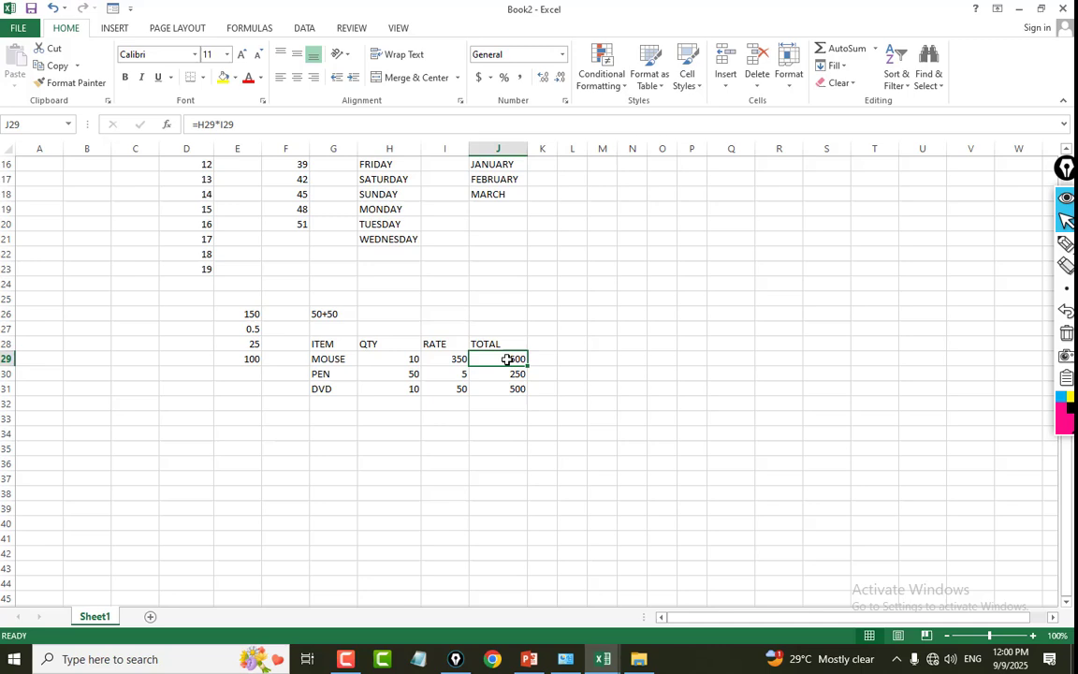
pyautogui.click(380, 358)
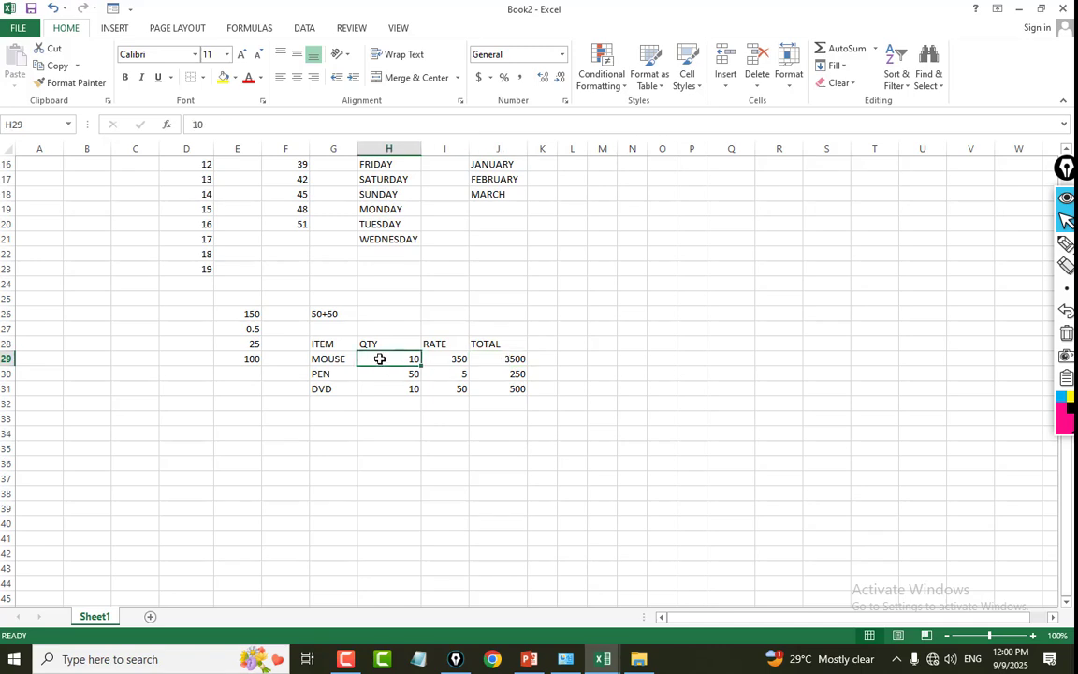
pyautogui.click(483, 358)
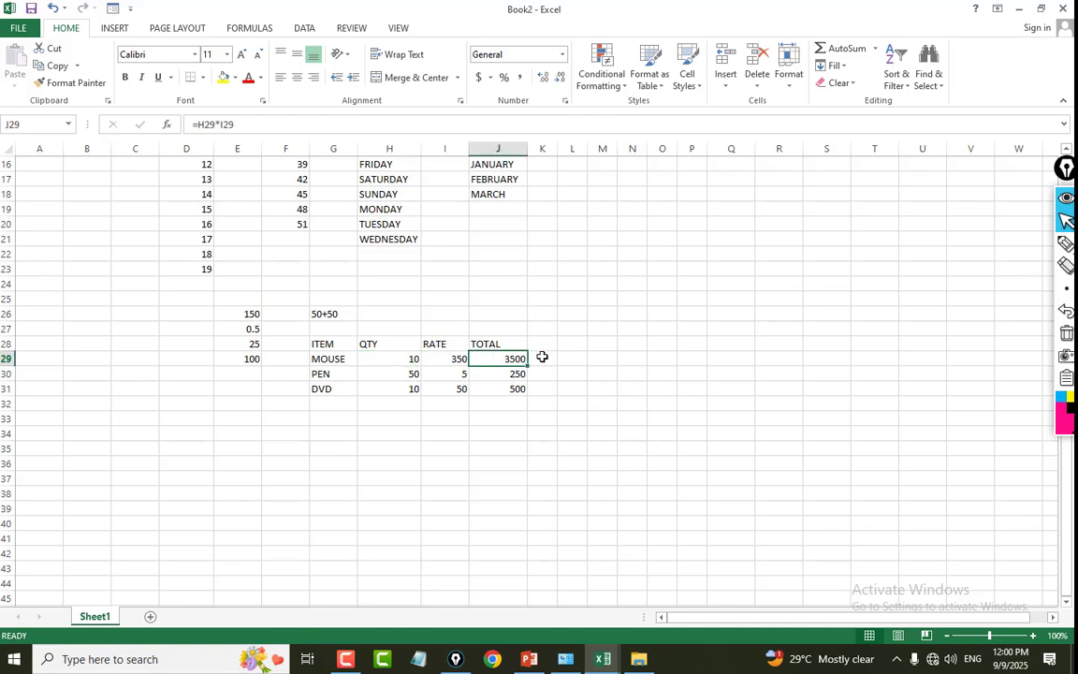
pyautogui.click(622, 393)
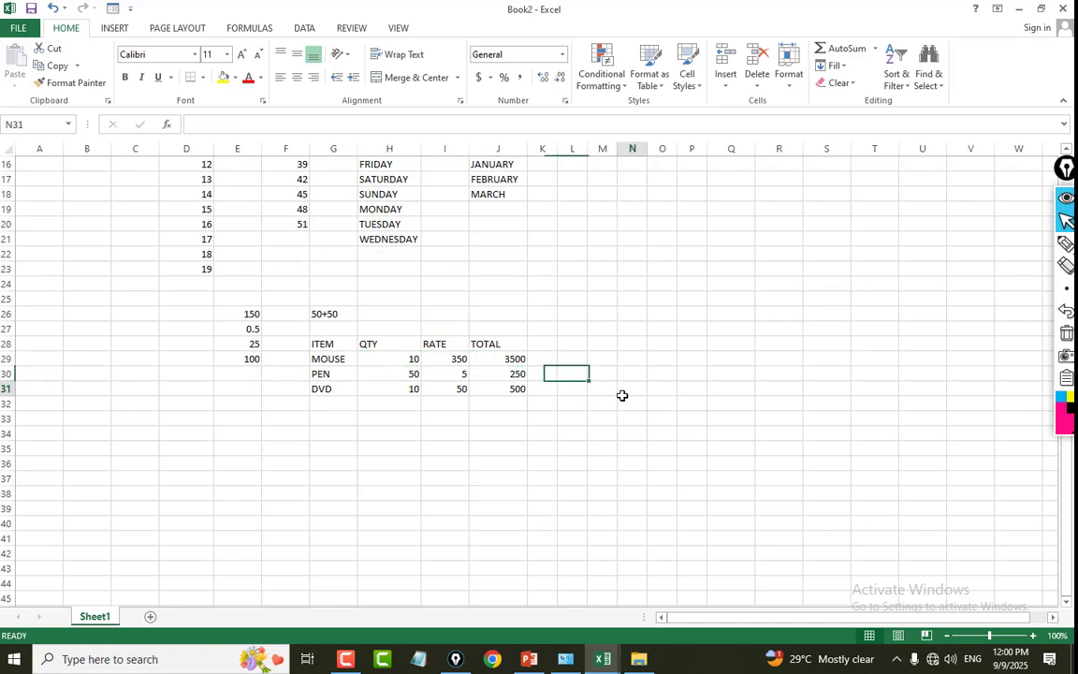
# Add AutoSum totals for the QTY, RATE and TOTAL columns in H32:J32.
pyautogui.click(537, 363)
pyautogui.click(502, 358)
pyautogui.moveTo(502, 357); pyautogui.dragTo(500, 397)
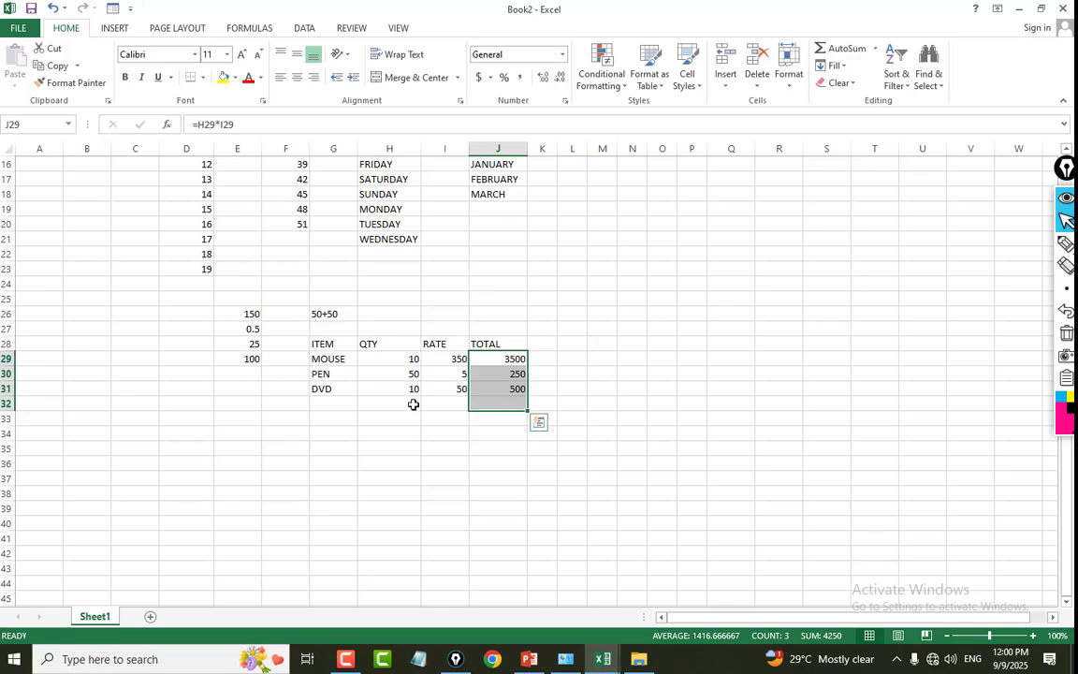
pyautogui.moveTo(414, 404); pyautogui.dragTo(519, 402)
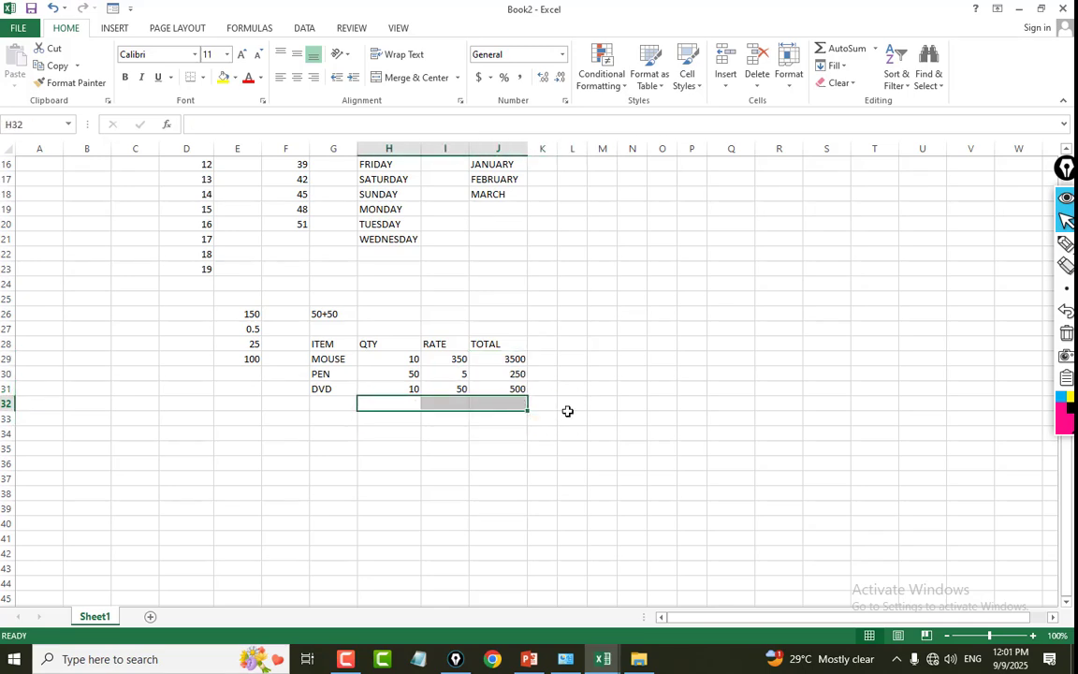
pyautogui.hotkey('alt', '=')
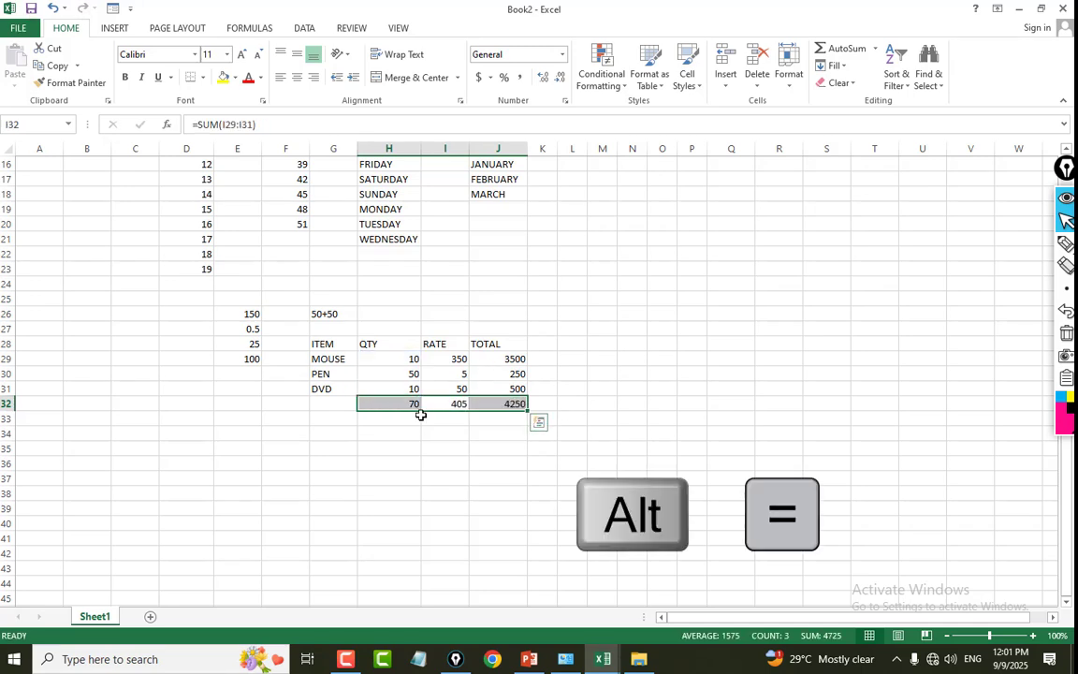
# Make the column sums in H32:J32 bold.
pyautogui.moveTo(366, 402); pyautogui.dragTo(609, 418)
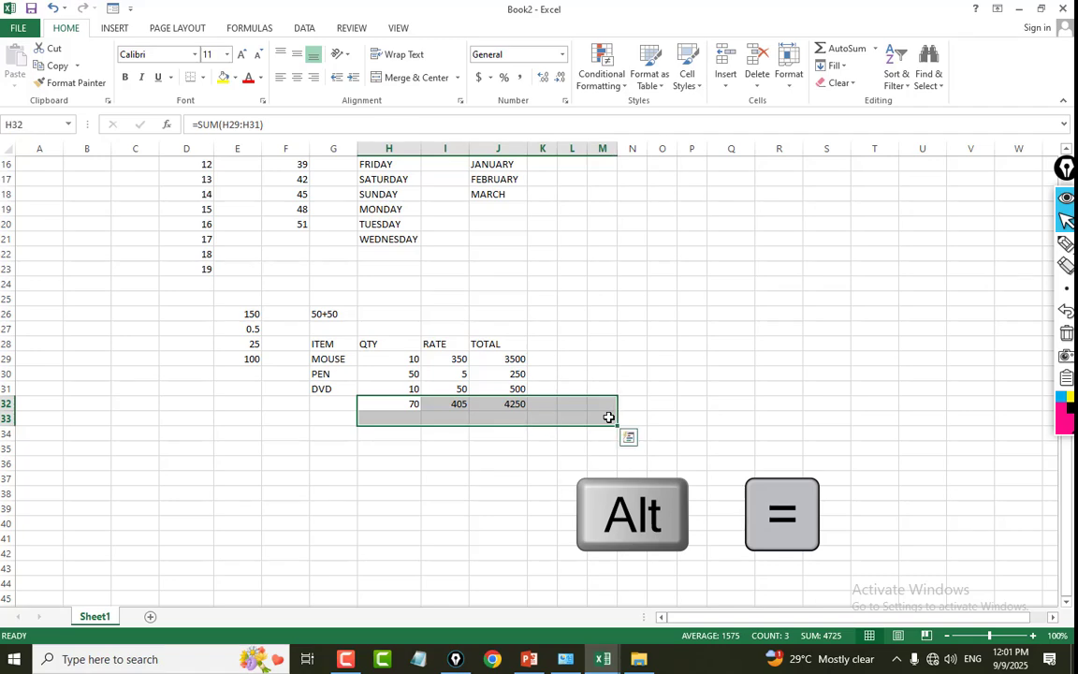
pyautogui.click(631, 419)
pyautogui.moveTo(380, 404); pyautogui.dragTo(482, 403)
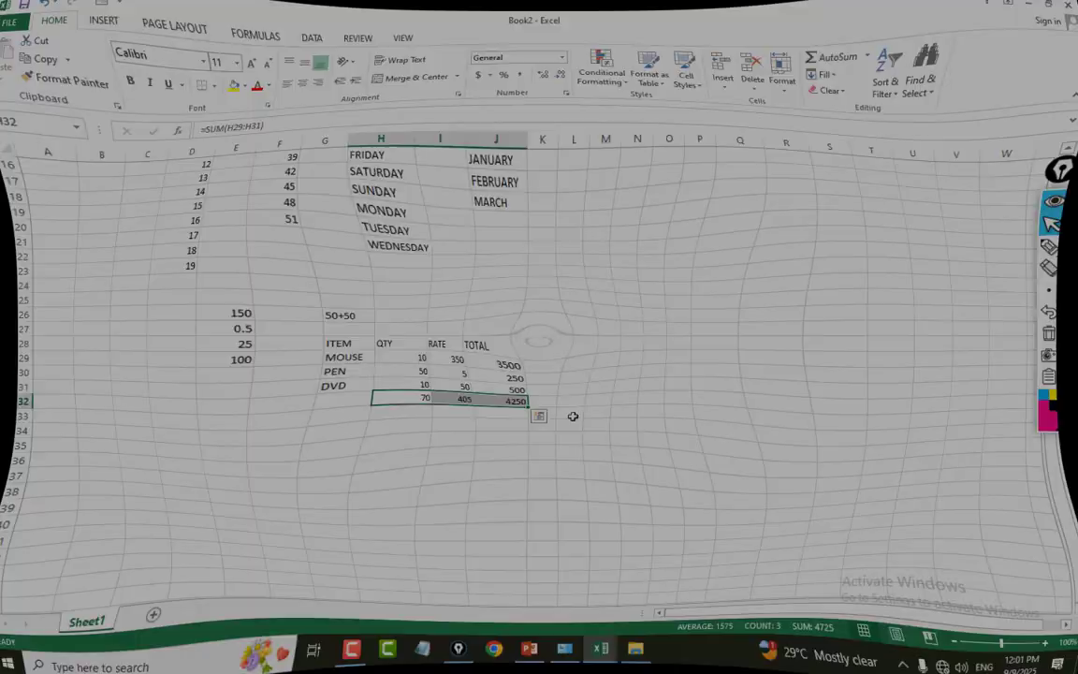
pyautogui.hotkey('ctrl', 'b')
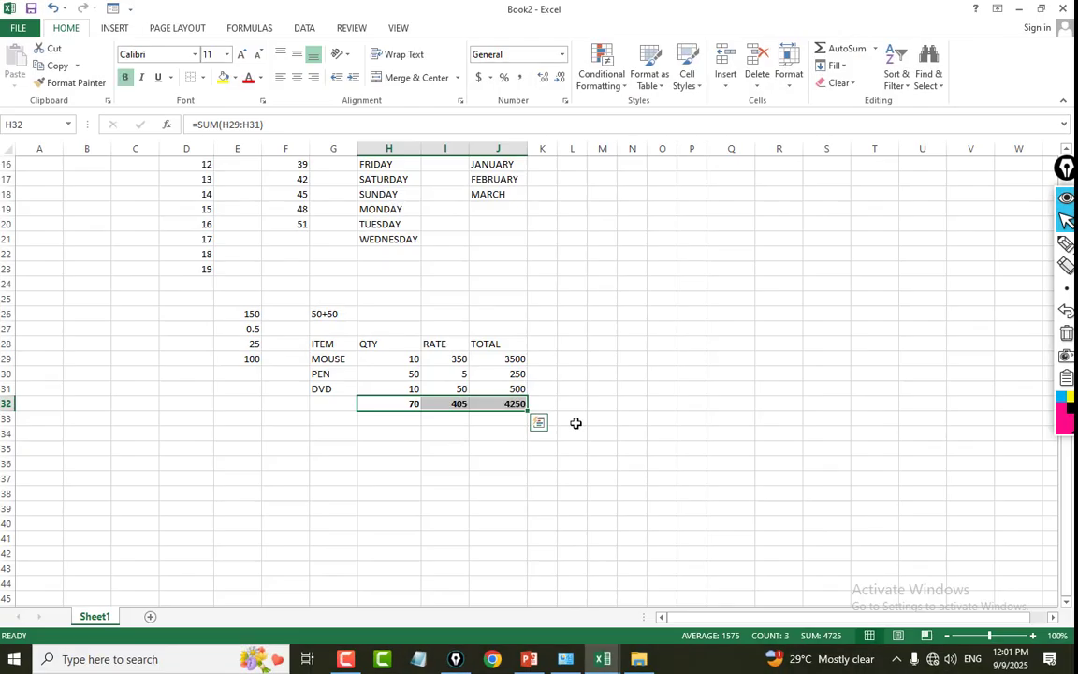
pyautogui.click(669, 437)
# Apply All Borders to the whole item table, G28:J32.
pyautogui.moveTo(325, 343); pyautogui.dragTo(493, 404)
pyautogui.click(202, 77)
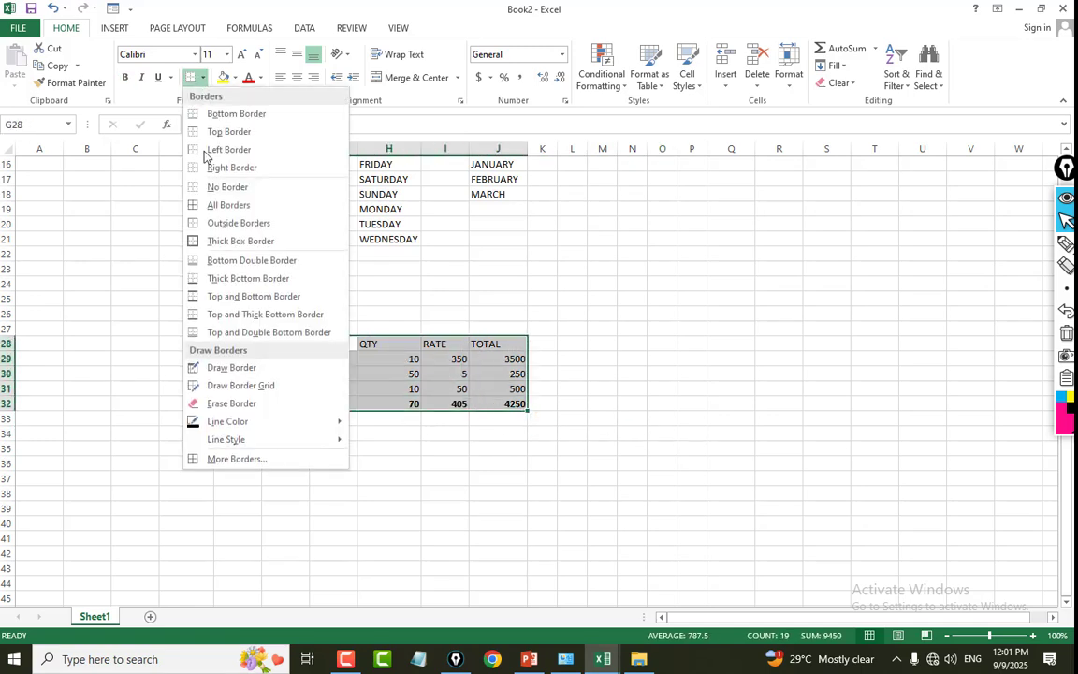
pyautogui.click(228, 205)
pyautogui.click(630, 343)
# Apply the 60% - Accent5 cell style to the table's heading row, G28:J28.
pyautogui.click(348, 344)
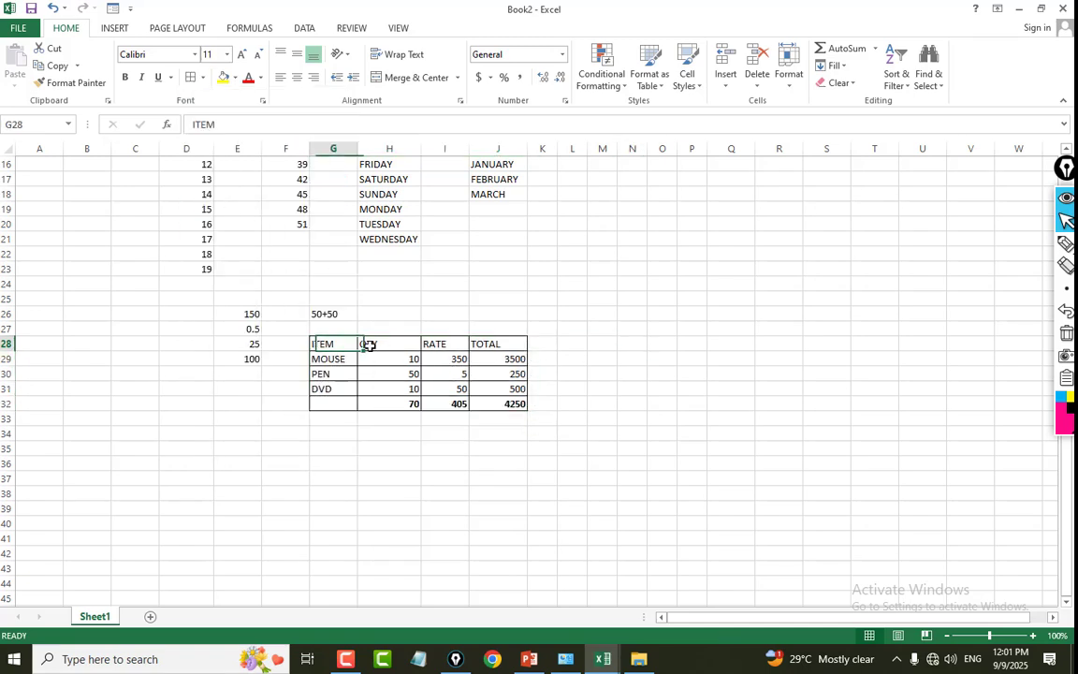
pyautogui.moveTo(369, 345); pyautogui.dragTo(493, 345)
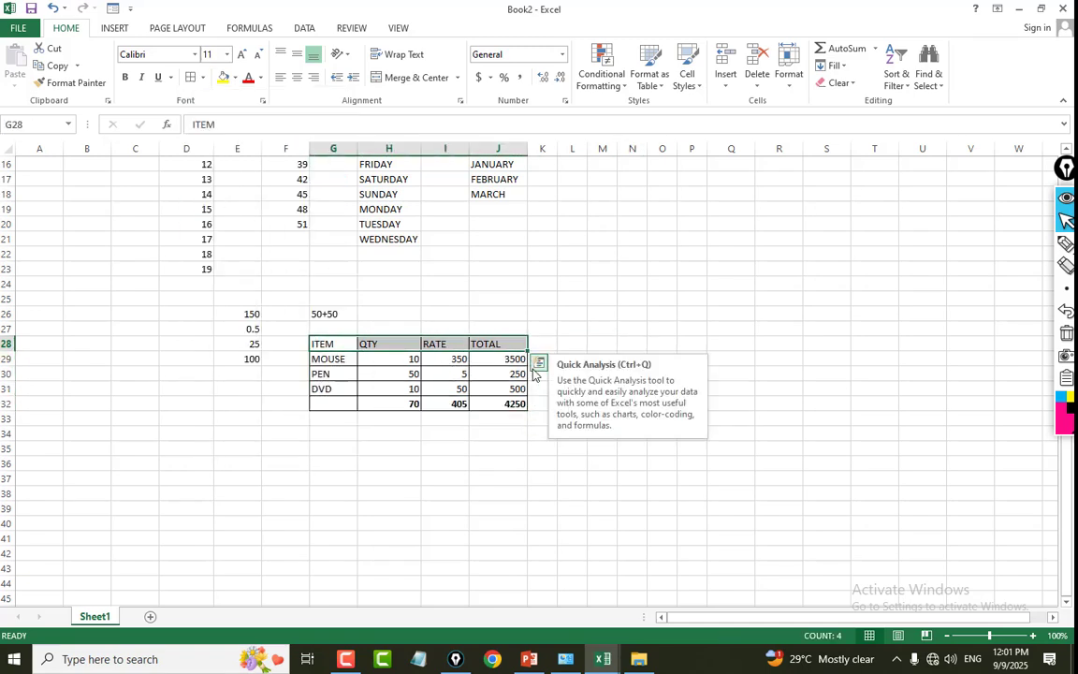
pyautogui.click(686, 71)
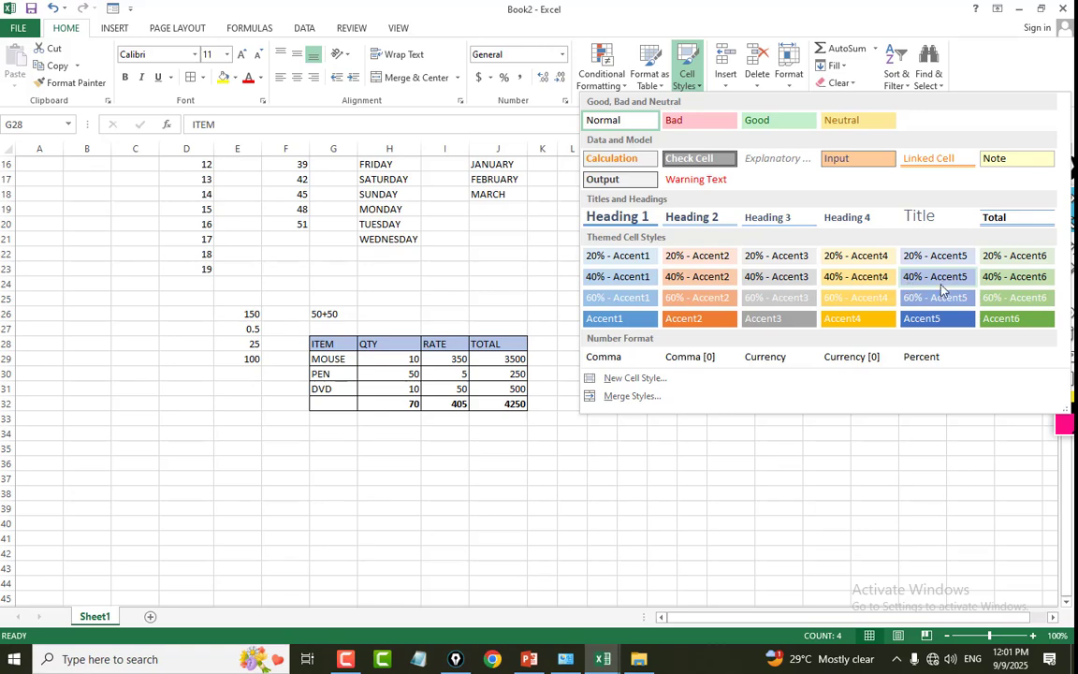
pyautogui.click(927, 297)
# Add a new worksheet and select its entire row 1, starting from cell C1.
pyautogui.hotkey('shift', 'F11')
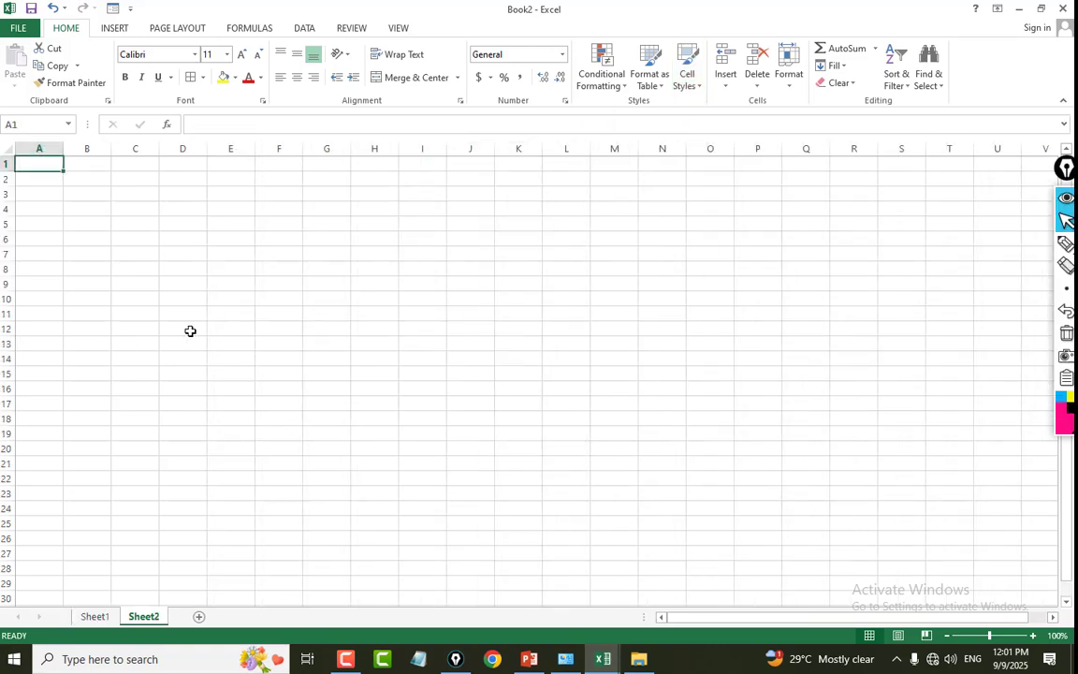
pyautogui.click(230, 297)
pyautogui.click(140, 165)
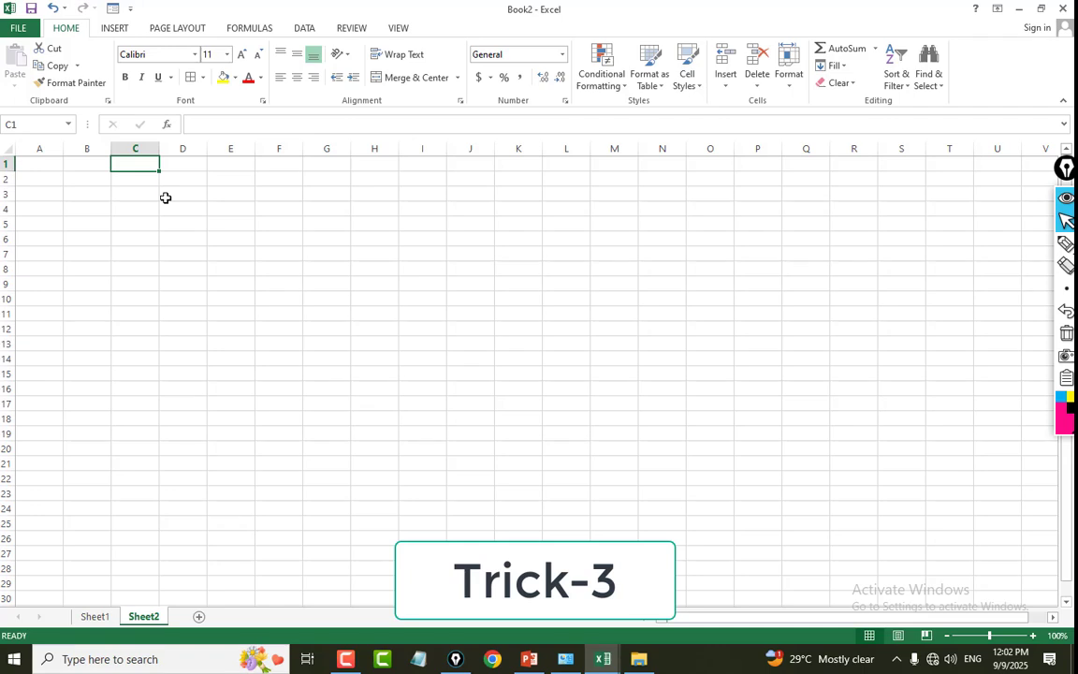
pyautogui.hotkey('shift', 'space')
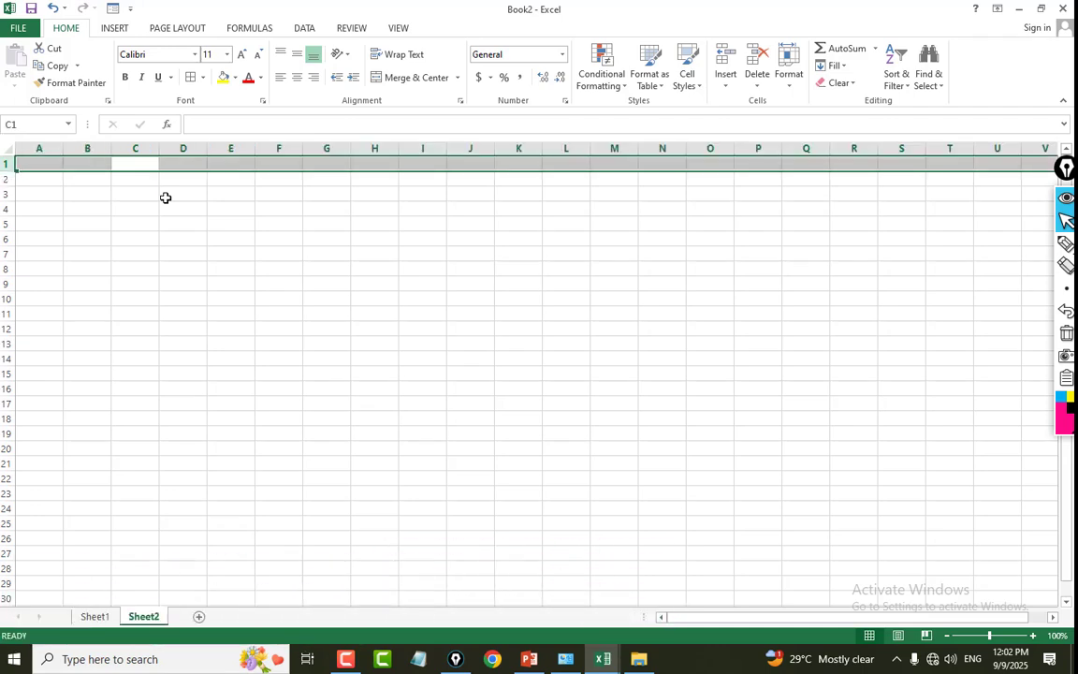
# Select all of column D from cell D3, and extend the selection to the whole worksheet.
pyautogui.click(165, 197)
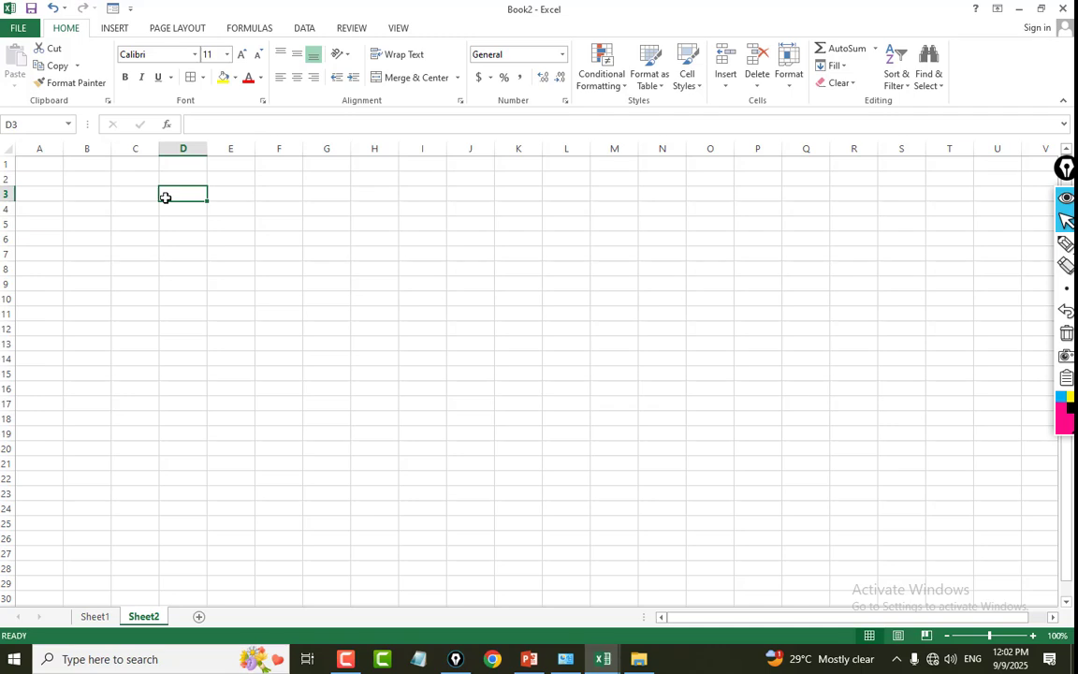
pyautogui.hotkey('ctrl', 'space')
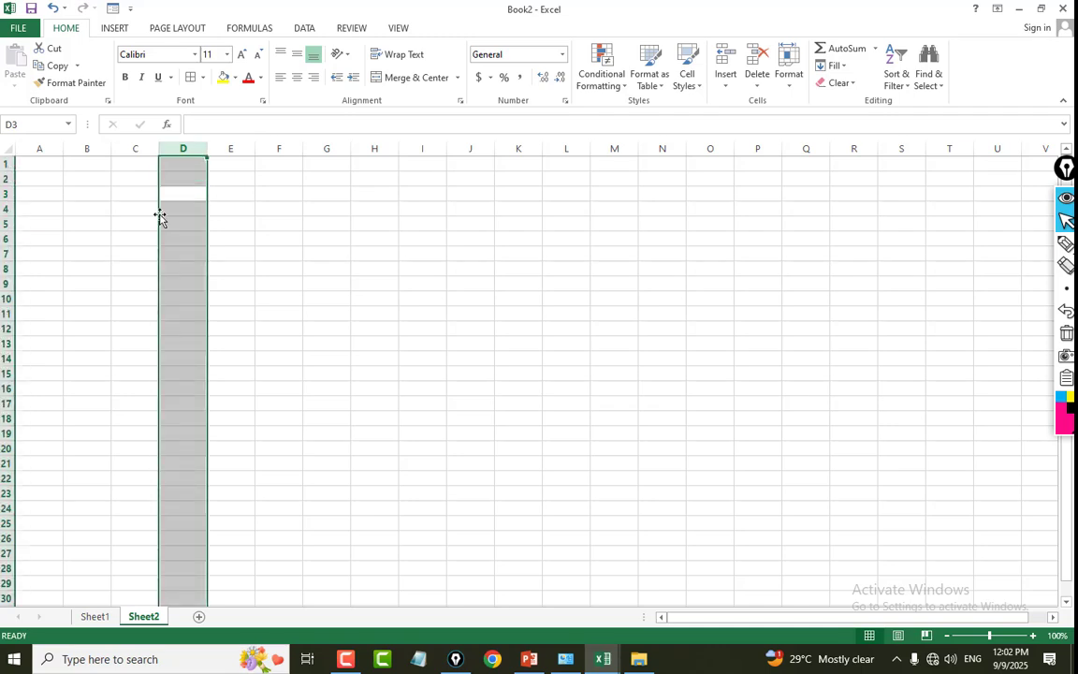
pyautogui.hotkey('ctrl', 'shift', 'space')
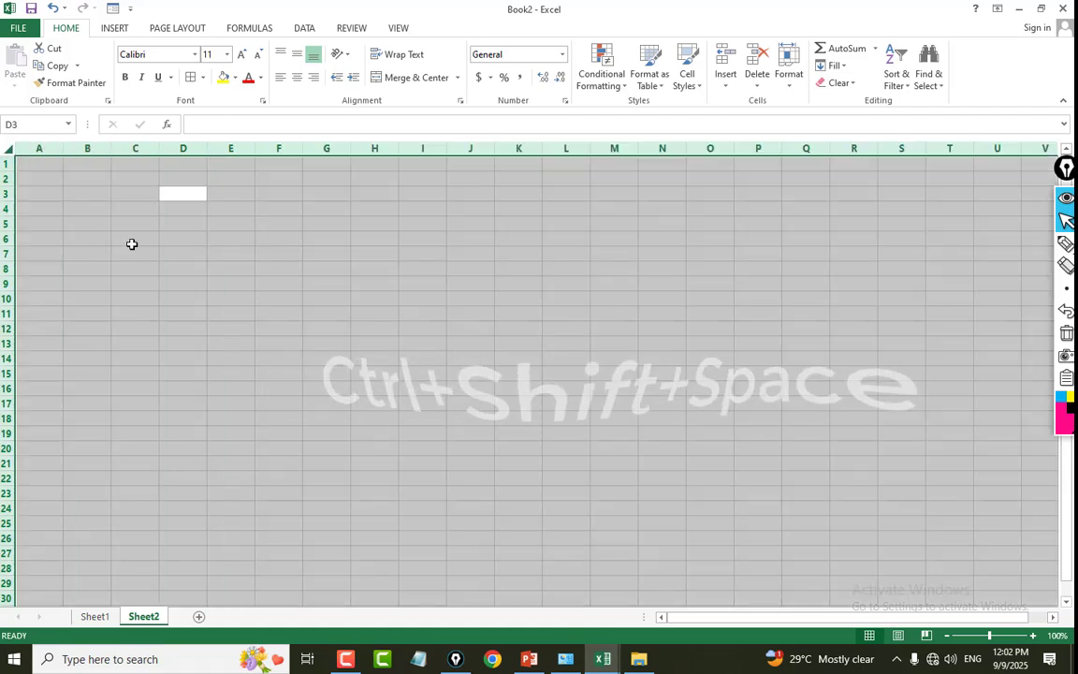
# Clear the selection, select the entire worksheet again starting from A1, and return to the single cell F9.
pyautogui.click(132, 239)
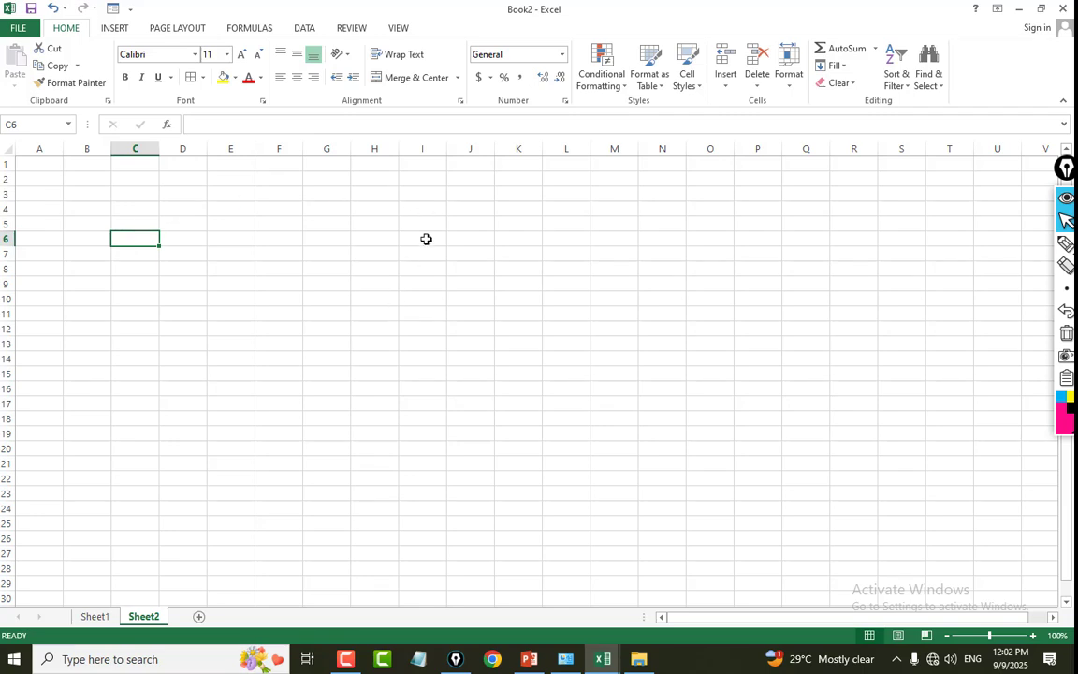
pyautogui.click(7, 149)
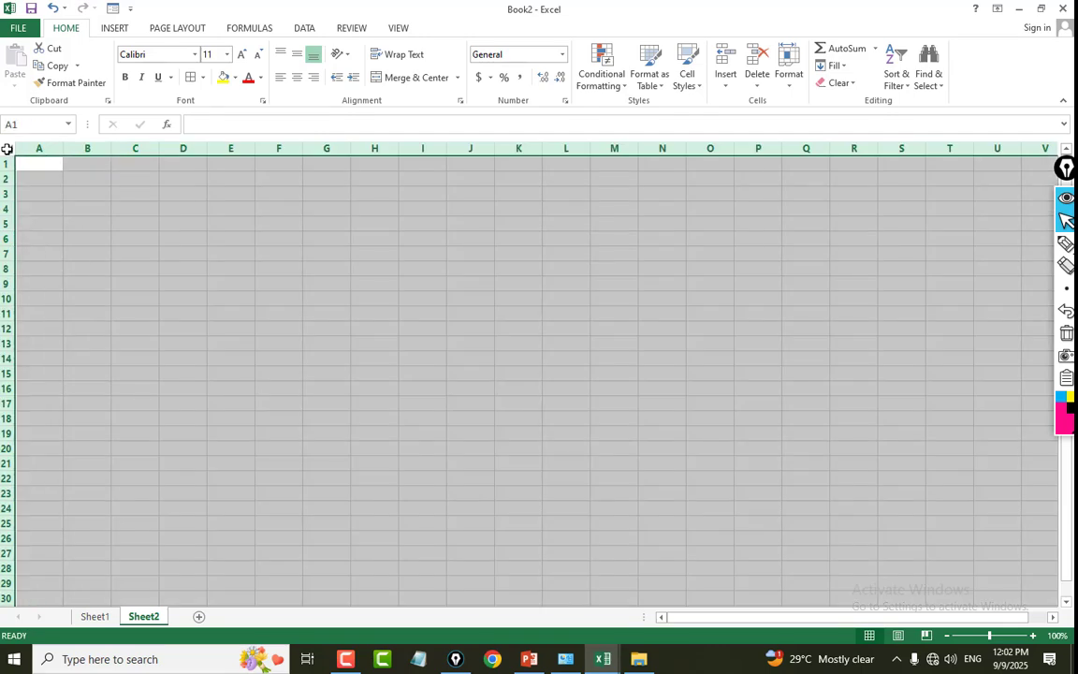
pyautogui.click(279, 282)
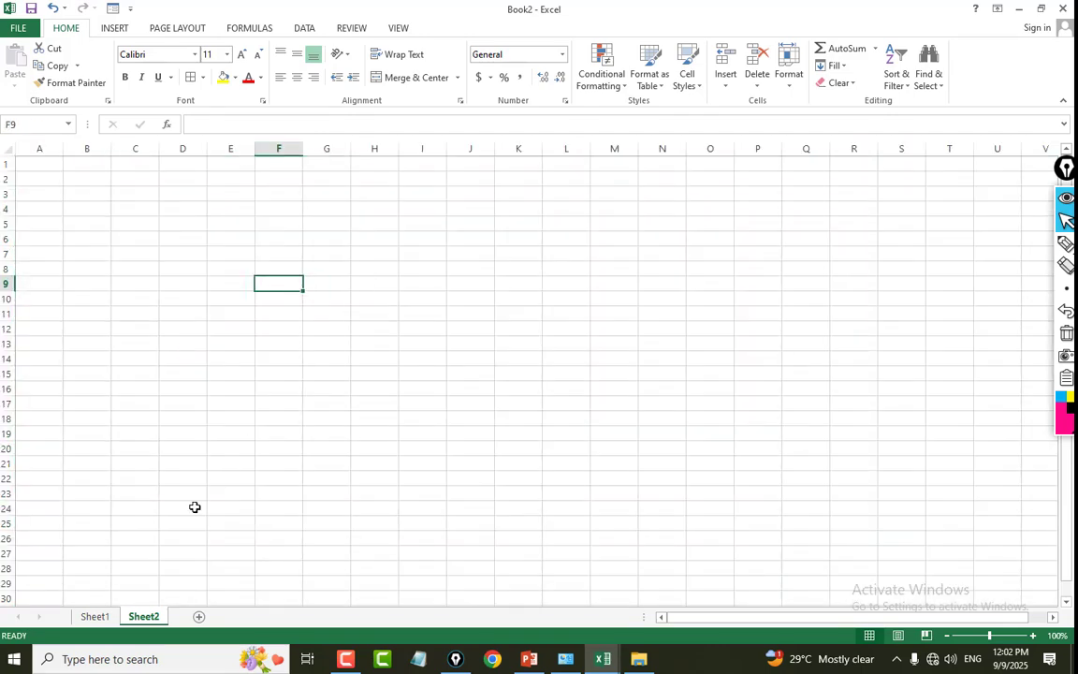
# Return to Sheet1 to view the formatted item table.
pyautogui.click(96, 615)
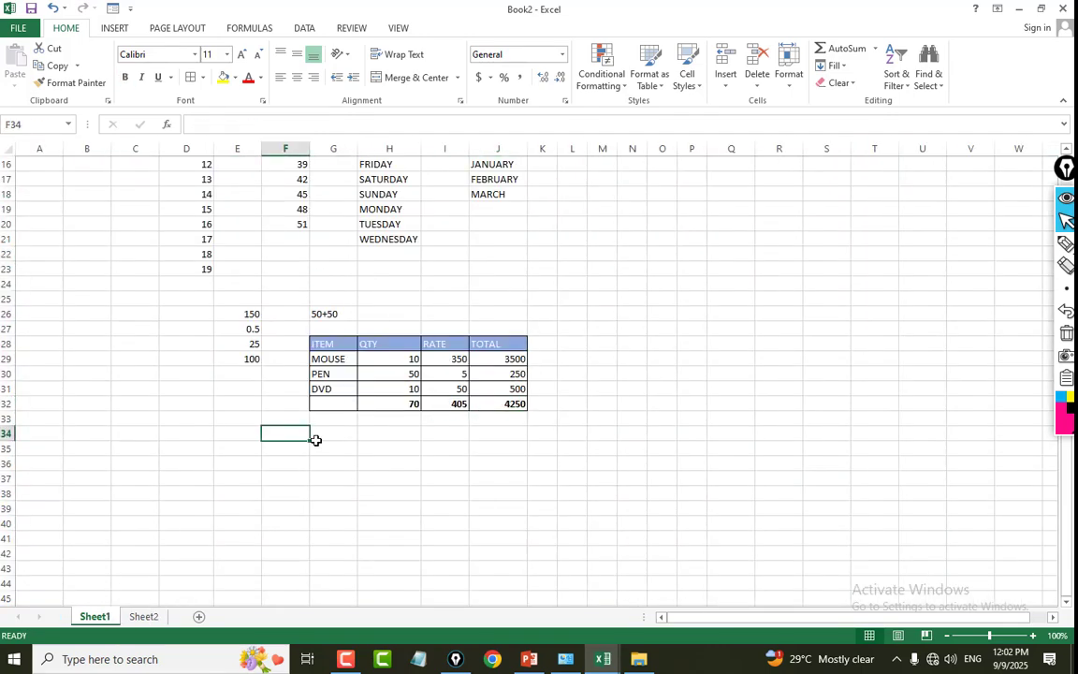
pyautogui.click(229, 538)
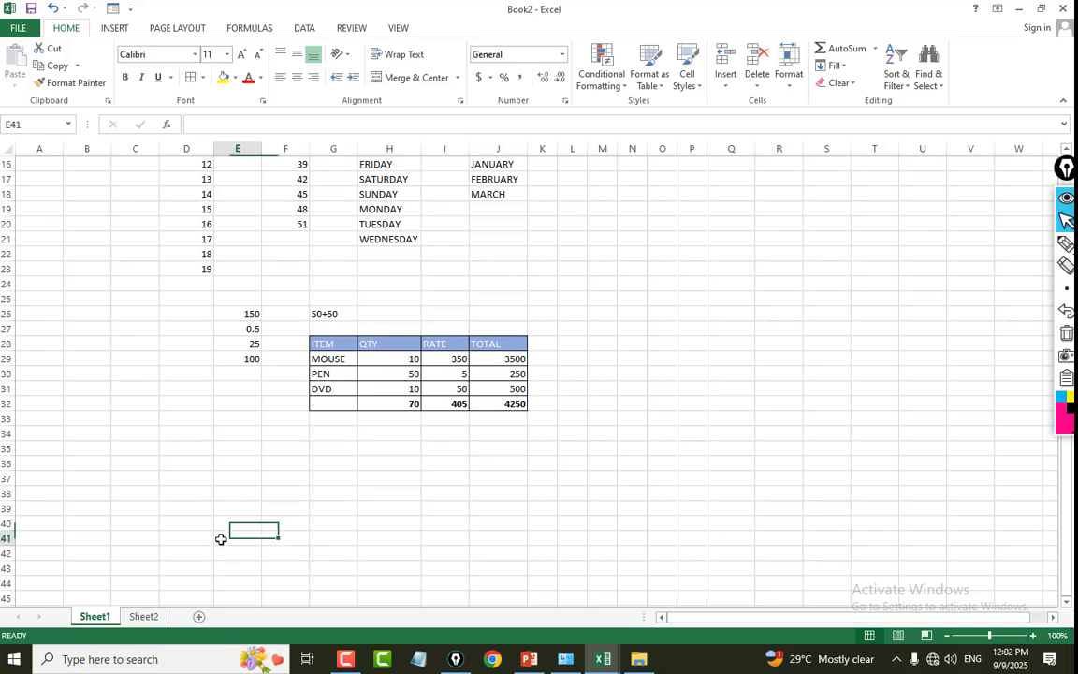
# Rename Sheet1, which holds the item table, as JAN.
pyautogui.click(145, 616)
pyautogui.click(94, 616)
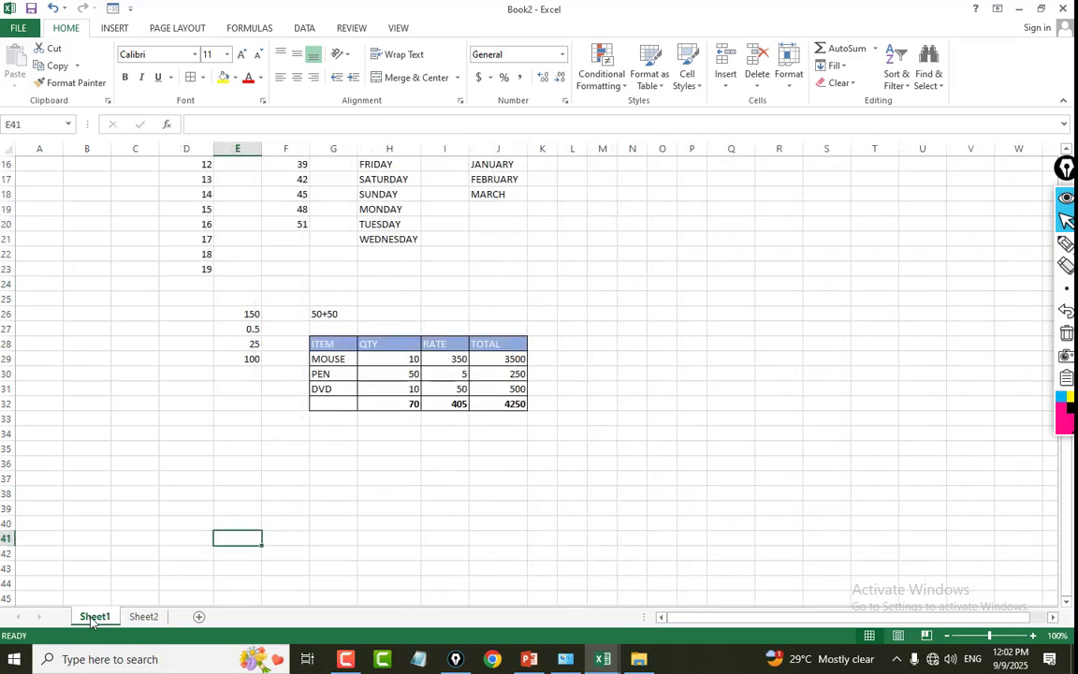
pyautogui.rightClick(93, 621)
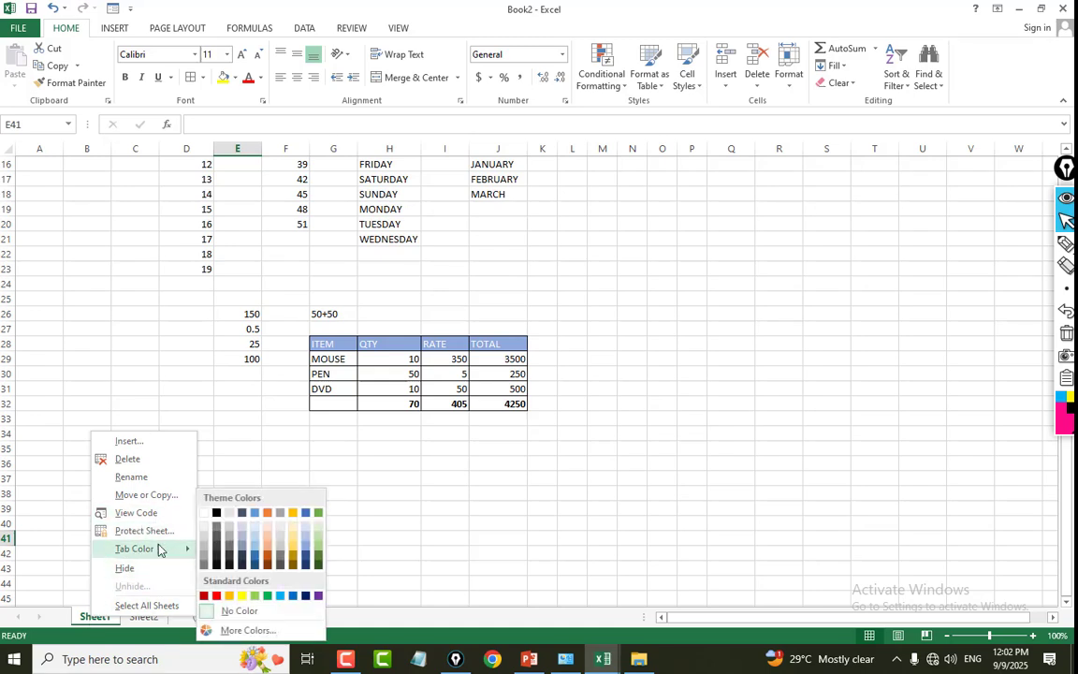
pyautogui.click(182, 473)
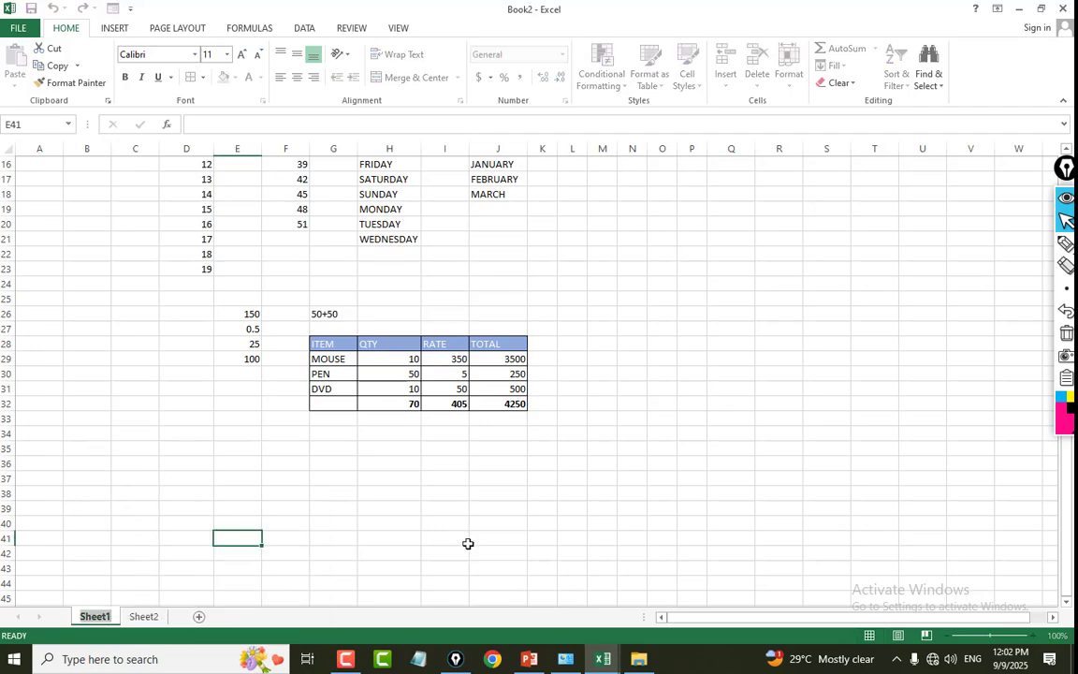
pyautogui.write('JAN')
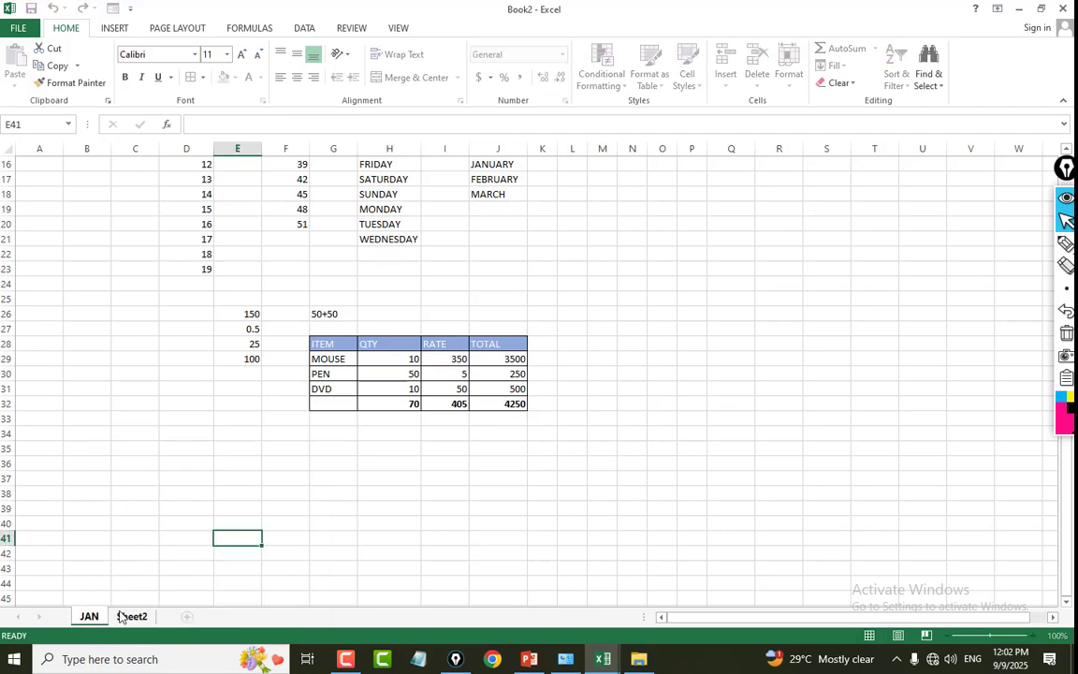
# Rename Sheet2 as FEB.
pyautogui.rightClick(120, 616)
pyautogui.click(192, 470)
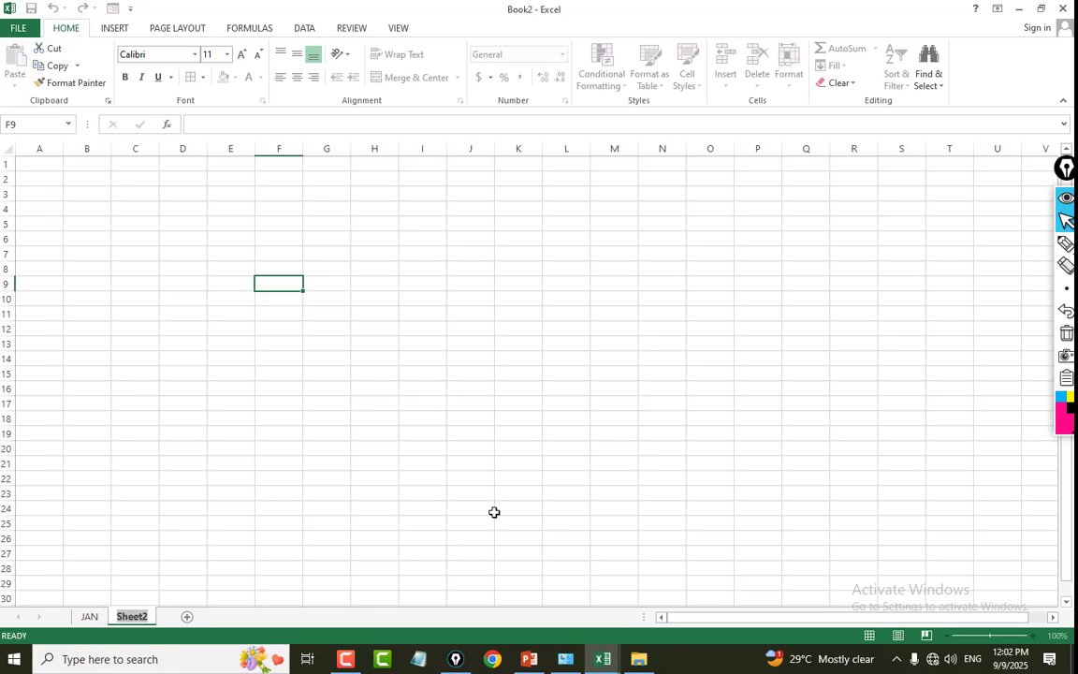
pyautogui.write('FEB')
pyautogui.press('Return')
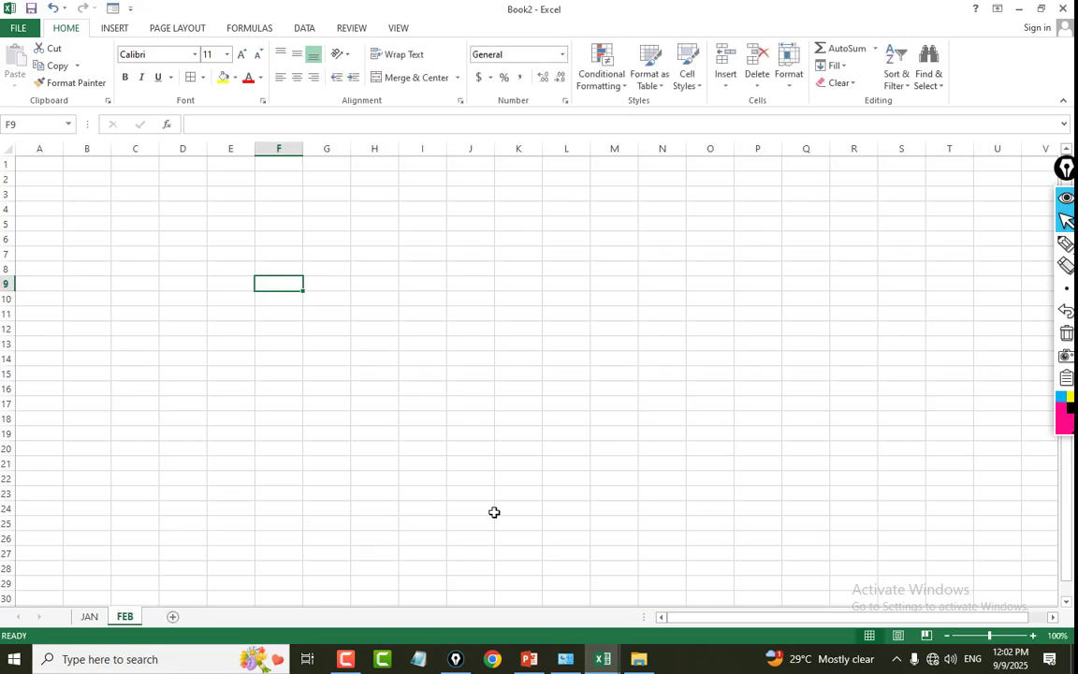
pyautogui.click(422, 508)
# Set the JAN sheet's tab color to the blue theme color.
pyautogui.click(90, 616)
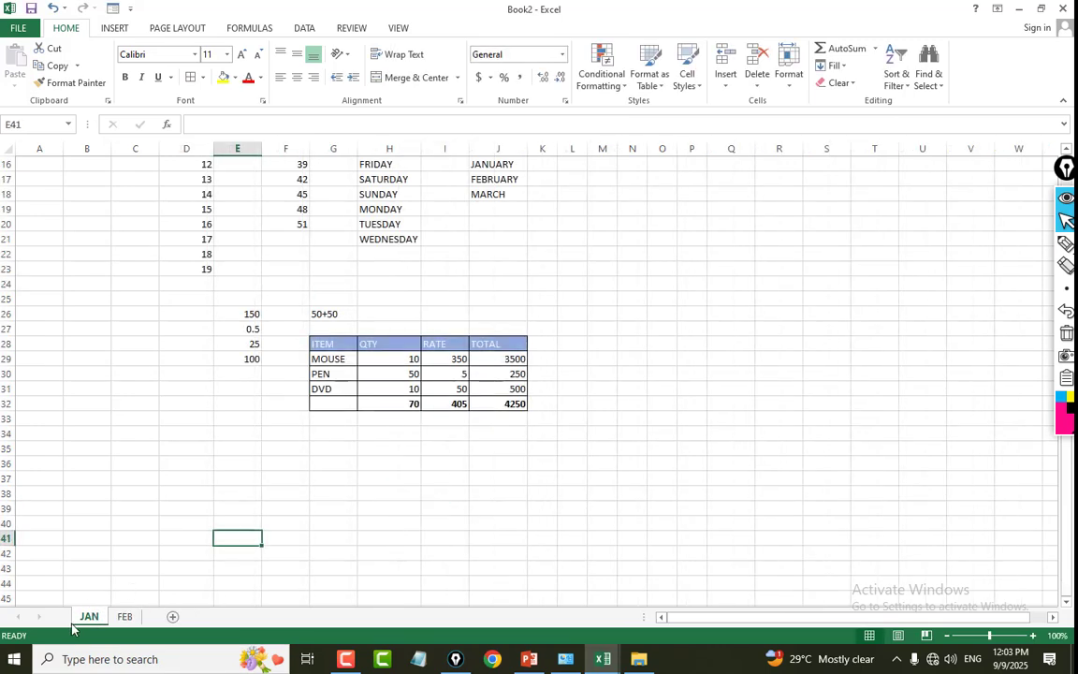
pyautogui.rightClick(88, 615)
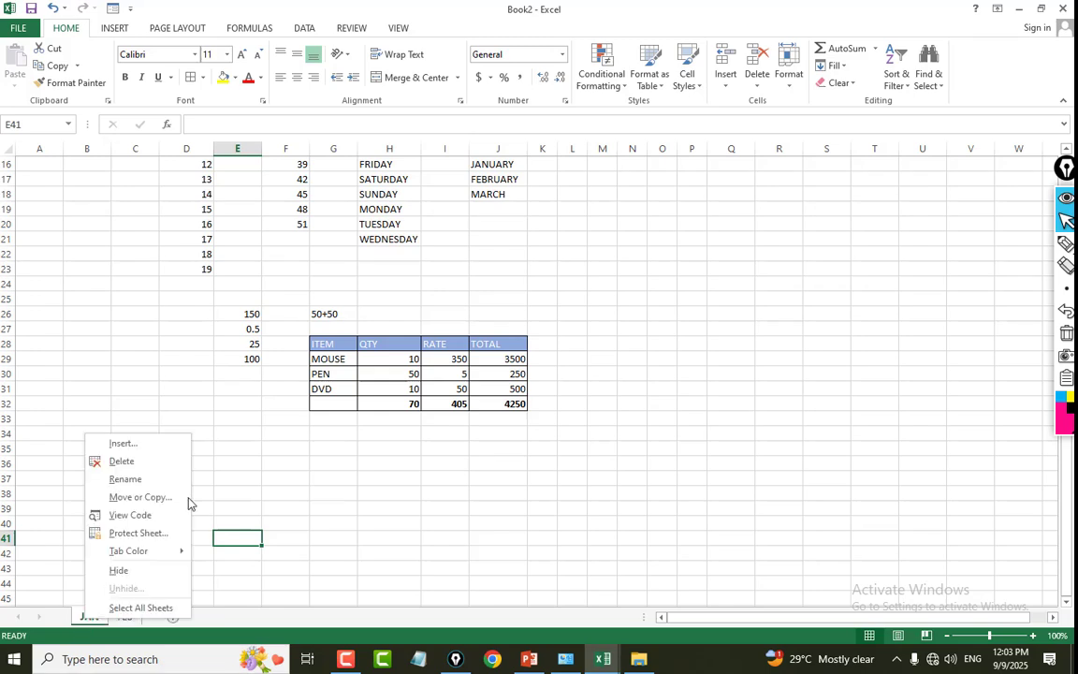
pyautogui.moveTo(147, 557)
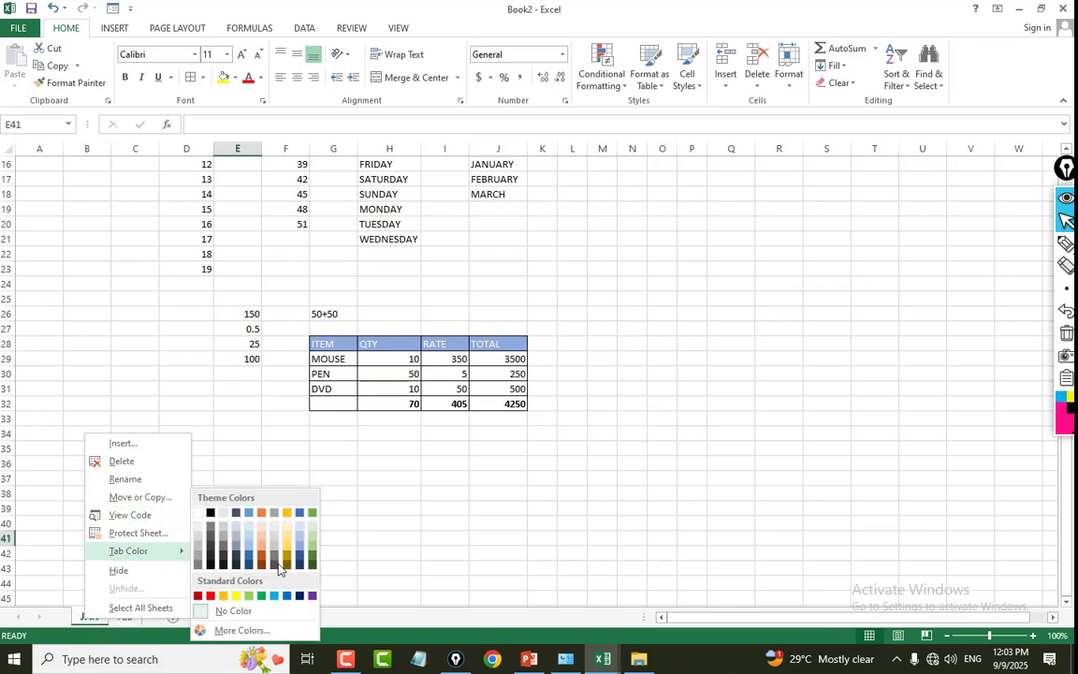
pyautogui.click(249, 513)
# Set the FEB sheet's tab color to standard red.
pyautogui.click(131, 616)
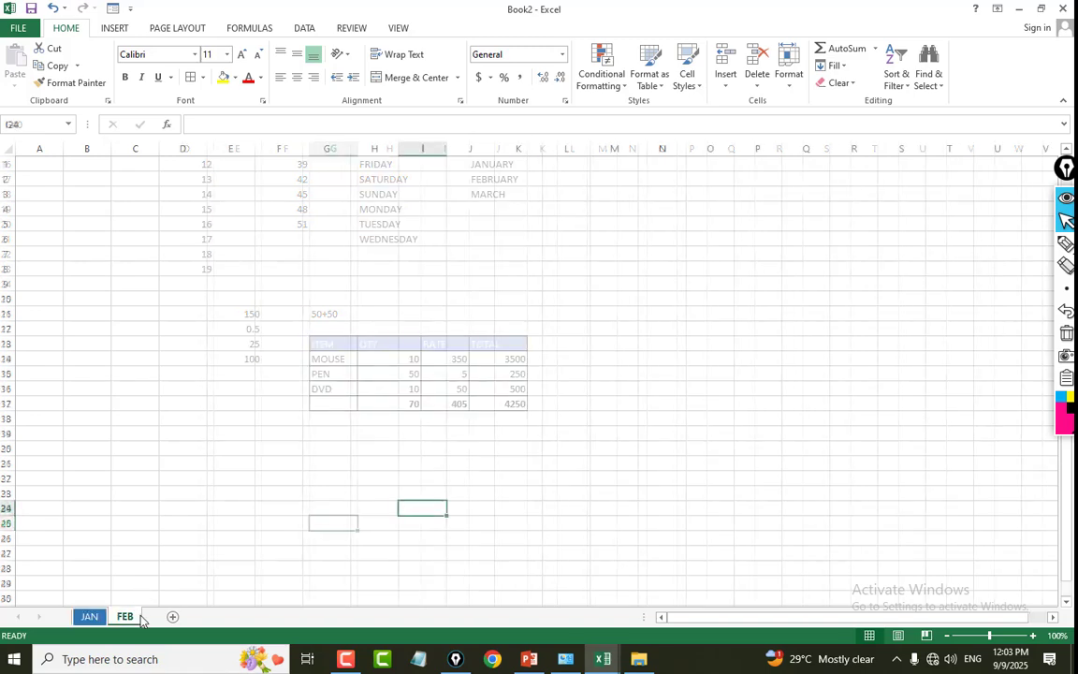
pyautogui.rightClick(131, 616)
pyautogui.moveTo(187, 549)
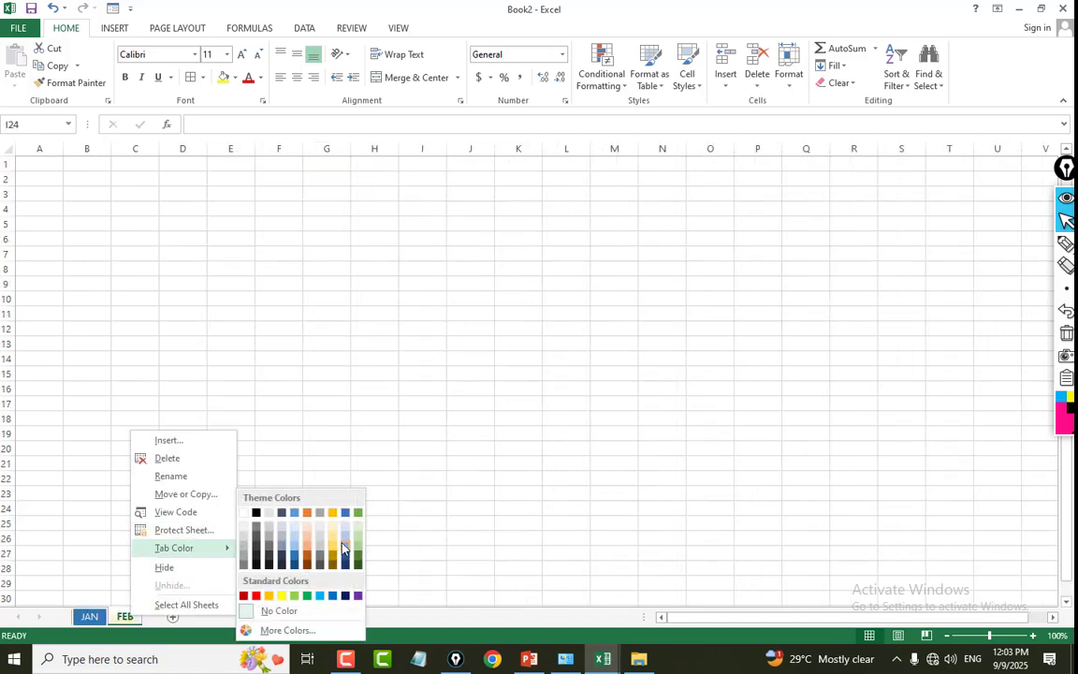
pyautogui.click(256, 595)
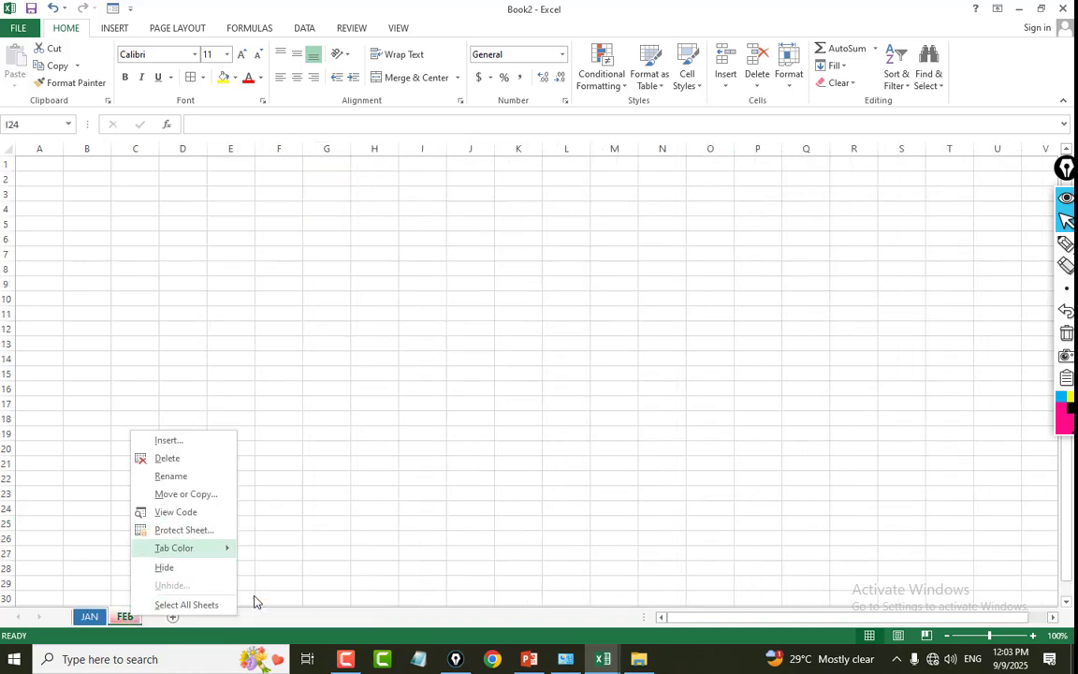
# Add two new worksheets after FEB and switch between them, ending on Sheet4.
pyautogui.click(178, 616)
pyautogui.click(220, 617)
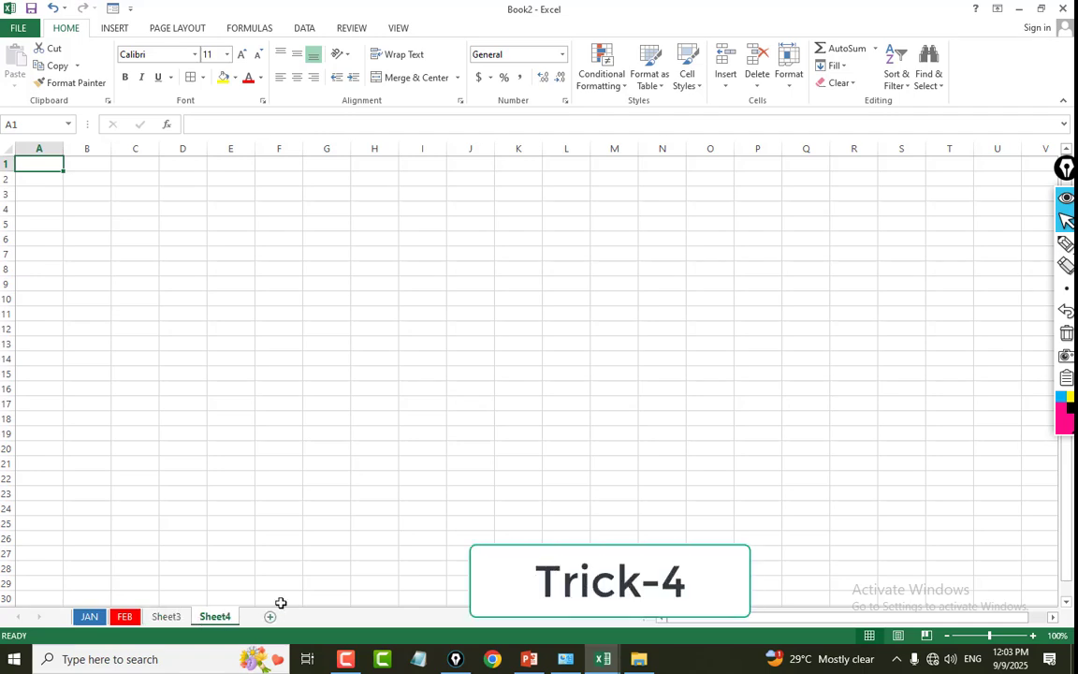
pyautogui.click(325, 538)
pyautogui.click(166, 616)
pyautogui.click(214, 616)
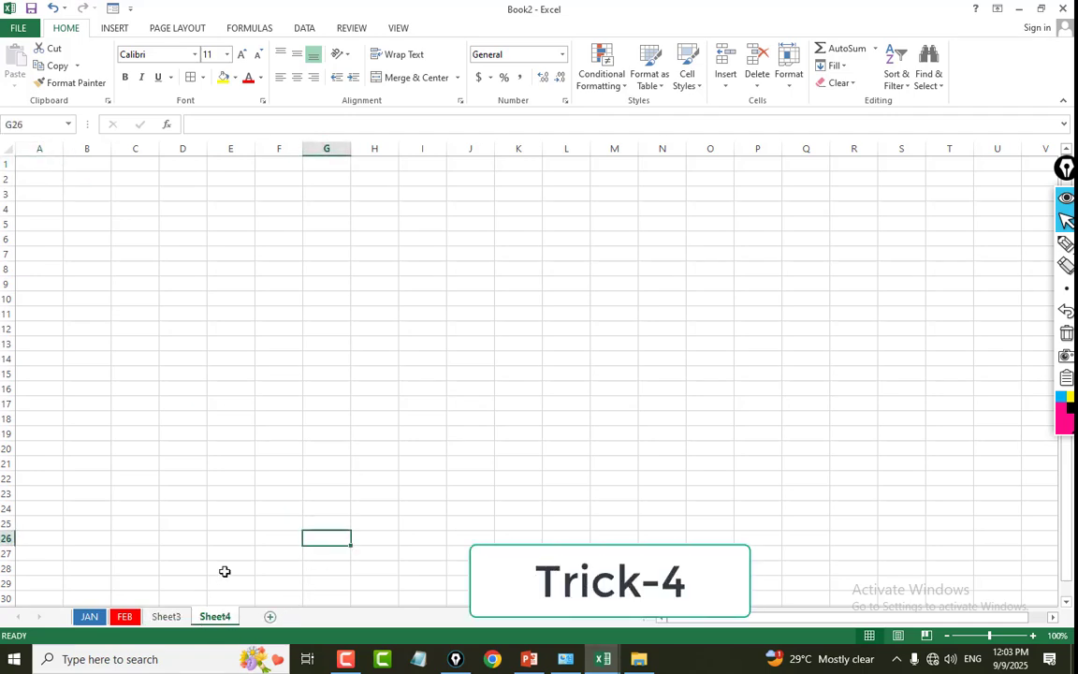
pyautogui.click(278, 538)
pyautogui.click(340, 440)
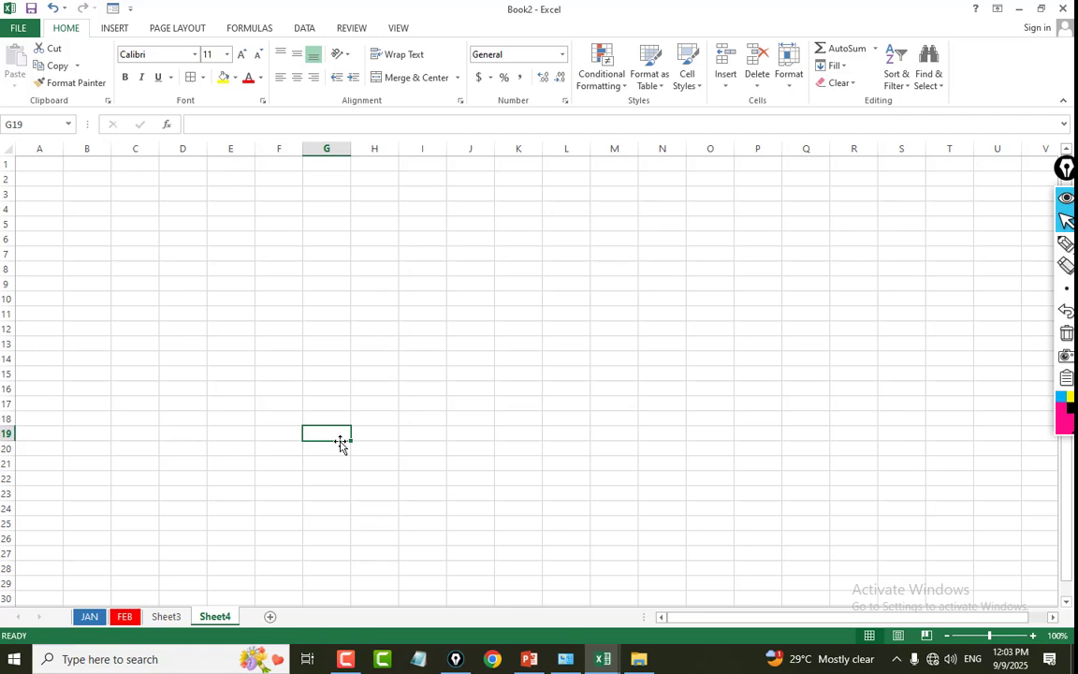
pyautogui.click(166, 615)
pyautogui.click(214, 616)
# Protect Sheet4 with an unprotect password, keeping the default permissions, and confirm the password.
pyautogui.click(399, 28)
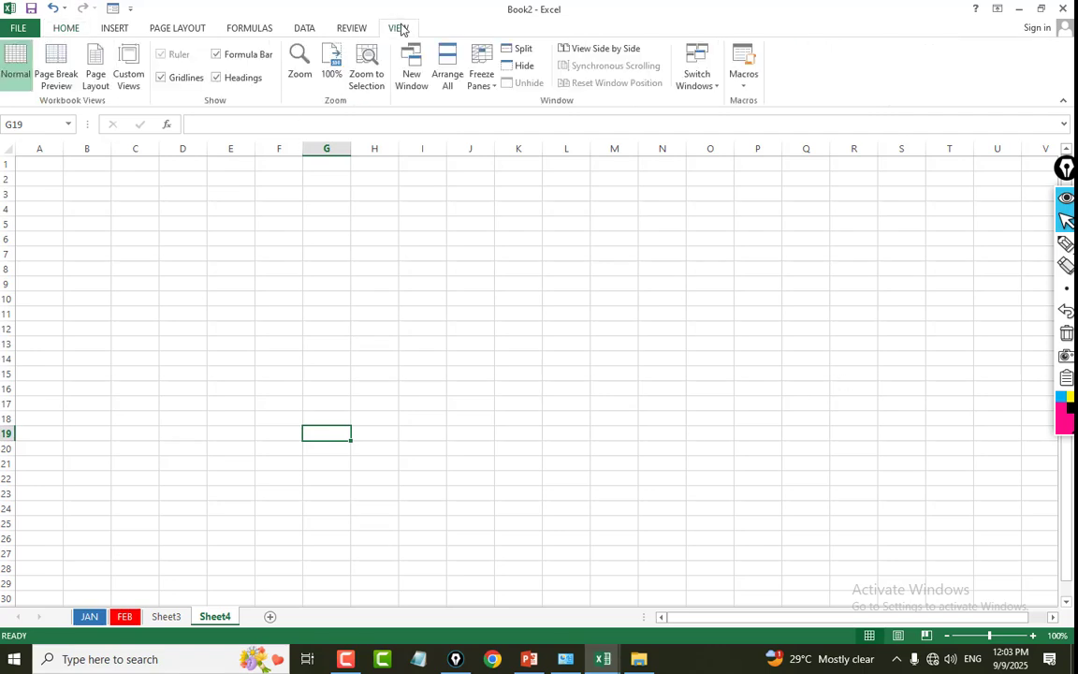
pyautogui.click(354, 30)
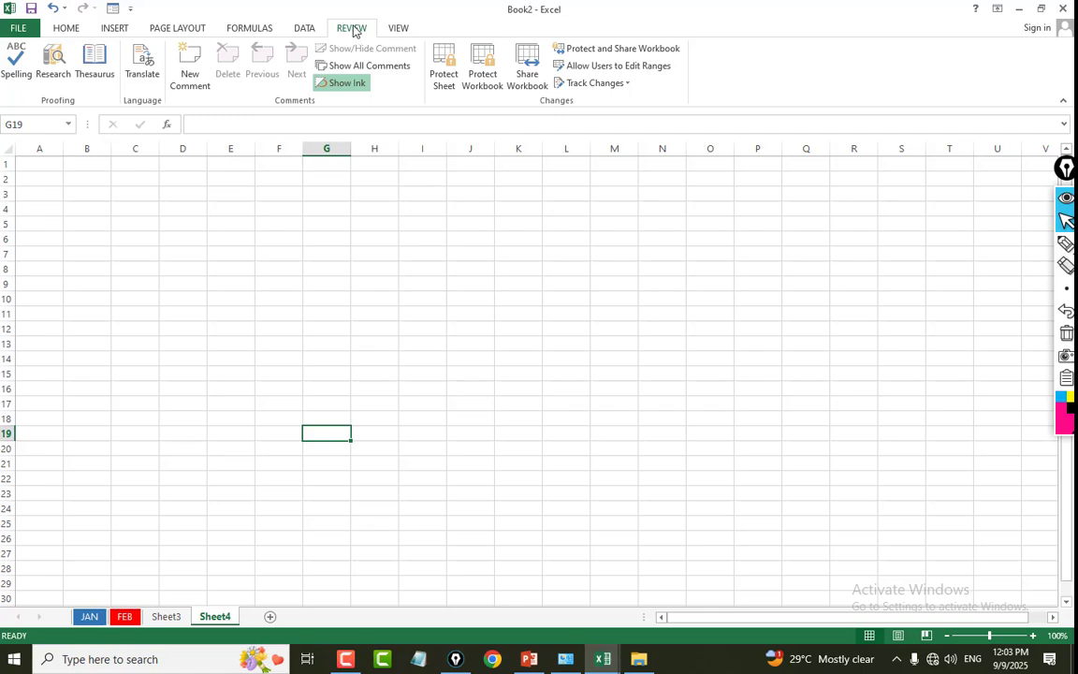
pyautogui.click(448, 89)
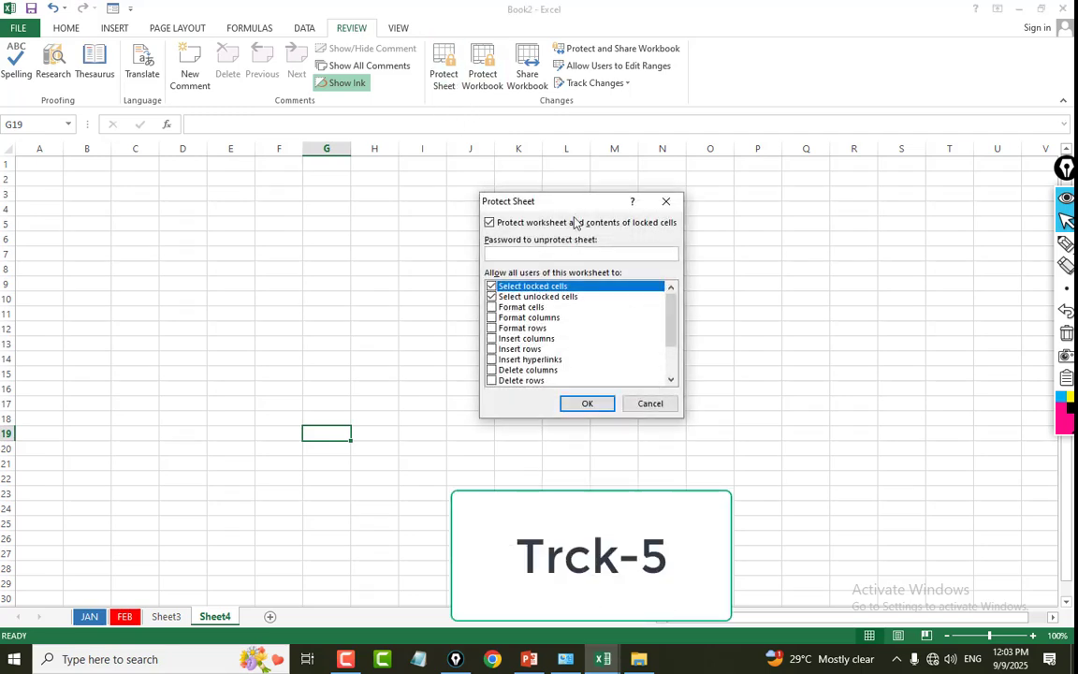
pyautogui.write('12')
pyautogui.click(582, 403)
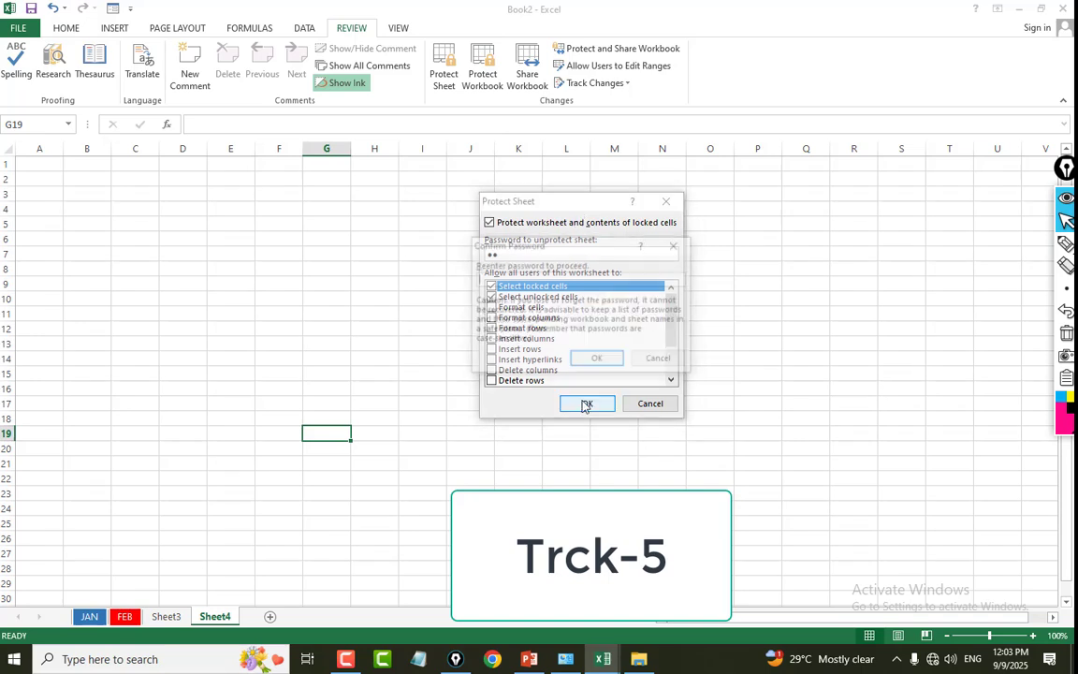
pyautogui.write('1')
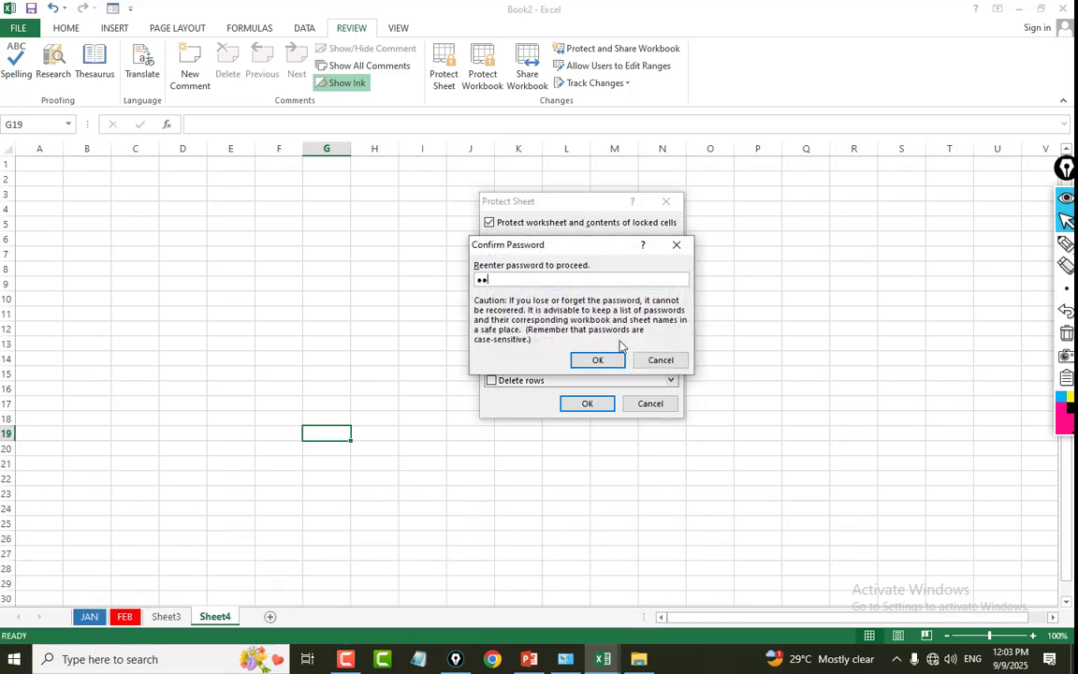
pyautogui.click(603, 361)
pyautogui.click(410, 317)
pyautogui.click(231, 299)
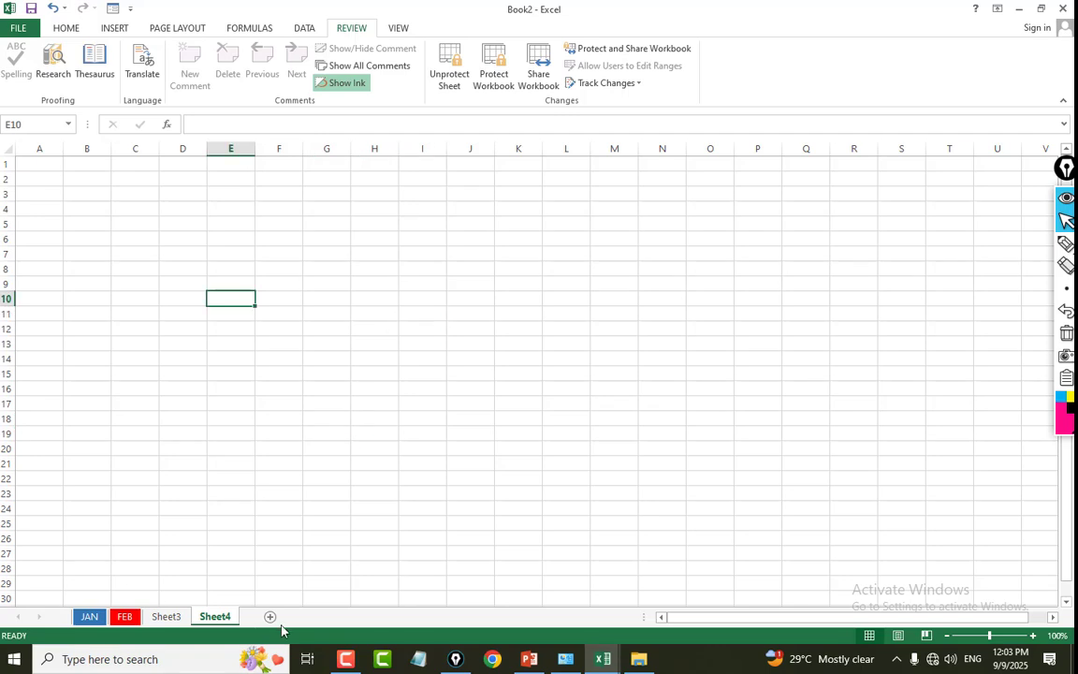
# Add another worksheet after Sheet4 and enter GHFGH in its cell C23.
pyautogui.click(267, 616)
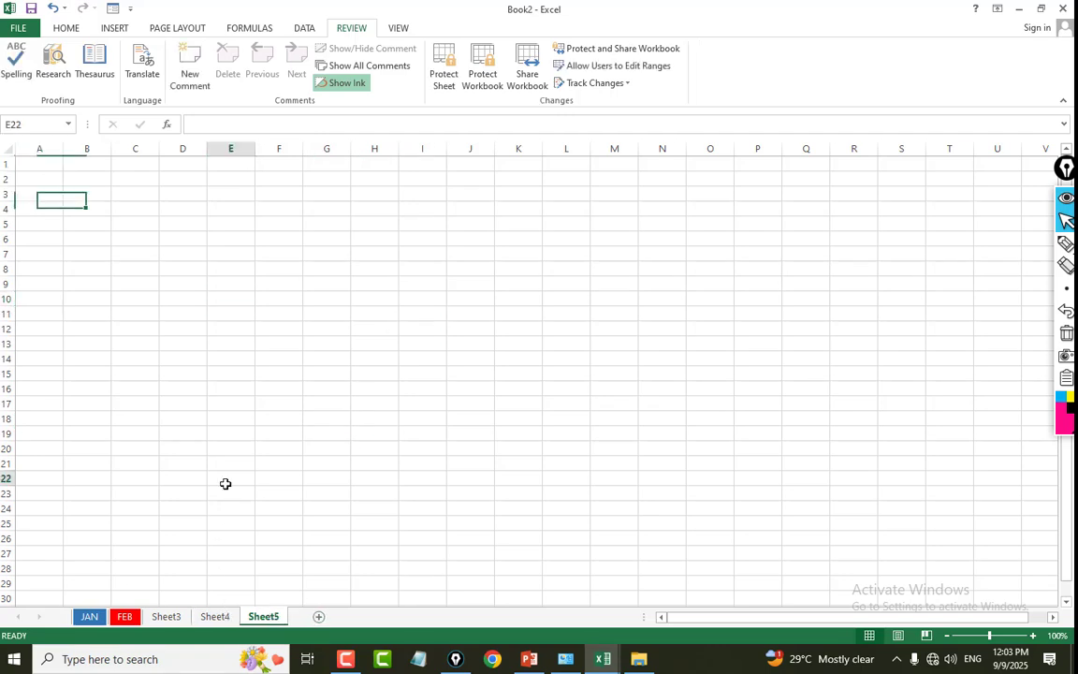
pyautogui.click(224, 391)
pyautogui.click(154, 495)
pyautogui.write('GHFGH')
pyautogui.click(265, 460)
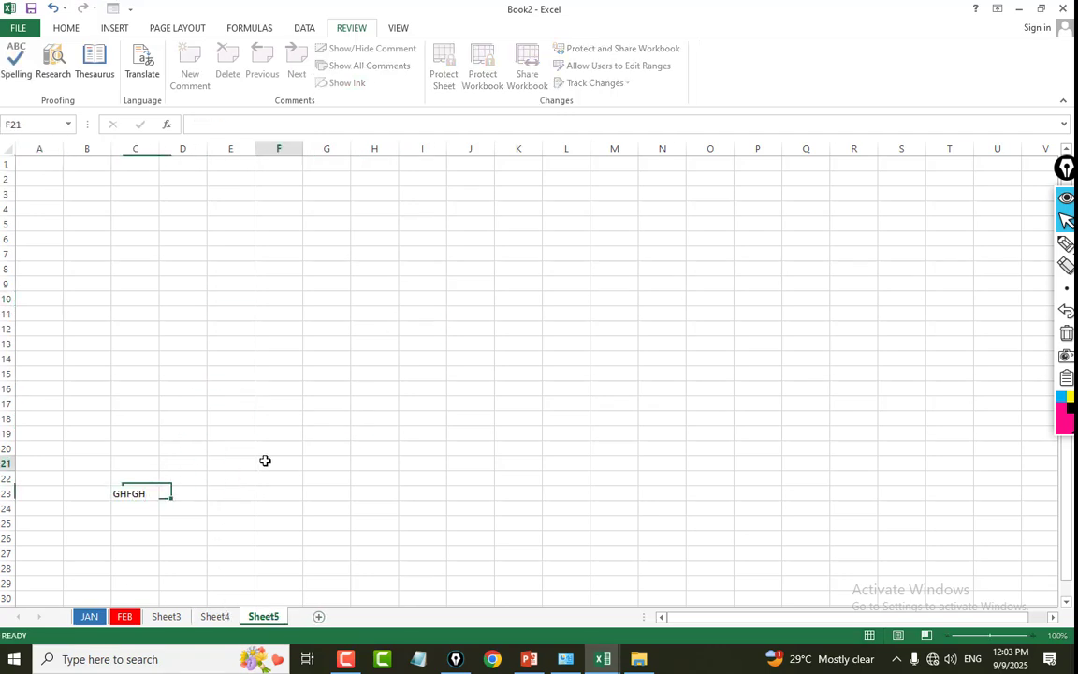
pyautogui.click(277, 540)
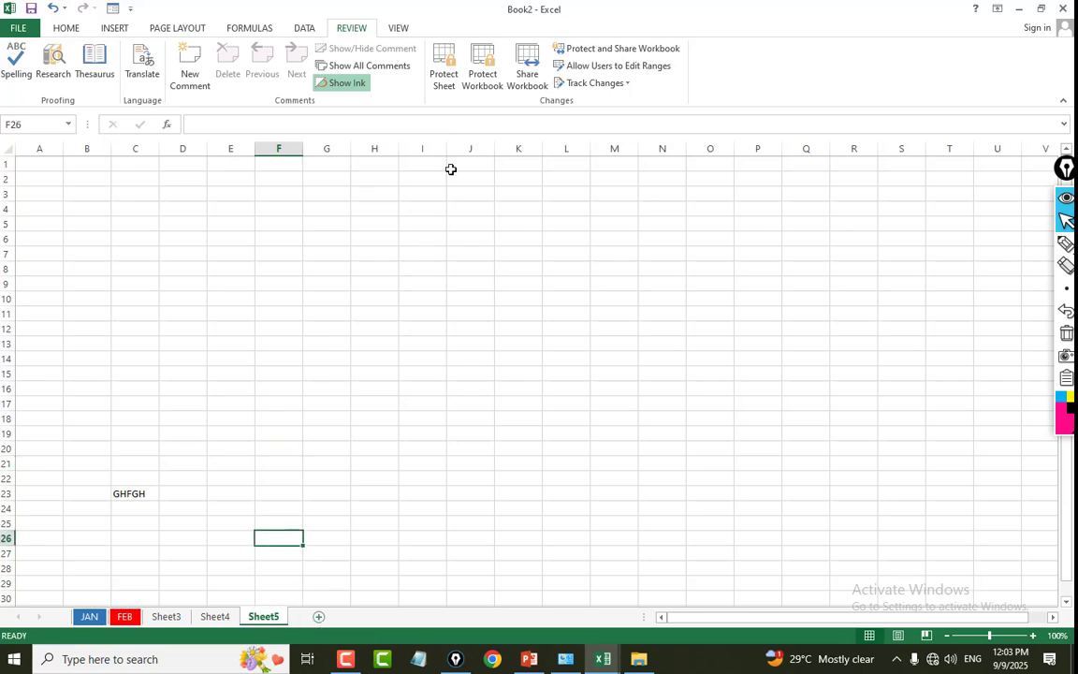
# Protect the workbook structure with a password and confirm that password.
pyautogui.click(482, 75)
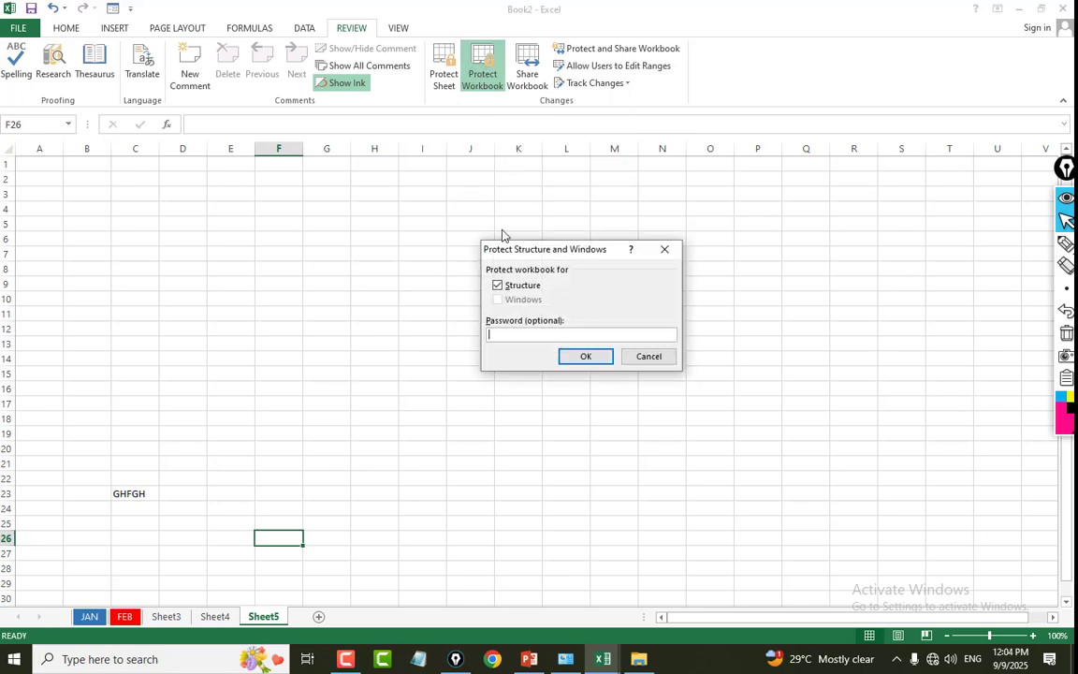
pyautogui.click(597, 360)
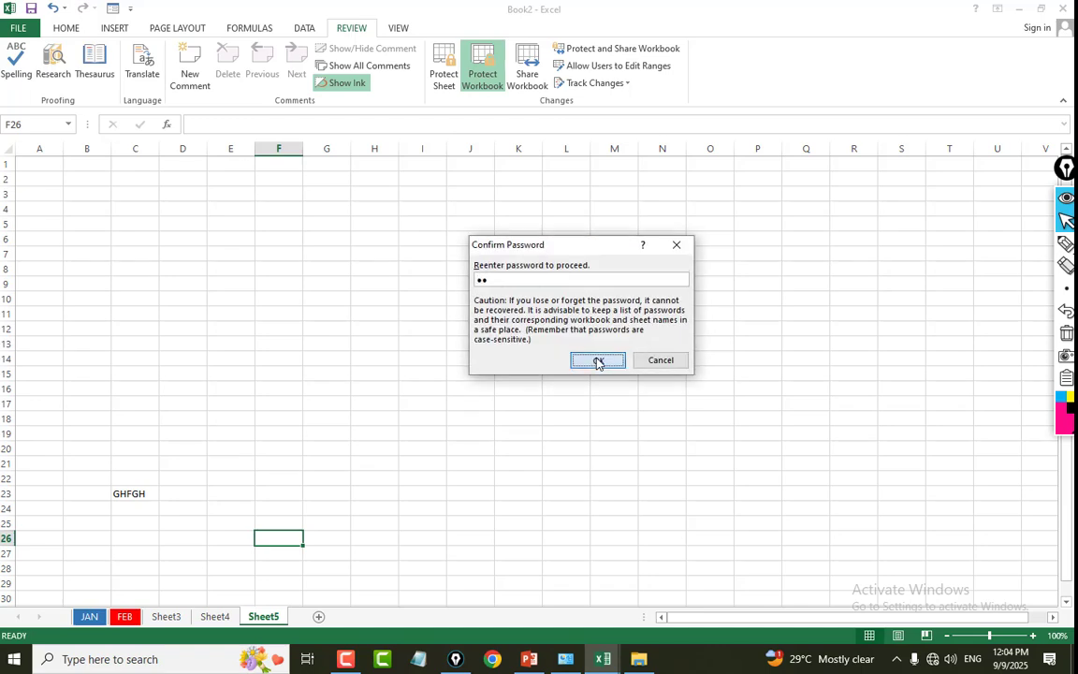
pyautogui.click(597, 360)
# Enter FDGD in cell F13 of Sheet5.
pyautogui.click(301, 344)
pyautogui.write('FDGD')
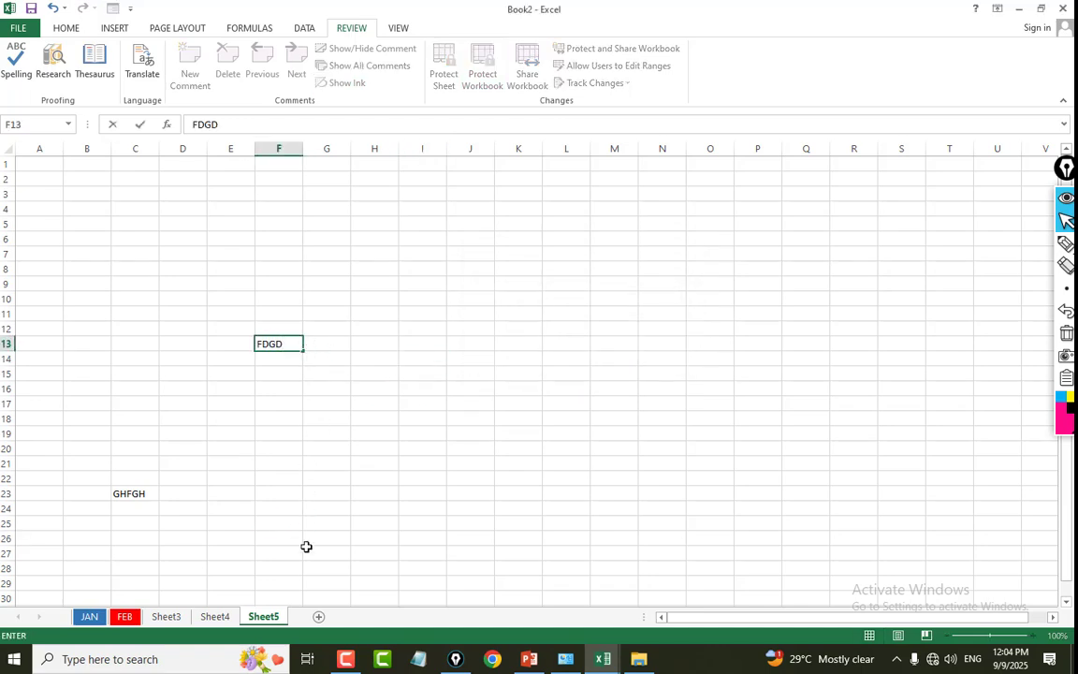
pyautogui.click(311, 437)
# On Sheet3, enter SDS in cell D15, L in D23 and 'L in D24.
pyautogui.click(148, 621)
pyautogui.click(187, 370)
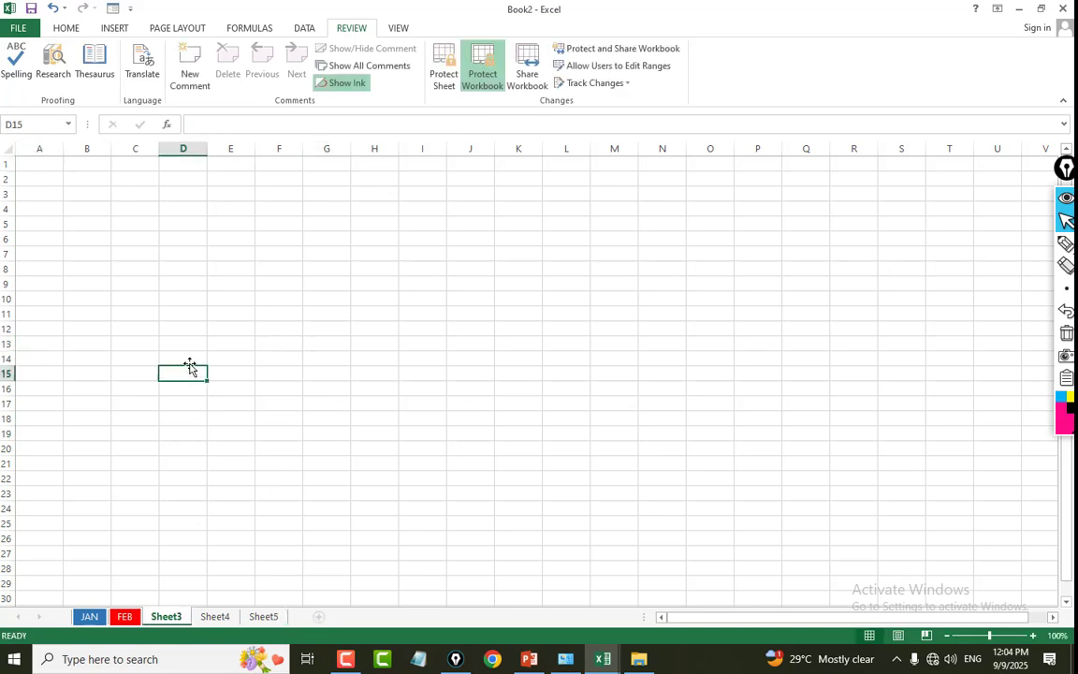
pyautogui.write('SDS')
pyautogui.press('Return')
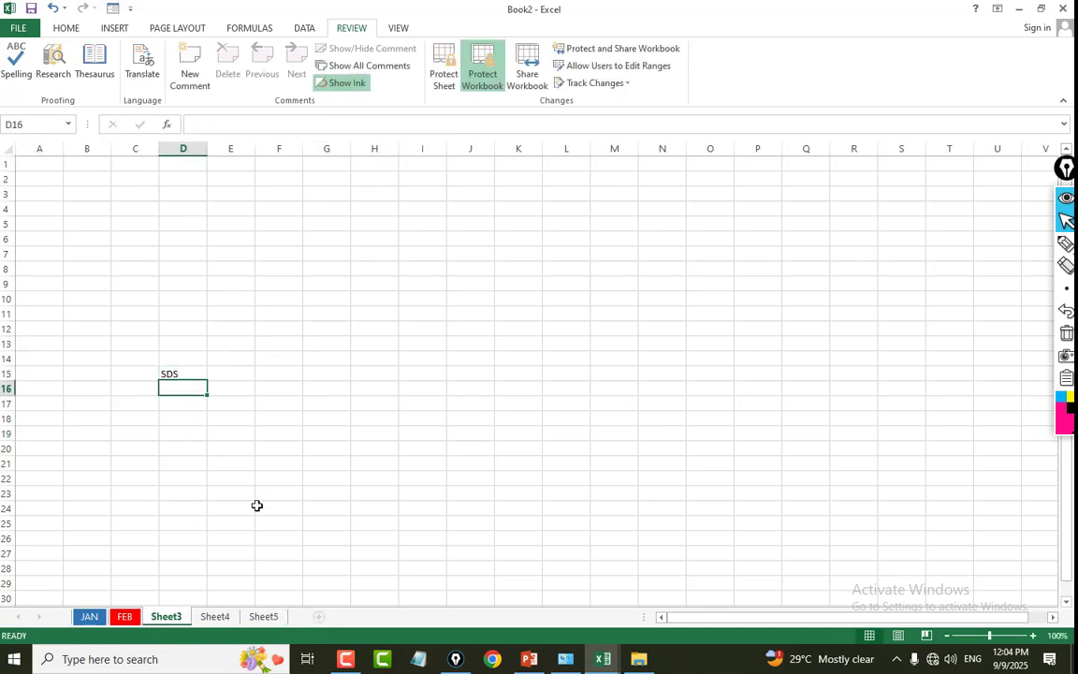
pyautogui.click(170, 487)
pyautogui.write('L')
pyautogui.press('Return')
# On the JAN sheet, enter L in cell G37 below the item table.
pyautogui.write('L')
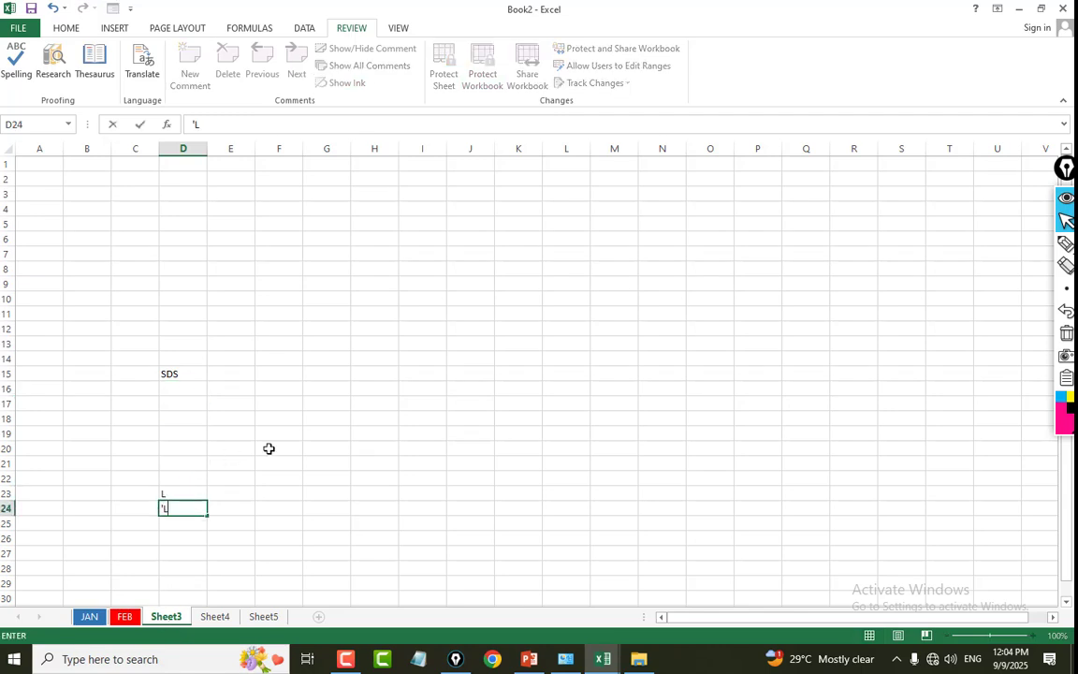
pyautogui.click(269, 447)
pyautogui.click(96, 618)
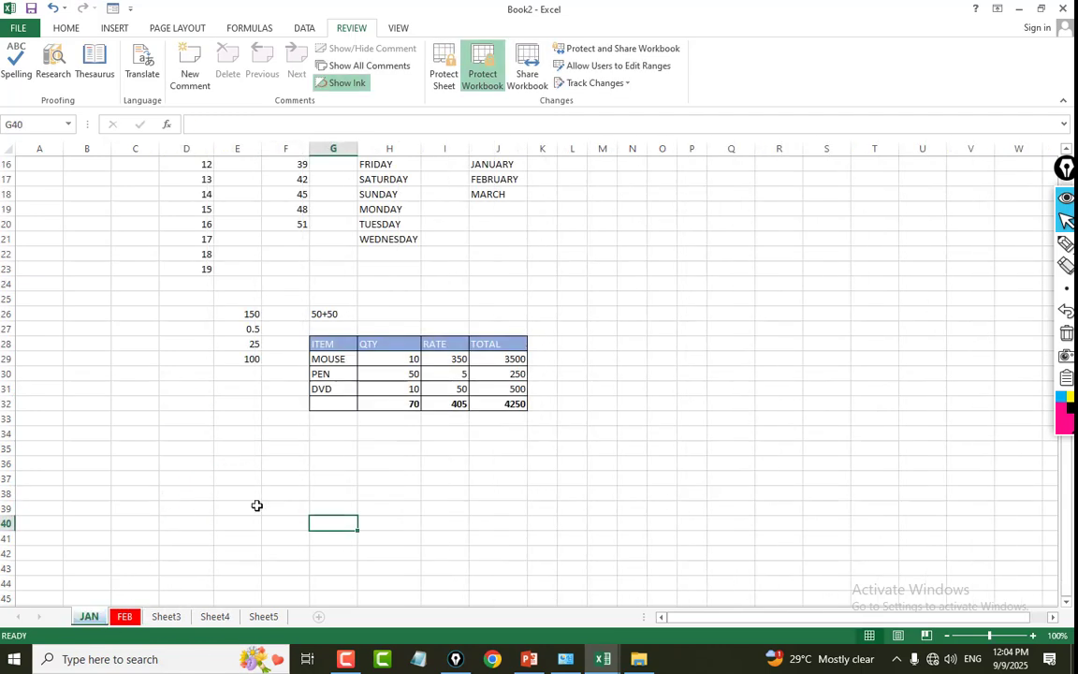
pyautogui.click(315, 467)
pyautogui.write('L')
pyautogui.press('Return')
pyautogui.write('L')
pyautogui.press('Return')
pyautogui.press('Return')
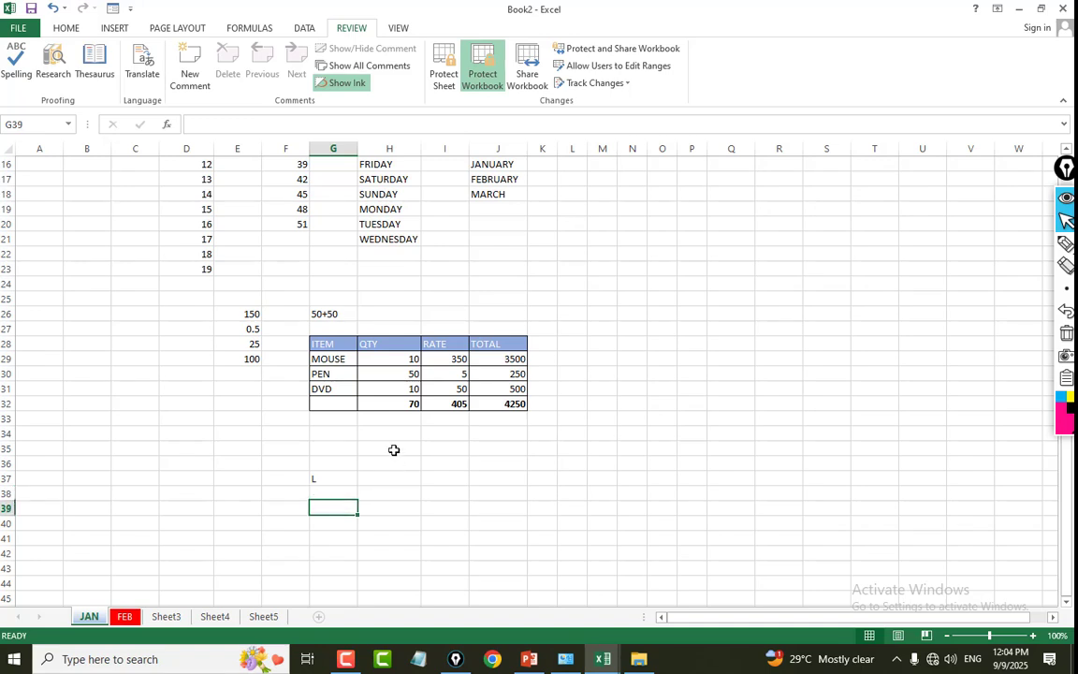
pyautogui.click(486, 417)
pyautogui.click(443, 77)
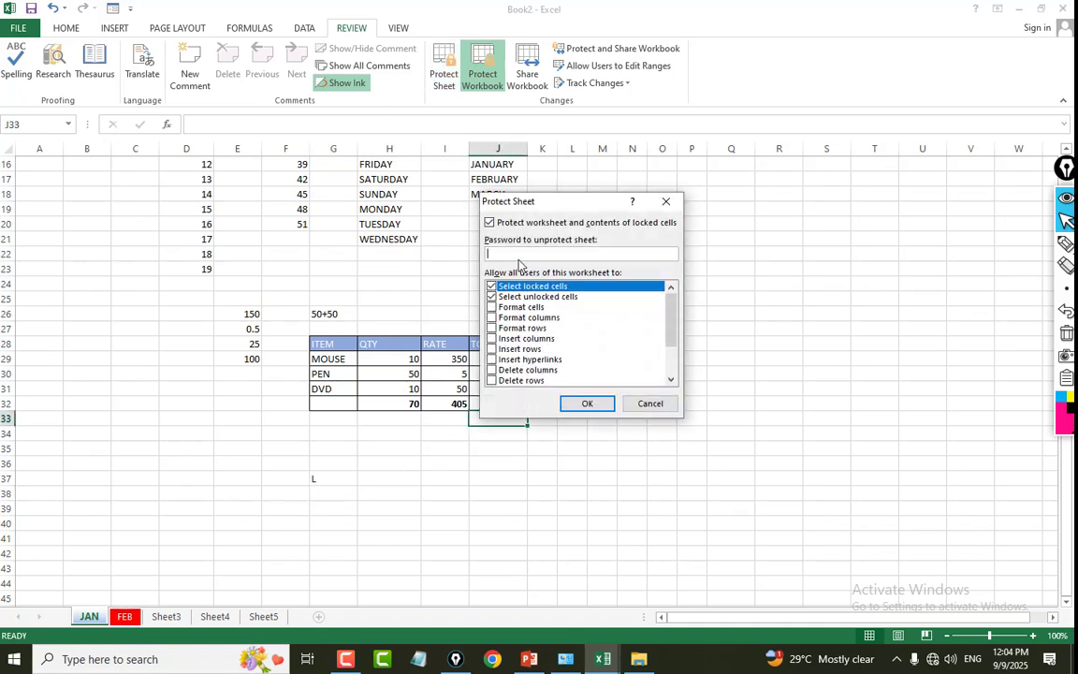
pyautogui.click(649, 405)
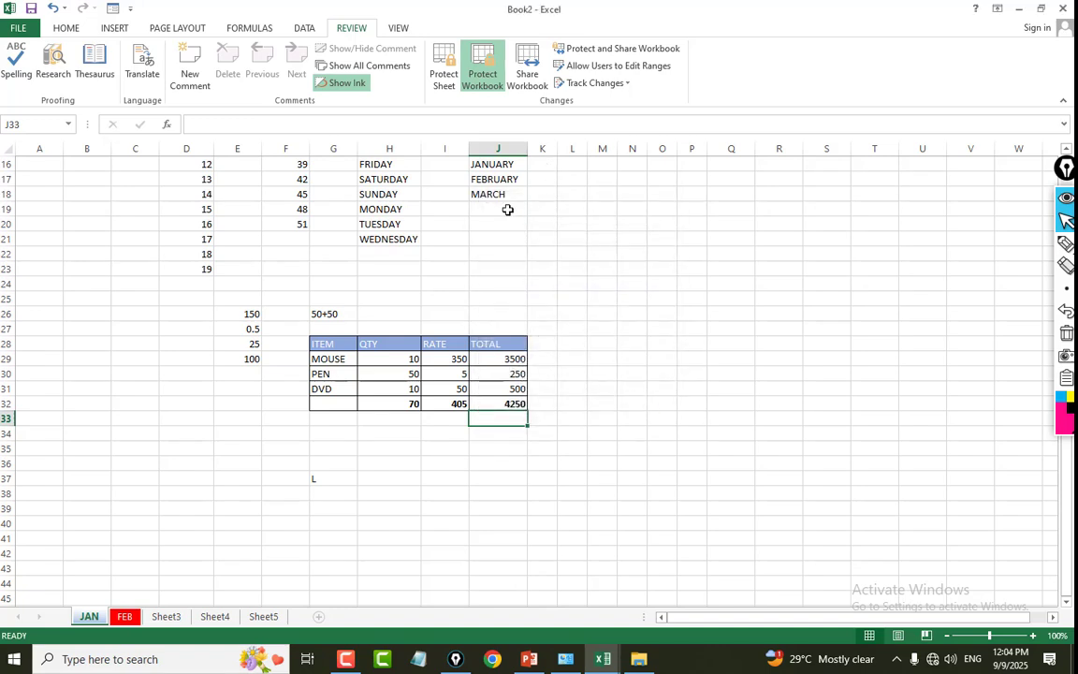
pyautogui.click(479, 76)
pyautogui.click(648, 326)
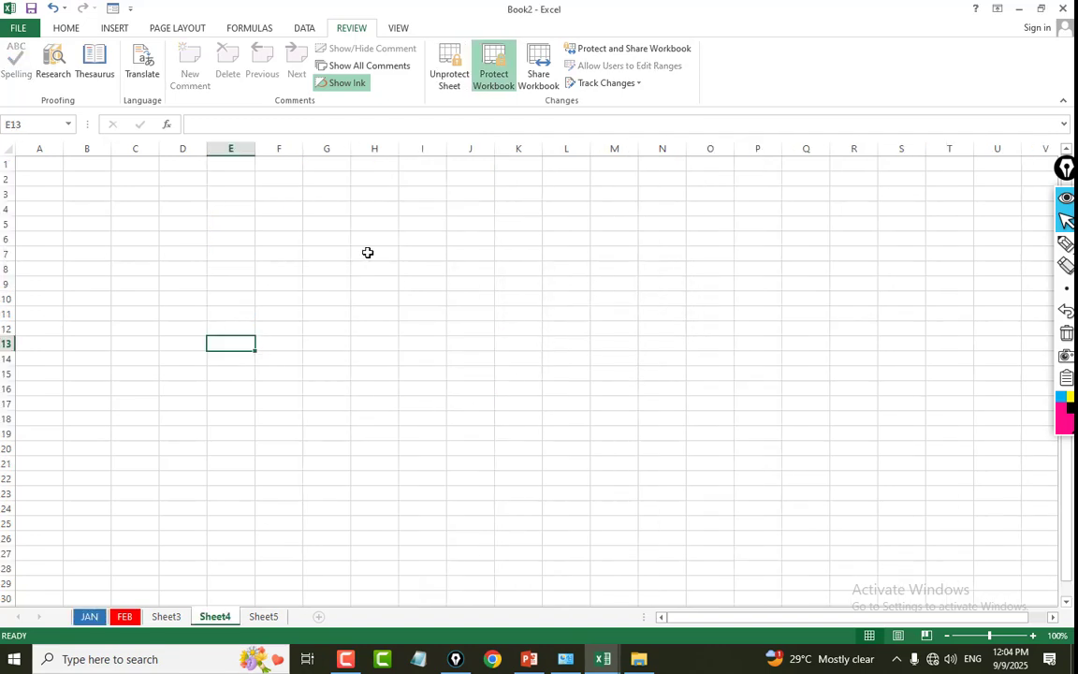
pyautogui.click(367, 253)
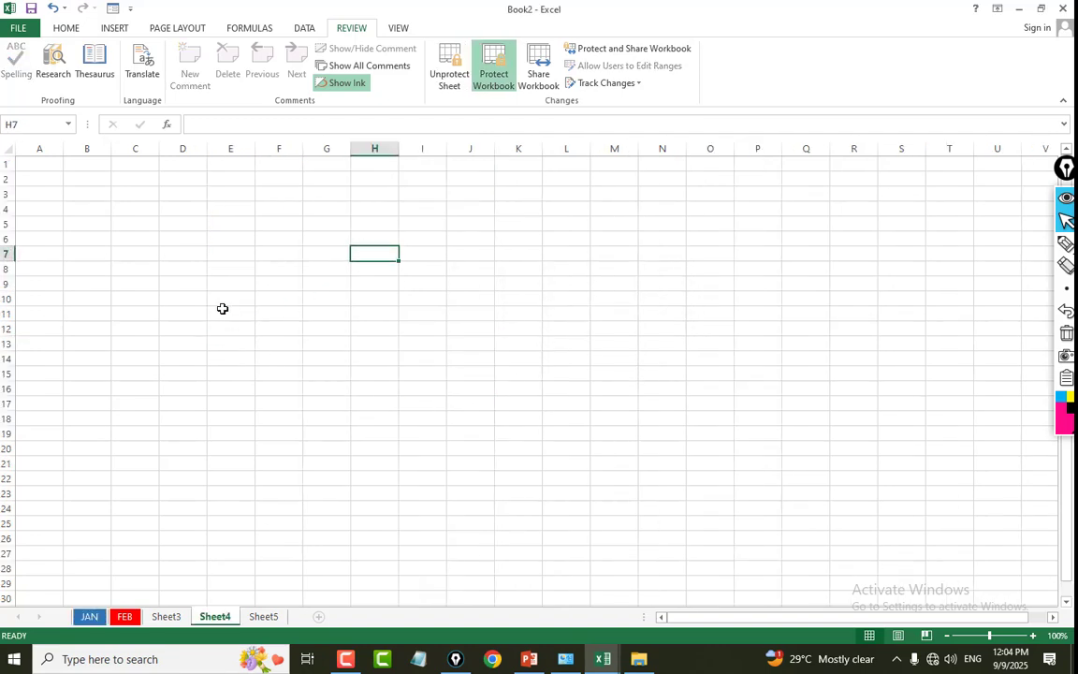
pyautogui.click(281, 269)
pyautogui.moveTo(41, 165); pyautogui.dragTo(75, 493)
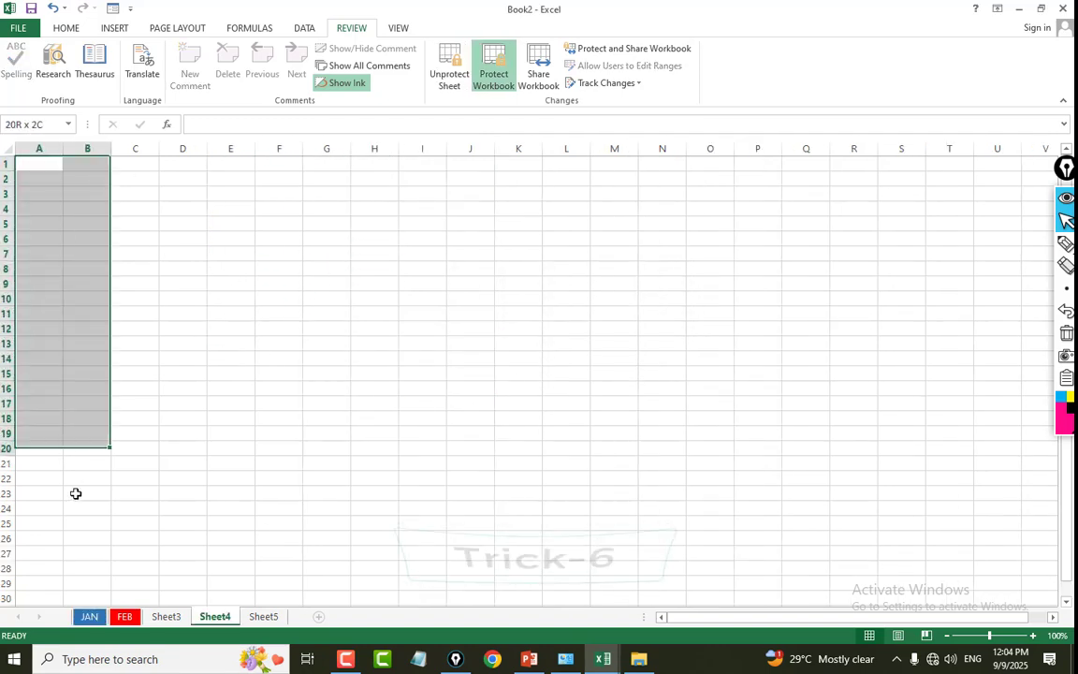
pyautogui.click(38, 170)
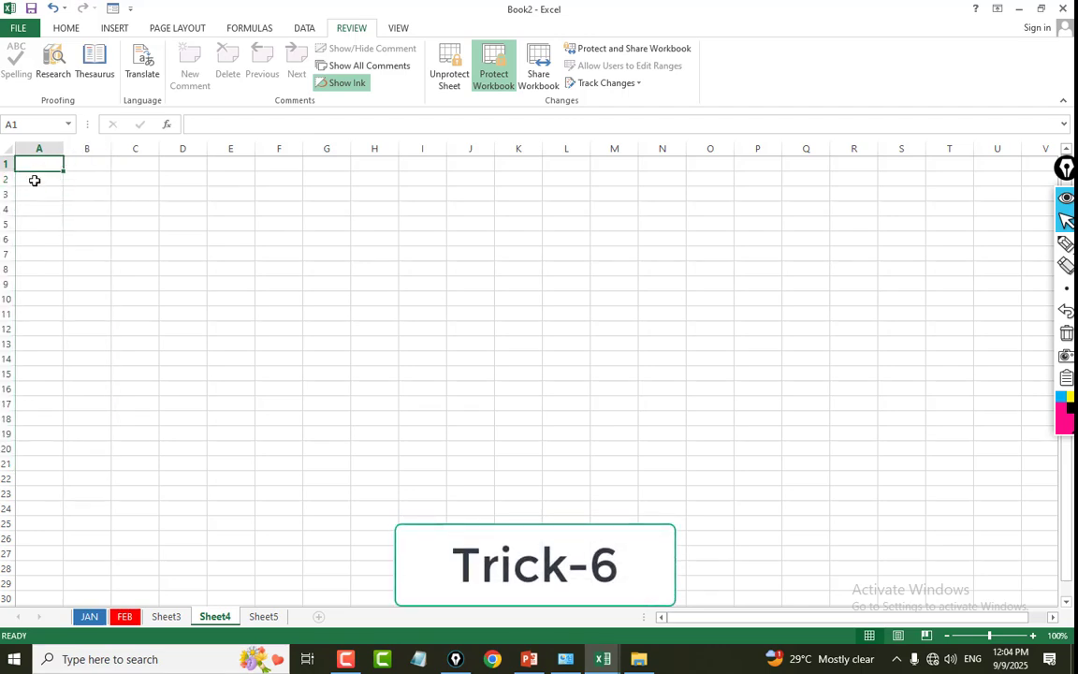
pyautogui.click(151, 212)
pyautogui.press('Right')
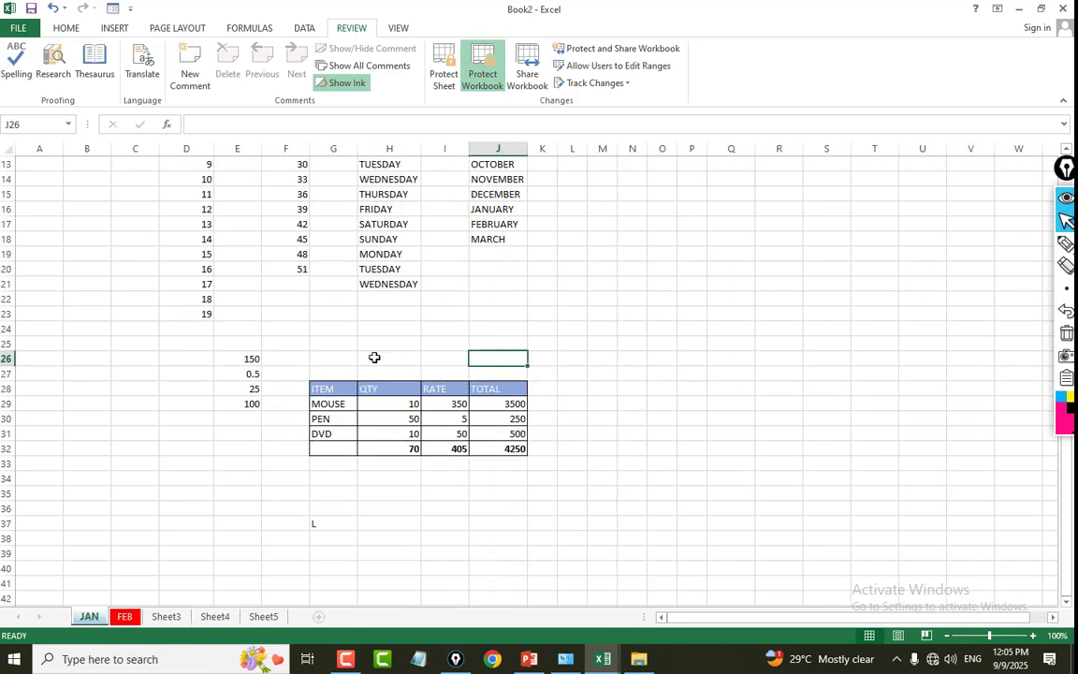
# On the JAN sheet, merge and center cells G26:J26 above the item table.
pyautogui.moveTo(345, 358); pyautogui.dragTo(446, 358)
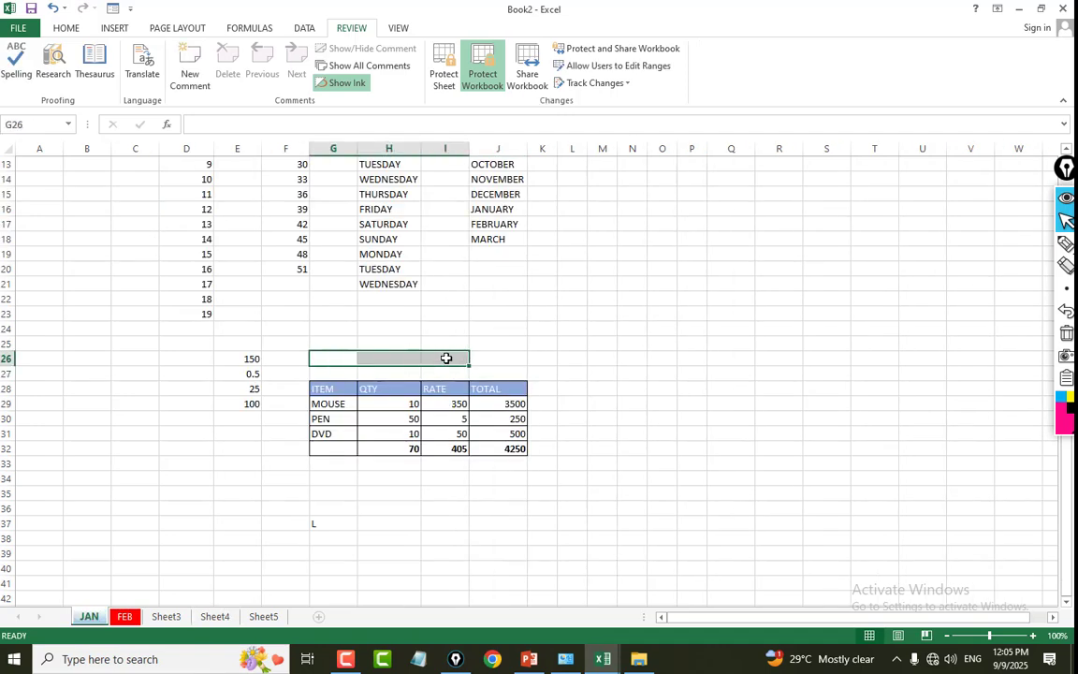
pyautogui.moveTo(337, 356); pyautogui.dragTo(506, 353)
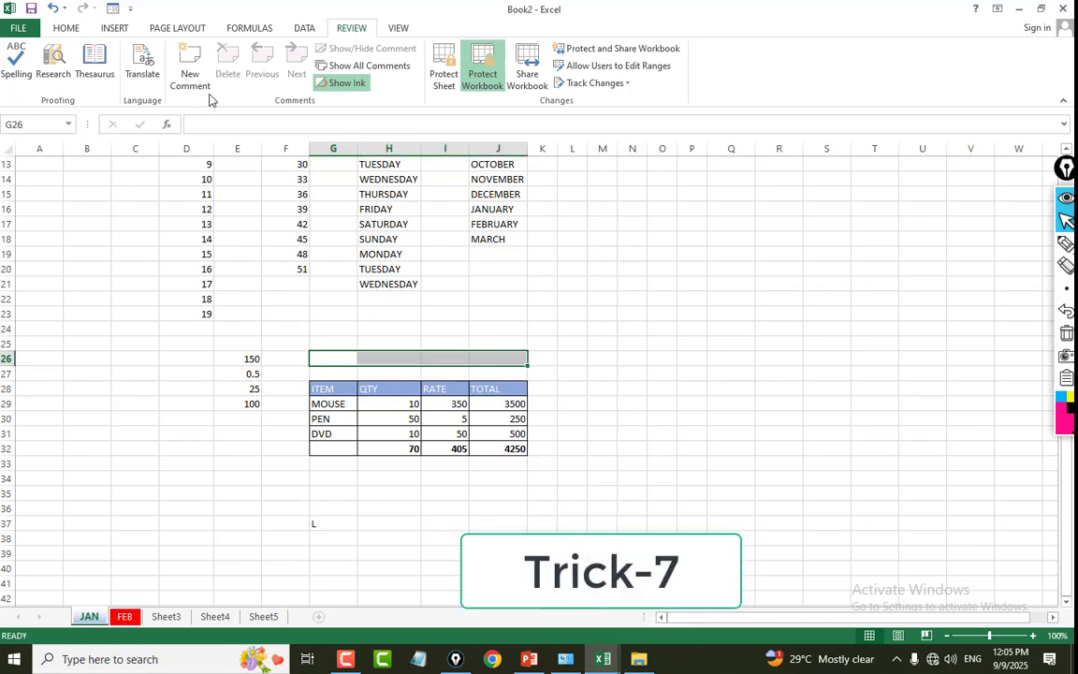
pyautogui.click(63, 27)
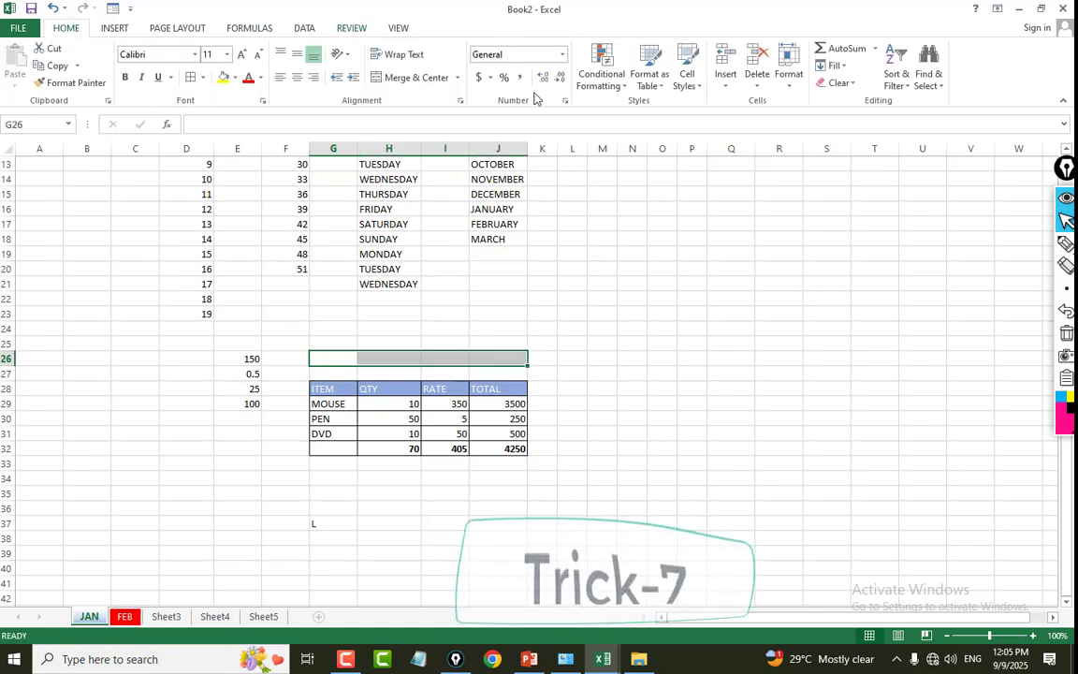
pyautogui.click(390, 79)
# Enter the title INVOICE in the merged cell above the item table.
pyautogui.write('IN')
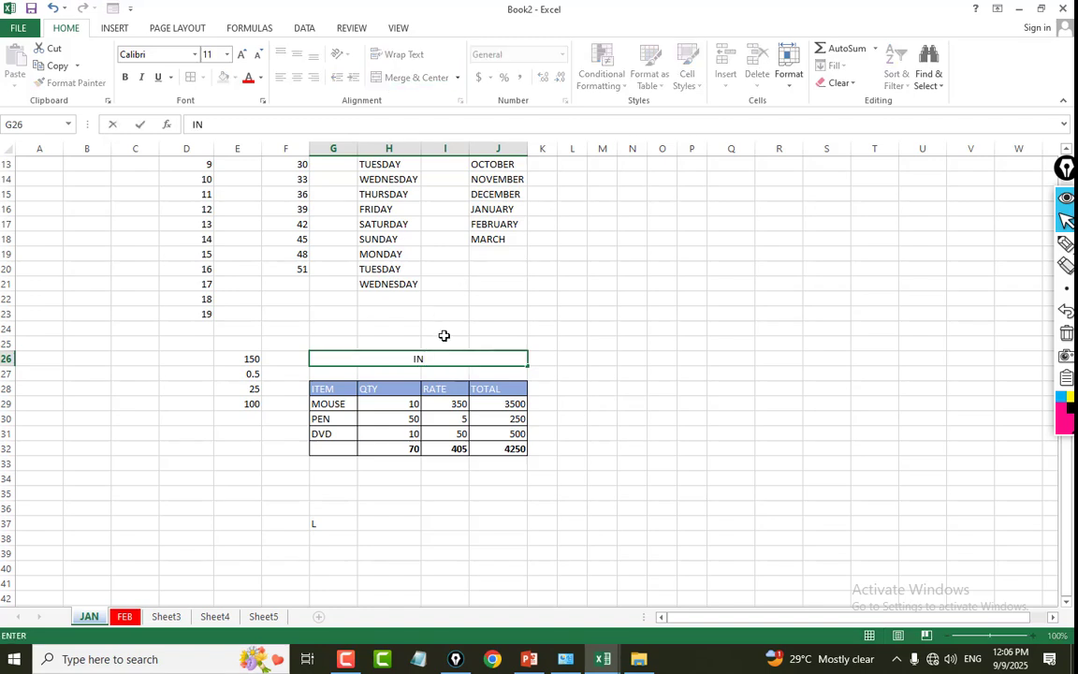
pyautogui.write('VOICVE')
pyautogui.press('BackSpace')
pyautogui.press('BackSpace')
pyautogui.press('BackSpace')
pyautogui.write('ICE')
pyautogui.click(692, 374)
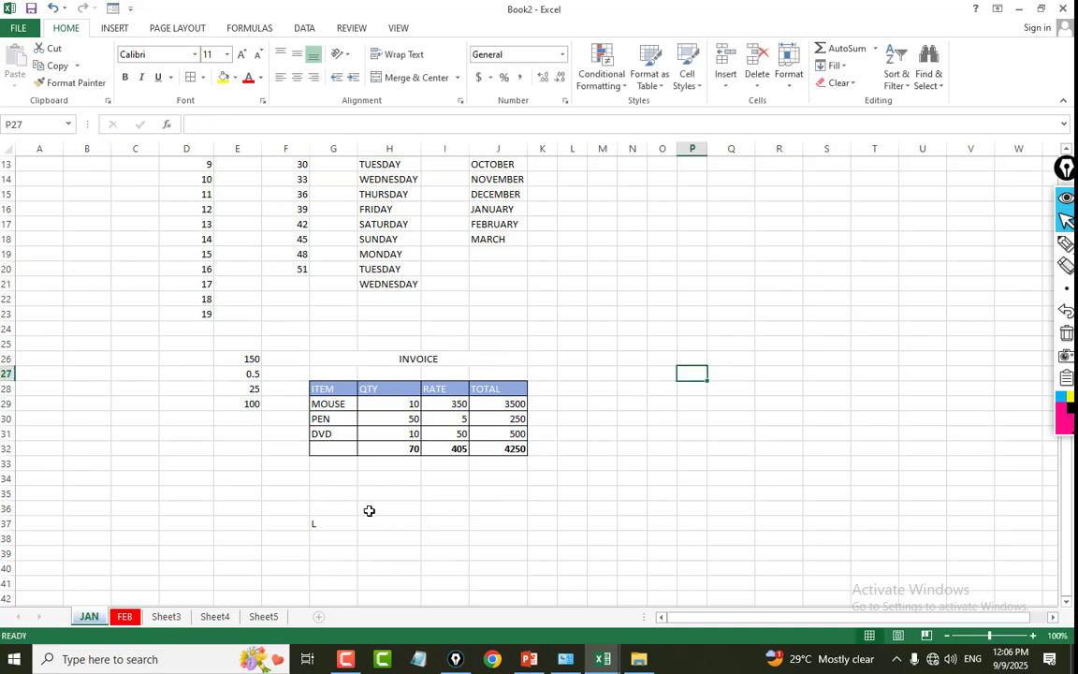
# Merge and center the block H35:Q37 below the table into one cell and undo the merge.
pyautogui.moveTo(374, 493); pyautogui.dragTo(712, 524)
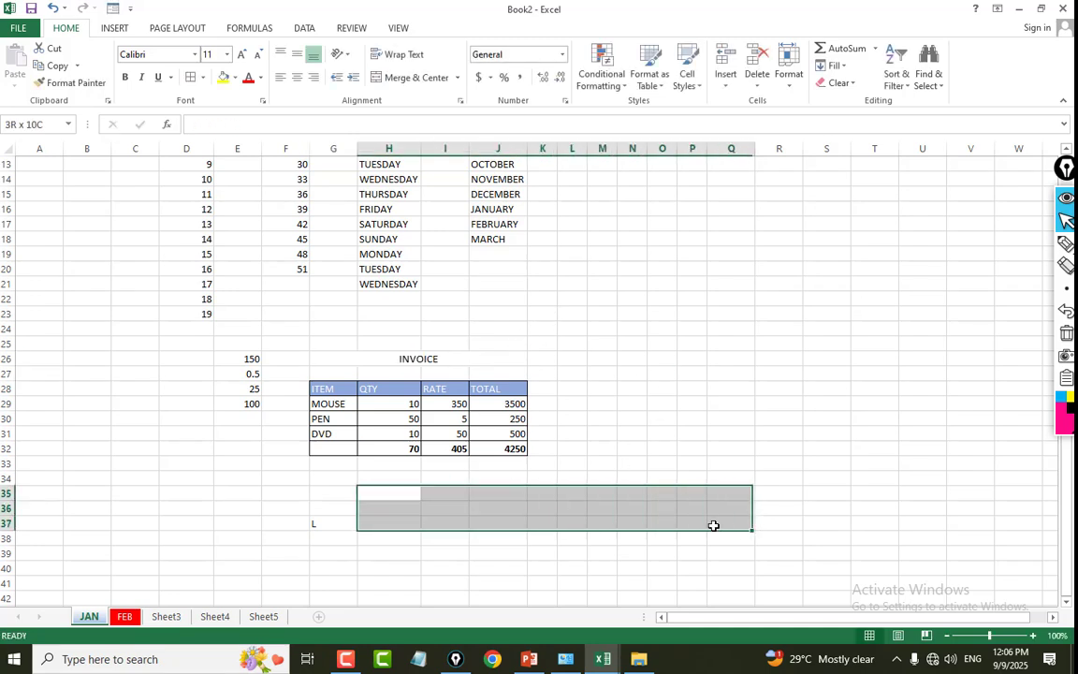
pyautogui.click(440, 79)
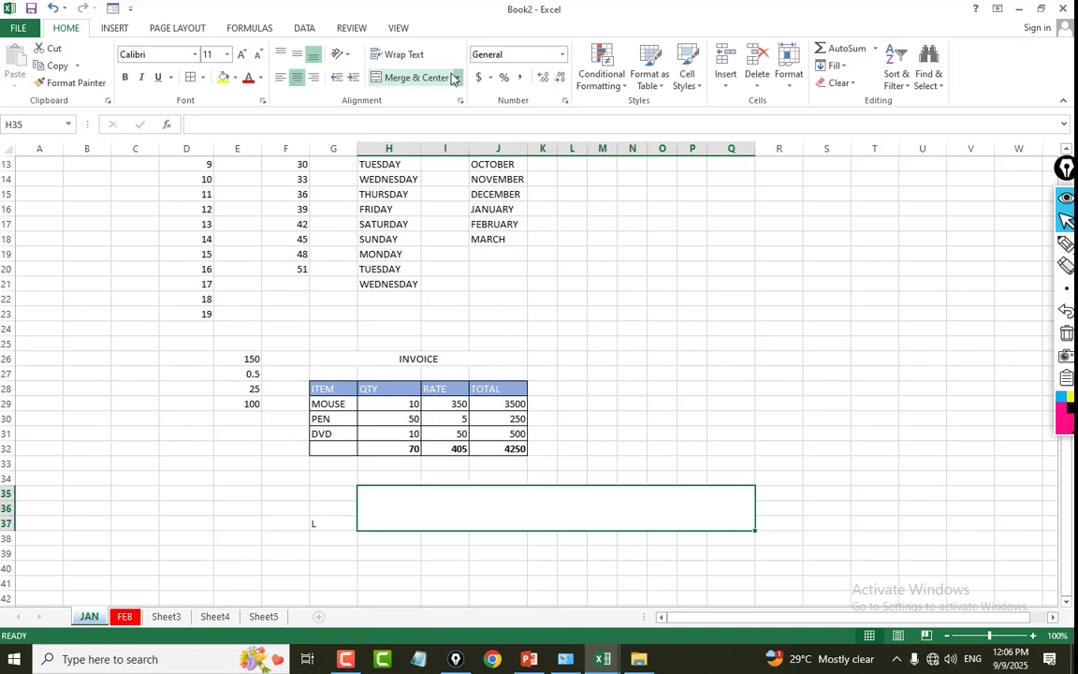
pyautogui.click(451, 78)
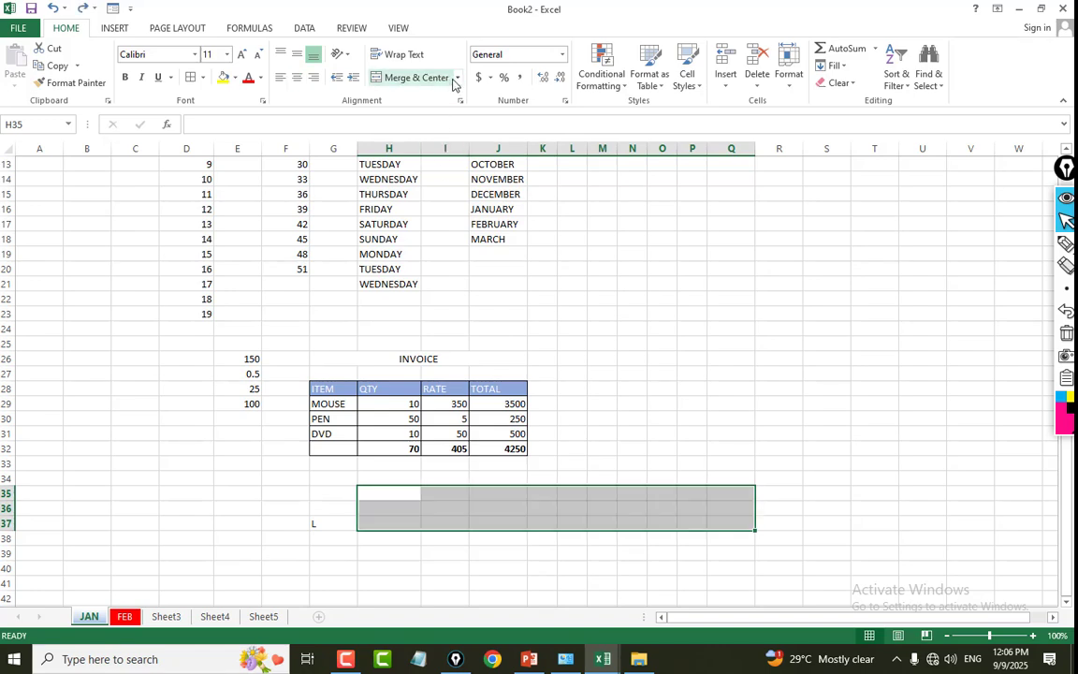
# Merge H35:Q37 across, giving one merged cell per row, and unmerge the rows again.
pyautogui.click(456, 78)
pyautogui.click(444, 121)
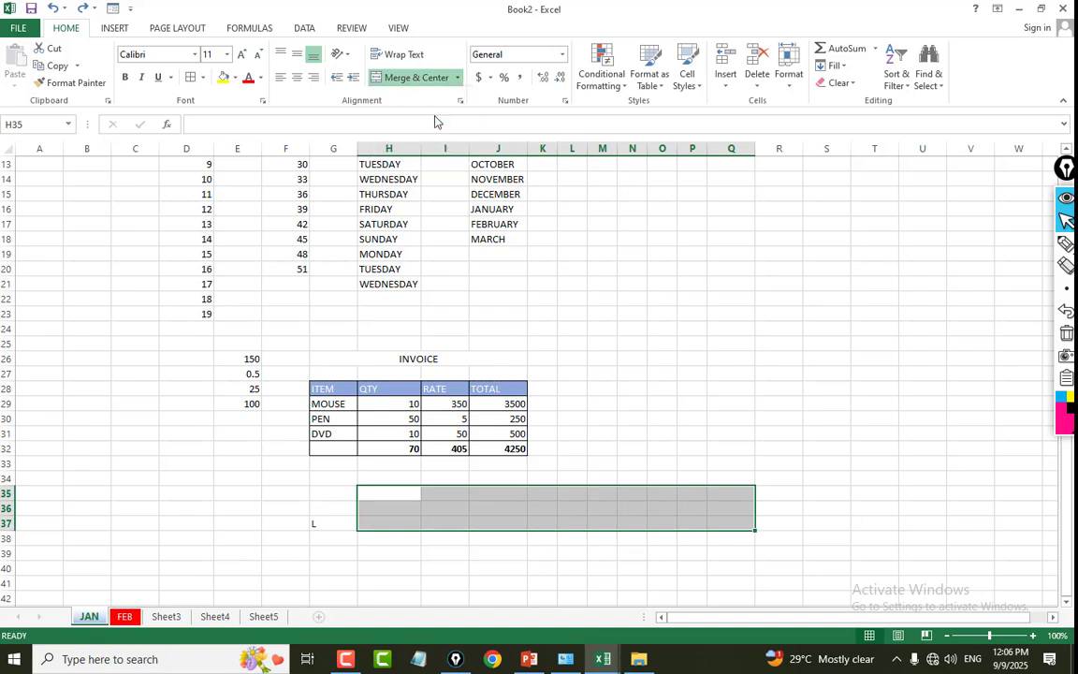
pyautogui.click(610, 435)
pyautogui.click(414, 496)
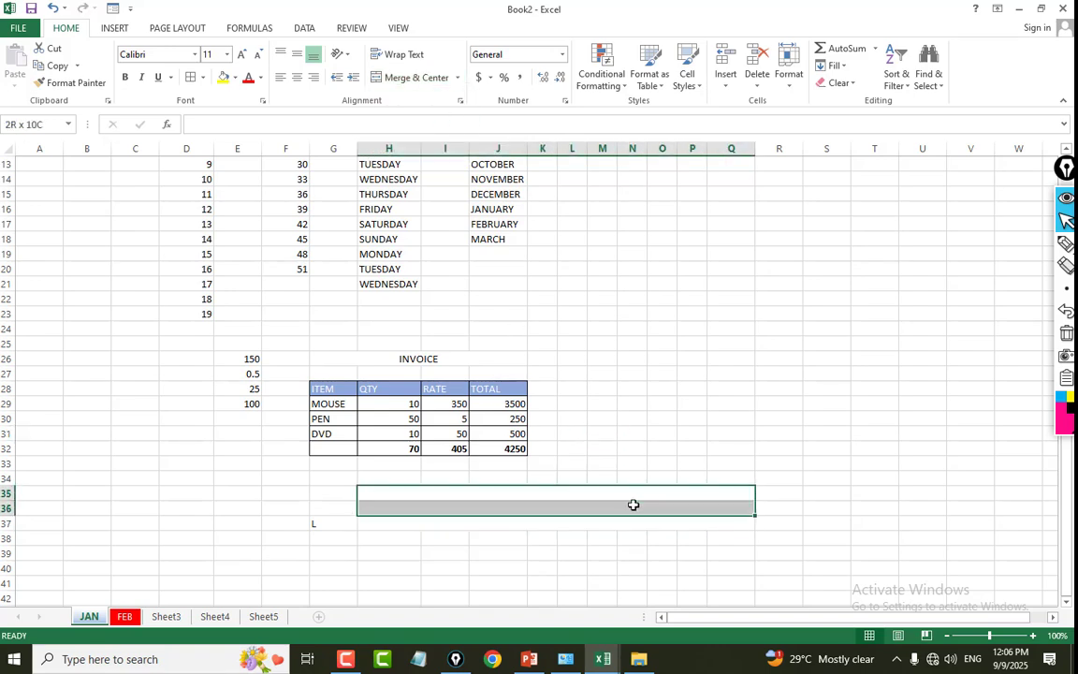
pyautogui.click(440, 82)
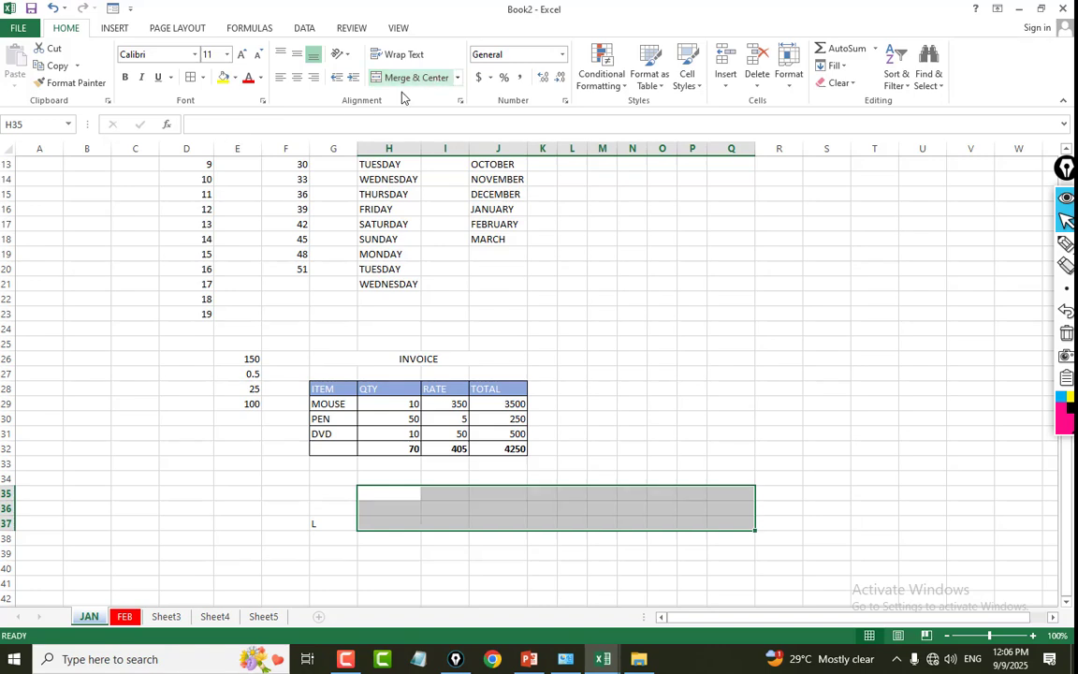
pyautogui.click(564, 358)
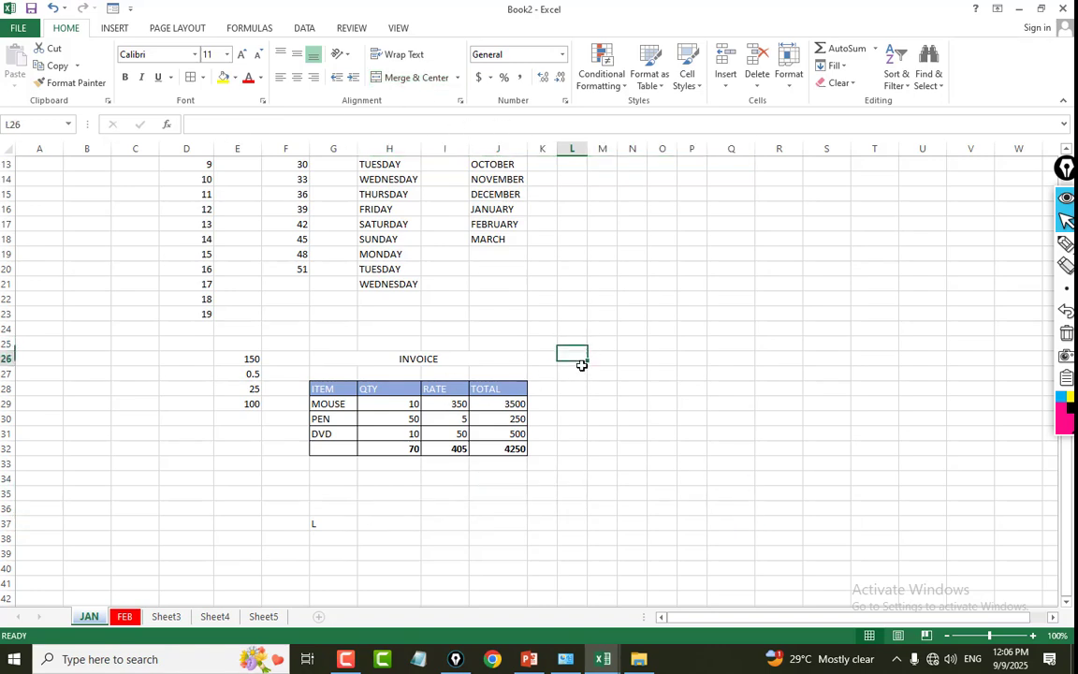
# Enter STUDENT NAME in cell H35 below the item table.
pyautogui.click(345, 390)
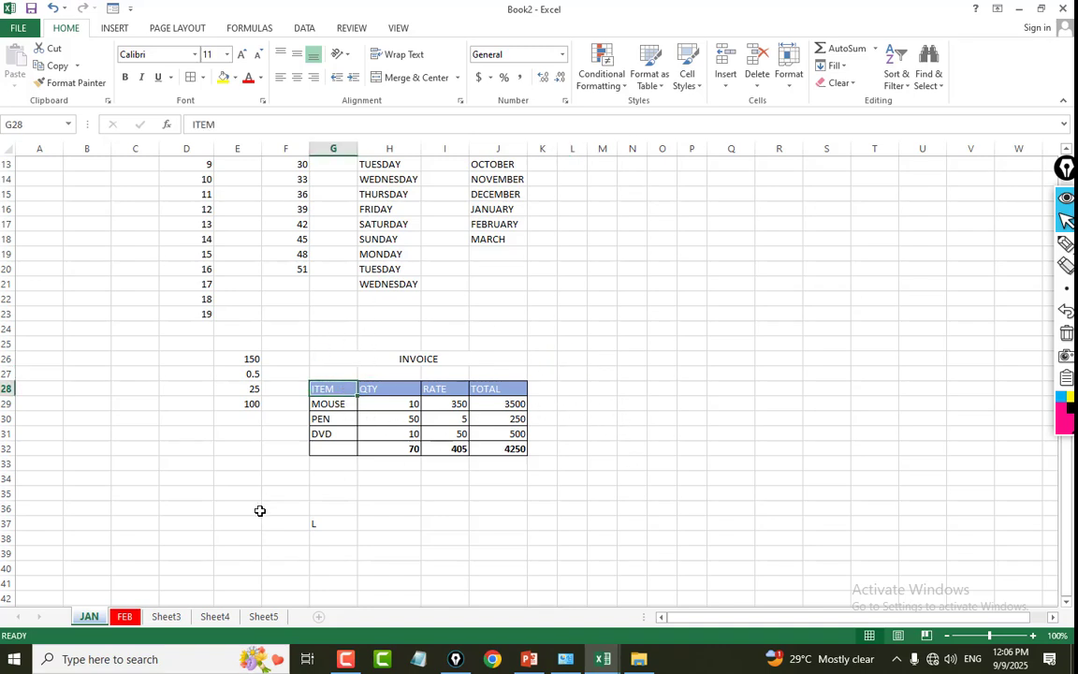
pyautogui.click(377, 494)
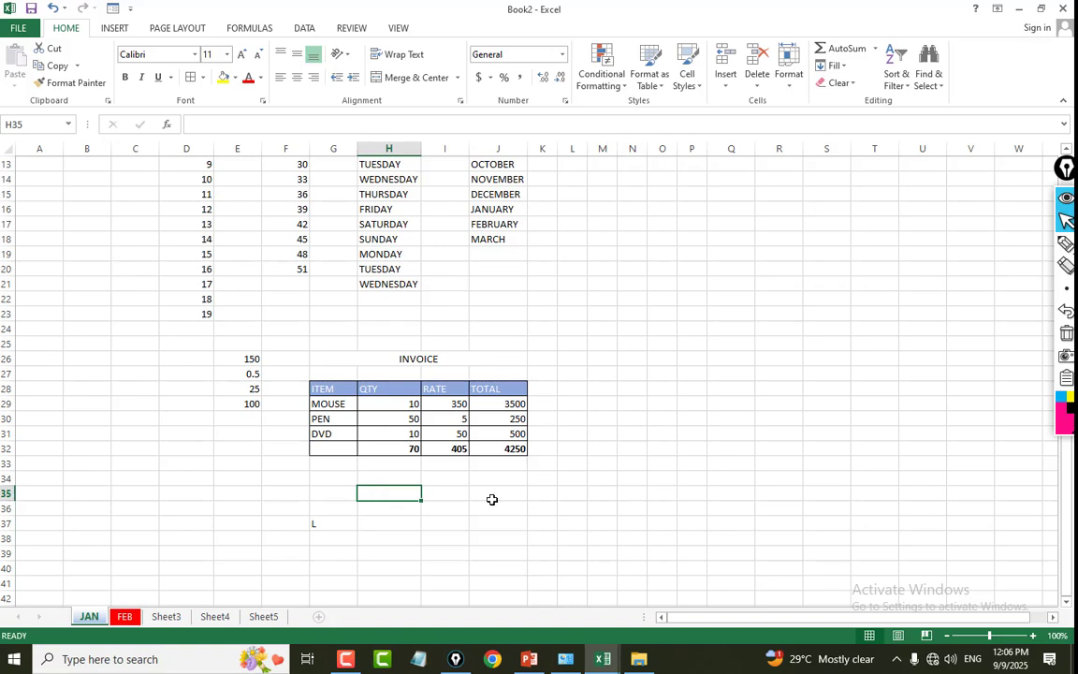
pyautogui.write('STUDEN')
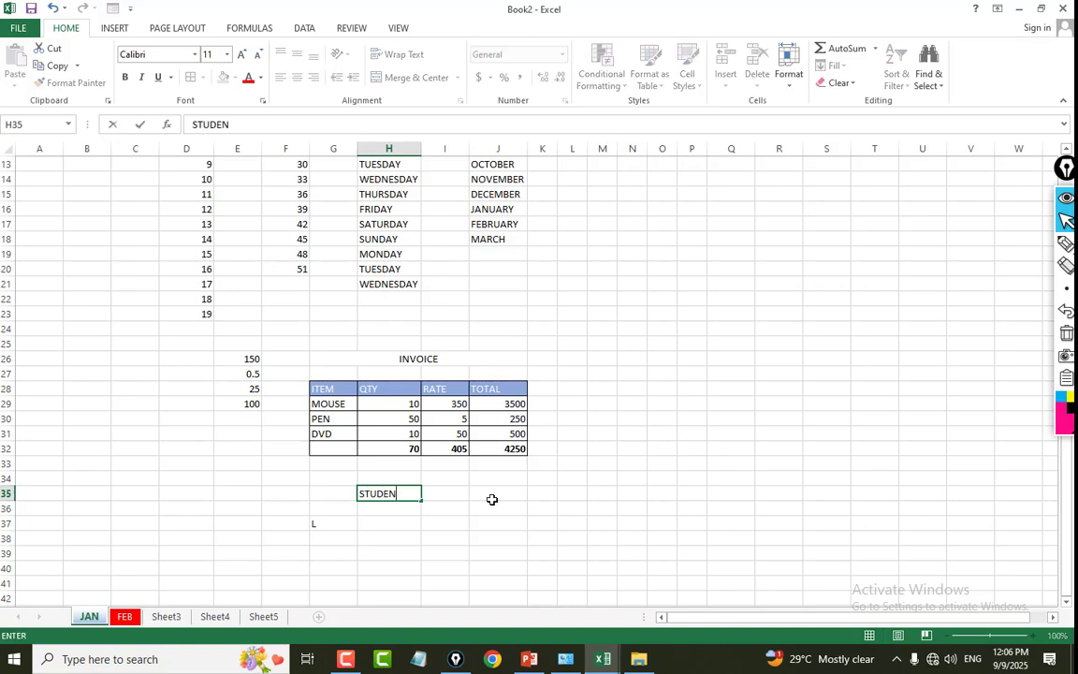
pyautogui.write('T NAME')
pyautogui.click(277, 524)
# Wrap the STUDENT NAME text within cell H35.
pyautogui.click(370, 493)
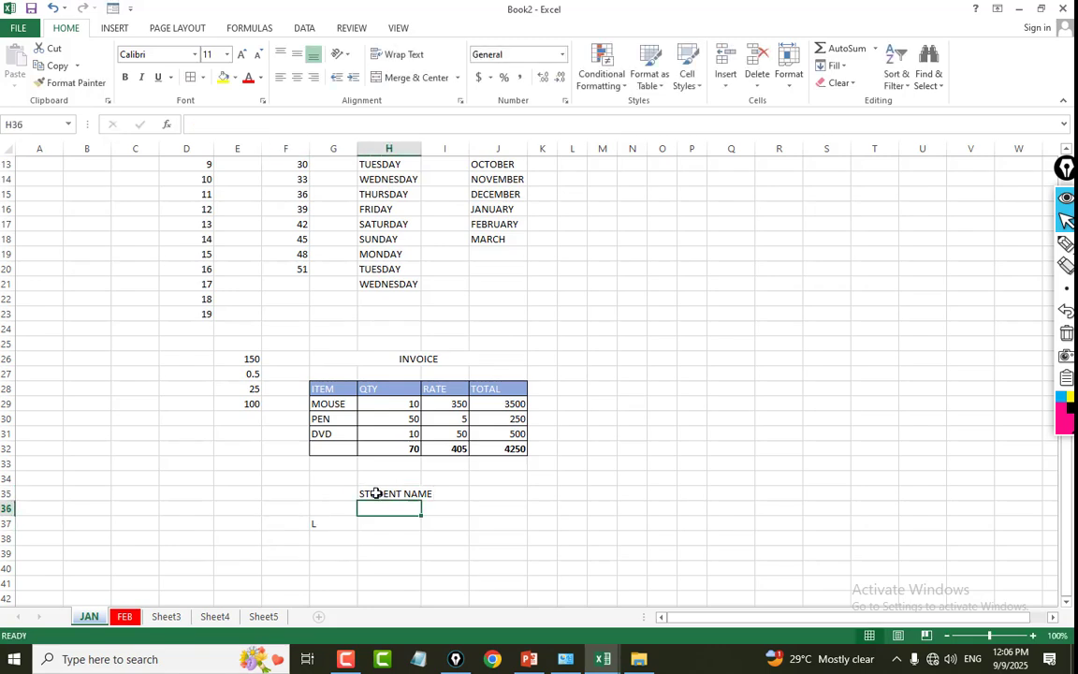
pyautogui.click(450, 491)
pyautogui.click(389, 494)
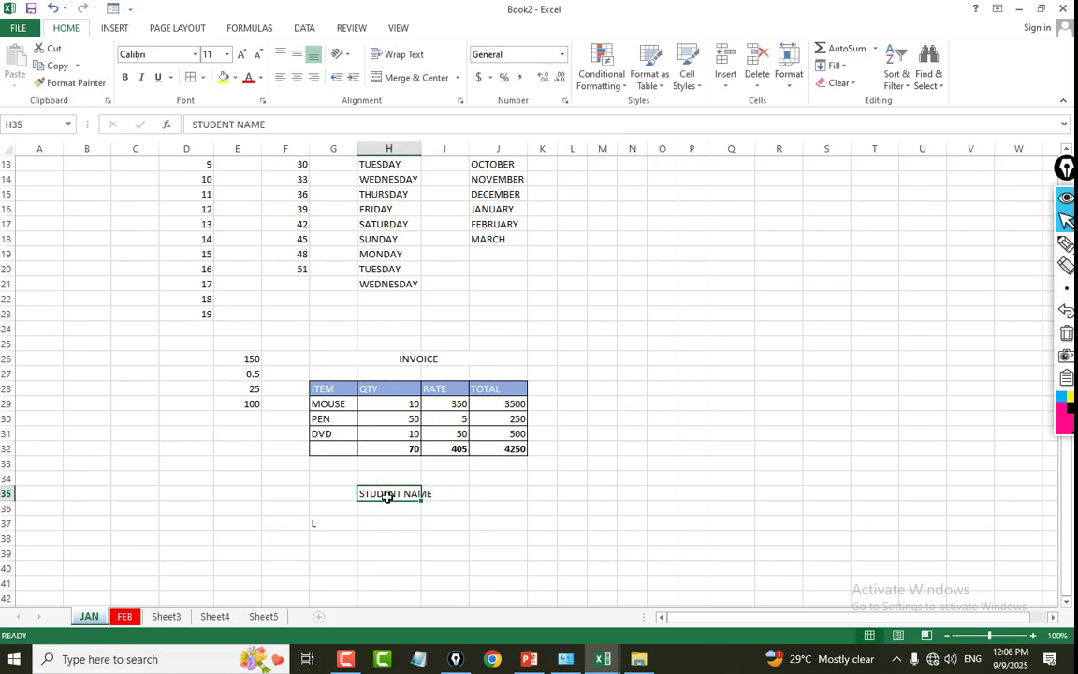
pyautogui.click(402, 53)
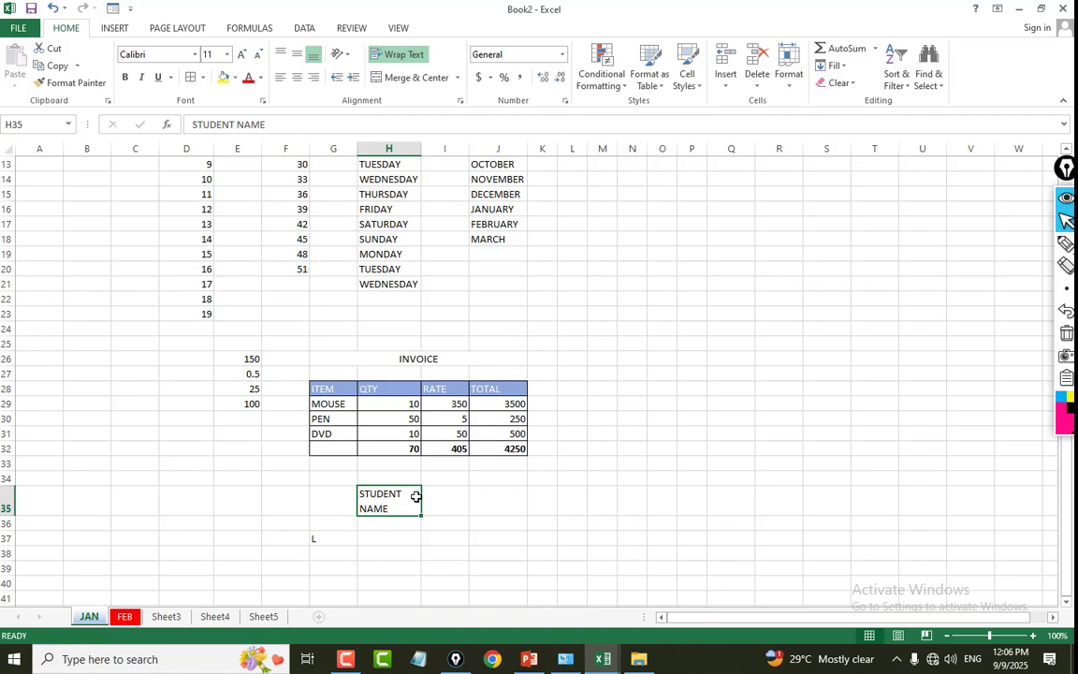
pyautogui.click(130, 445)
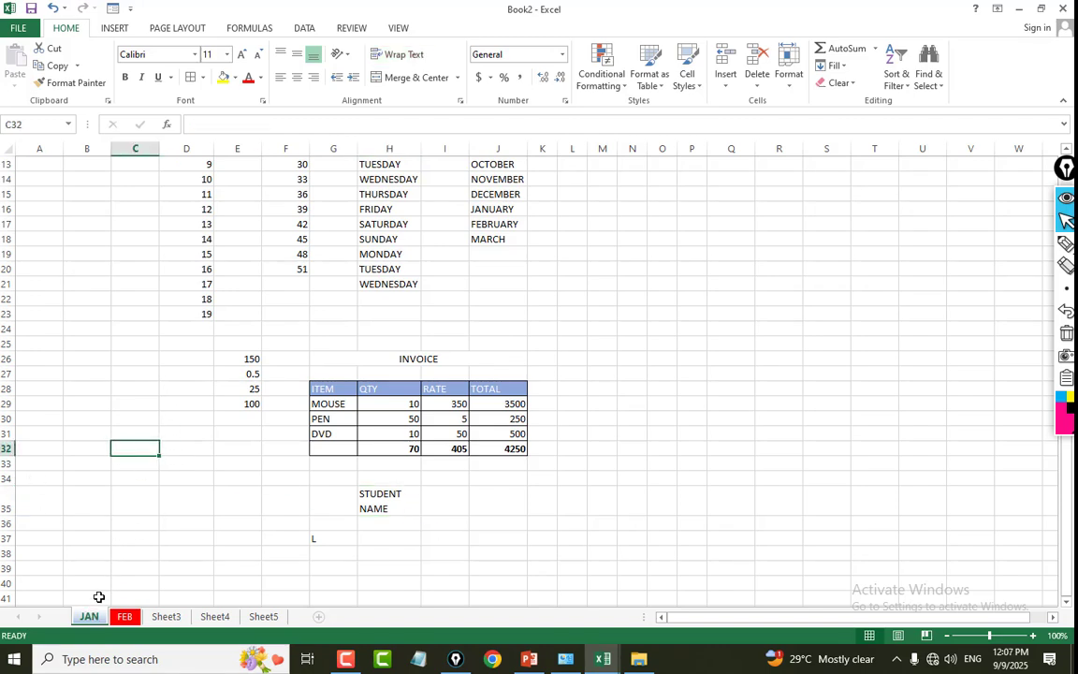
# Hide the Book2 workbook window and unhide Book2 again from the SUBTOTAL workbook.
pyautogui.moveTo(245, 405); pyautogui.dragTo(187, 419)
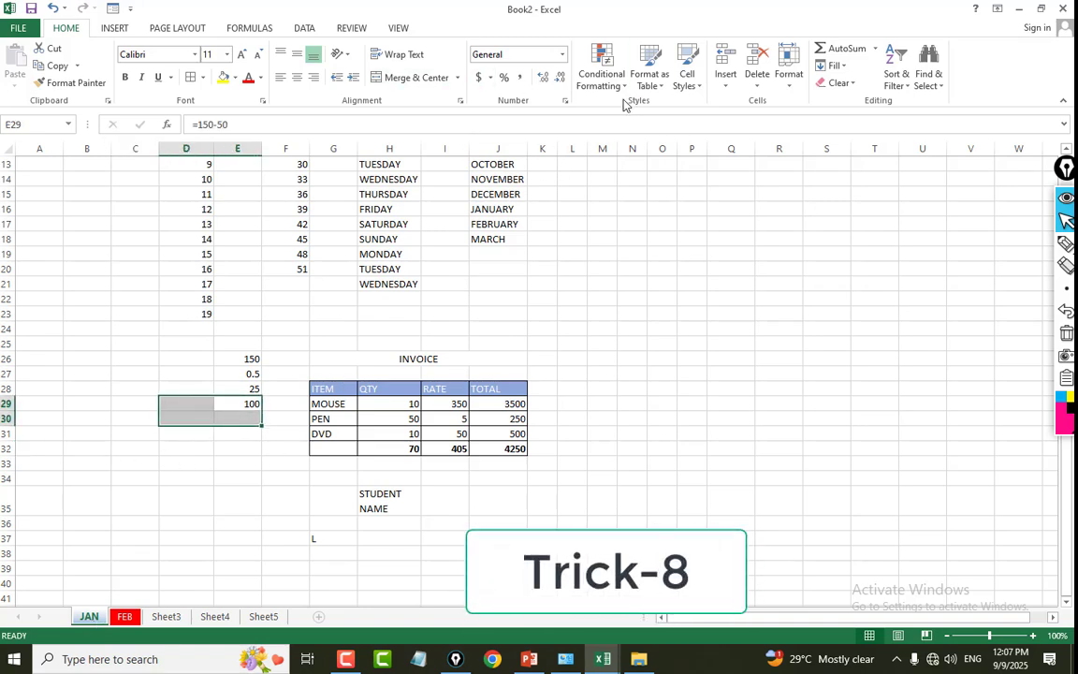
pyautogui.click(398, 28)
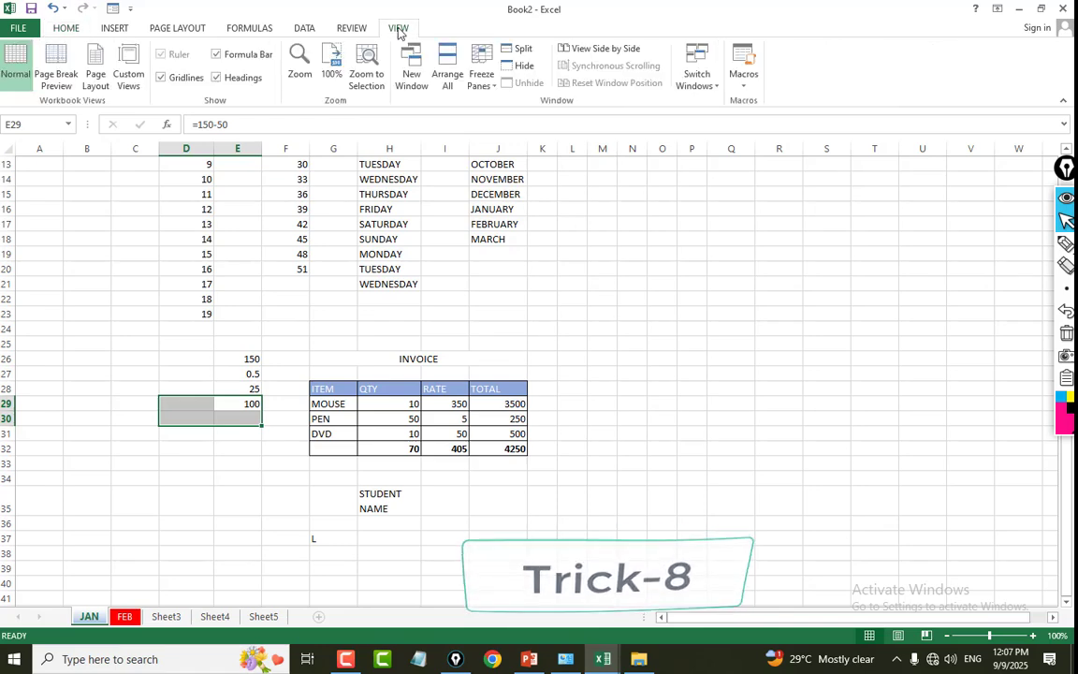
pyautogui.click(520, 66)
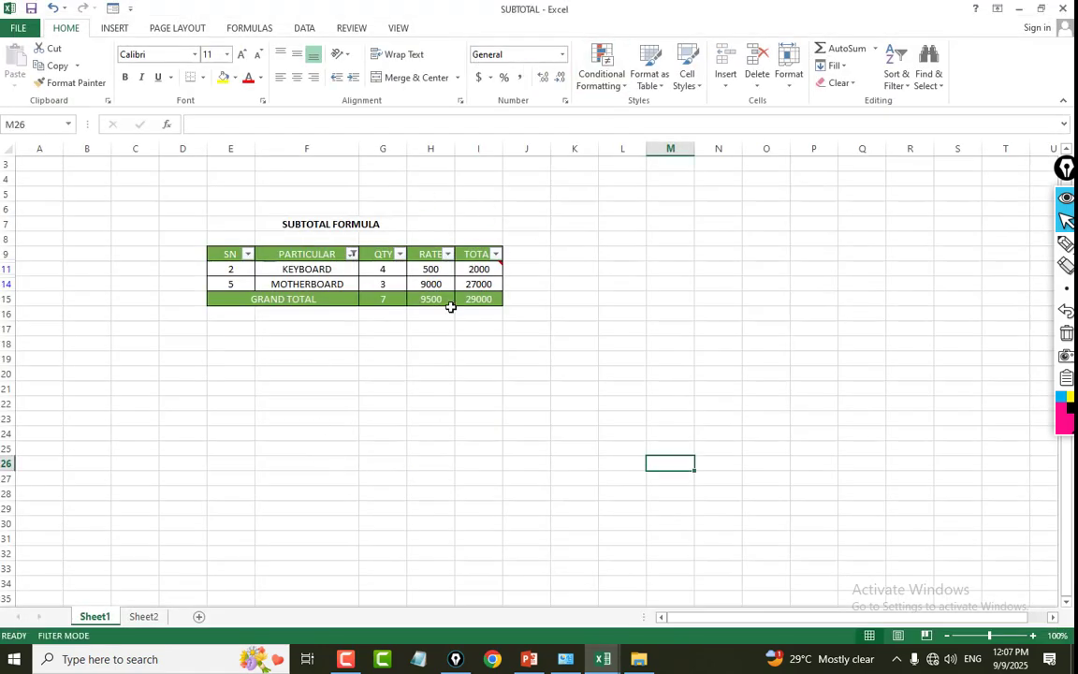
pyautogui.click(398, 29)
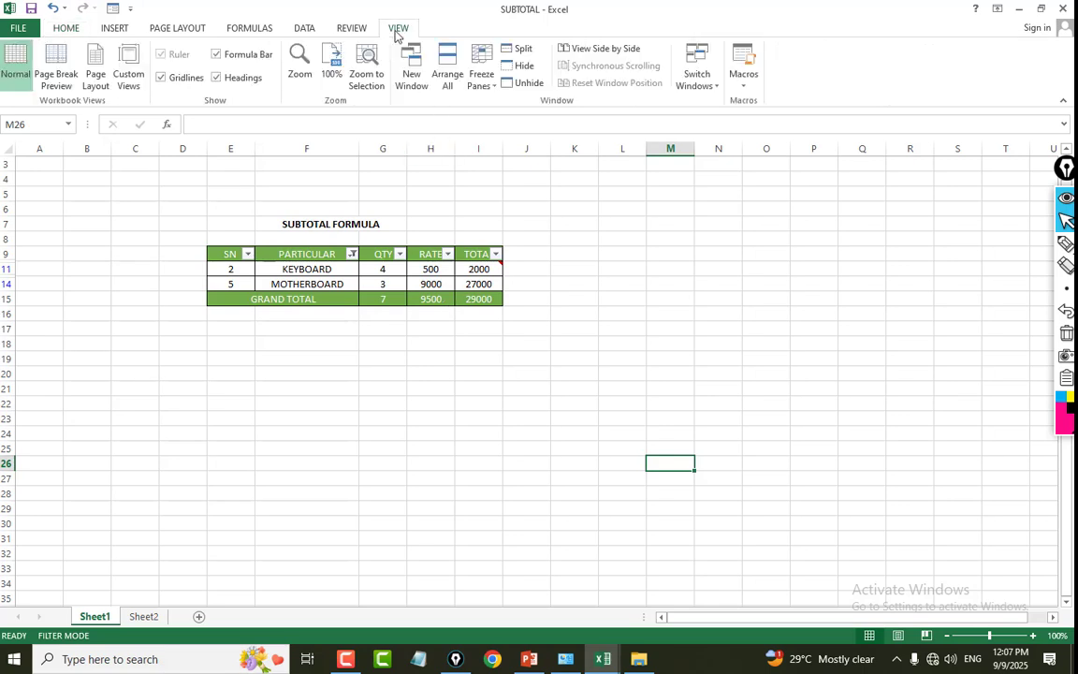
pyautogui.click(529, 83)
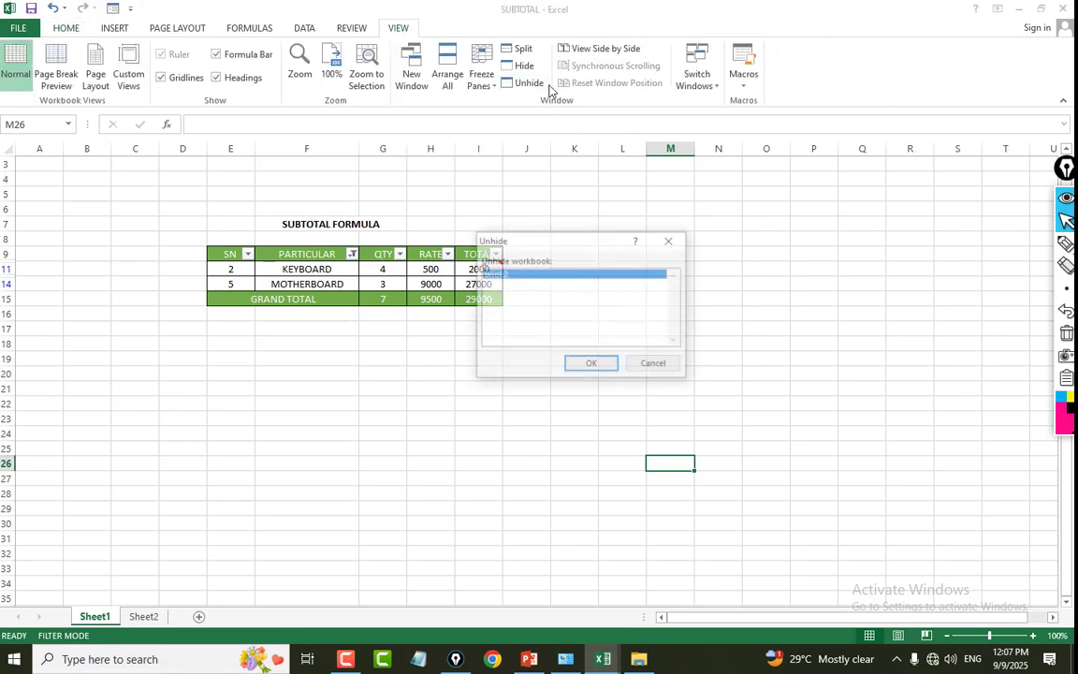
pyautogui.click(589, 363)
pyautogui.click(521, 405)
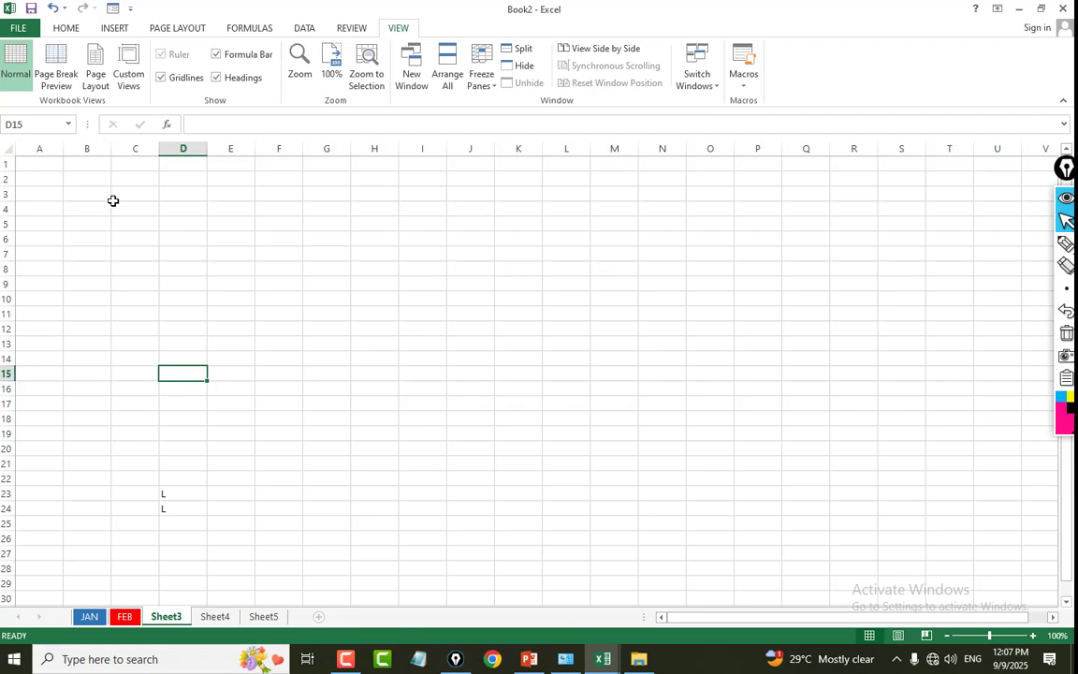
pyautogui.moveTo(39, 160); pyautogui.dragTo(109, 438)
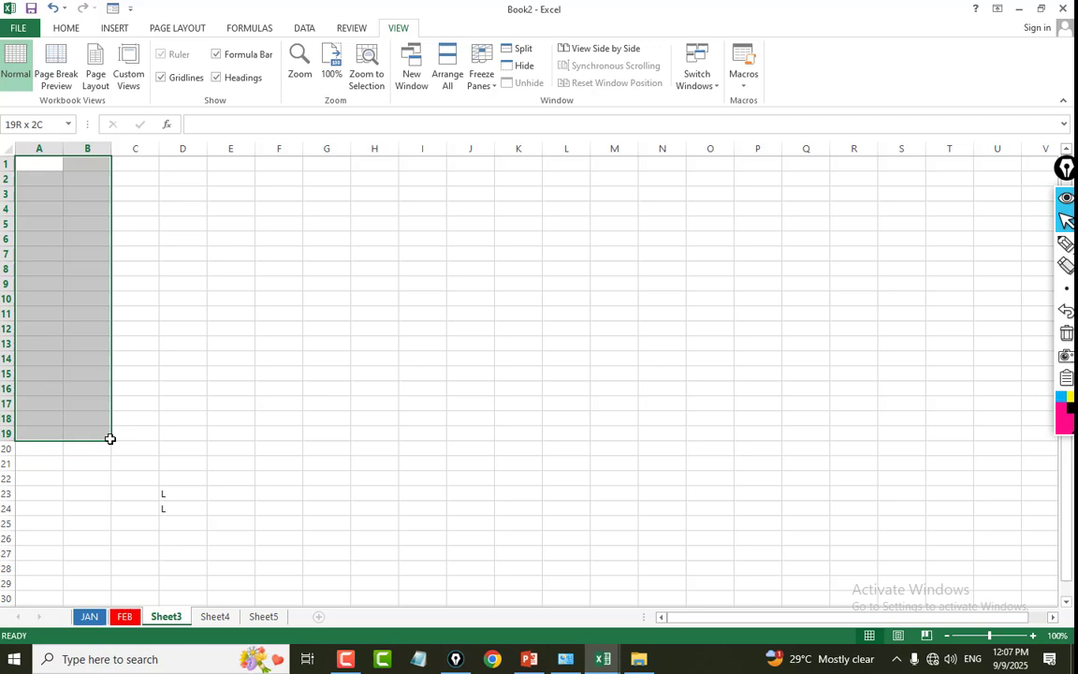
pyautogui.click(48, 171)
pyautogui.moveTo(44, 165); pyautogui.dragTo(79, 469)
pyautogui.moveTo(135, 166); pyautogui.dragTo(190, 465)
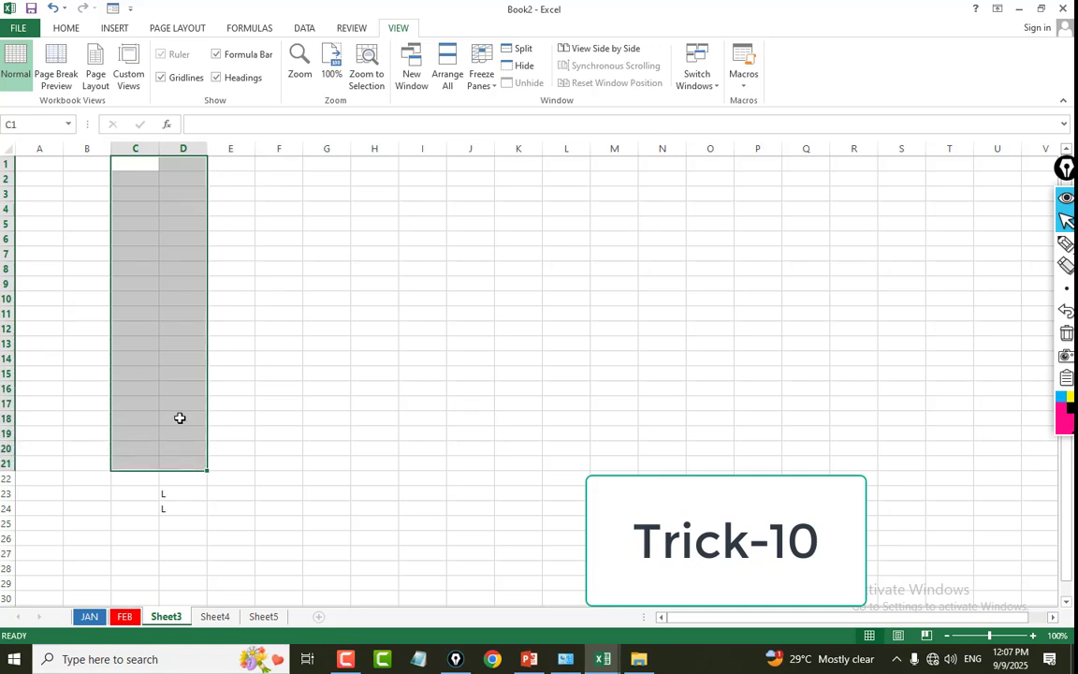
pyautogui.click(34, 161)
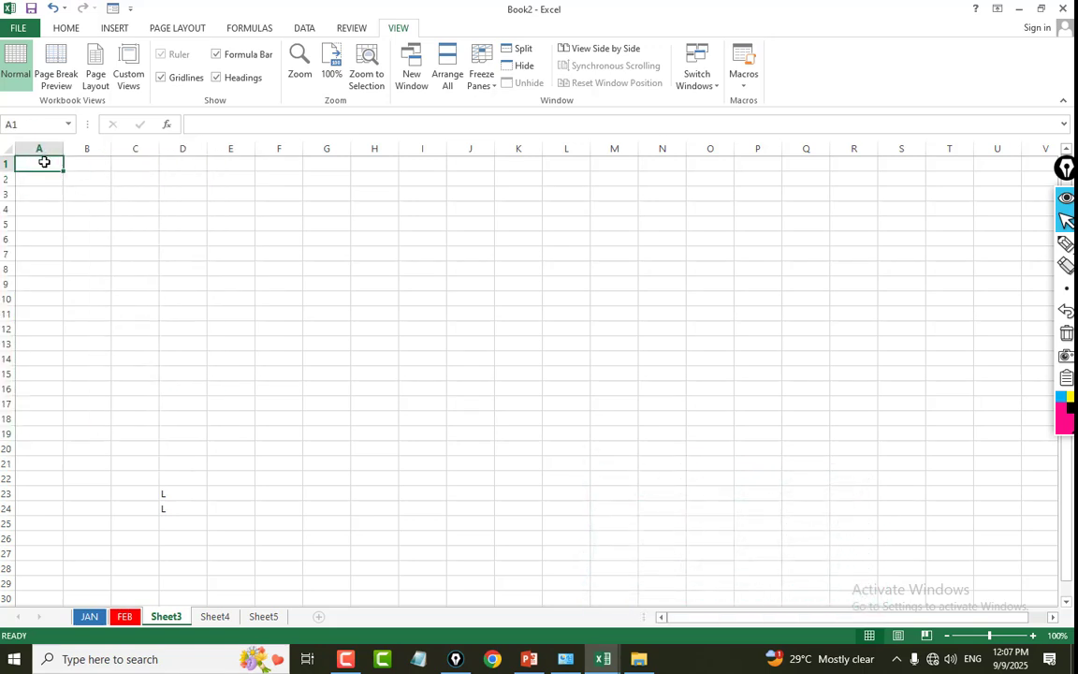
pyautogui.moveTo(44, 163); pyautogui.dragTo(105, 435)
pyautogui.click(34, 224)
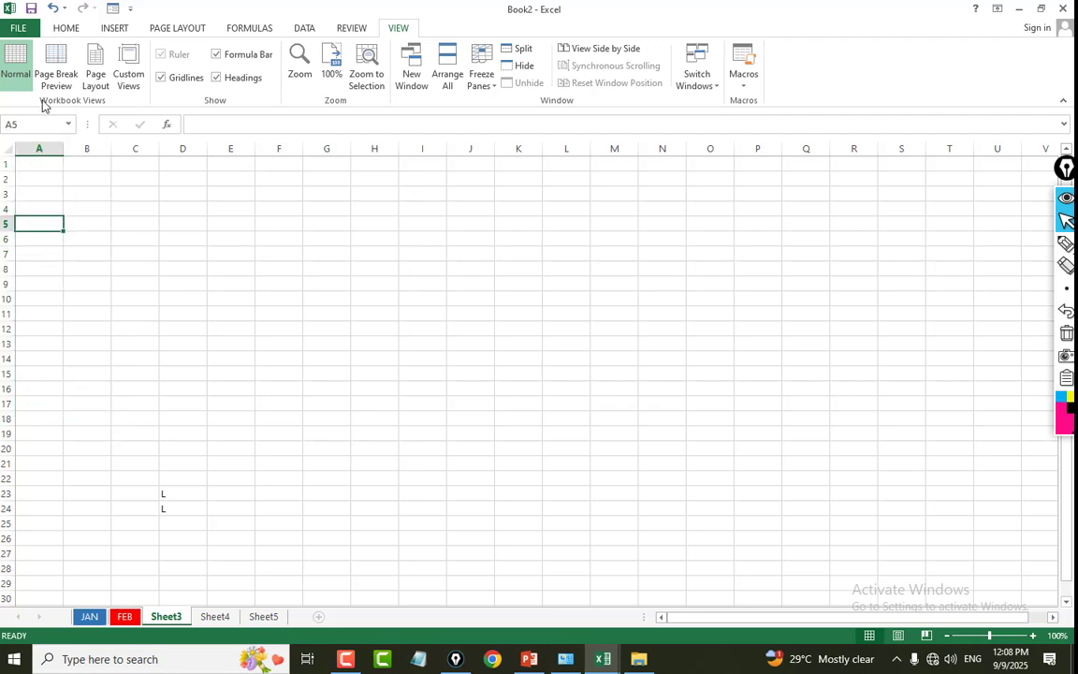
pyautogui.click(34, 194)
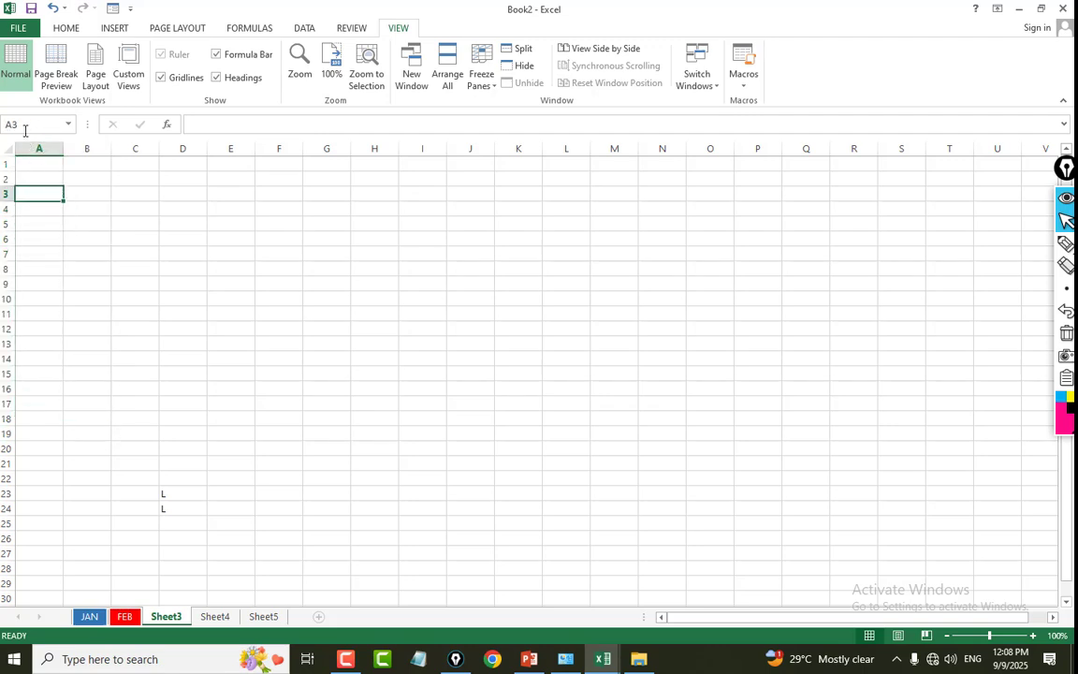
pyautogui.click(78, 282)
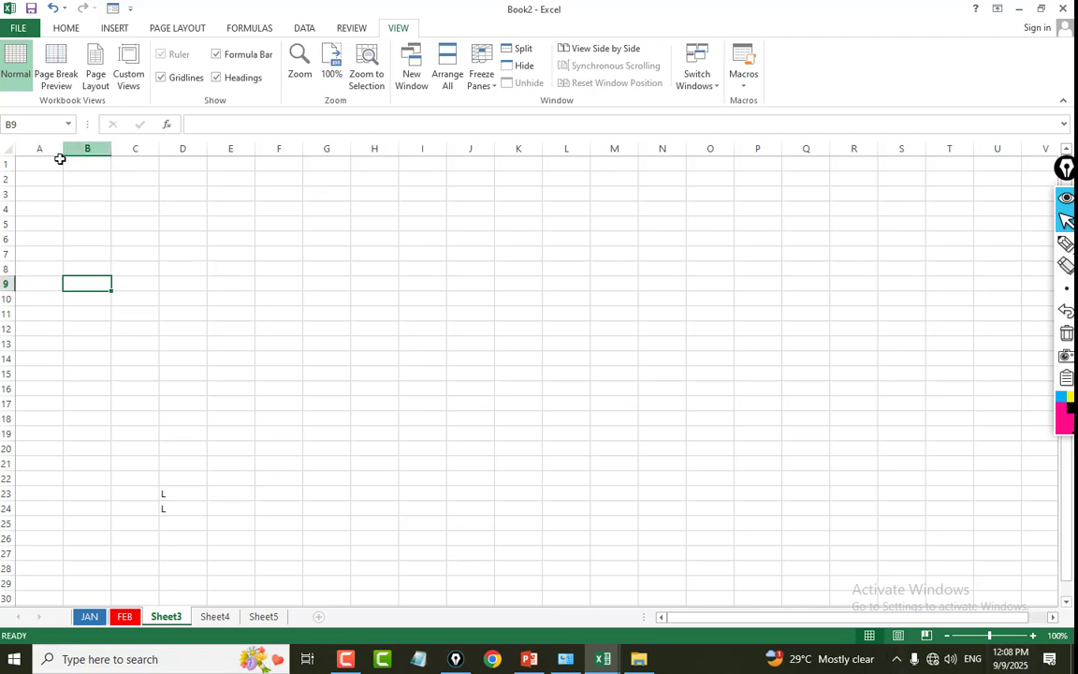
# Define the name A for the range A1:B18 on Sheet3 with workbook scope.
pyautogui.moveTo(58, 160); pyautogui.dragTo(103, 413)
pyautogui.rightClick(90, 296)
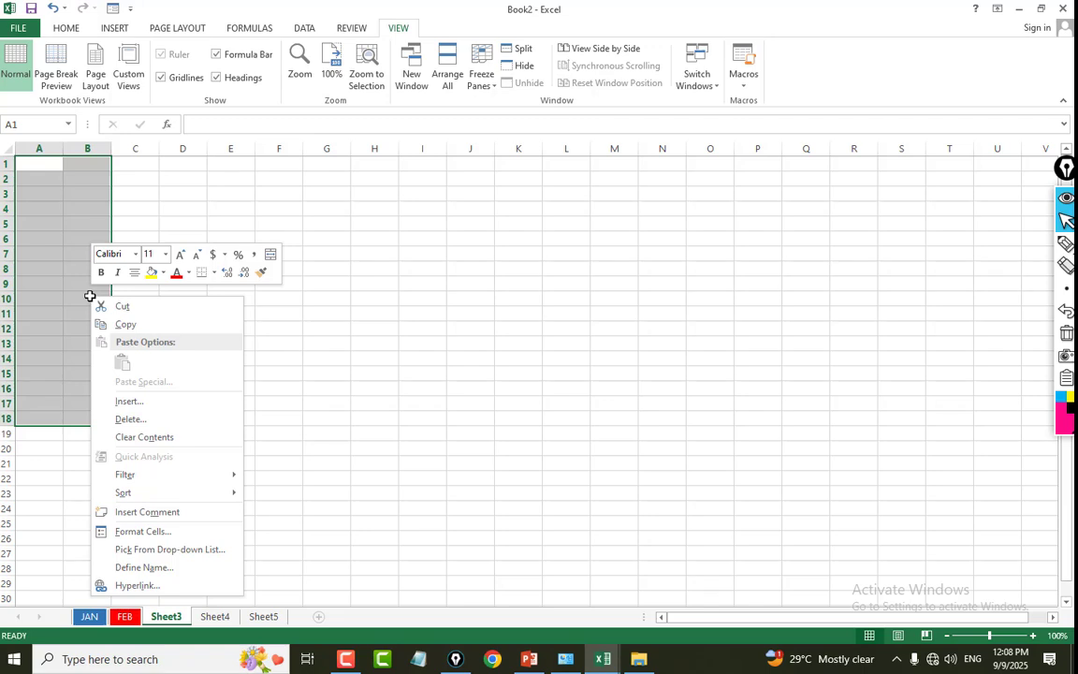
pyautogui.click(148, 567)
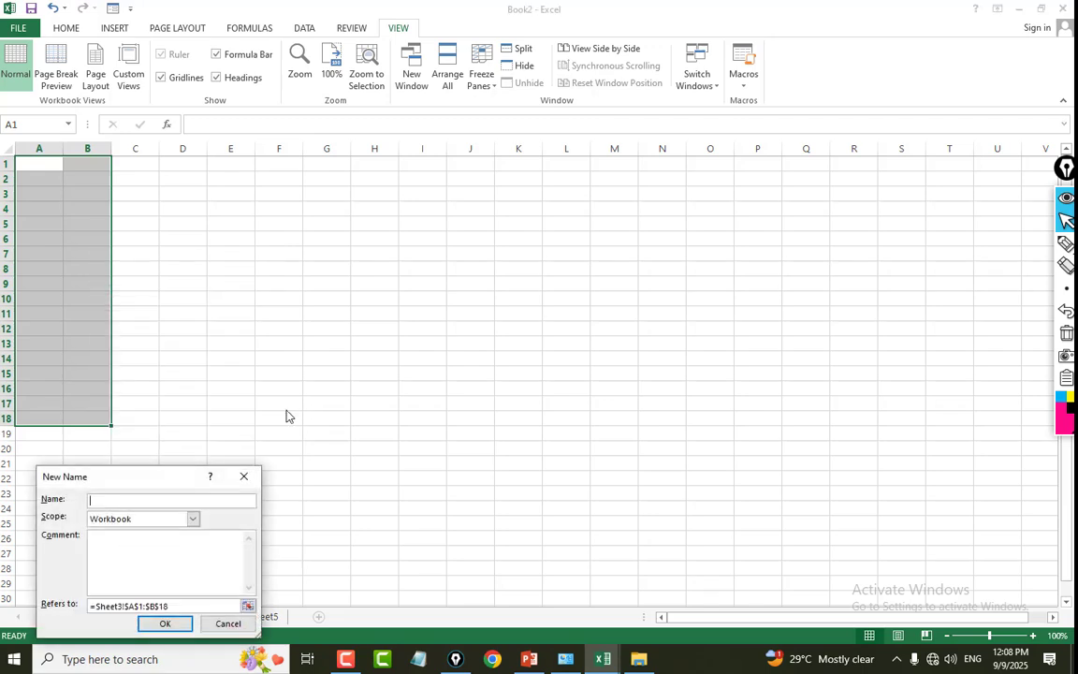
pyautogui.click(158, 503)
pyautogui.write('A')
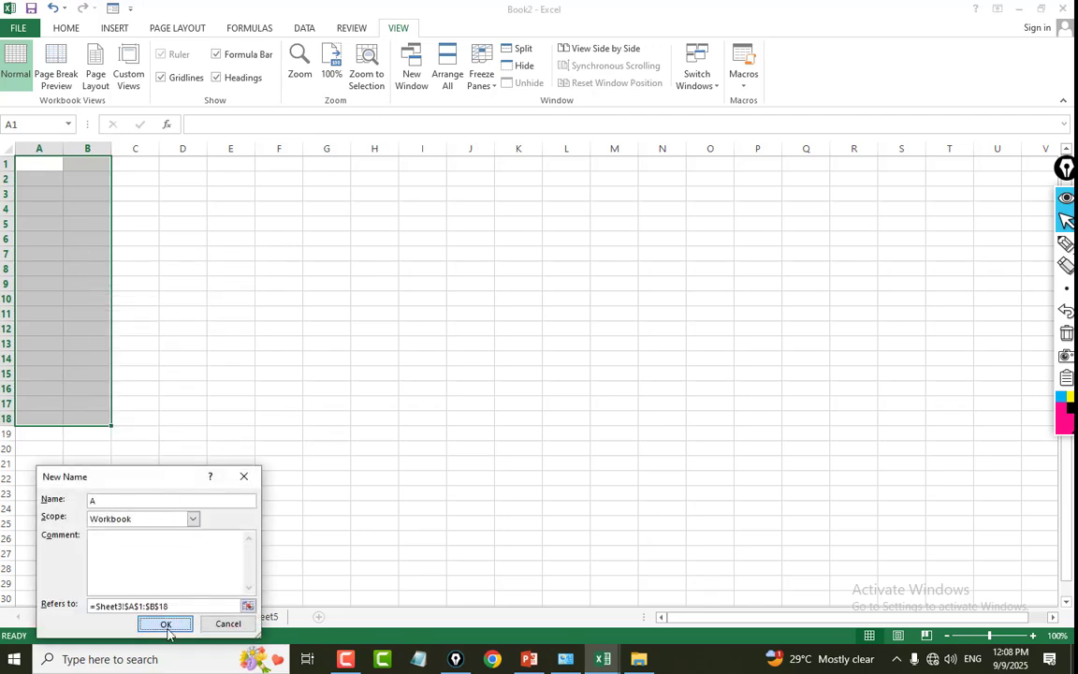
pyautogui.click(164, 623)
# Define the name B for the range C1:E18 on Sheet3 with workbook scope.
pyautogui.moveTo(131, 165); pyautogui.dragTo(214, 413)
pyautogui.rightClick(215, 305)
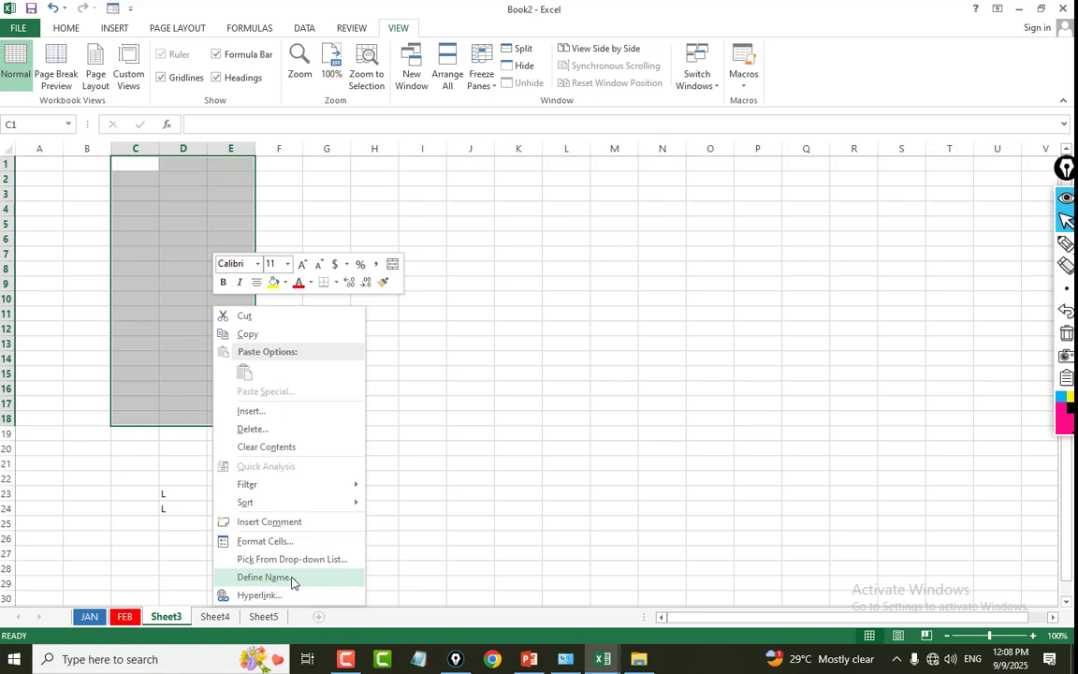
pyautogui.click(325, 578)
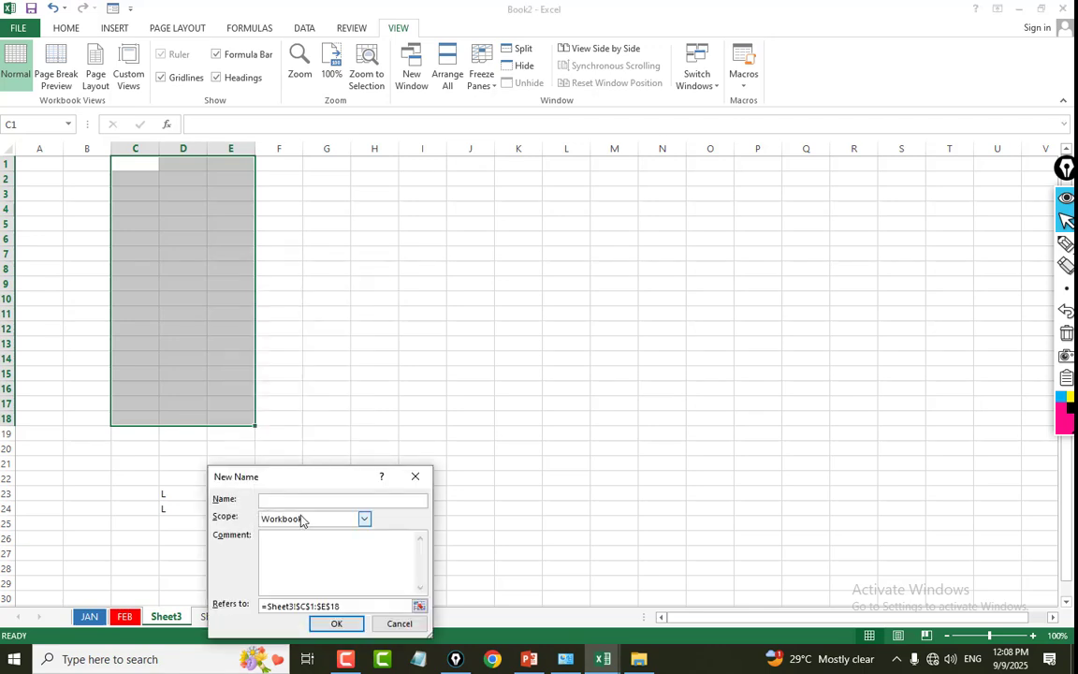
pyautogui.write('B')
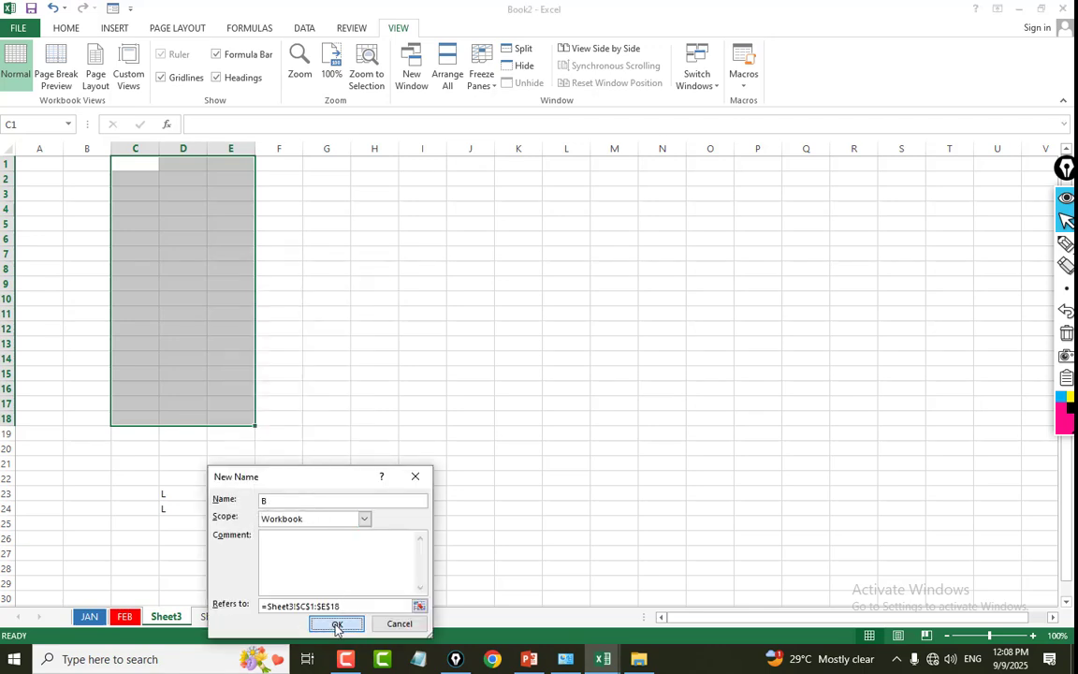
pyautogui.click(336, 623)
pyautogui.click(314, 316)
# Enter 45, 21, 2, 12, 1, an empty cell, 214, 12 and 21 down column A from A2.
pyautogui.click(52, 182)
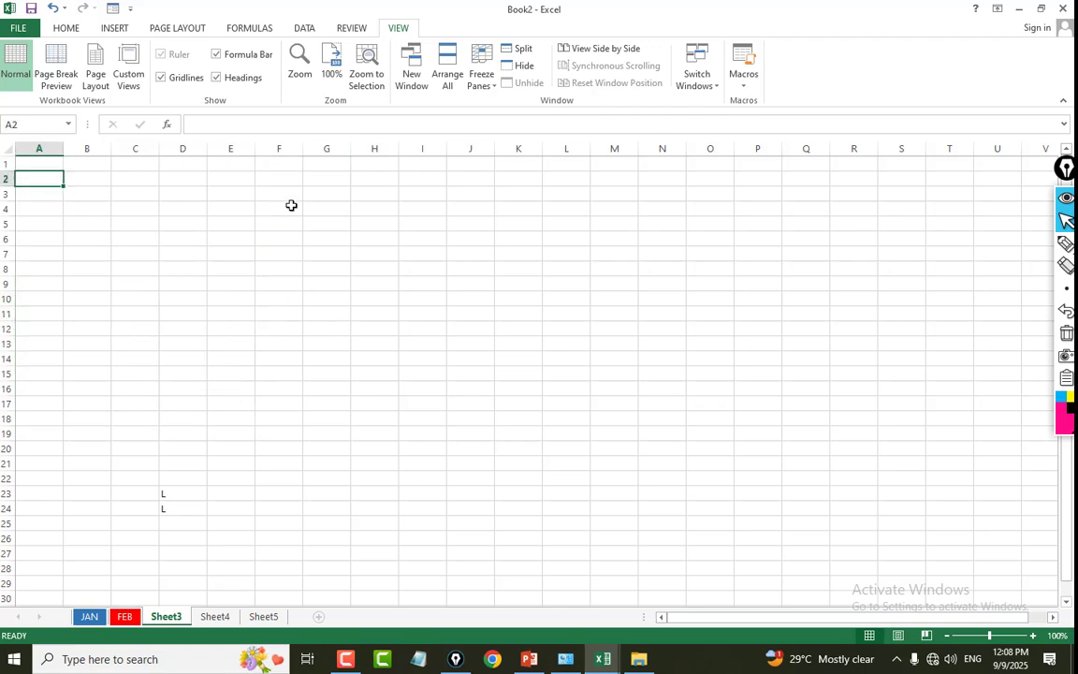
pyautogui.write('45 21 2 12 1  214 12 21')
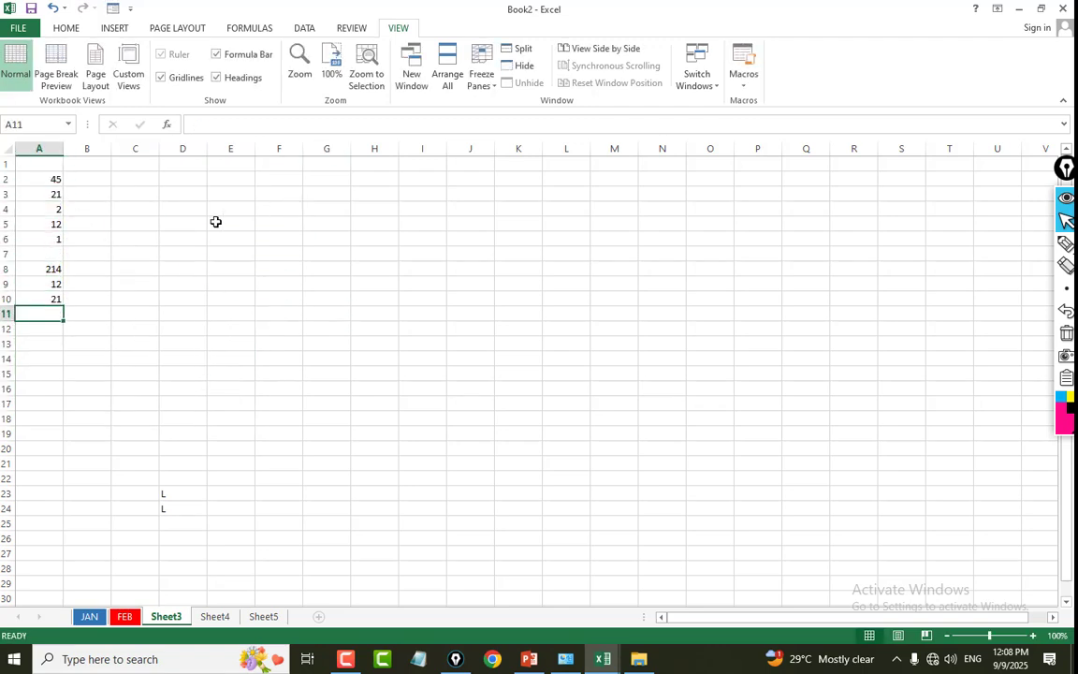
# Enter 425, 425, 4, 24, 25, 452, 4, 25 and 4 down column C from C3.
pyautogui.click(138, 193)
pyautogui.write('425 425 4 24 25 452 4 25 4')
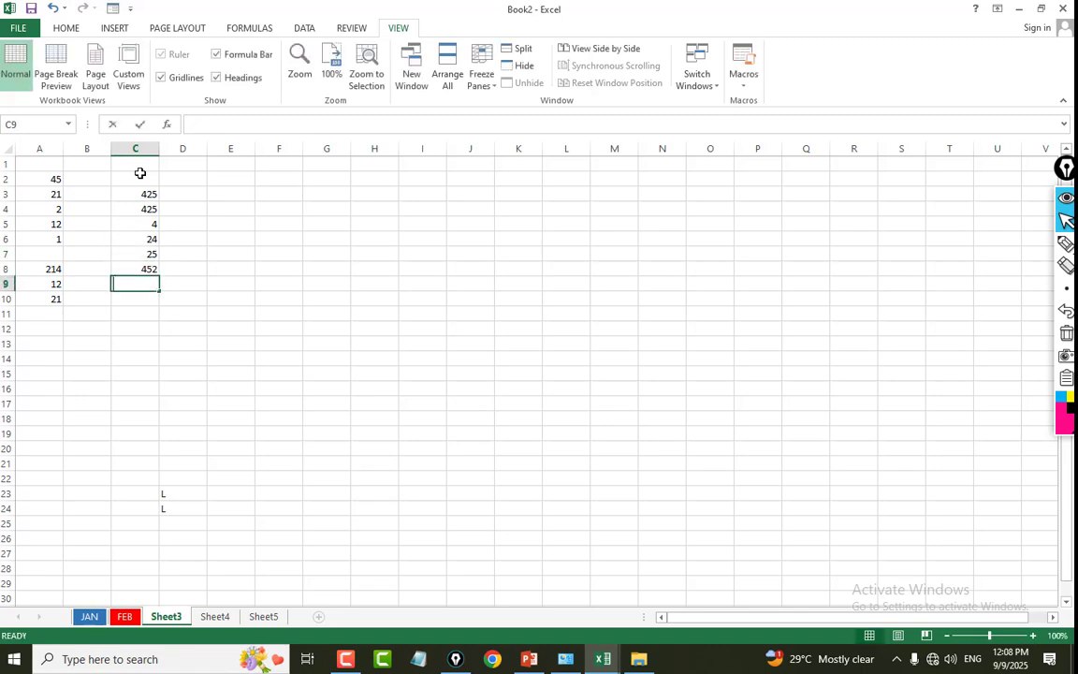
pyautogui.click(281, 278)
pyautogui.moveTo(68, 174); pyautogui.dragTo(75, 254)
pyautogui.click(187, 255)
# Total both named ranges in cell B19 with the formula =SUM(A,B).
pyautogui.click(104, 433)
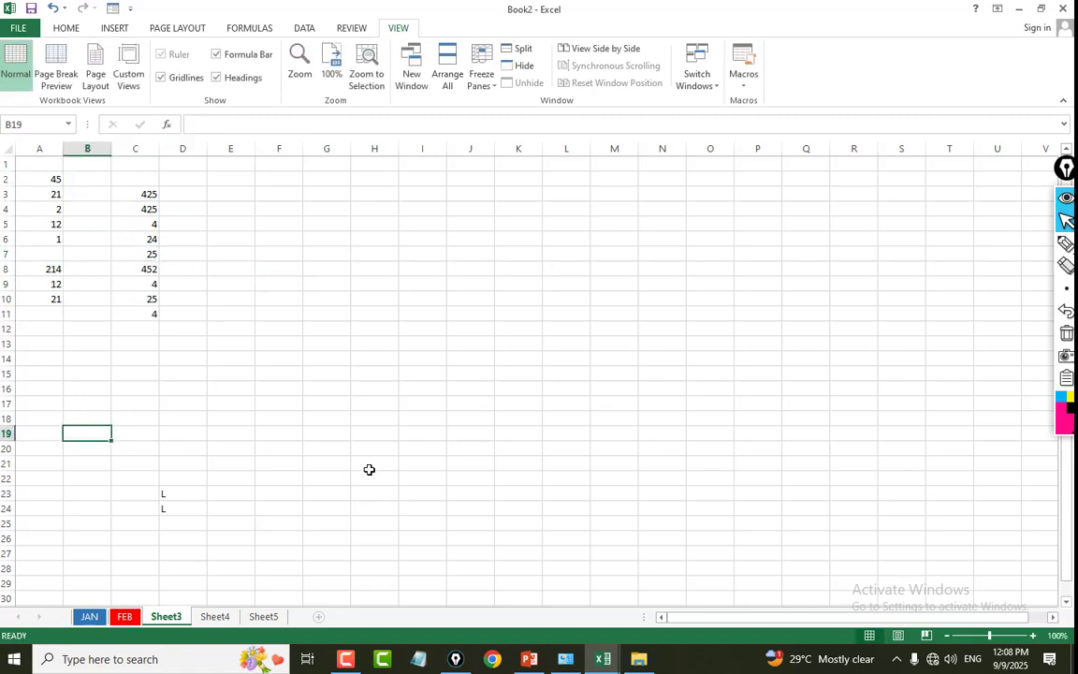
pyautogui.write('=')
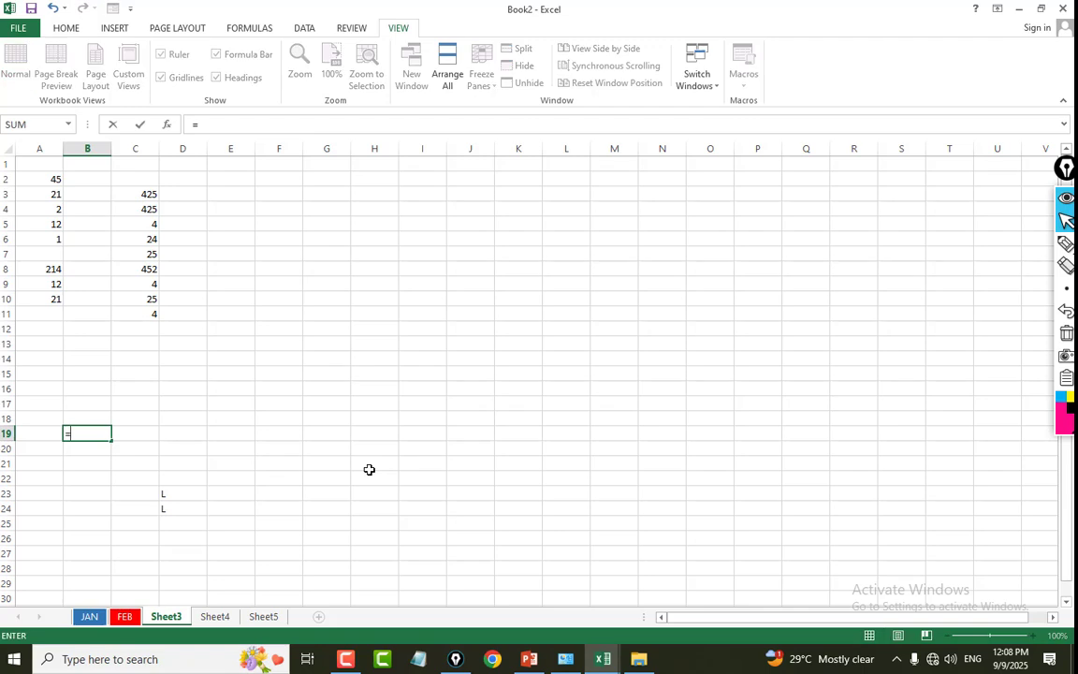
pyautogui.write('SUM(')
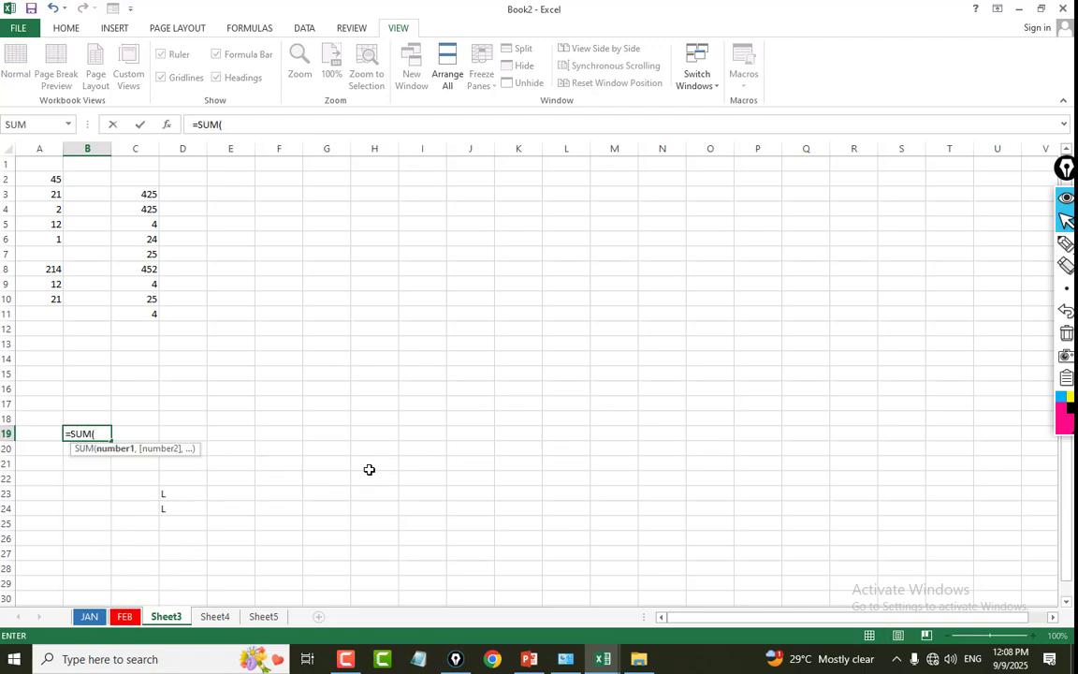
pyautogui.write('A,B')
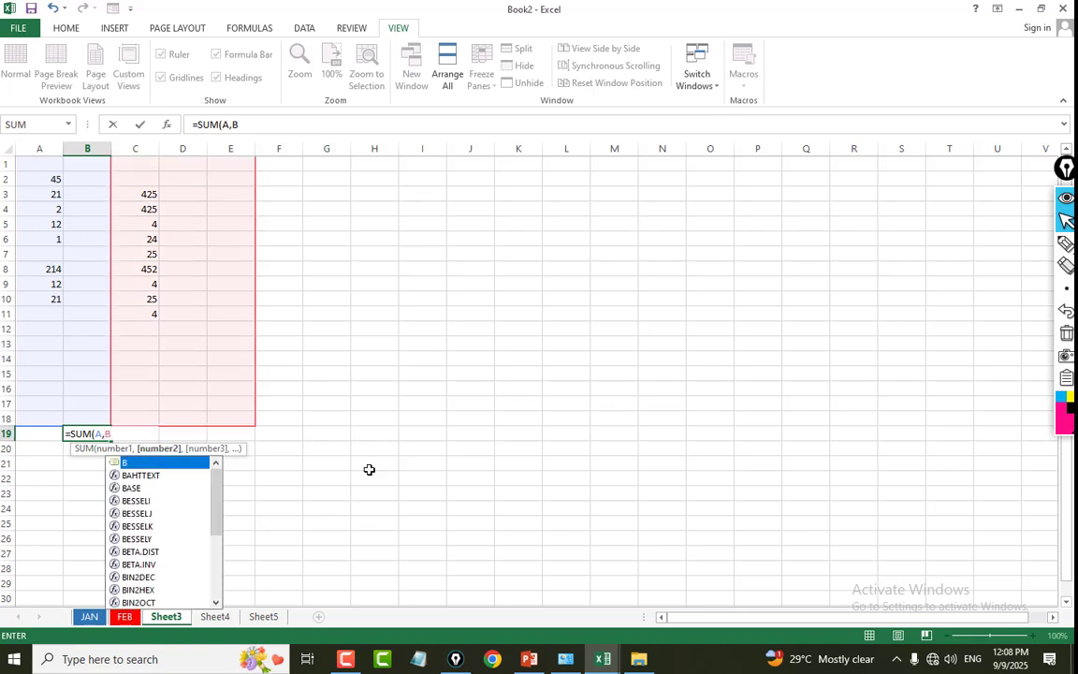
pyautogui.write(')')
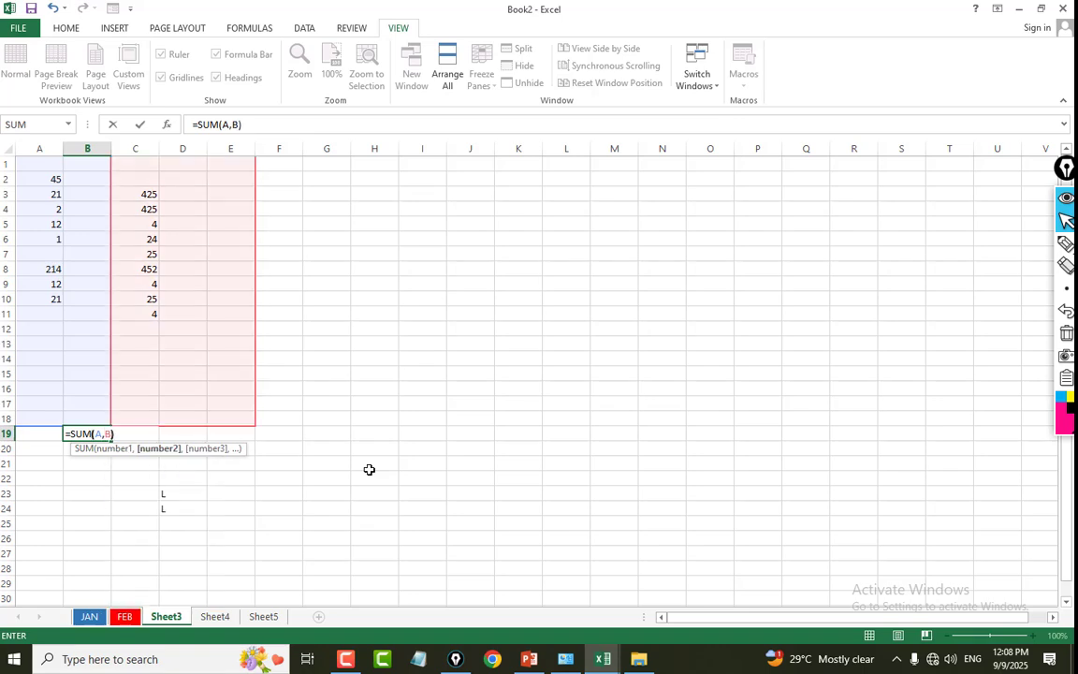
pyautogui.press('Return')
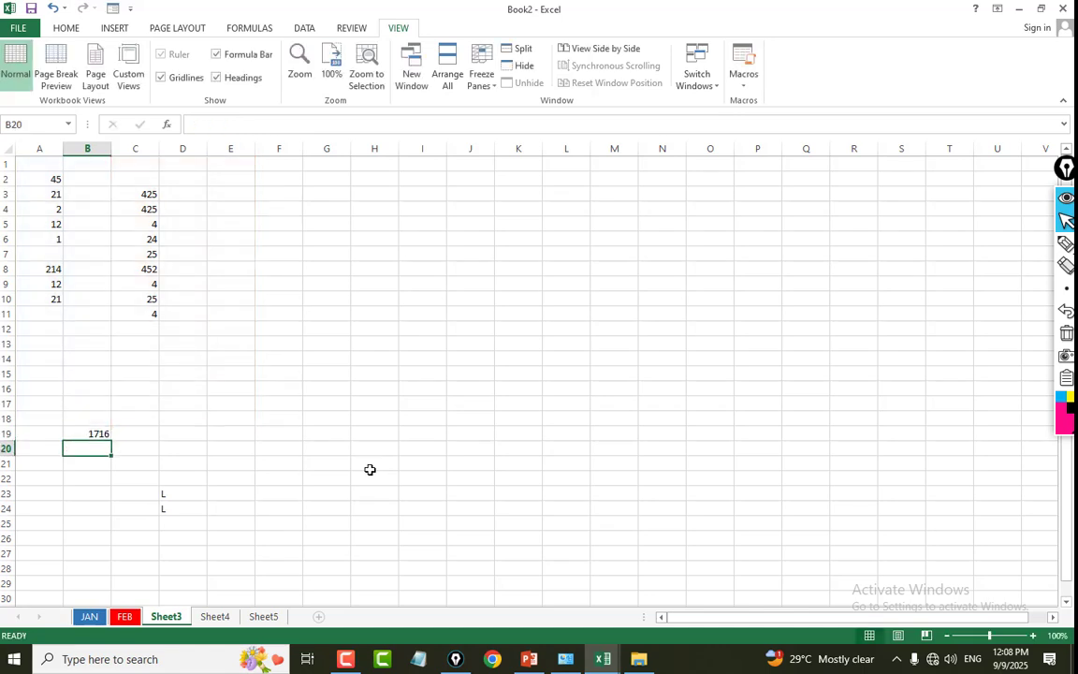
# Examine the formula in B19 and compare its total with the sum of the numbers in columns A and C.
pyautogui.click(84, 431)
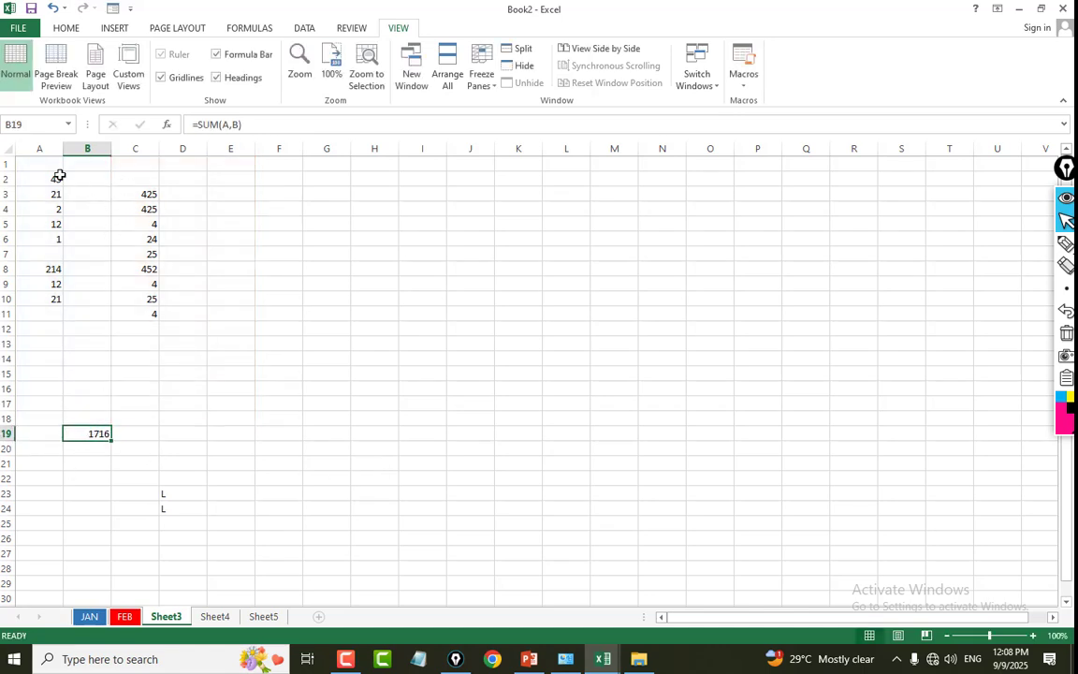
pyautogui.moveTo(58, 176); pyautogui.dragTo(192, 329)
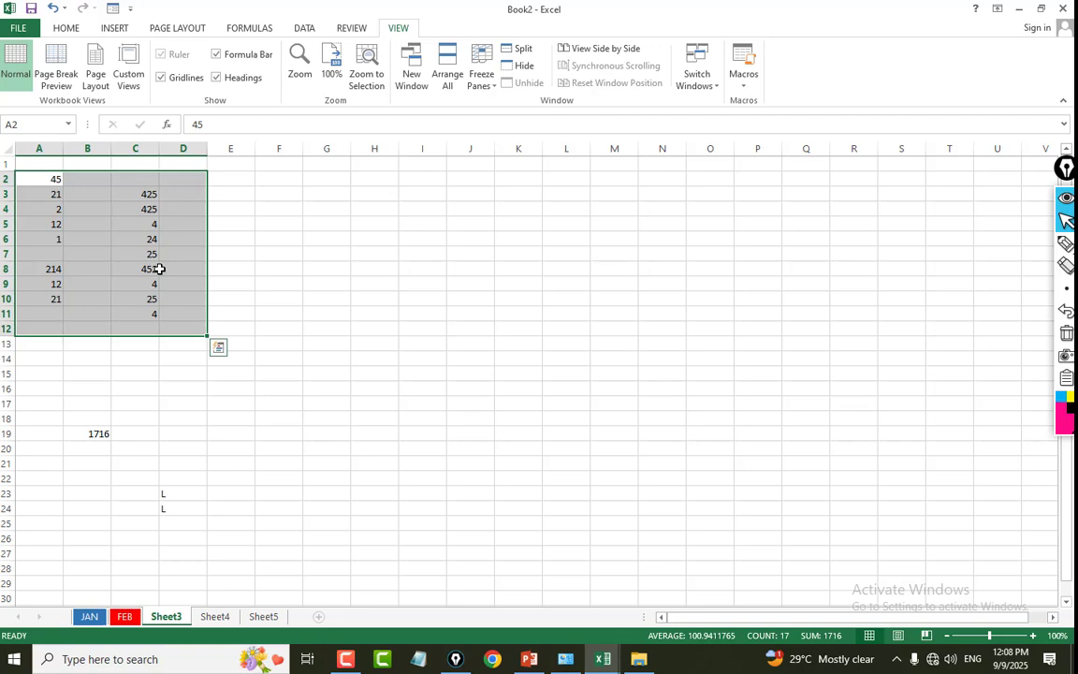
pyautogui.click(223, 360)
pyautogui.click(89, 418)
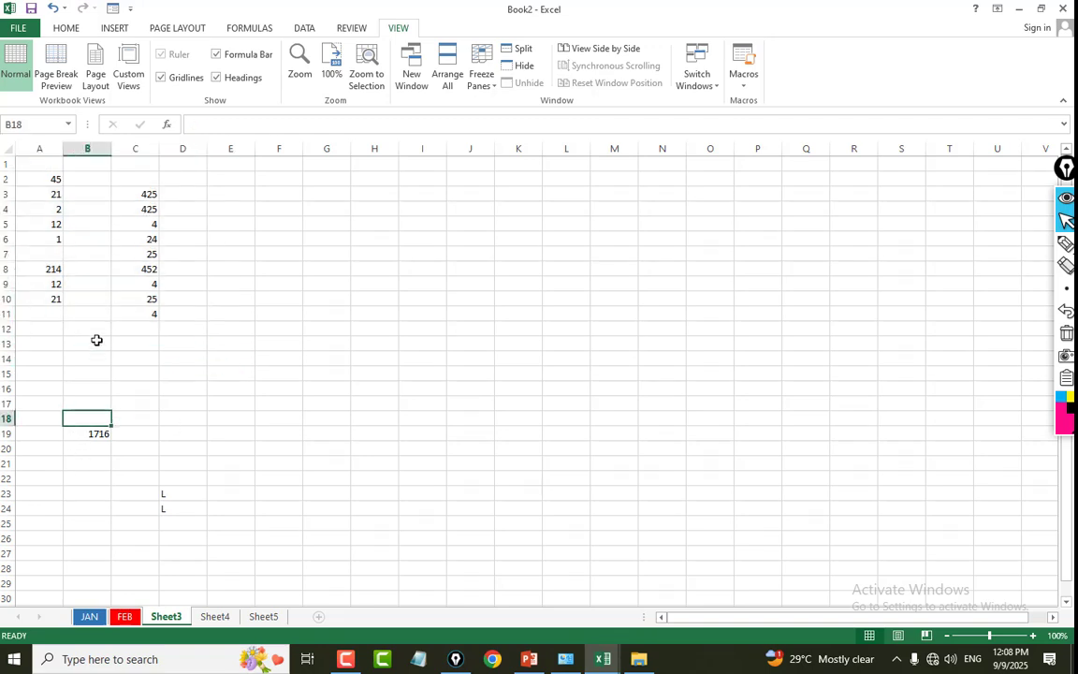
pyautogui.click(89, 298)
pyautogui.click(86, 447)
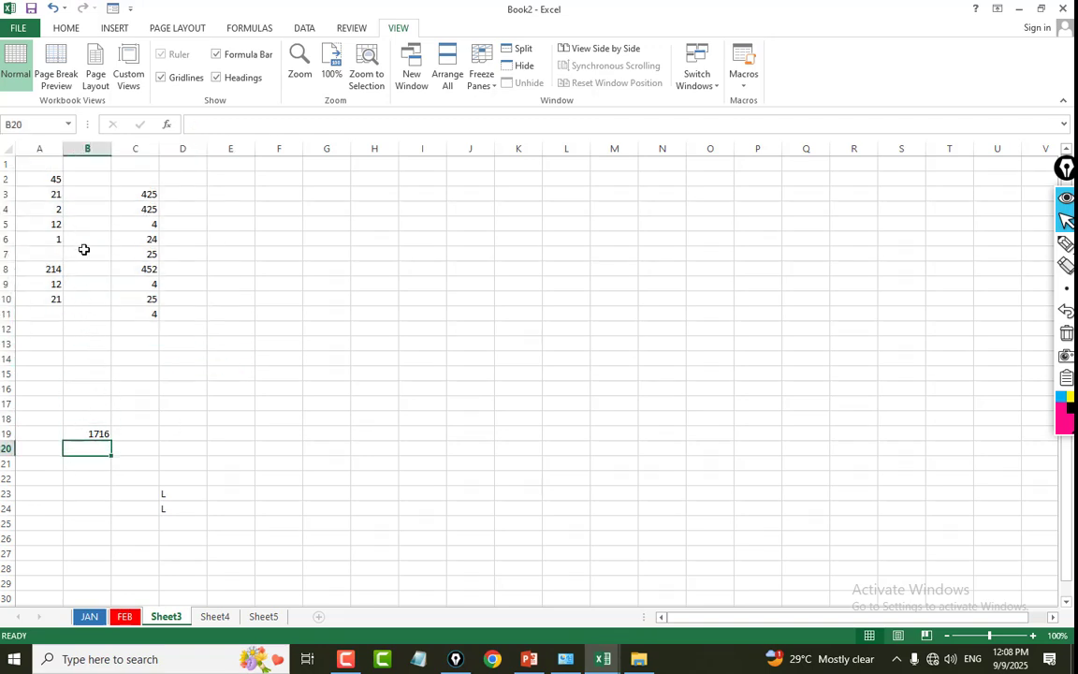
pyautogui.moveTo(81, 197); pyautogui.dragTo(144, 334)
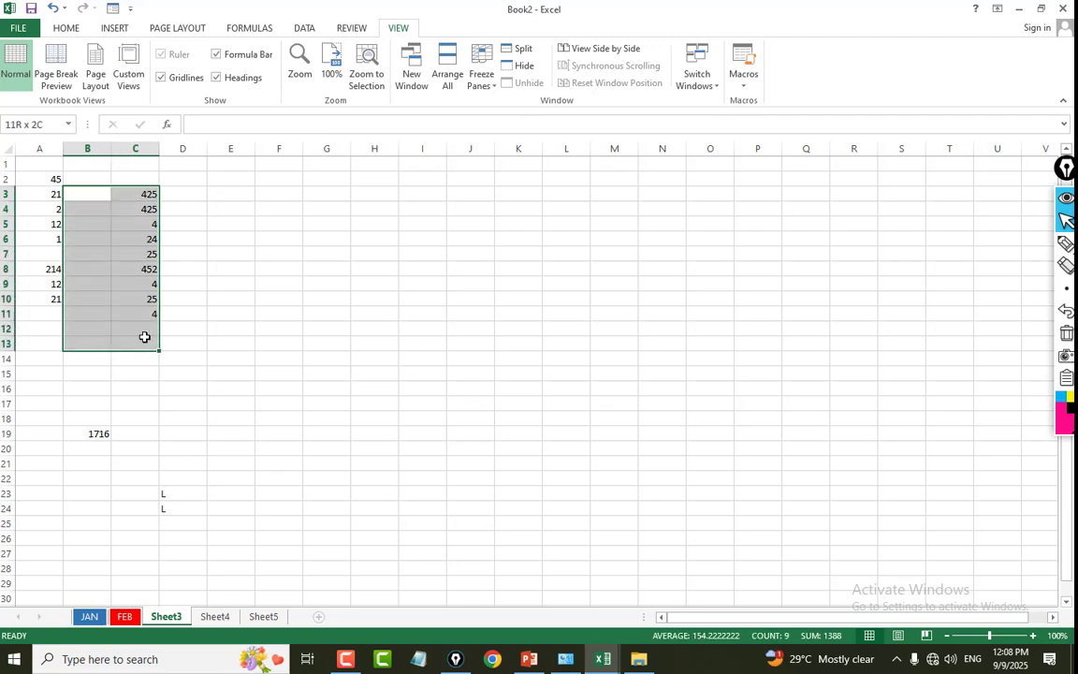
pyautogui.click(187, 341)
pyautogui.moveTo(89, 207); pyautogui.dragTo(147, 365)
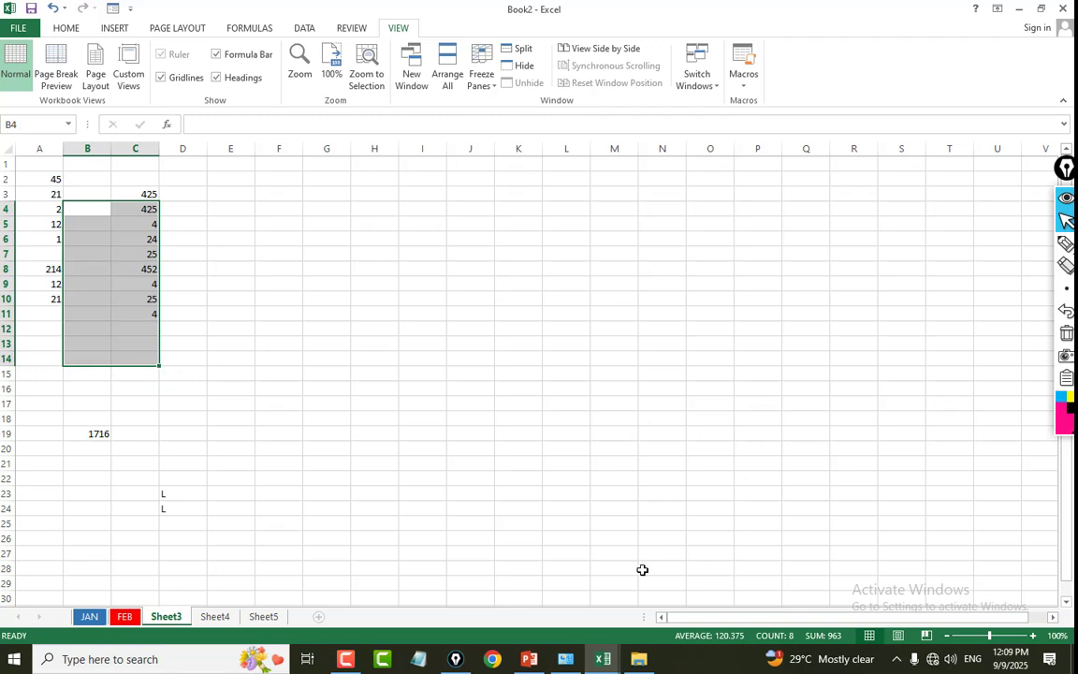
# Switch from Book2 to another open Excel workbook.
pyautogui.click(602, 657)
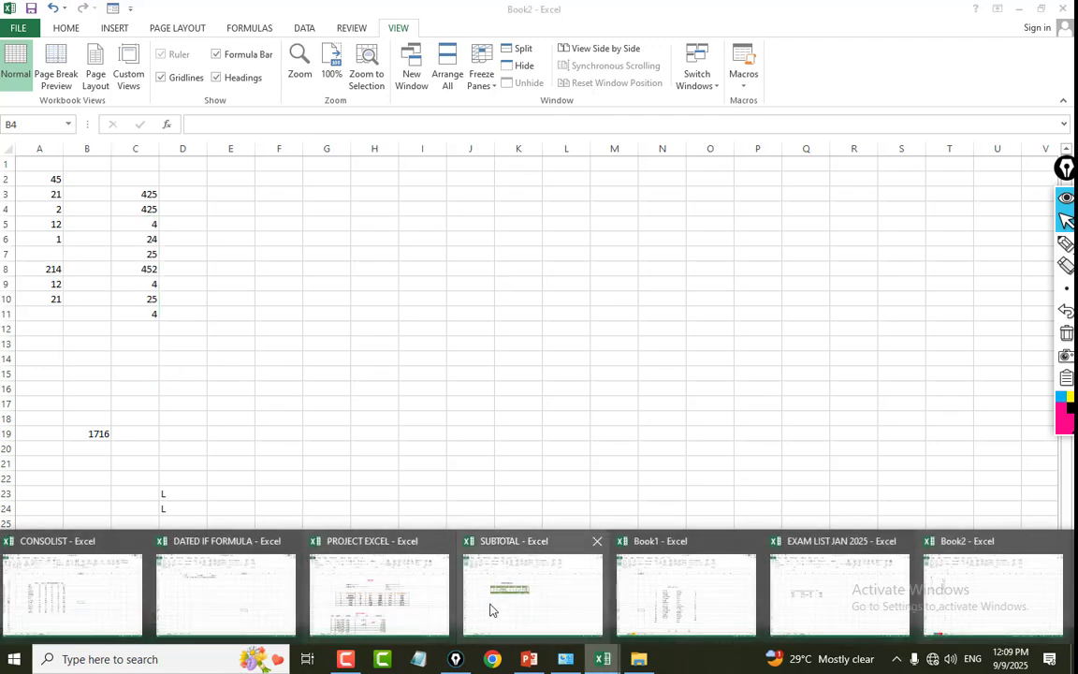
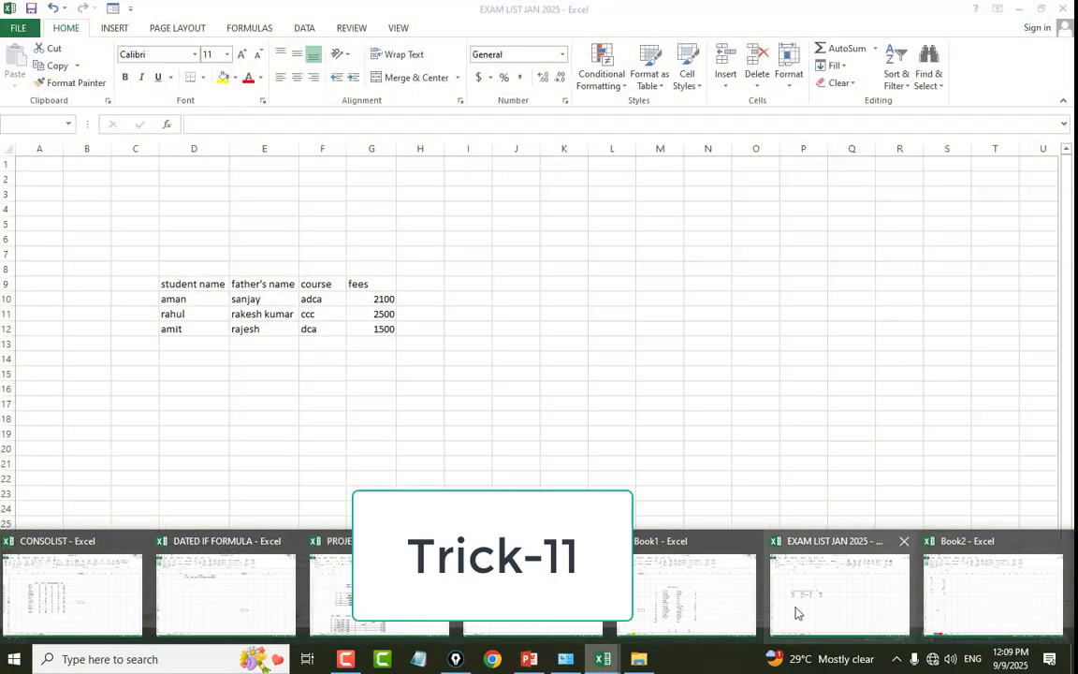
# Switch to the EXAM LIST JAN 2025 workbook and display the student list on Sheet1.
pyautogui.click(796, 603)
pyautogui.click(94, 616)
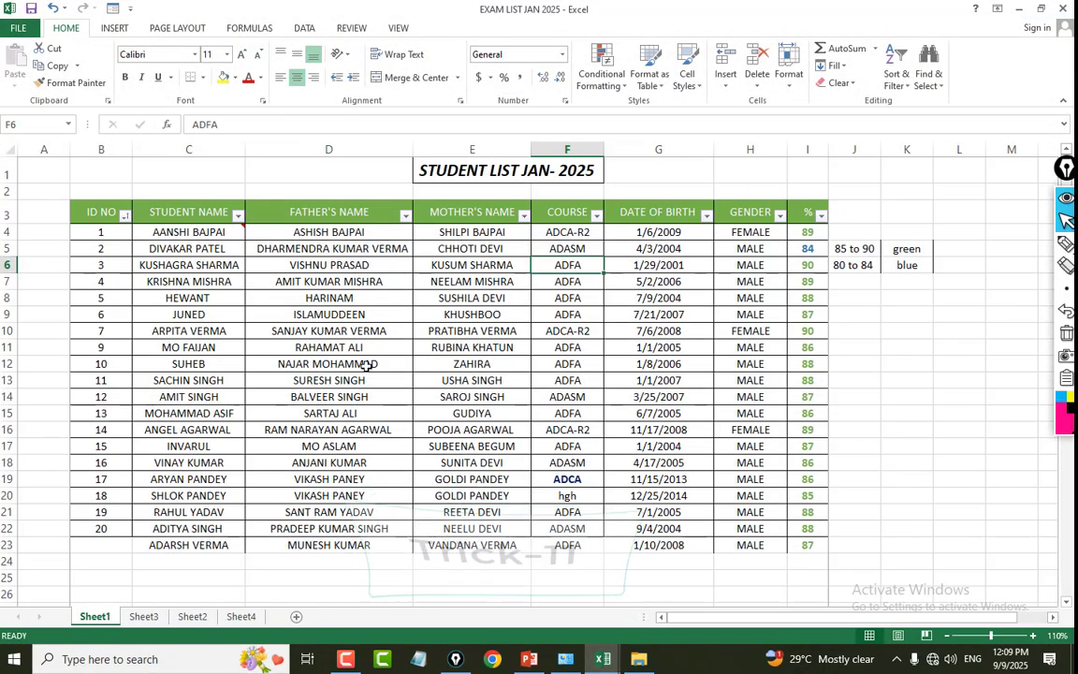
pyautogui.press('Right')
pyautogui.press('Right')
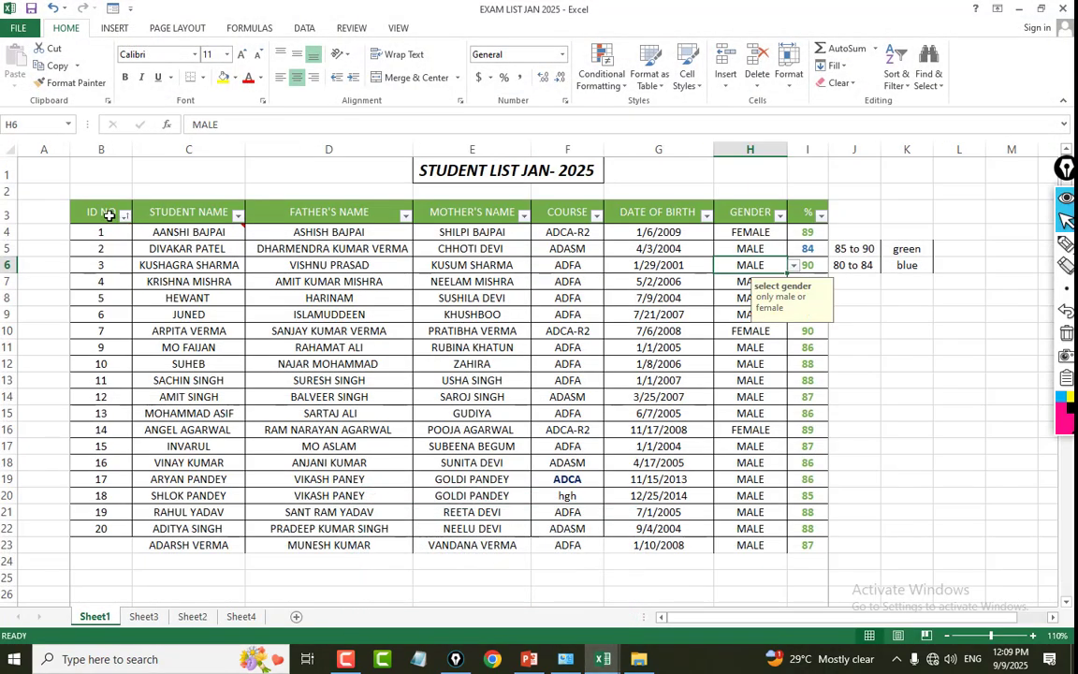
# Examine the student list's column headings and records, from the ID number to the gender column.
pyautogui.moveTo(109, 215); pyautogui.dragTo(765, 479)
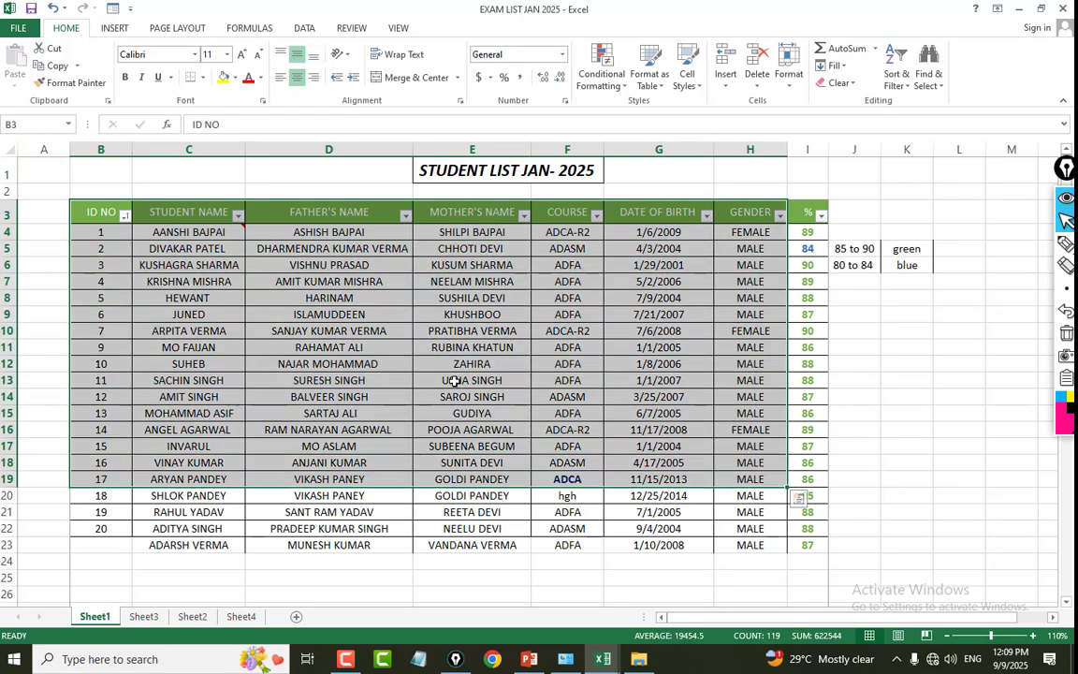
pyautogui.click(125, 216)
pyautogui.click(240, 218)
pyautogui.click(218, 221)
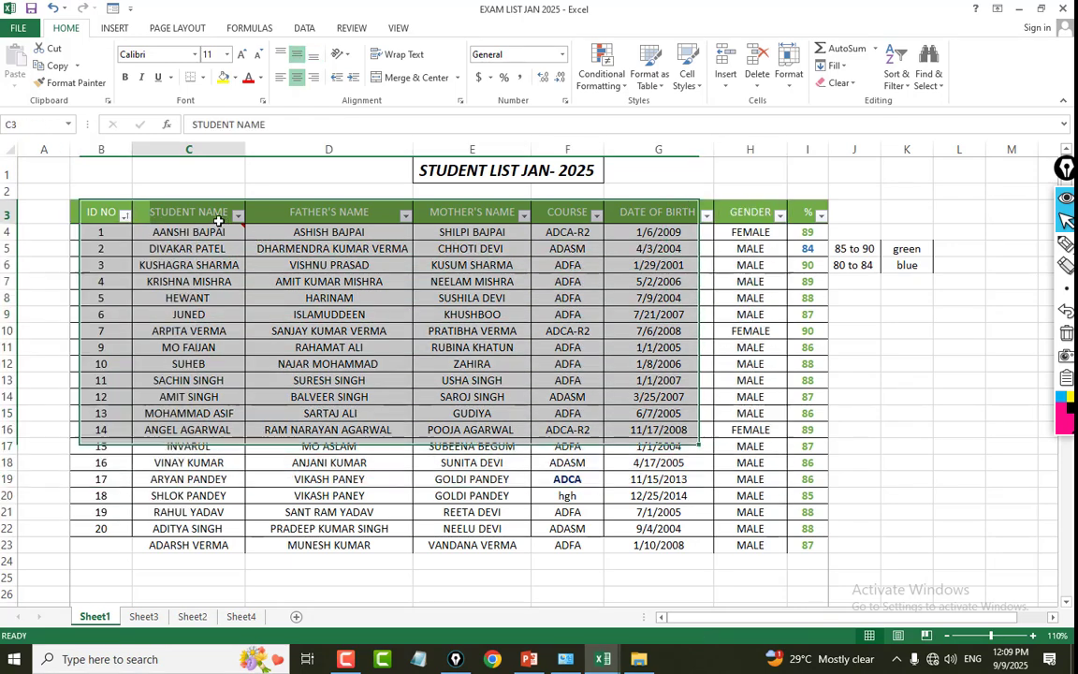
pyautogui.click(344, 265)
pyautogui.click(337, 233)
pyautogui.click(493, 265)
pyautogui.click(591, 241)
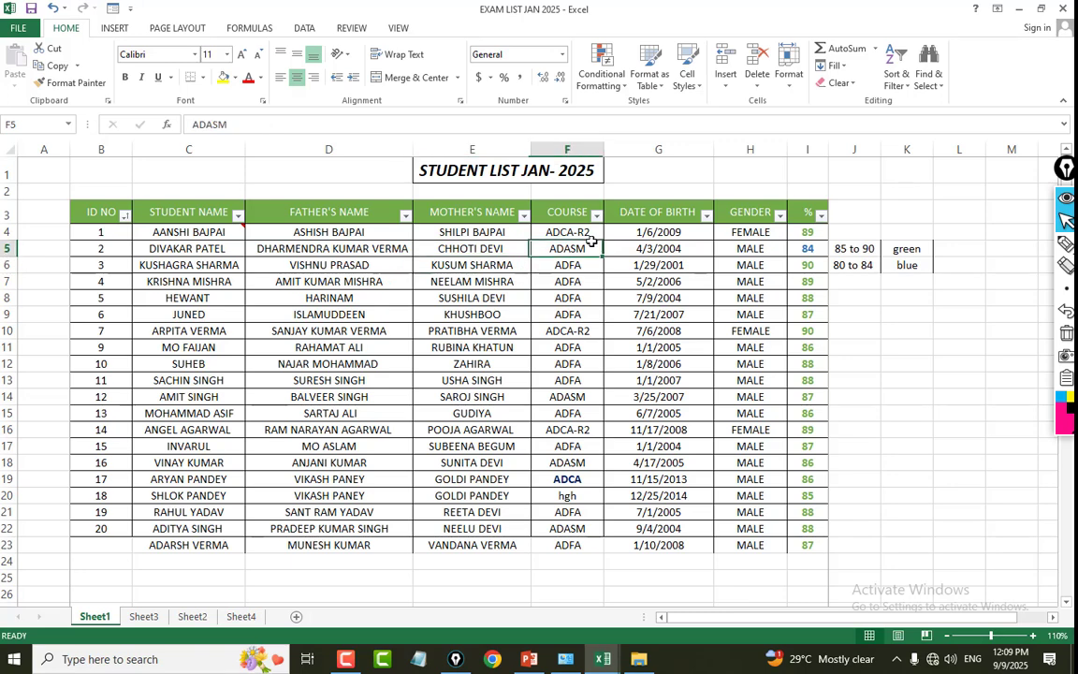
pyautogui.click(442, 297)
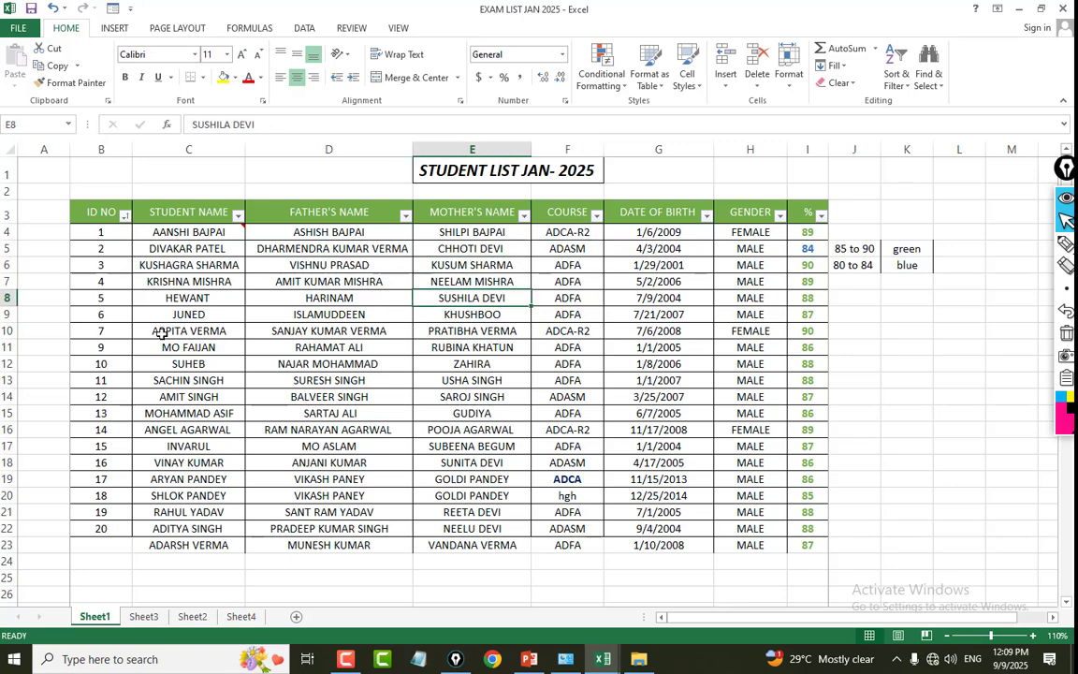
pyautogui.click(465, 331)
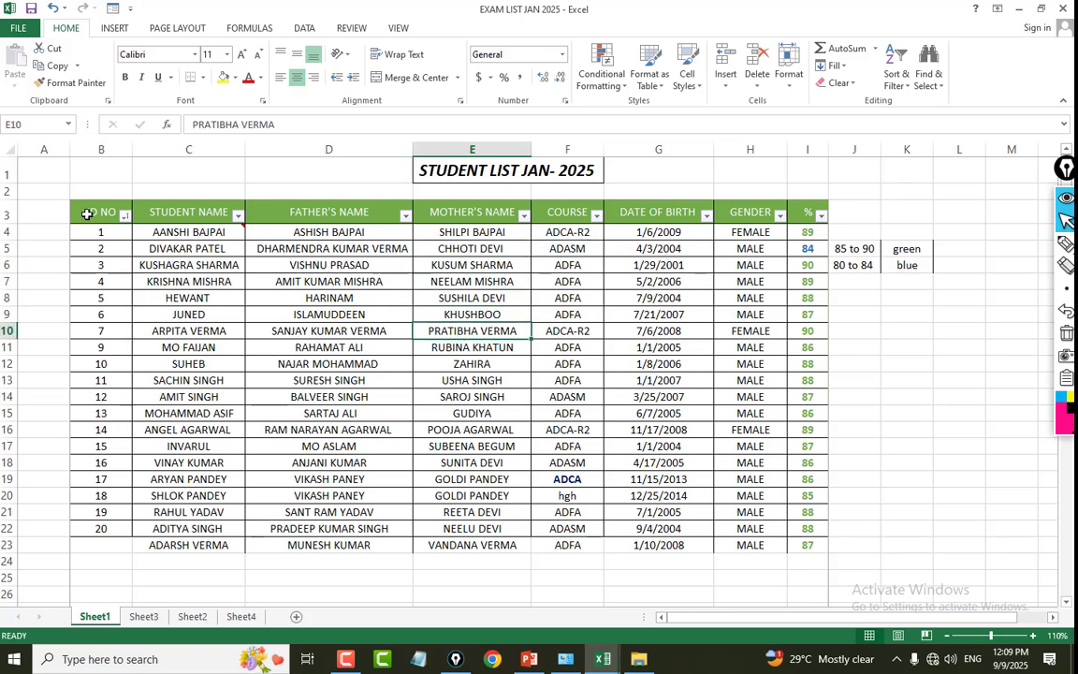
pyautogui.moveTo(86, 214); pyautogui.dragTo(707, 247)
pyautogui.click(637, 412)
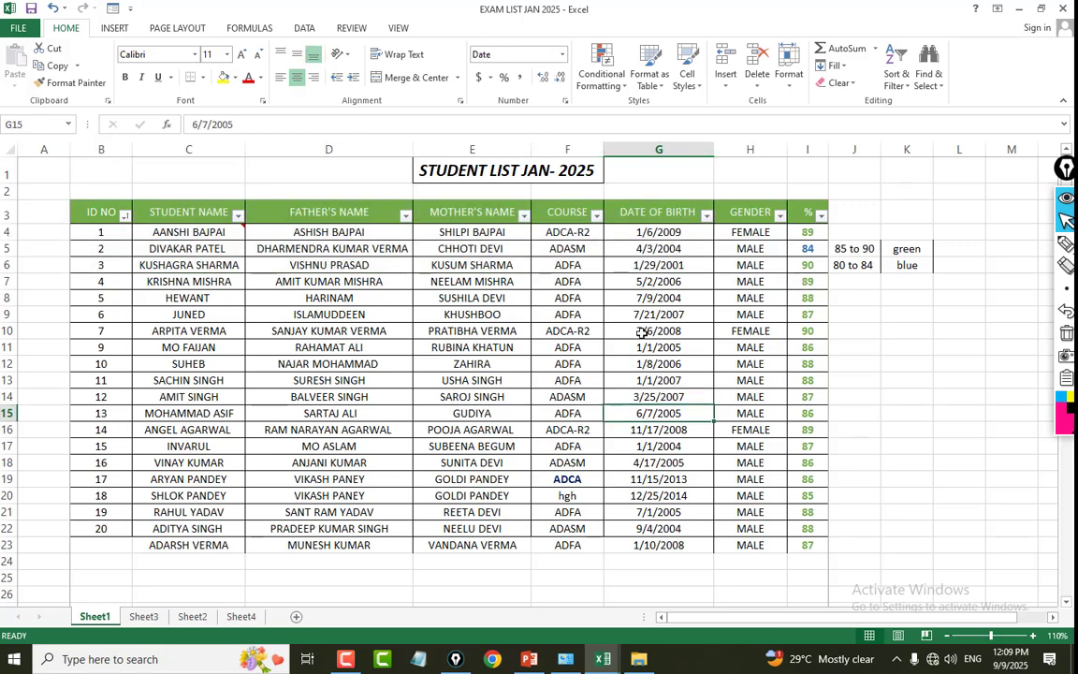
pyautogui.click(642, 332)
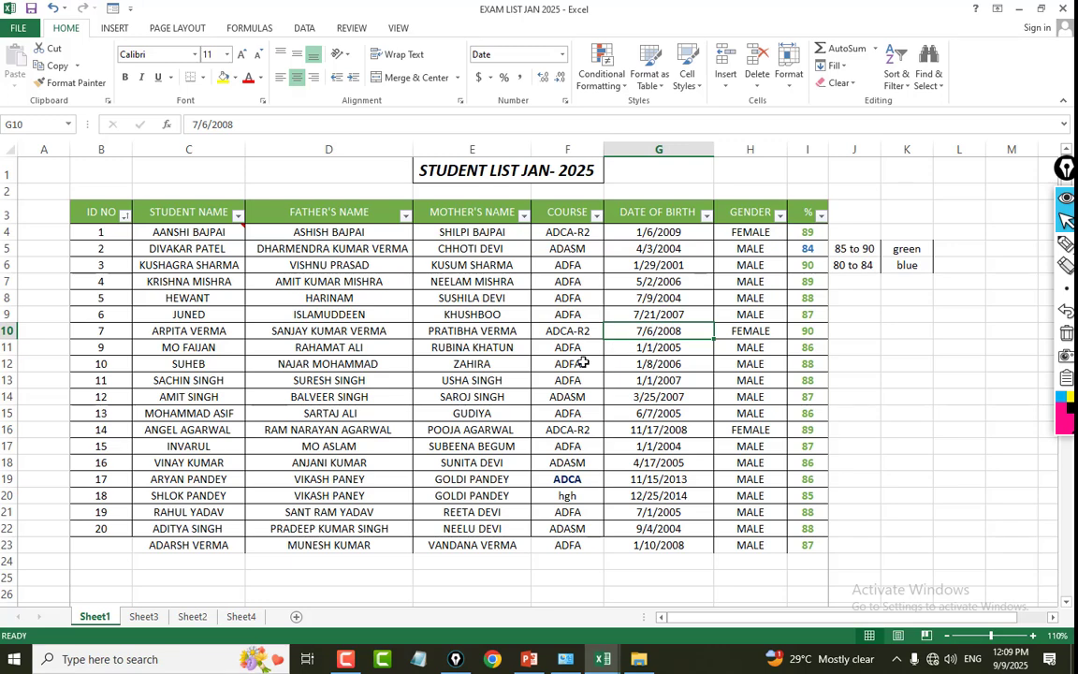
# Turn off filtering for the student list from its father's name heading.
pyautogui.click(345, 211)
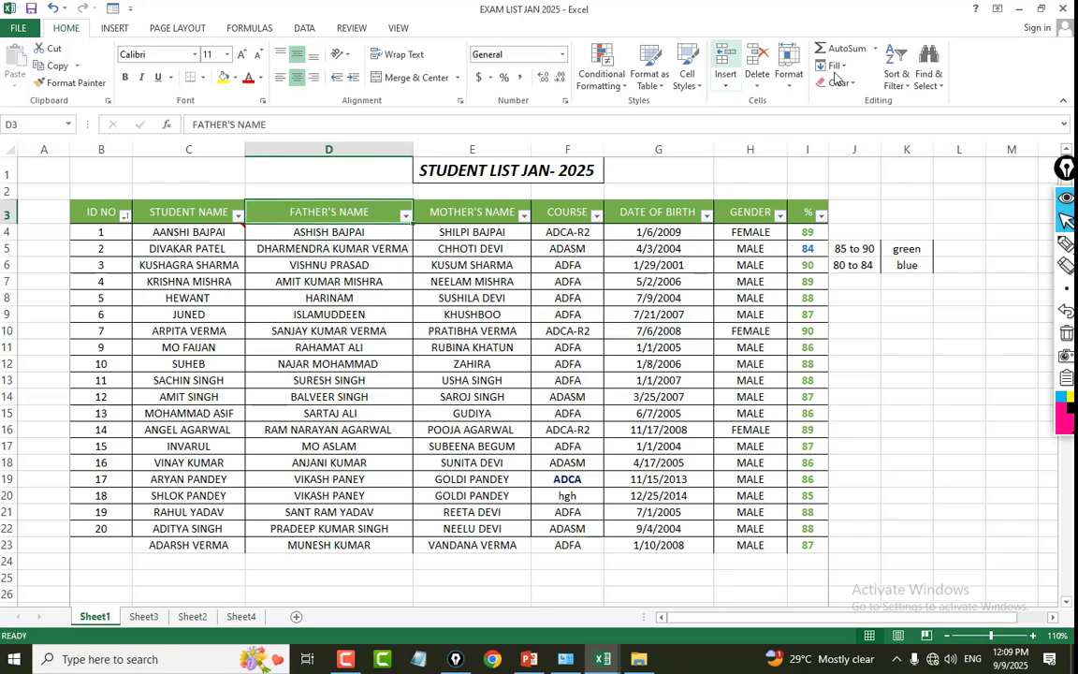
pyautogui.click(898, 81)
pyautogui.click(912, 156)
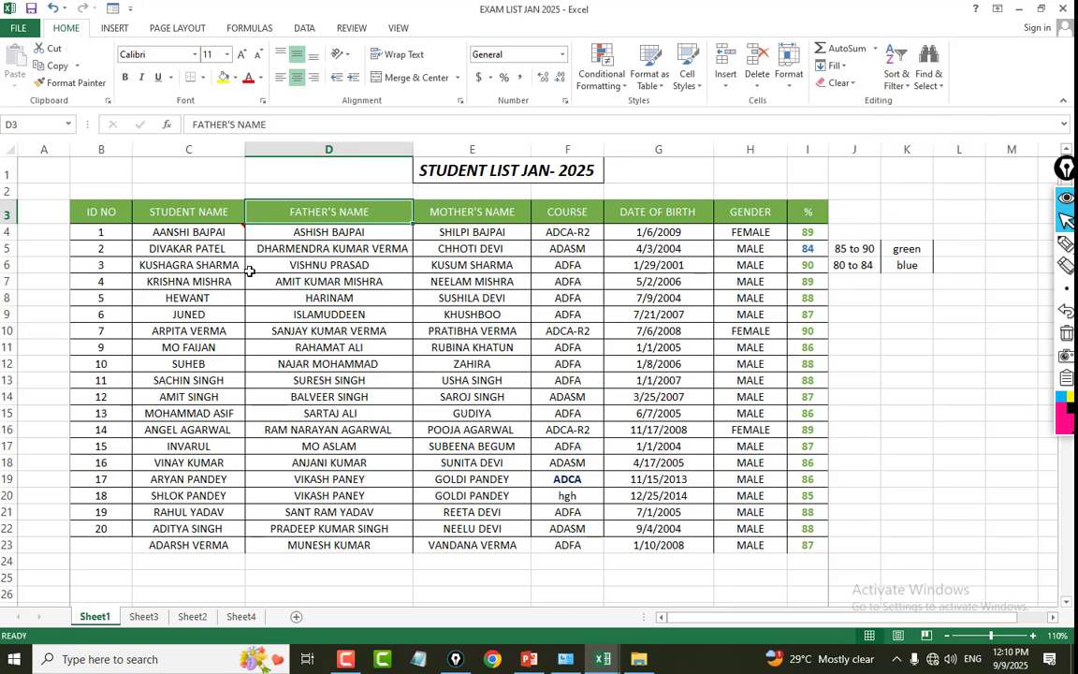
# Examine the unfiltered student list and the course entries in column F.
pyautogui.click(225, 245)
pyautogui.click(271, 209)
pyautogui.click(654, 298)
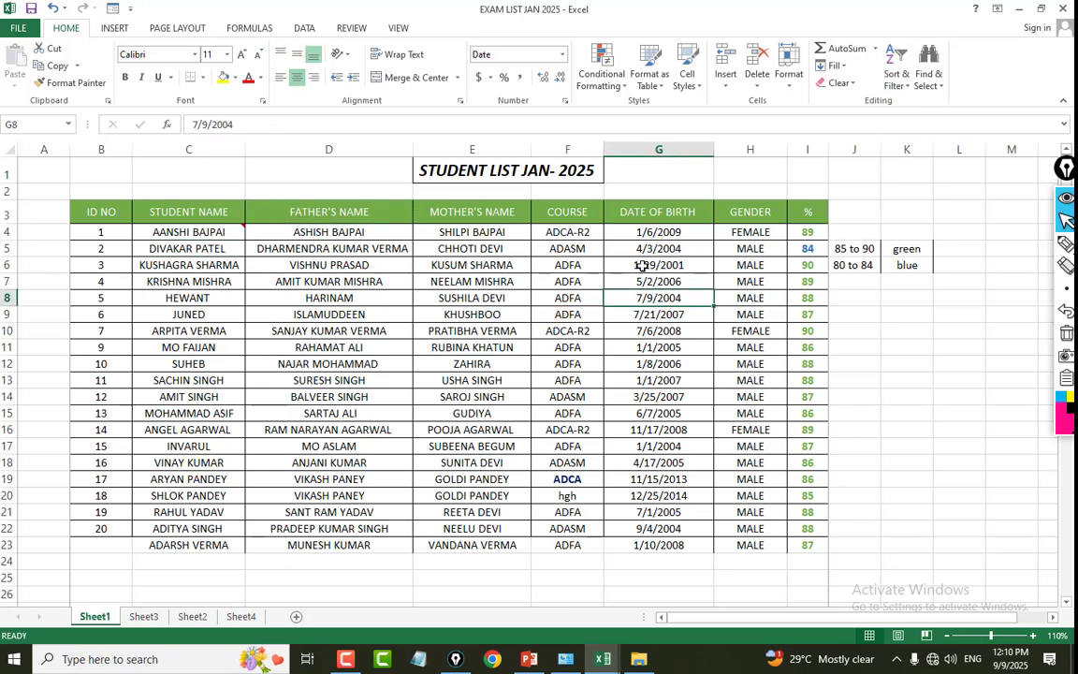
pyautogui.click(561, 209)
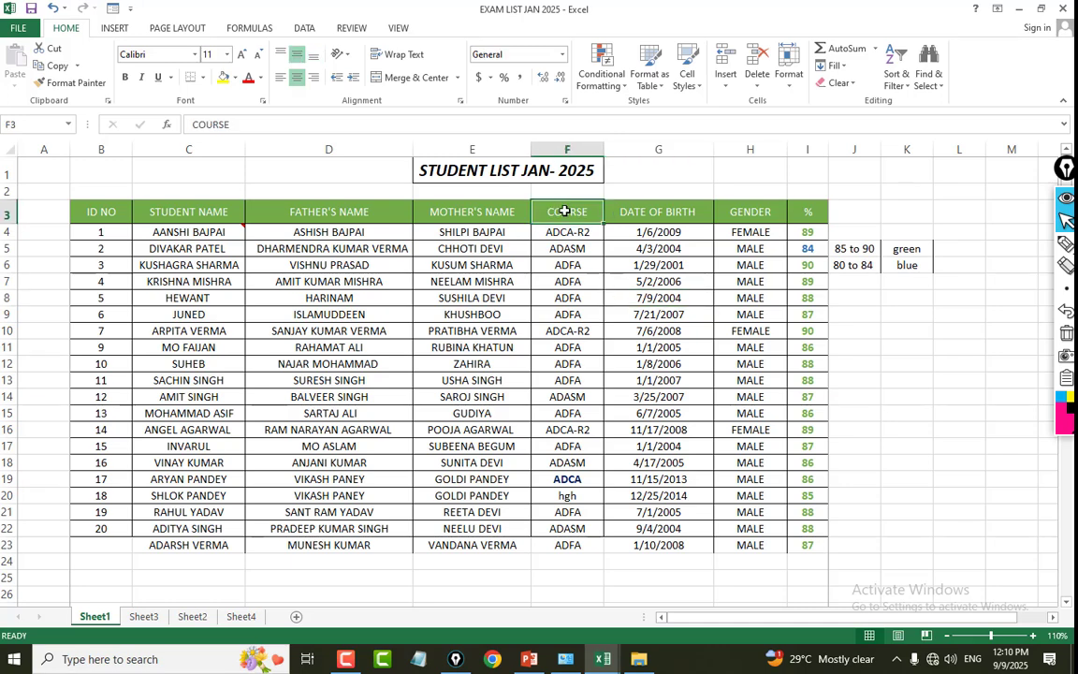
pyautogui.moveTo(570, 215); pyautogui.dragTo(569, 530)
pyautogui.click(570, 447)
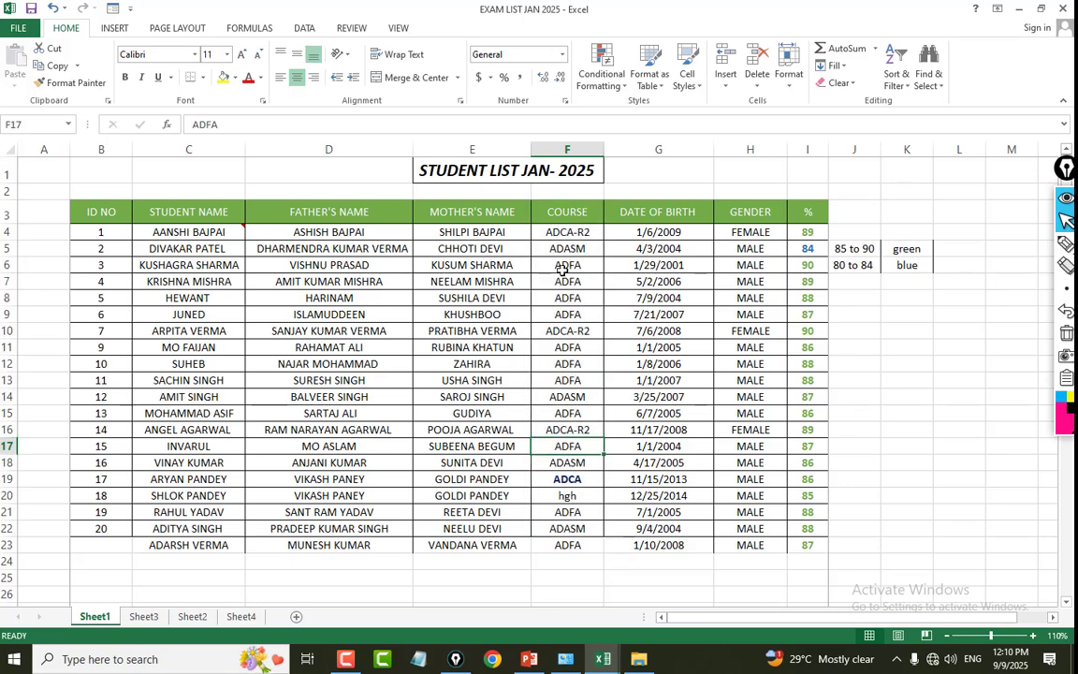
pyautogui.click(569, 278)
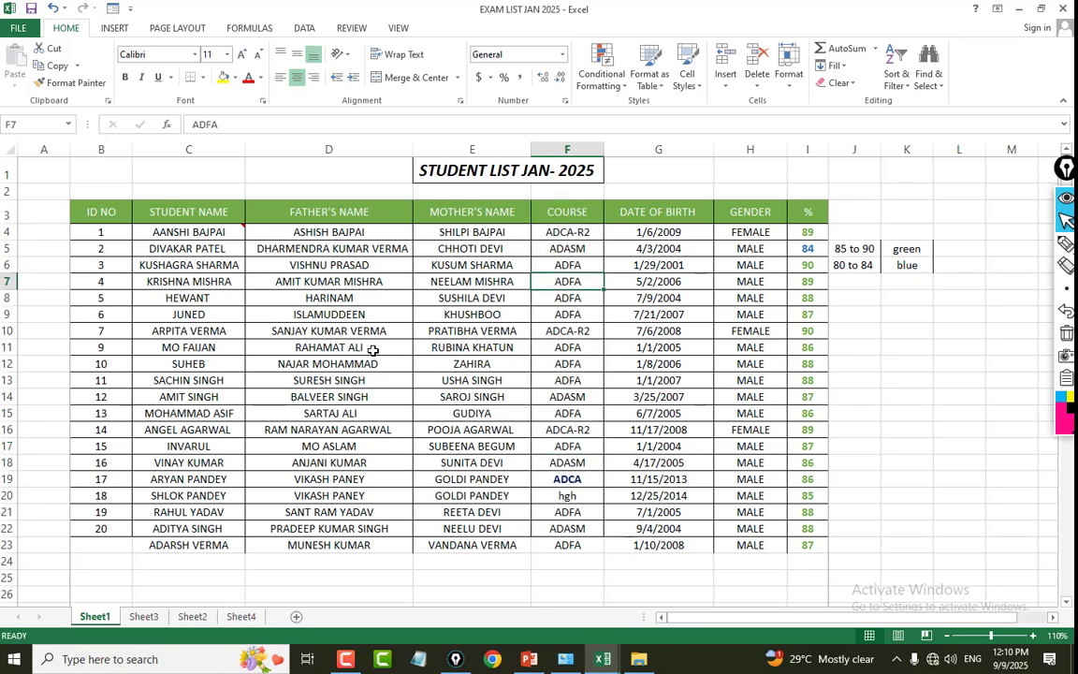
# Turn on filtering for the student list from its COURSE heading.
pyautogui.click(562, 211)
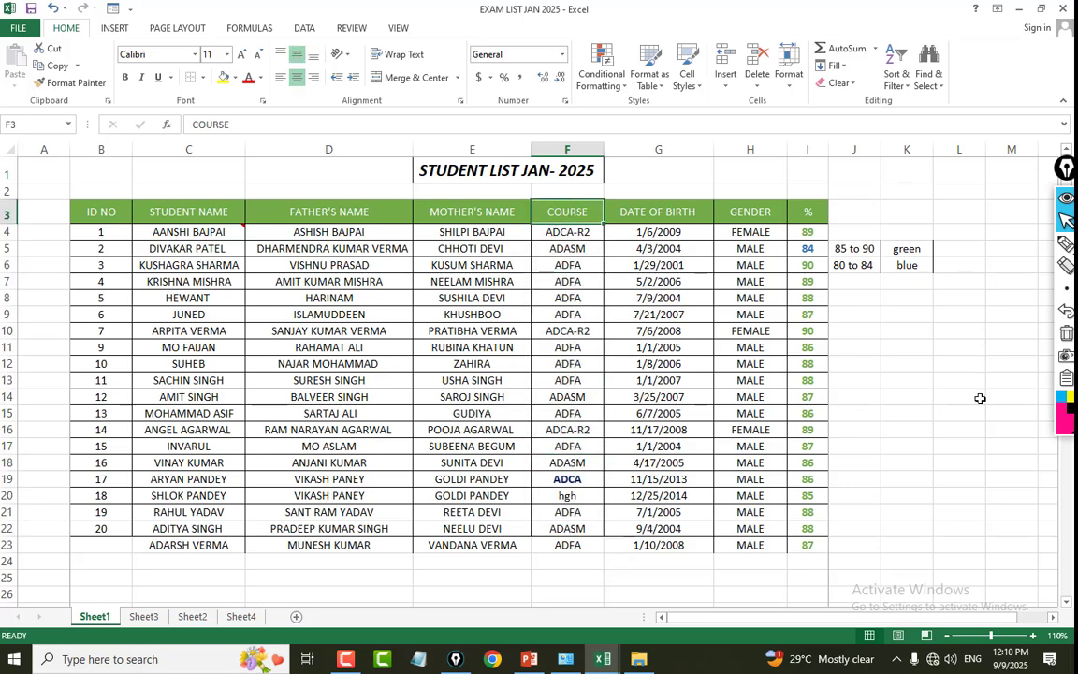
pyautogui.click(895, 73)
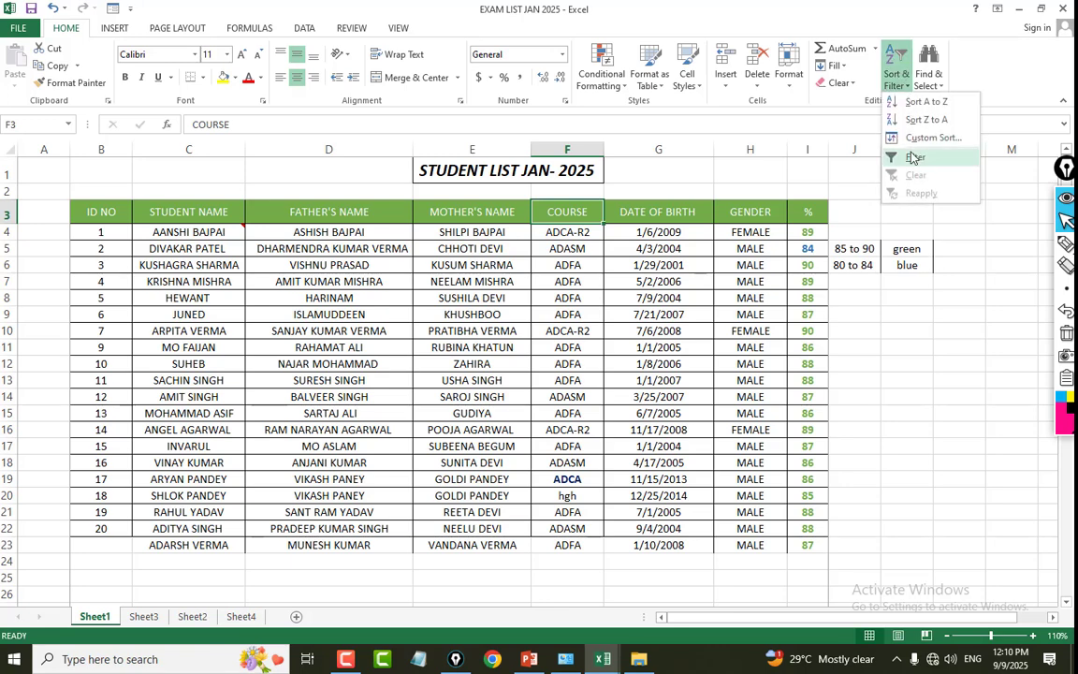
pyautogui.click(913, 158)
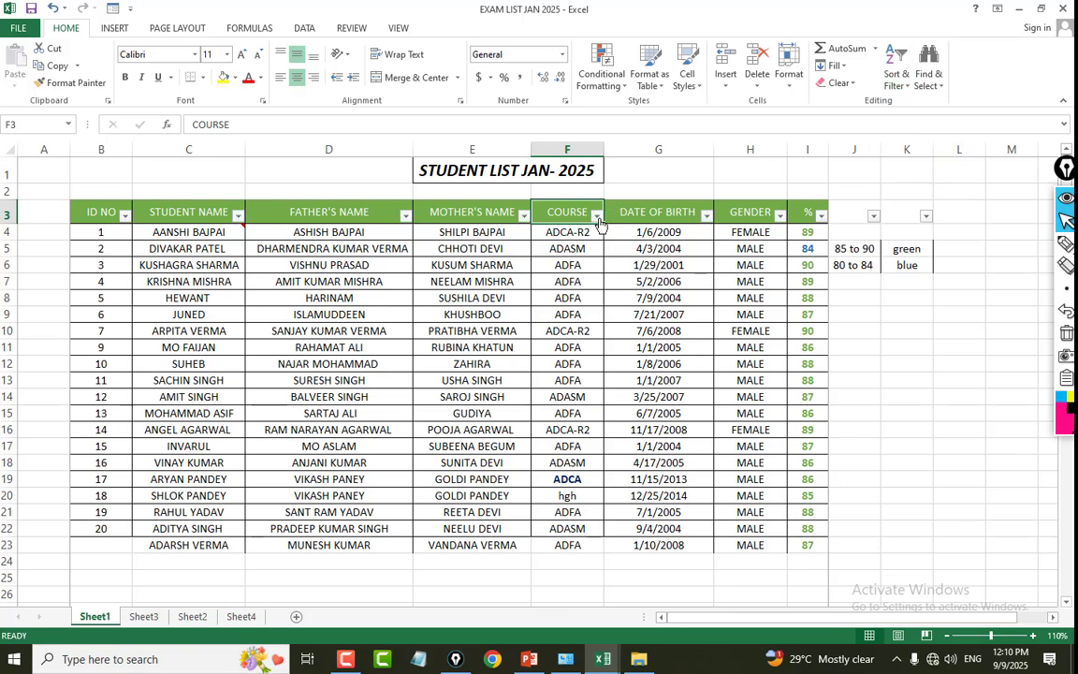
# Filter the COURSE column to show only the ADCA records.
pyautogui.click(596, 216)
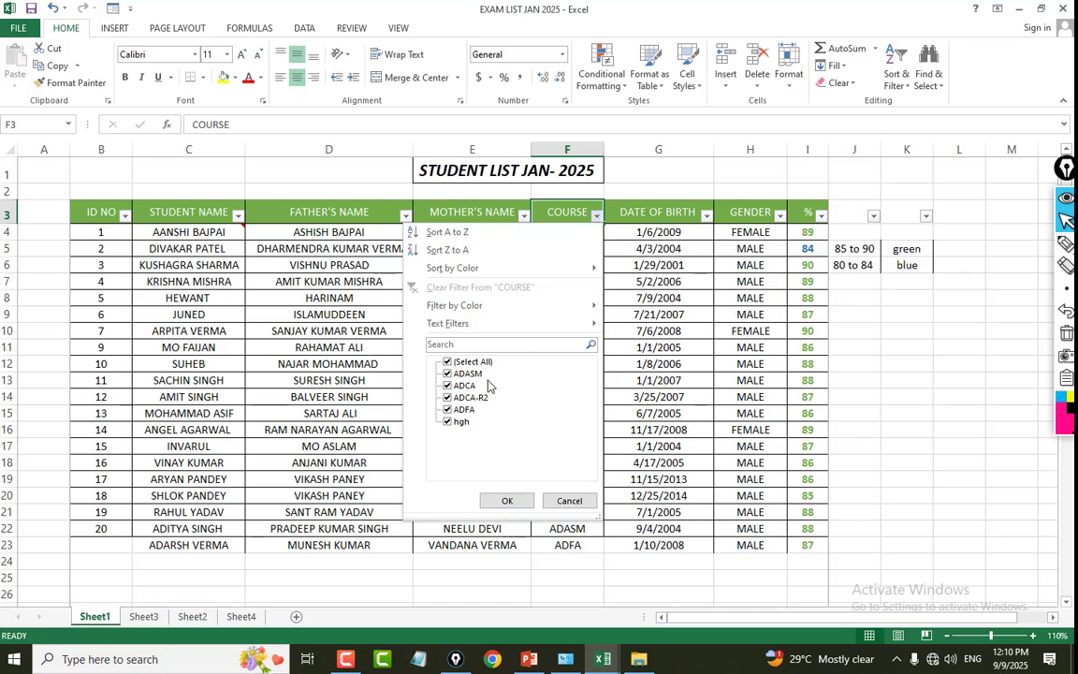
pyautogui.click(481, 364)
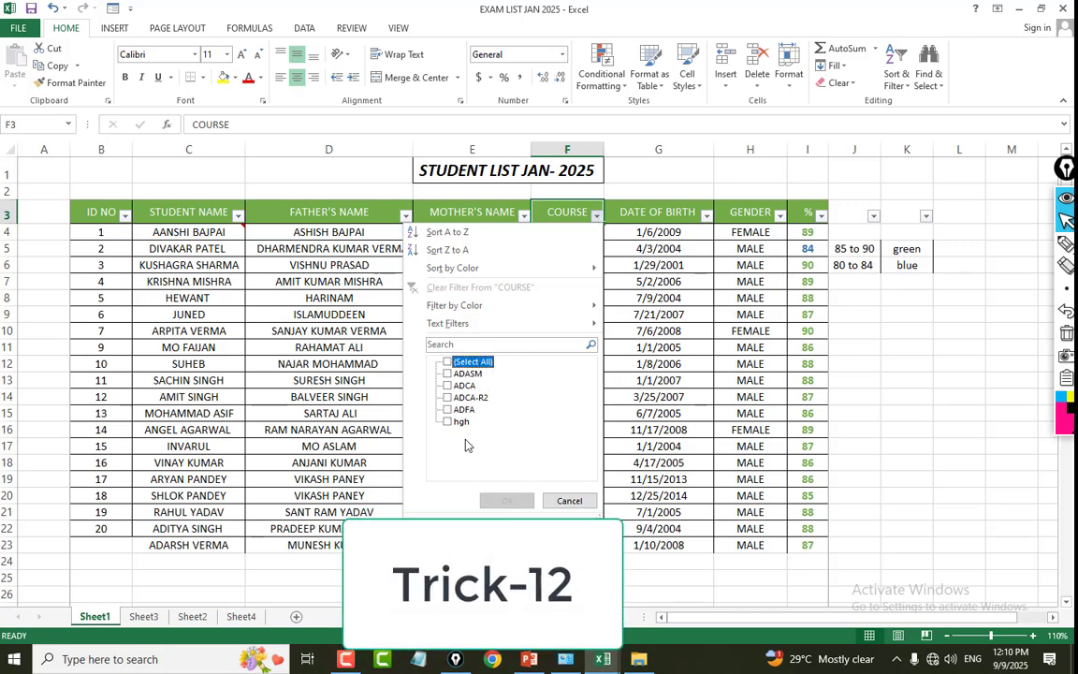
pyautogui.click(463, 385)
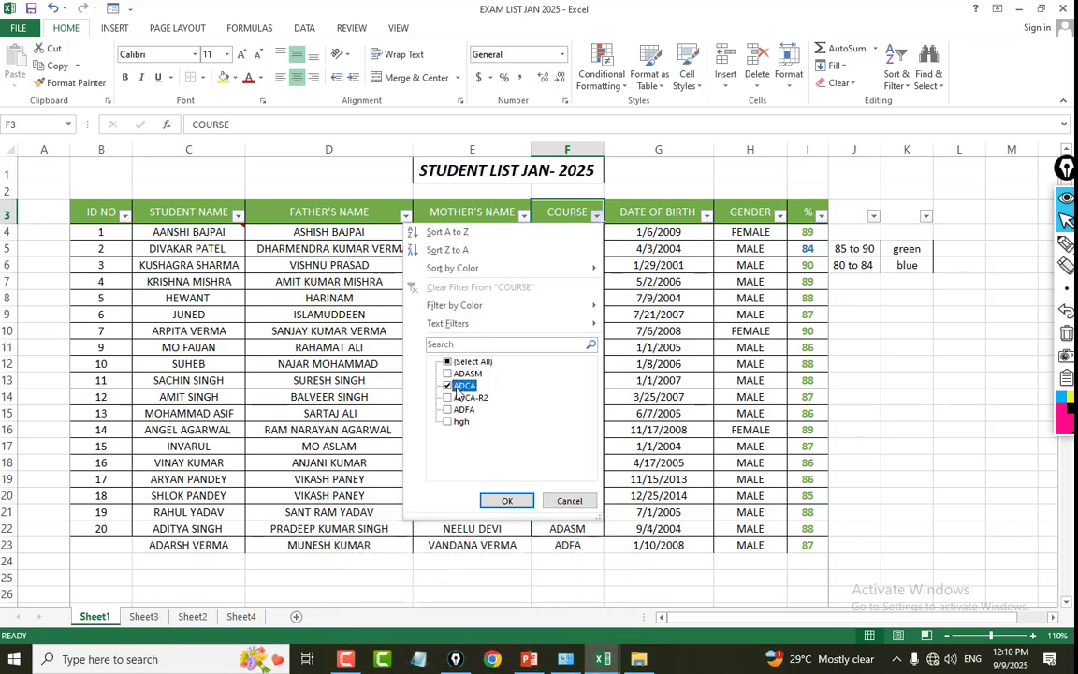
pyautogui.click(506, 500)
pyautogui.click(747, 376)
pyautogui.click(334, 234)
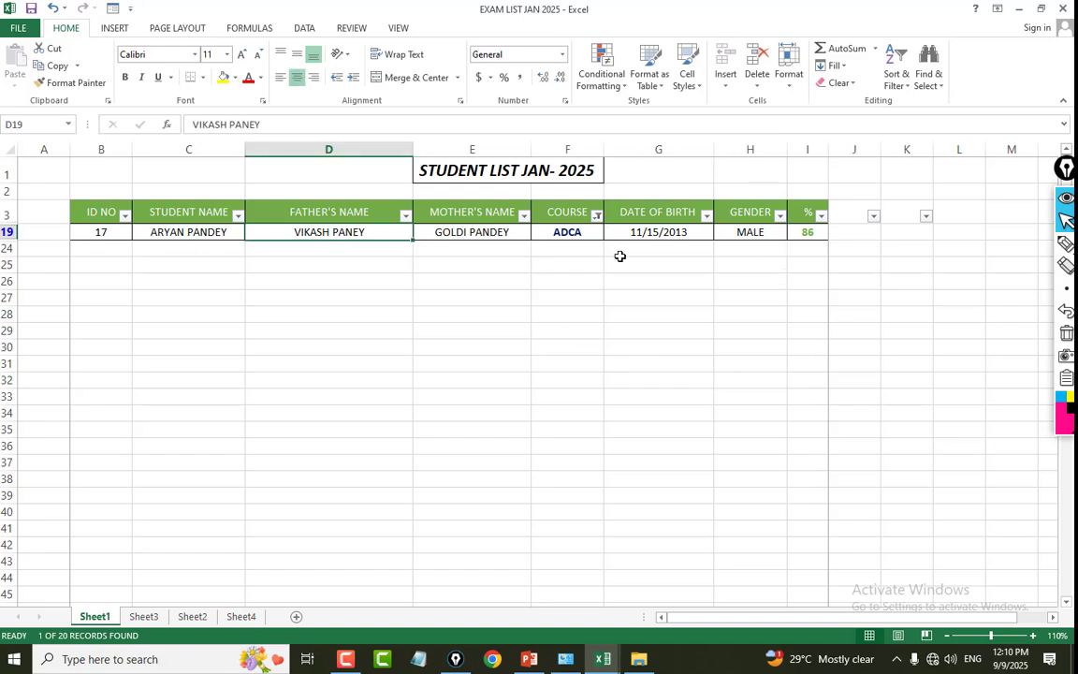
# Select all courses in the COURSE filter to bring back every student record.
pyautogui.click(596, 215)
pyautogui.click(477, 366)
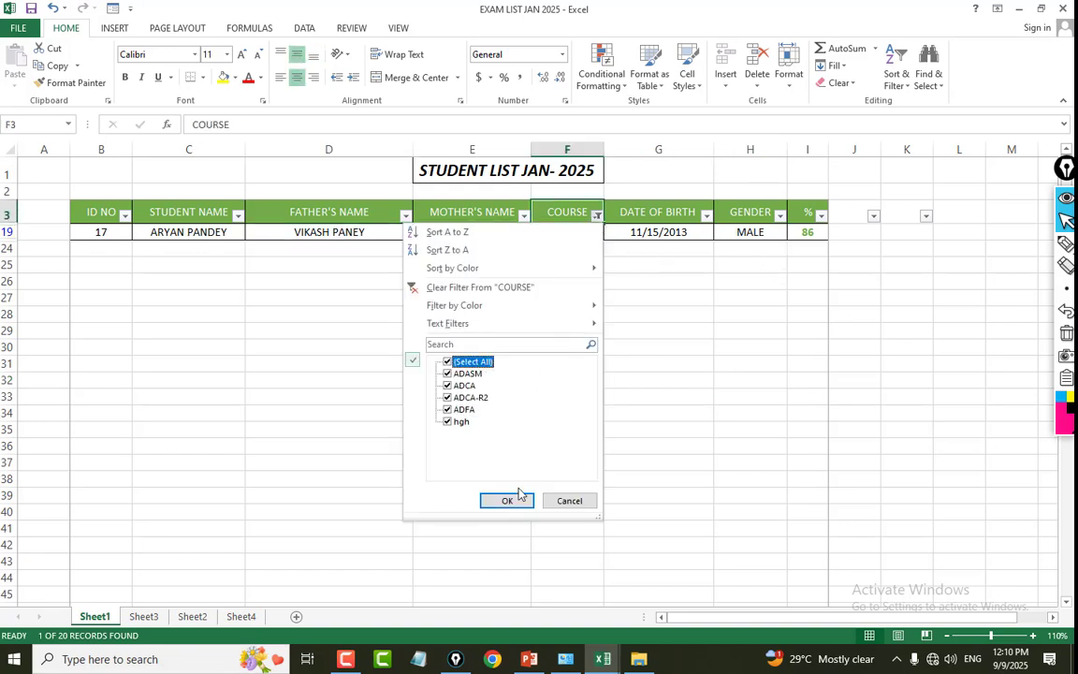
pyautogui.click(507, 503)
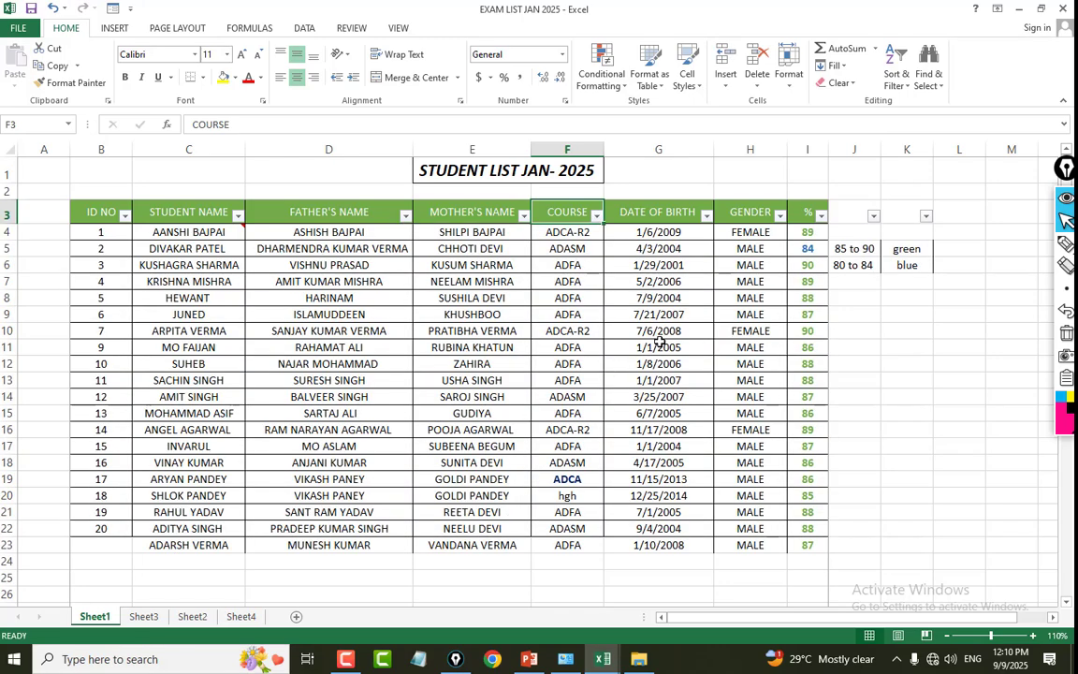
pyautogui.scroll(-1, 601, 368)
pyautogui.scroll(1, 600, 369)
# Apply the Accent5 cell style to the header row in B3:I3.
pyautogui.moveTo(98, 212); pyautogui.dragTo(807, 214)
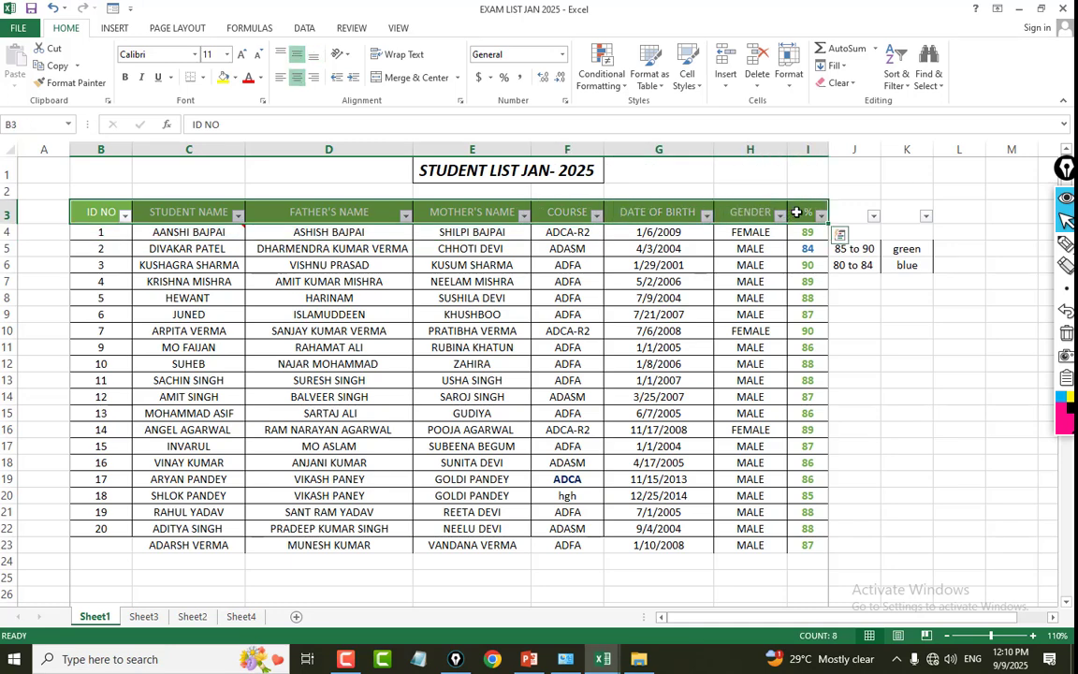
pyautogui.click(693, 88)
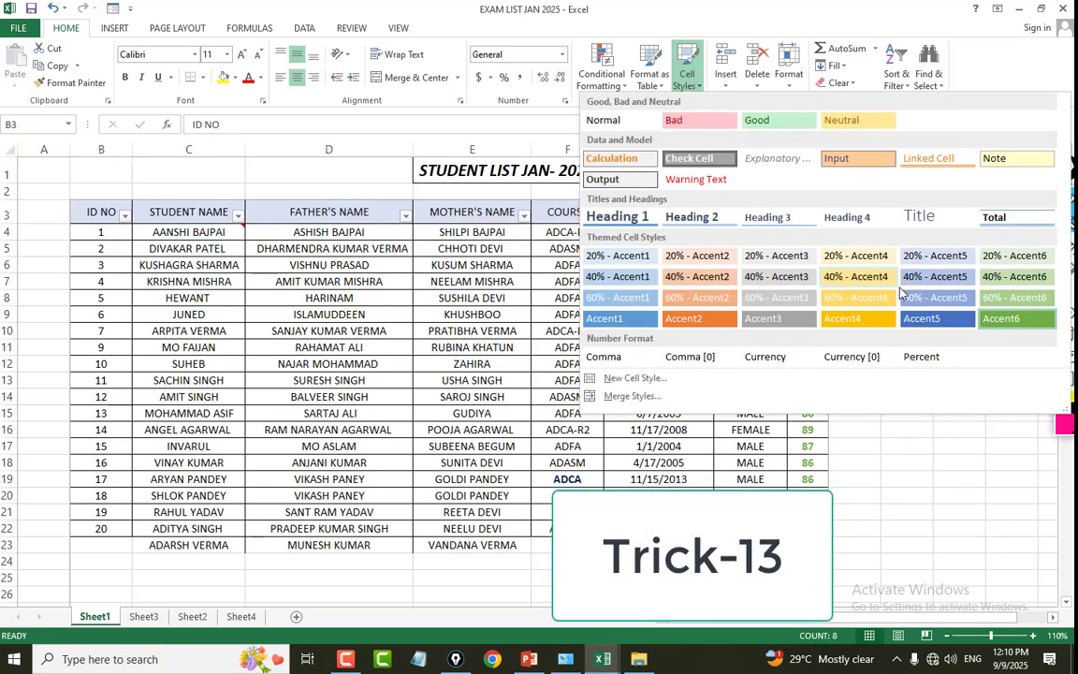
pyautogui.click(922, 320)
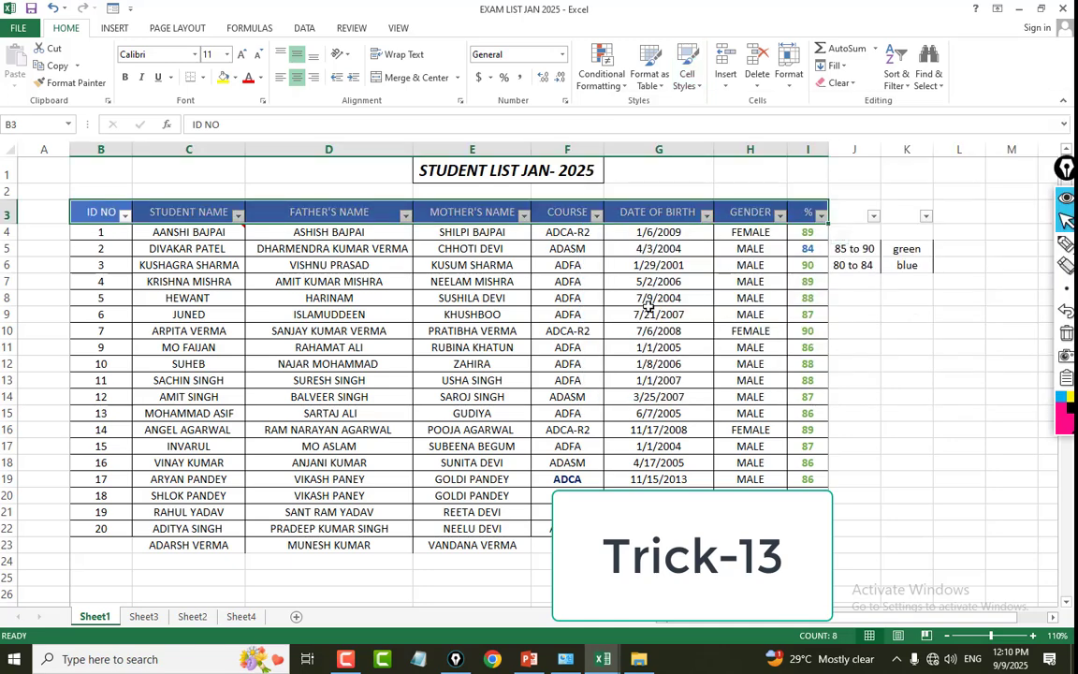
pyautogui.click(650, 311)
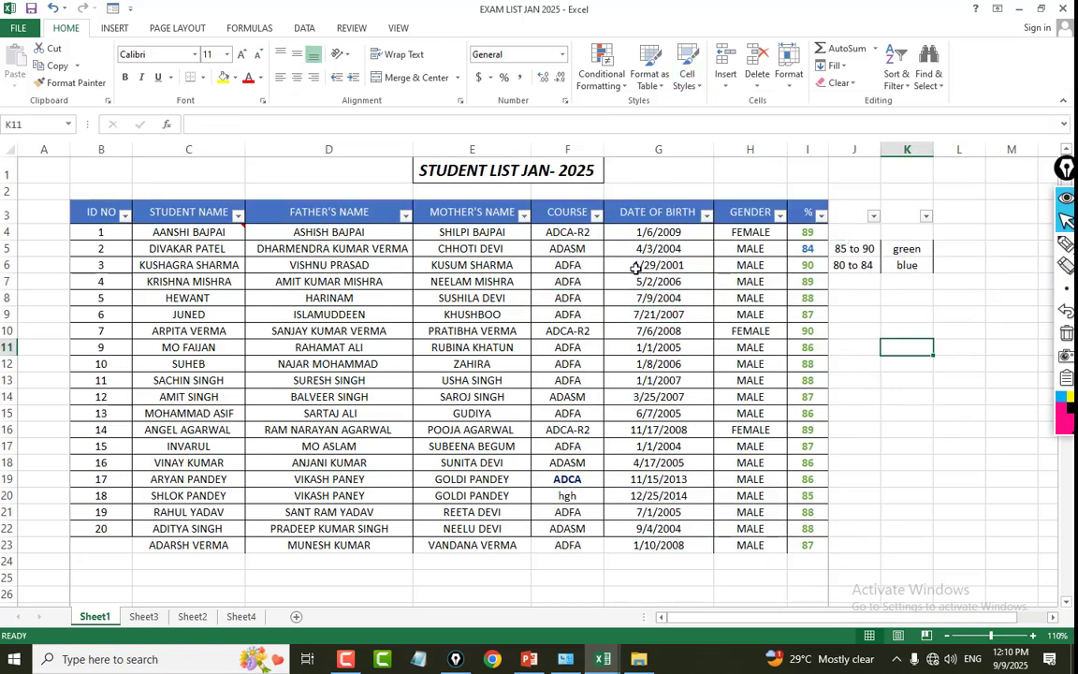
# Examine the course entries in F4:F23, including the bold ADCA entry in F19.
pyautogui.moveTo(567, 232); pyautogui.dragTo(568, 543)
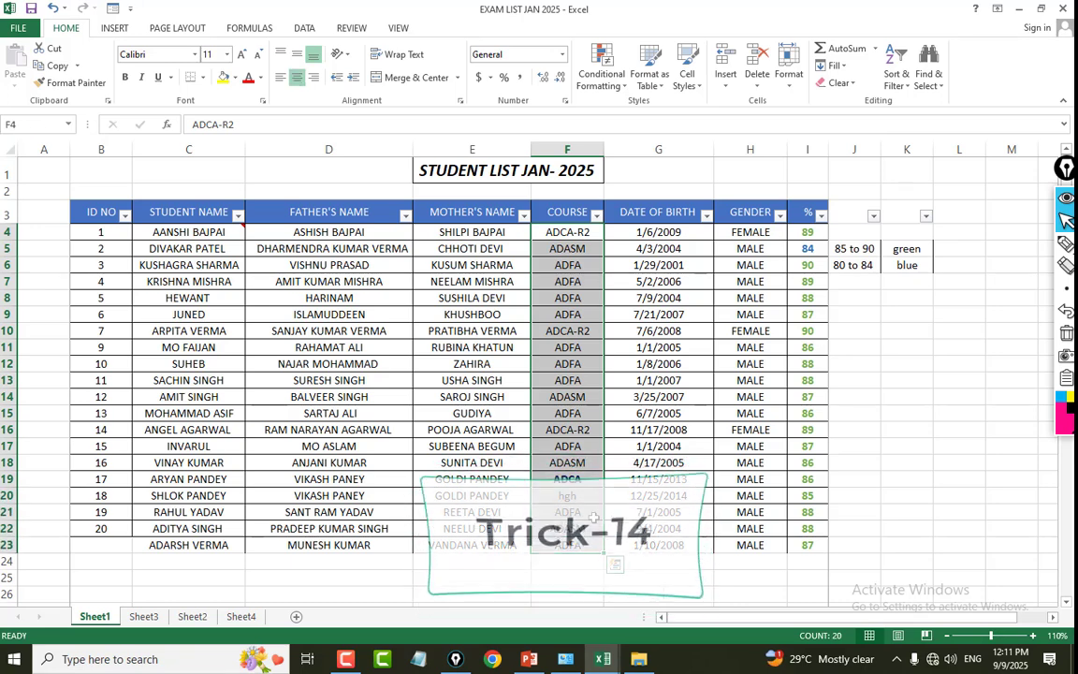
pyautogui.click(580, 231)
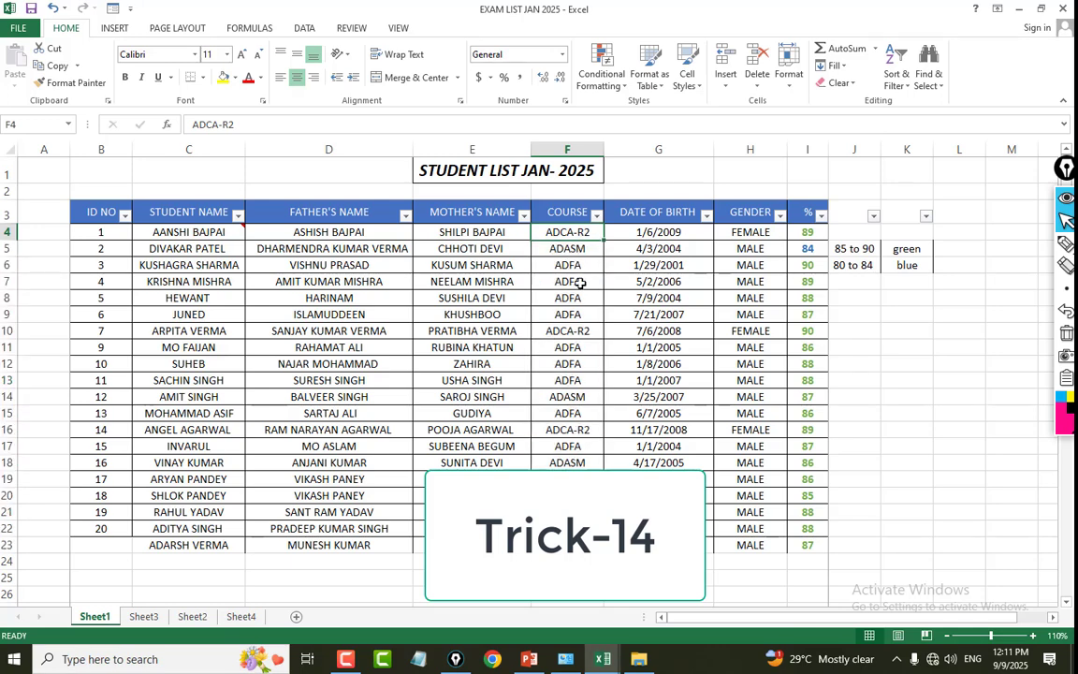
pyautogui.moveTo(575, 242); pyautogui.dragTo(577, 536)
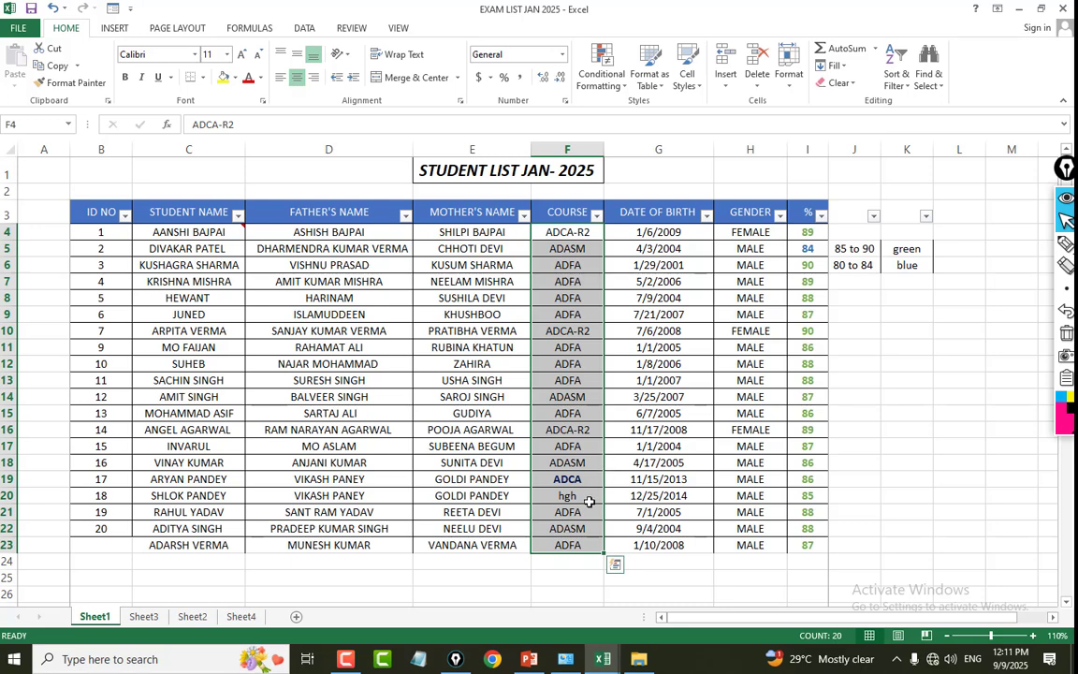
pyautogui.click(576, 479)
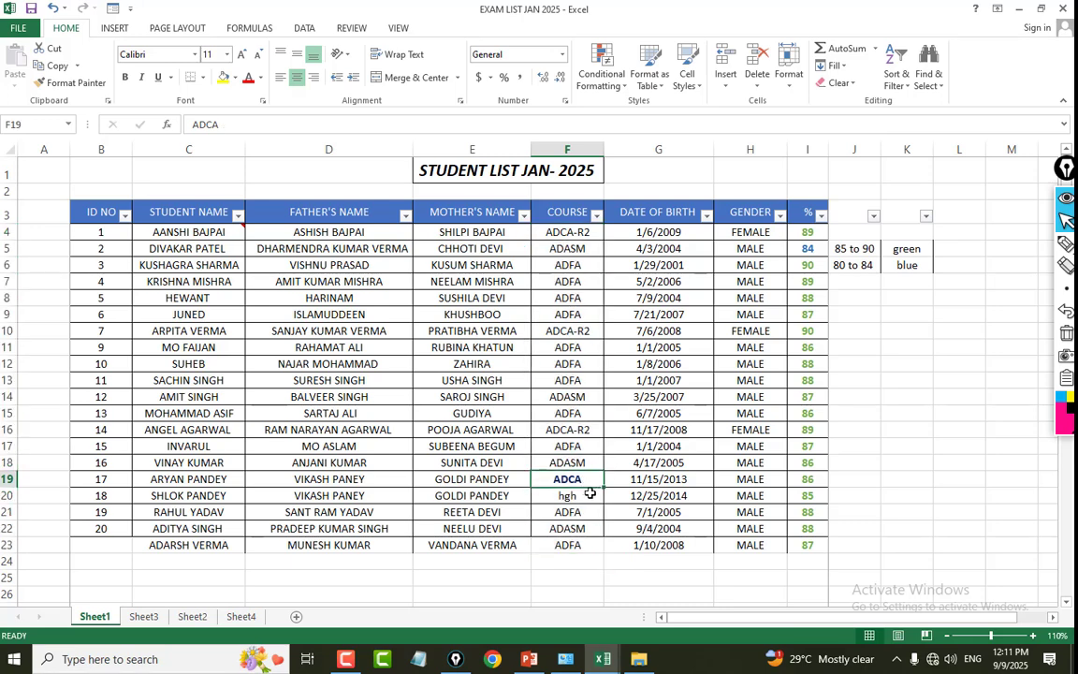
pyautogui.click(619, 490)
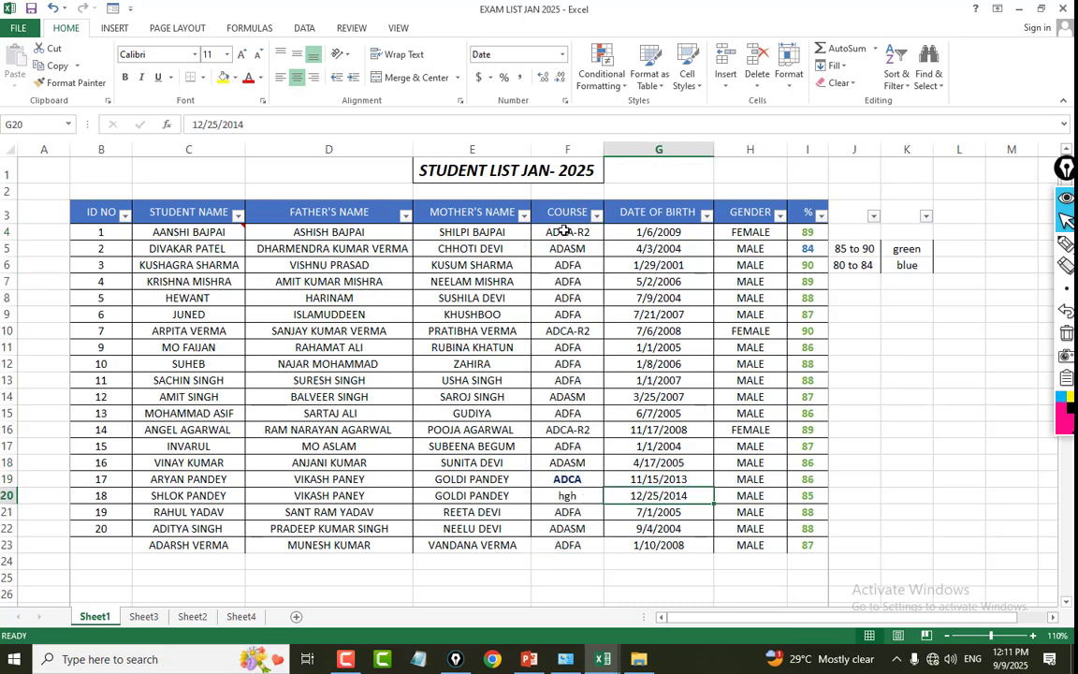
pyautogui.moveTo(565, 230); pyautogui.dragTo(561, 542)
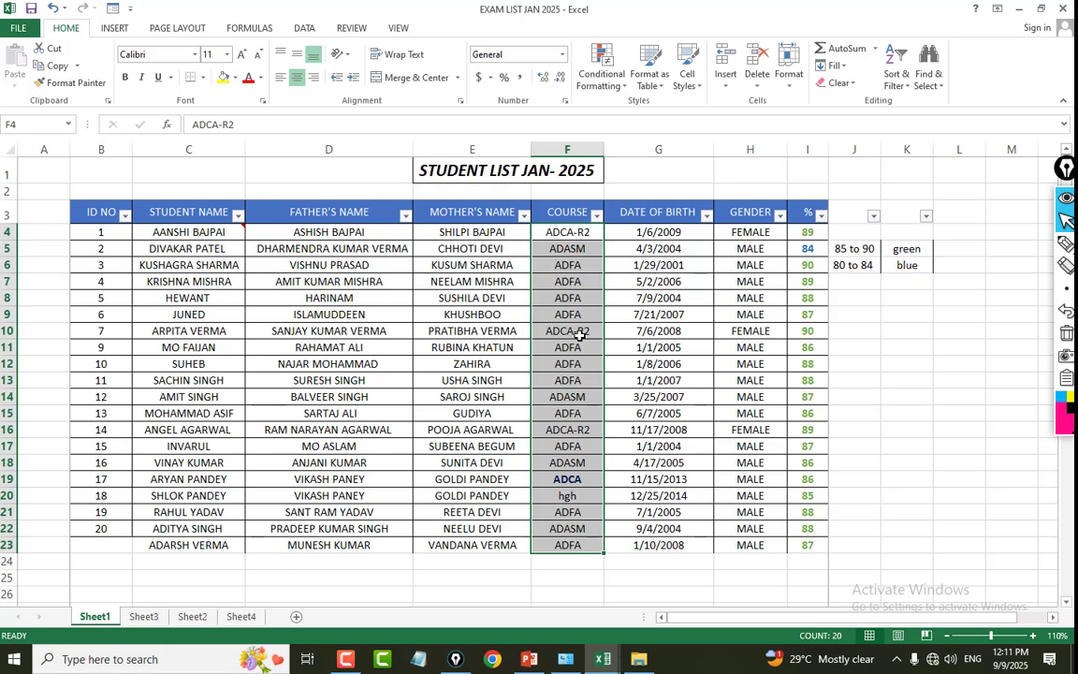
pyautogui.click(572, 232)
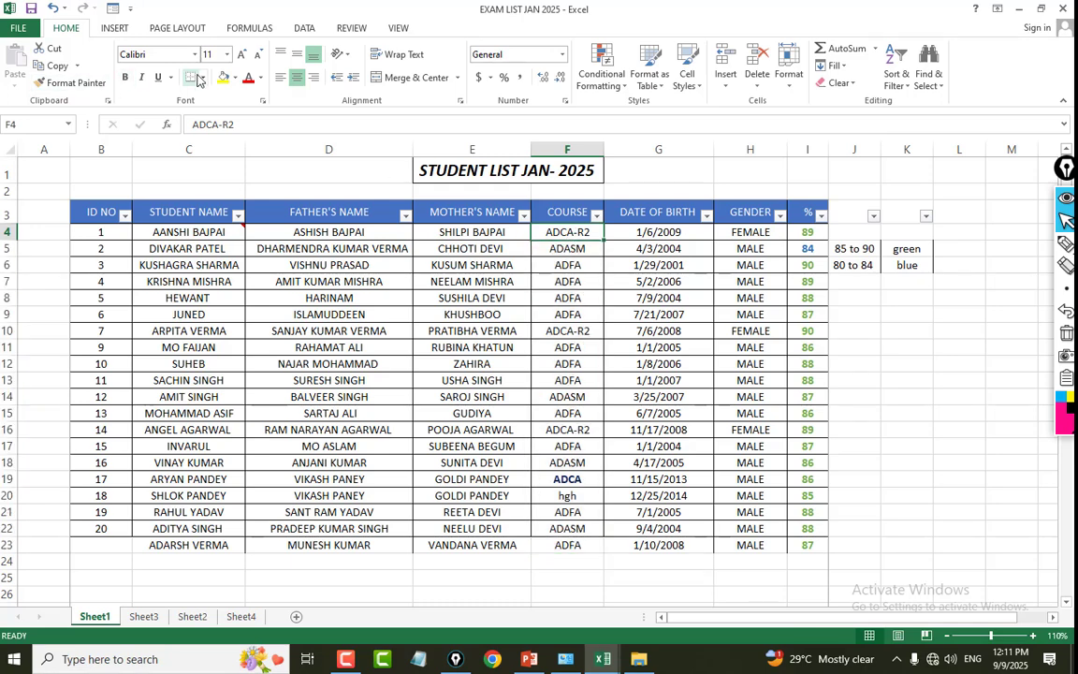
# Apply a red font colour to the ADCA-R2 entries in F4 and F10, and undo both colour changes.
pyautogui.click(248, 76)
pyautogui.click(571, 331)
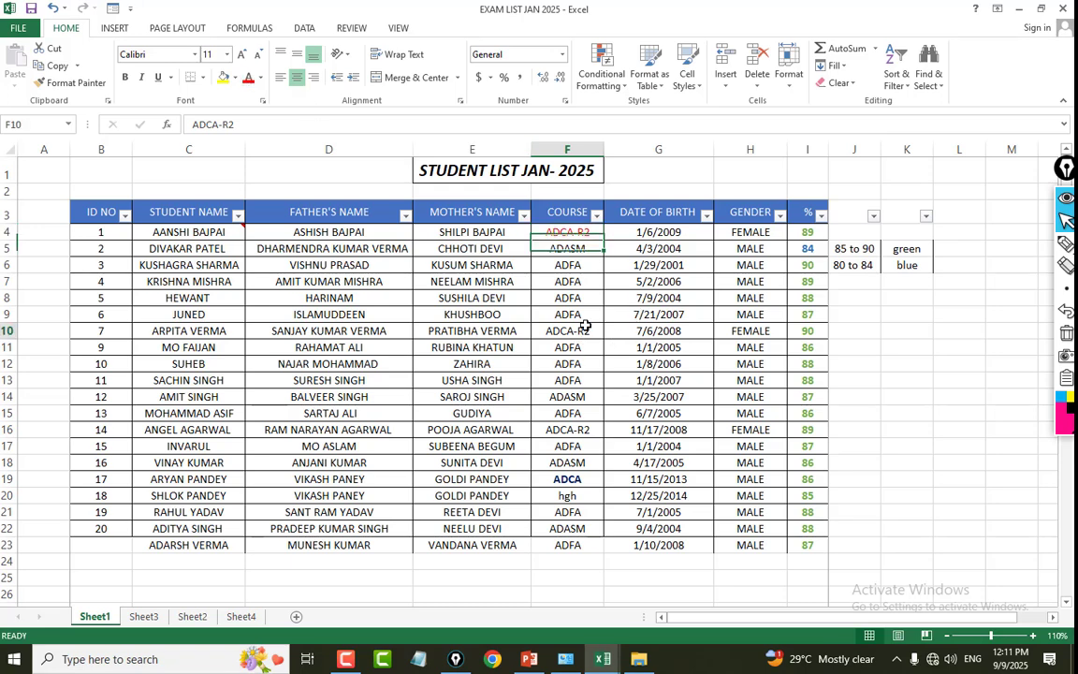
pyautogui.click(248, 76)
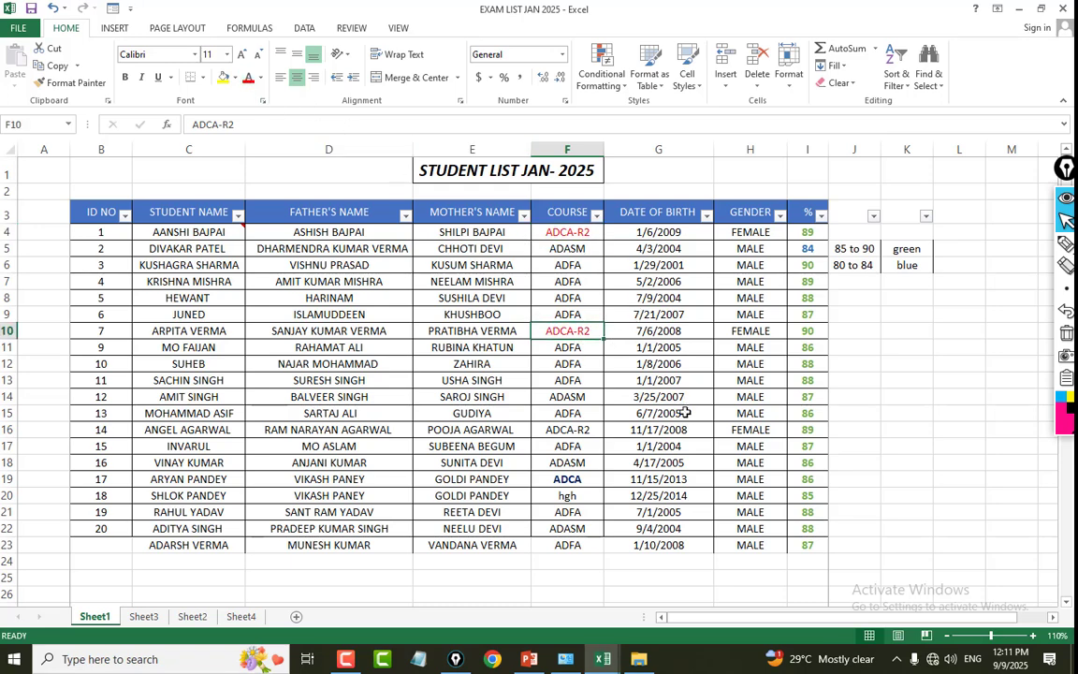
pyautogui.hotkey('ctrl', 'z')
pyautogui.hotkey('ctrl', 'z')
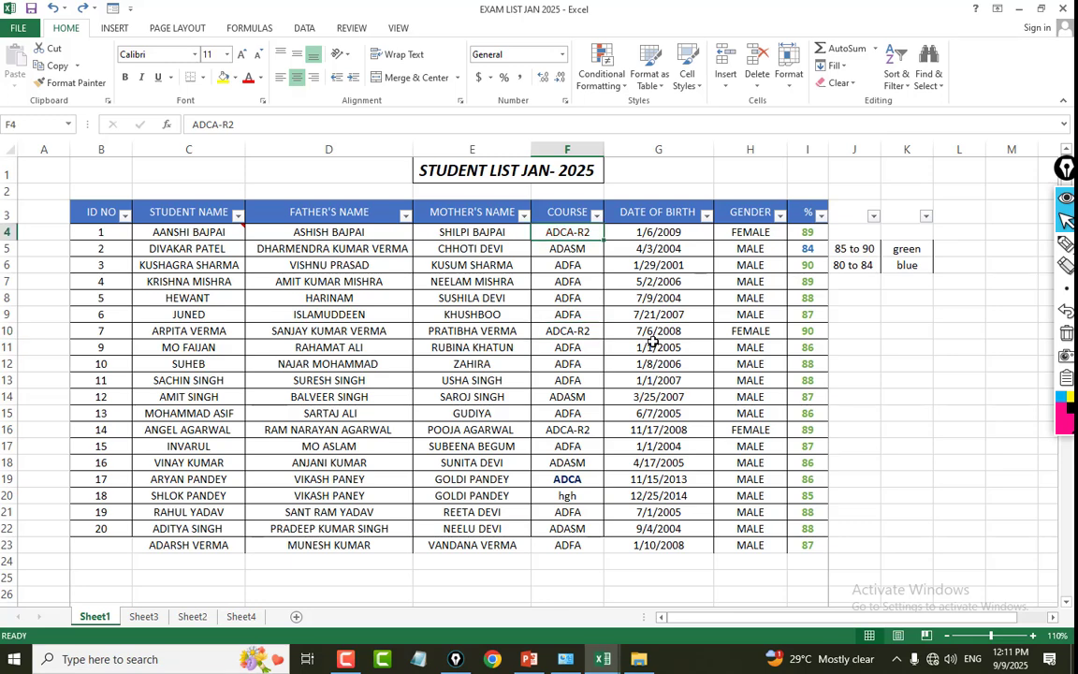
# Set up an Equal To conditional formatting rule for ADCA-R2 on the course entries in F4:F23.
pyautogui.moveTo(582, 230); pyautogui.dragTo(568, 543)
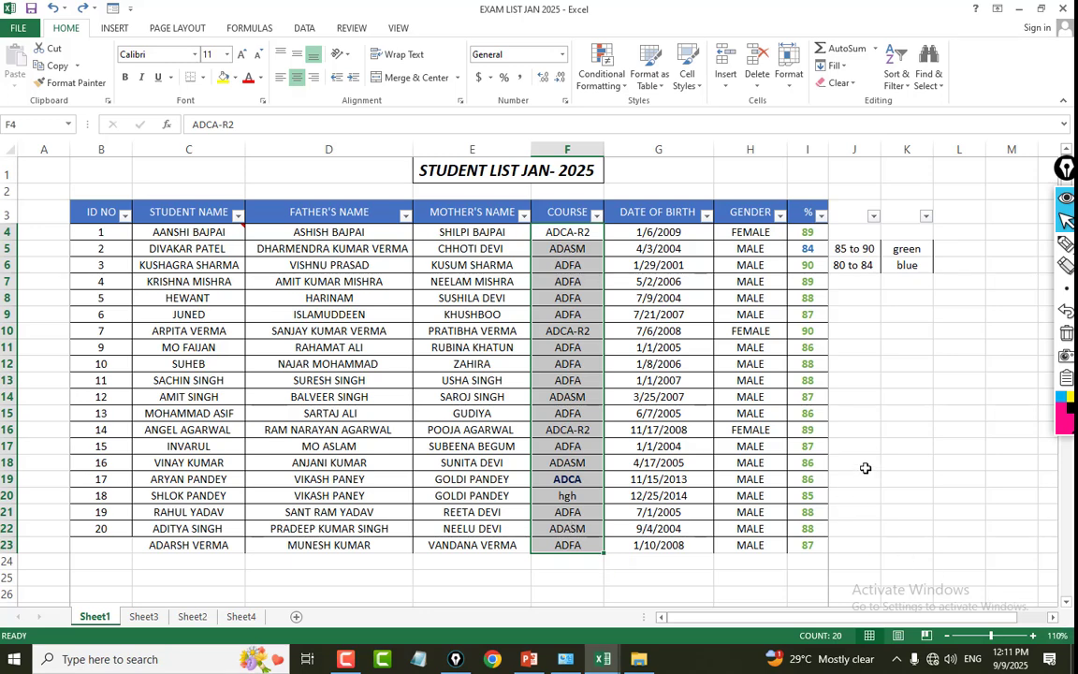
pyautogui.click(603, 84)
pyautogui.moveTo(651, 111)
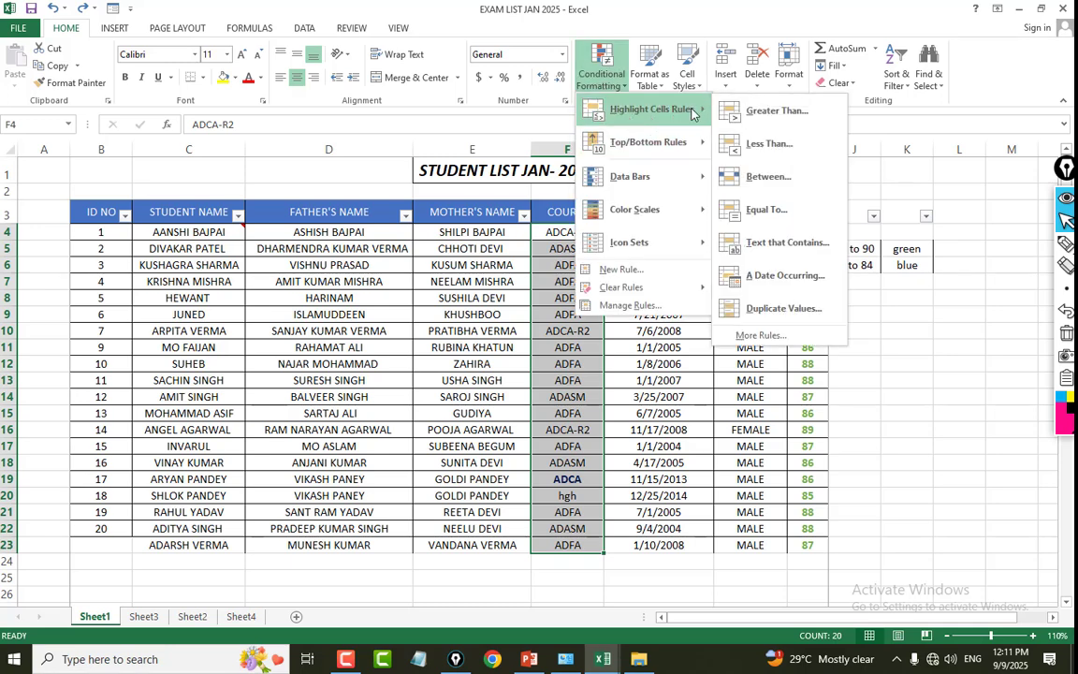
pyautogui.click(770, 207)
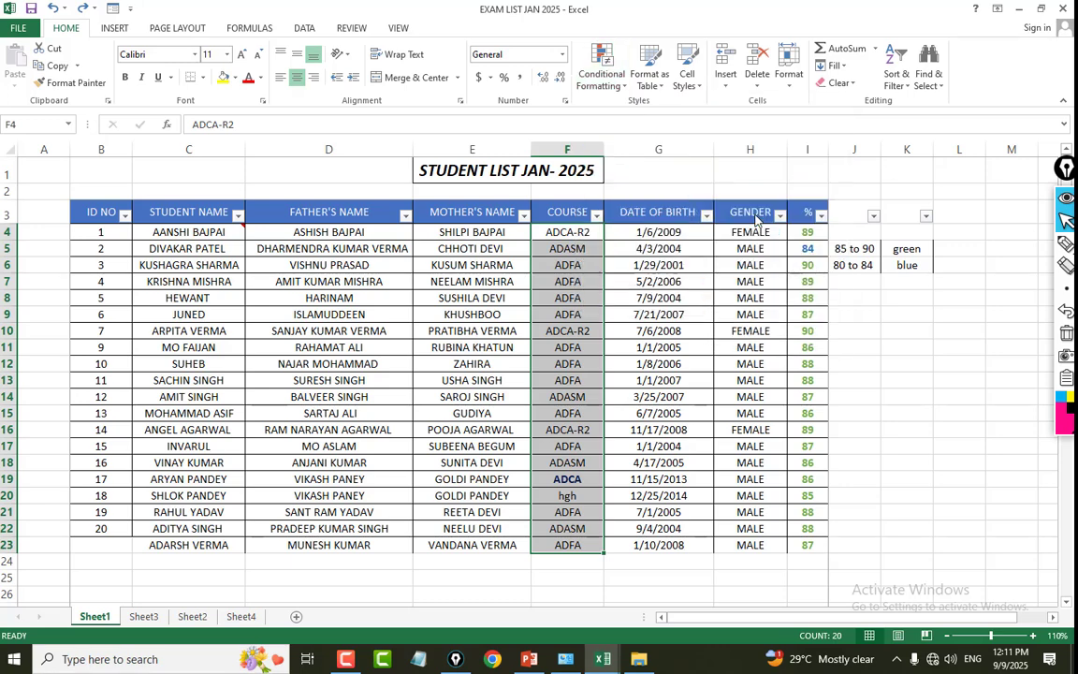
pyautogui.moveTo(547, 301); pyautogui.dragTo(339, 319)
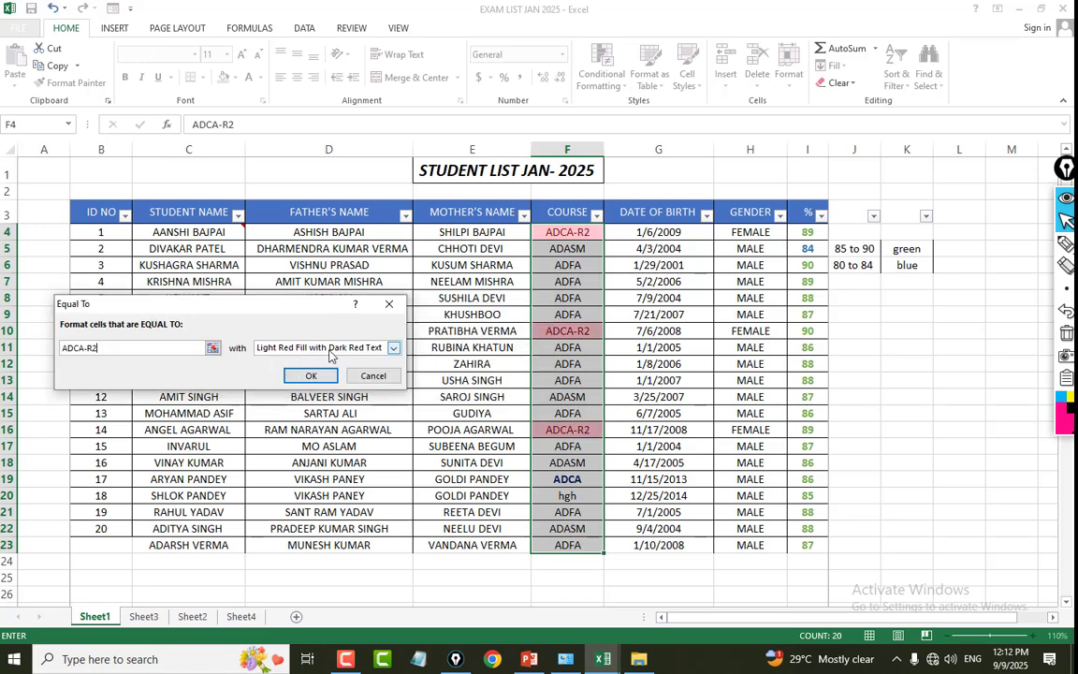
# Give the ADCA-R2 rule a custom format with a bold red font and apply it.
pyautogui.click(392, 349)
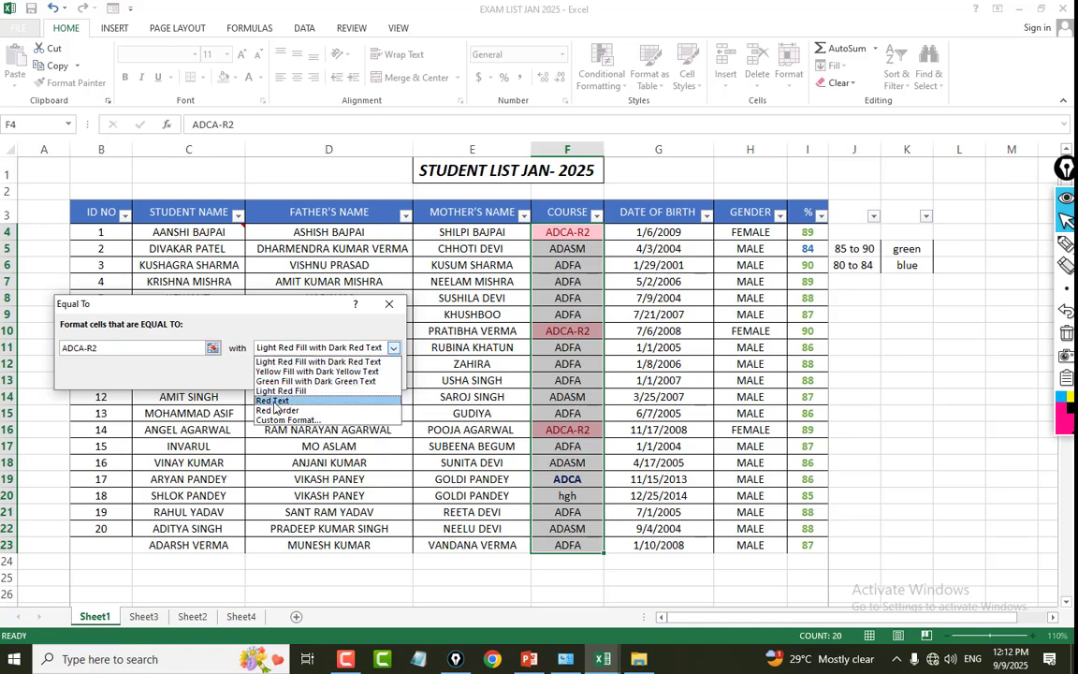
pyautogui.click(275, 400)
pyautogui.click(393, 349)
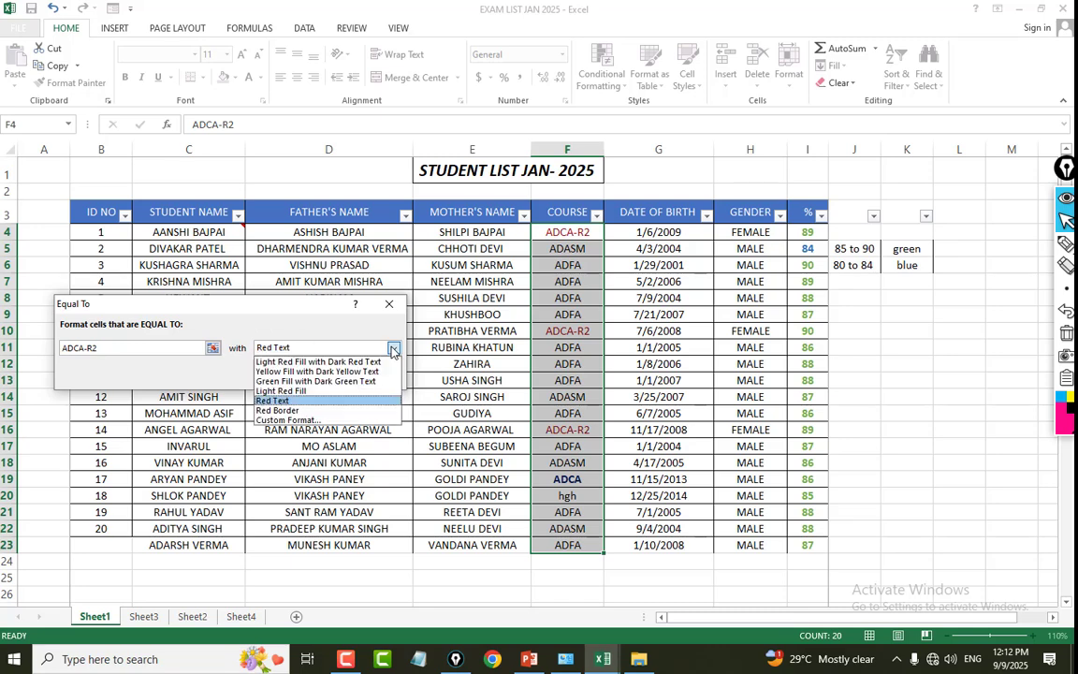
pyautogui.click(274, 421)
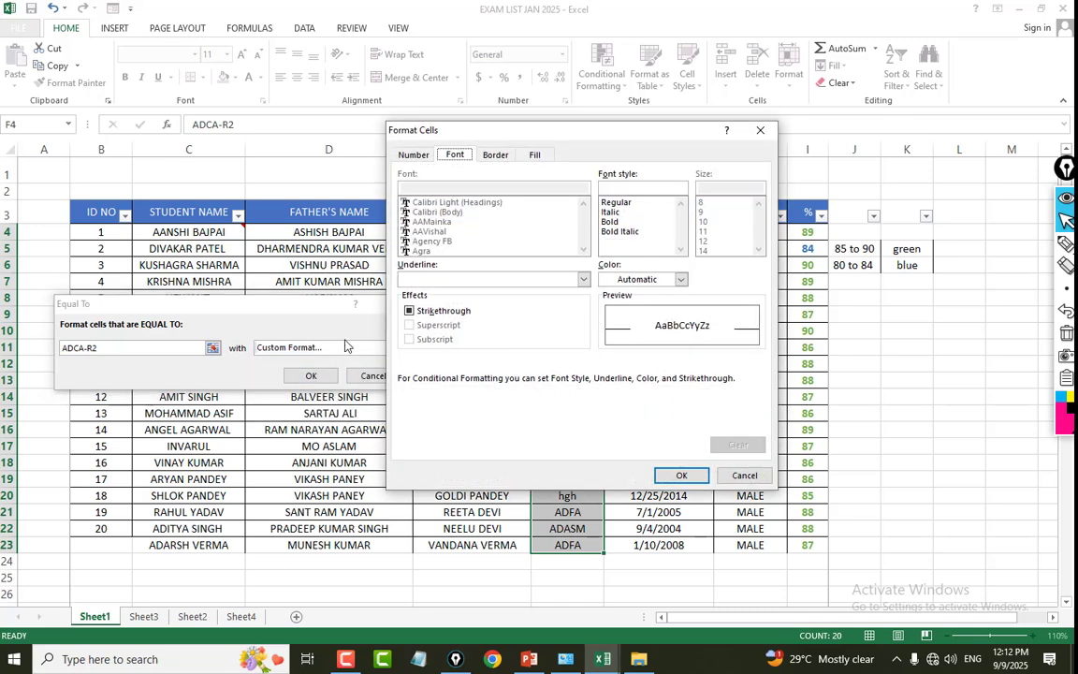
pyautogui.click(657, 280)
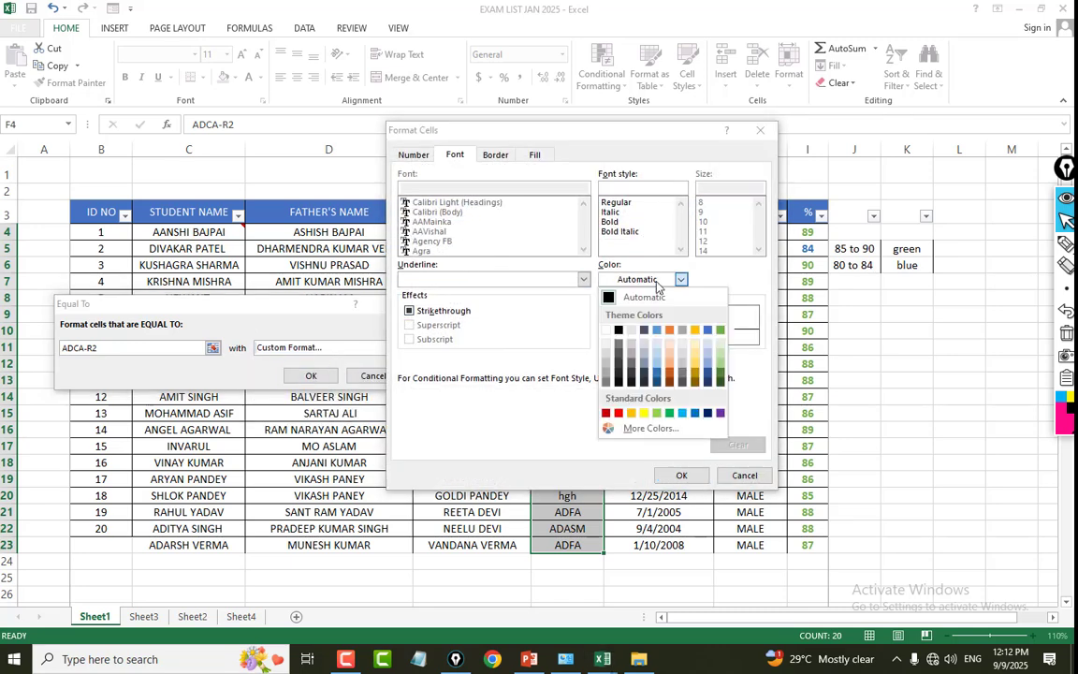
pyautogui.click(619, 410)
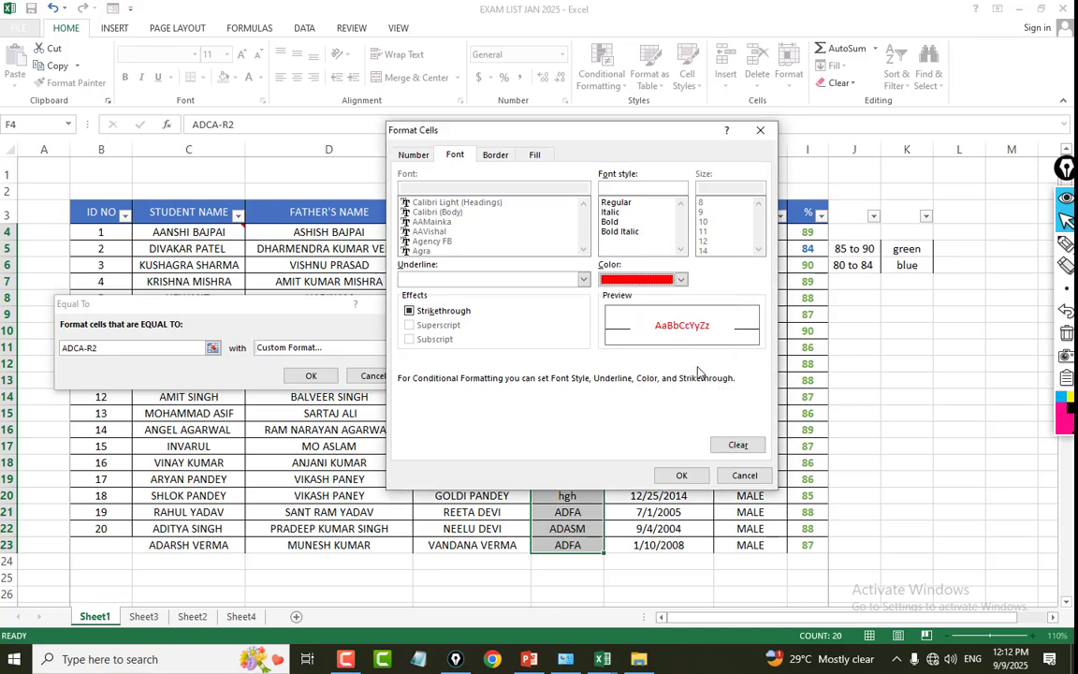
pyautogui.click(610, 222)
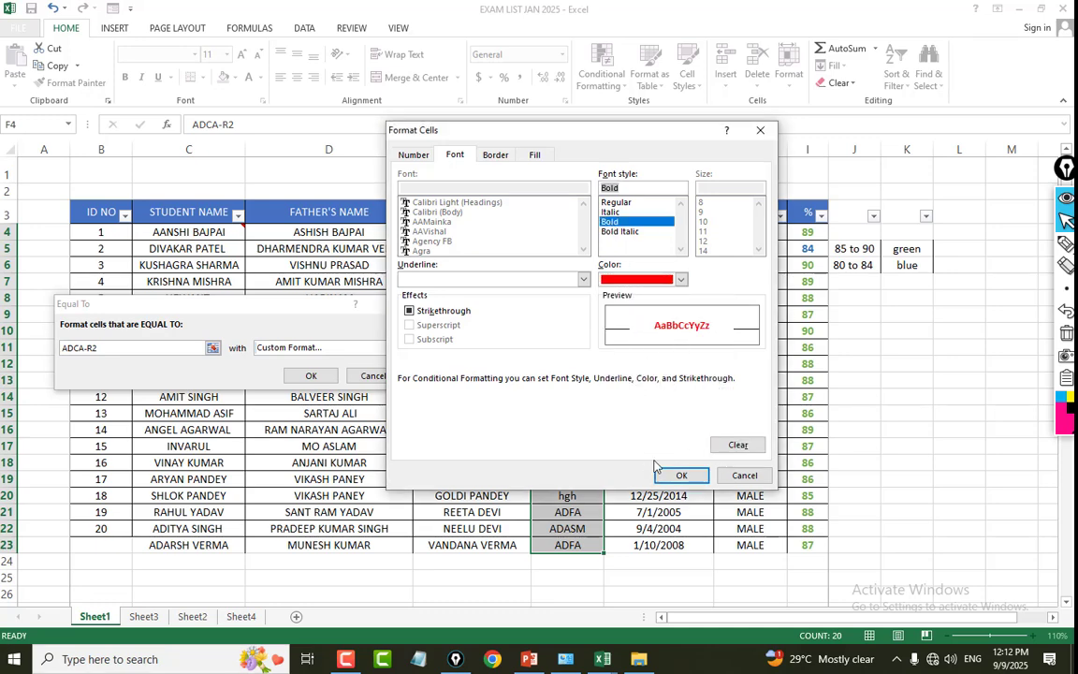
pyautogui.click(679, 475)
pyautogui.click(311, 375)
pyautogui.click(807, 396)
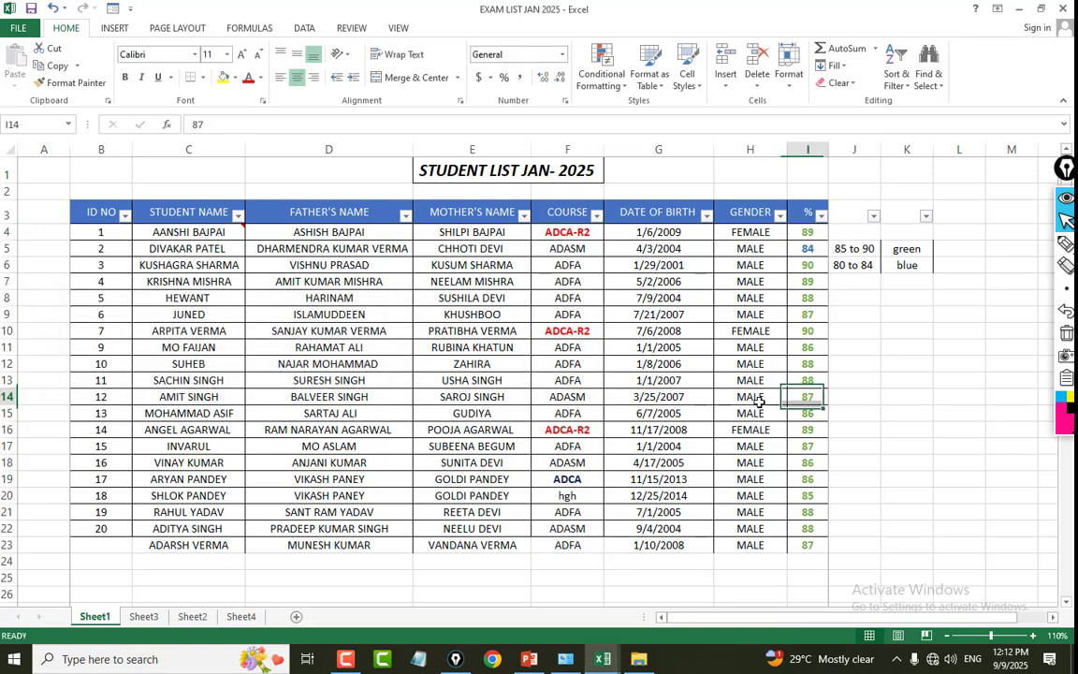
# Examine the COURSE header and the order of the student names in C4:C23.
pyautogui.click(586, 210)
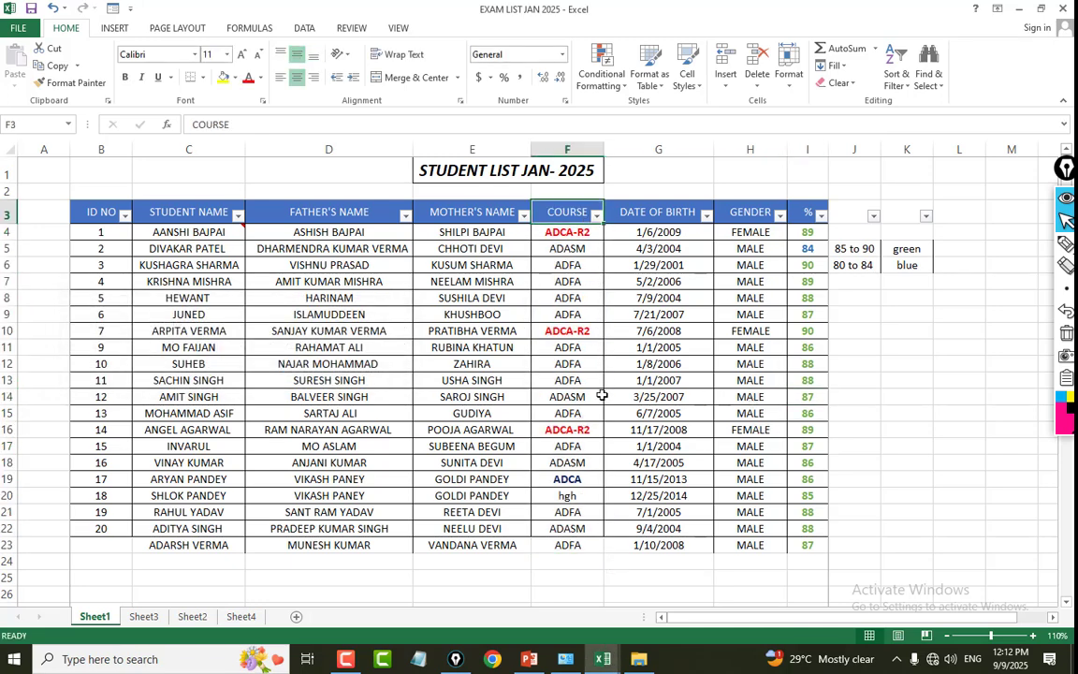
pyautogui.click(772, 397)
pyautogui.click(278, 261)
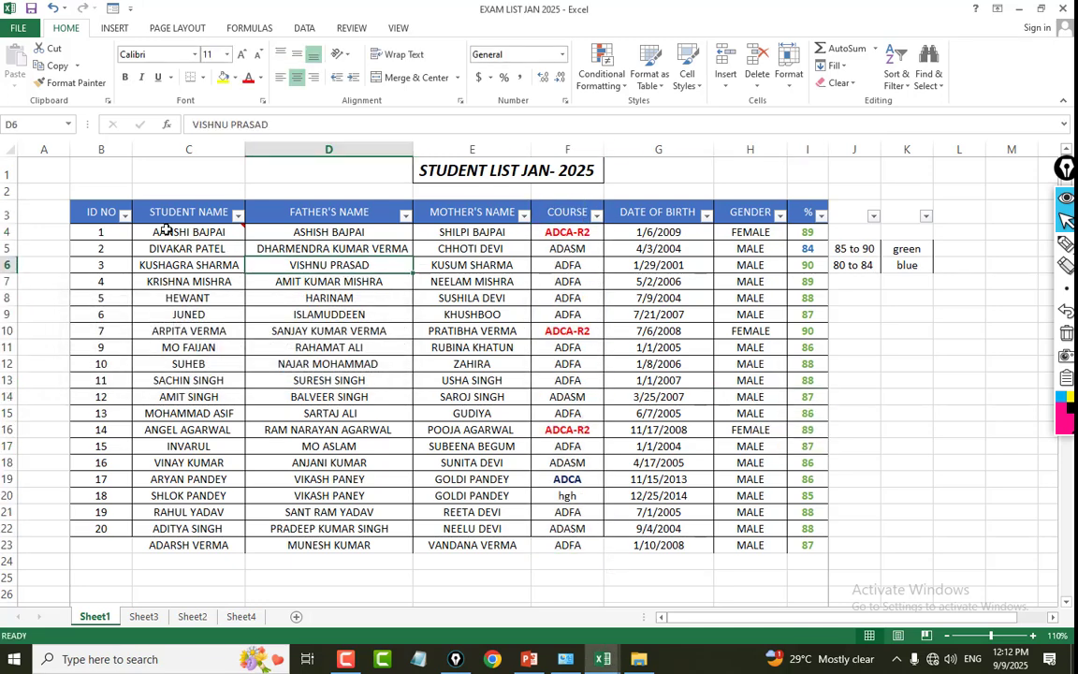
pyautogui.click(168, 232)
pyautogui.moveTo(190, 346); pyautogui.dragTo(213, 577)
pyautogui.click(338, 508)
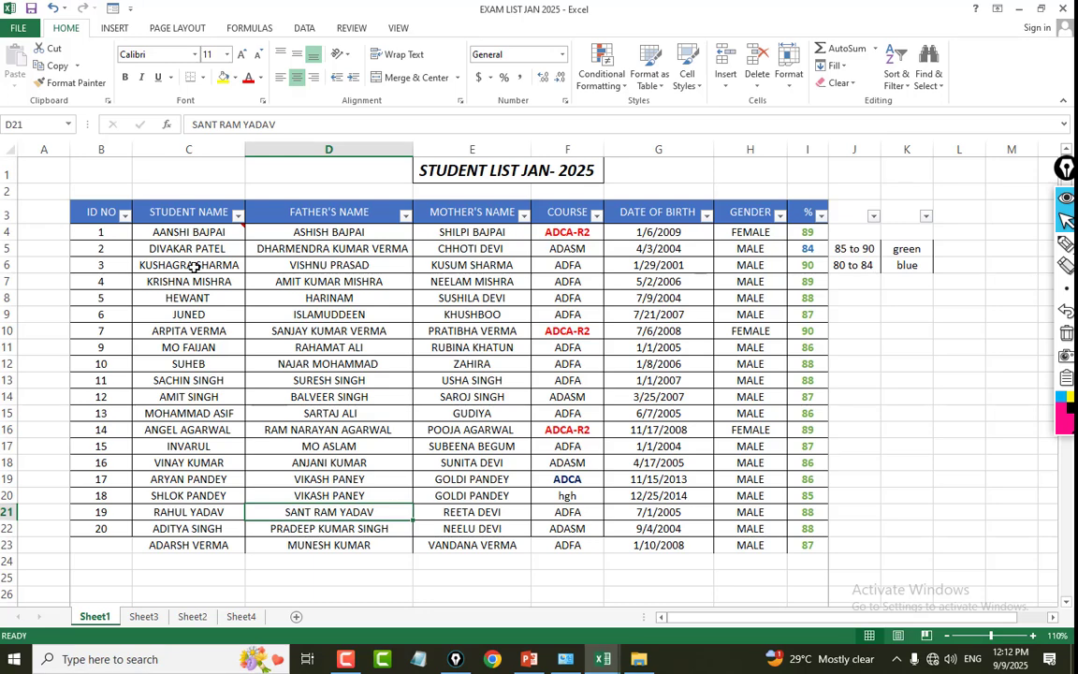
pyautogui.click(169, 245)
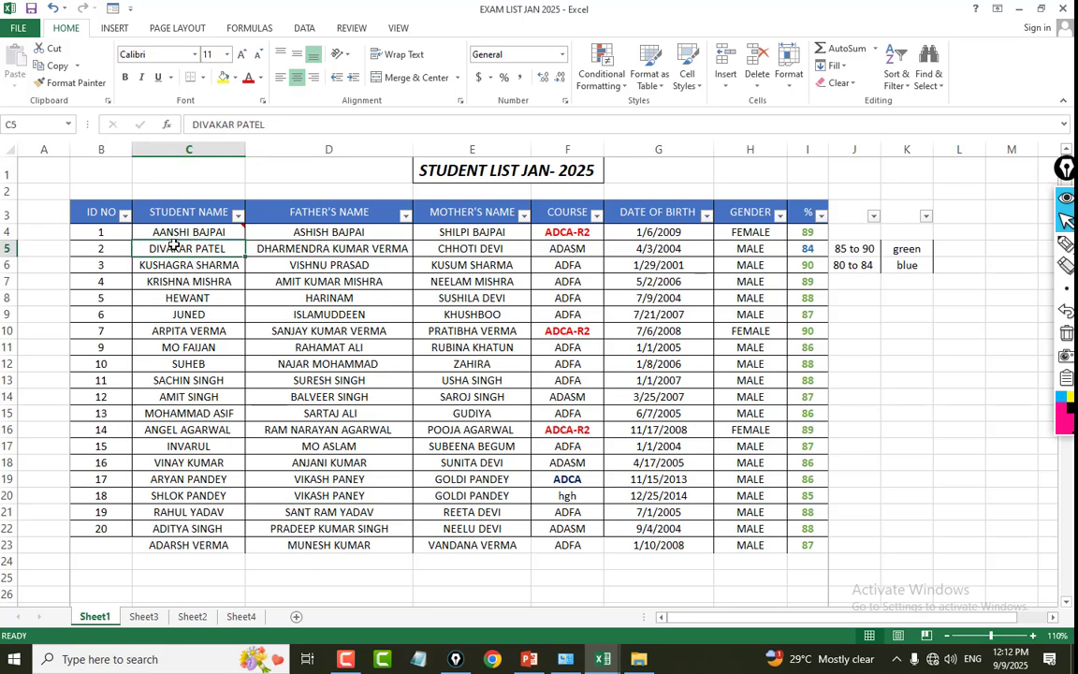
pyautogui.moveTo(170, 233); pyautogui.dragTo(190, 544)
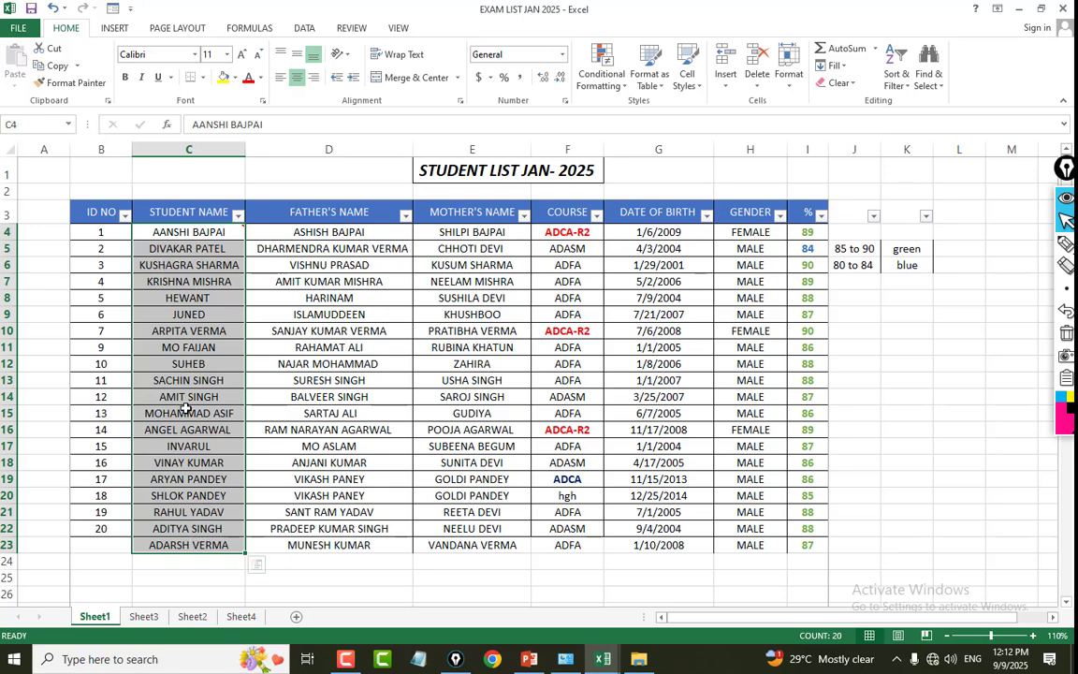
pyautogui.click(176, 328)
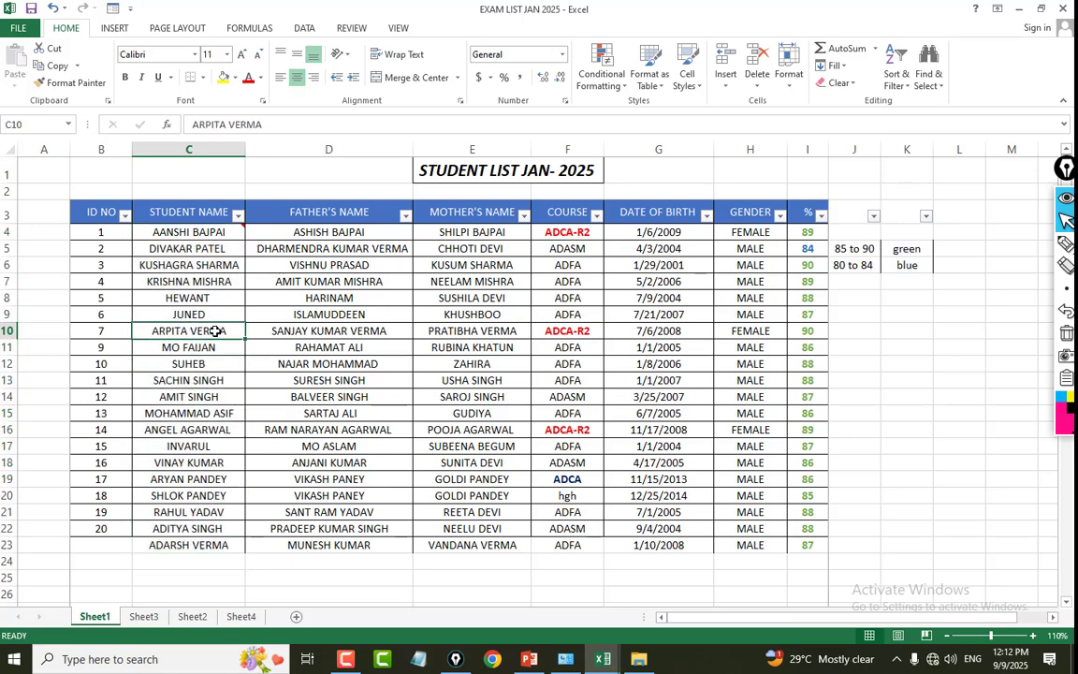
pyautogui.click(156, 231)
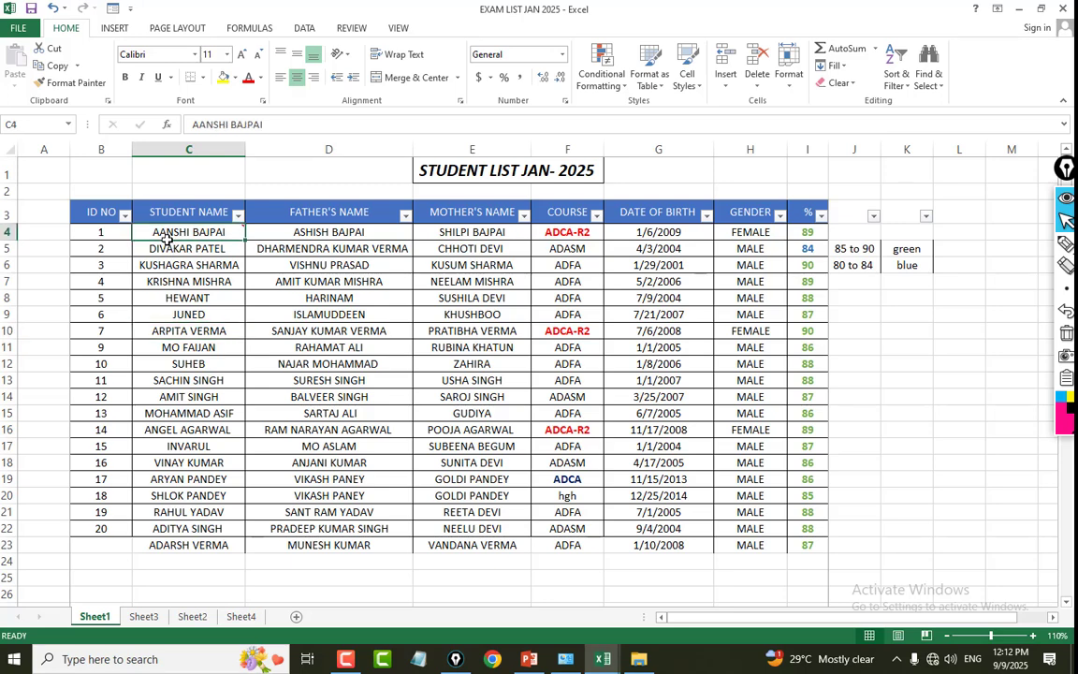
# Sort the student records alphabetically from A to Z by STUDENT NAME.
pyautogui.moveTo(159, 231); pyautogui.dragTo(161, 559)
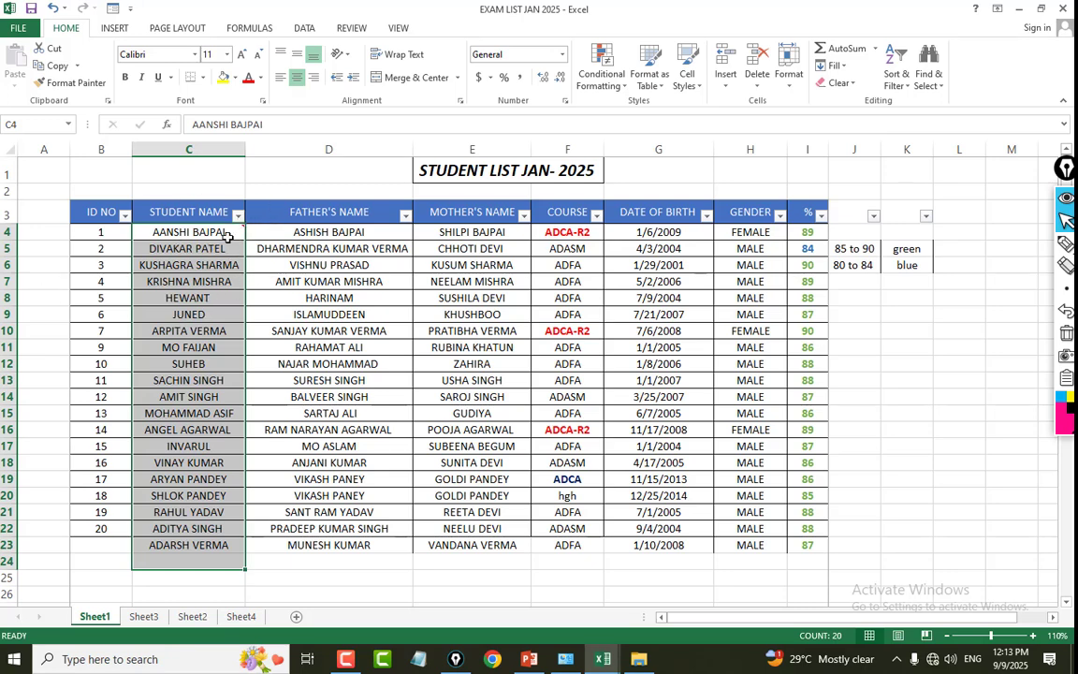
pyautogui.click(238, 216)
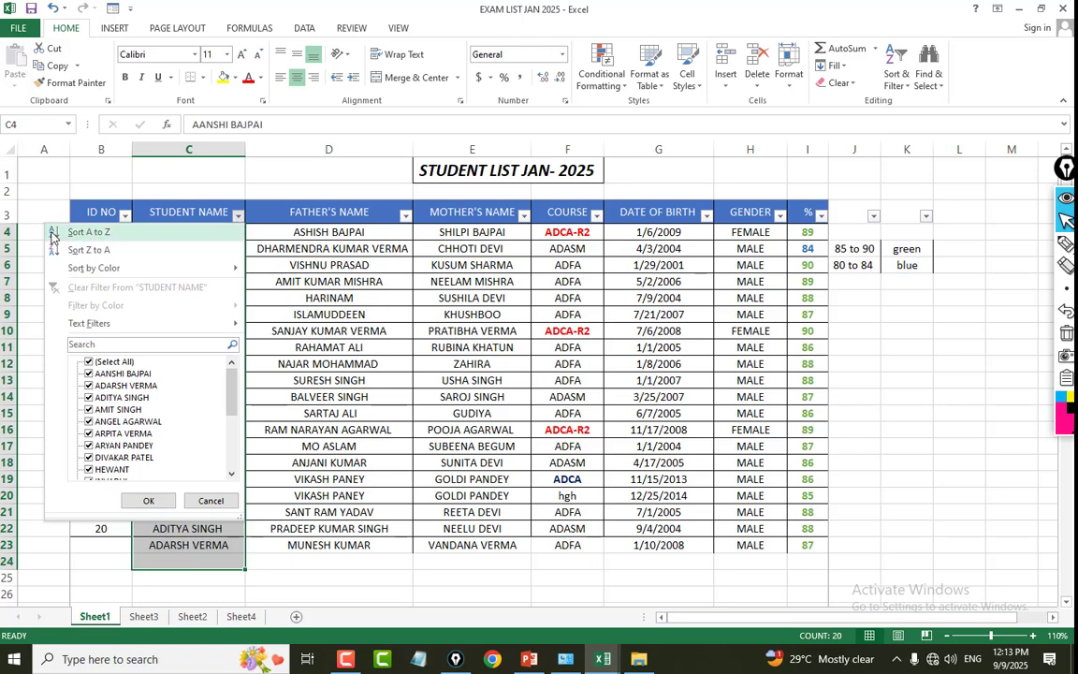
pyautogui.click(52, 238)
pyautogui.moveTo(180, 232)
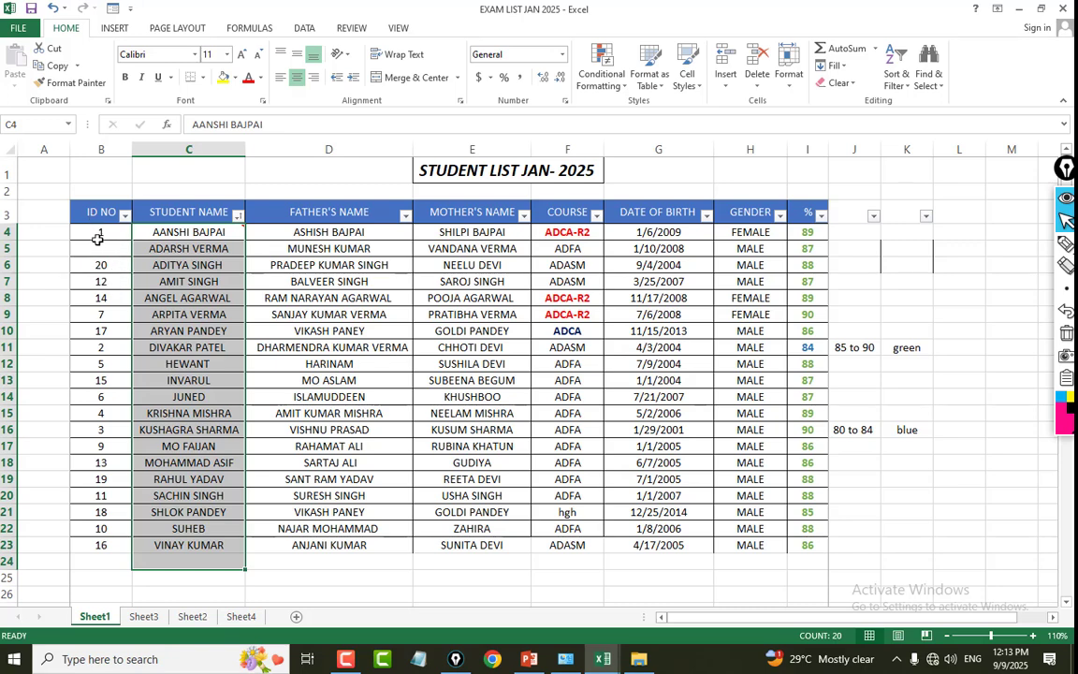
# Sort the records by ID NO from smallest to largest, and undo that sort.
pyautogui.click(94, 232)
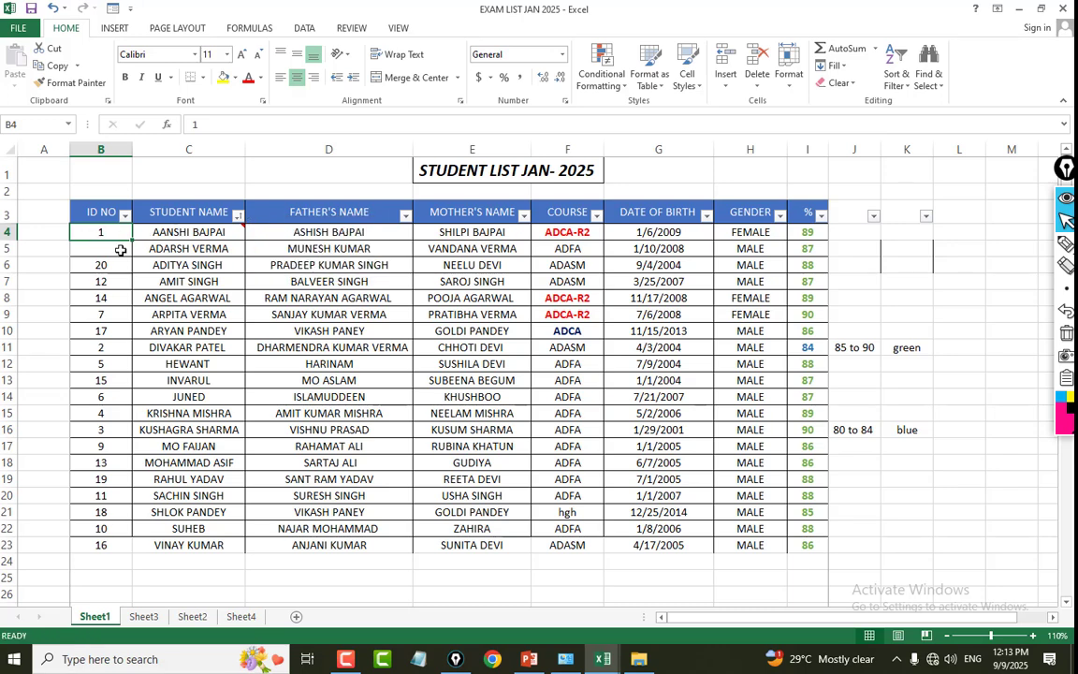
pyautogui.moveTo(94, 231); pyautogui.dragTo(98, 546)
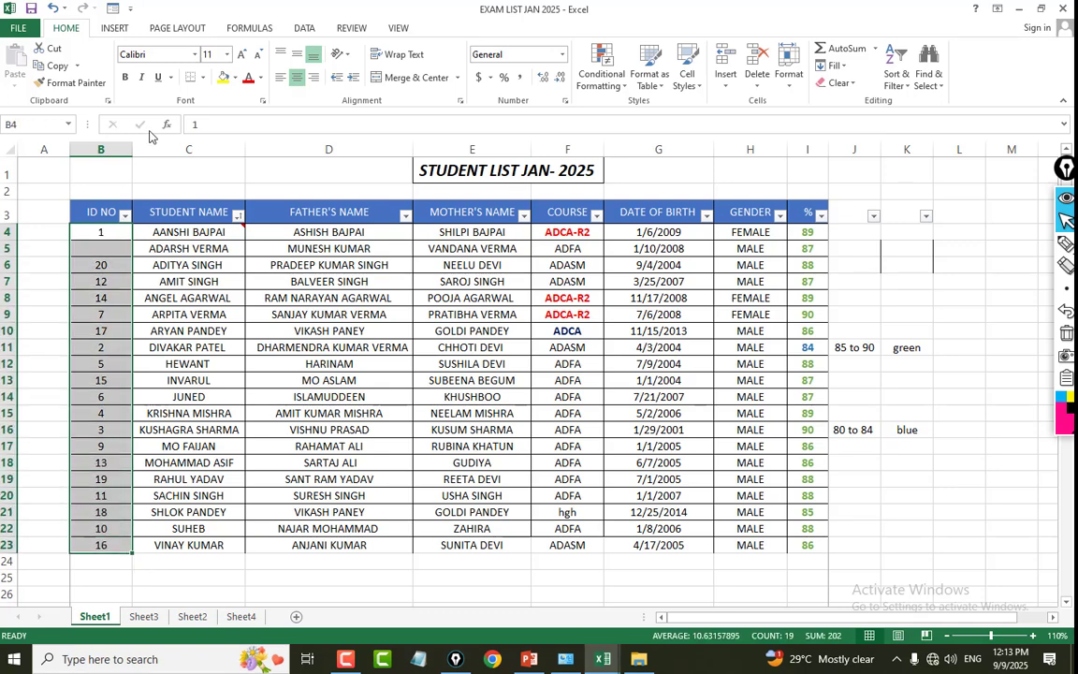
pyautogui.click(125, 216)
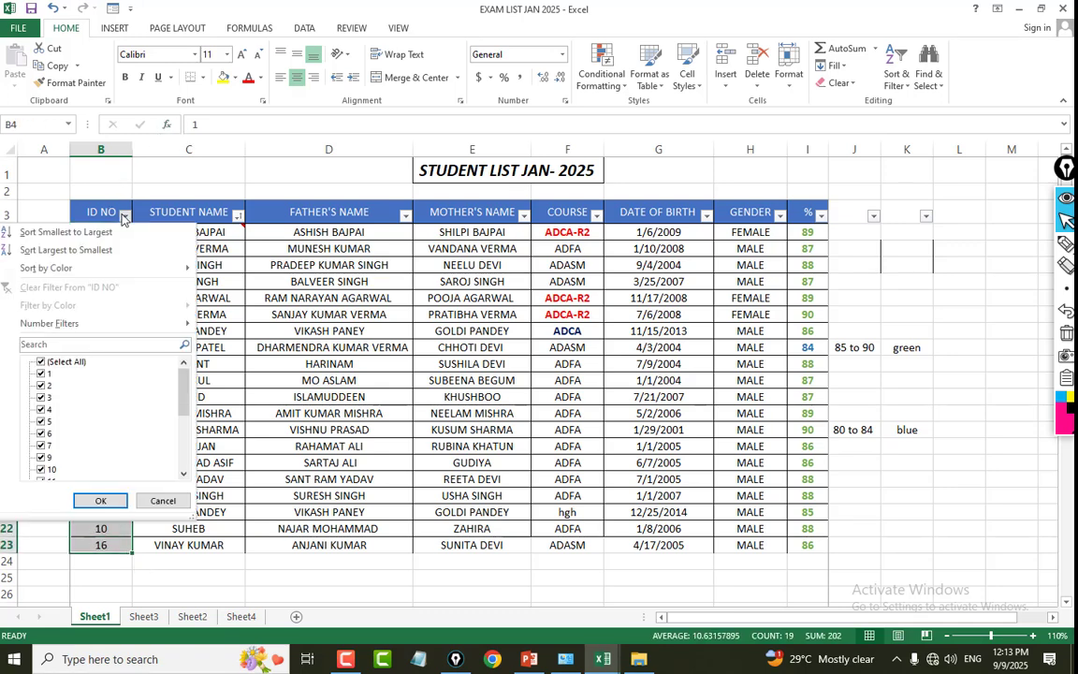
pyautogui.click(54, 232)
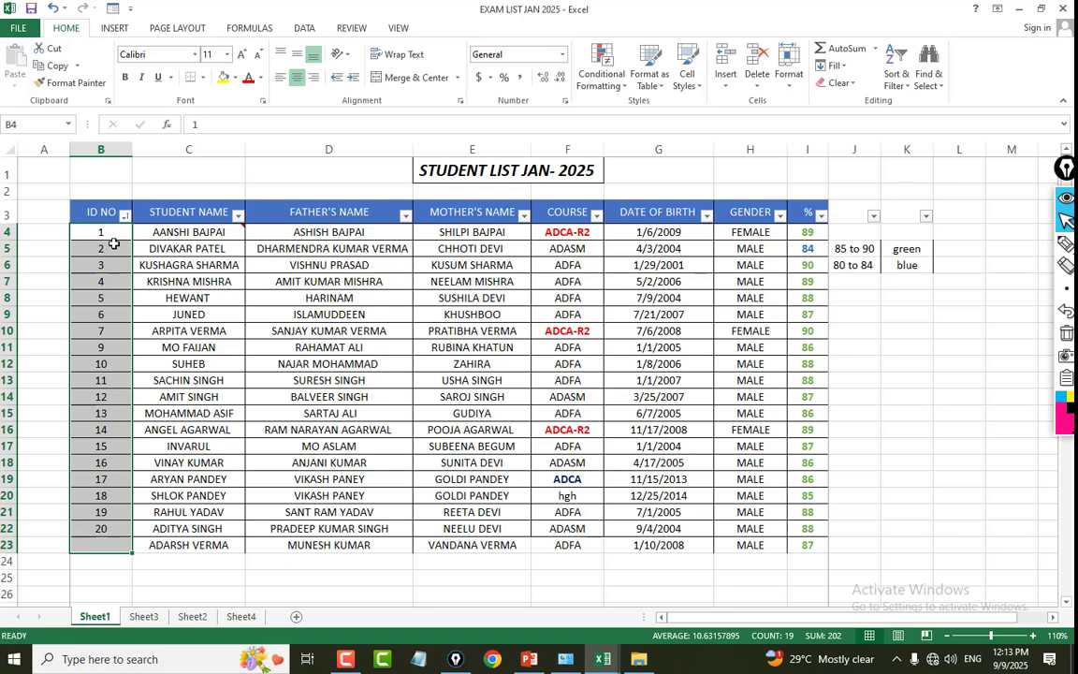
pyautogui.hotkey('ctrl', 'z')
pyautogui.click(175, 233)
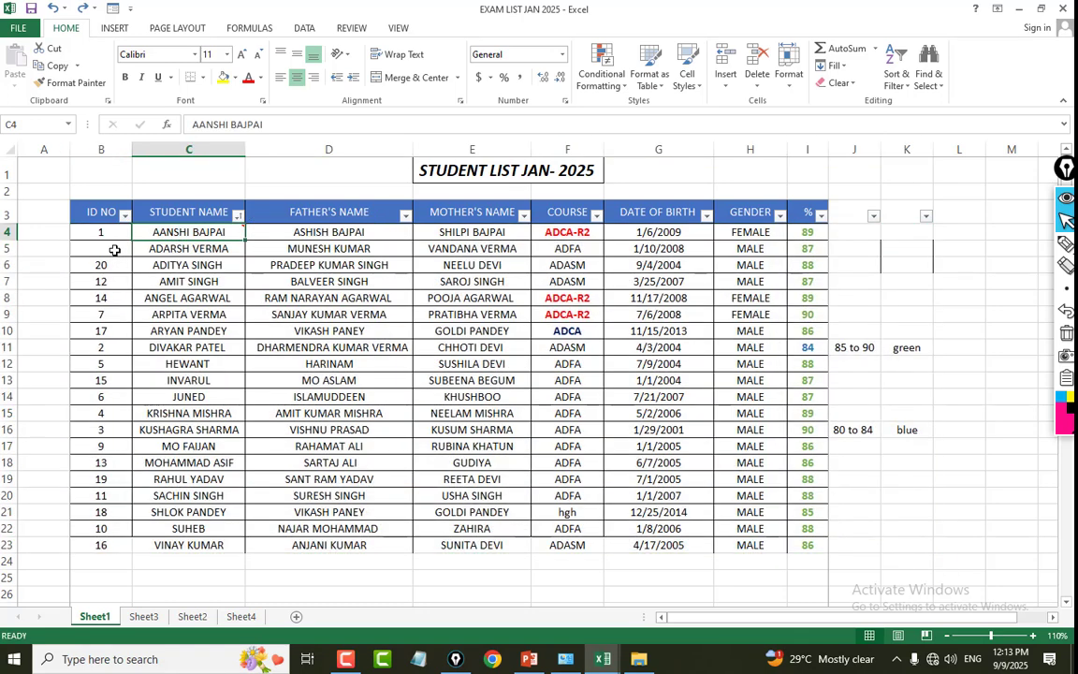
# Renumber the ID NO column by entering 2 in B5 and autofilling the series from B4:B5 down to B23, with the numbers centred.
pyautogui.click(100, 248)
pyautogui.write('2')
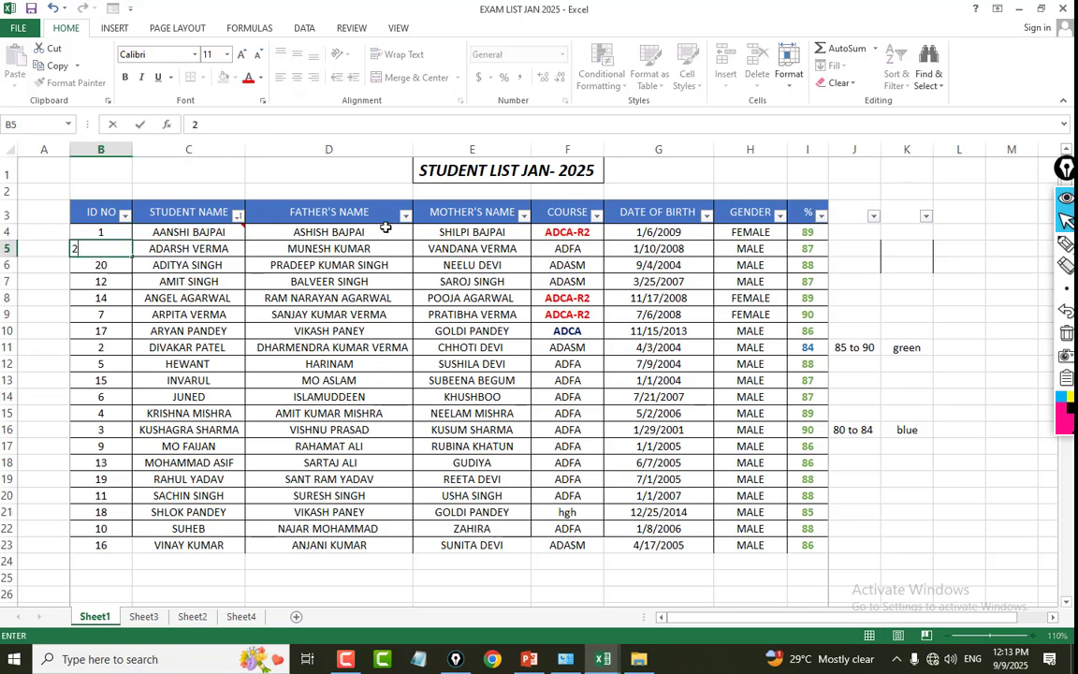
pyautogui.press('Up')
pyautogui.moveTo(97, 230); pyautogui.dragTo(101, 247)
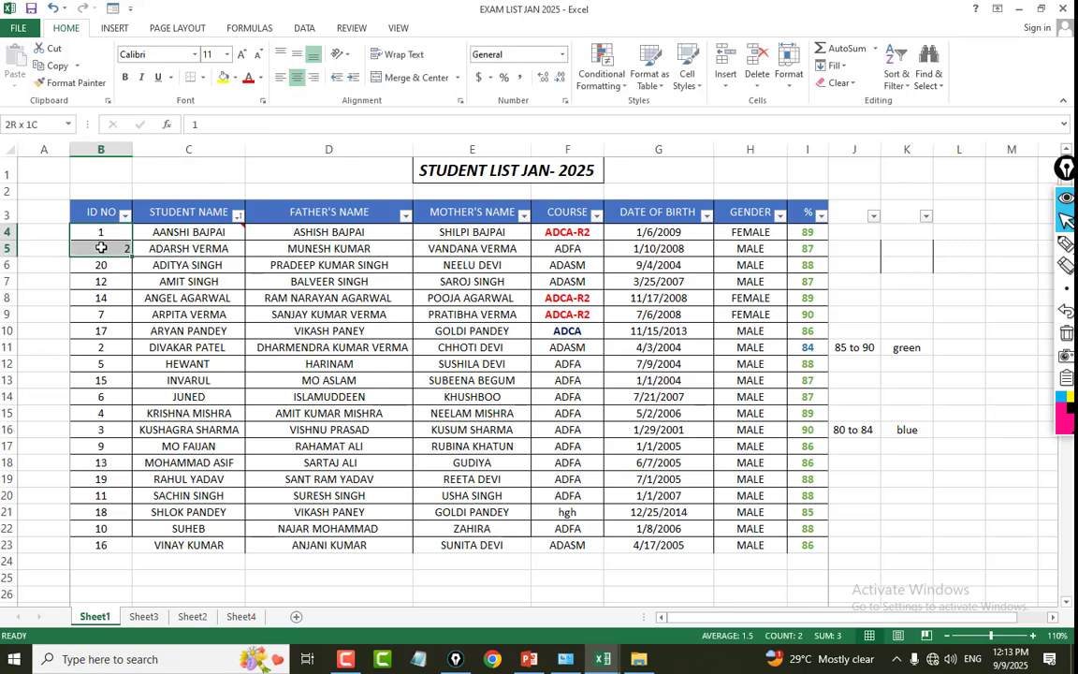
pyautogui.moveTo(133, 257); pyautogui.dragTo(133, 550)
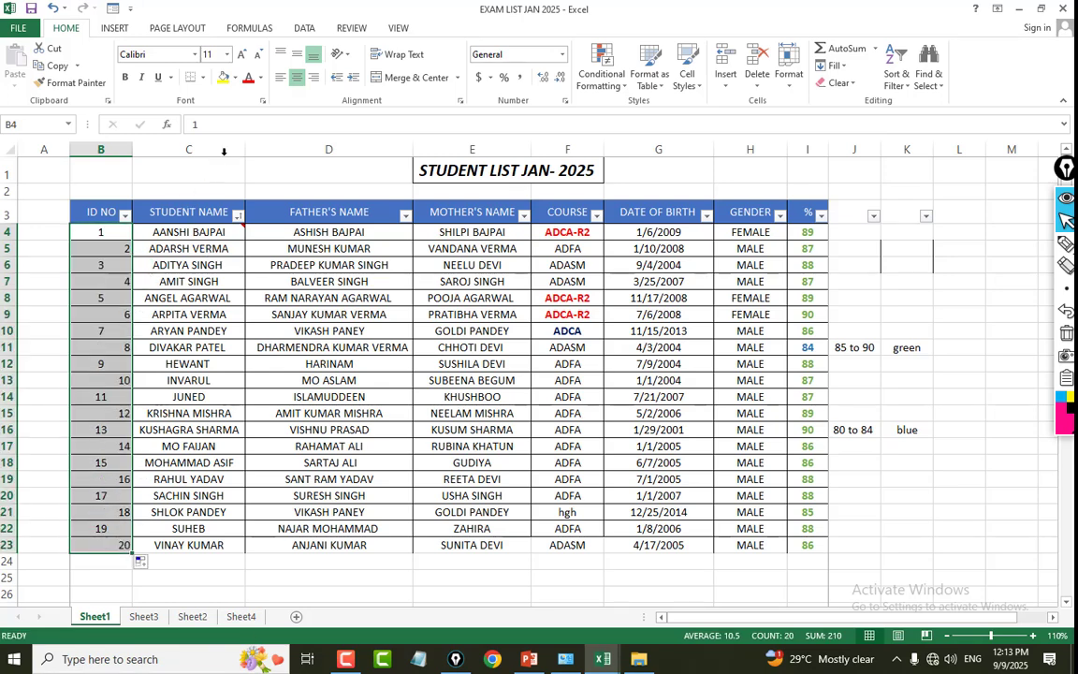
pyautogui.click(297, 76)
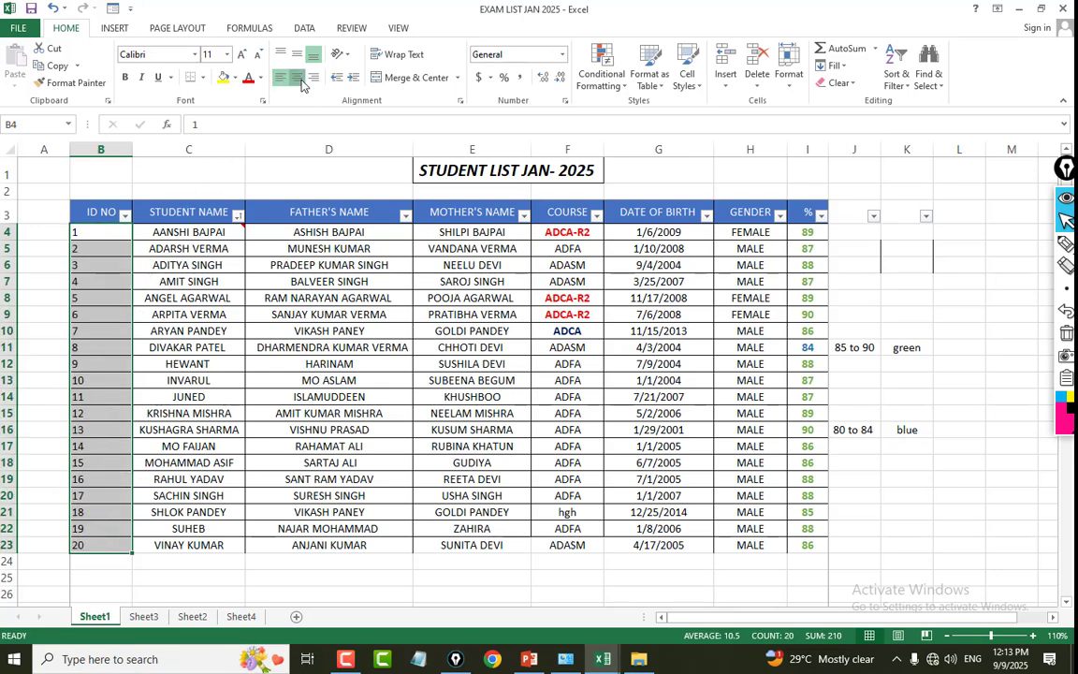
pyautogui.click(190, 379)
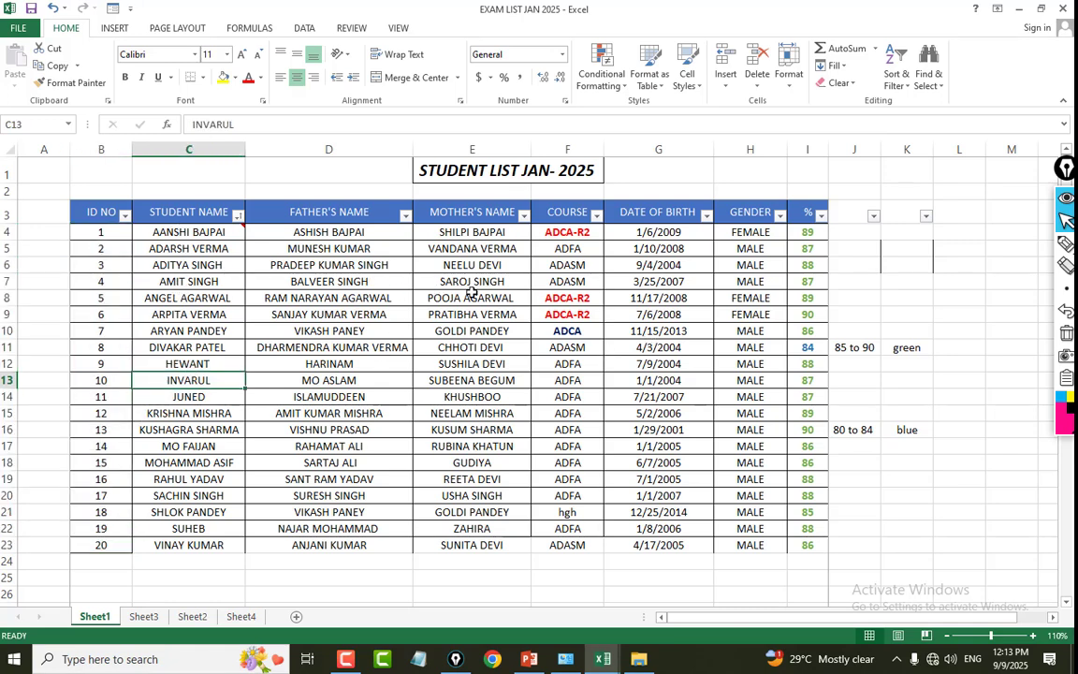
pyautogui.click(753, 247)
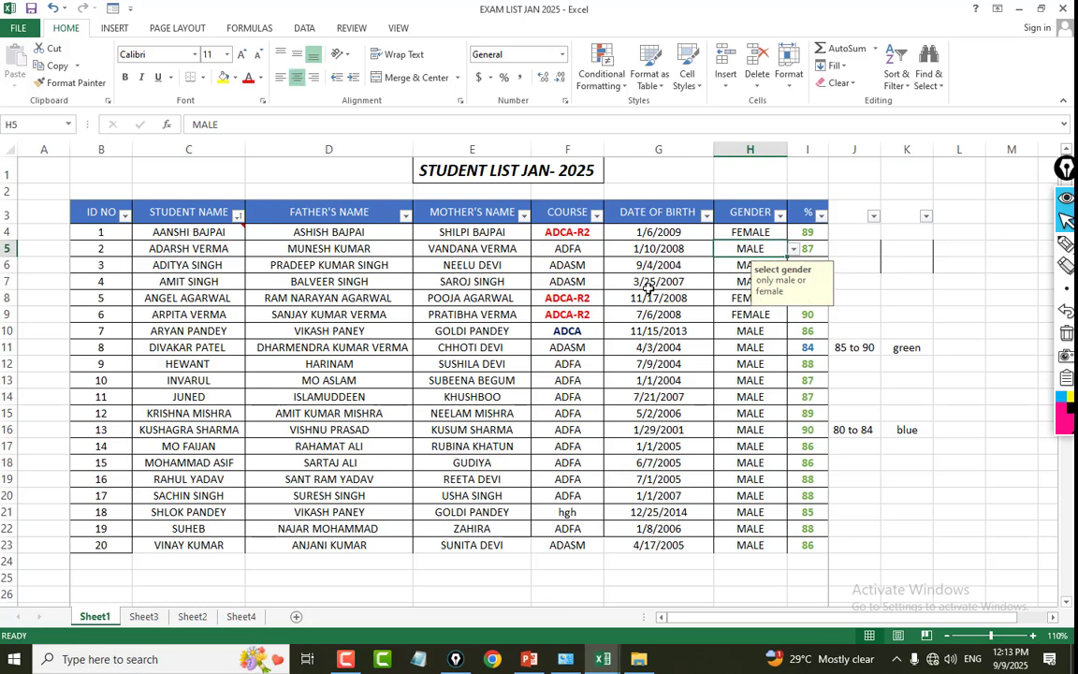
# Count the ADASM students in F25 with a COUNTIF over the COURSE entries F4:F23 and the criterion "ADASM".
pyautogui.scroll(-3, 640, 306)
pyautogui.scroll(3, 618, 281)
pyautogui.moveTo(582, 233); pyautogui.dragTo(567, 562)
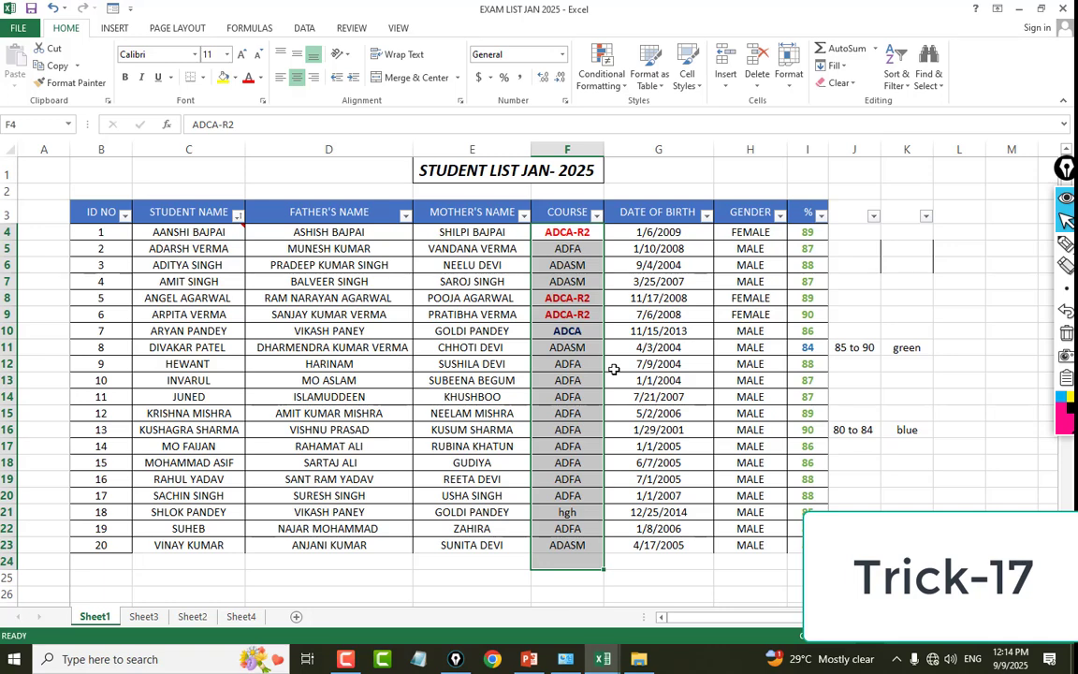
pyautogui.click(547, 575)
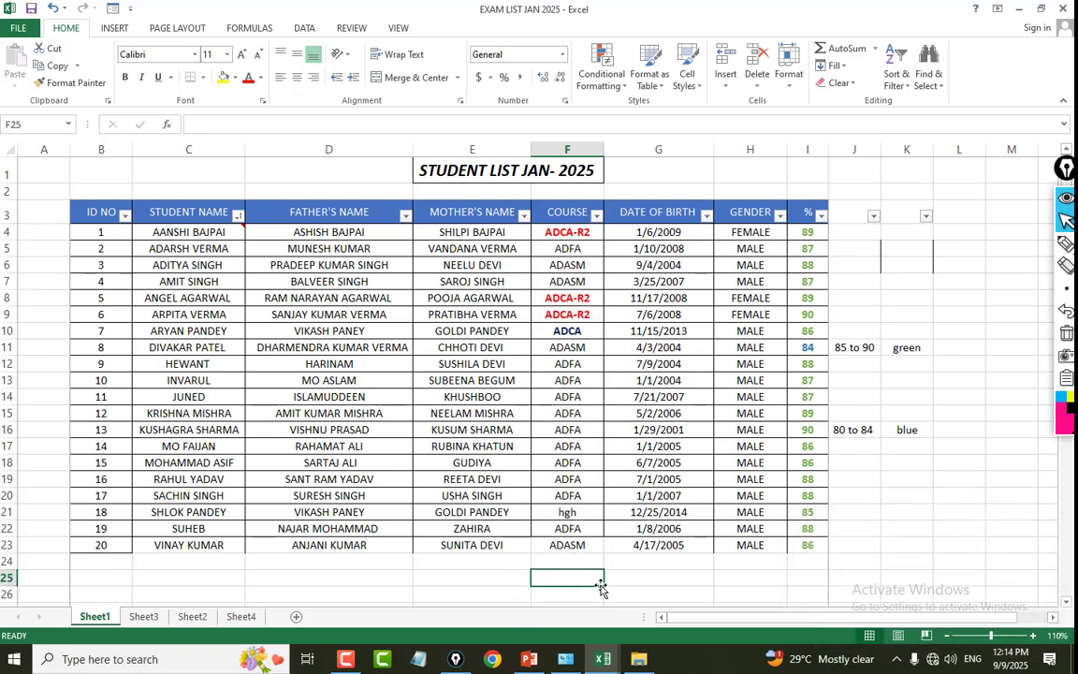
pyautogui.write('=COUNTI')
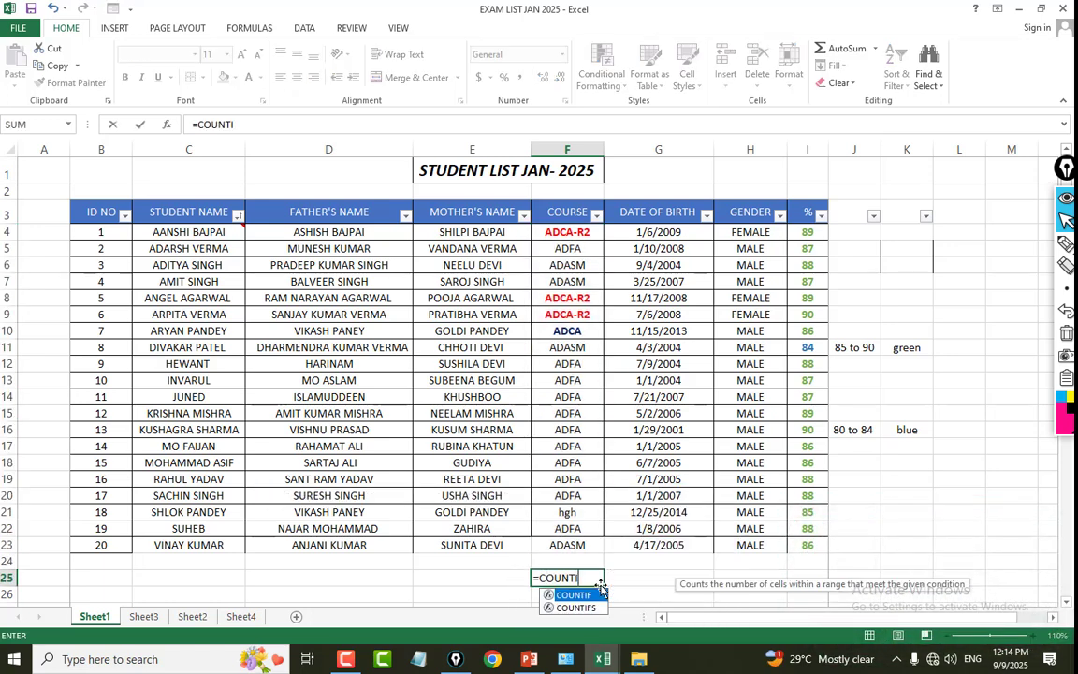
pyautogui.write('F(')
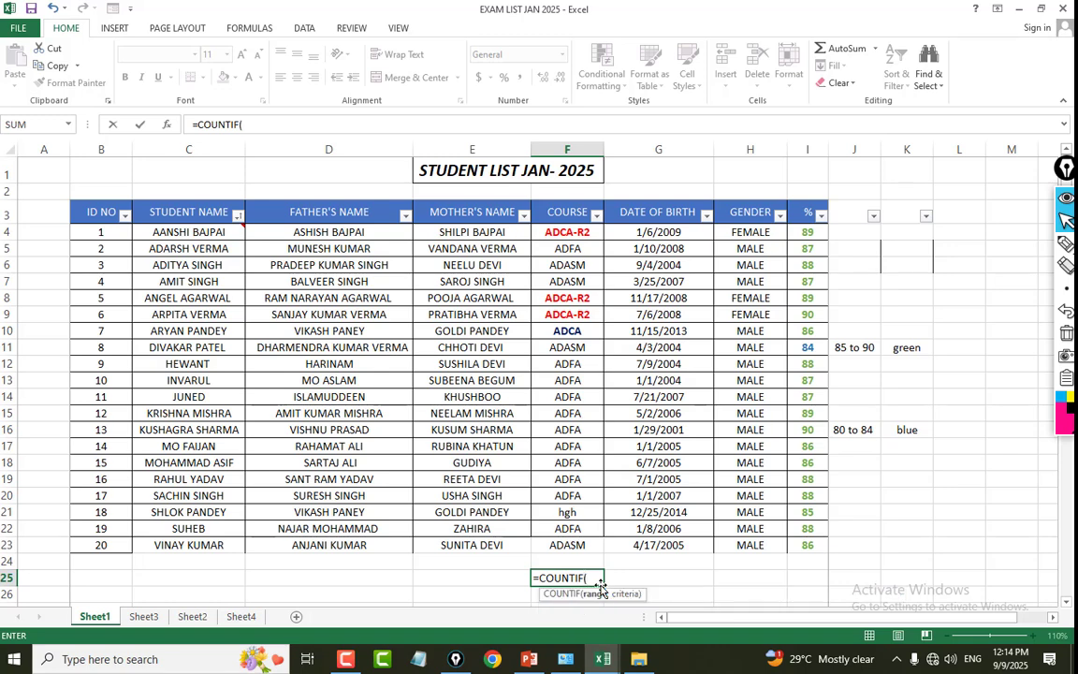
pyautogui.moveTo(567, 233); pyautogui.dragTo(567, 545)
pyautogui.write(',"ADA')
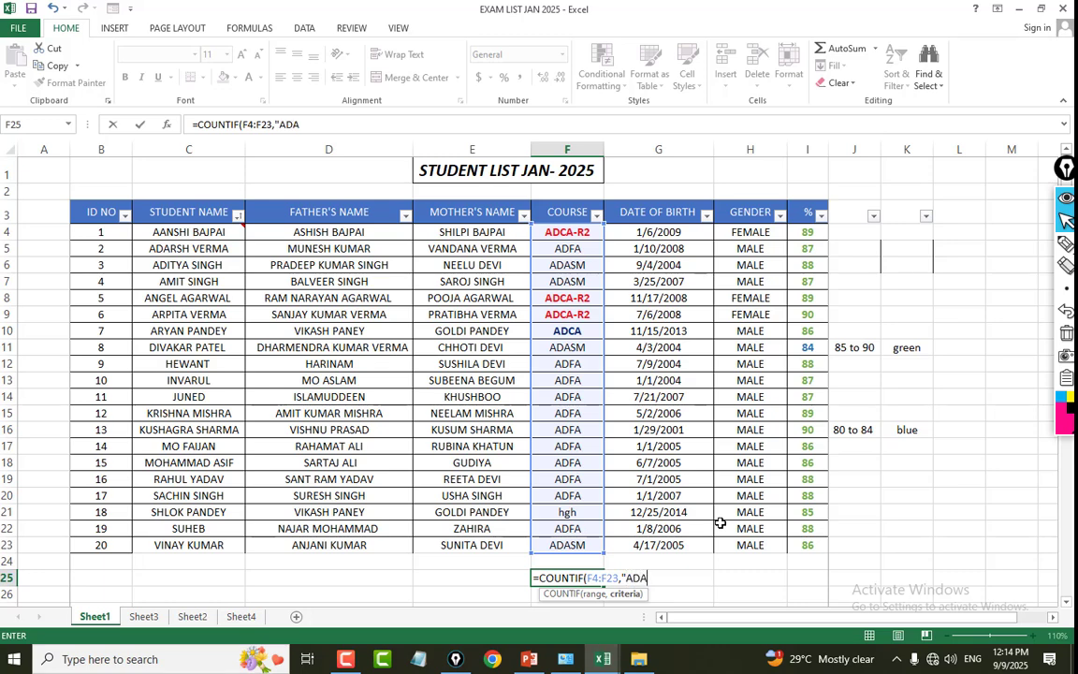
pyautogui.write('M")')
pyautogui.press('Return')
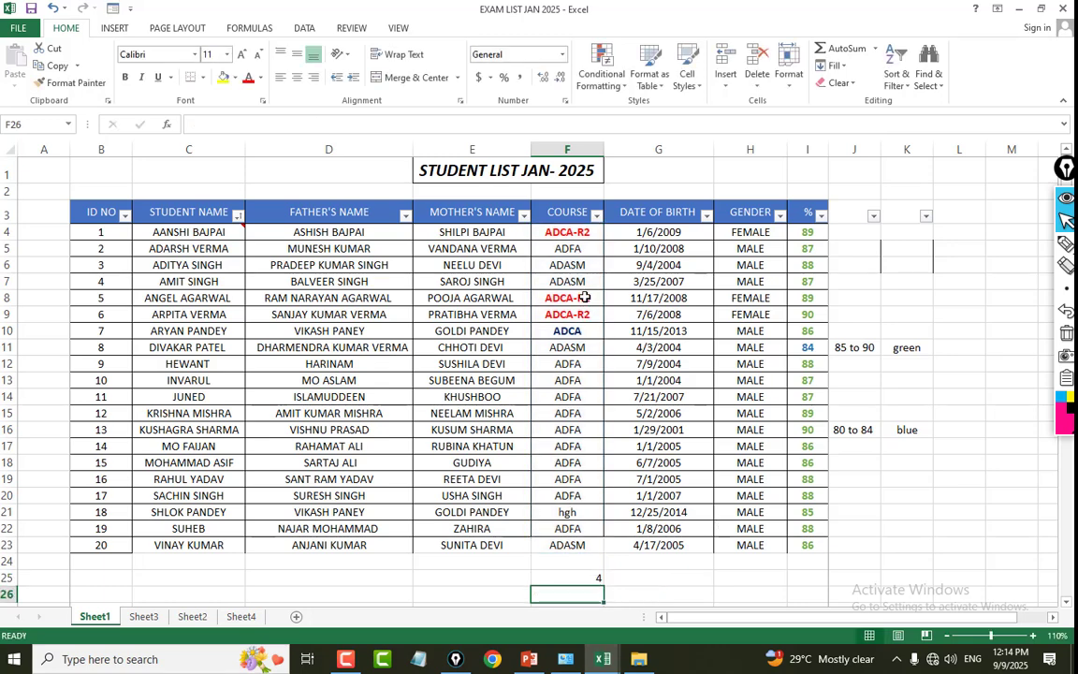
pyautogui.click(565, 570)
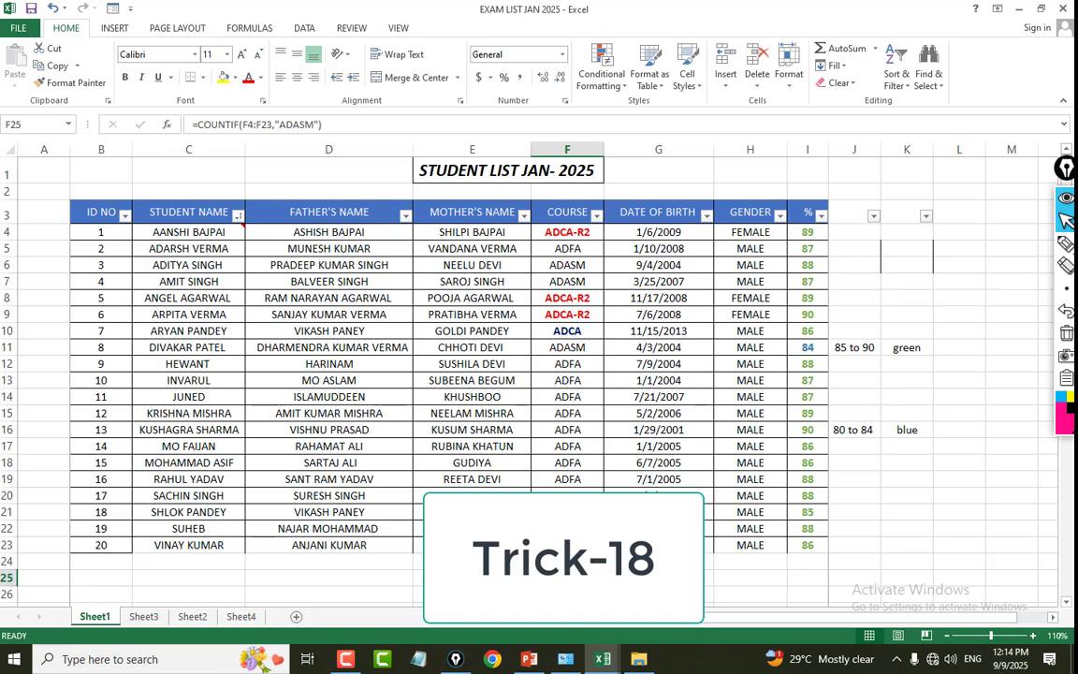
# Try to enter a COUNTIF in H25 that counts "MALE" in the GENDER range H4:H23.
pyautogui.moveTo(745, 238); pyautogui.dragTo(749, 544)
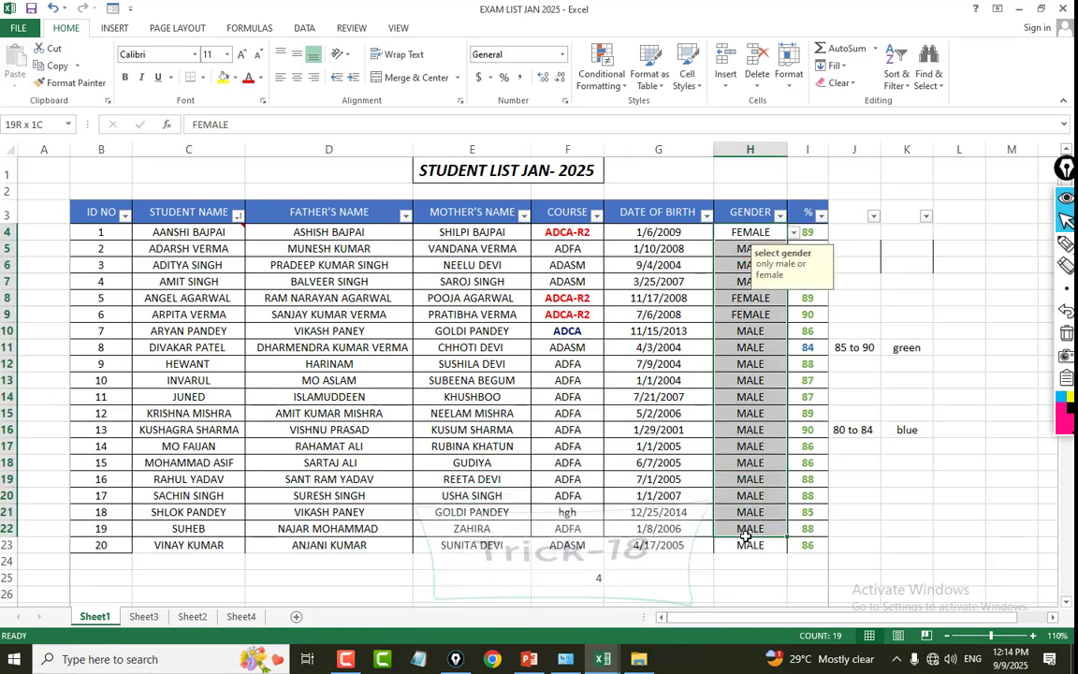
pyautogui.click(745, 573)
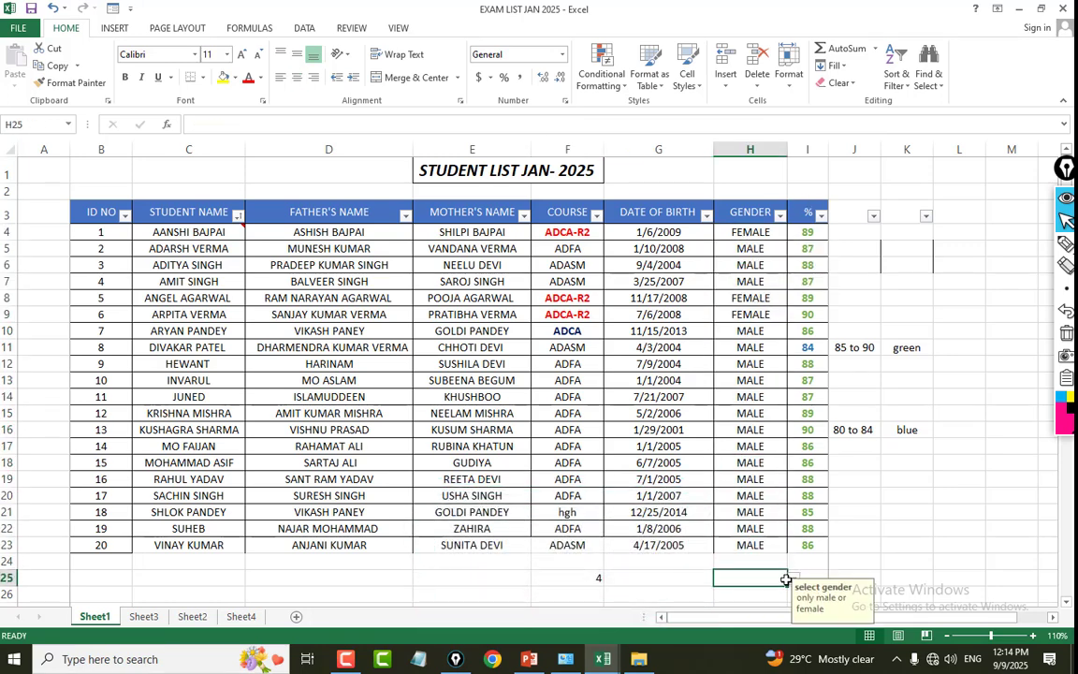
pyautogui.write('=')
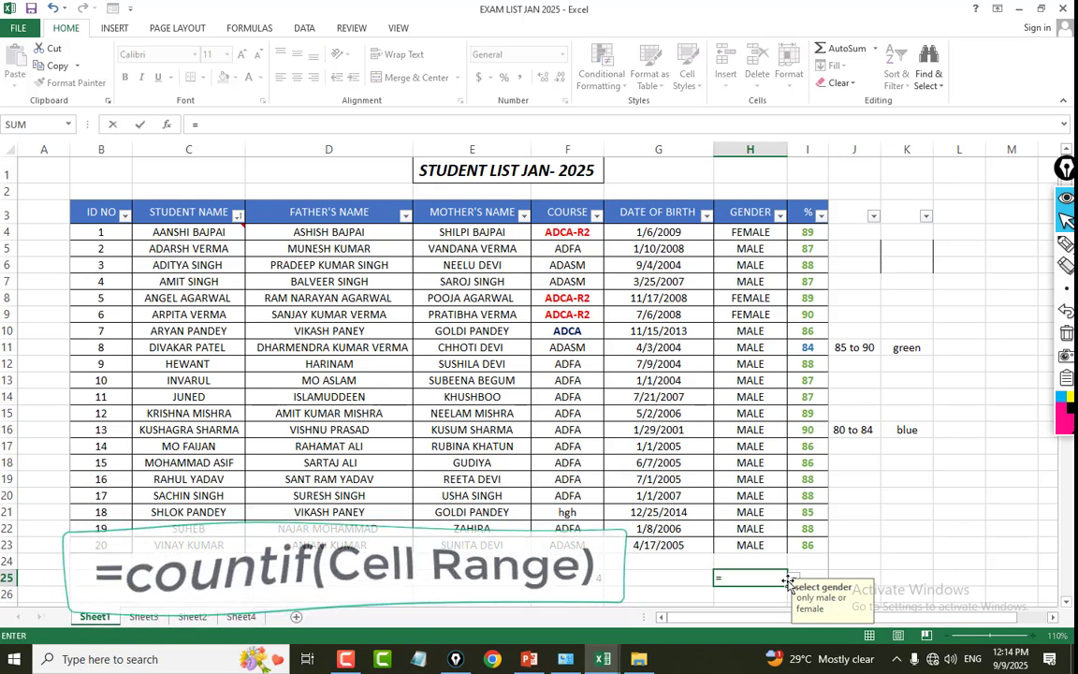
pyautogui.write('COUNT')
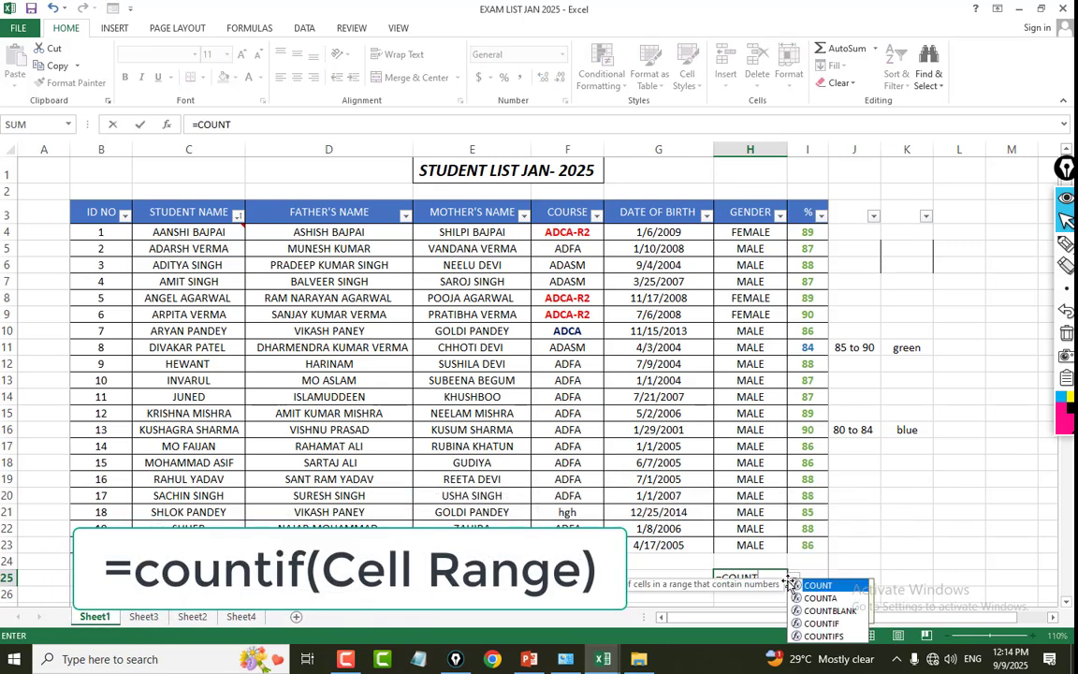
pyautogui.write('IF(')
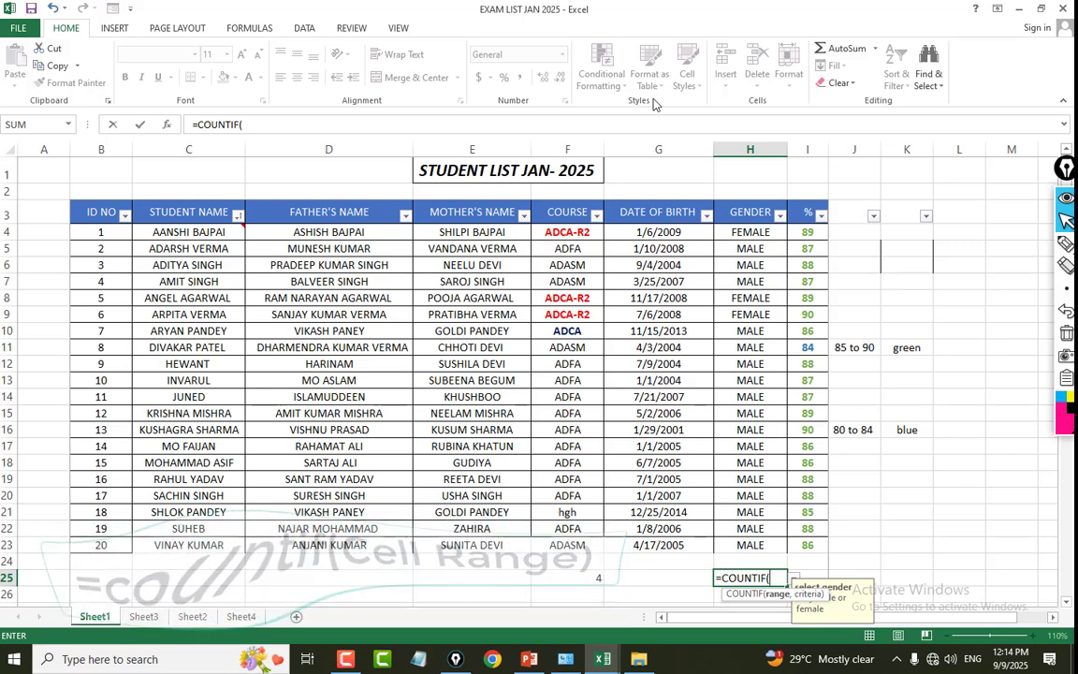
pyautogui.moveTo(750, 232); pyautogui.dragTo(749, 545)
pyautogui.write(',')
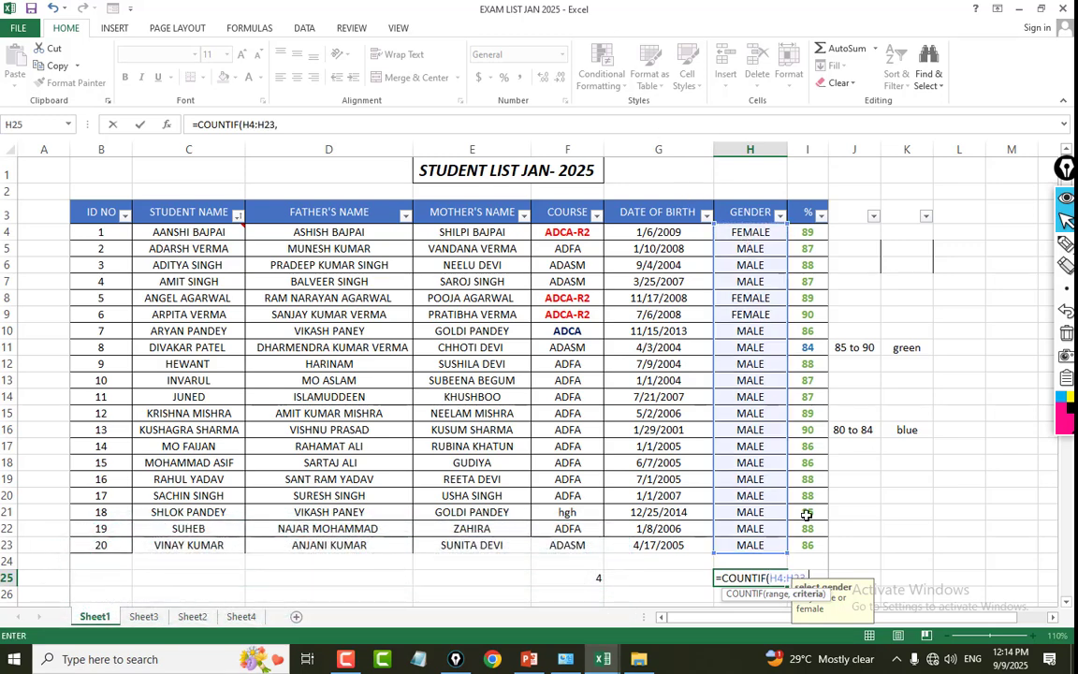
pyautogui.write('"MALE"')
pyautogui.press('Return')
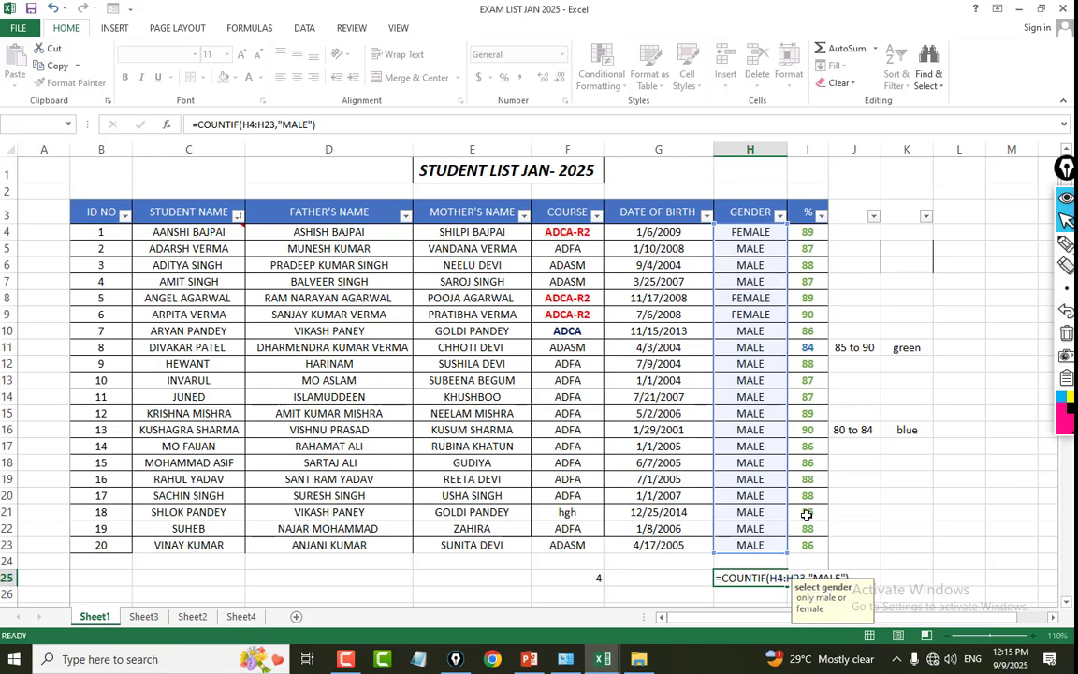
pyautogui.click(535, 373)
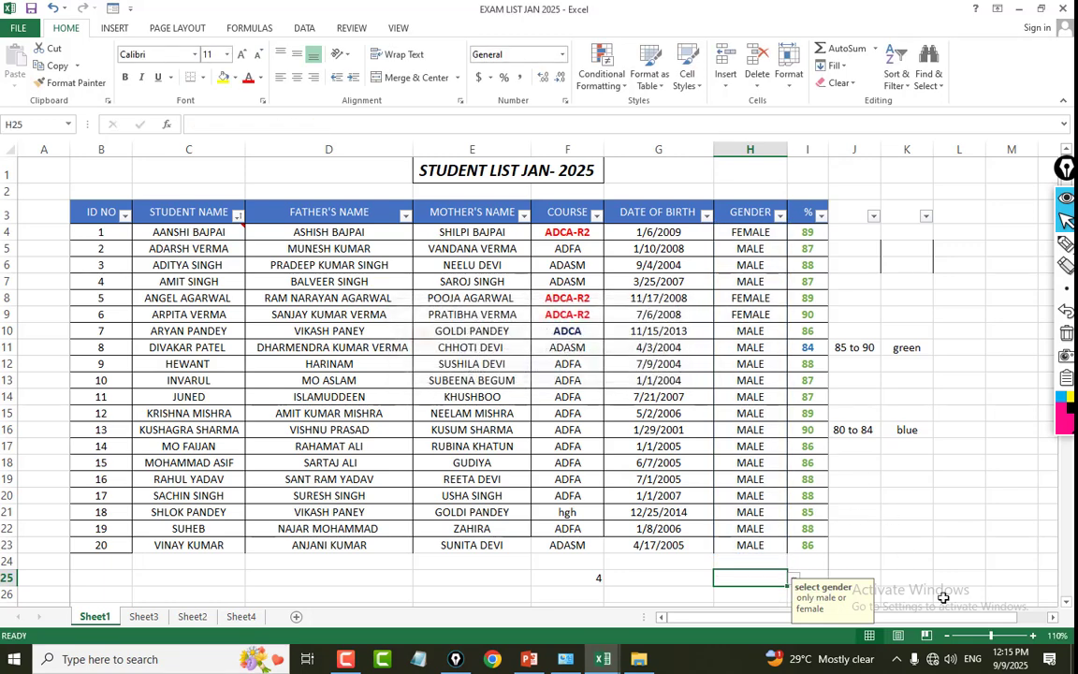
# Clear all contents, formats and validation from the empty GENDER column cells below the list, starting at H24.
pyautogui.click(707, 593)
pyautogui.scroll(-2, 850, 530)
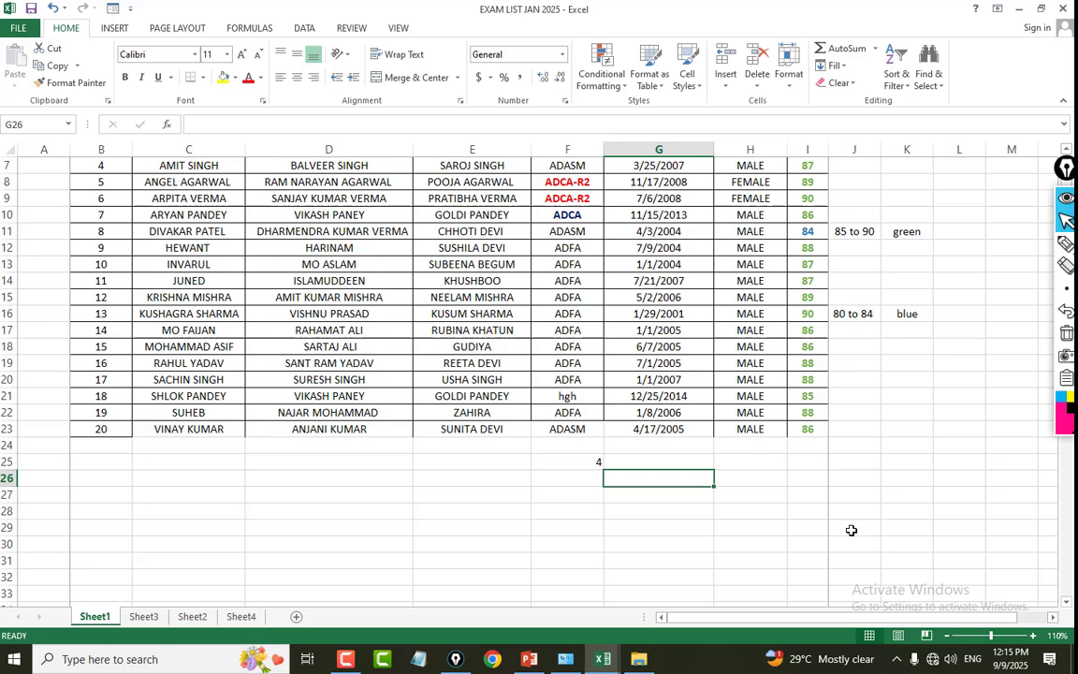
pyautogui.click(758, 432)
pyautogui.click(733, 446)
pyautogui.moveTo(744, 445); pyautogui.dragTo(755, 585)
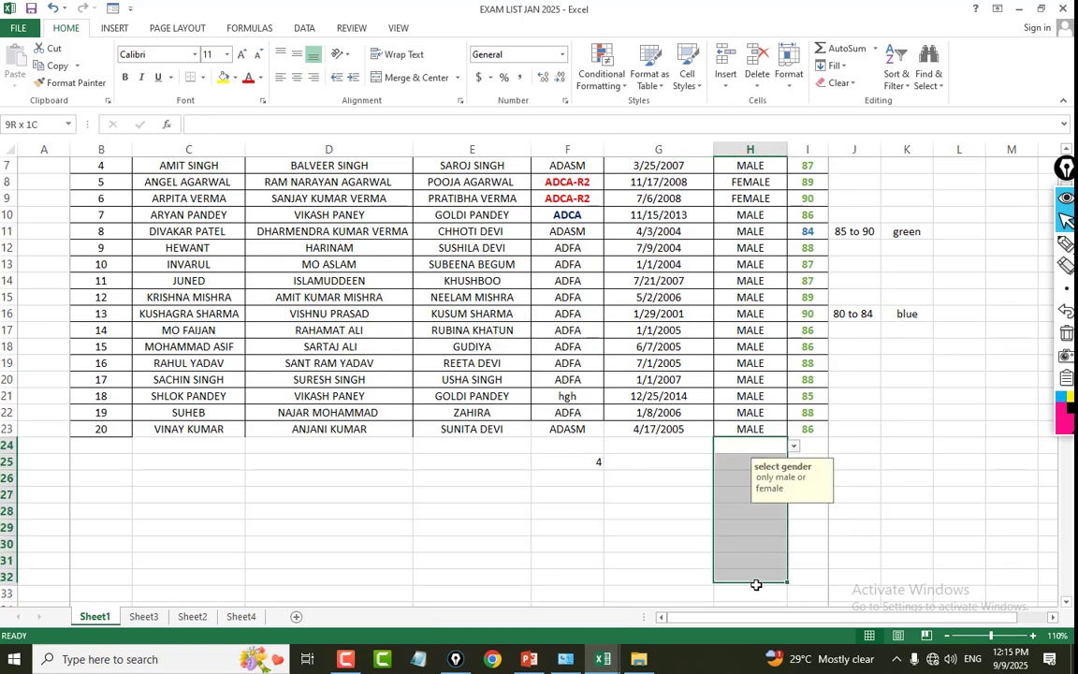
pyautogui.click(738, 446)
pyautogui.moveTo(741, 447); pyautogui.dragTo(739, 587)
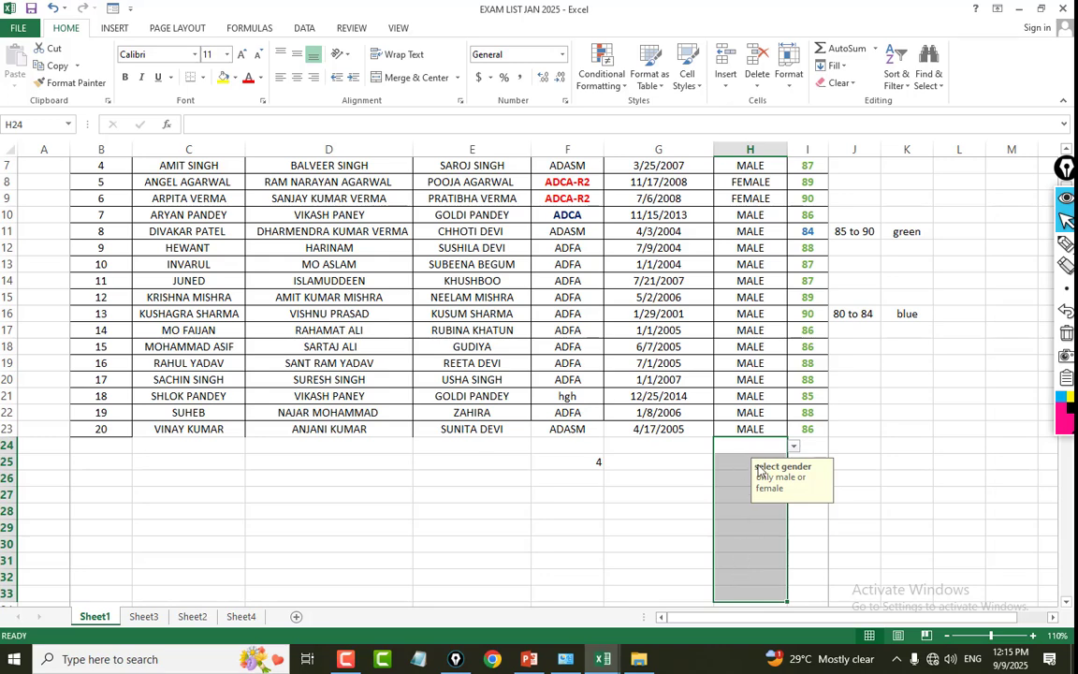
pyautogui.click(661, 510)
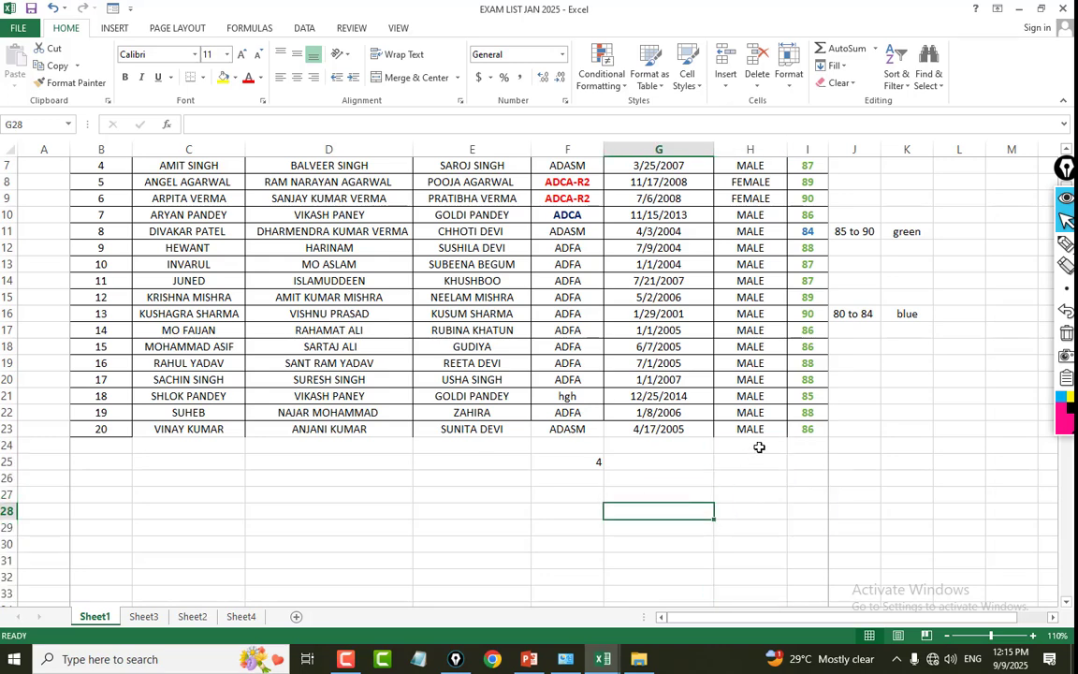
pyautogui.moveTo(759, 447); pyautogui.dragTo(759, 602)
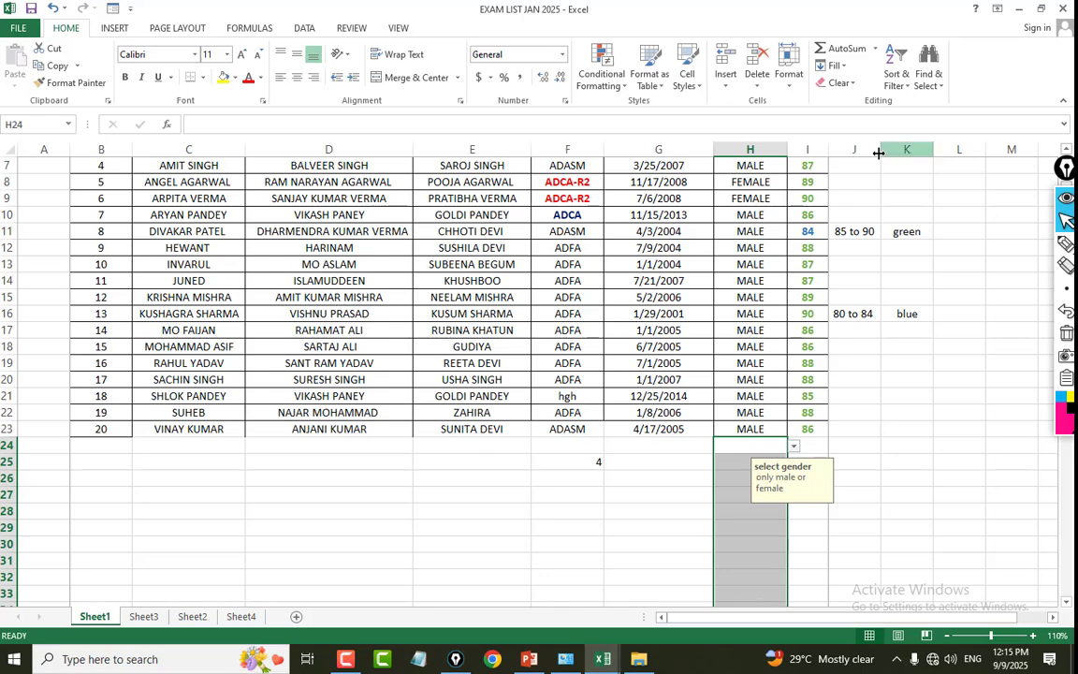
pyautogui.click(835, 82)
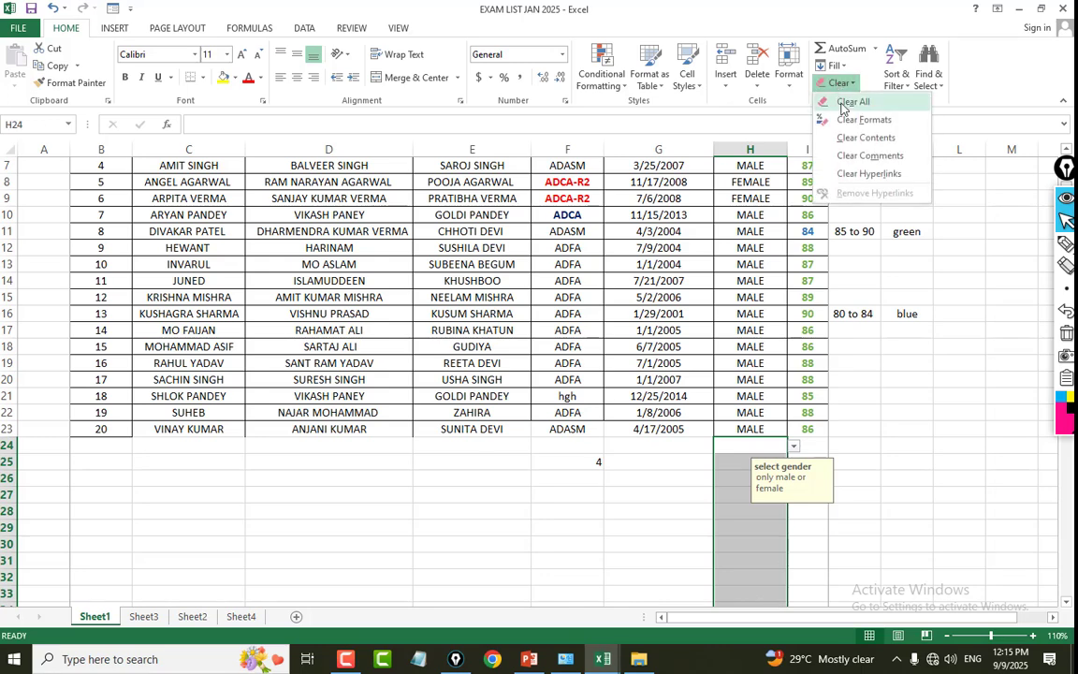
pyautogui.click(841, 105)
# Count the male students in H25 with a COUNTIF over H4:H23 and the criterion "MALE".
pyautogui.click(750, 464)
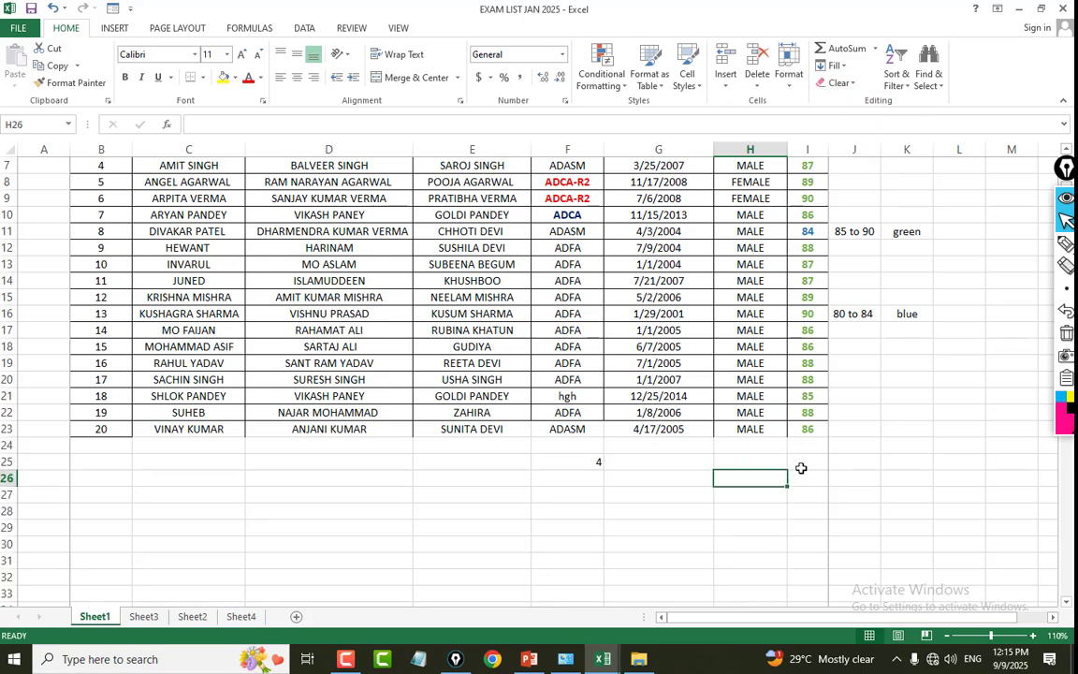
pyautogui.write('=')
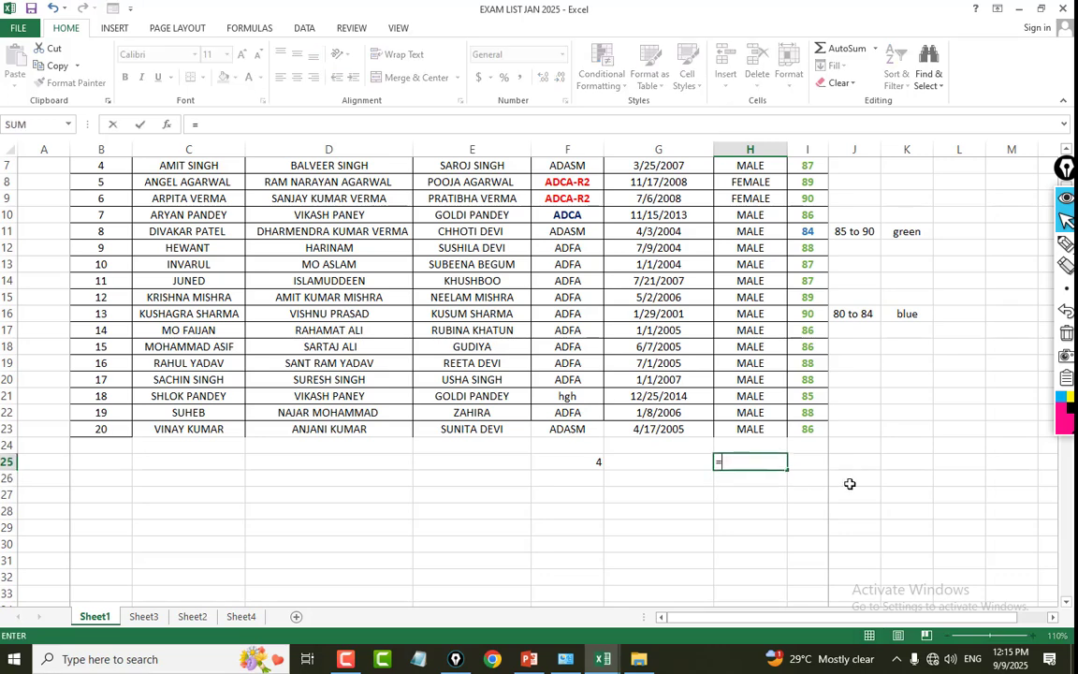
pyautogui.write('countif')
pyautogui.press('Tab')
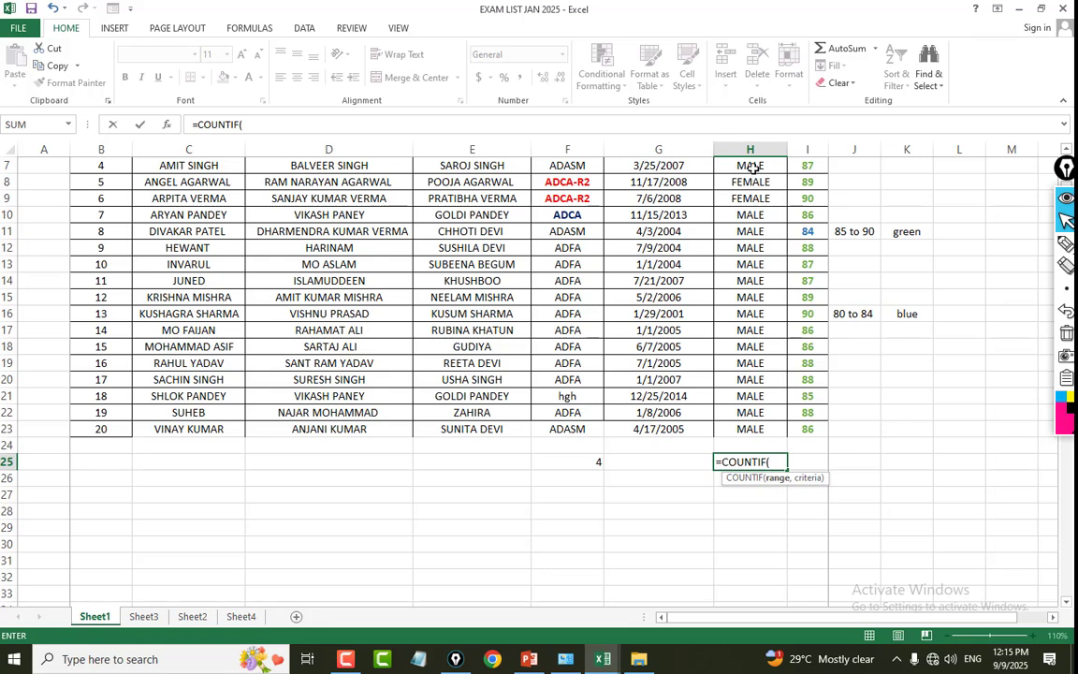
pyautogui.moveTo(750, 164); pyautogui.dragTo(748, 423)
pyautogui.scroll(2, 748, 423)
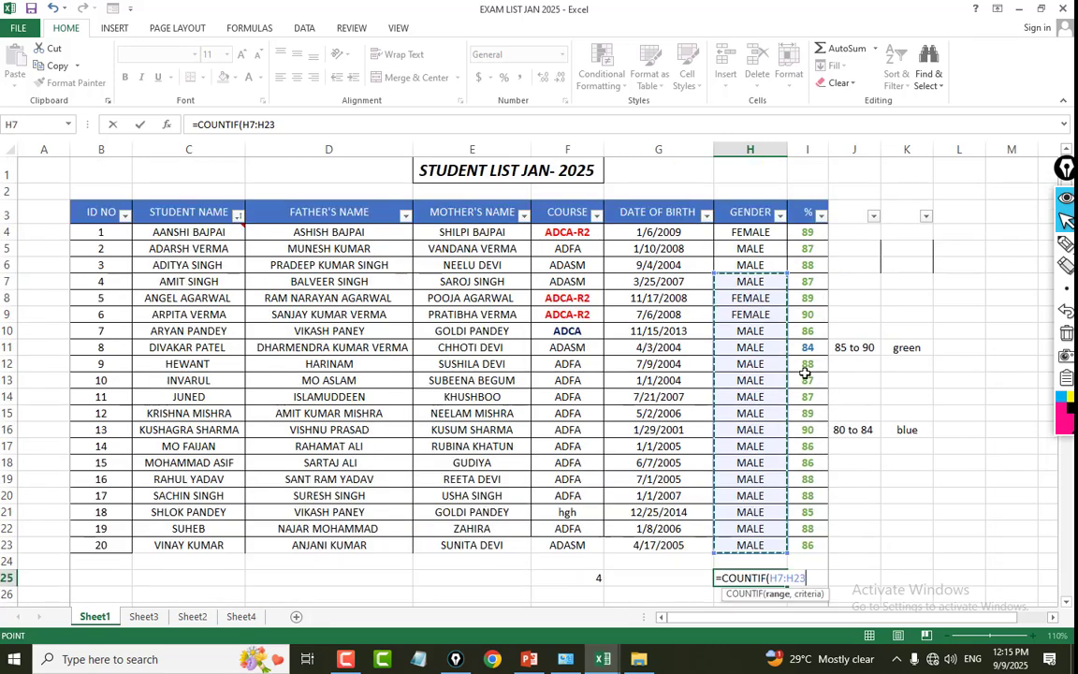
pyautogui.moveTo(749, 232); pyautogui.dragTo(735, 544)
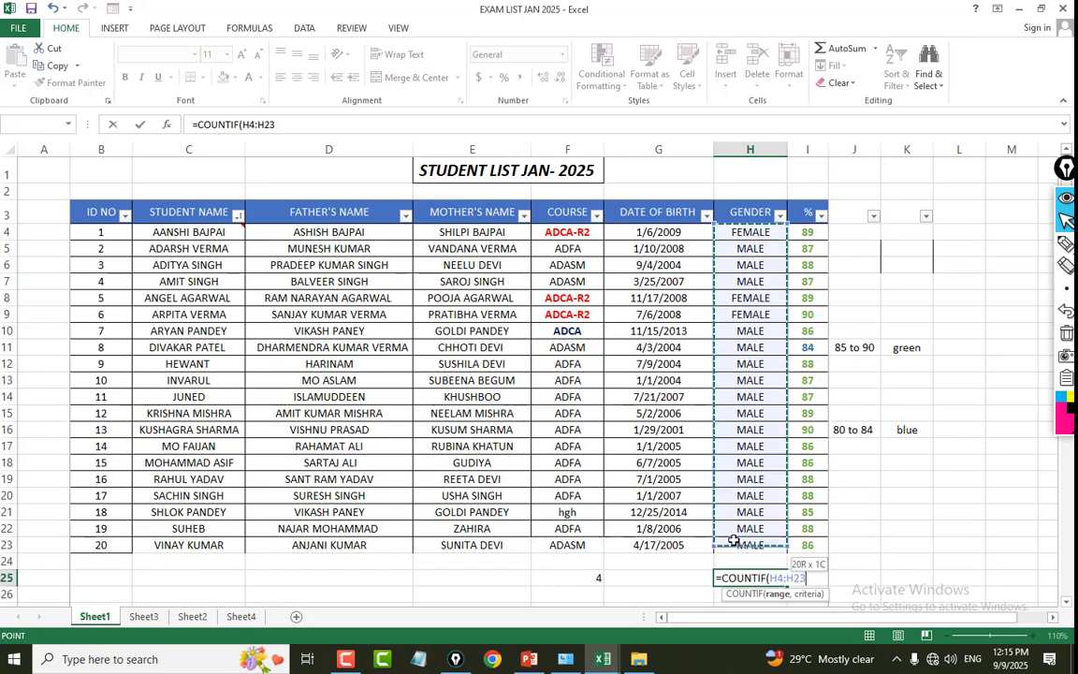
pyautogui.write(',"MAL')
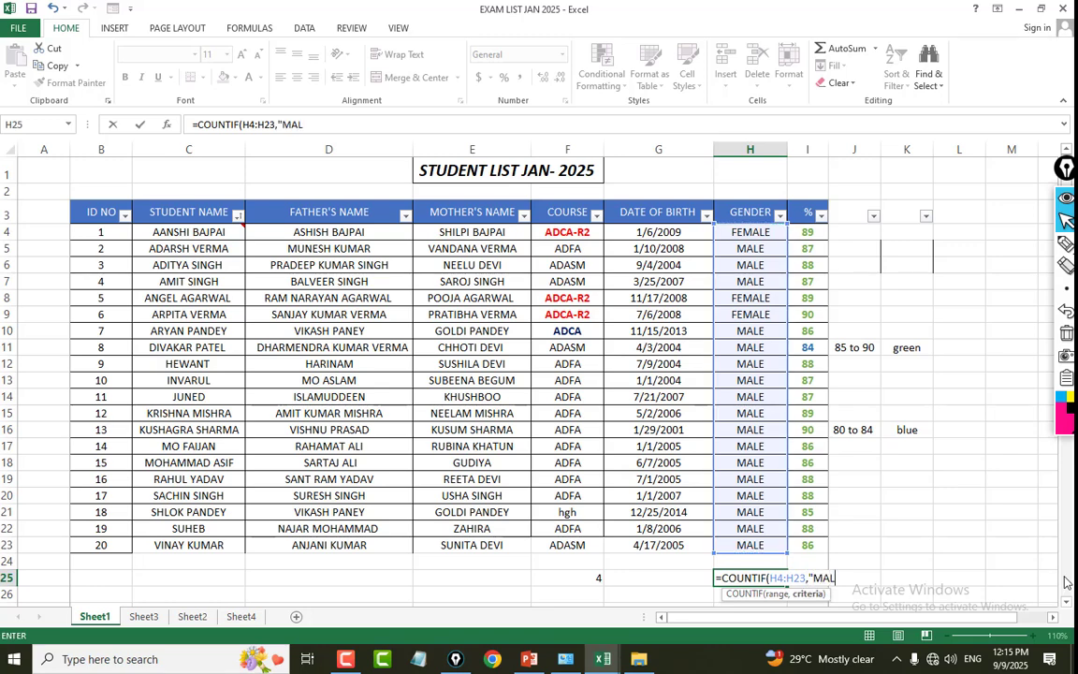
pyautogui.write('E"')
pyautogui.press('Return')
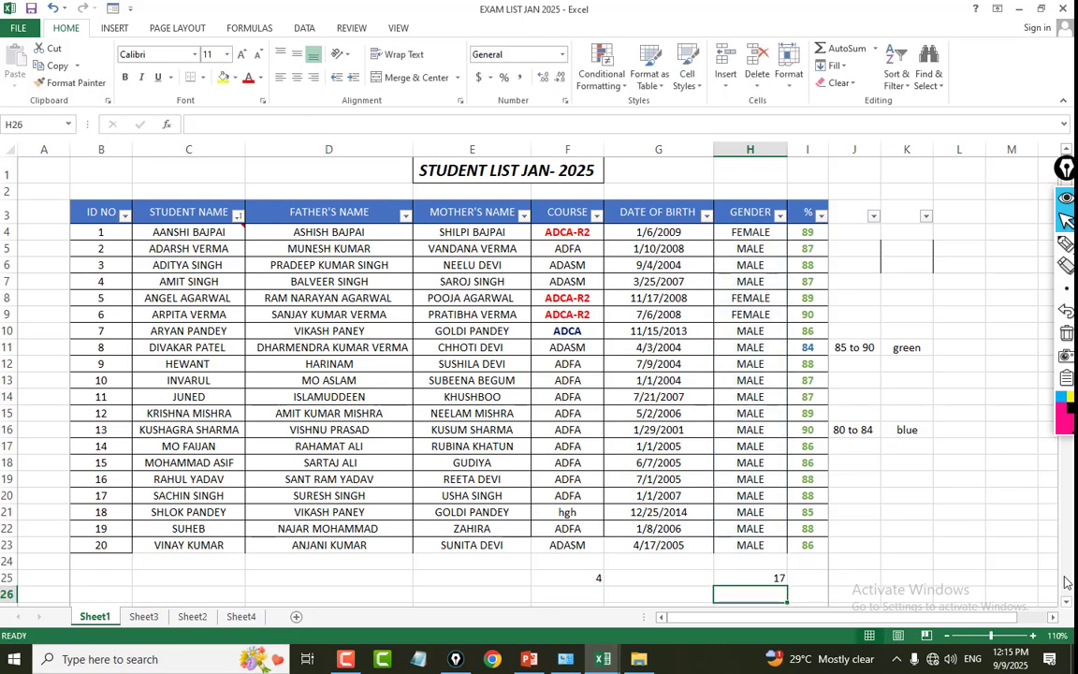
pyautogui.click(767, 578)
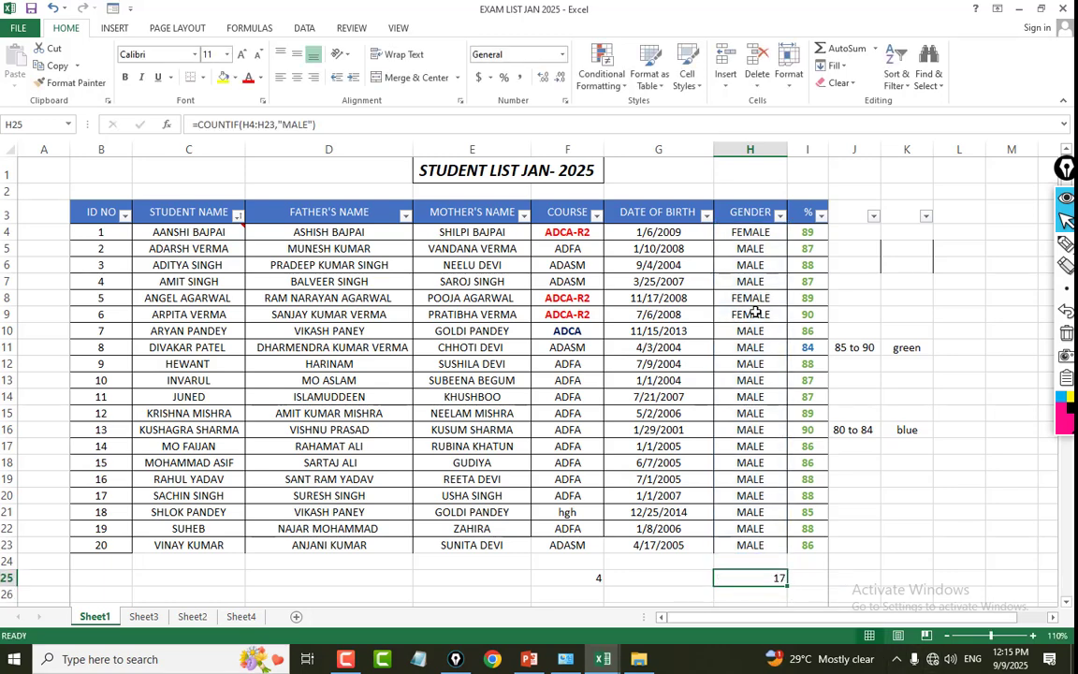
# Find the highest percentage in I25 with a MAX formula over the % values I4:I23.
pyautogui.moveTo(816, 228); pyautogui.dragTo(815, 529)
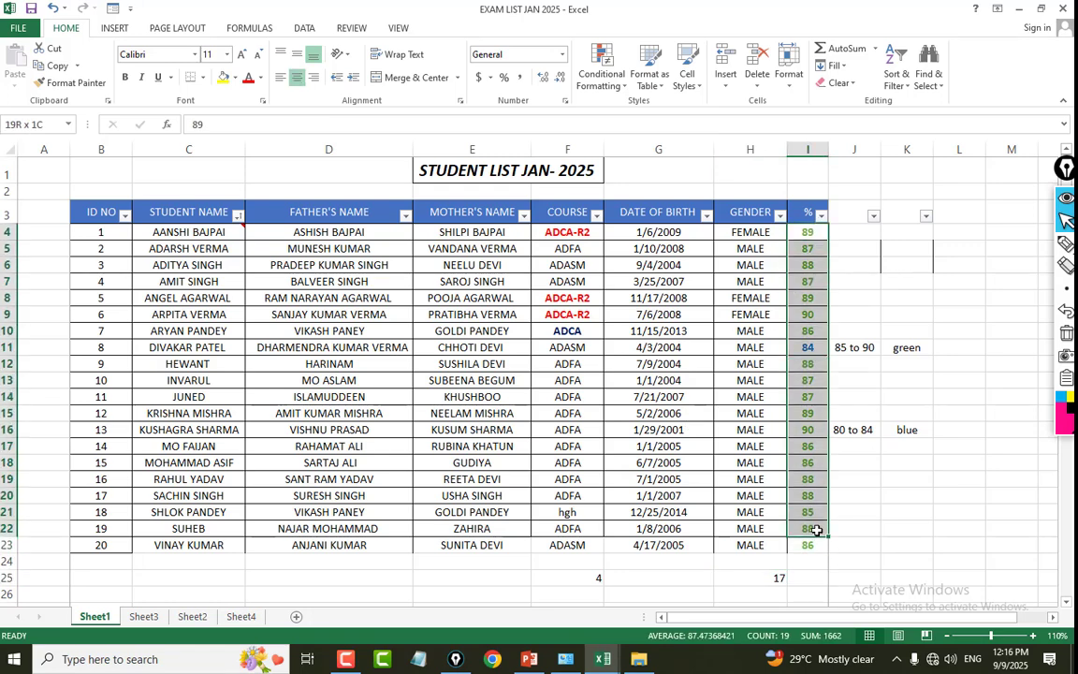
pyautogui.click(817, 578)
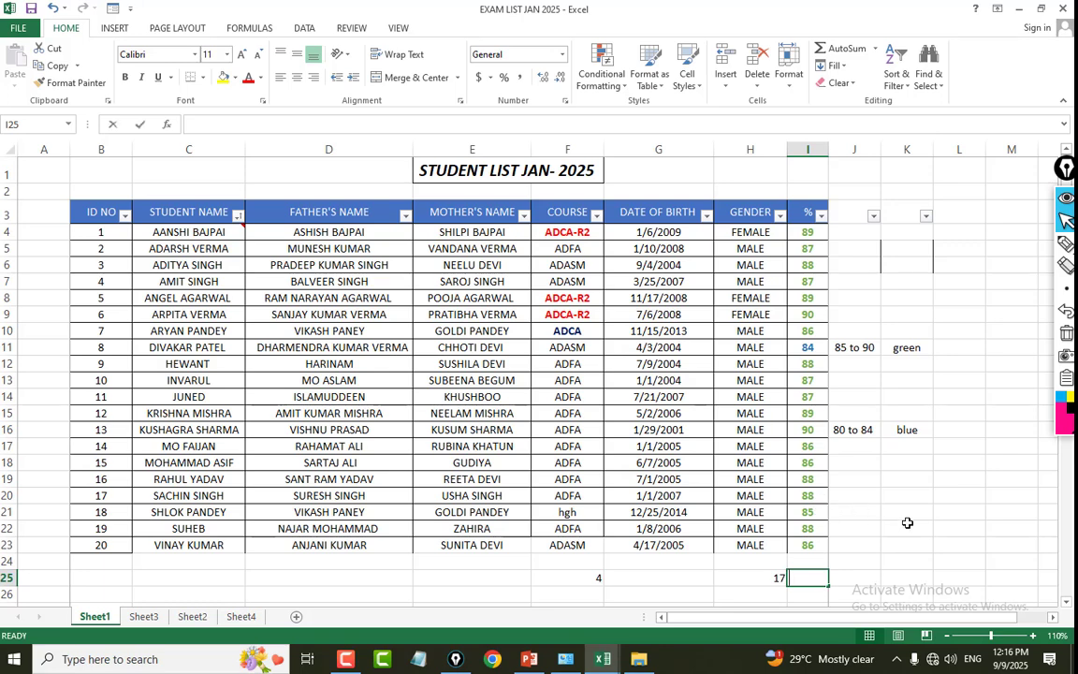
pyautogui.write('=MA')
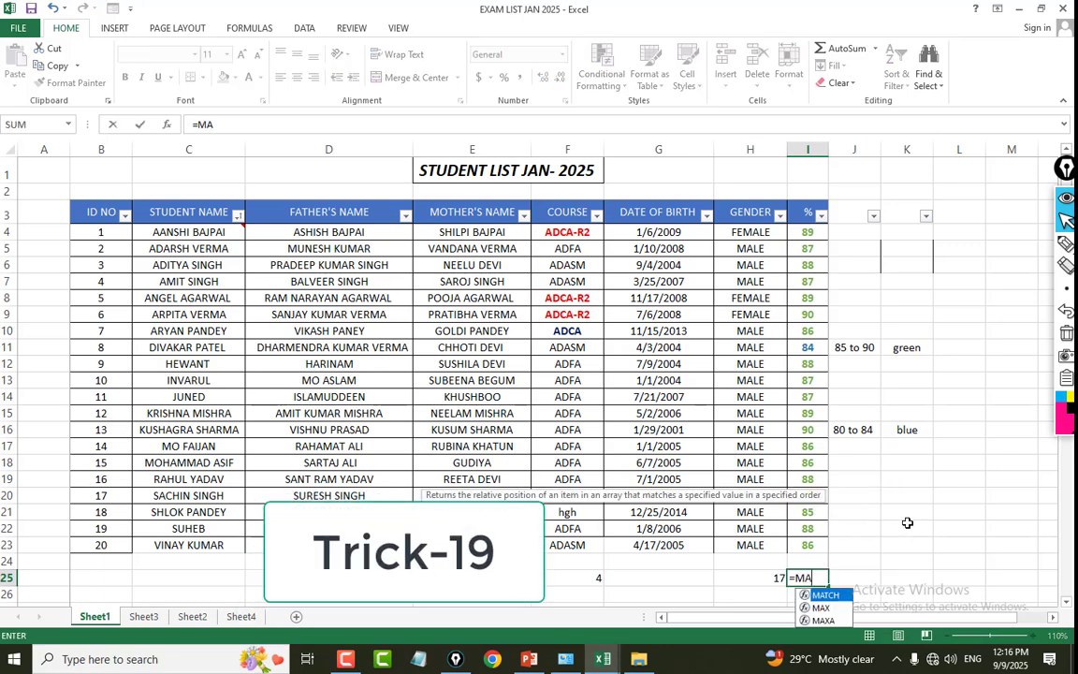
pyautogui.write('X(')
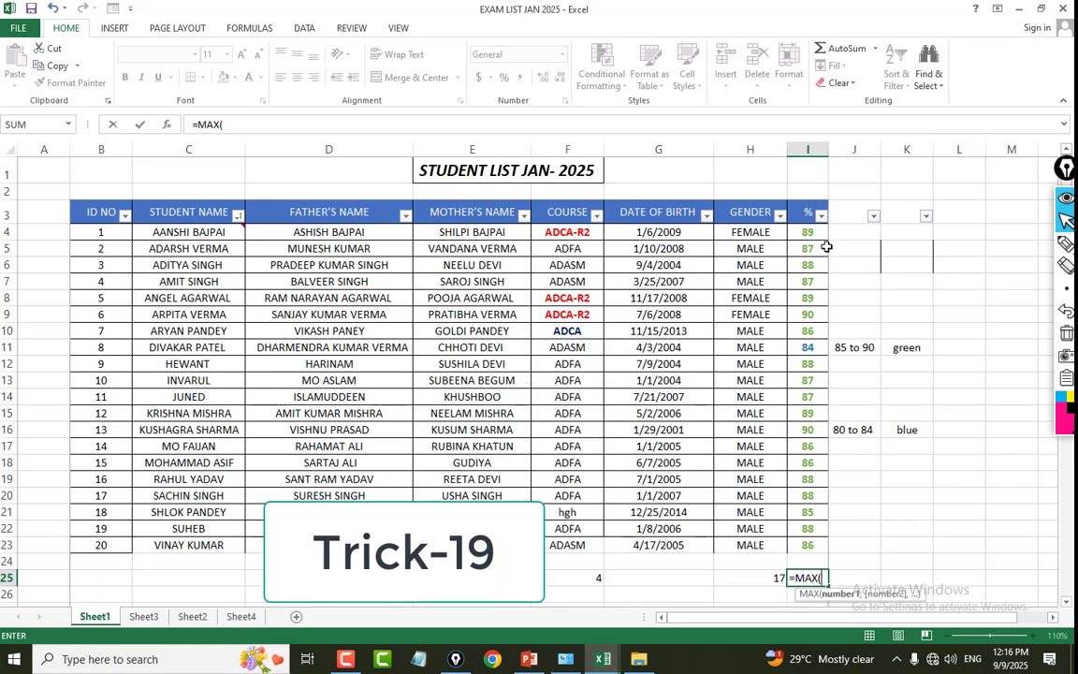
pyautogui.moveTo(807, 234); pyautogui.dragTo(806, 537)
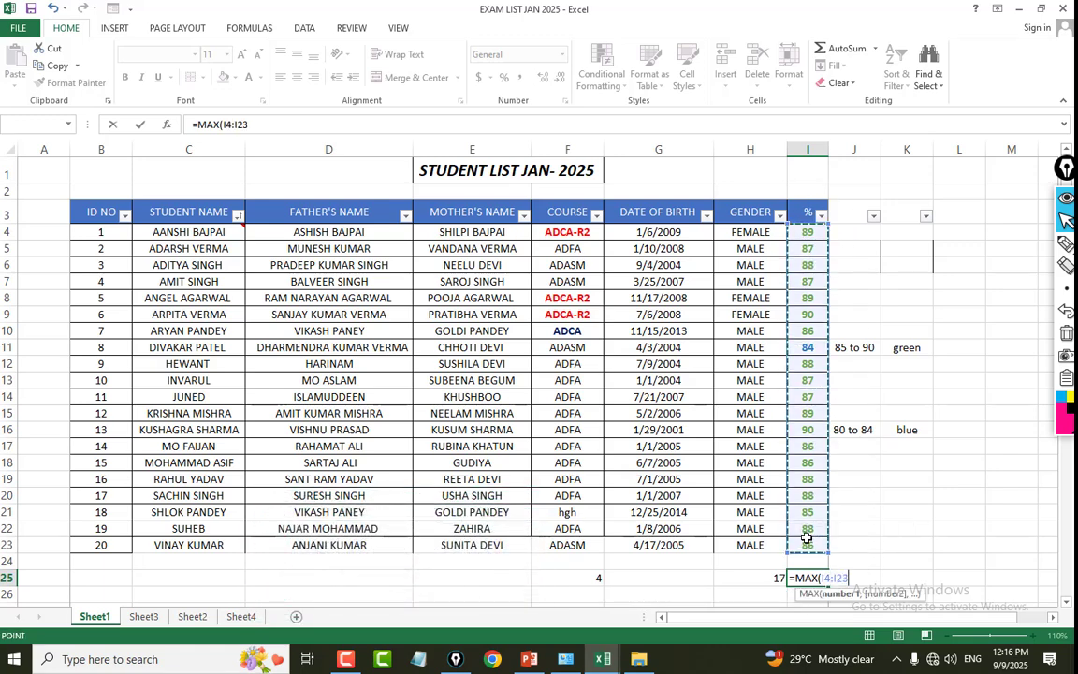
pyautogui.press('Return')
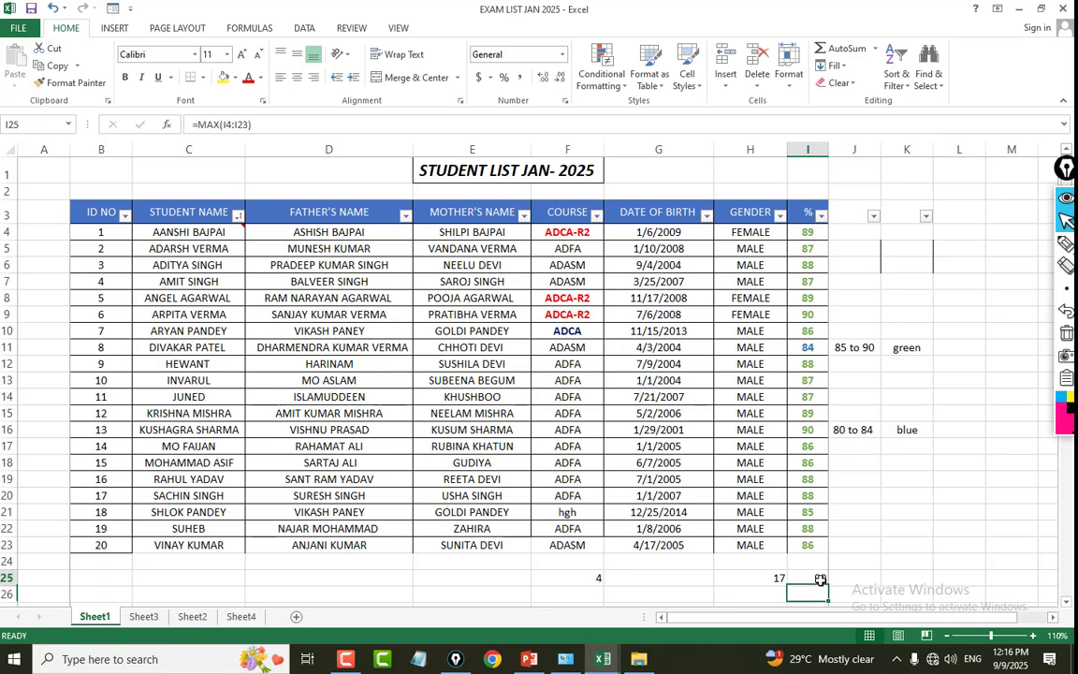
# Check the MAX result in I25 against the individual percentages in the % column.
pyautogui.click(820, 580)
pyautogui.click(812, 316)
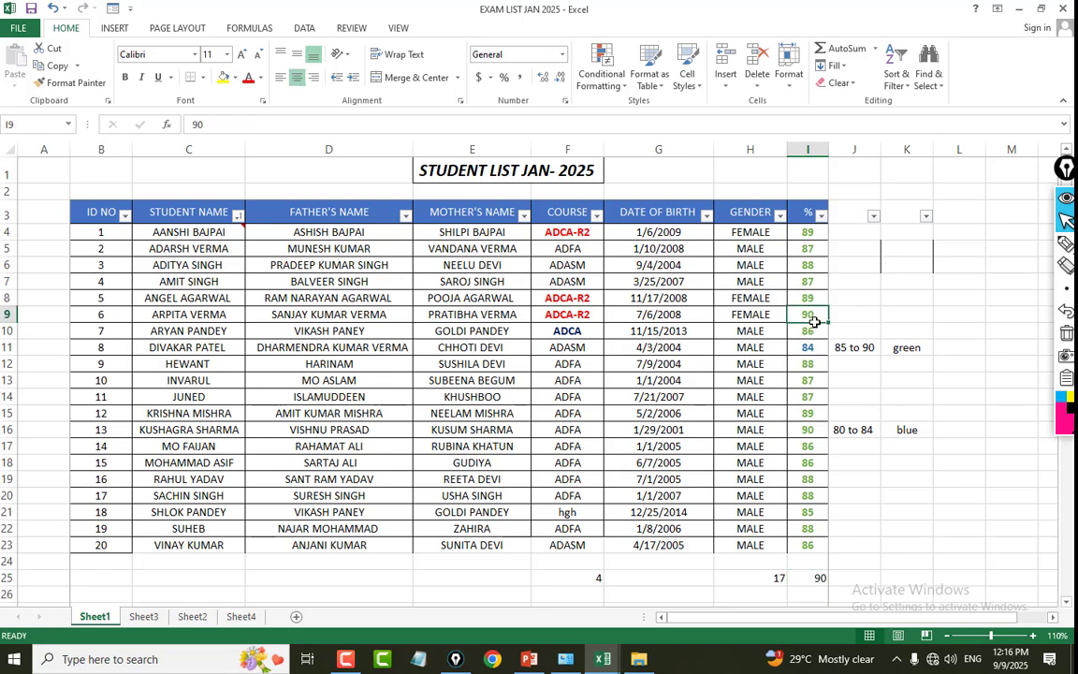
pyautogui.scroll(-2, 854, 468)
pyautogui.click(853, 445)
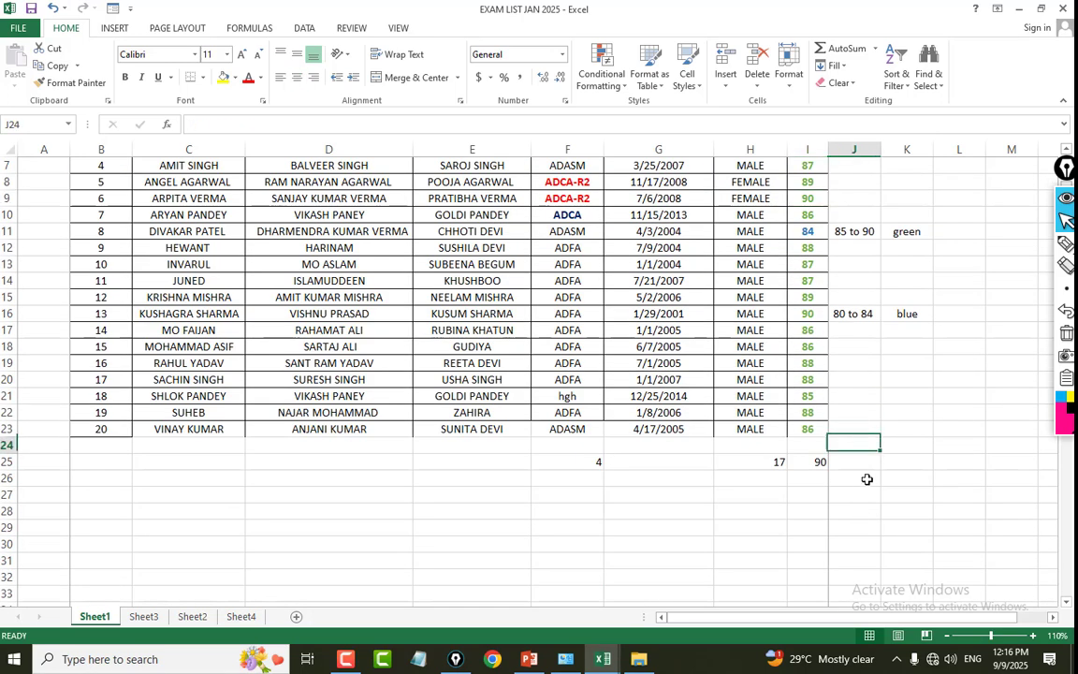
pyautogui.scroll(2, 814, 275)
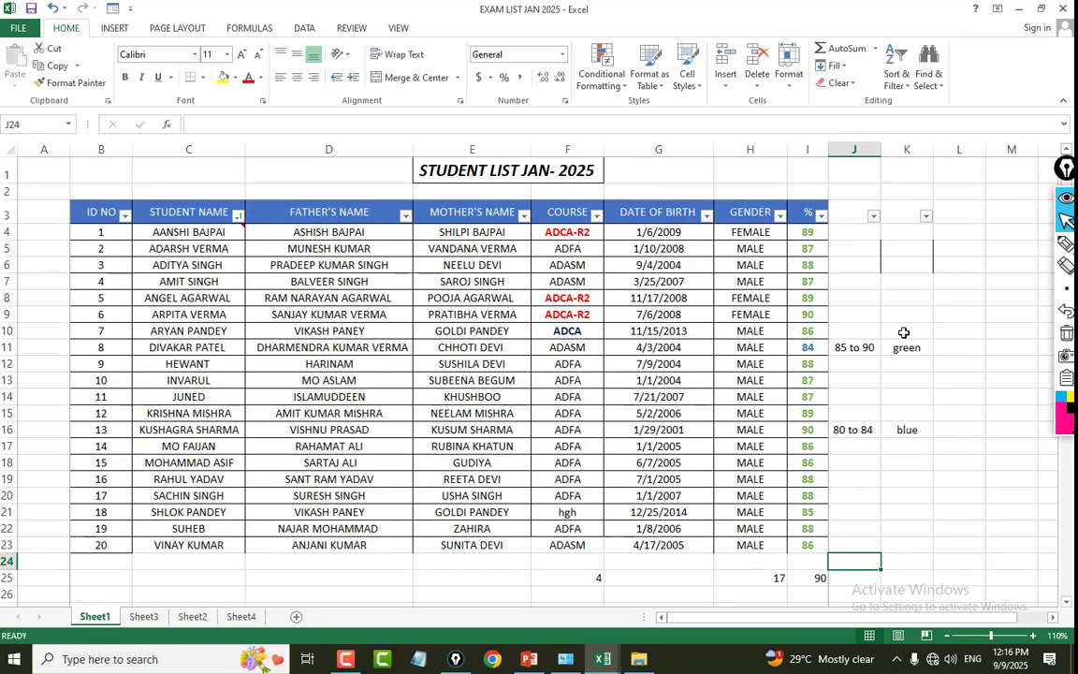
pyautogui.click(808, 298)
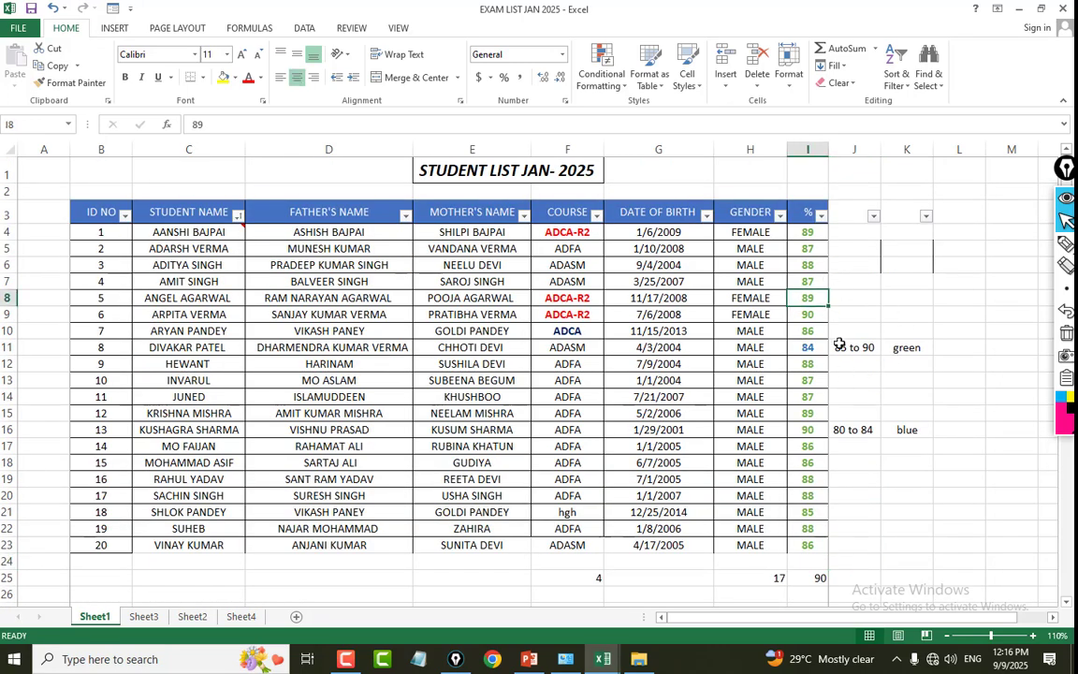
pyautogui.click(807, 265)
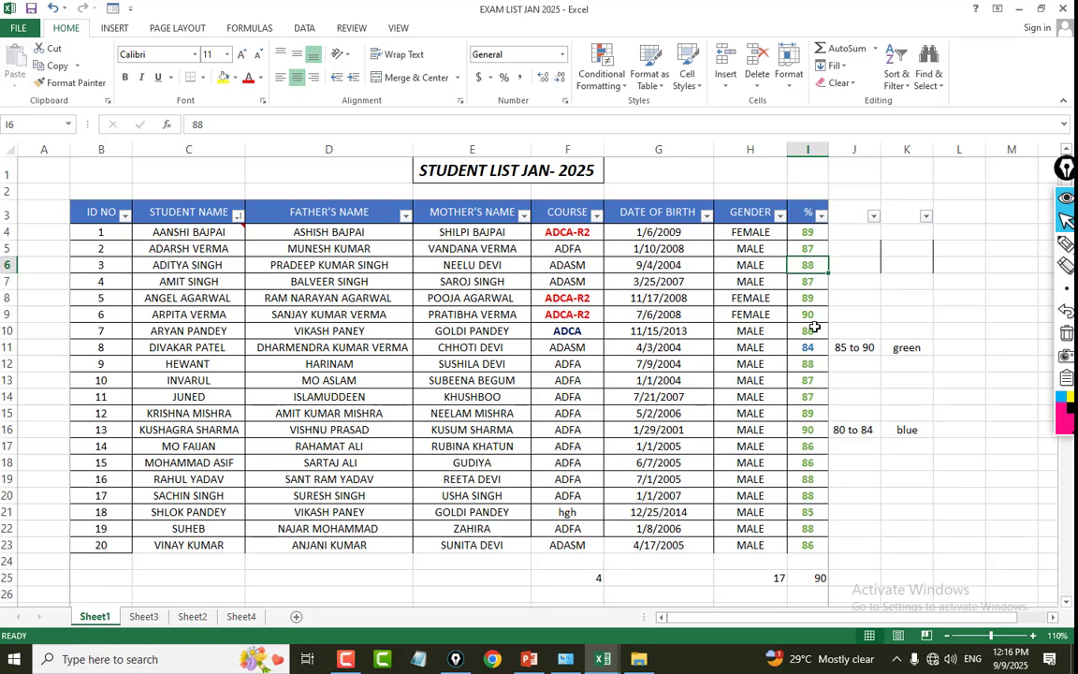
# Count the students scoring above 85 in I27 with a COUNTIF over I4:I23 and the criterion ">85".
pyautogui.scroll(-3, 856, 533)
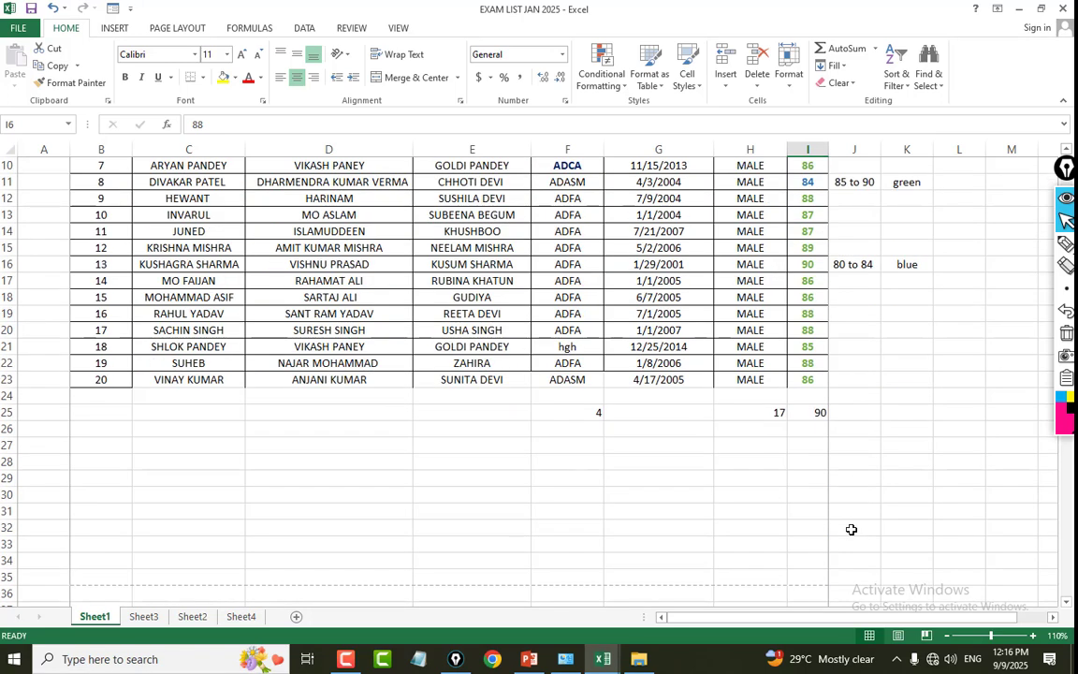
pyautogui.click(802, 447)
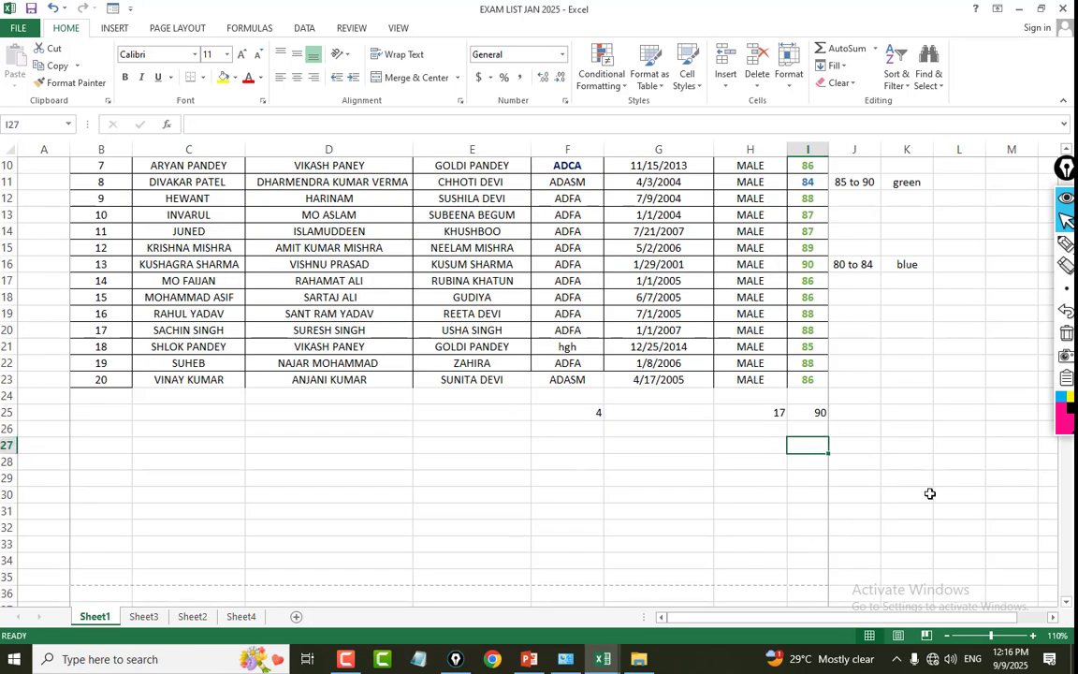
pyautogui.write('=COUNTIF(')
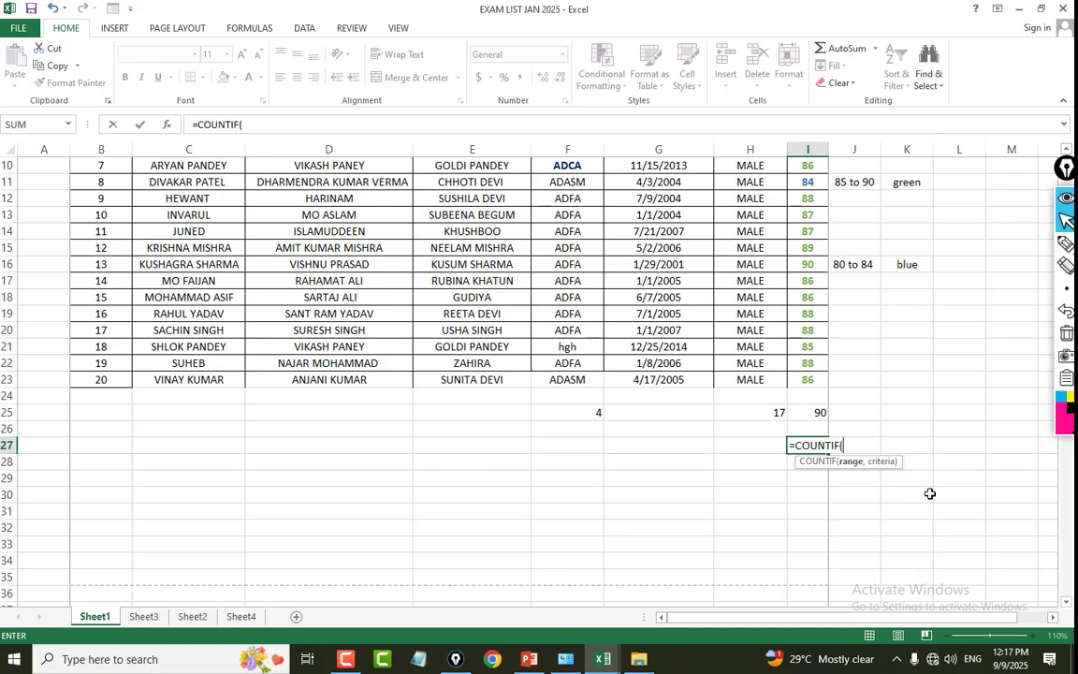
pyautogui.scroll(3, 929, 493)
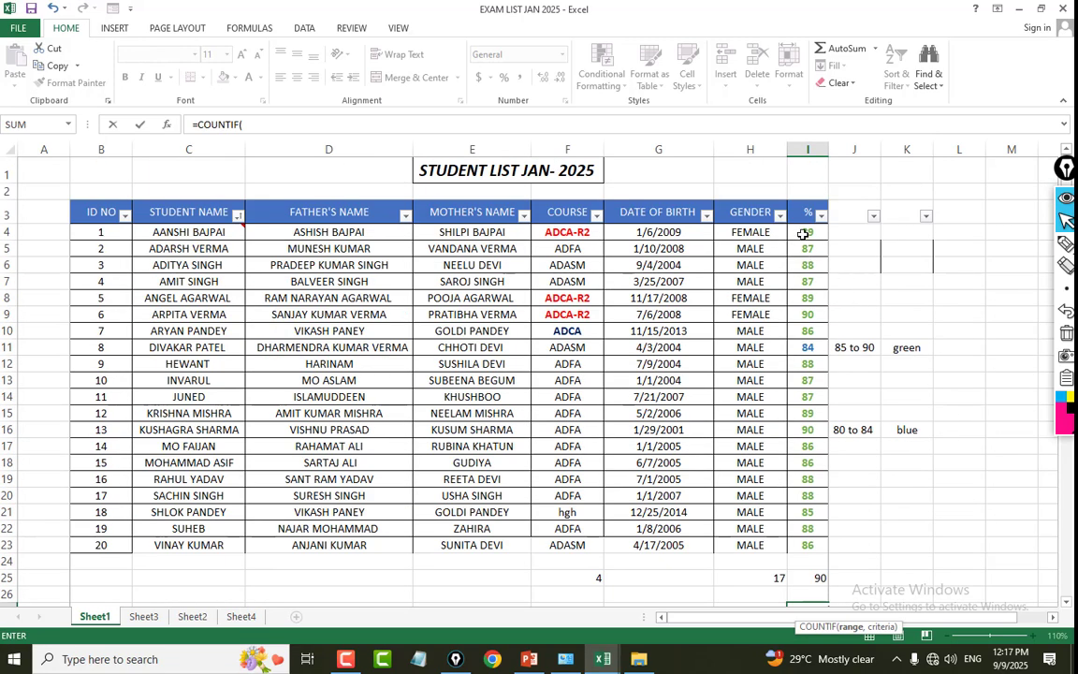
pyautogui.moveTo(803, 234); pyautogui.dragTo(803, 545)
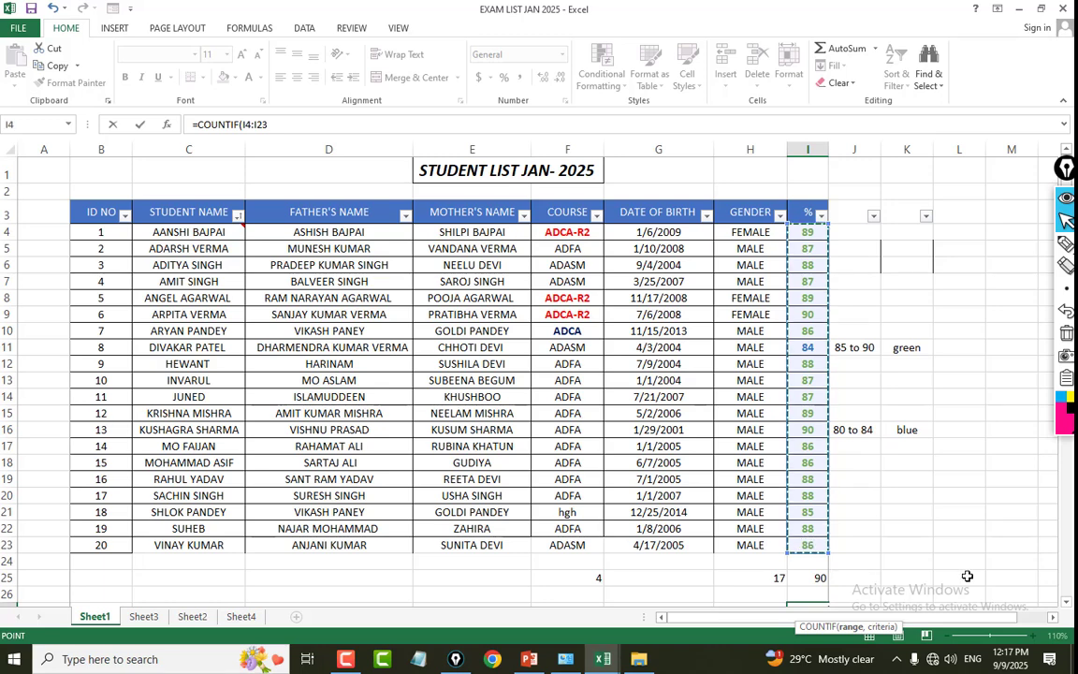
pyautogui.scroll(-3, 967, 575)
pyautogui.write(',')
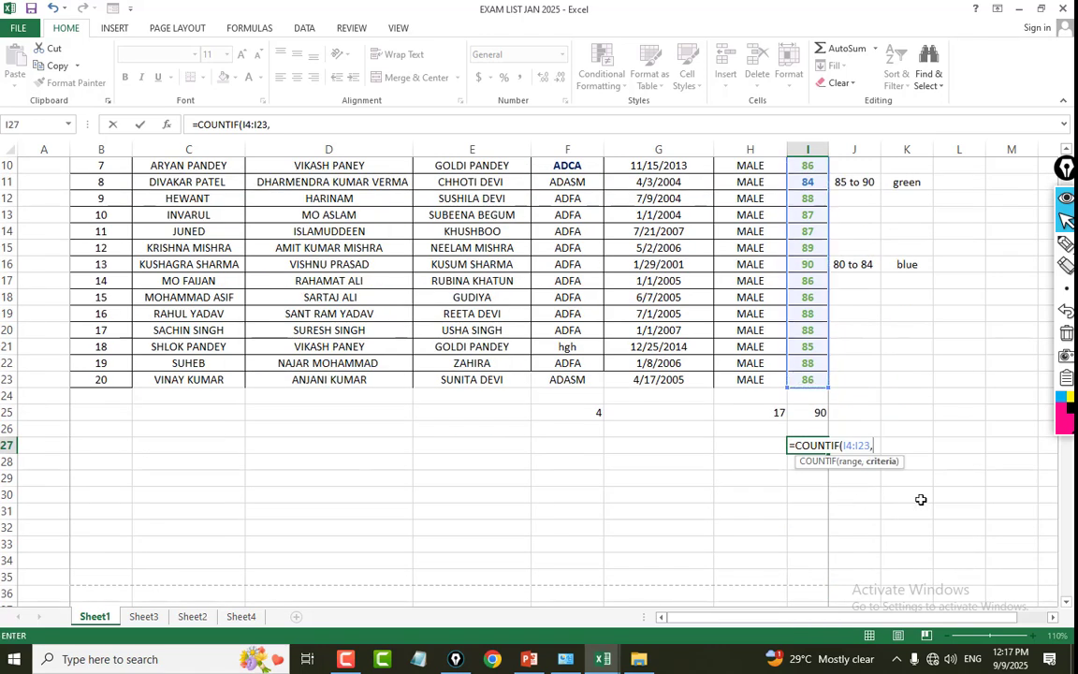
pyautogui.write('">85')
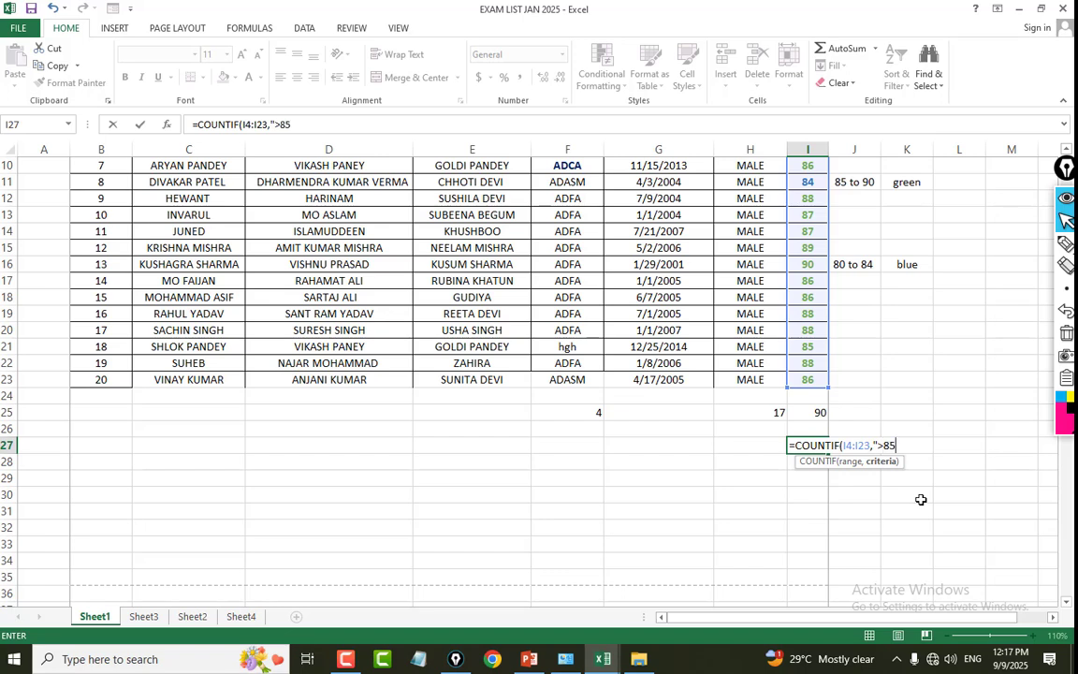
pyautogui.write('")')
pyautogui.press('Return')
pyautogui.click(816, 446)
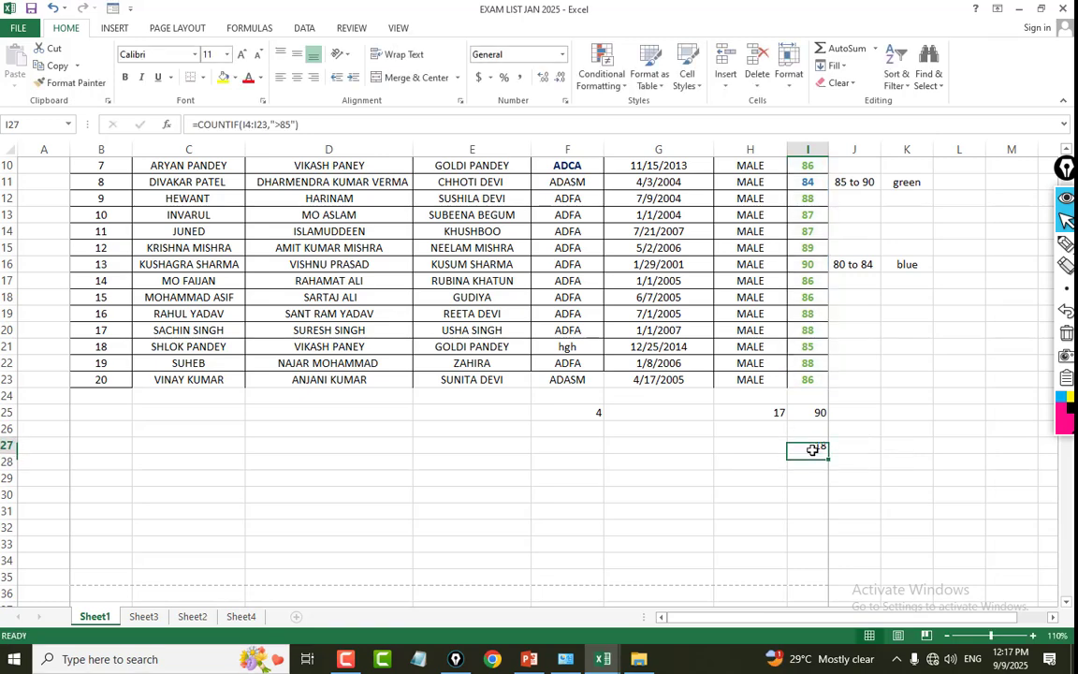
# Change the colour label in K11, beside the "85 to 90" range, to BLUE.
pyautogui.scroll(2, 807, 379)
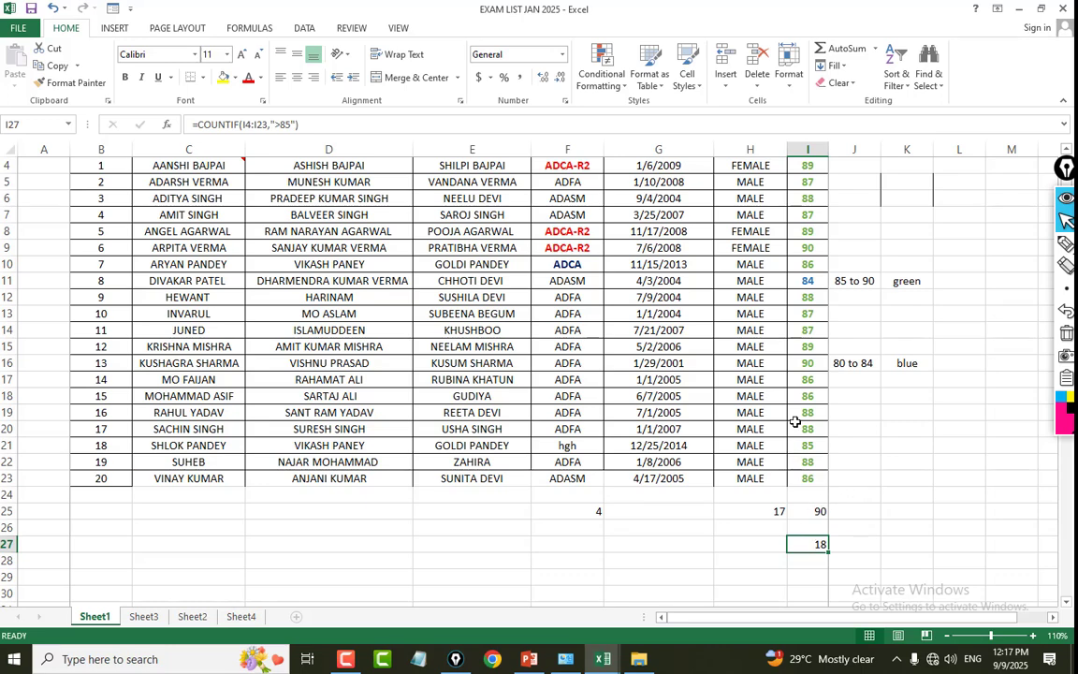
pyautogui.scroll(1, 655, 393)
pyautogui.click(864, 328)
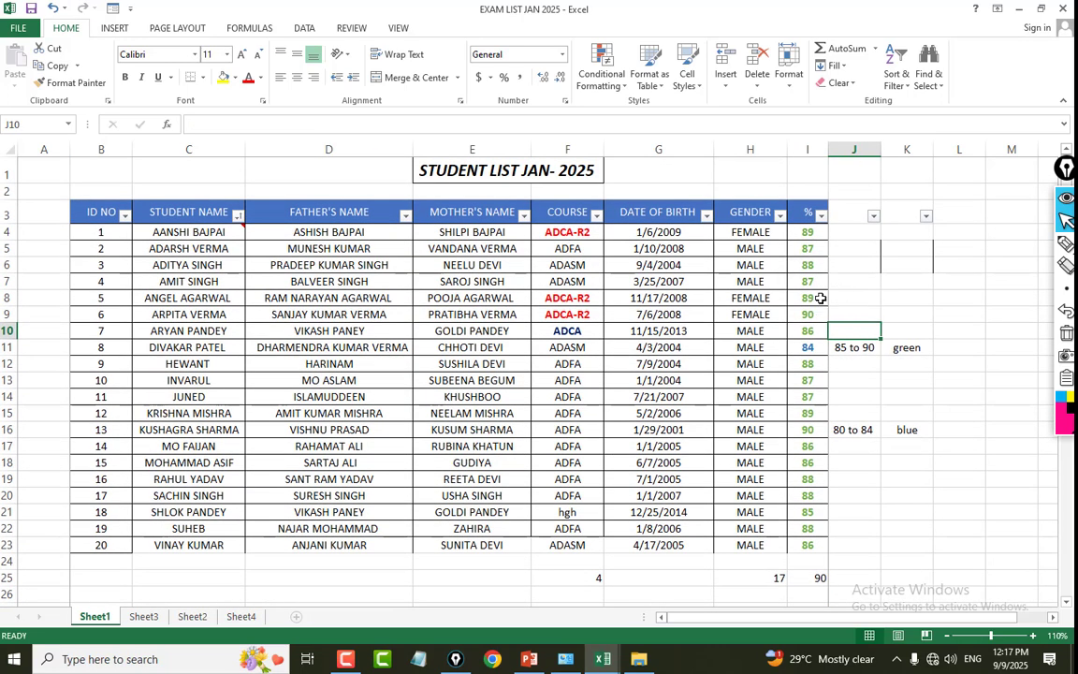
pyautogui.click(899, 294)
pyautogui.click(860, 352)
pyautogui.click(866, 360)
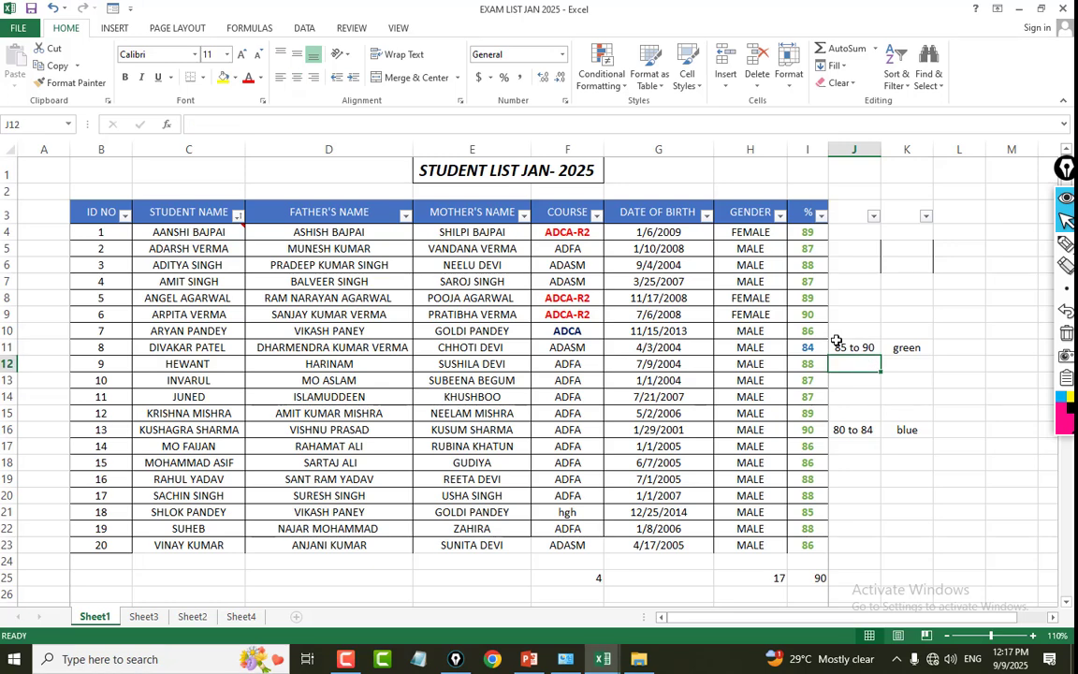
pyautogui.click(854, 346)
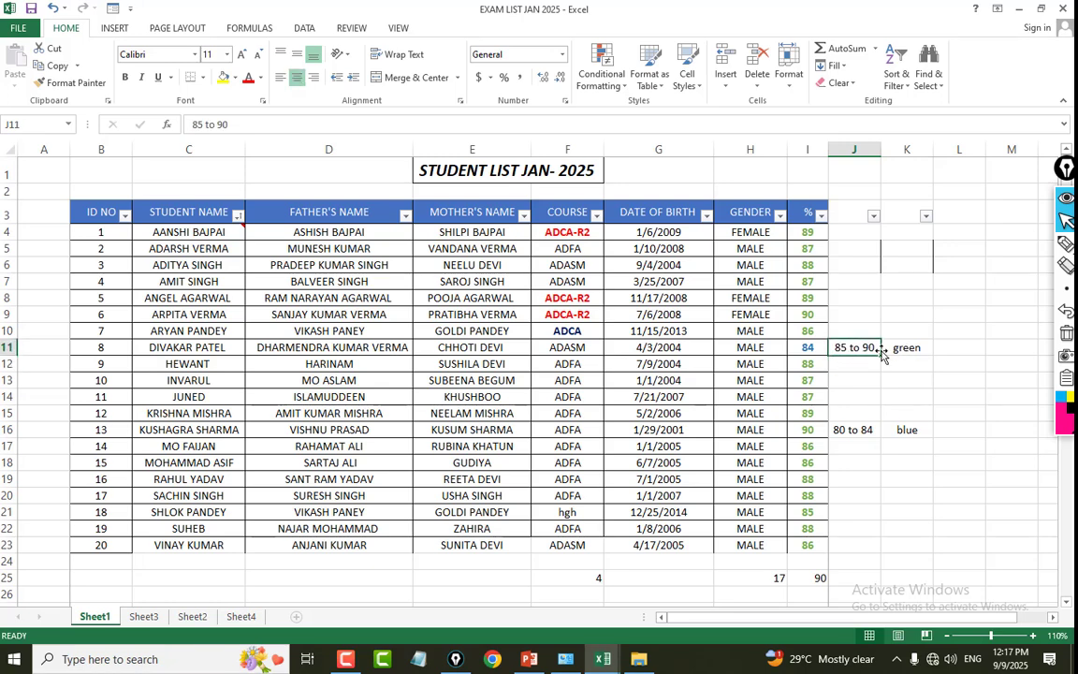
pyautogui.click(905, 348)
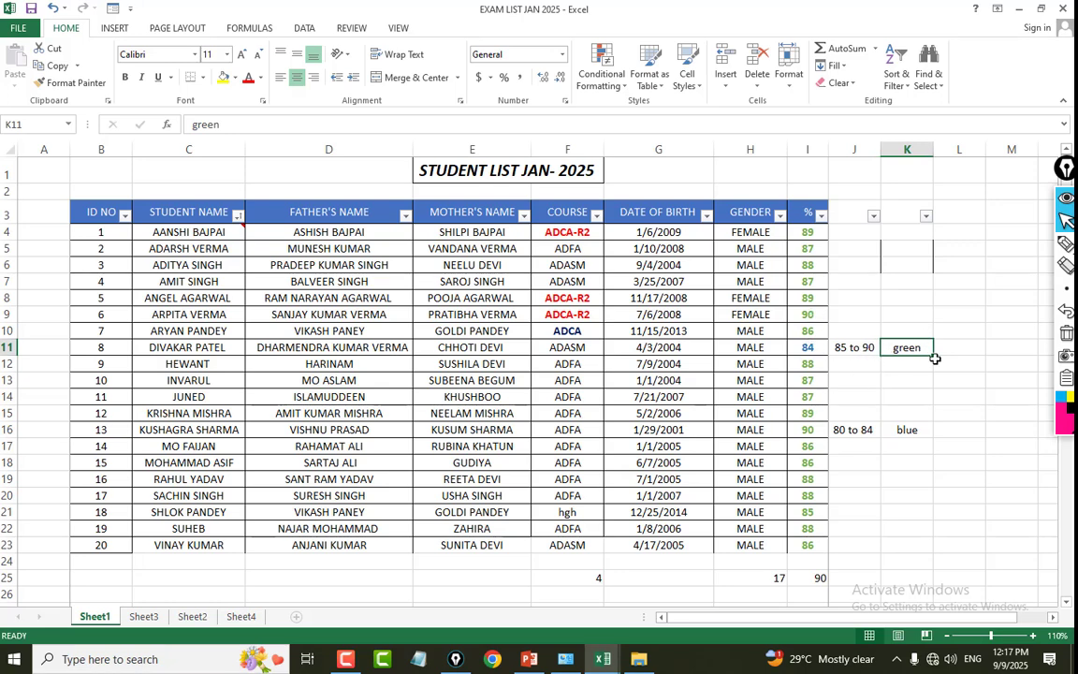
pyautogui.write('BLUE')
pyautogui.press('Return')
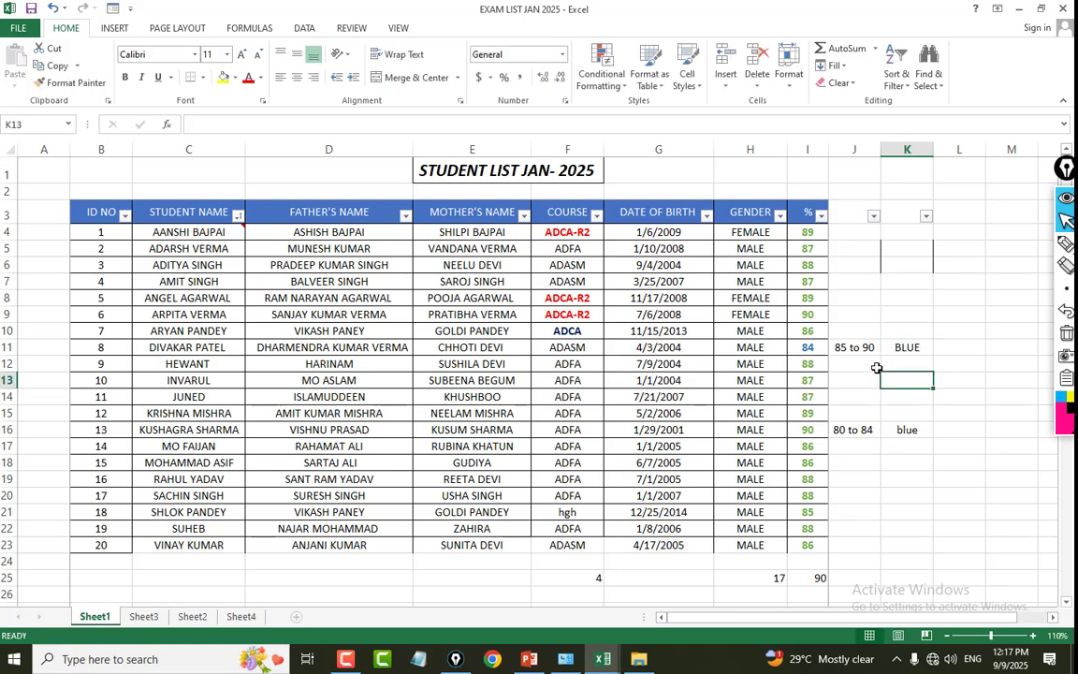
# Change the colour label in K16, beside the "80 to 84" range, to RED.
pyautogui.click(870, 349)
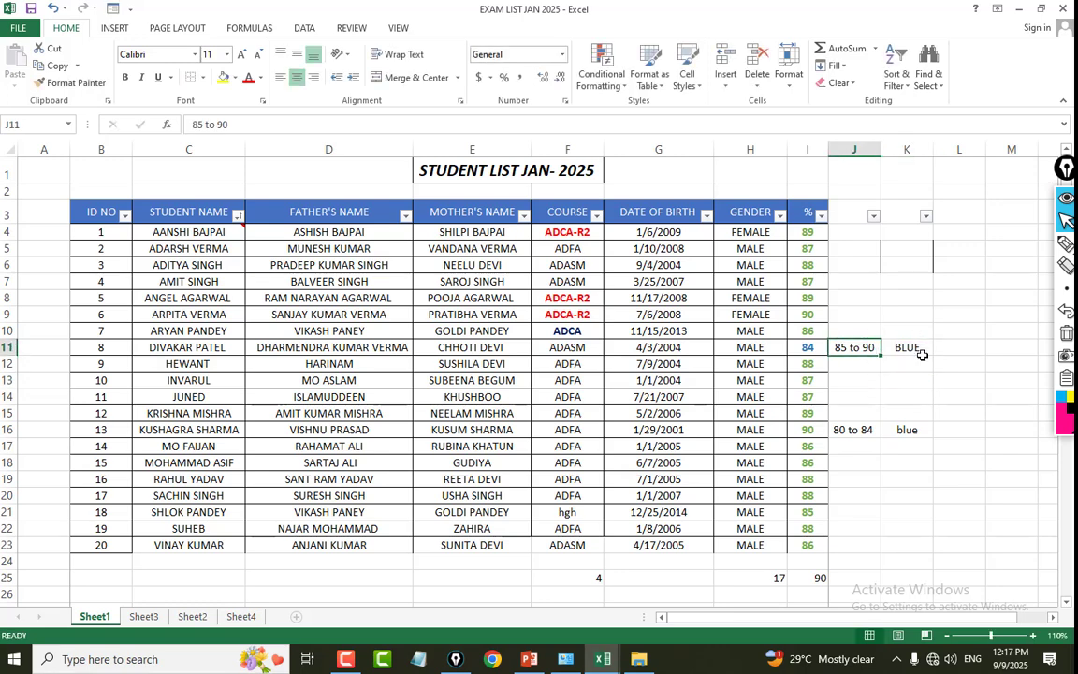
pyautogui.click(917, 351)
pyautogui.click(887, 429)
pyautogui.click(847, 432)
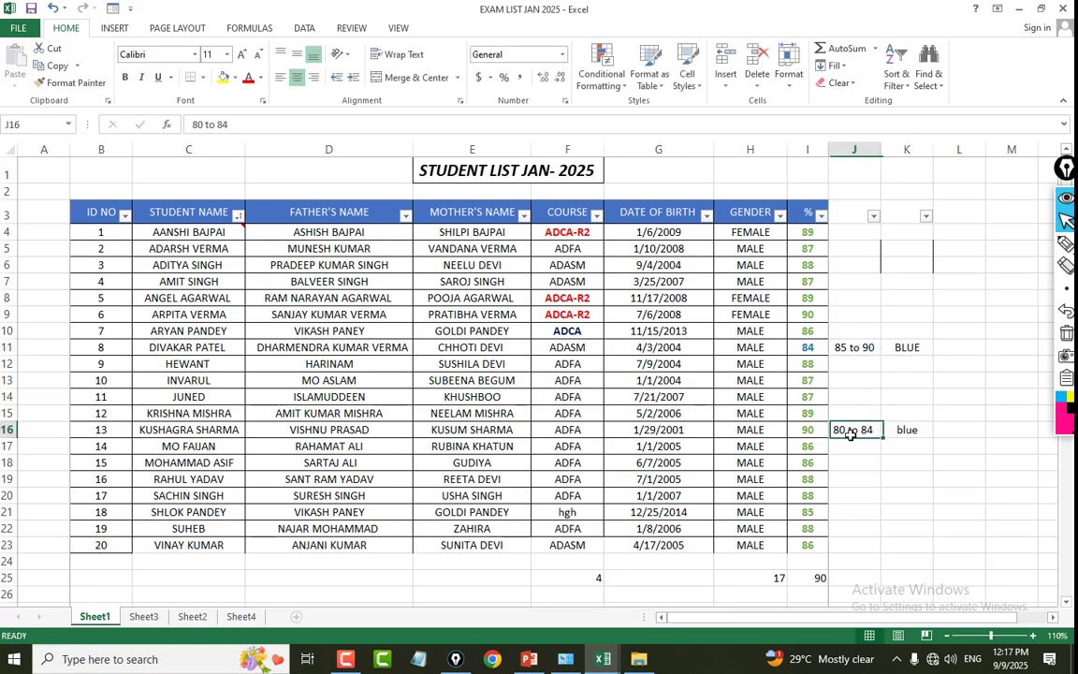
pyautogui.click(904, 432)
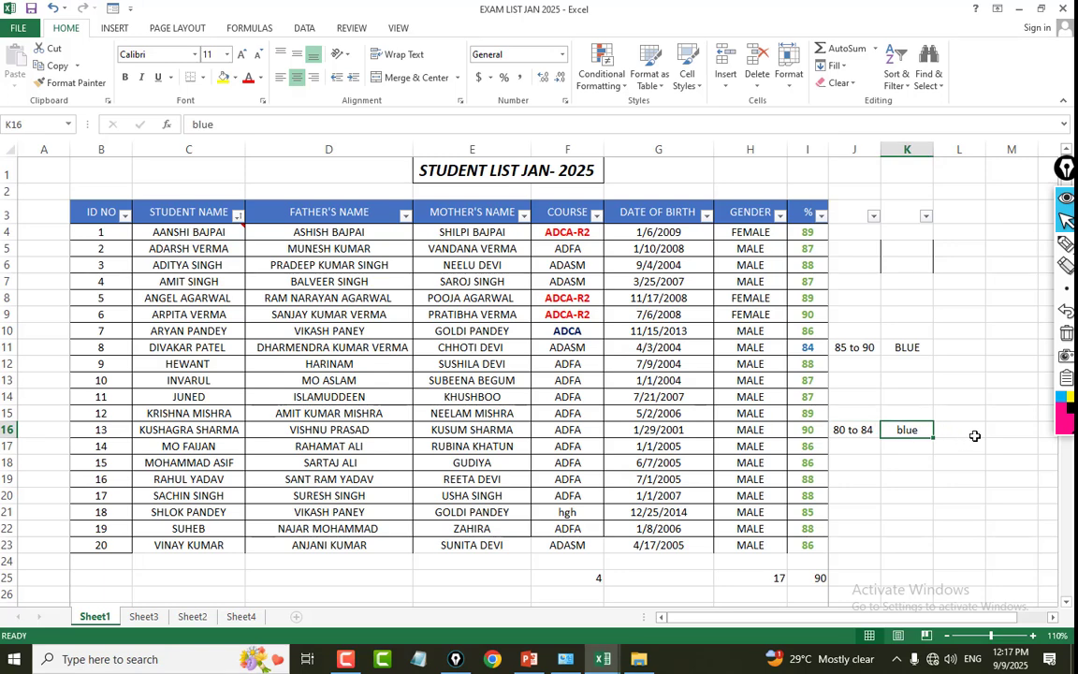
pyautogui.press('BackSpace')
pyautogui.press('BackSpace')
pyautogui.press('BackSpace')
pyautogui.press('BackSpace')
pyautogui.write('RED')
pyautogui.click(936, 378)
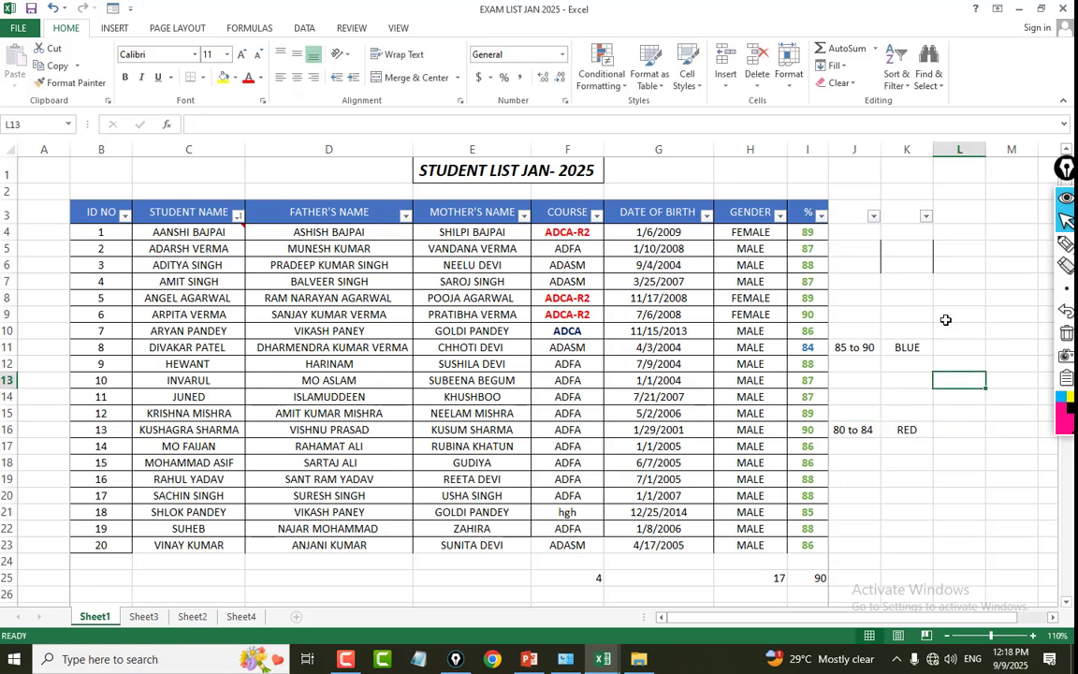
# Set up a Between conditional formatting rule on the % values I4:I23 with limits 86 and 90.
pyautogui.moveTo(808, 234); pyautogui.dragTo(814, 544)
pyautogui.click(606, 75)
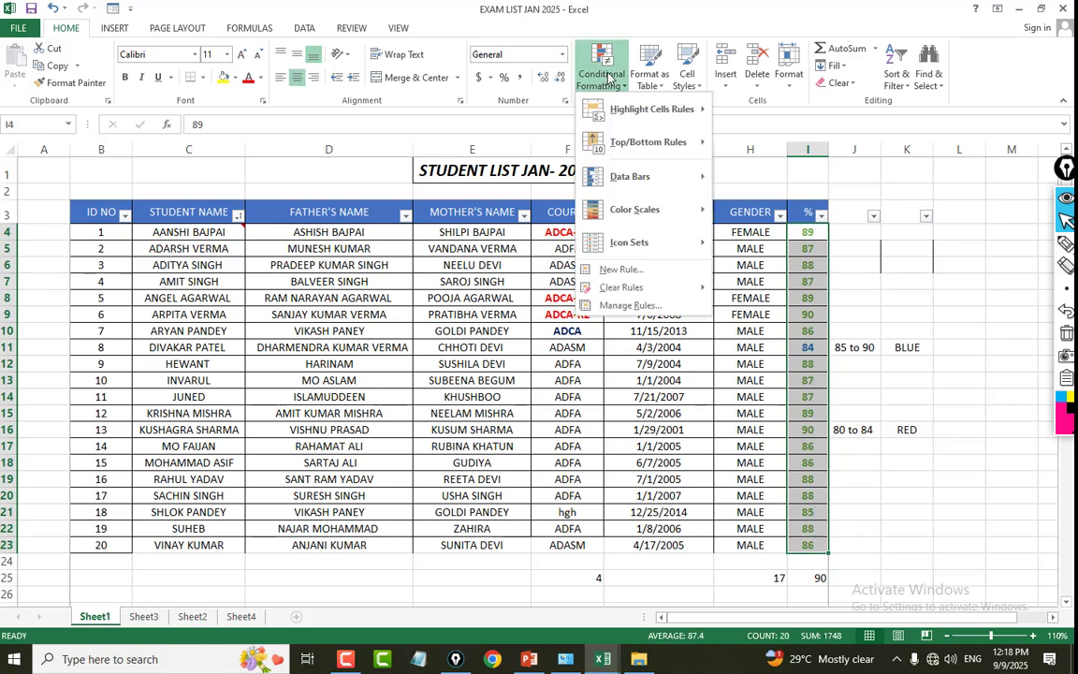
pyautogui.moveTo(617, 109)
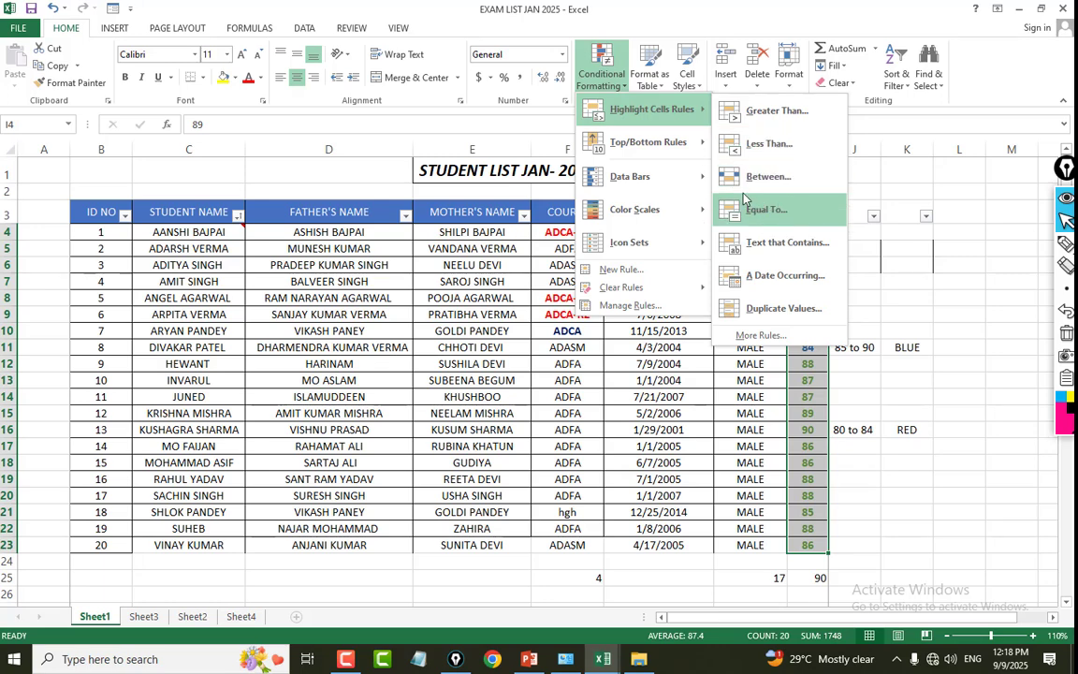
pyautogui.click(775, 181)
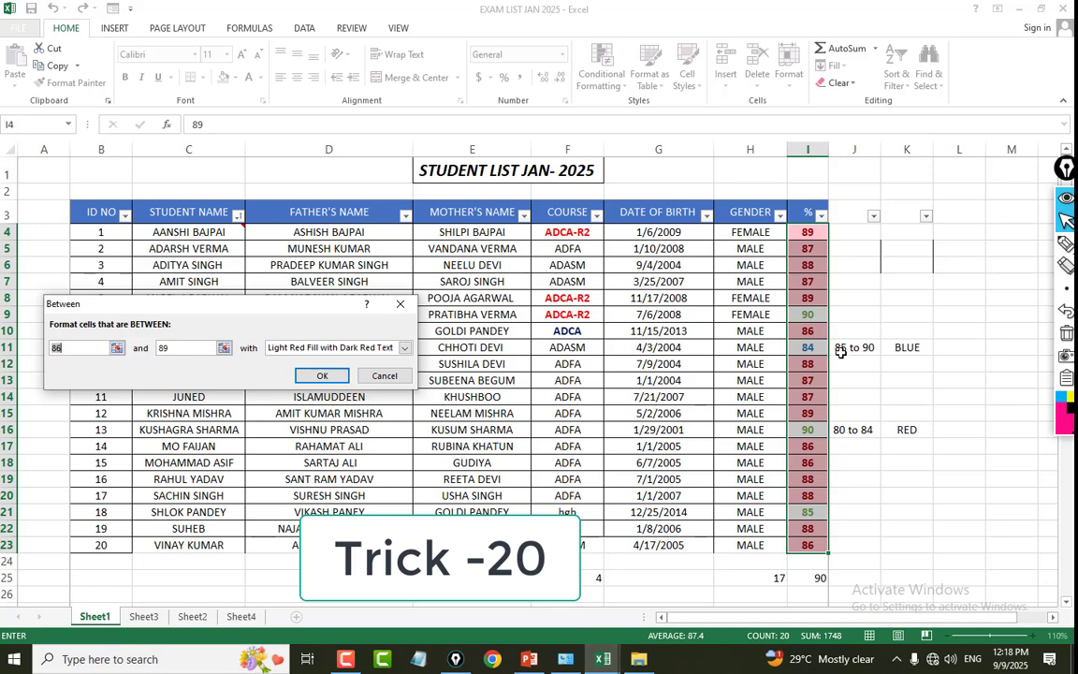
pyautogui.click(79, 345)
pyautogui.doubleClick(172, 346)
pyautogui.write('90')
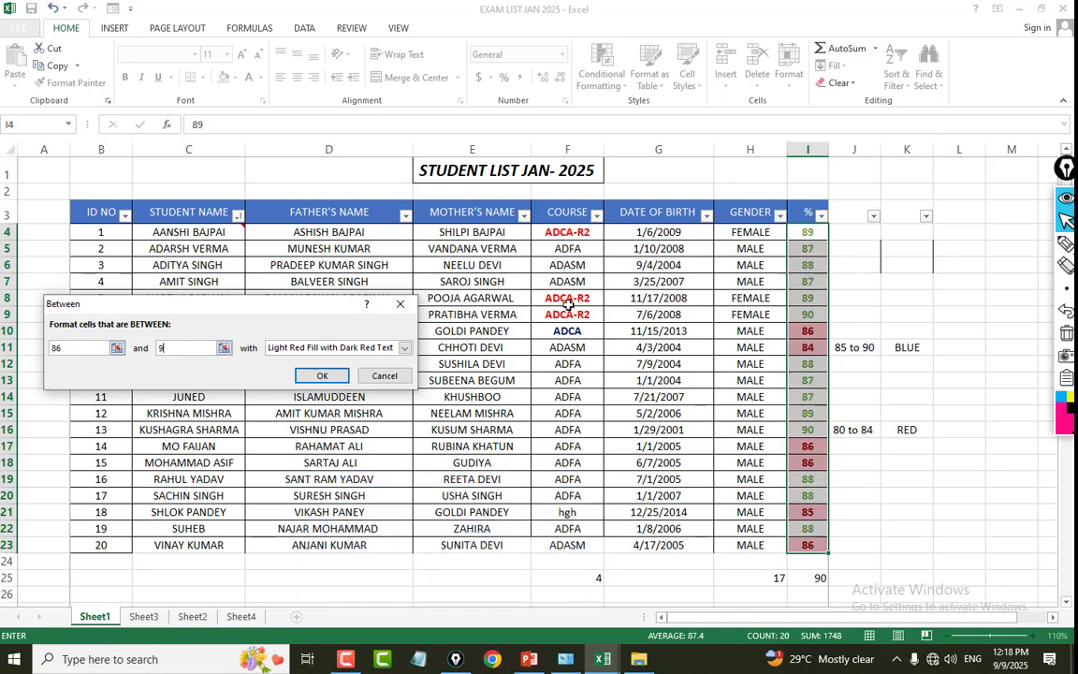
# Give the Between rule a custom format with the standard blue font colour and apply it.
pyautogui.click(405, 348)
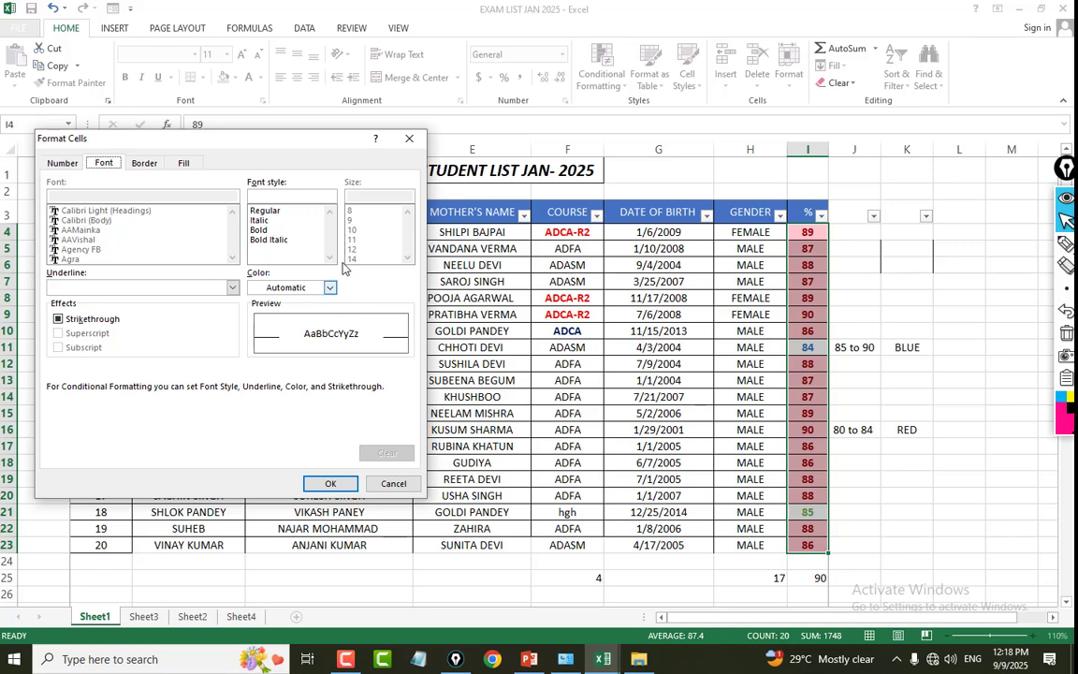
pyautogui.click(329, 287)
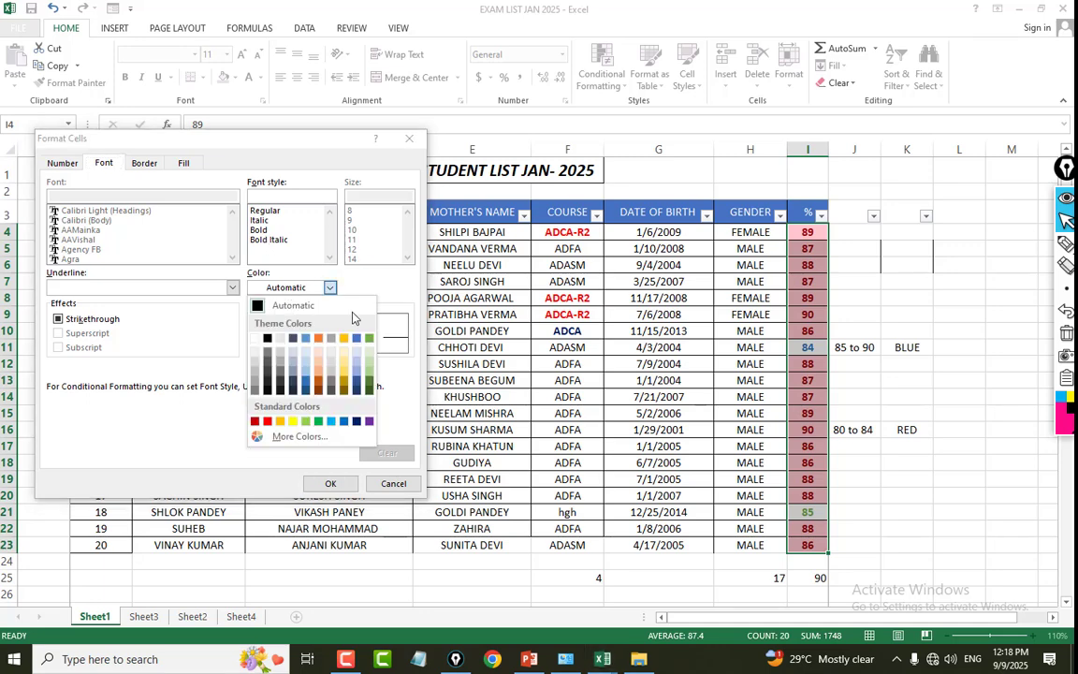
pyautogui.click(344, 427)
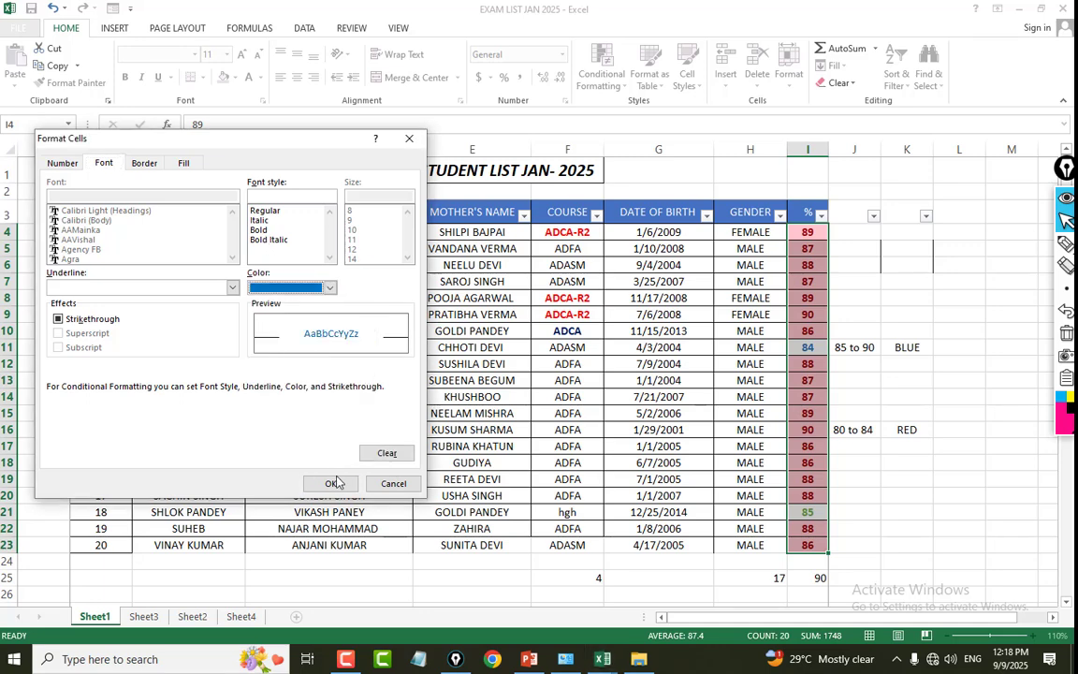
pyautogui.click(330, 483)
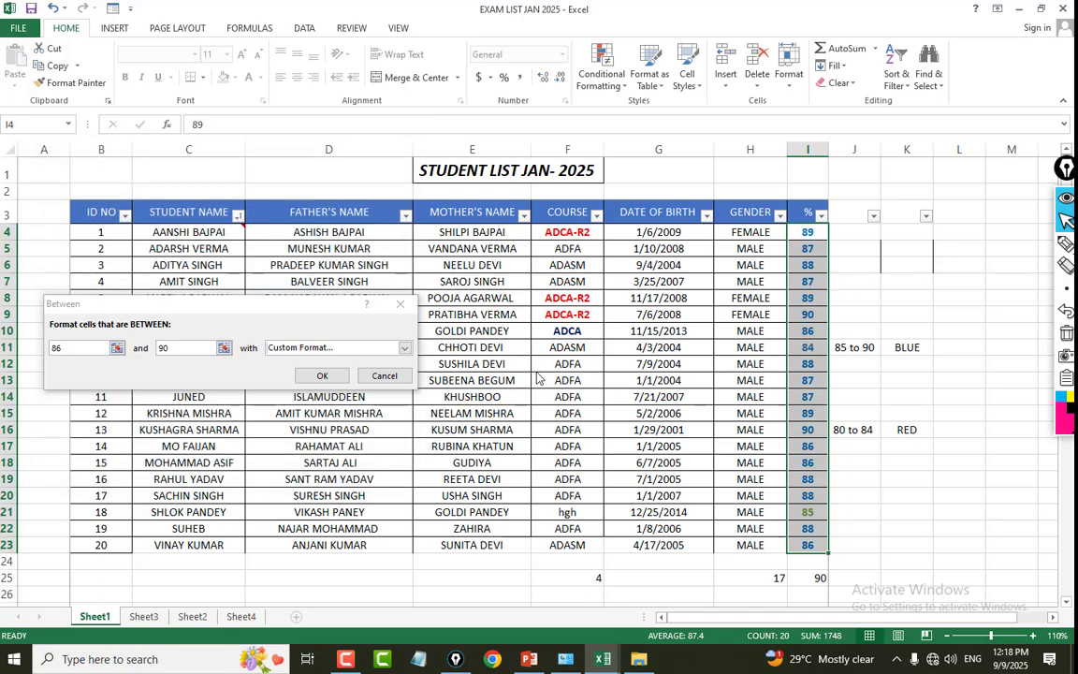
pyautogui.click(322, 375)
pyautogui.click(915, 363)
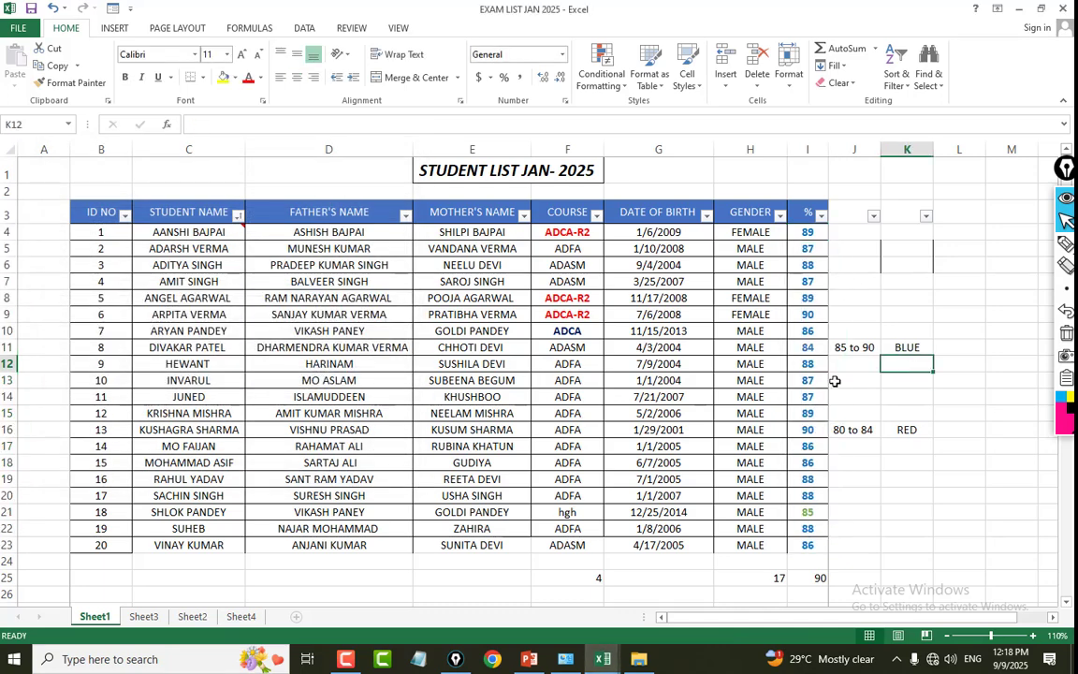
# Set up a Between conditional formatting rule on the % values I4:I23 with limits 80 and 84.
pyautogui.click(823, 511)
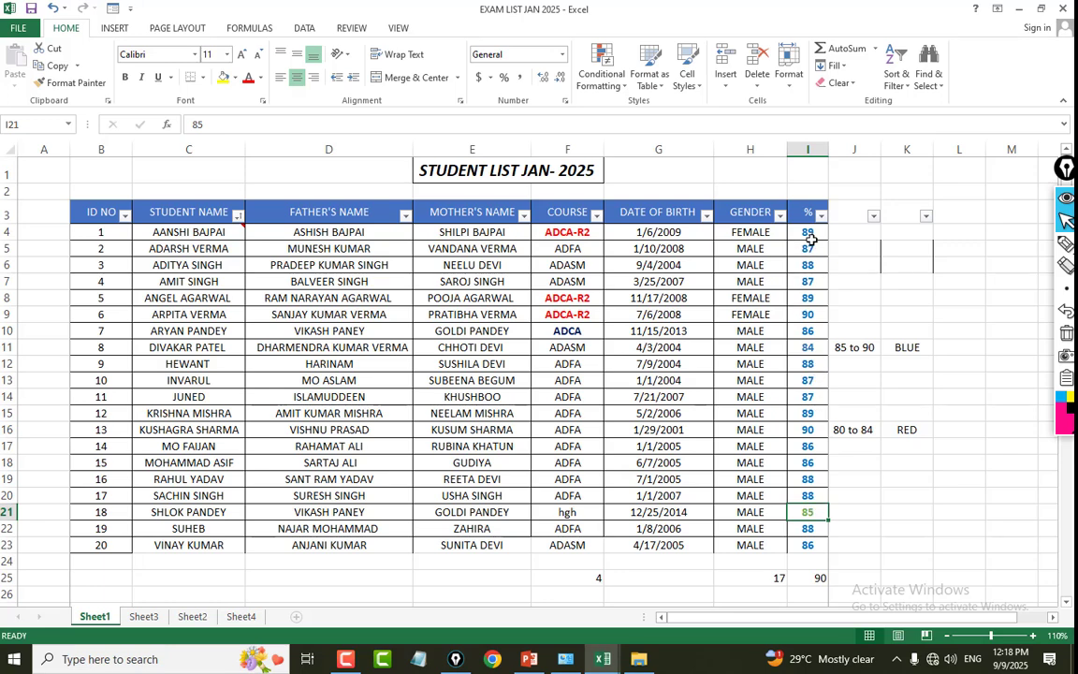
pyautogui.moveTo(811, 234); pyautogui.dragTo(810, 543)
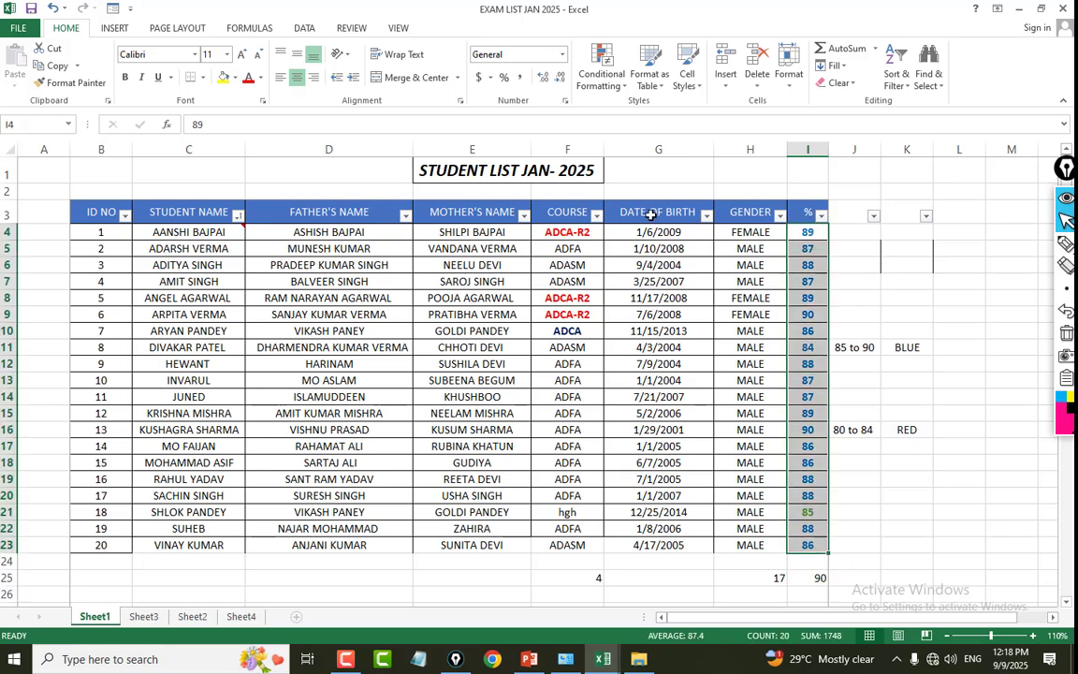
pyautogui.click(602, 75)
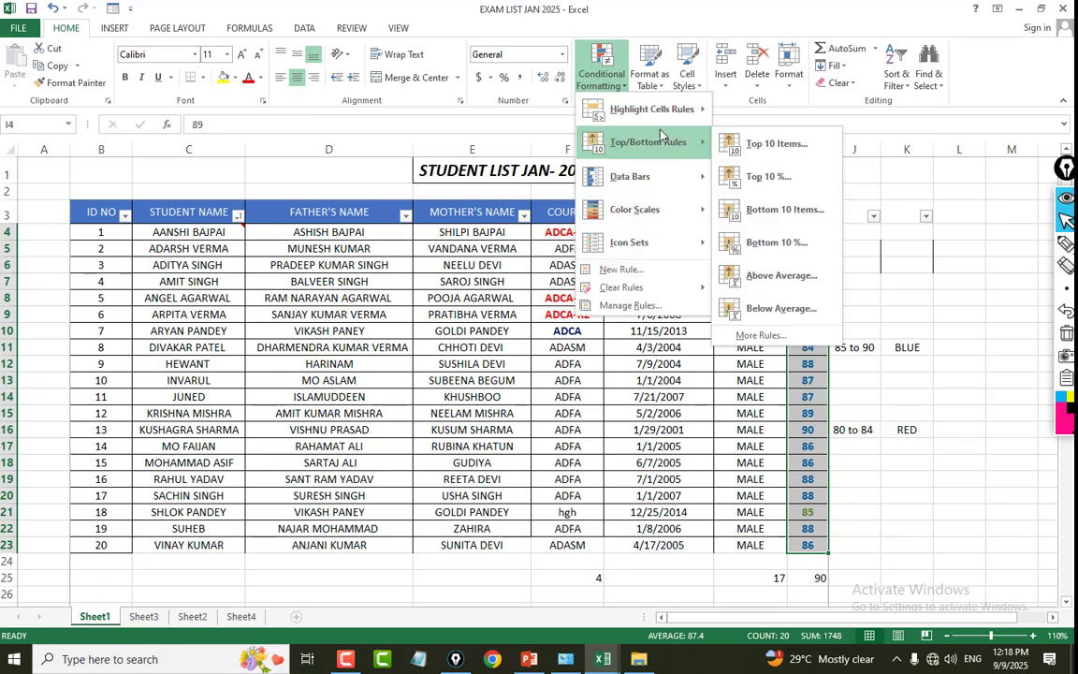
pyautogui.moveTo(708, 124)
pyautogui.click(763, 176)
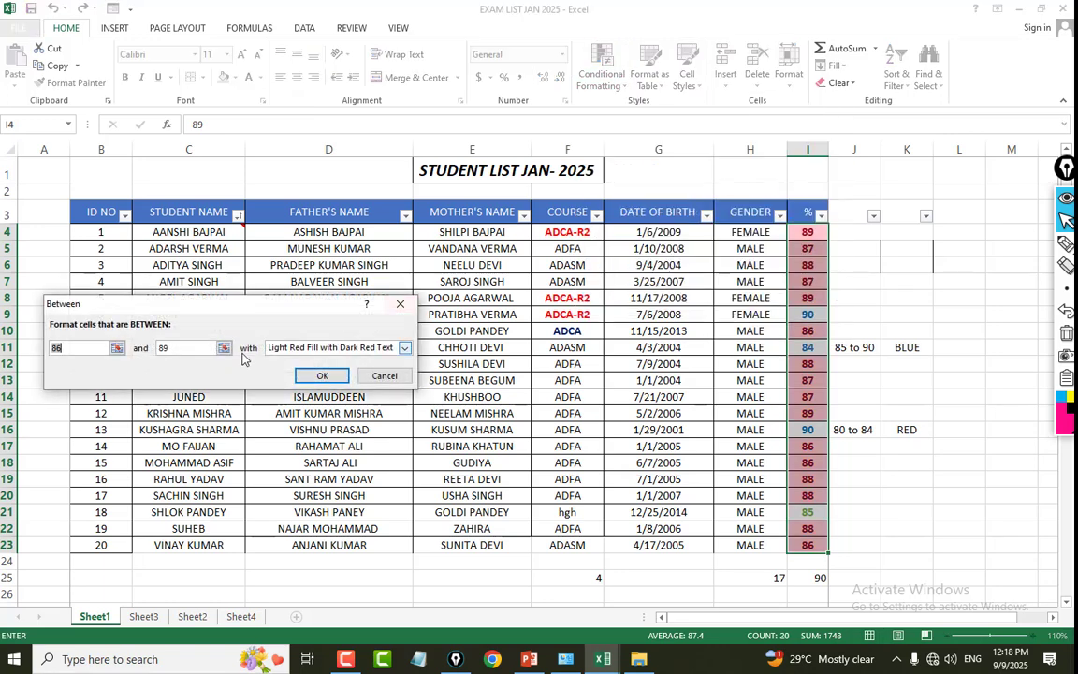
pyautogui.write('80')
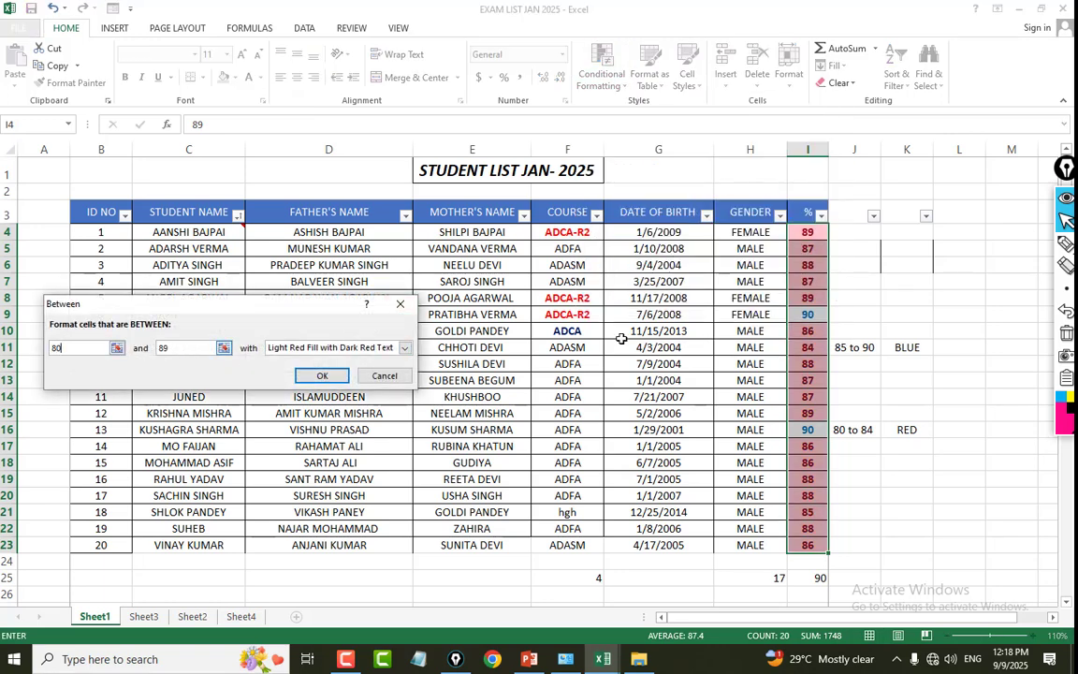
pyautogui.press('Tab')
pyautogui.write('84')
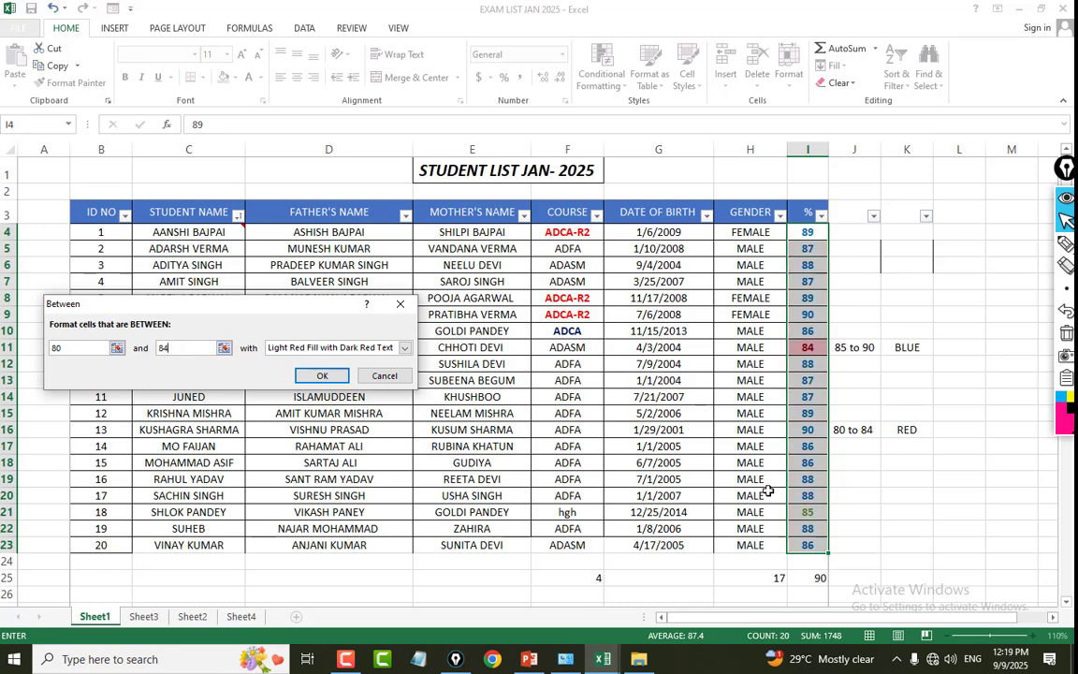
# Give the 80 to 84 rule the Red Text format, apply it and check the coloured % values.
pyautogui.click(404, 347)
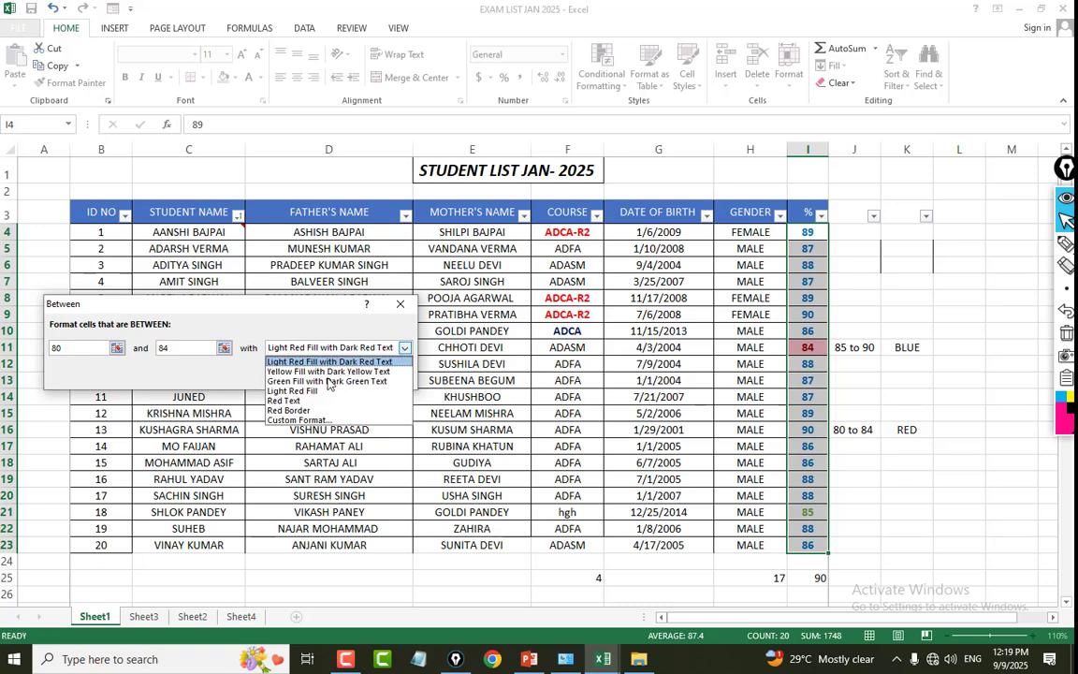
pyautogui.click(285, 400)
pyautogui.click(321, 375)
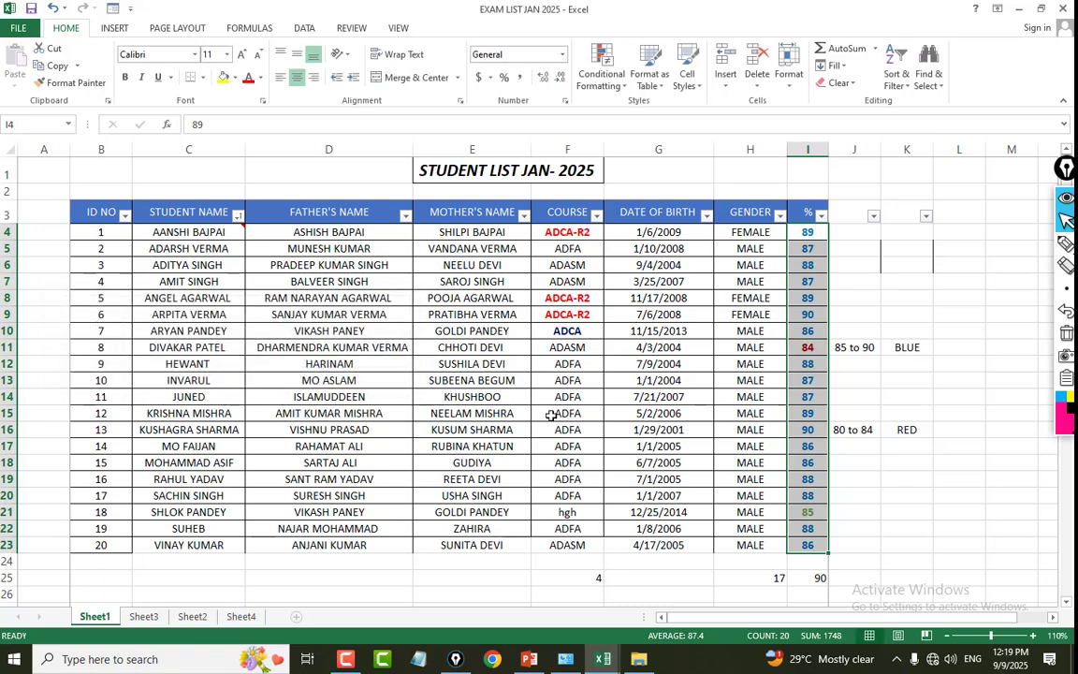
pyautogui.click(851, 413)
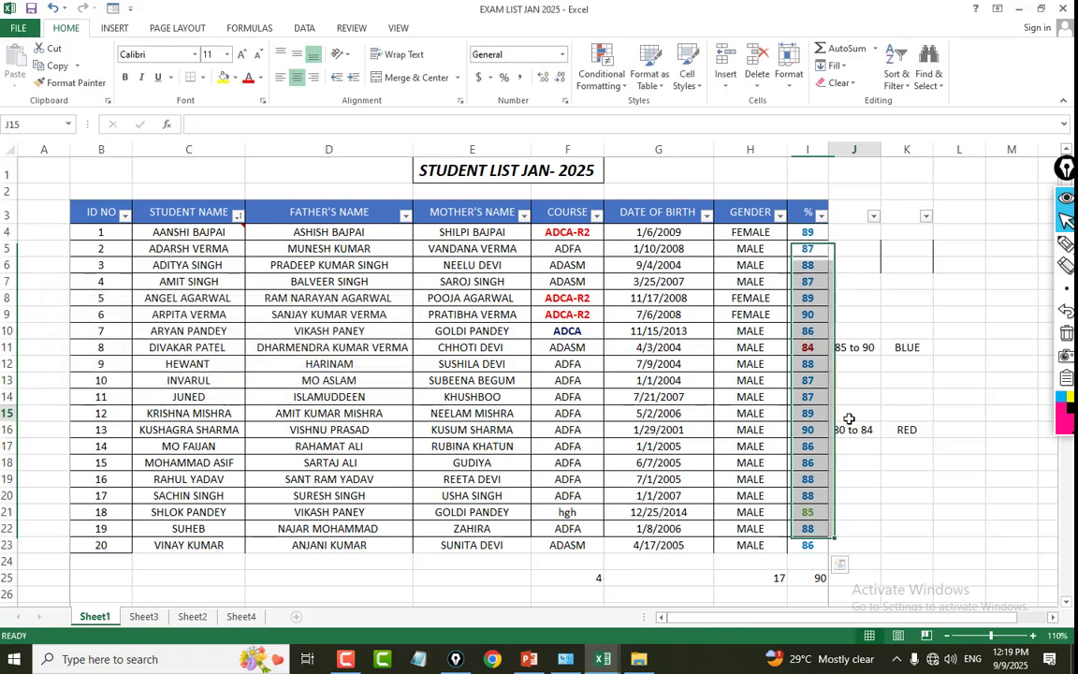
pyautogui.click(805, 512)
pyautogui.click(810, 347)
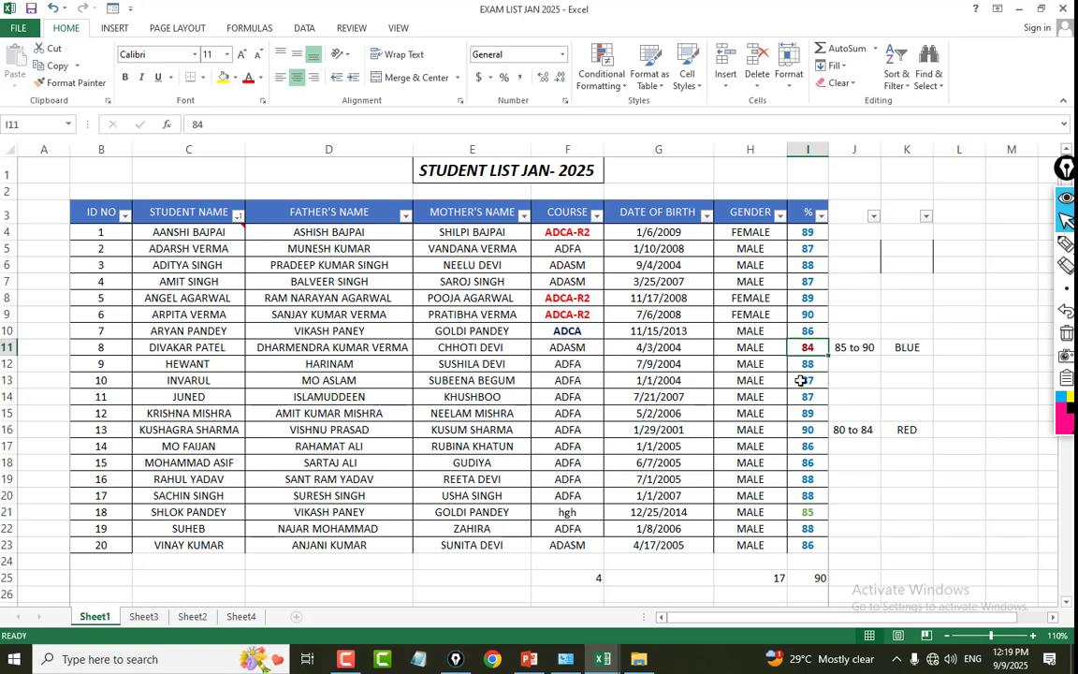
# Test the red rule by changing the % value in I13 to 80.
pyautogui.click(801, 380)
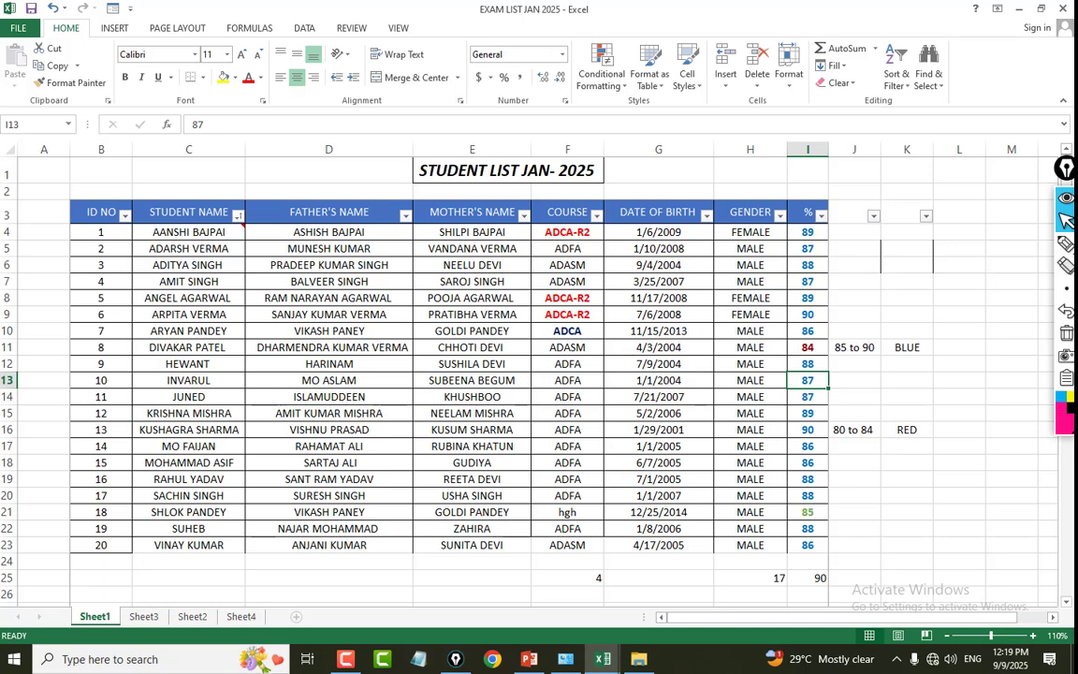
pyautogui.write('5')
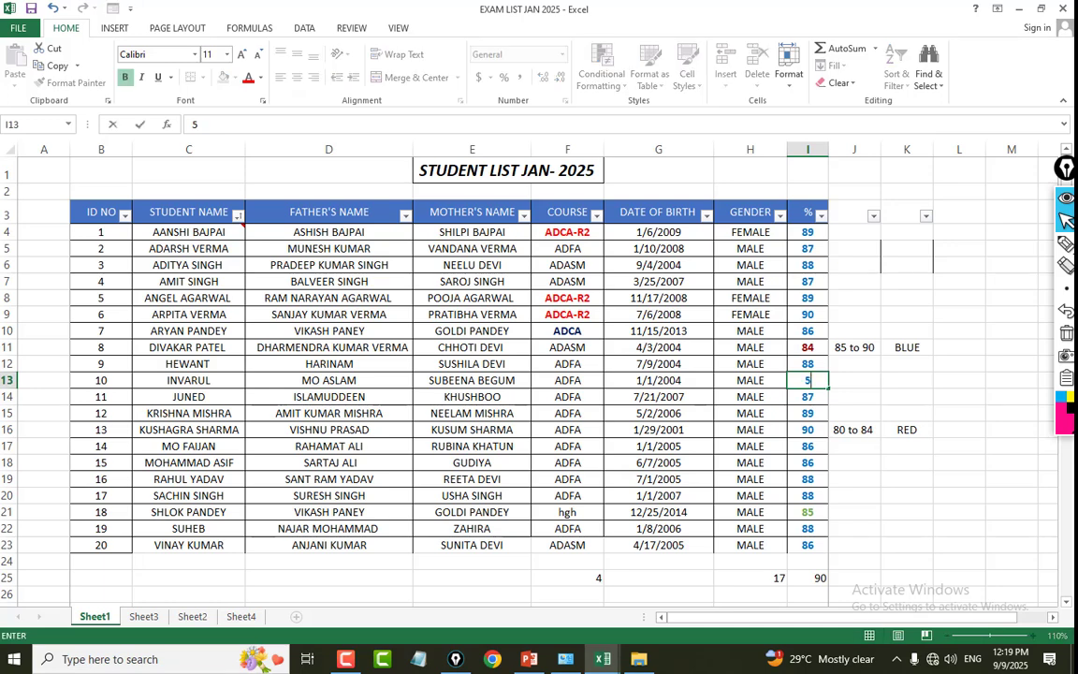
pyautogui.press('BackSpace')
pyautogui.press('BackSpace')
pyautogui.write('80')
pyautogui.press('Return')
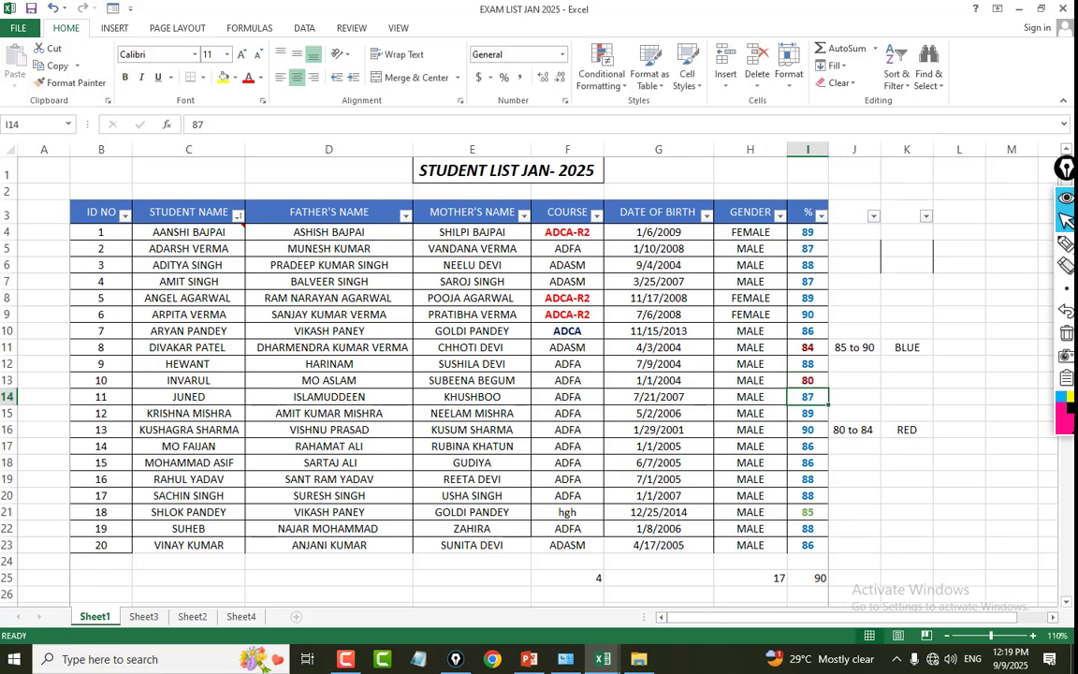
# Set the % value in I13 to 86 to test the blue rule.
pyautogui.click(797, 375)
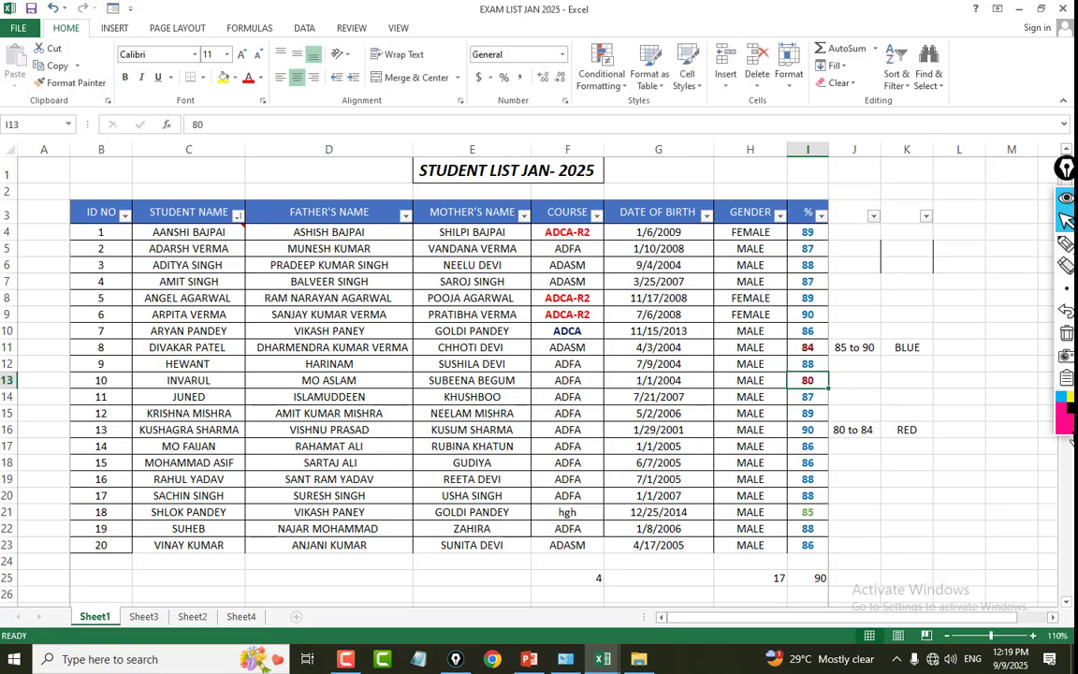
pyautogui.write('86')
pyautogui.press('Return')
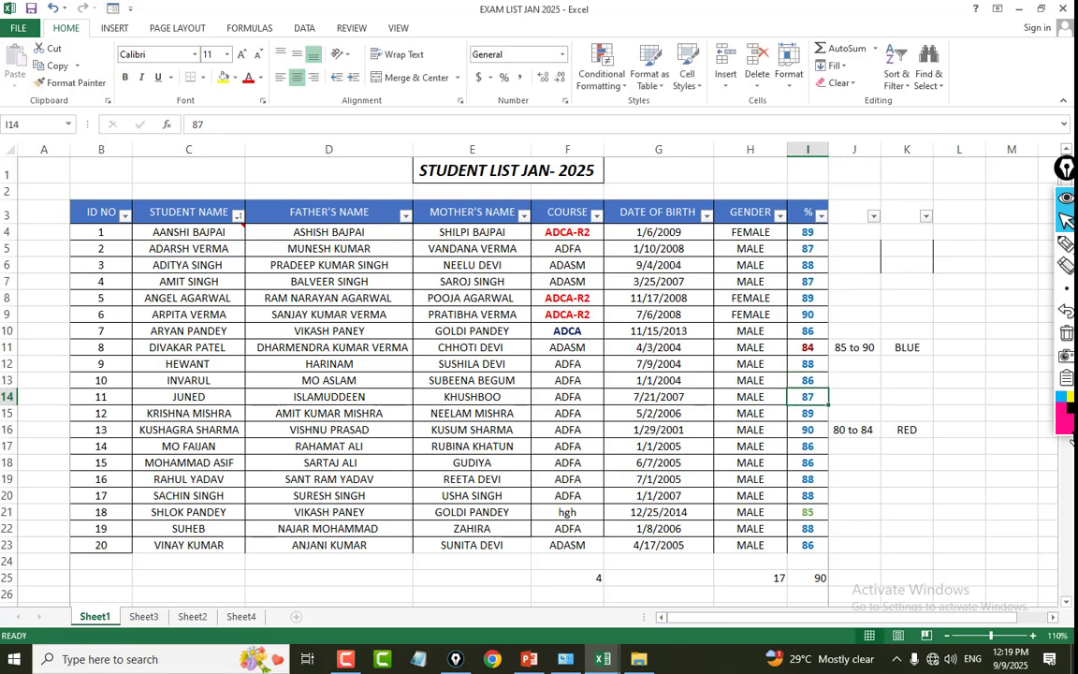
pyautogui.click(903, 317)
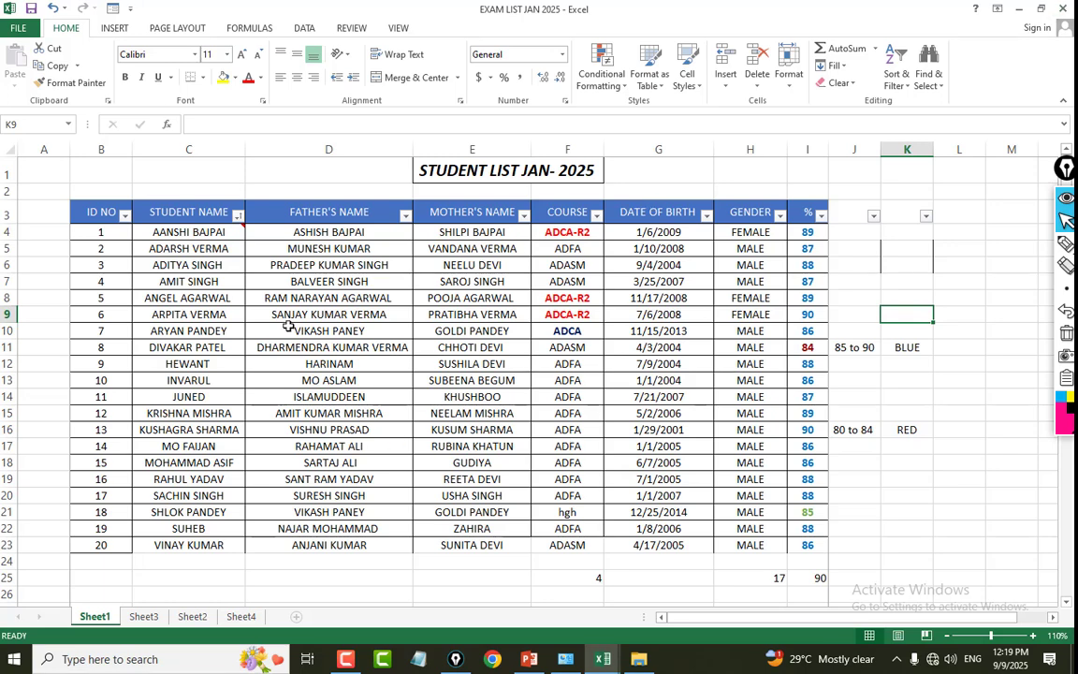
# Set the table rows B3:I12 as the print area, checking the print preview before and after.
pyautogui.click(102, 207)
pyautogui.moveTo(102, 206); pyautogui.dragTo(807, 366)
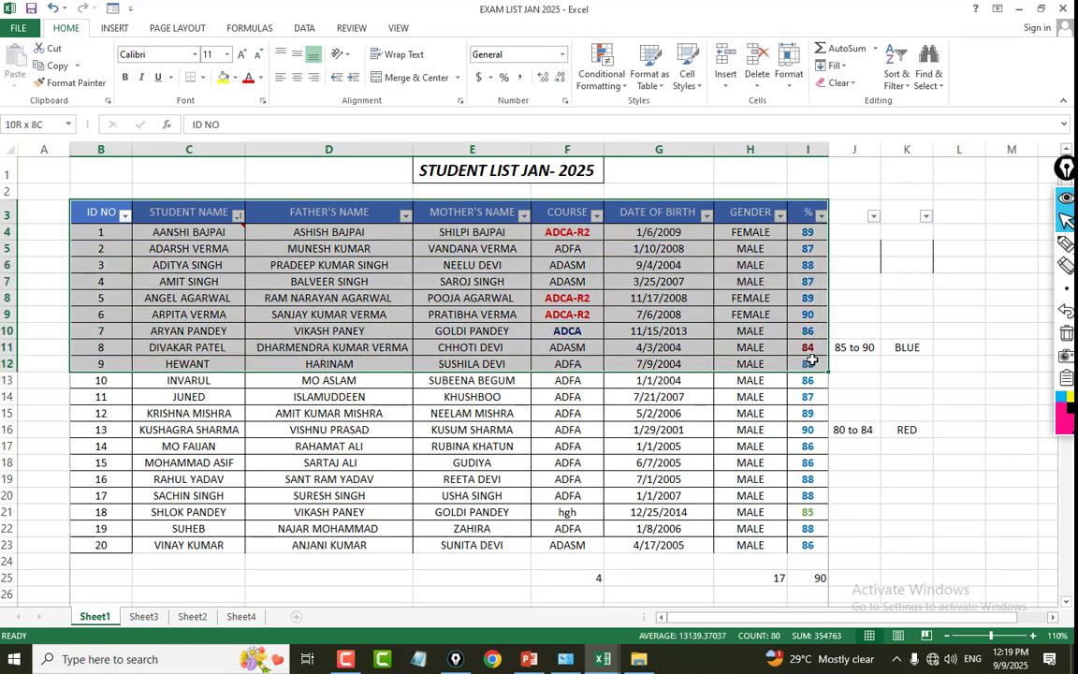
pyautogui.click(21, 28)
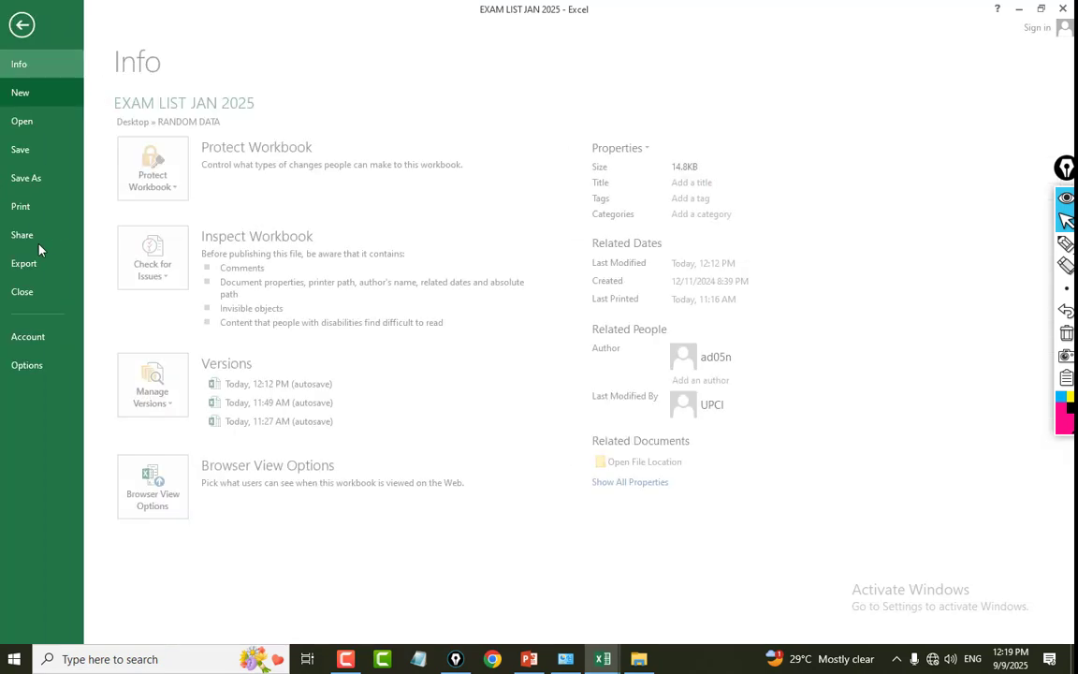
pyautogui.click(41, 198)
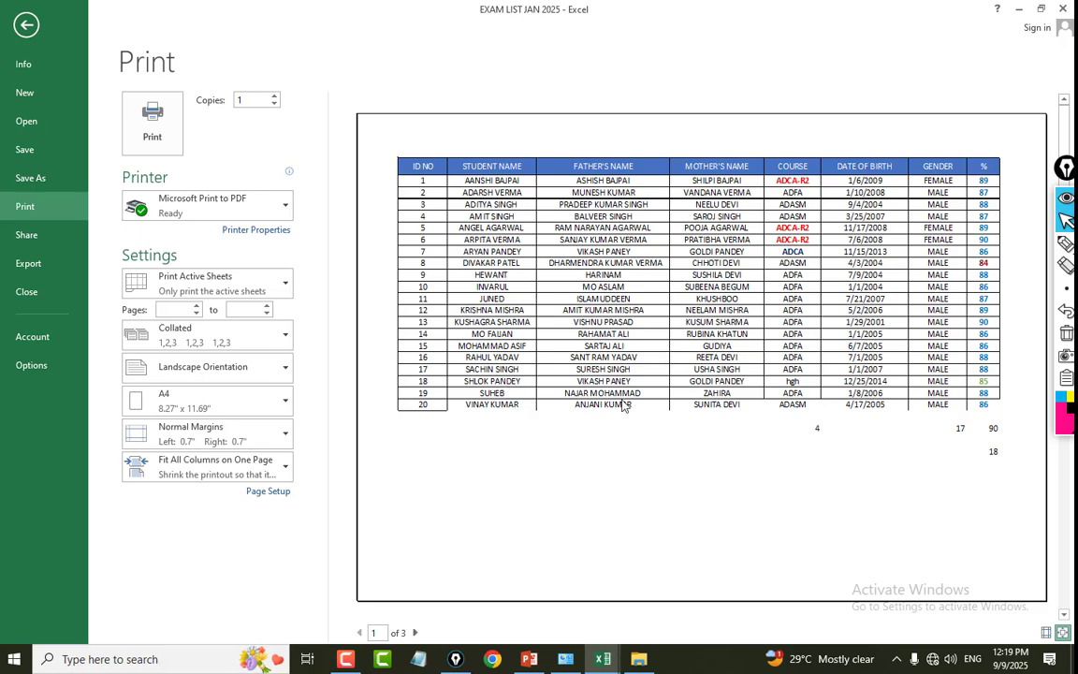
pyautogui.click(35, 22)
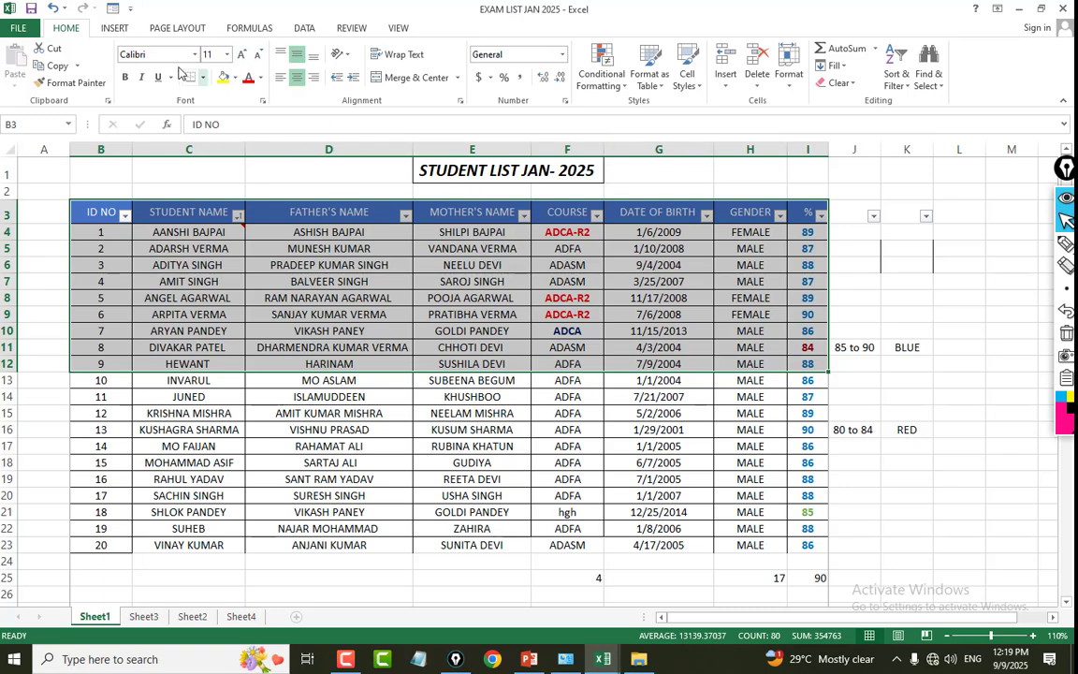
pyautogui.click(153, 29)
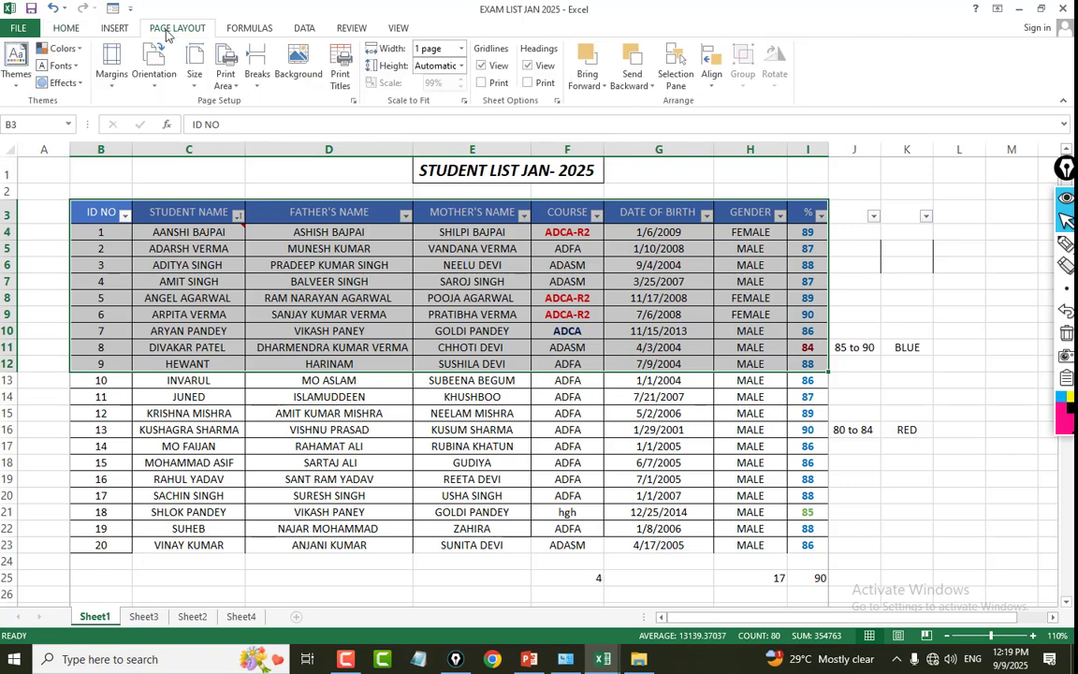
pyautogui.click(225, 75)
pyautogui.click(229, 99)
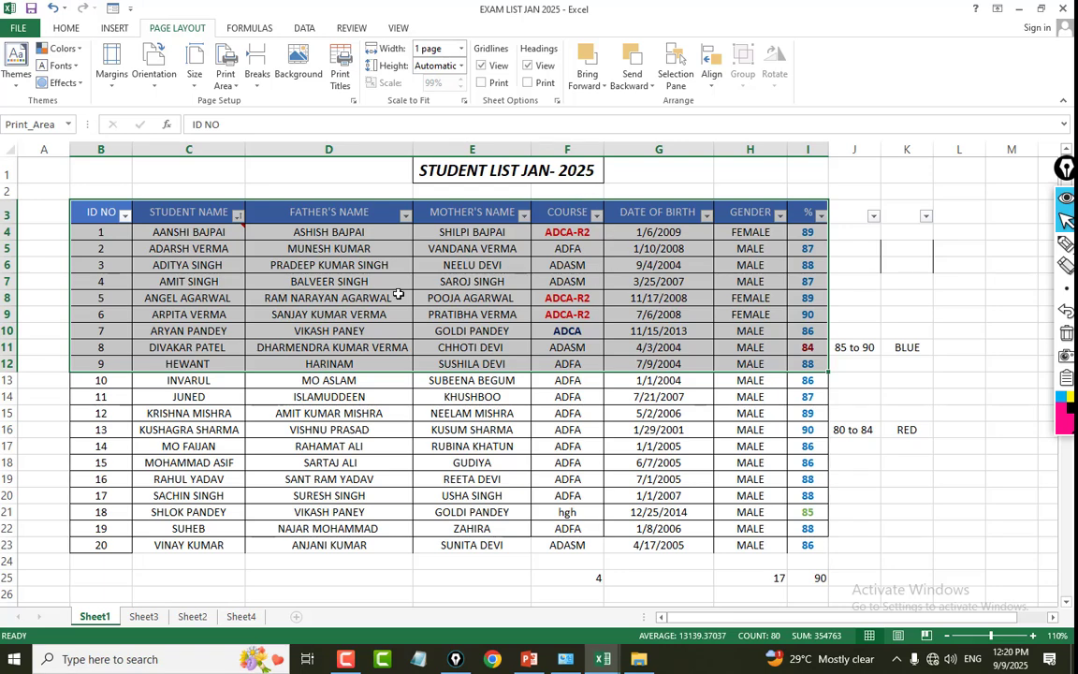
pyautogui.click(18, 28)
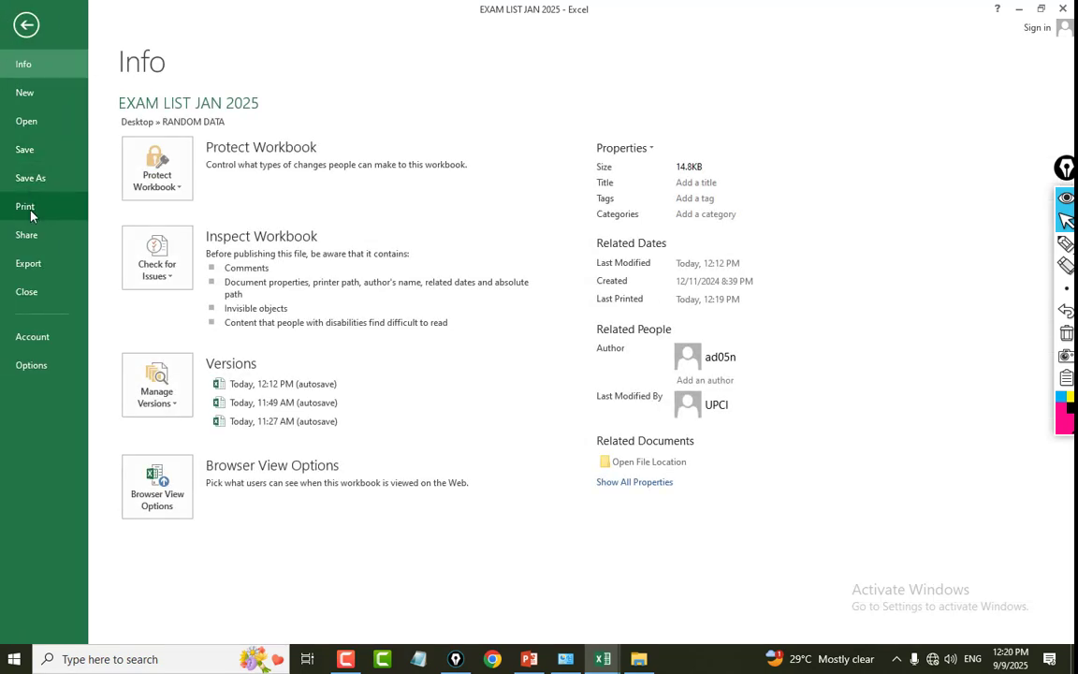
pyautogui.click(27, 207)
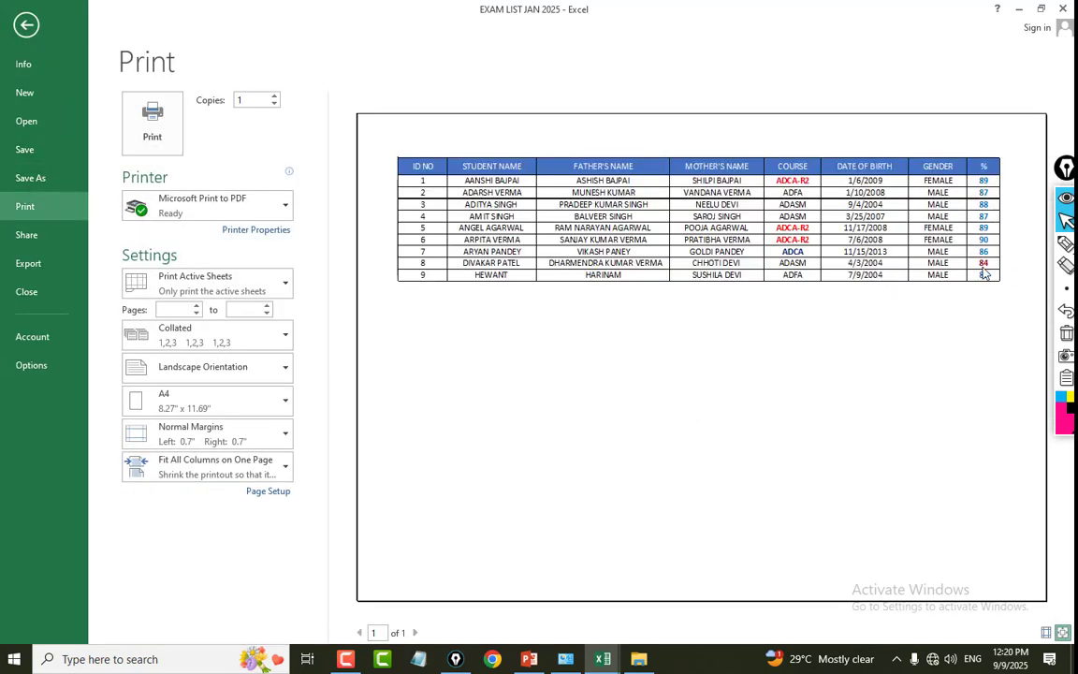
pyautogui.click(27, 25)
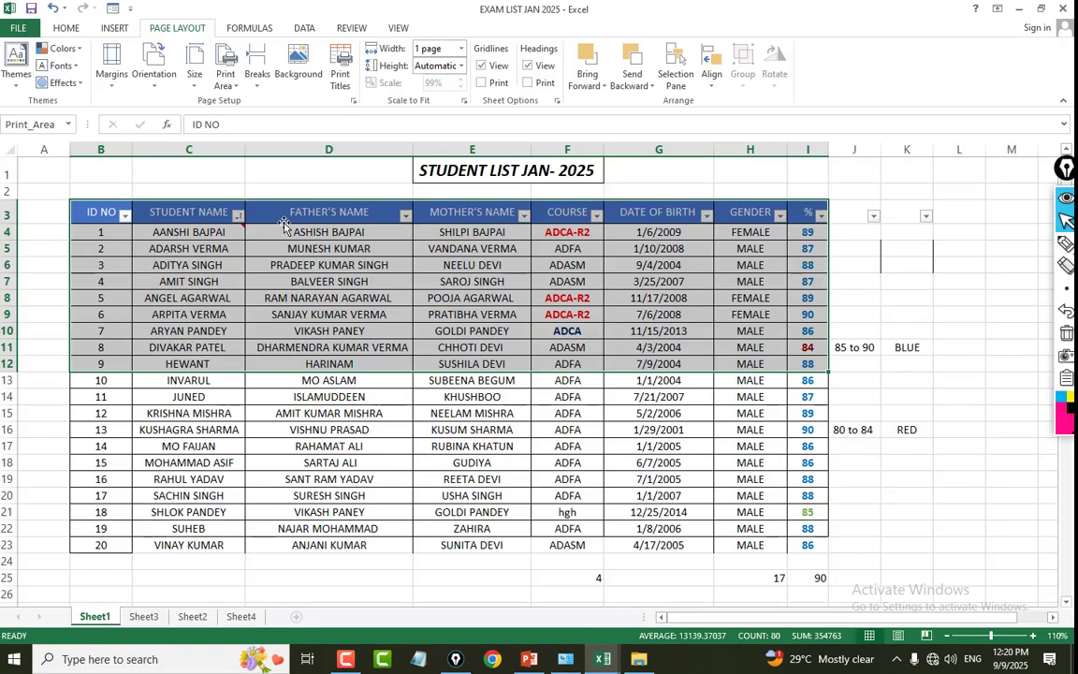
# Select the table range B3:I23 and clear the sheet's print area.
pyautogui.click(800, 313)
pyautogui.moveTo(93, 212); pyautogui.dragTo(791, 549)
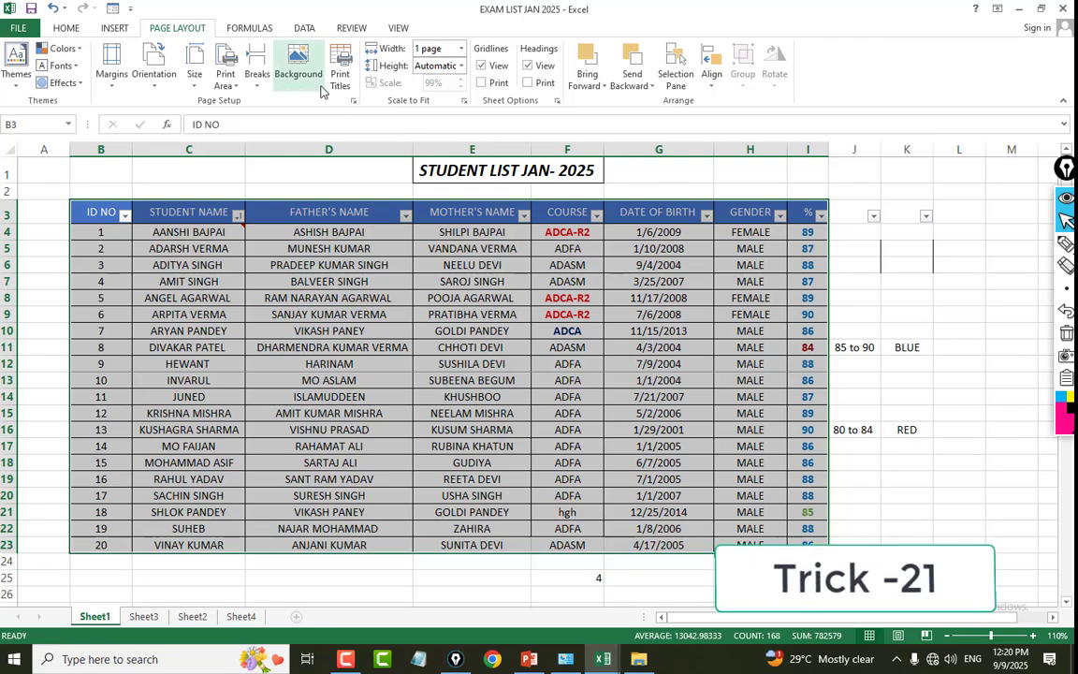
pyautogui.click(229, 85)
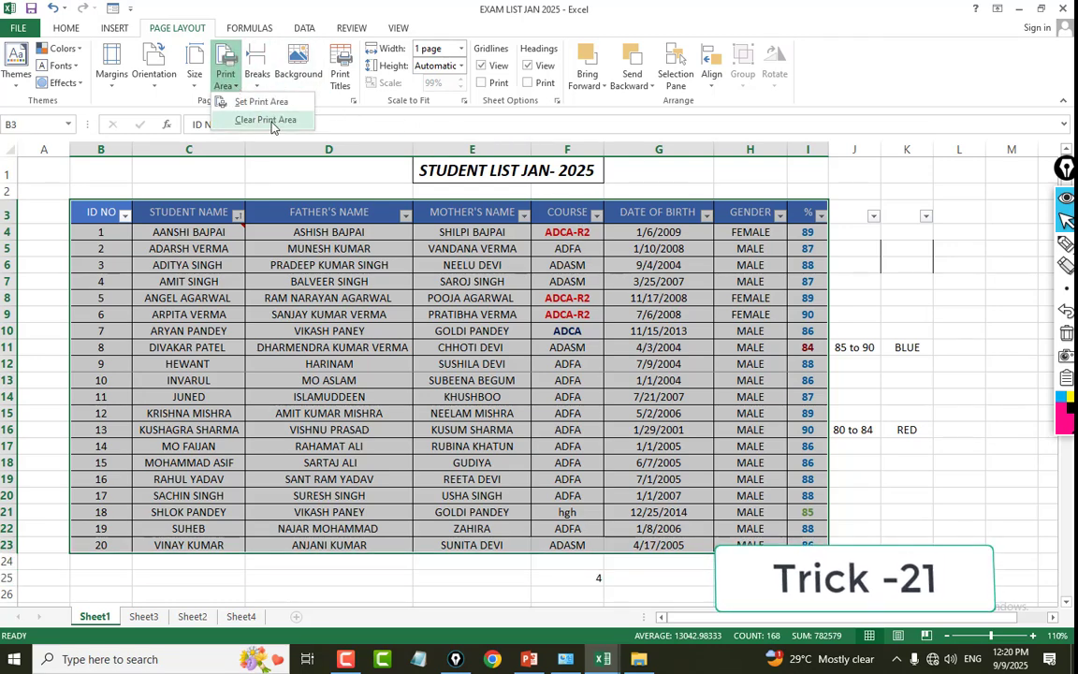
pyautogui.click(261, 101)
pyautogui.click(703, 248)
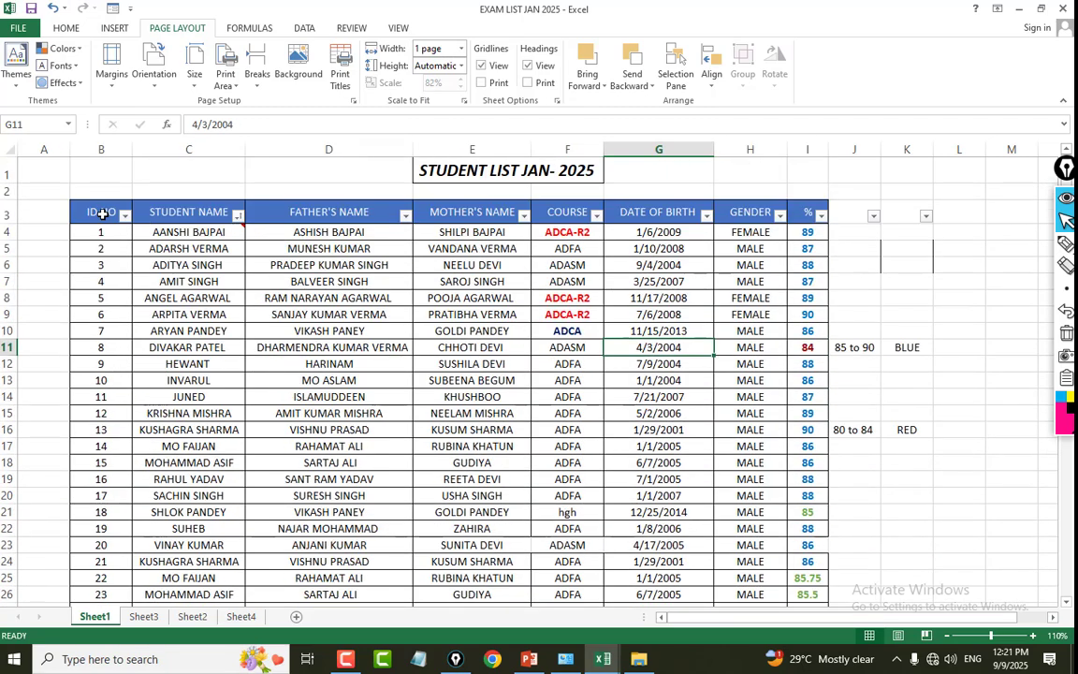
# Examine the extended student list and its print preview page by page for the header row B3:I3.
pyautogui.moveTo(103, 214); pyautogui.dragTo(804, 215)
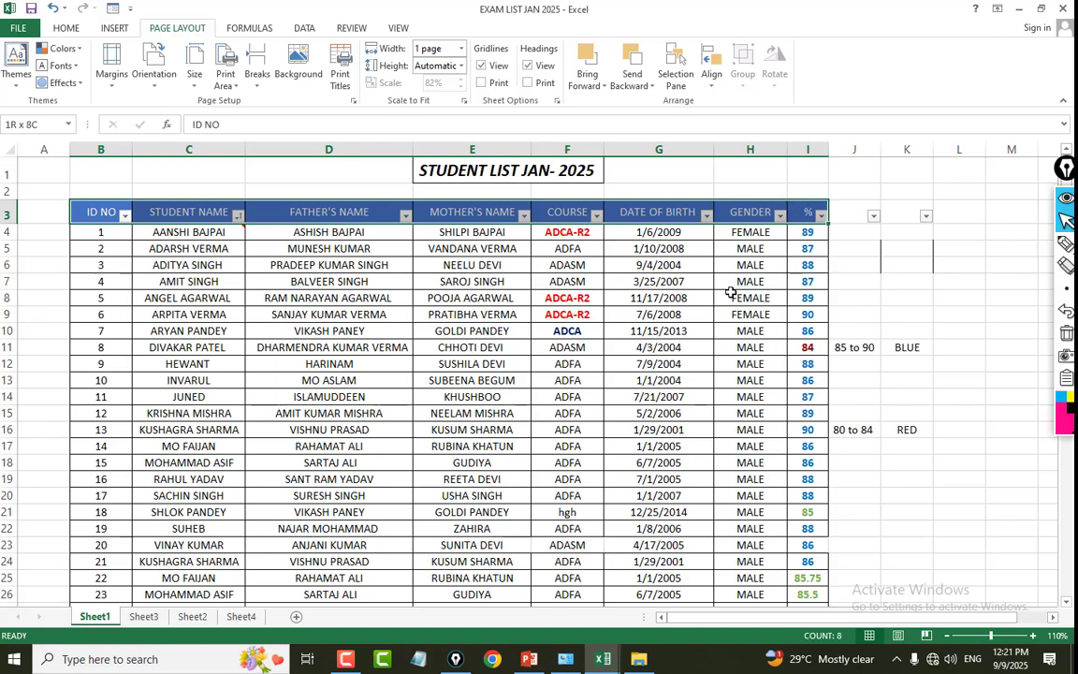
pyautogui.scroll(-3, 393, 277)
pyautogui.scroll(3, 411, 290)
pyautogui.scroll(-8, 404, 289)
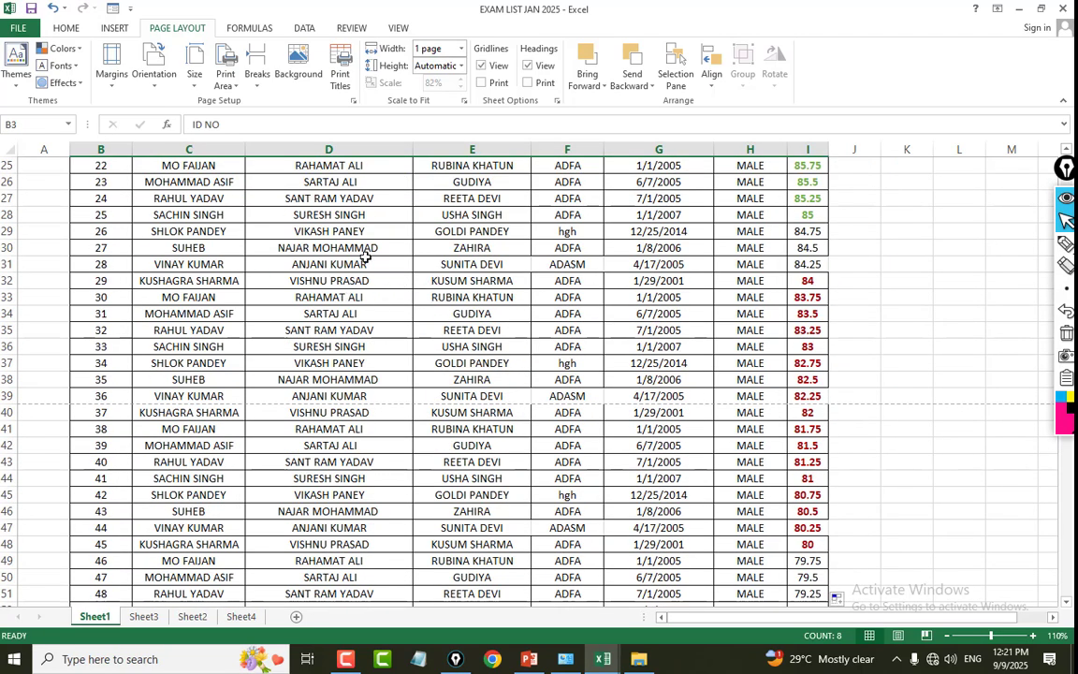
pyautogui.scroll(8, 384, 294)
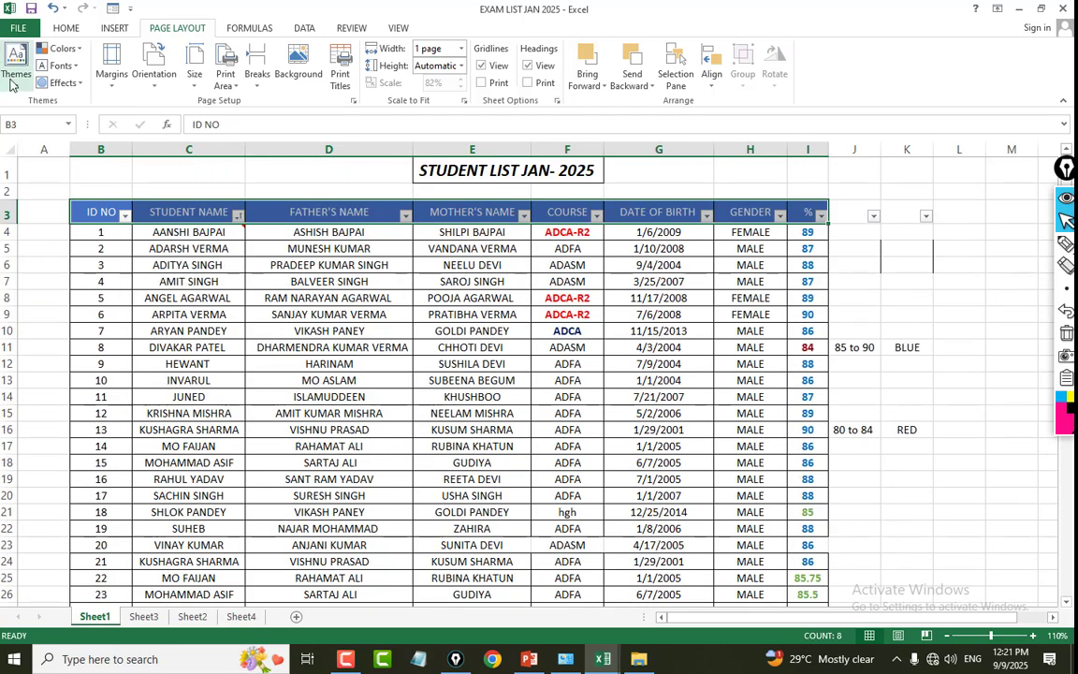
pyautogui.click(17, 27)
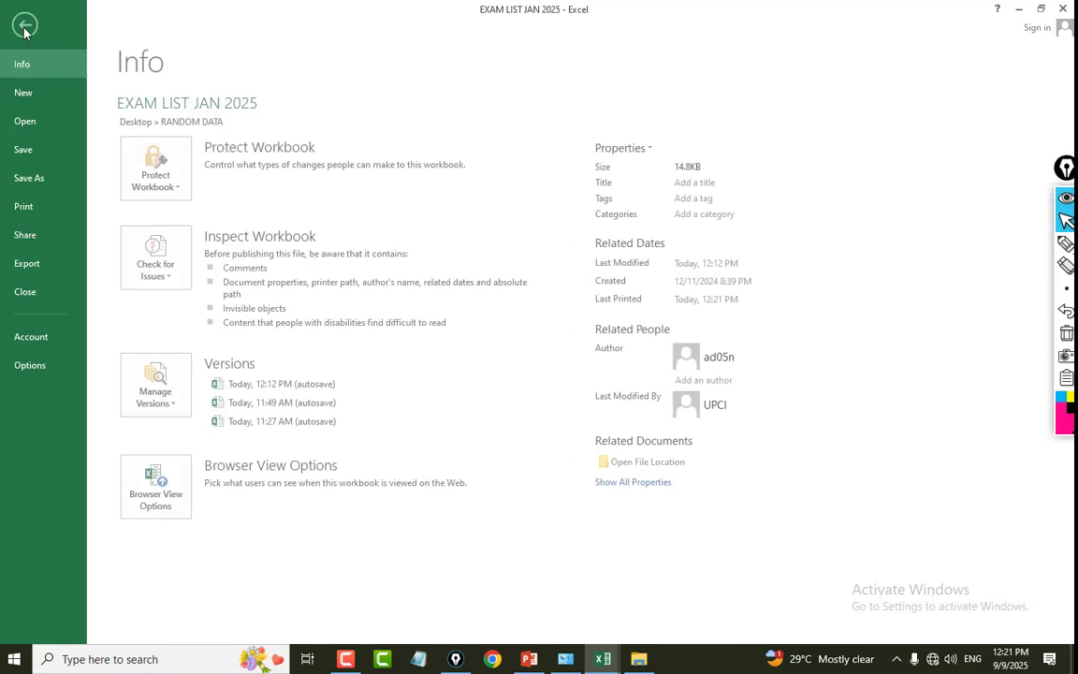
pyautogui.click(43, 211)
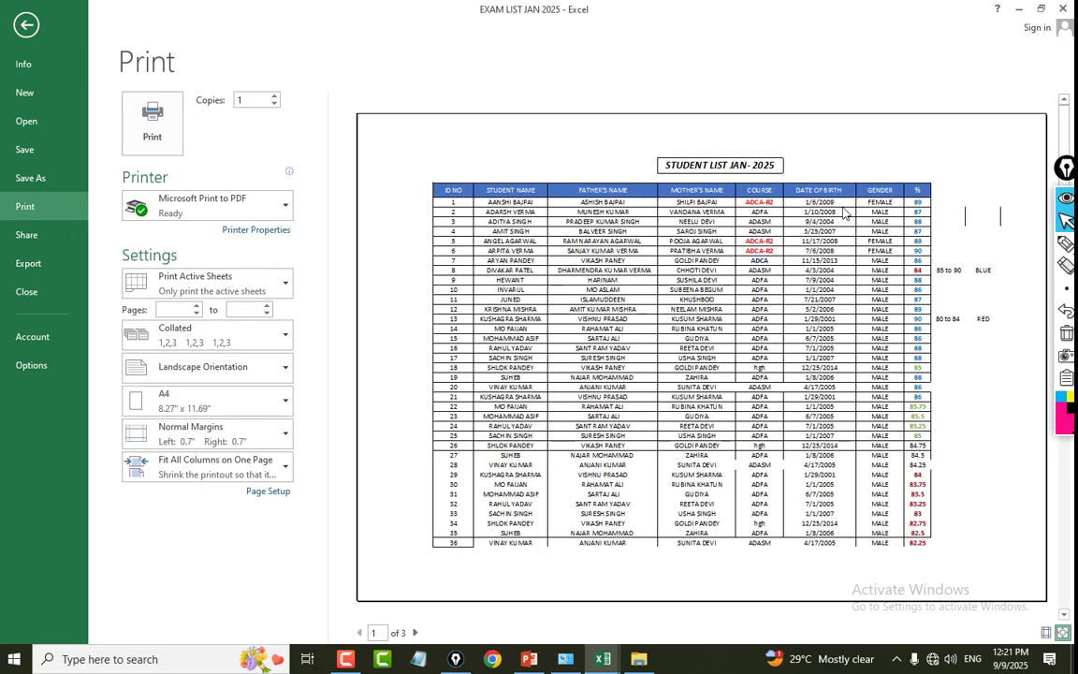
pyautogui.click(416, 632)
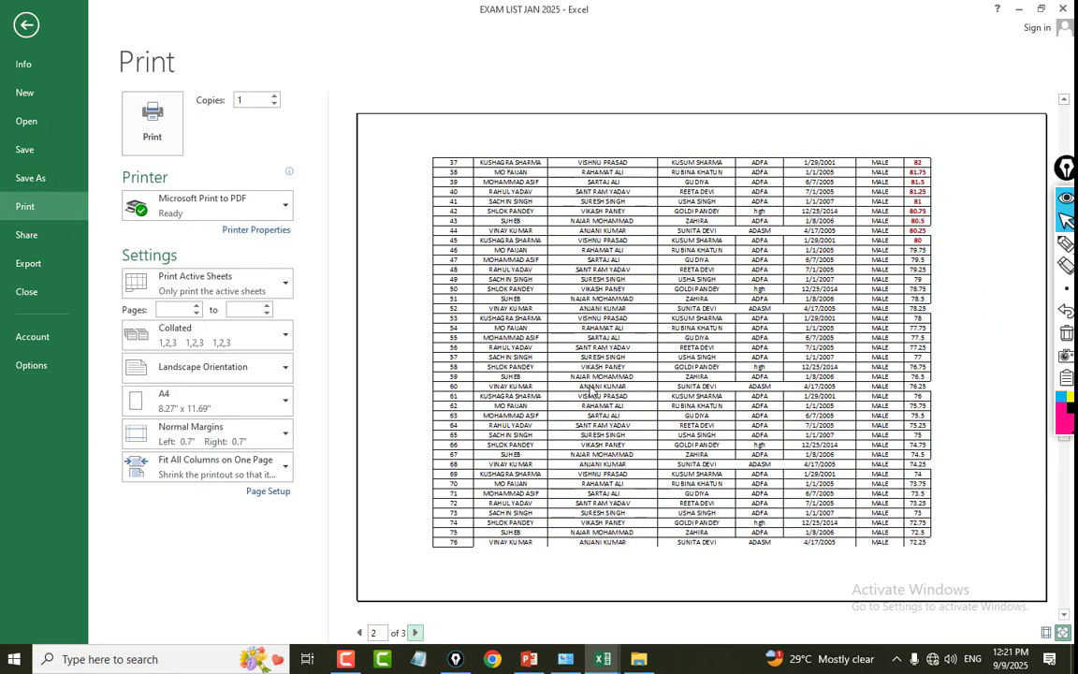
pyautogui.click(416, 633)
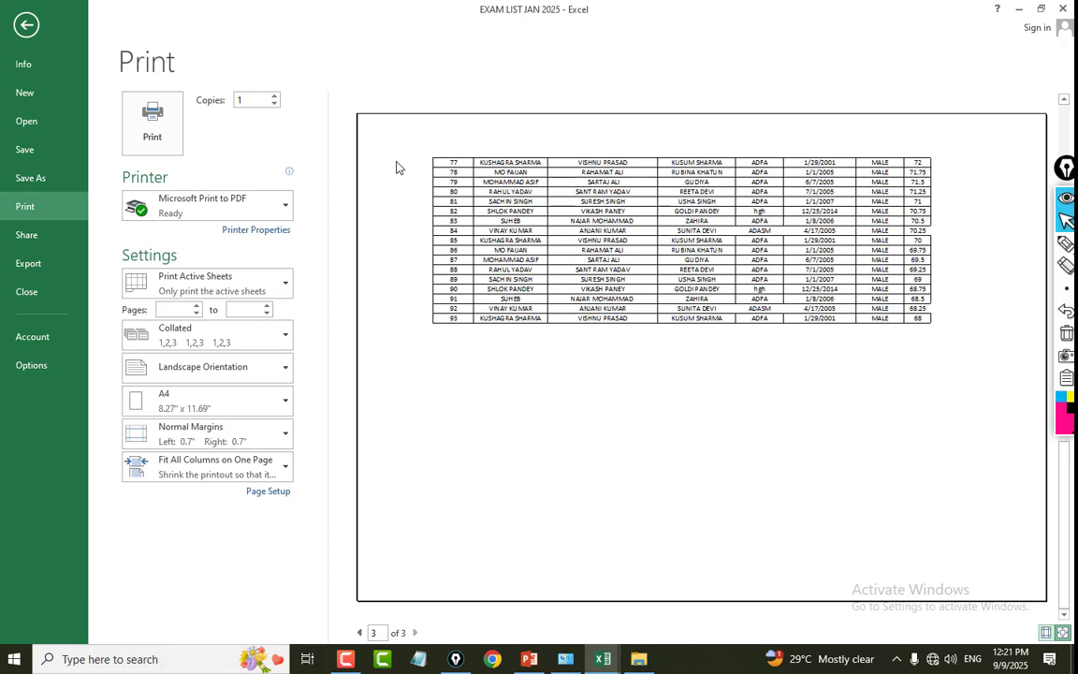
pyautogui.click(359, 633)
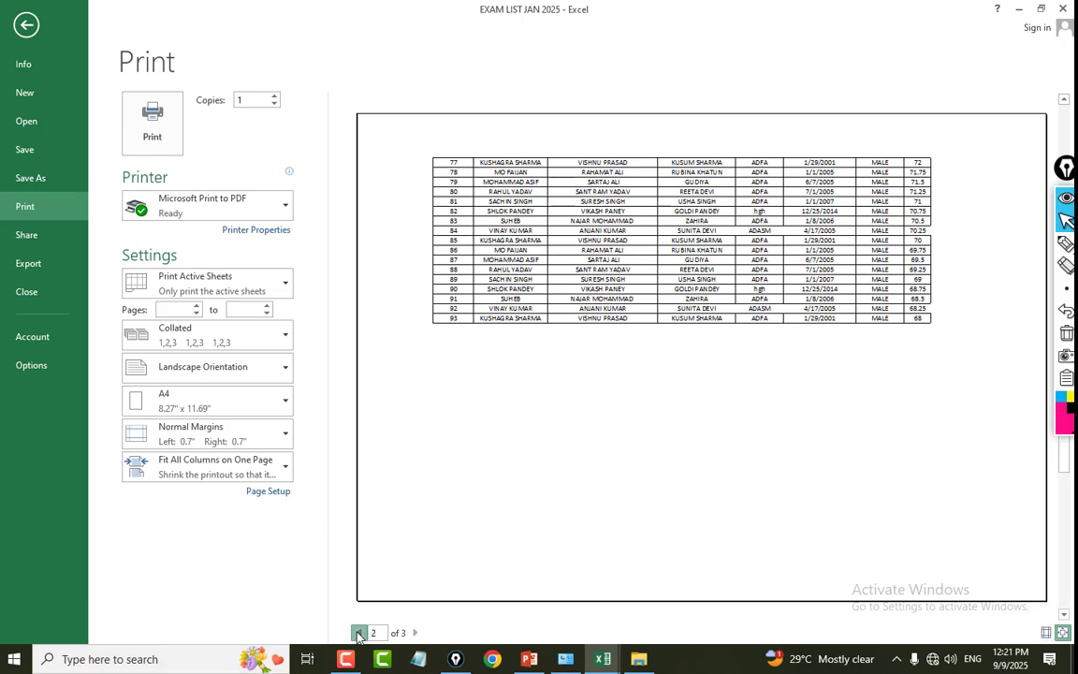
# Leave the print preview and set row 3 ($3:$3) to repeat at the top of every printed page.
pyautogui.click(359, 633)
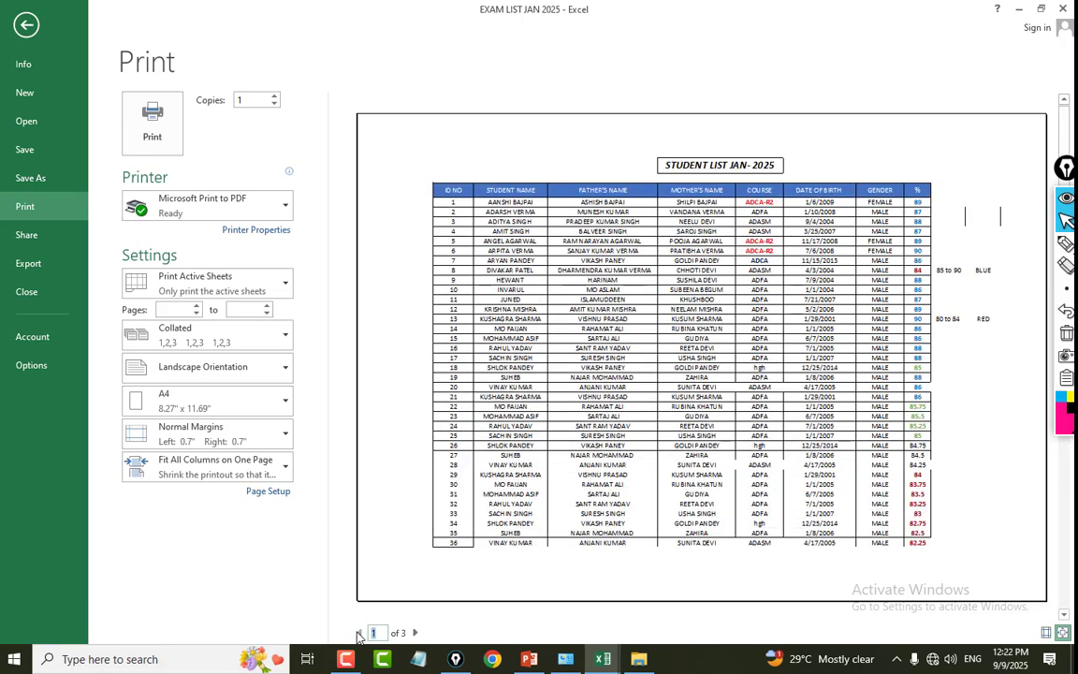
pyautogui.click(35, 28)
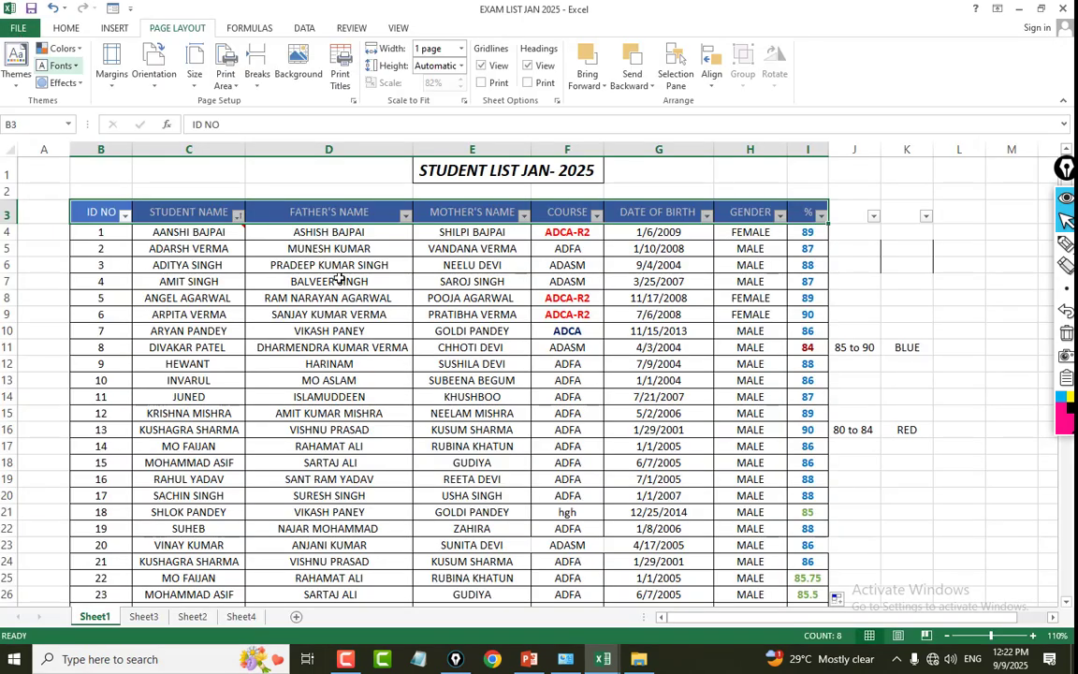
pyautogui.click(566, 299)
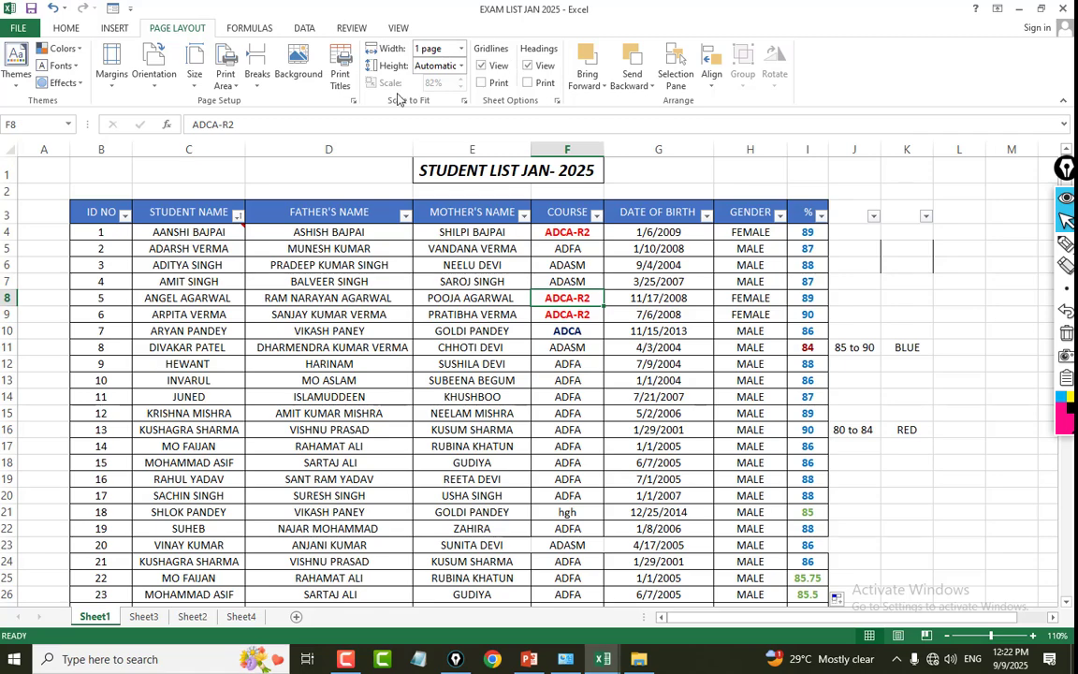
pyautogui.click(340, 73)
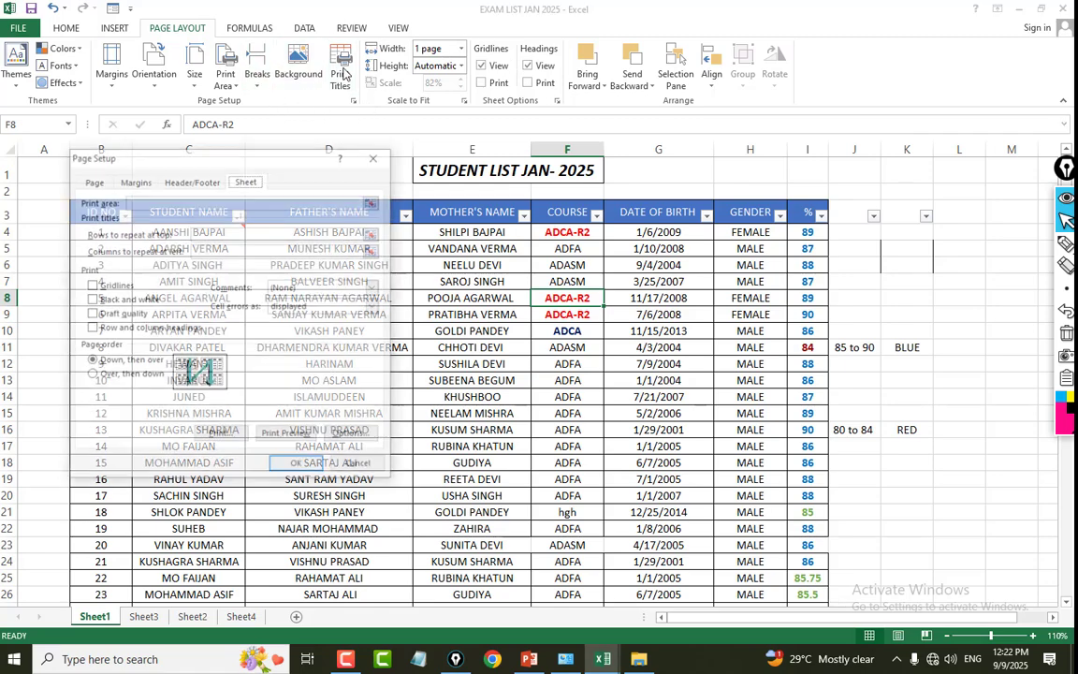
pyautogui.moveTo(347, 153); pyautogui.dragTo(904, 145)
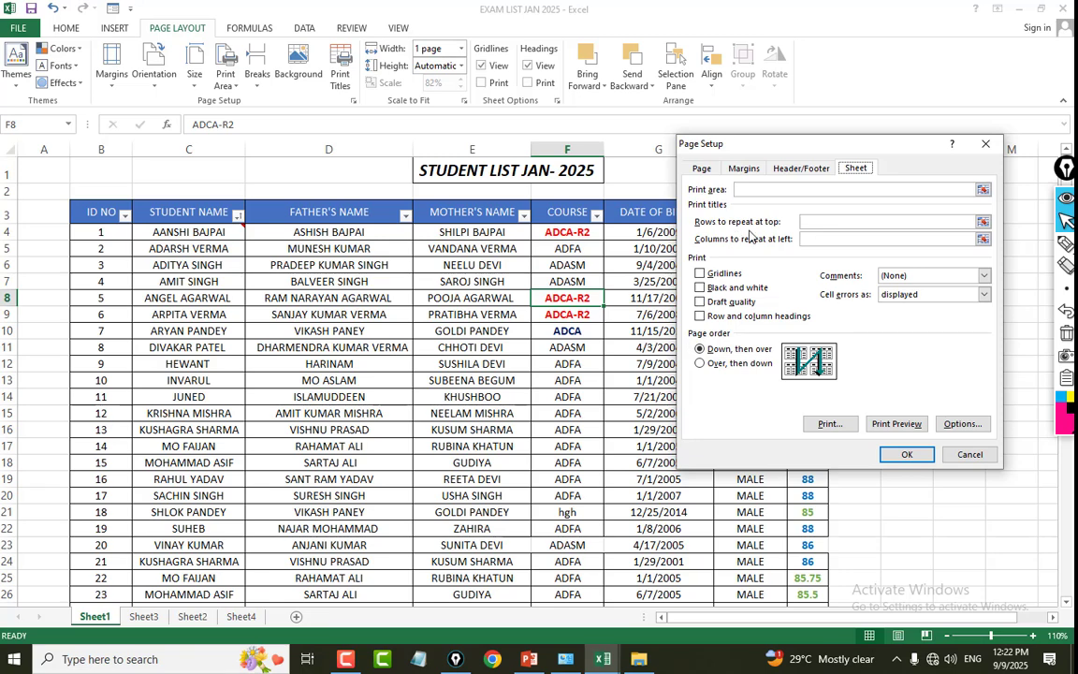
pyautogui.click(844, 221)
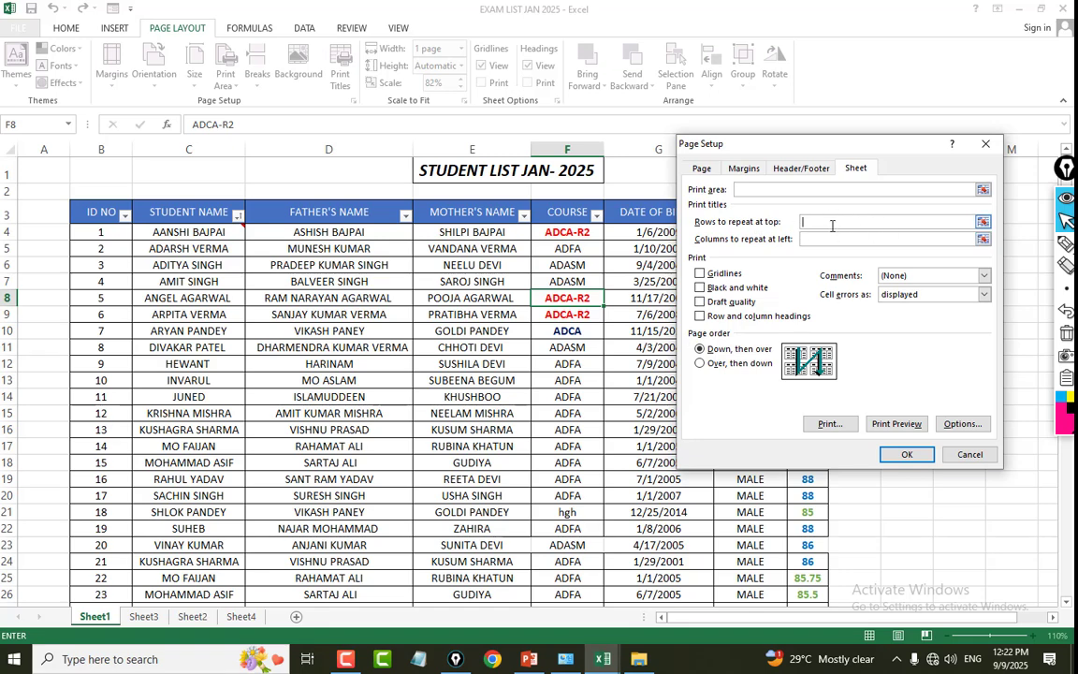
pyautogui.click(982, 223)
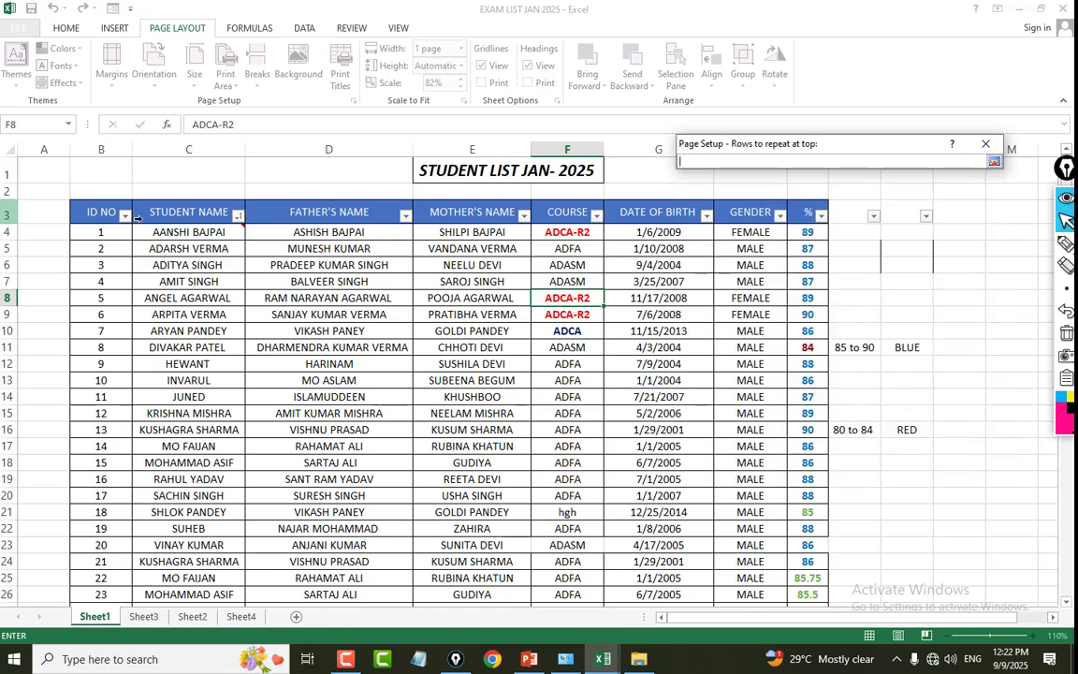
pyautogui.click(101, 209)
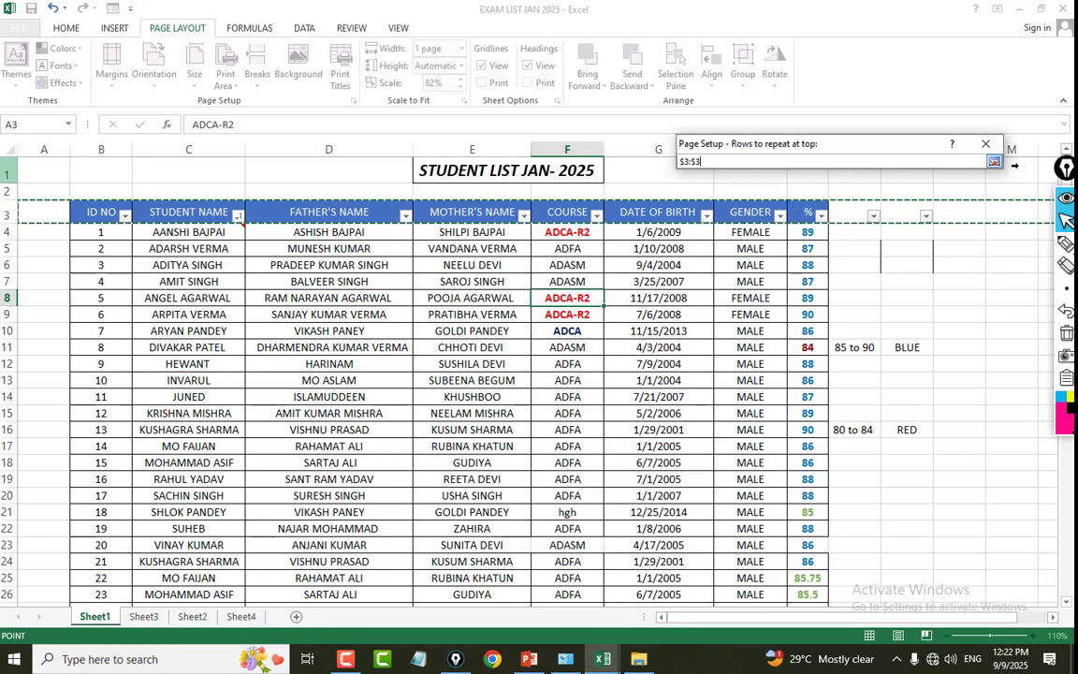
pyautogui.click(995, 163)
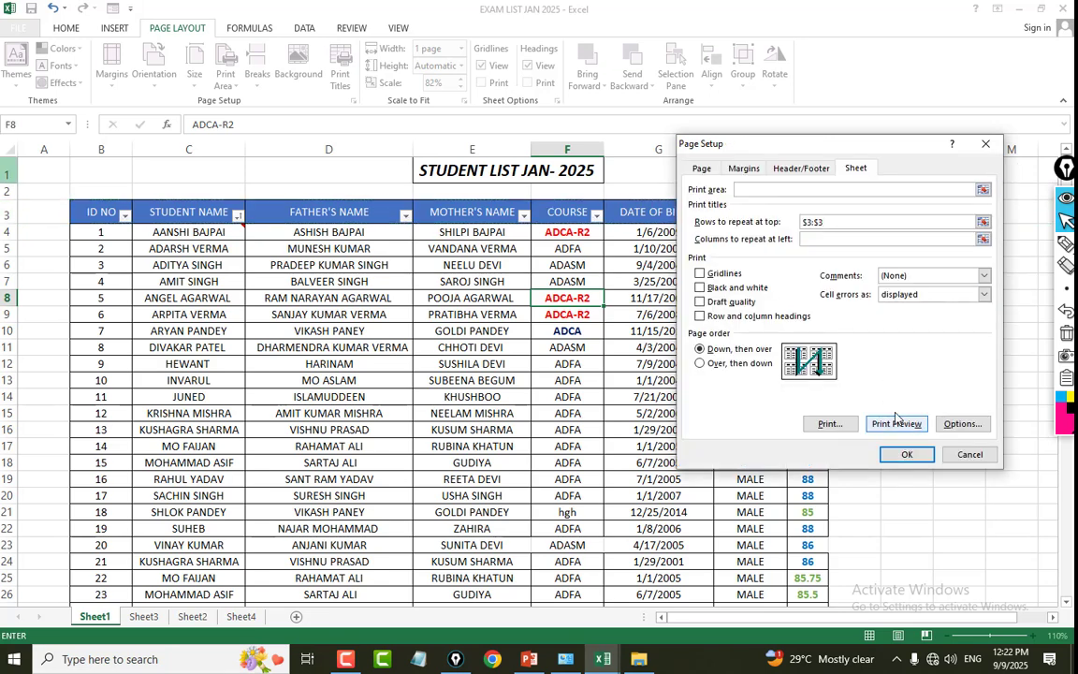
pyautogui.click(906, 454)
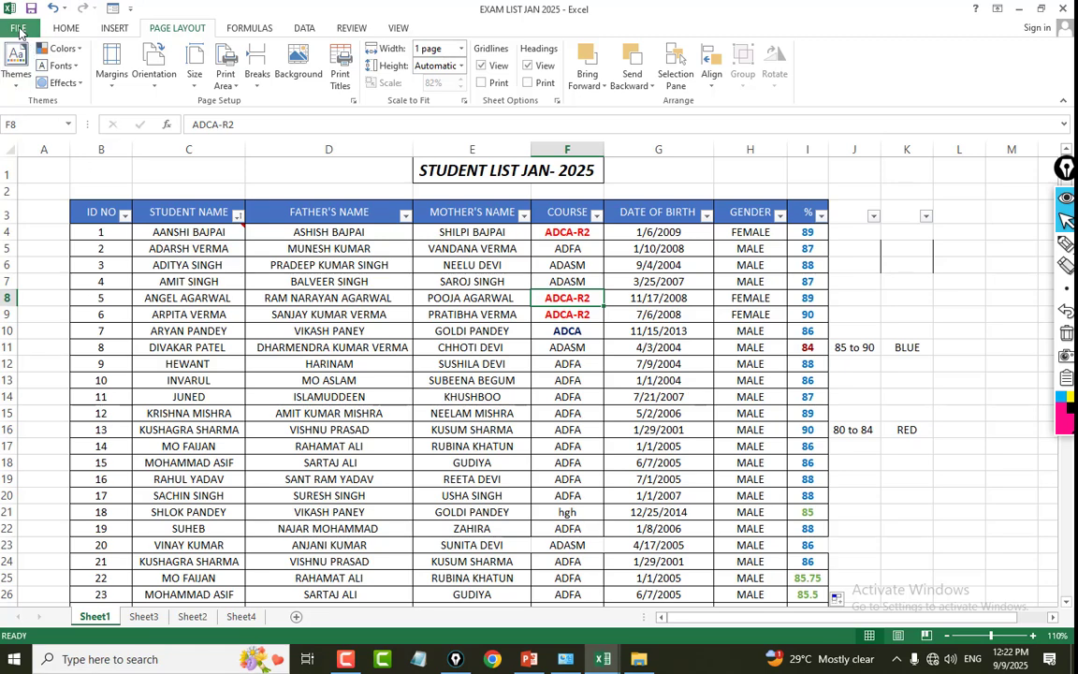
# Check the print preview page by page for the repeated header row.
pyautogui.click(18, 27)
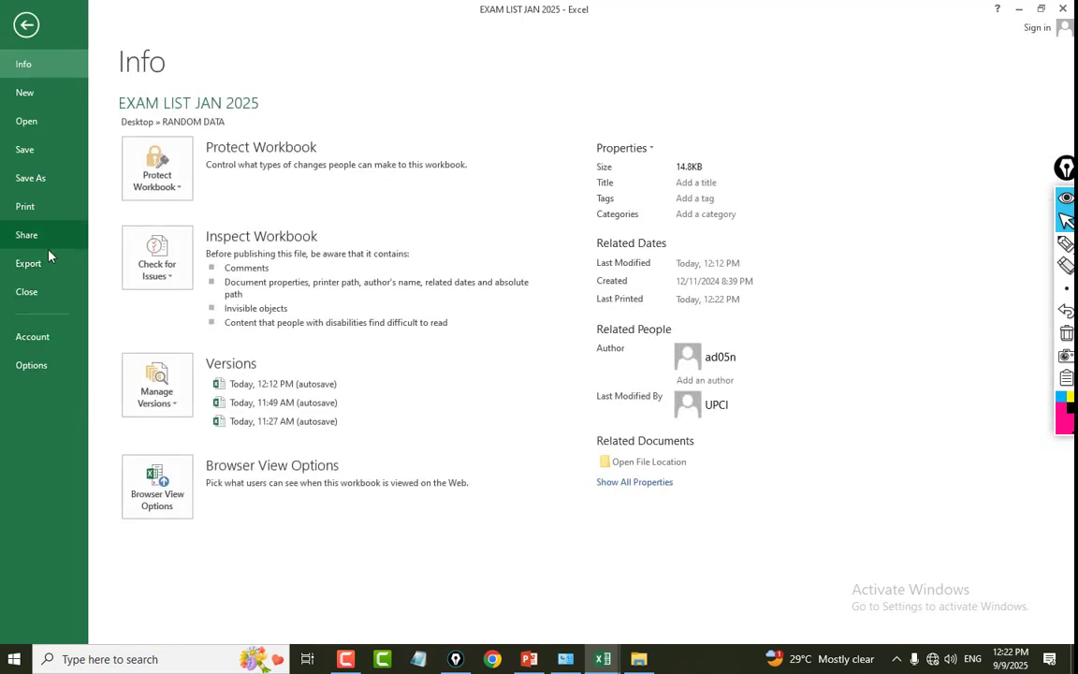
pyautogui.click(25, 205)
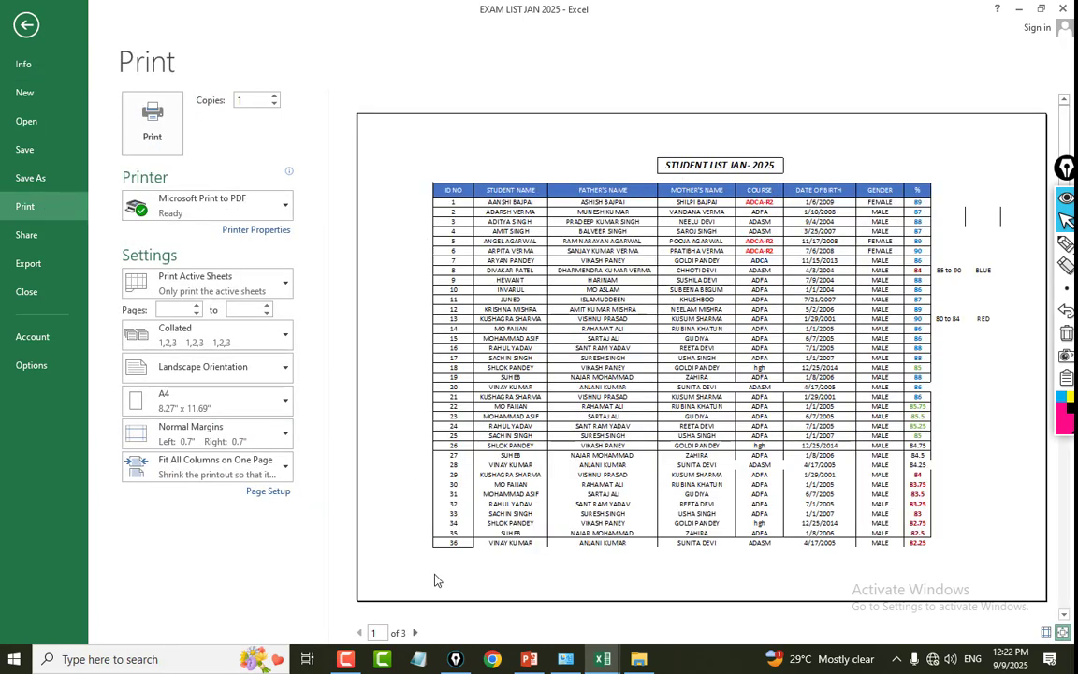
pyautogui.click(414, 633)
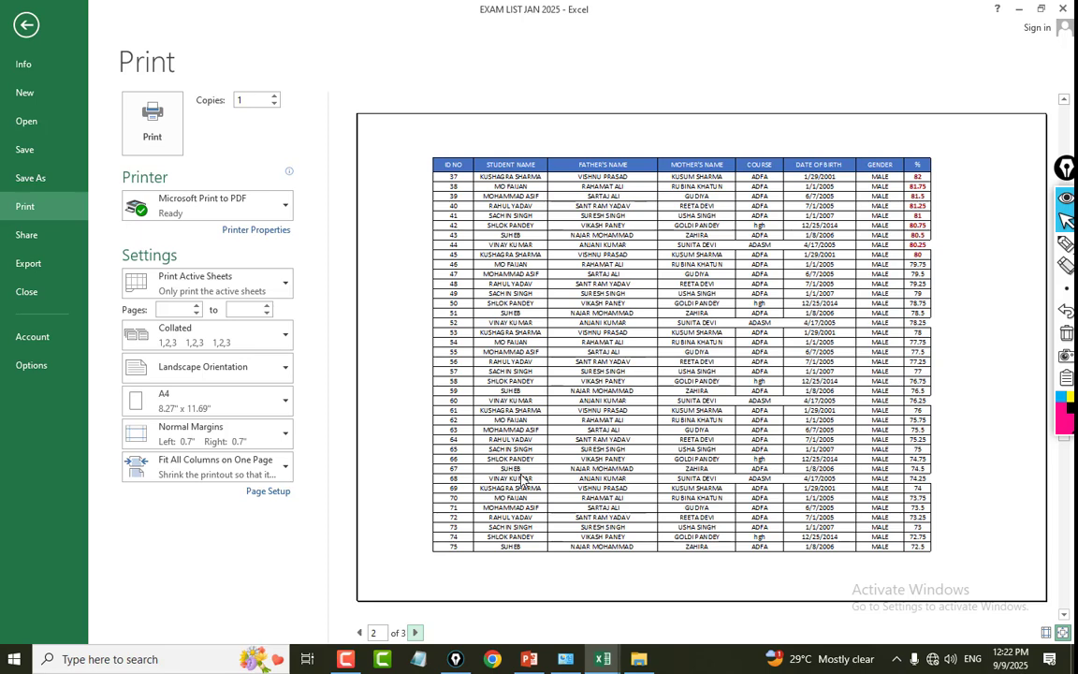
pyautogui.click(415, 632)
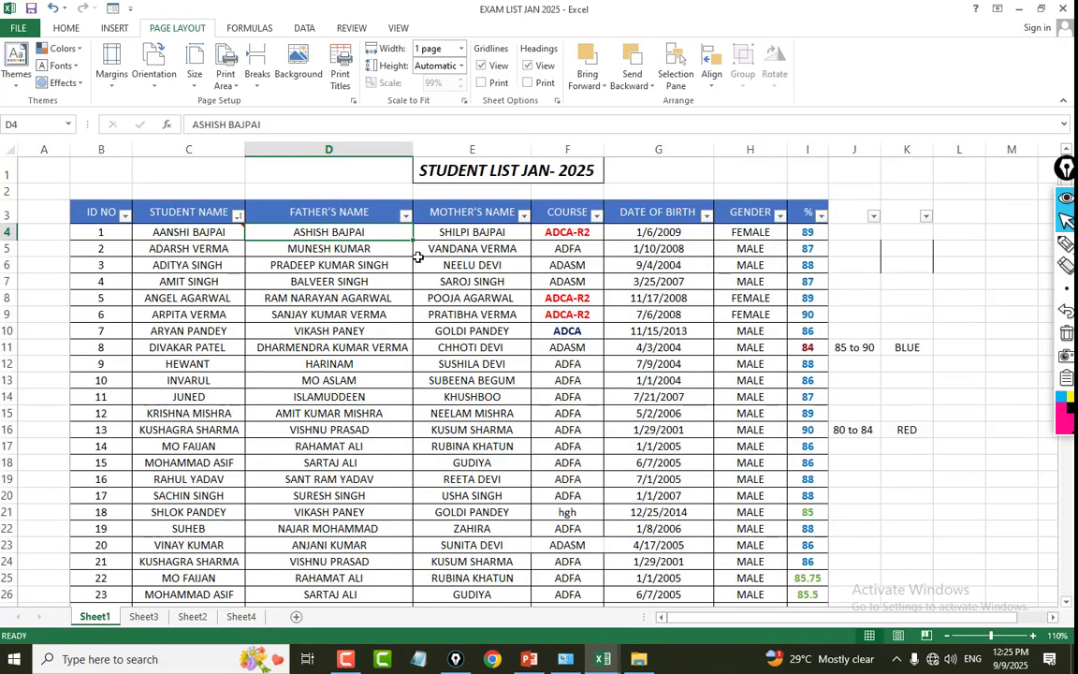
# Examine how the header row in row 3 behaves while scrolling through the student list.
pyautogui.click(469, 248)
pyautogui.click(316, 233)
pyautogui.scroll(-3, 332, 272)
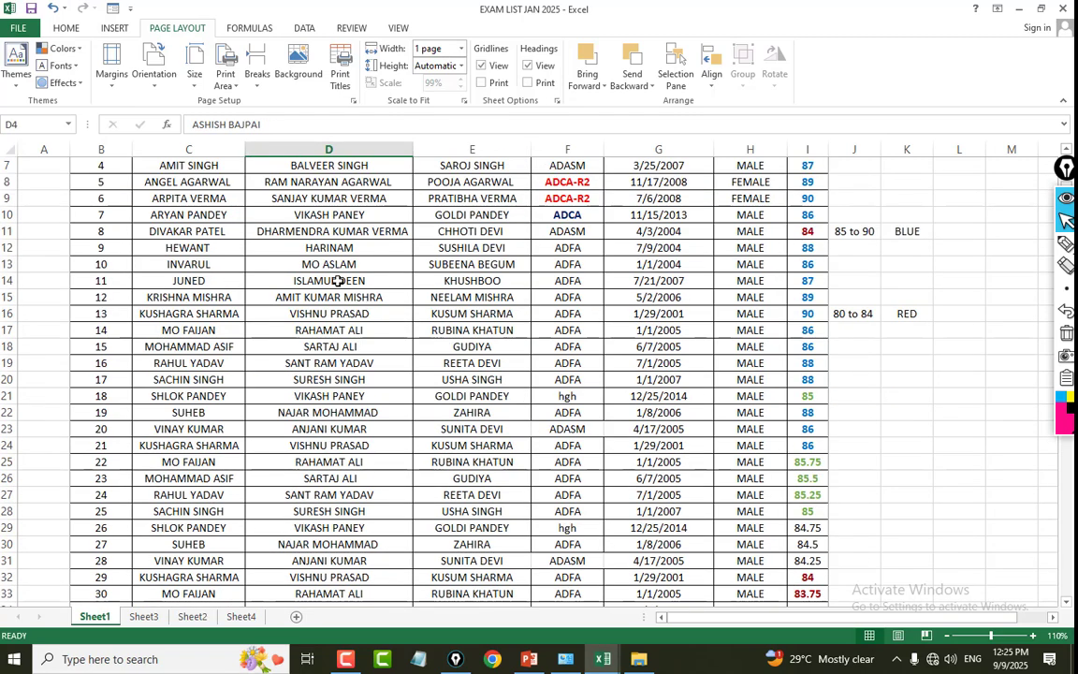
pyautogui.scroll(3, 335, 276)
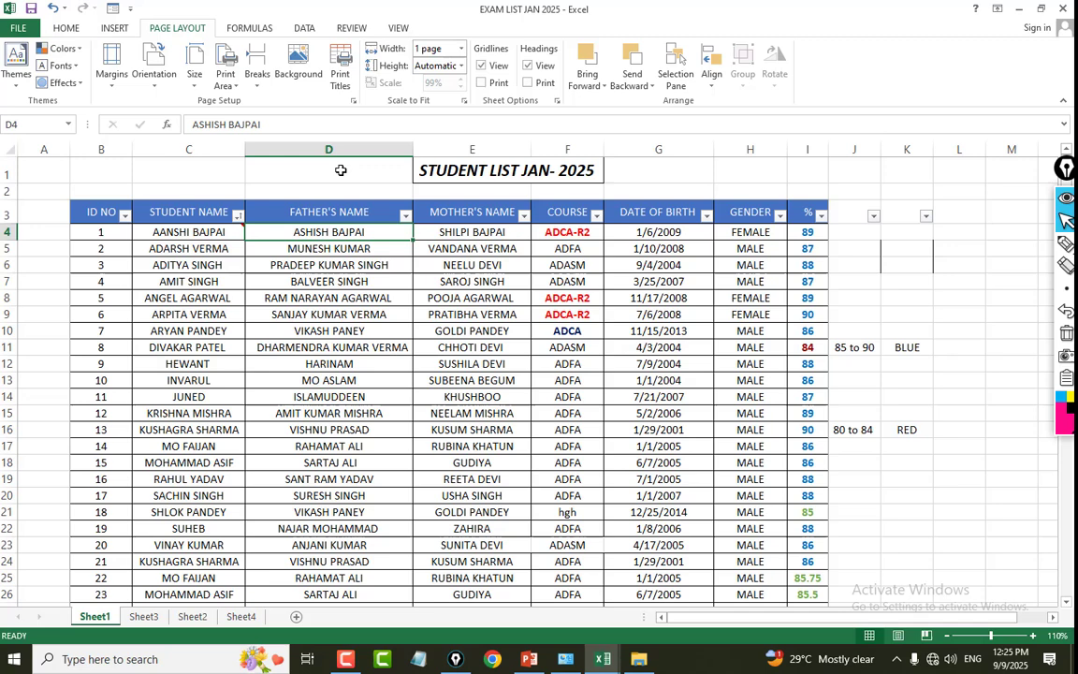
pyautogui.click(306, 250)
pyautogui.click(350, 233)
pyautogui.click(294, 214)
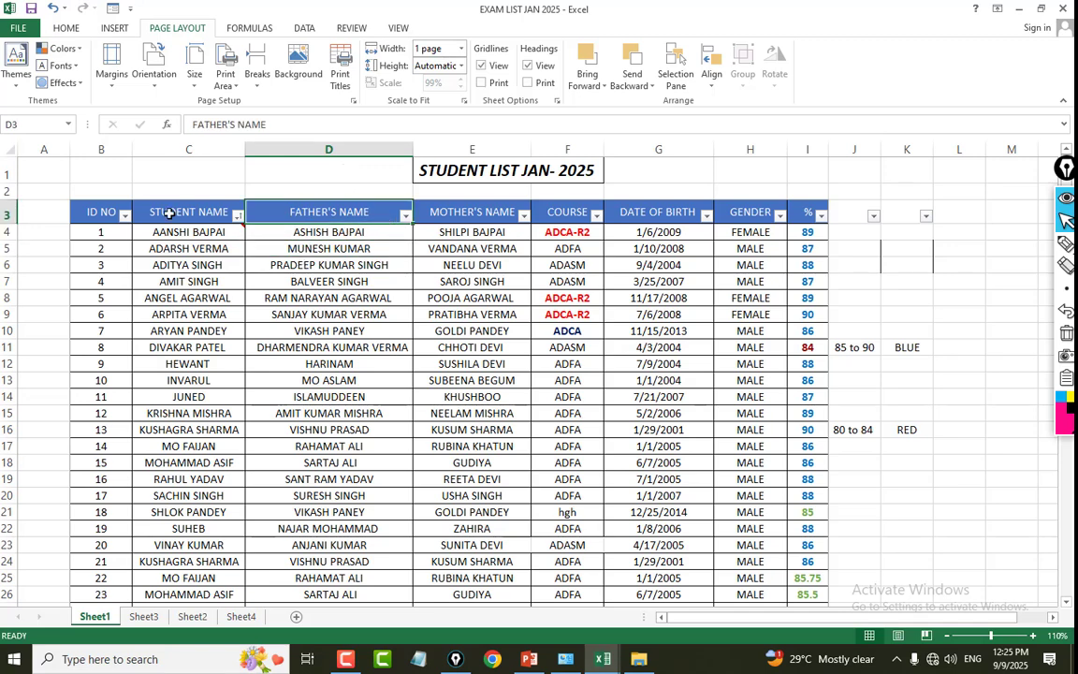
pyautogui.click(188, 213)
pyautogui.click(340, 261)
pyautogui.click(334, 232)
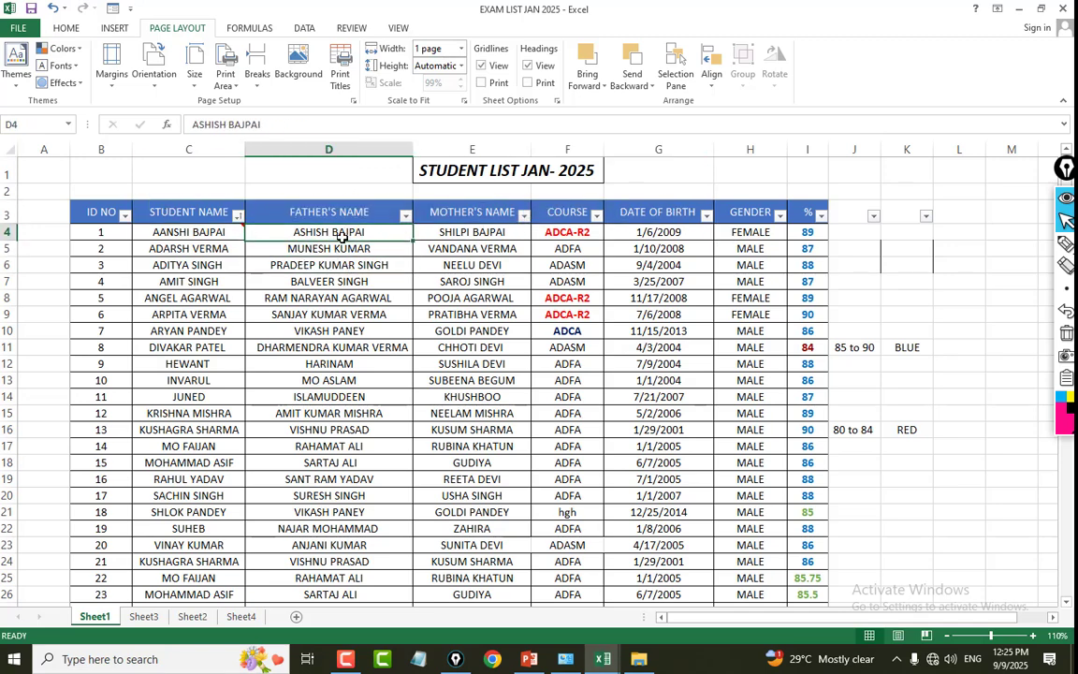
pyautogui.scroll(-3, 358, 301)
pyautogui.scroll(3, 358, 301)
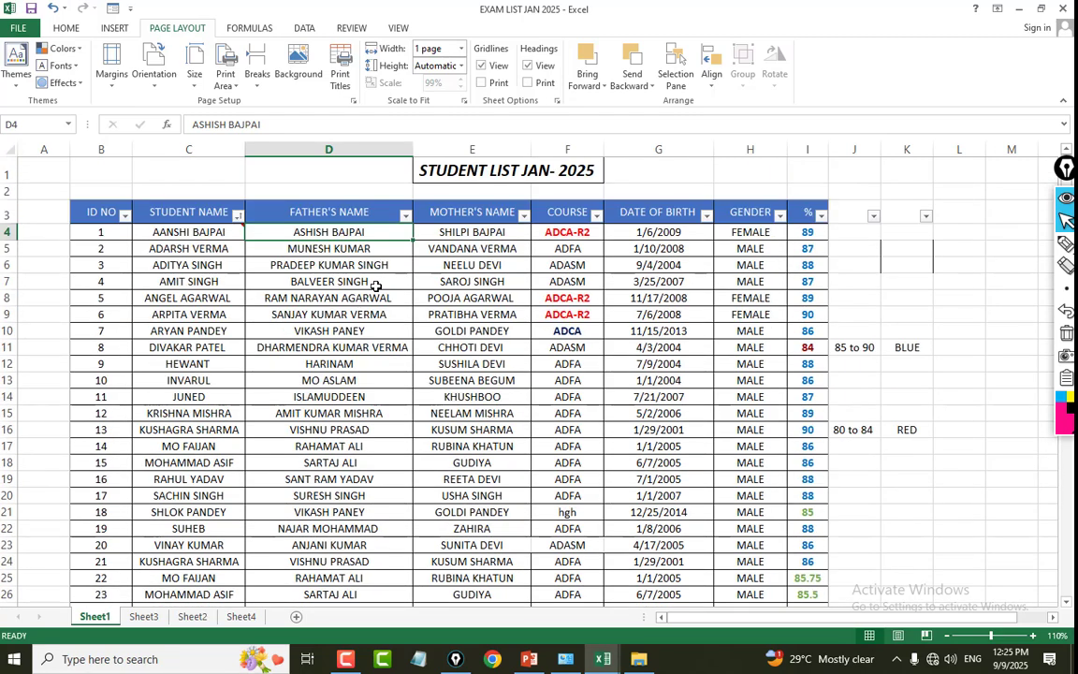
pyautogui.click(361, 282)
pyautogui.click(315, 233)
pyautogui.click(330, 212)
# Freeze the panes at cell D4 so rows 1 to 3 and columns A to C stay in view.
pyautogui.click(294, 235)
pyautogui.click(352, 28)
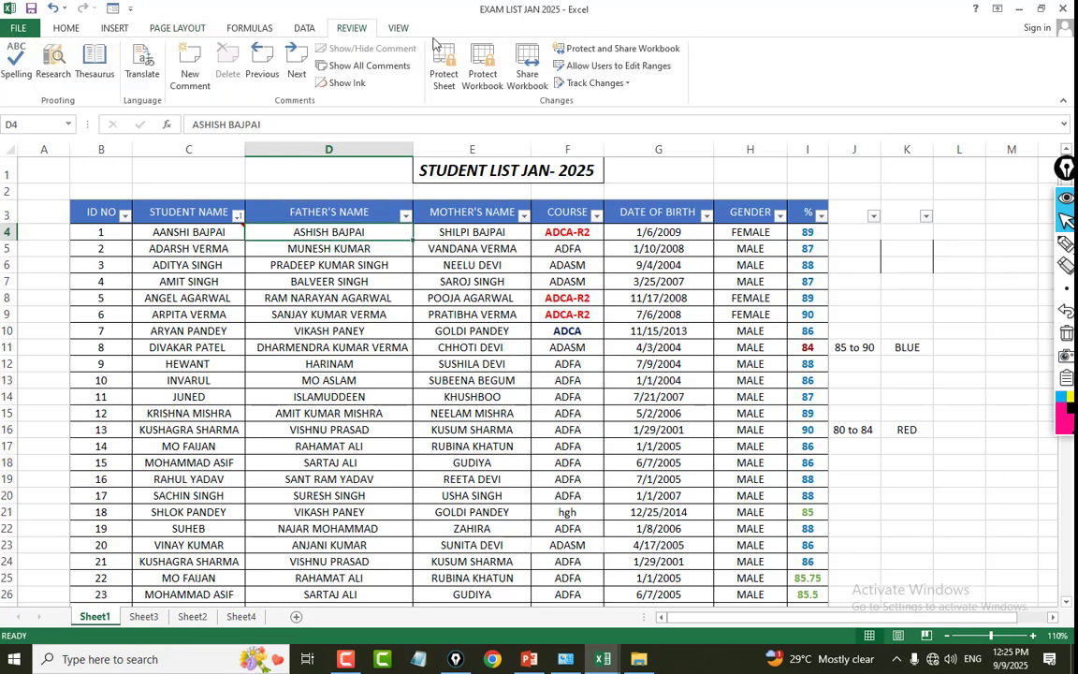
pyautogui.click(398, 30)
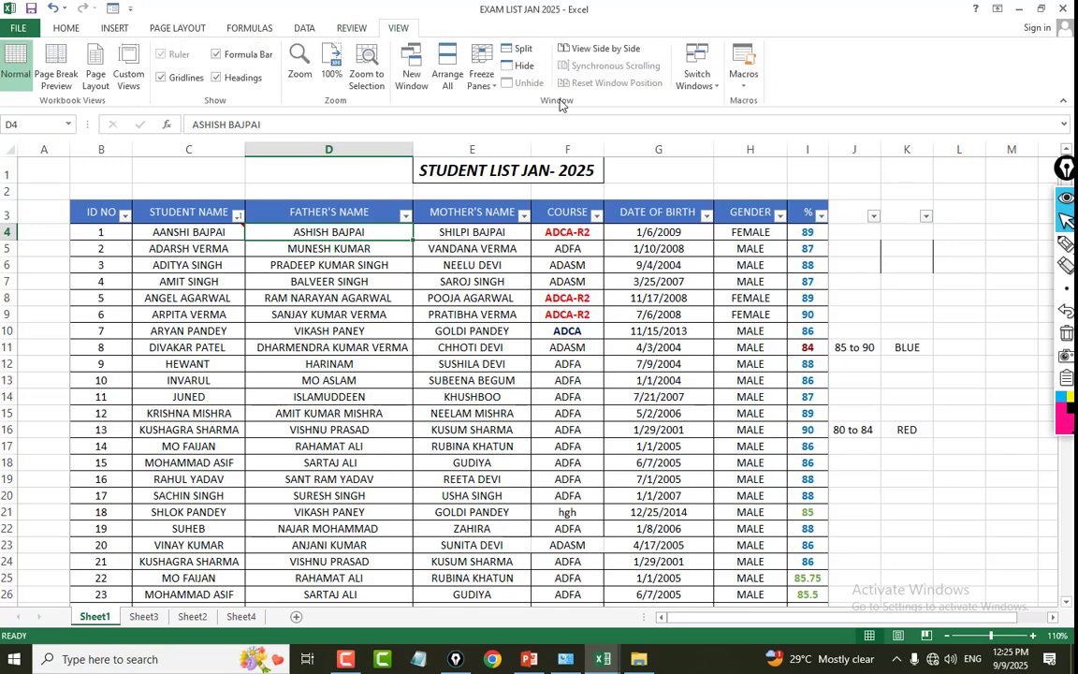
pyautogui.click(487, 89)
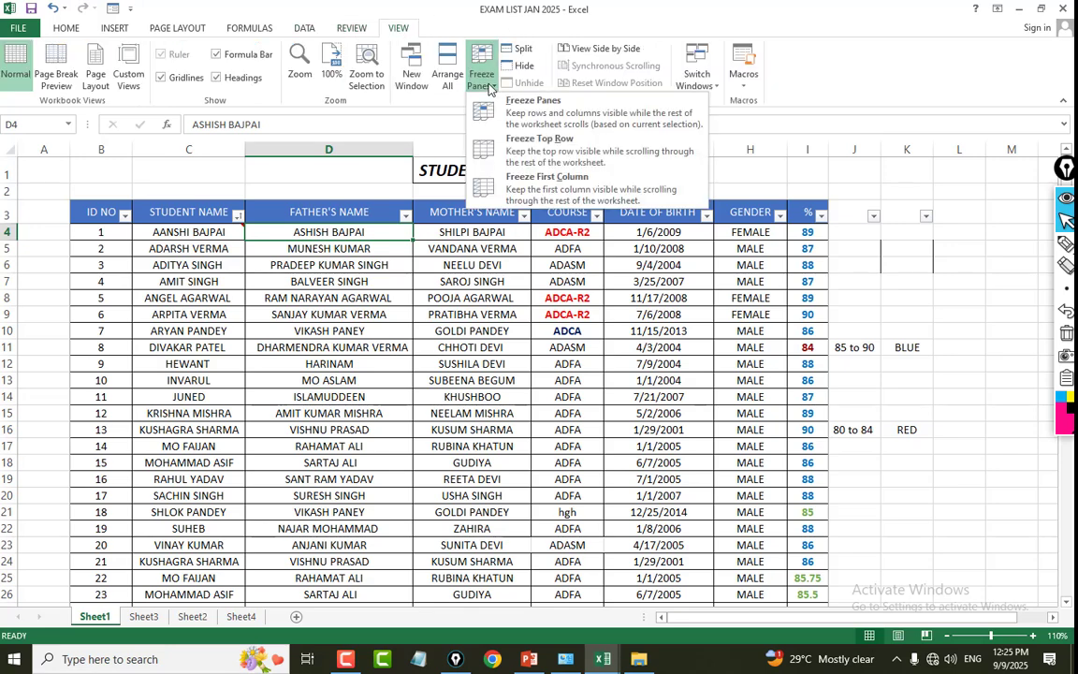
pyautogui.click(552, 114)
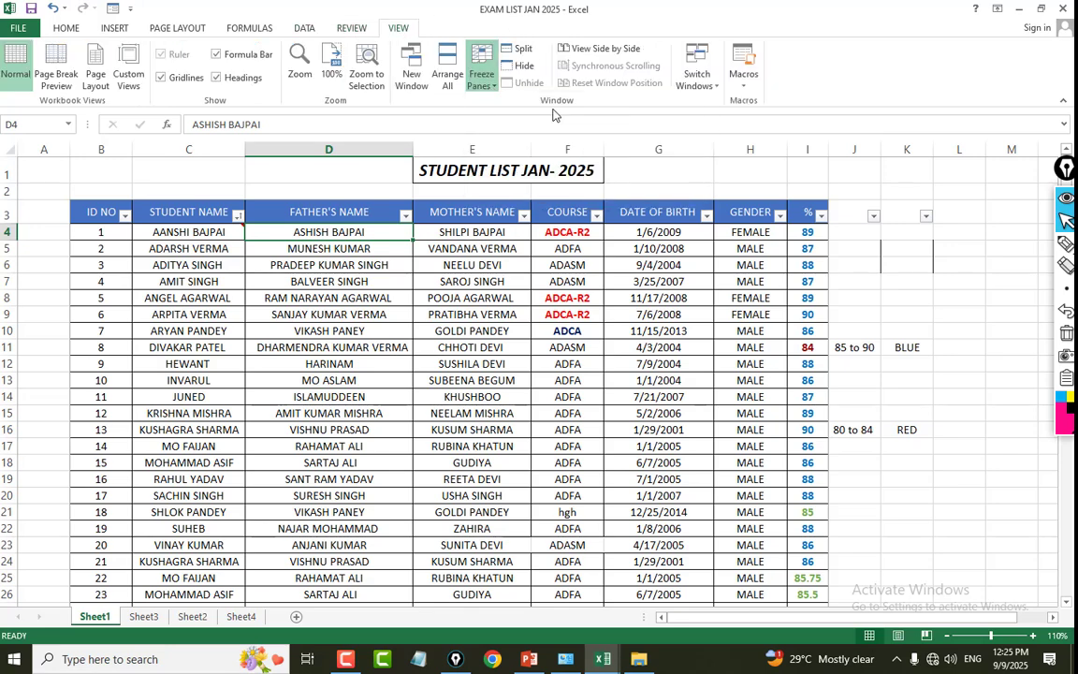
# Scroll through the student list to check the frozen header row, ending back at the first record.
pyautogui.click(368, 247)
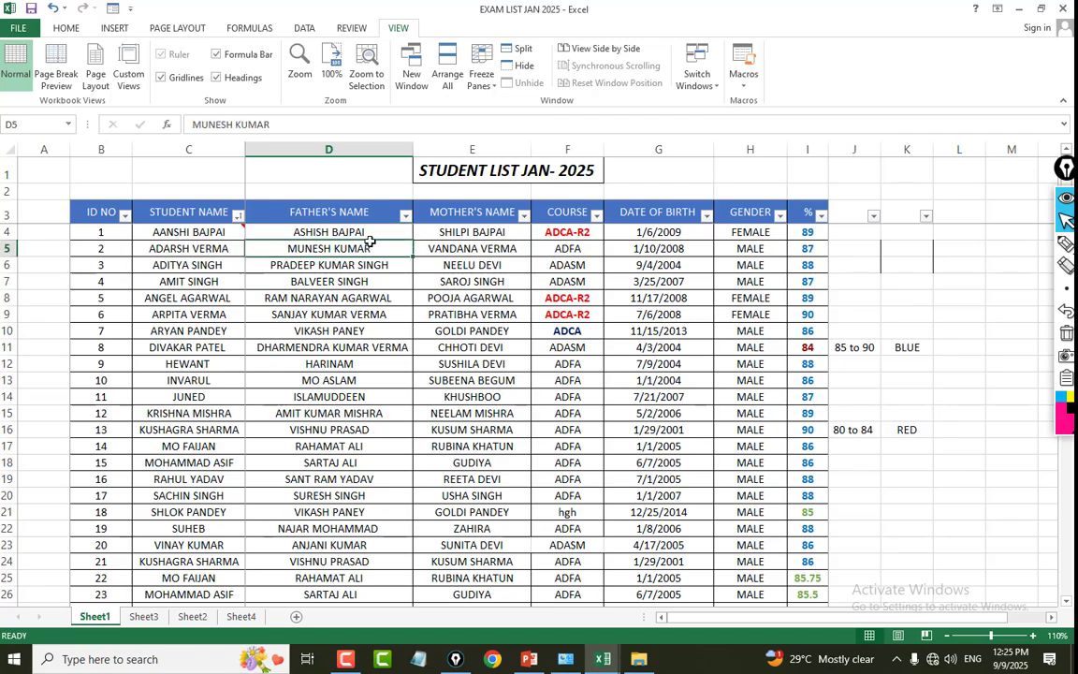
pyautogui.click(365, 235)
pyautogui.scroll(-15, 360, 253)
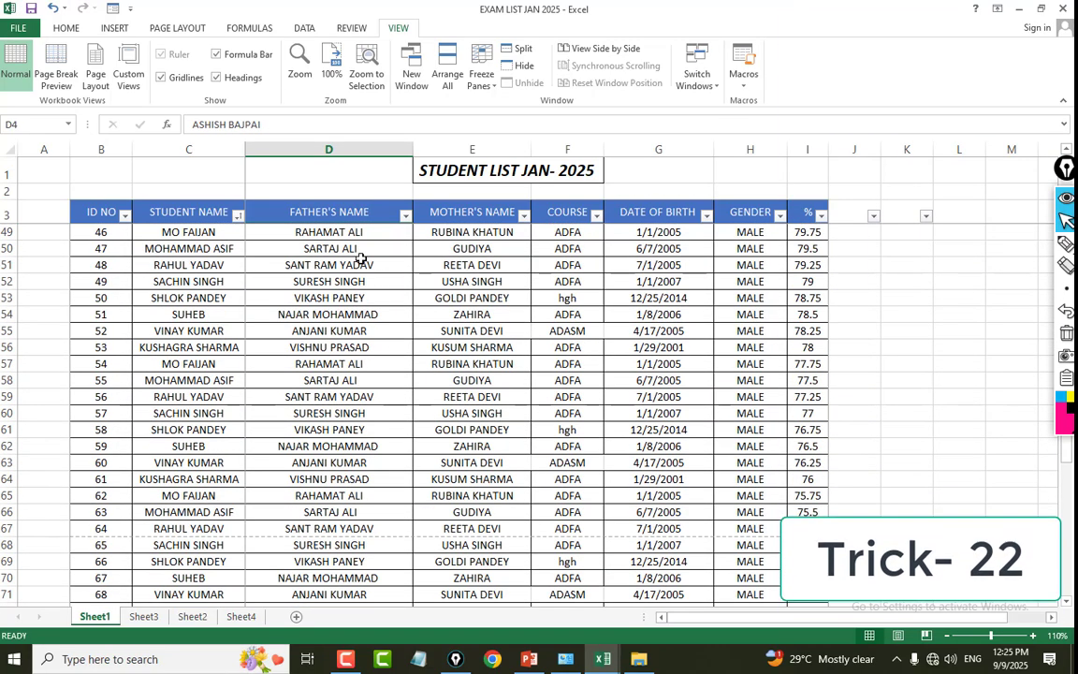
pyautogui.scroll(-5, 360, 257)
pyautogui.scroll(3, 356, 245)
pyautogui.click(352, 213)
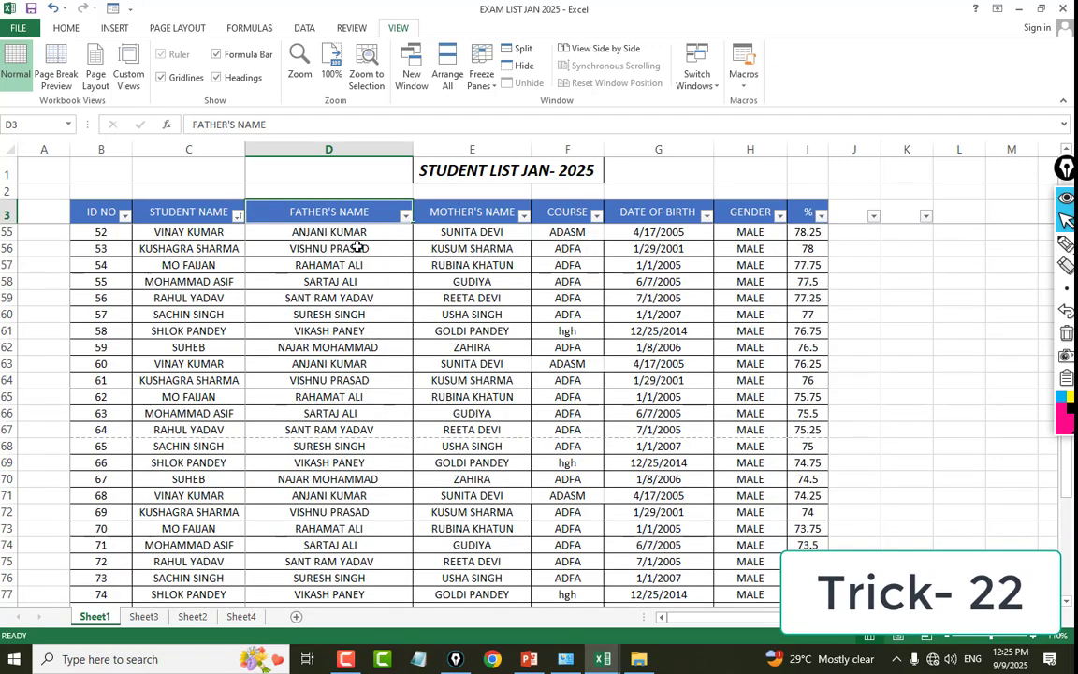
pyautogui.scroll(17, 357, 245)
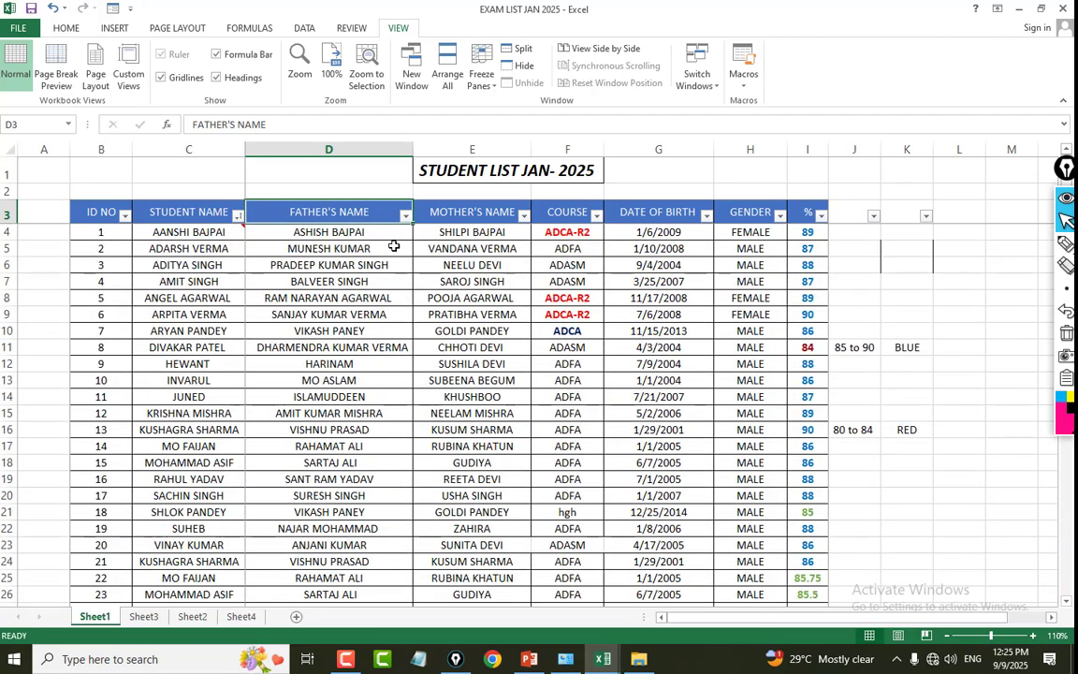
# Unfreeze the panes and scroll the student list to check that all rows move freely.
pyautogui.click(337, 234)
pyautogui.click(482, 75)
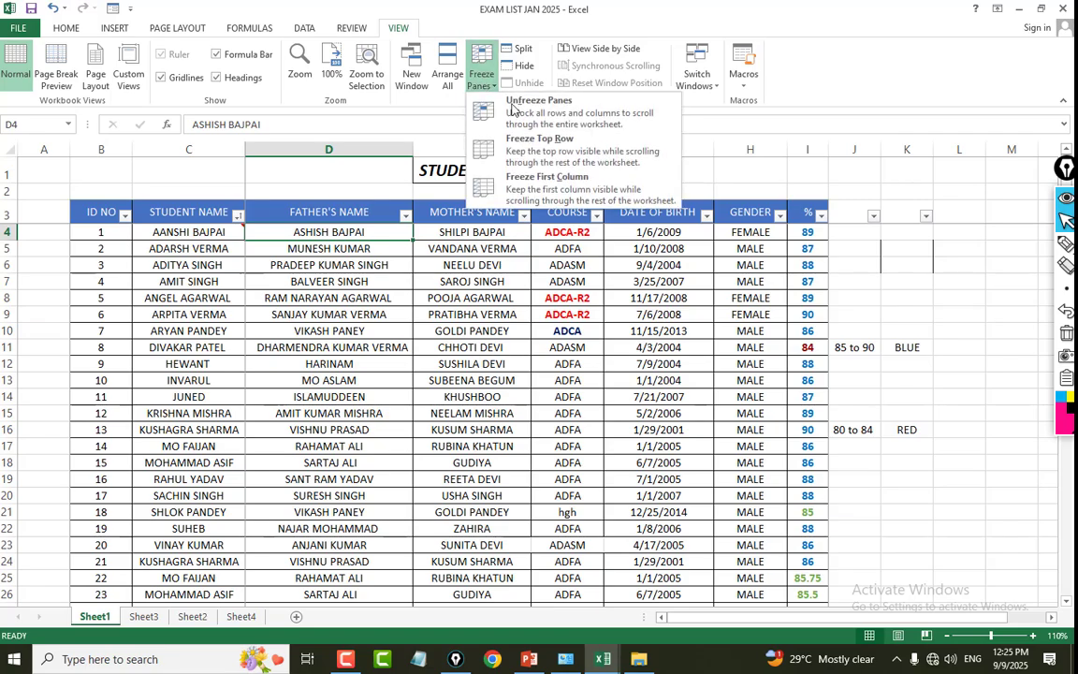
pyautogui.click(512, 109)
pyautogui.scroll(-11, 402, 280)
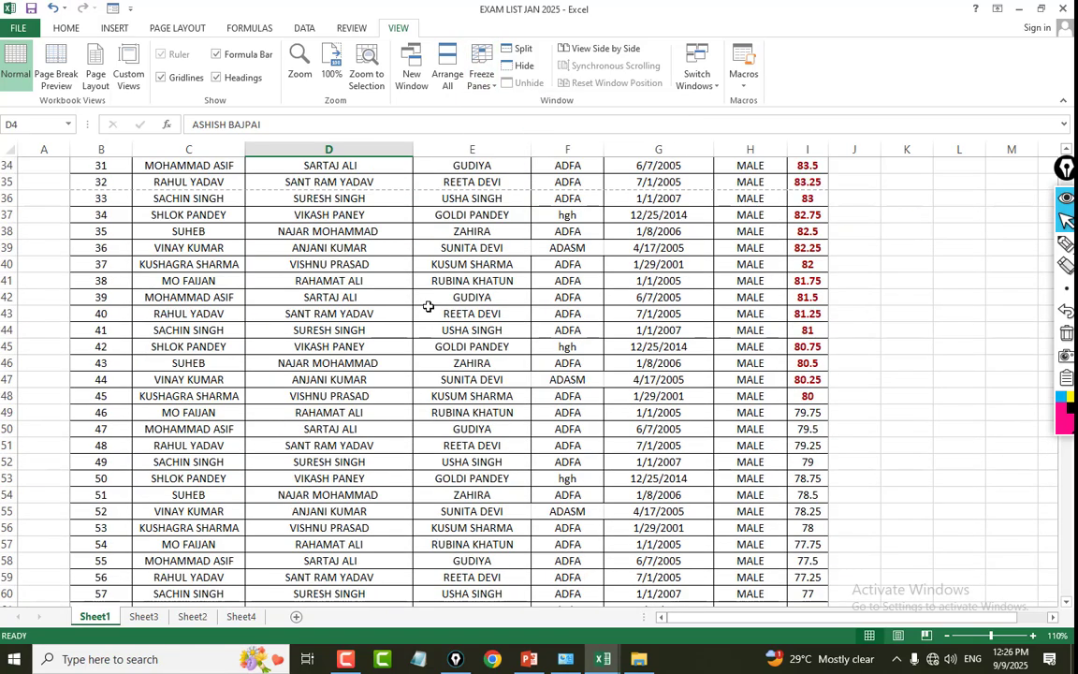
pyautogui.scroll(11, 427, 306)
pyautogui.scroll(-8, 427, 306)
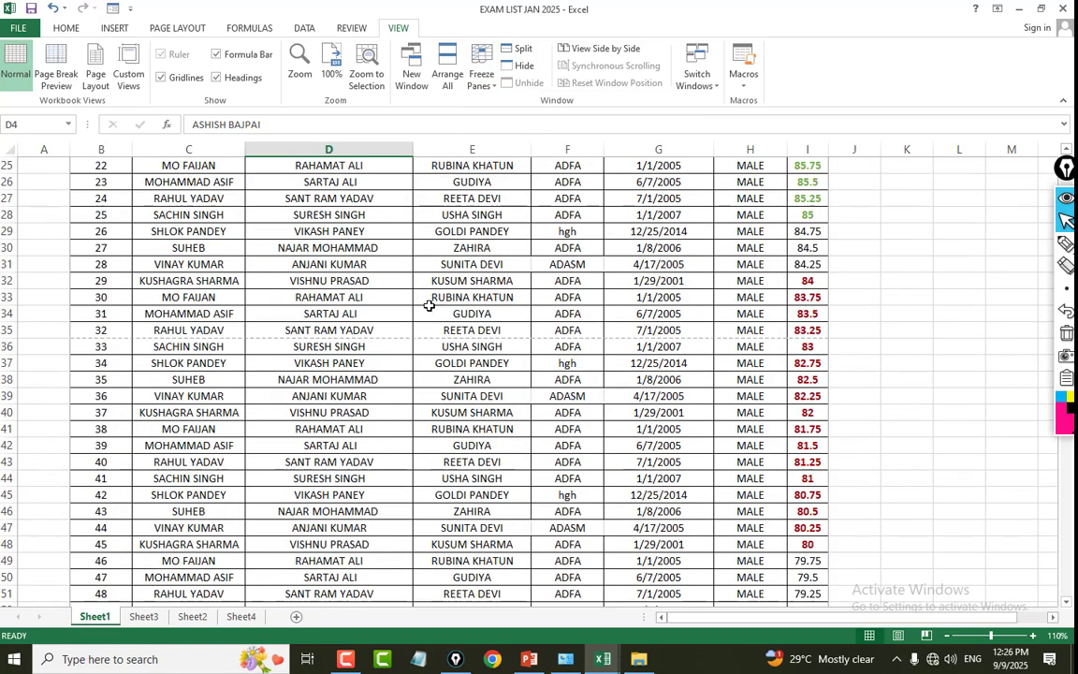
pyautogui.scroll(8, 428, 306)
pyautogui.click(502, 253)
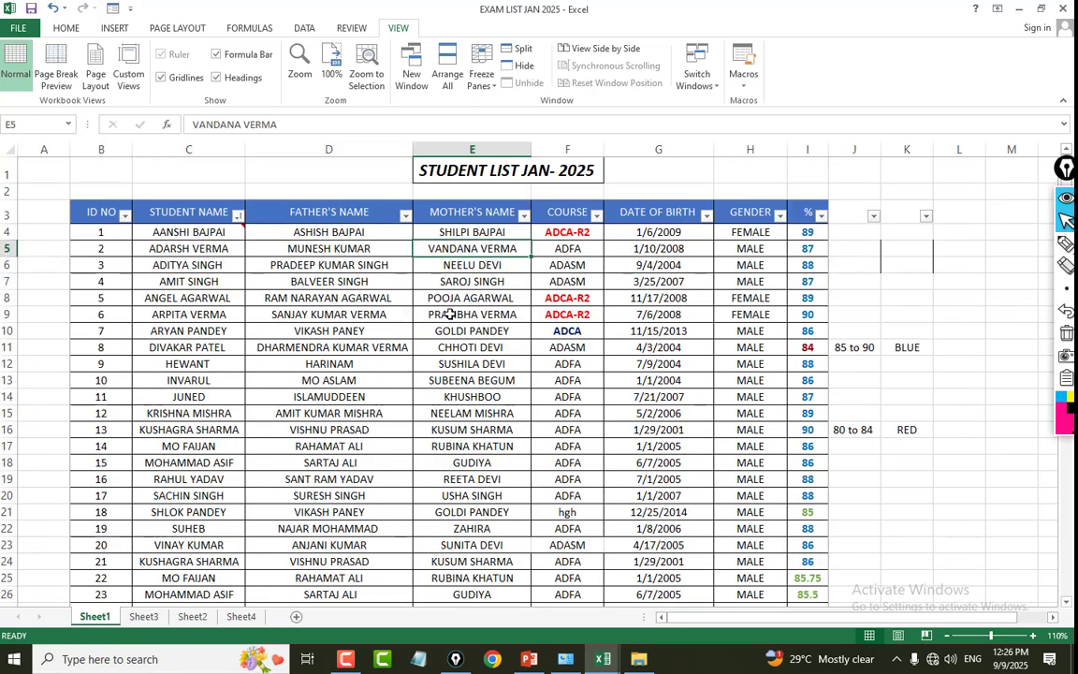
# Check the existing comment on cell C4 and insert new empty comments on cells C5 and C6.
pyautogui.click(180, 232)
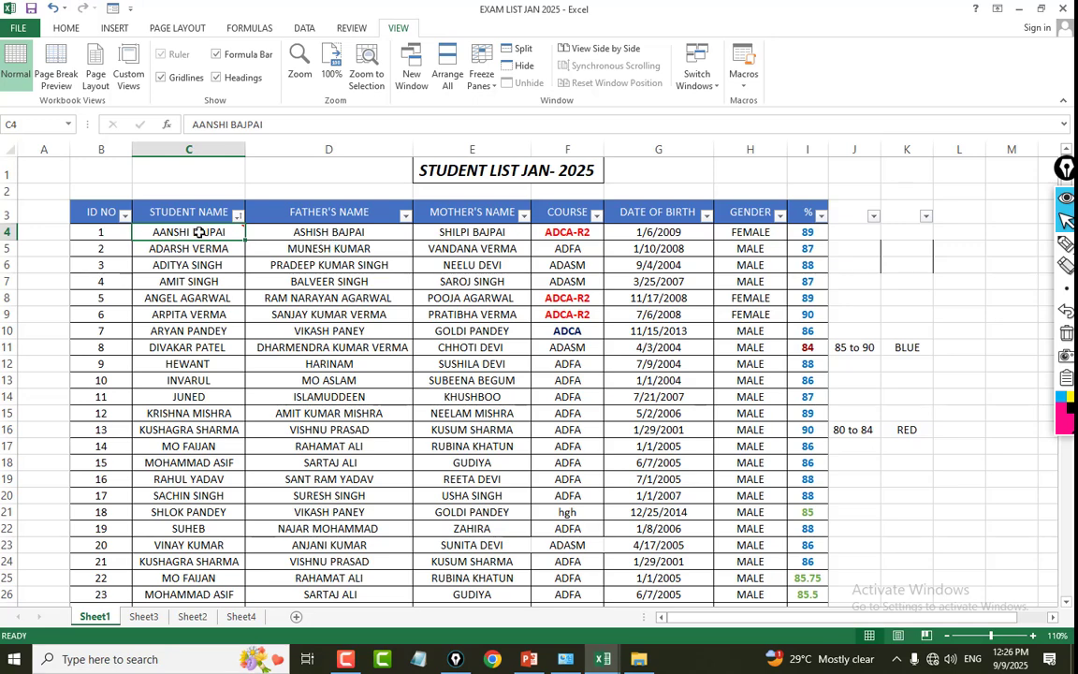
pyautogui.moveTo(221, 235)
pyautogui.click(352, 28)
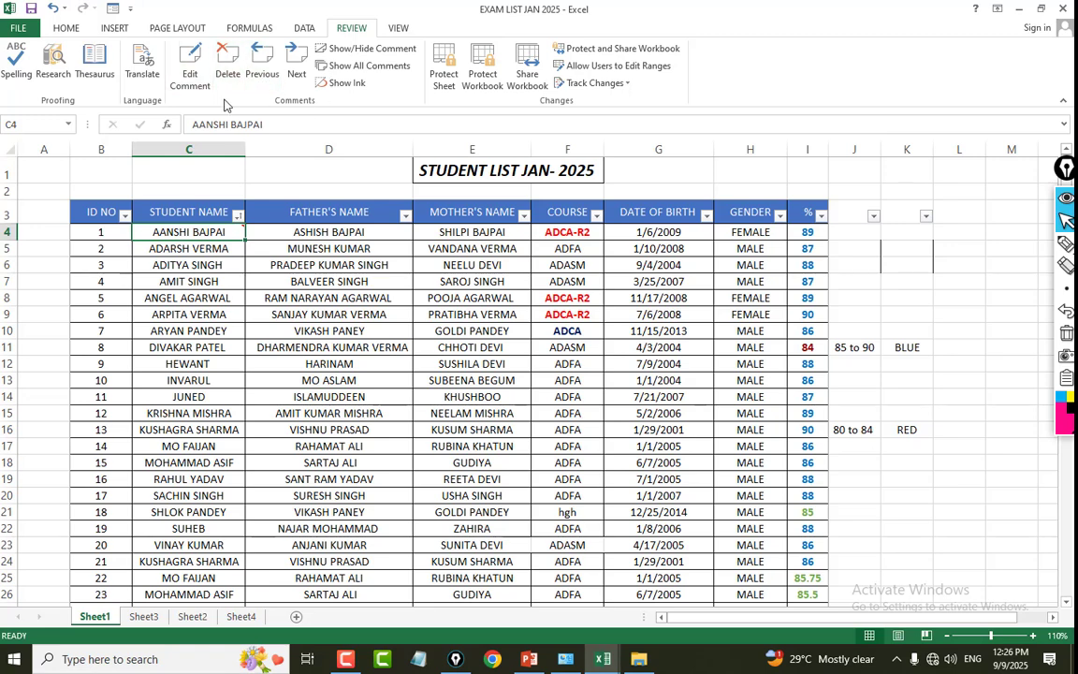
pyautogui.click(195, 251)
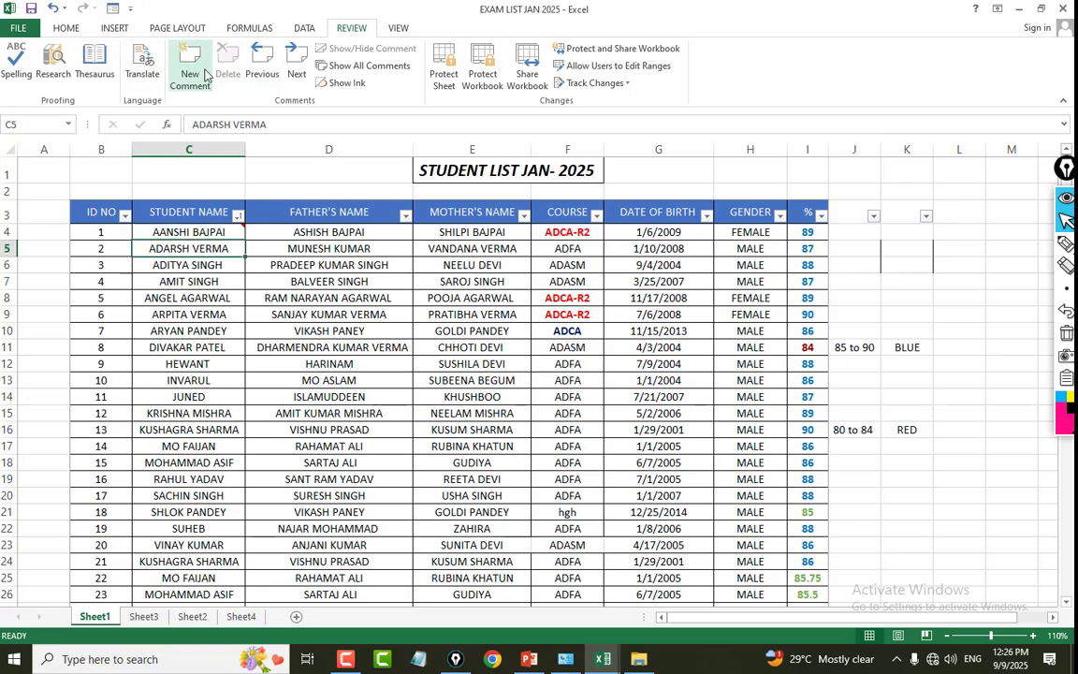
pyautogui.click(202, 73)
pyautogui.click(195, 265)
pyautogui.click(193, 72)
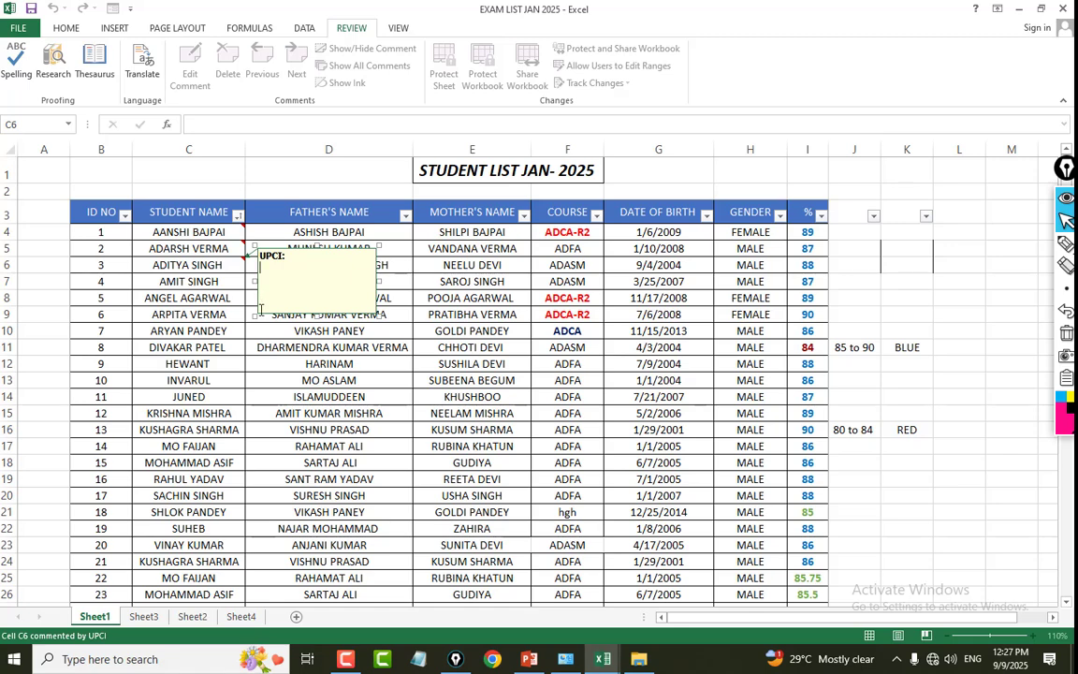
# Open the fill effects for the comment box on cell C6 and start choosing a picture as its background fill.
pyautogui.rightClick(259, 316)
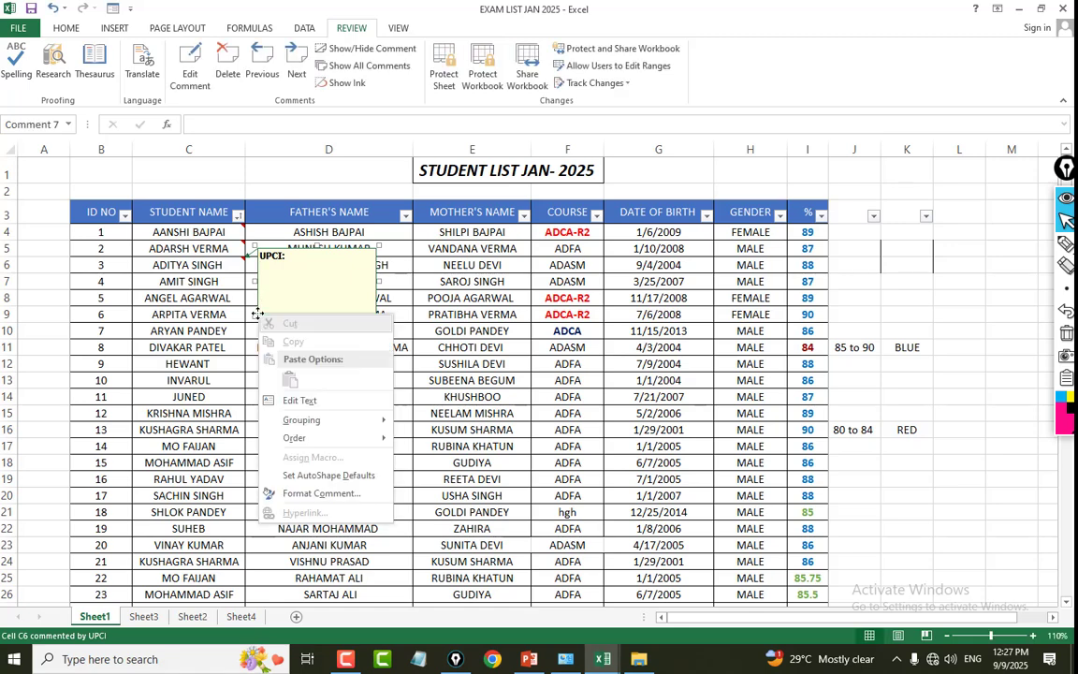
pyautogui.click(318, 493)
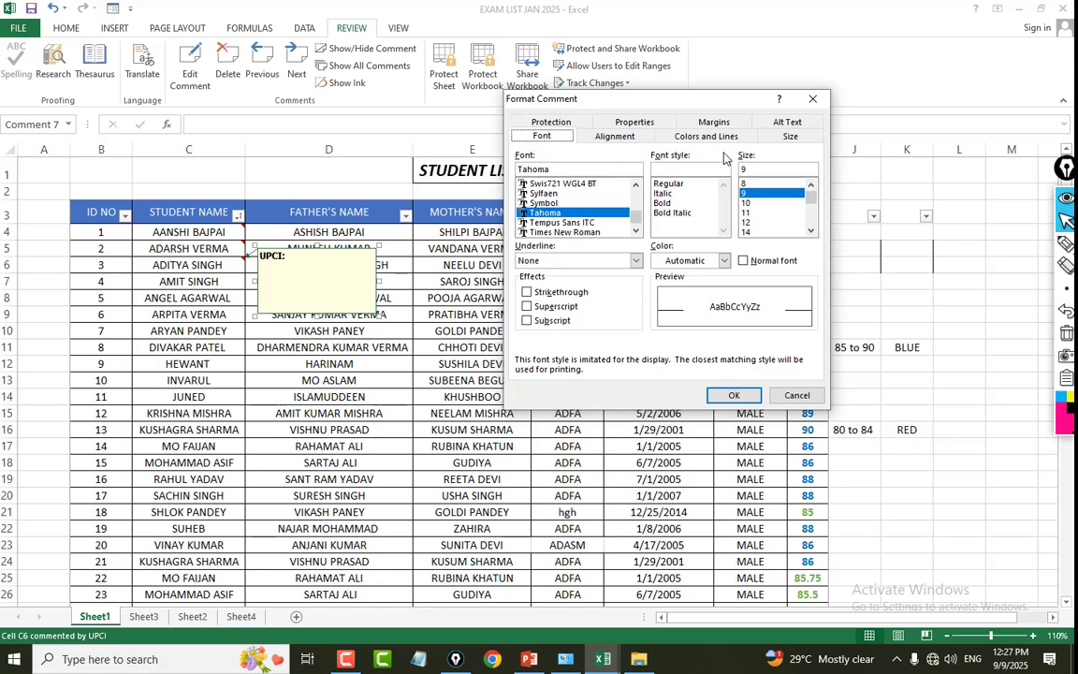
pyautogui.click(678, 139)
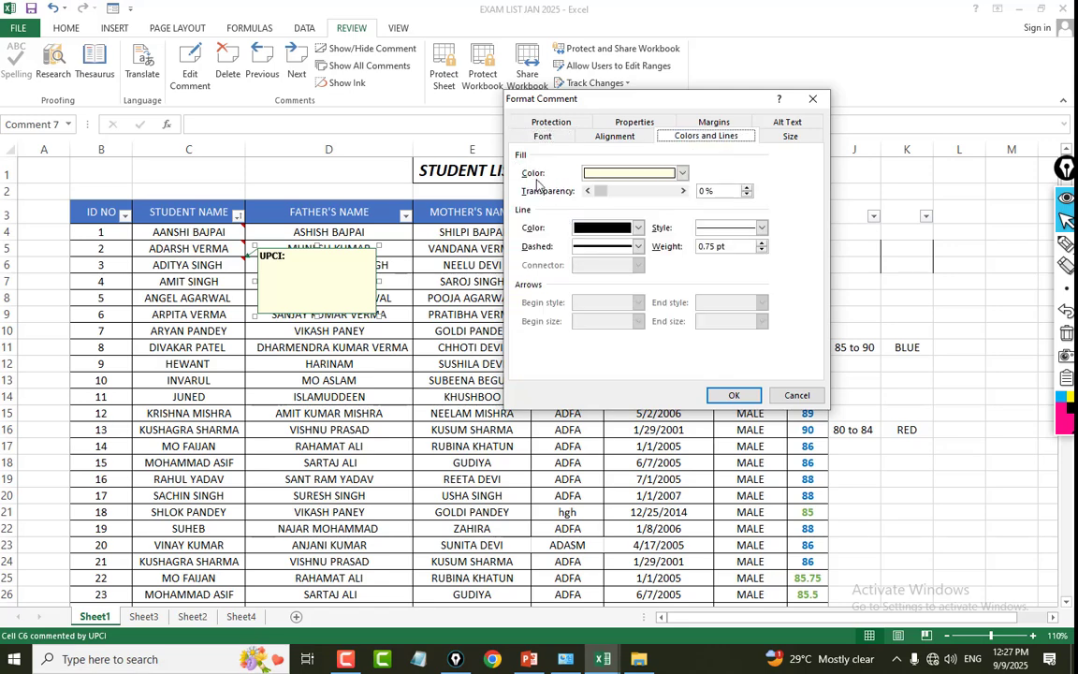
pyautogui.click(683, 173)
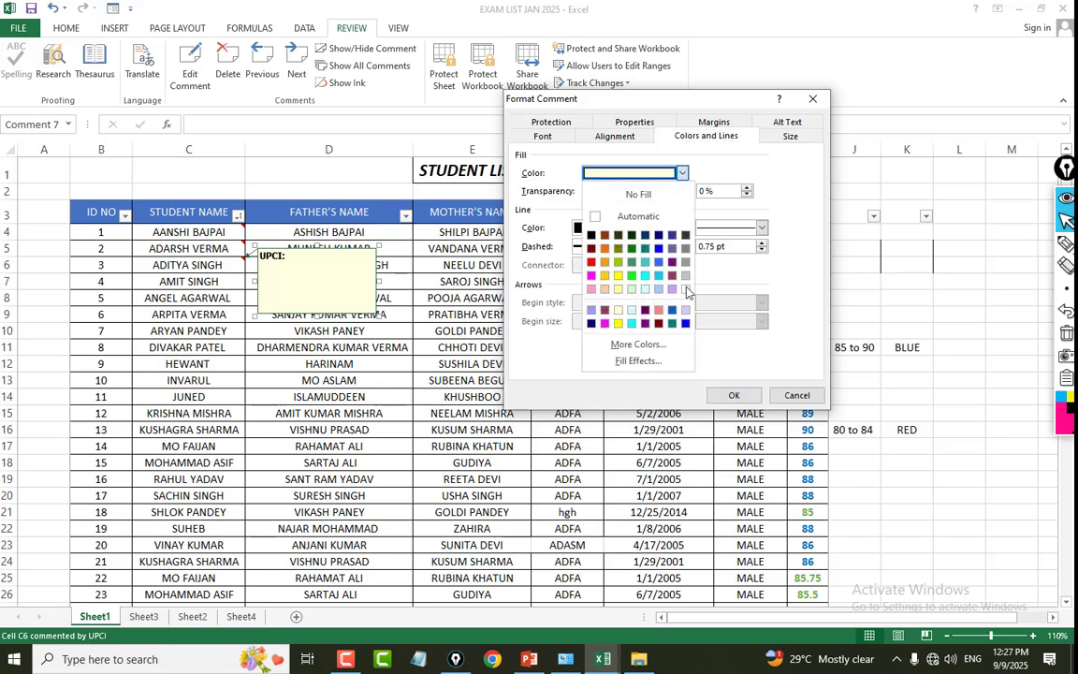
pyautogui.click(645, 361)
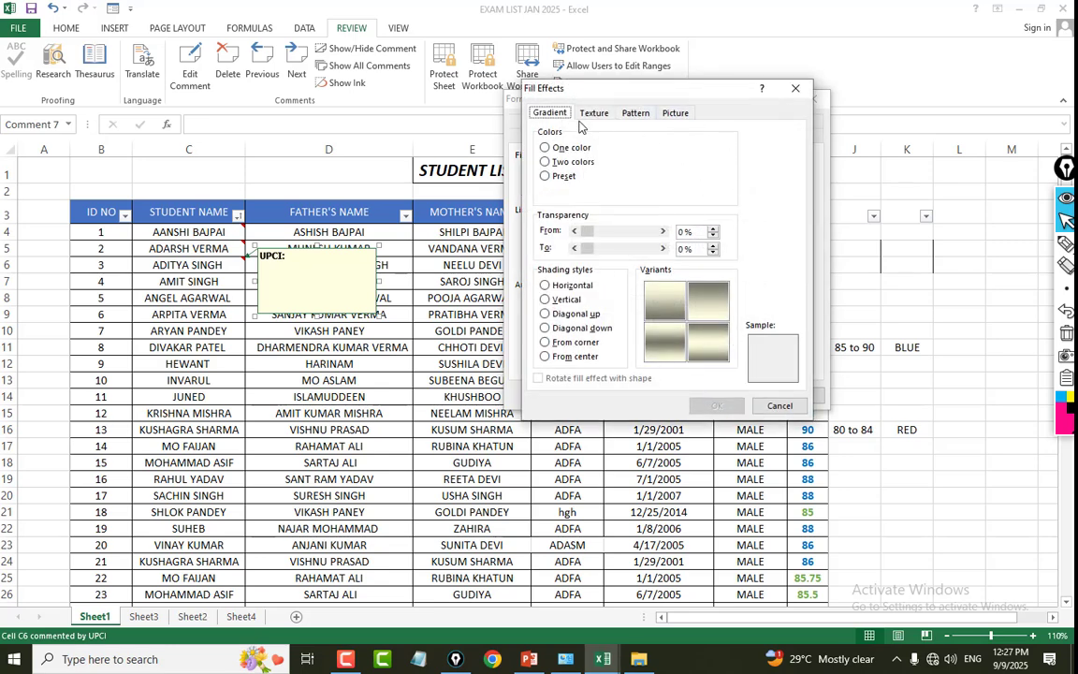
pyautogui.click(676, 114)
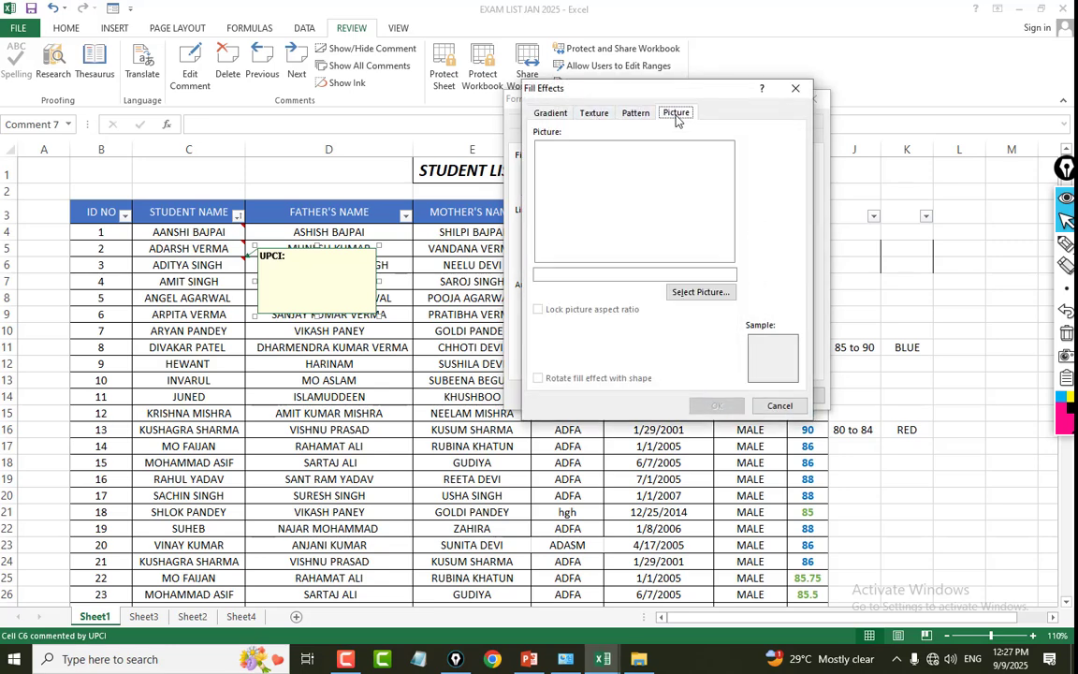
pyautogui.click(694, 291)
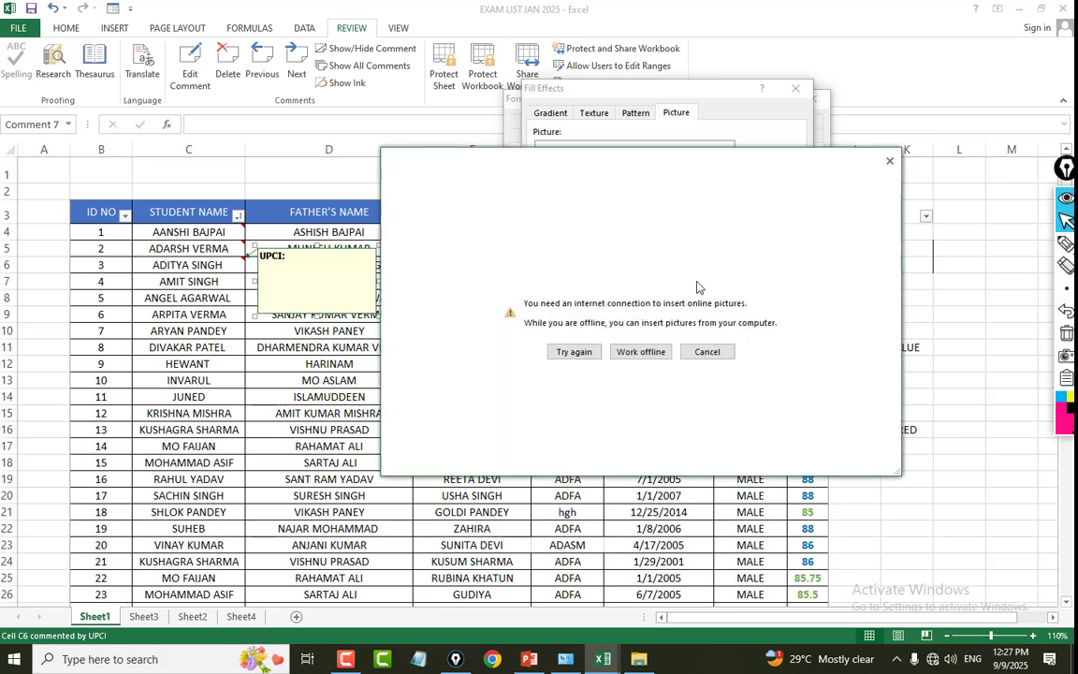
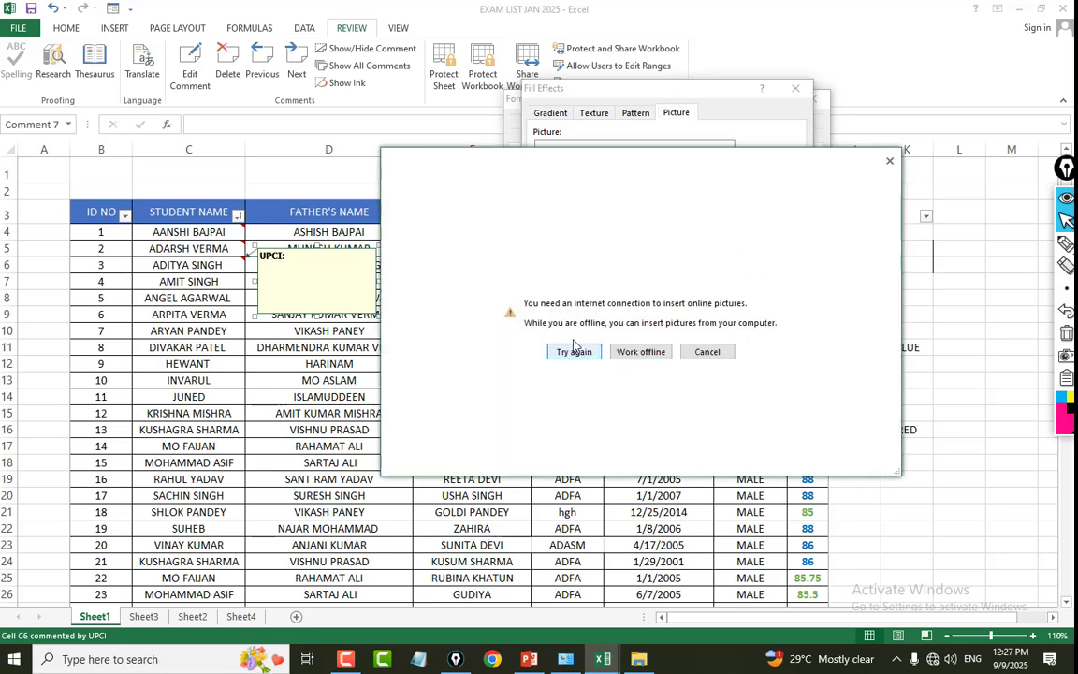
# Fill the comment box on cell C6 with the picture file pic 2 and check the comment on the sheet.
pyautogui.click(636, 353)
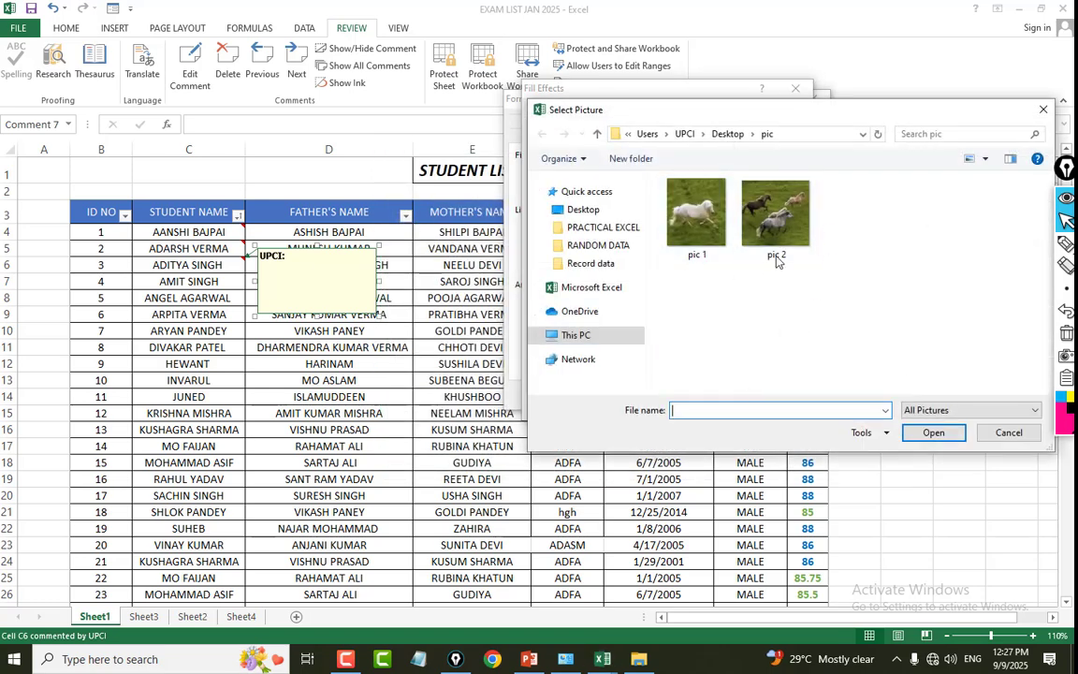
pyautogui.click(776, 225)
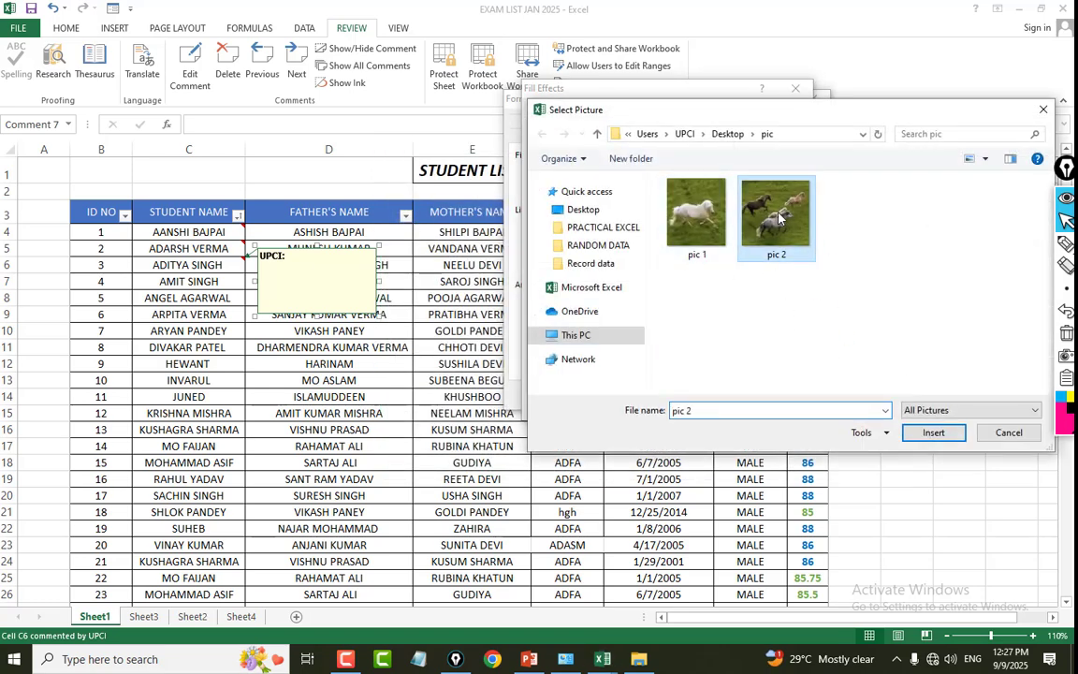
pyautogui.click(933, 433)
pyautogui.click(712, 405)
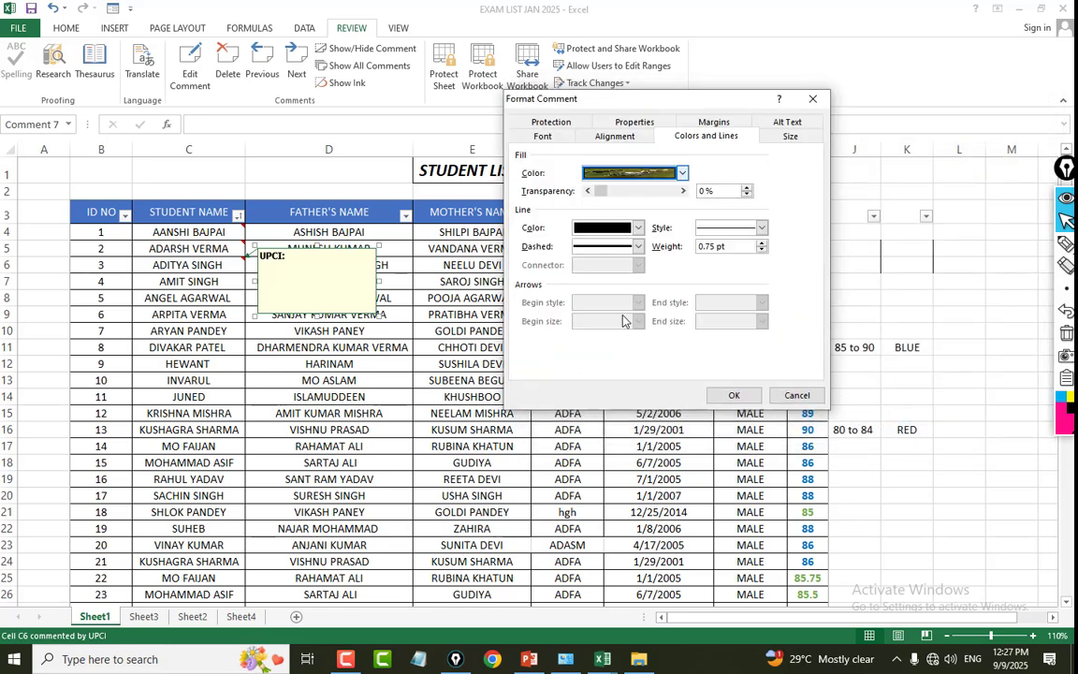
pyautogui.click(733, 395)
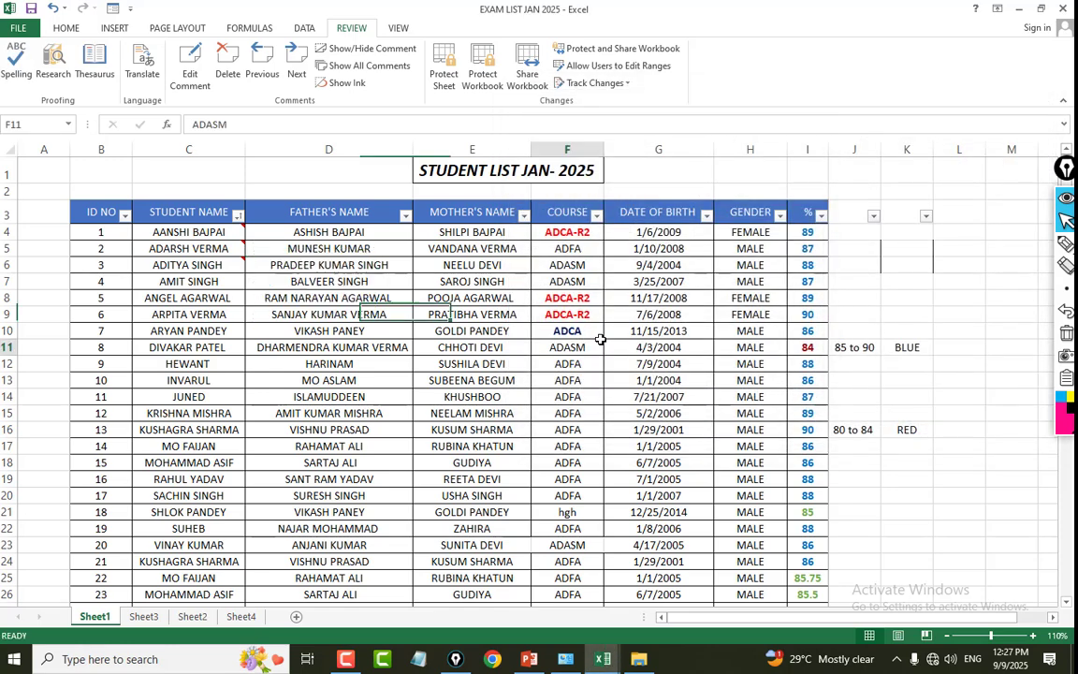
pyautogui.click(216, 265)
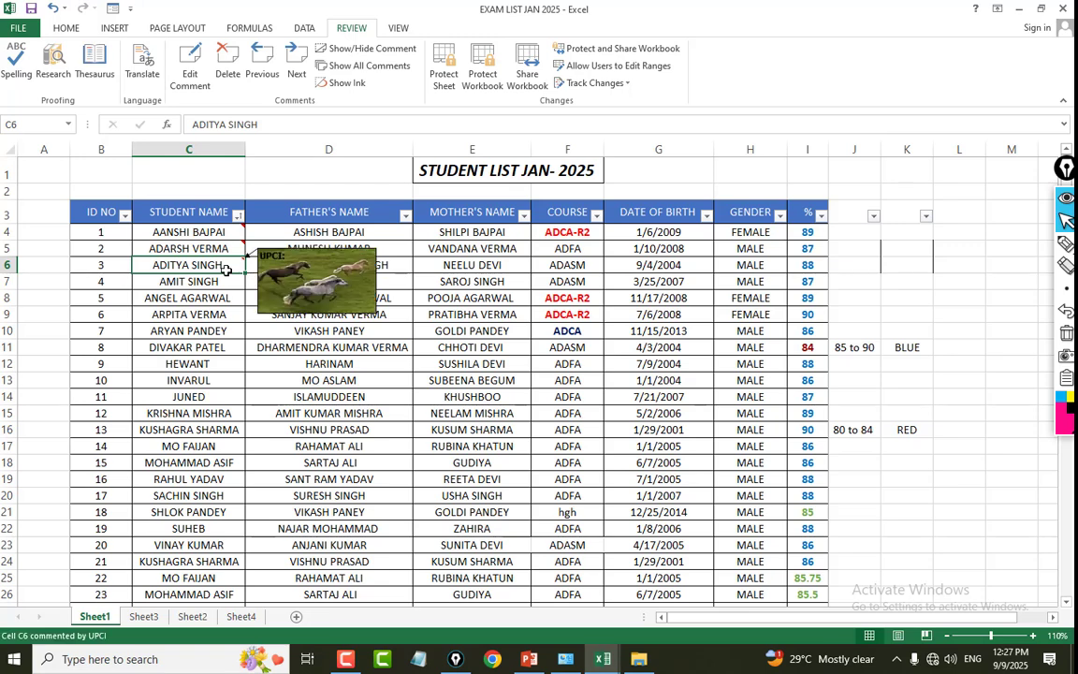
pyautogui.click(255, 278)
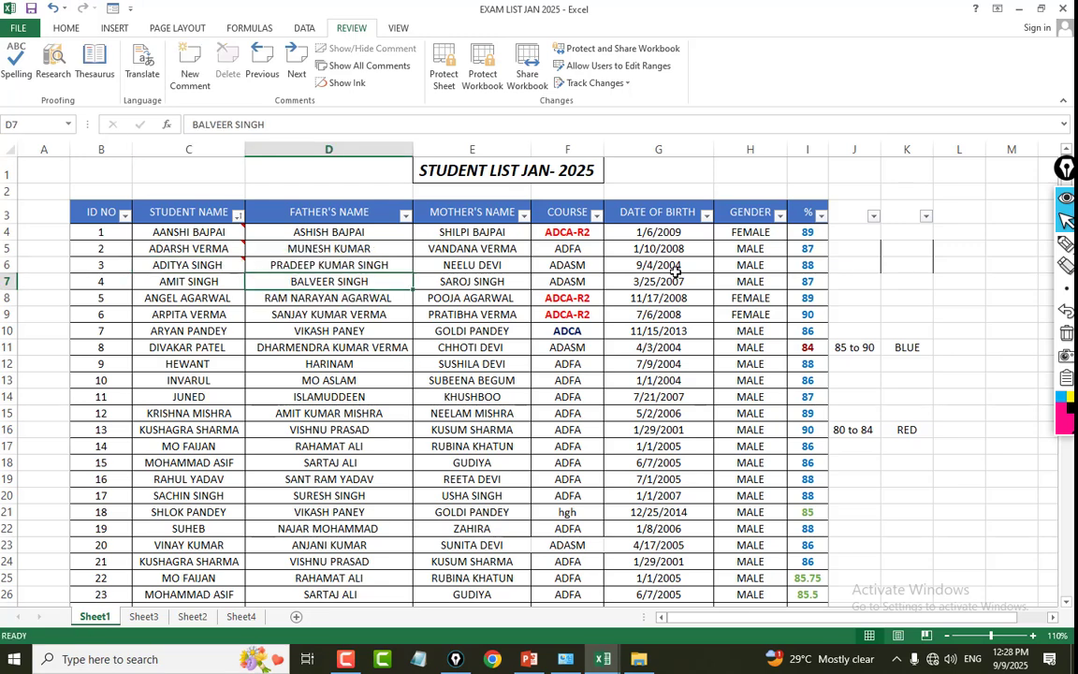
pyautogui.click(675, 271)
pyautogui.scroll(-3, 449, 281)
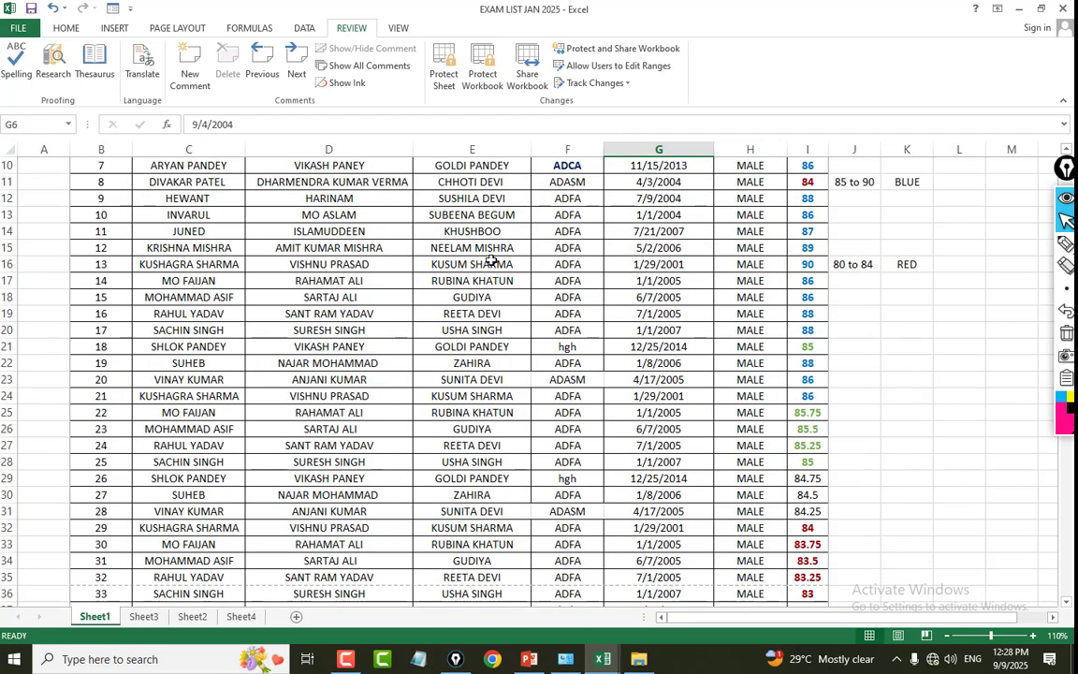
pyautogui.scroll(3, 490, 261)
pyautogui.moveTo(76, 447); pyautogui.dragTo(855, 670)
pyautogui.moveTo(856, 670)
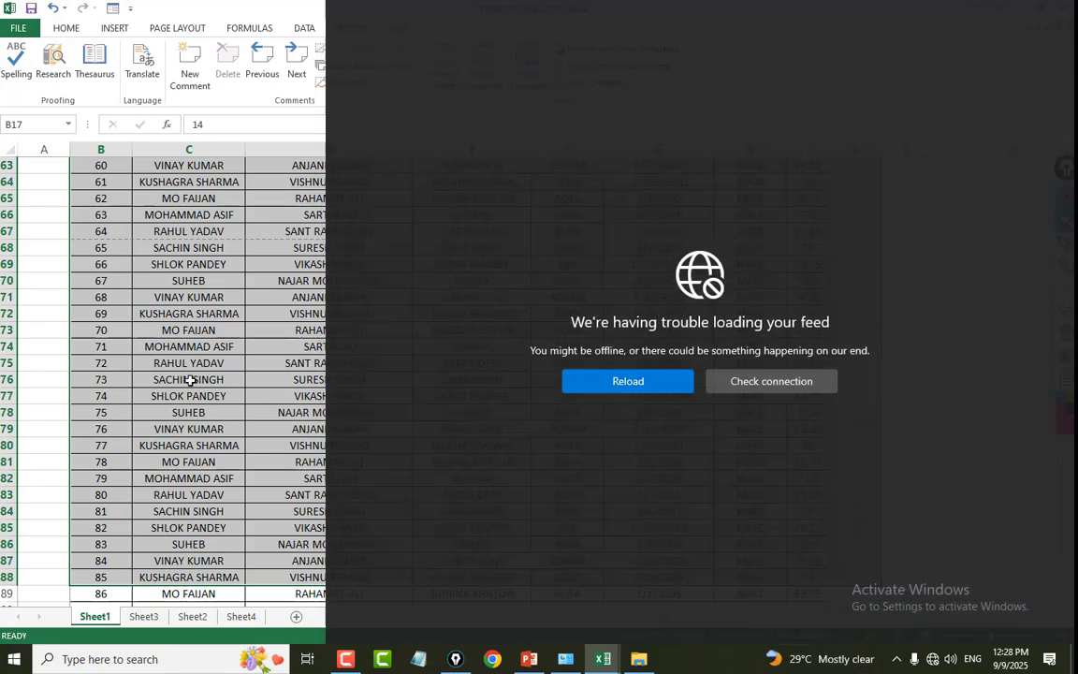
pyautogui.click(189, 379)
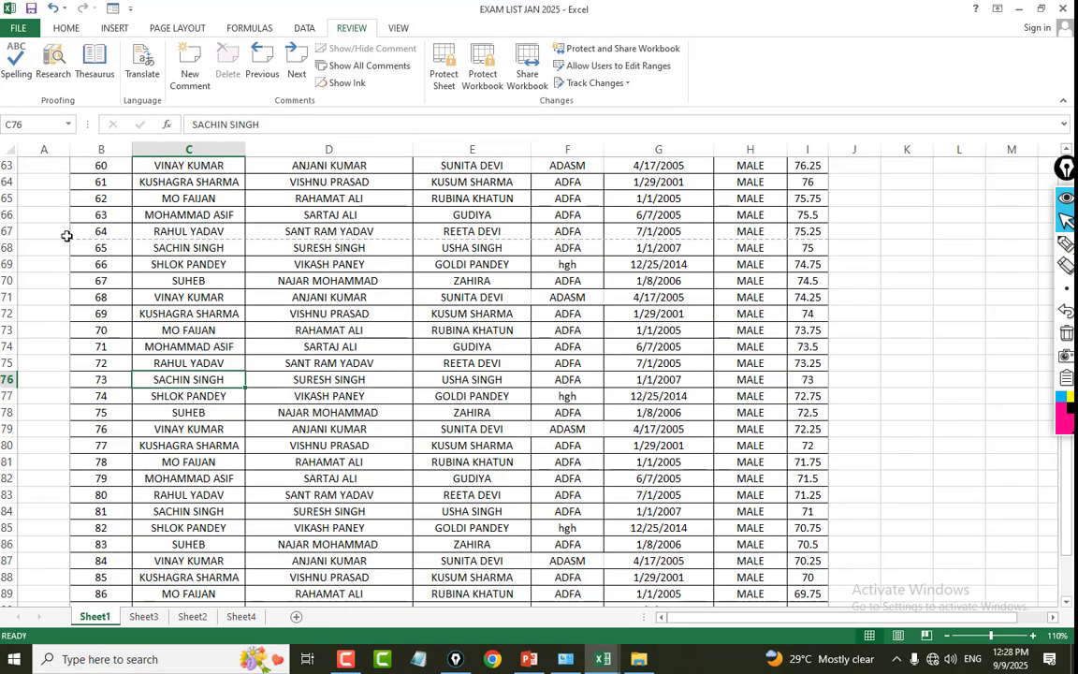
# Clear the contents of the last student records in the range A67:J97.
pyautogui.moveTo(67, 236); pyautogui.dragTo(849, 669)
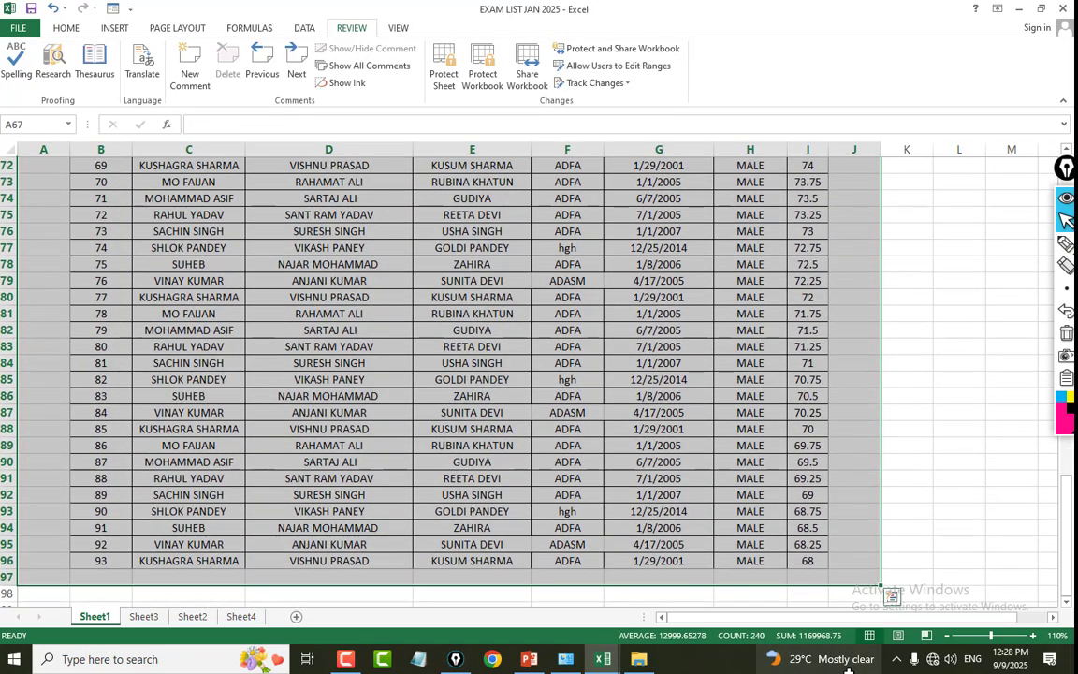
pyautogui.press('Delete')
pyautogui.click(202, 470)
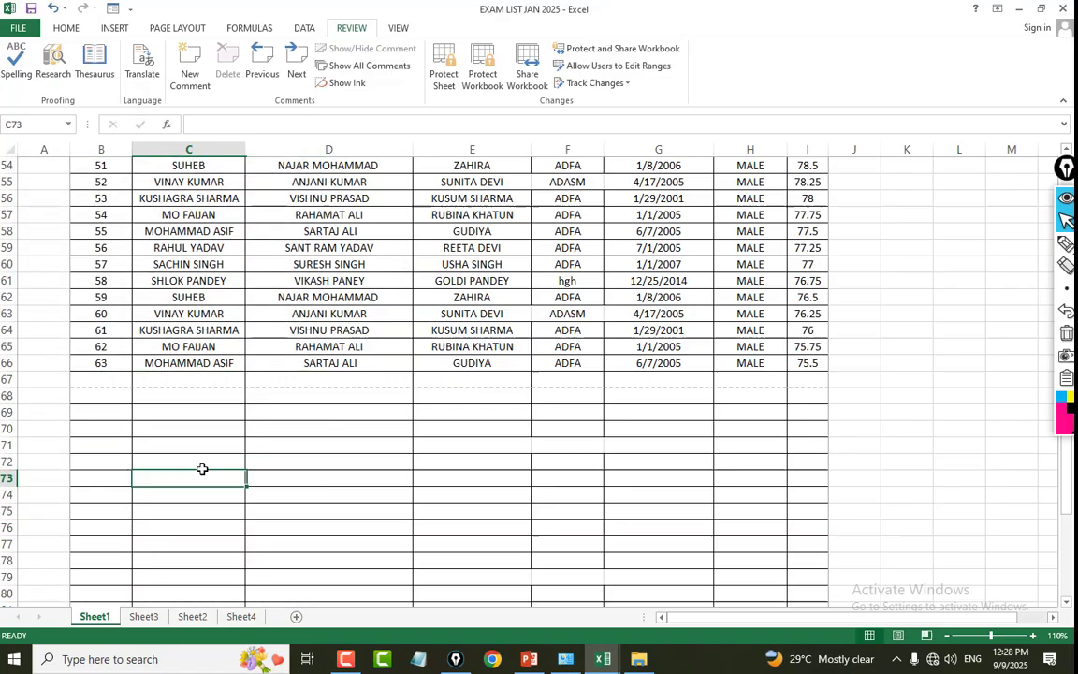
# Clear the contents of the student records in the range A37:J67.
pyautogui.scroll(10, 261, 404)
pyautogui.moveTo(37, 379); pyautogui.dragTo(880, 589)
pyautogui.moveTo(876, 659); pyautogui.dragTo(876, 659)
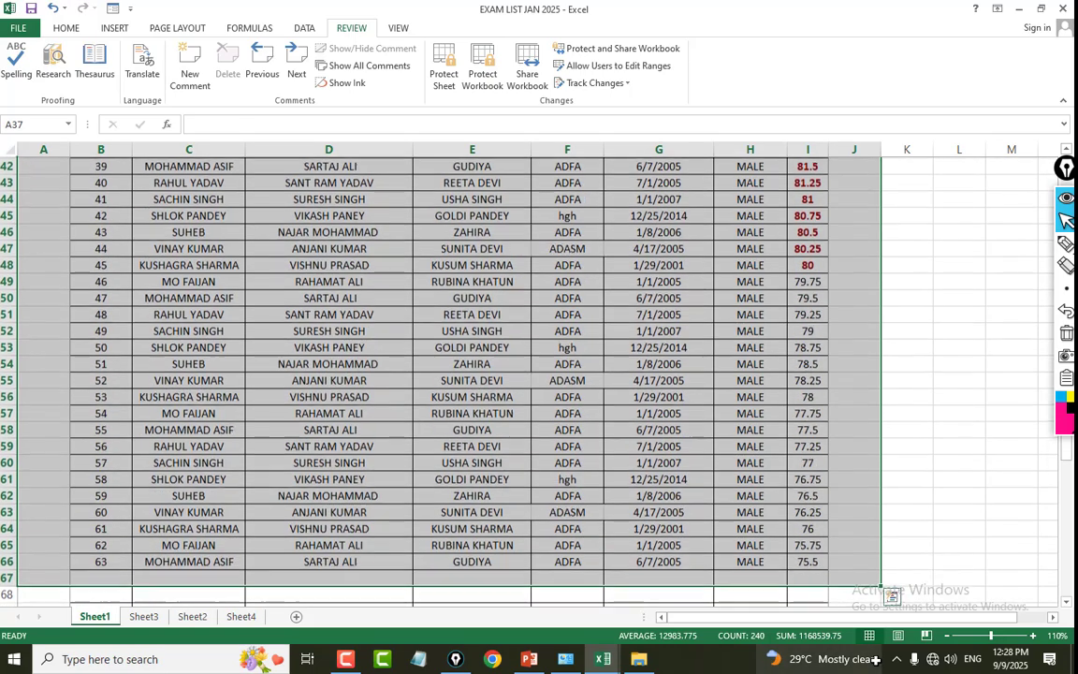
pyautogui.press('Delete')
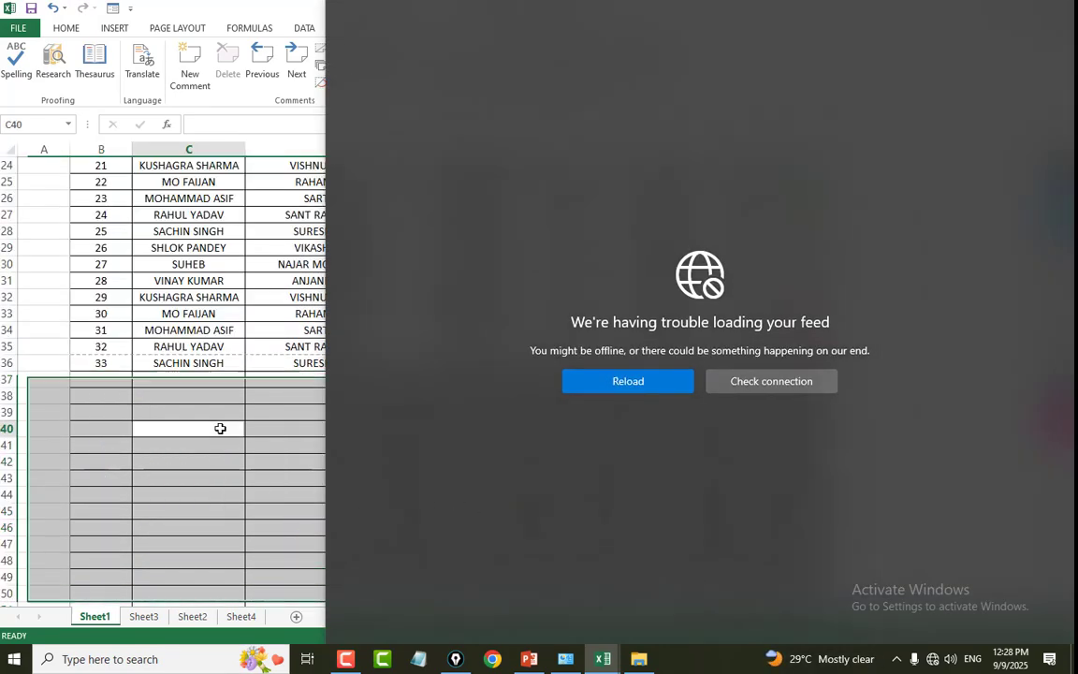
pyautogui.click(219, 416)
# Look over the ID NO column from cell B4 down through the remaining student records.
pyautogui.scroll(8, 258, 414)
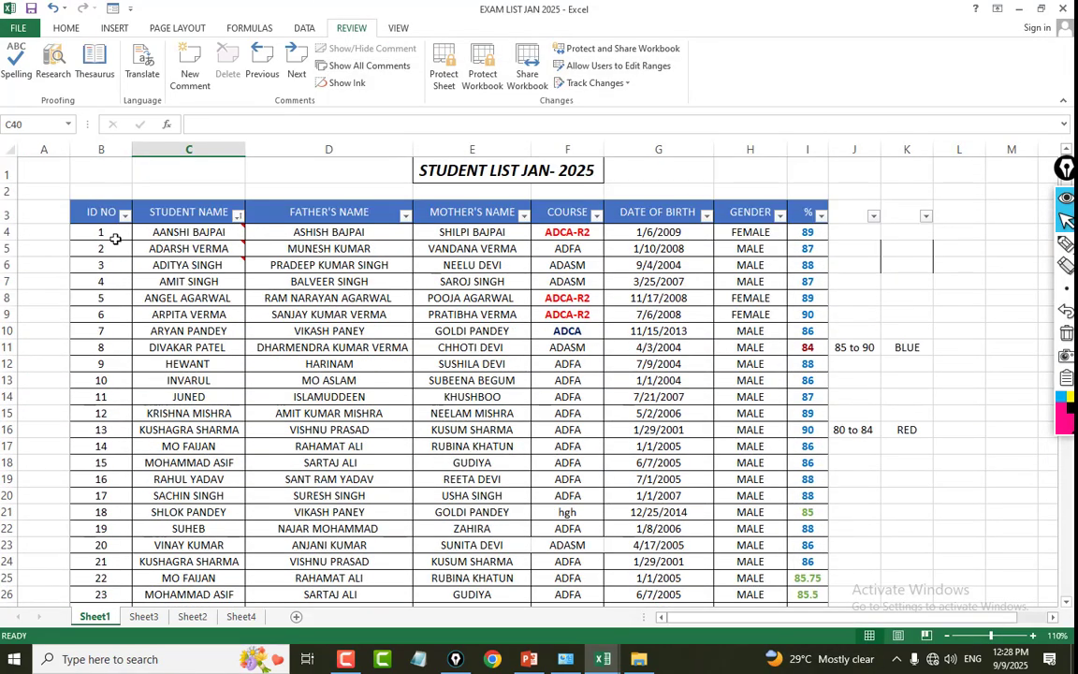
pyautogui.moveTo(114, 239); pyautogui.dragTo(99, 595)
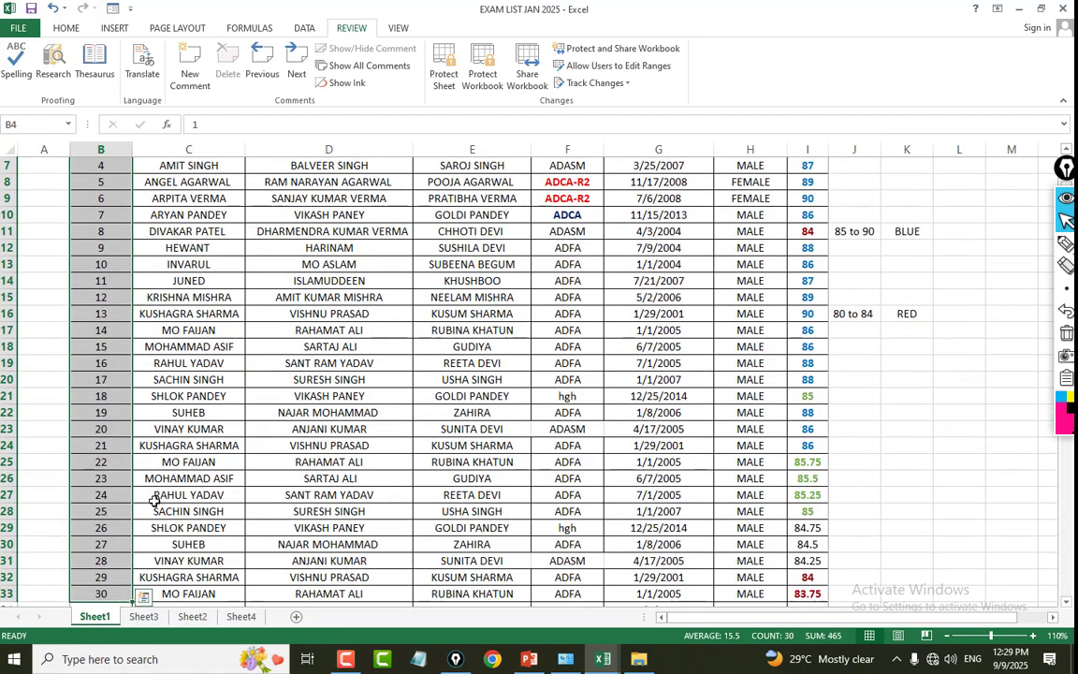
pyautogui.scroll(-1, 154, 502)
pyautogui.scroll(3, 155, 505)
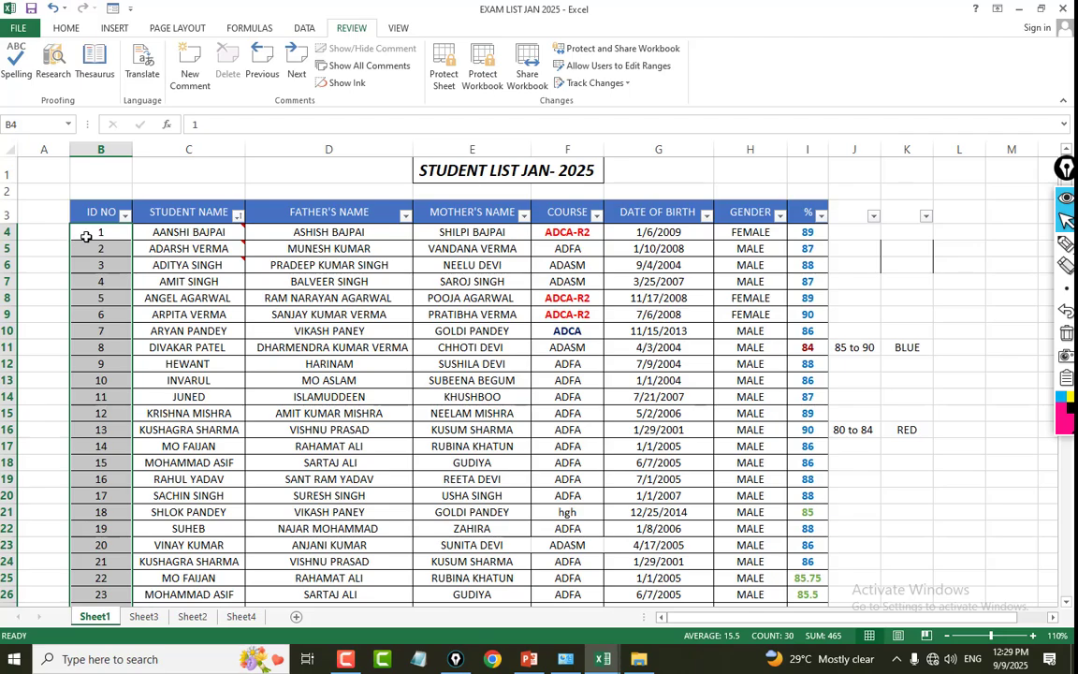
pyautogui.click(86, 237)
pyautogui.scroll(-7, 218, 308)
pyautogui.scroll(6, 216, 308)
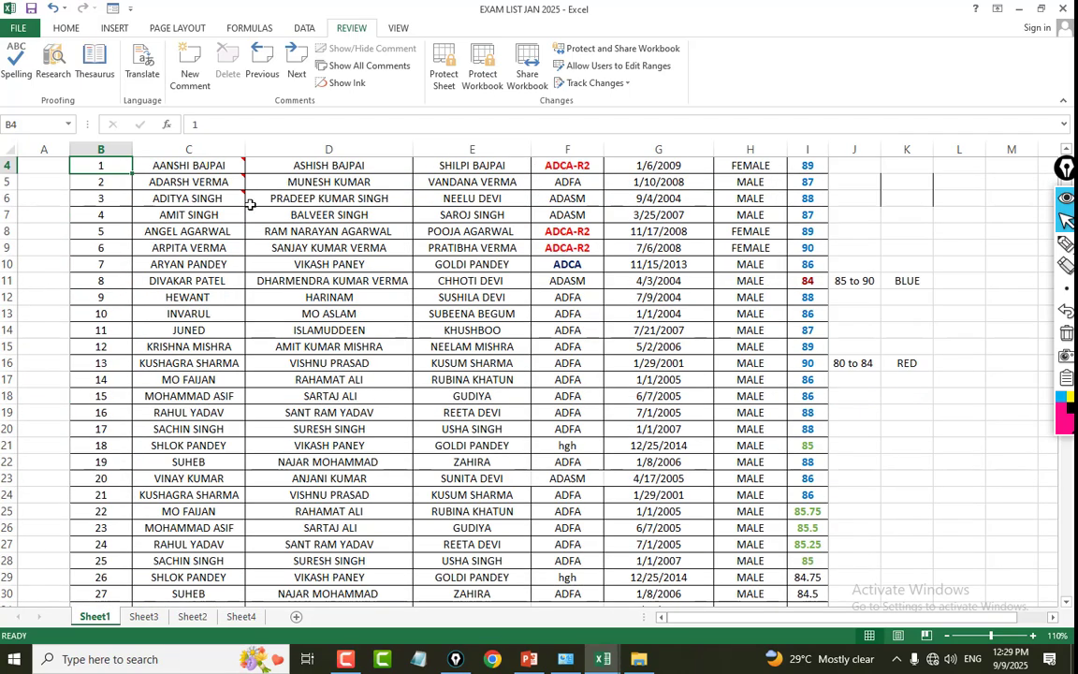
# Clear the contents of B28:I42 to shorten the list, and select the first empty ID cell, B28.
pyautogui.scroll(-6, 133, 237)
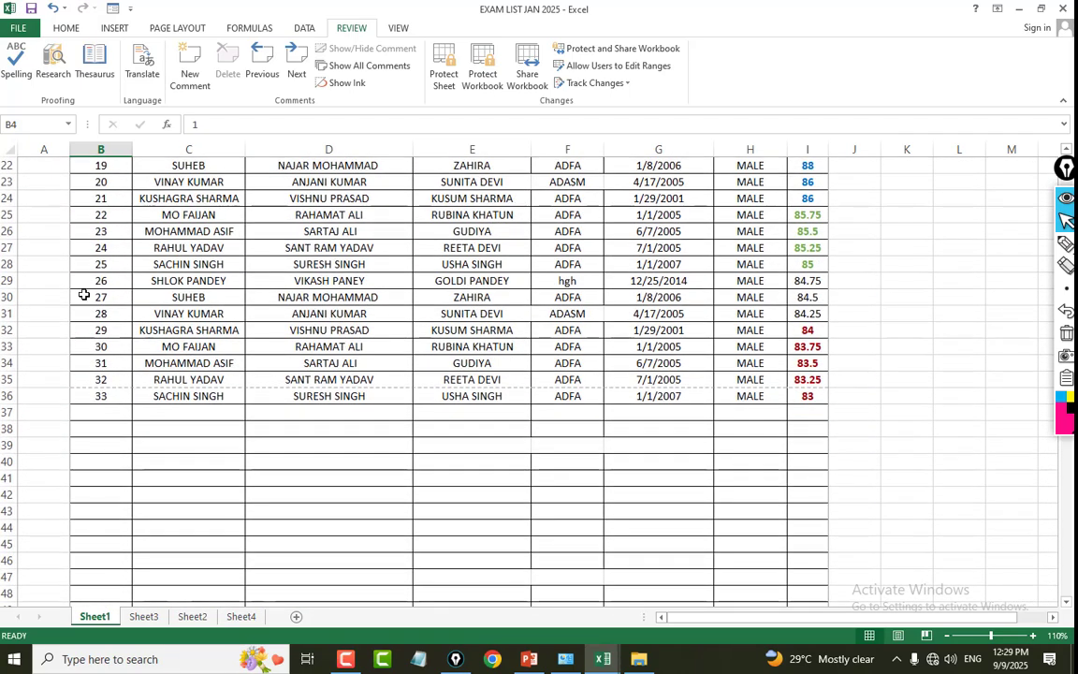
pyautogui.moveTo(79, 265); pyautogui.dragTo(825, 503)
pyautogui.press('Delete')
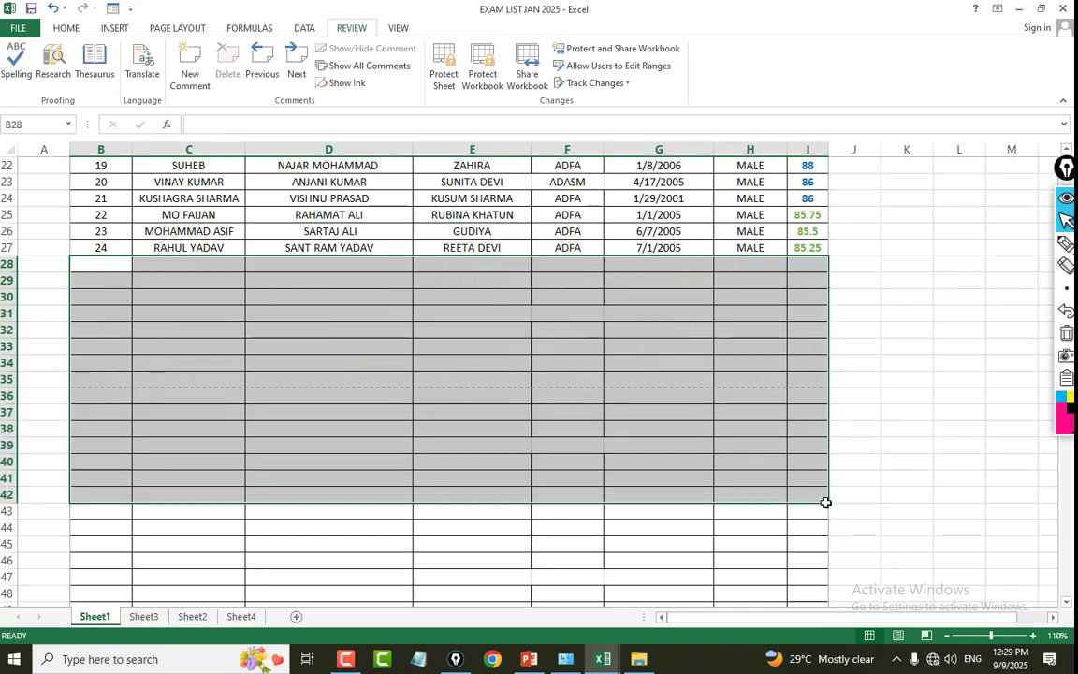
pyautogui.scroll(6, 306, 298)
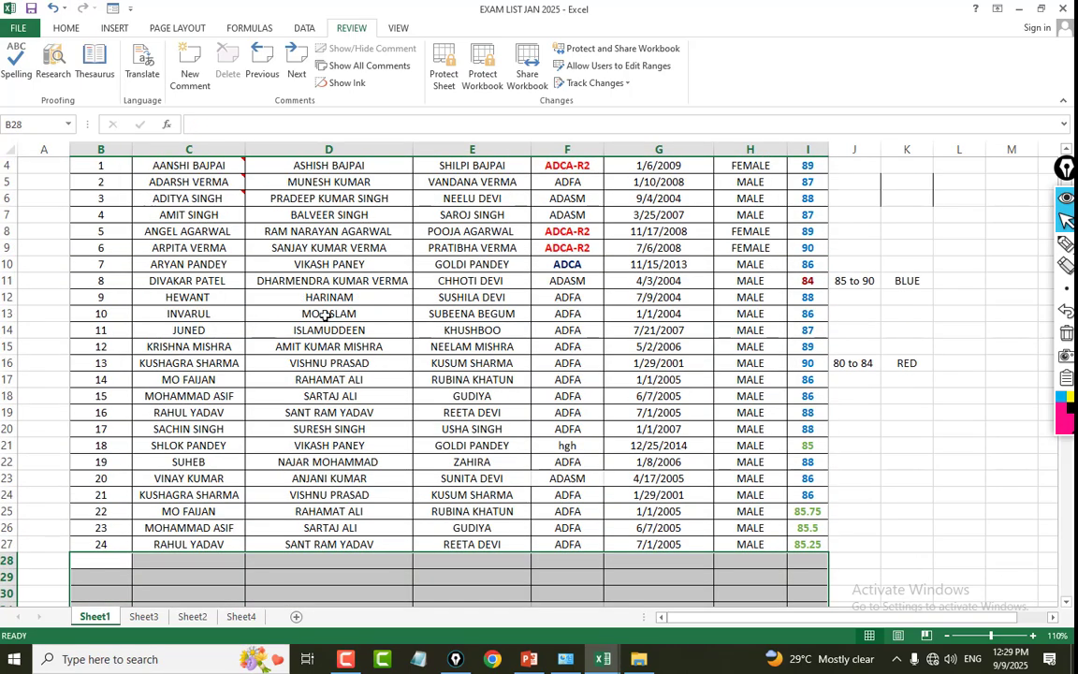
pyautogui.scroll(-3, 326, 315)
pyautogui.click(117, 418)
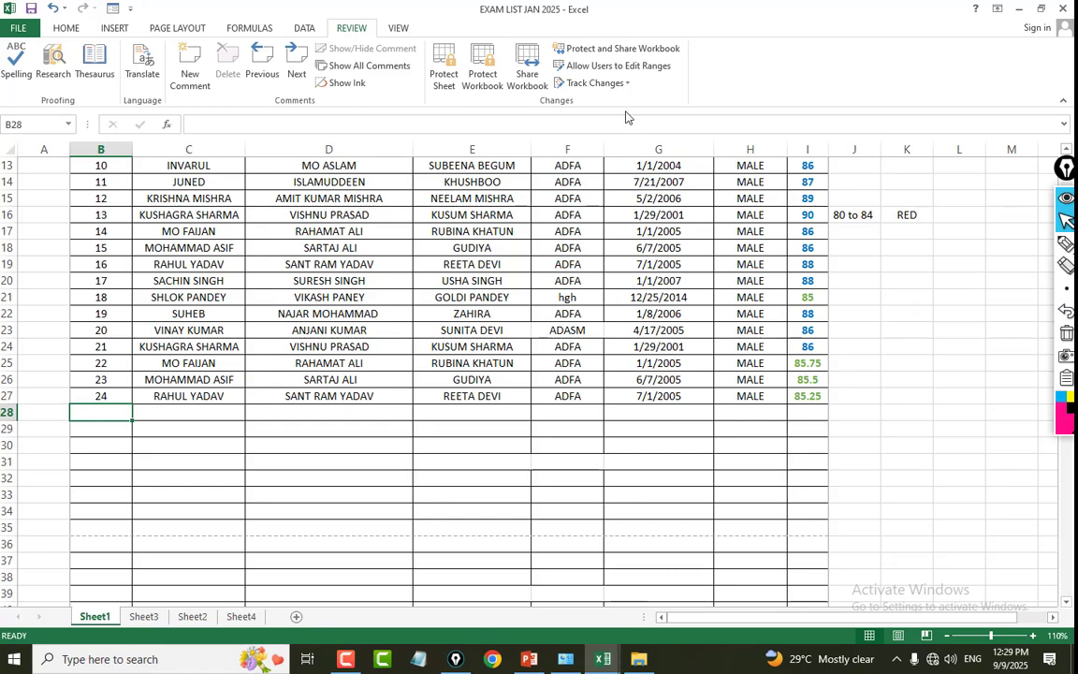
# Run Remove Duplicates on the ID numbers in B4:B28, continuing with the current selection only.
pyautogui.click(305, 28)
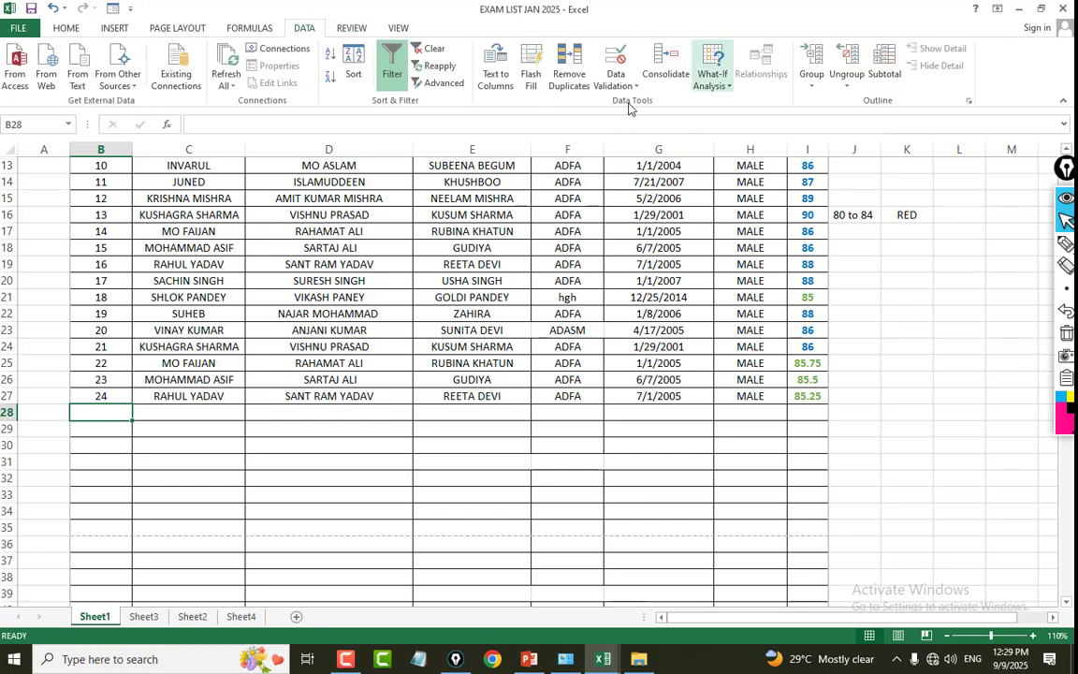
pyautogui.click(571, 85)
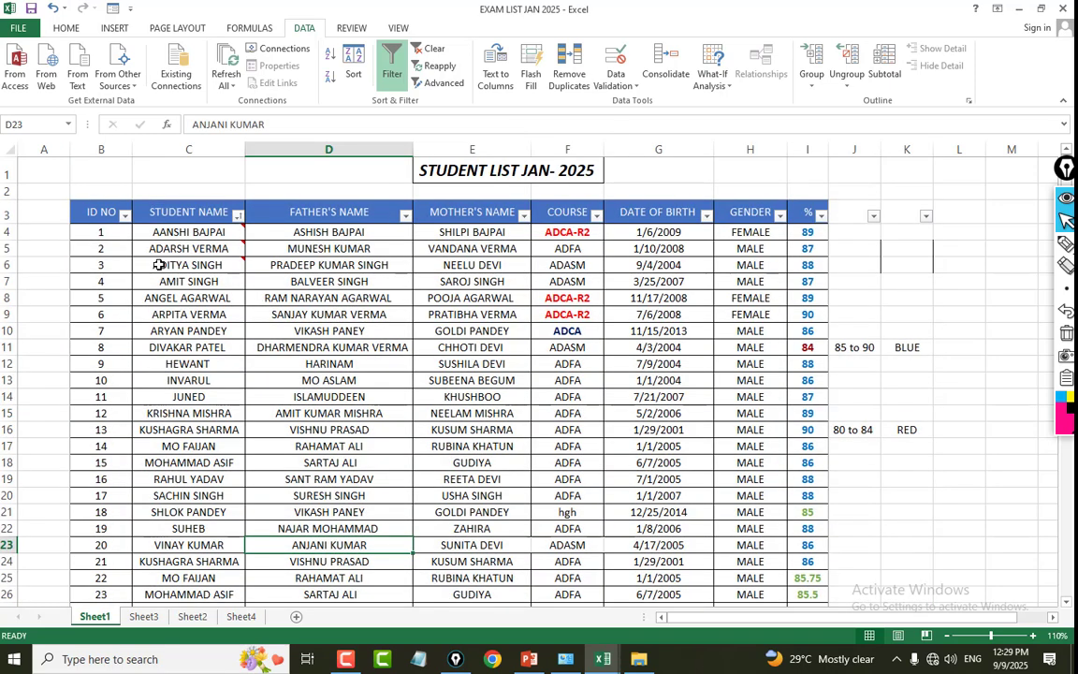
pyautogui.moveTo(101, 231); pyautogui.dragTo(106, 582)
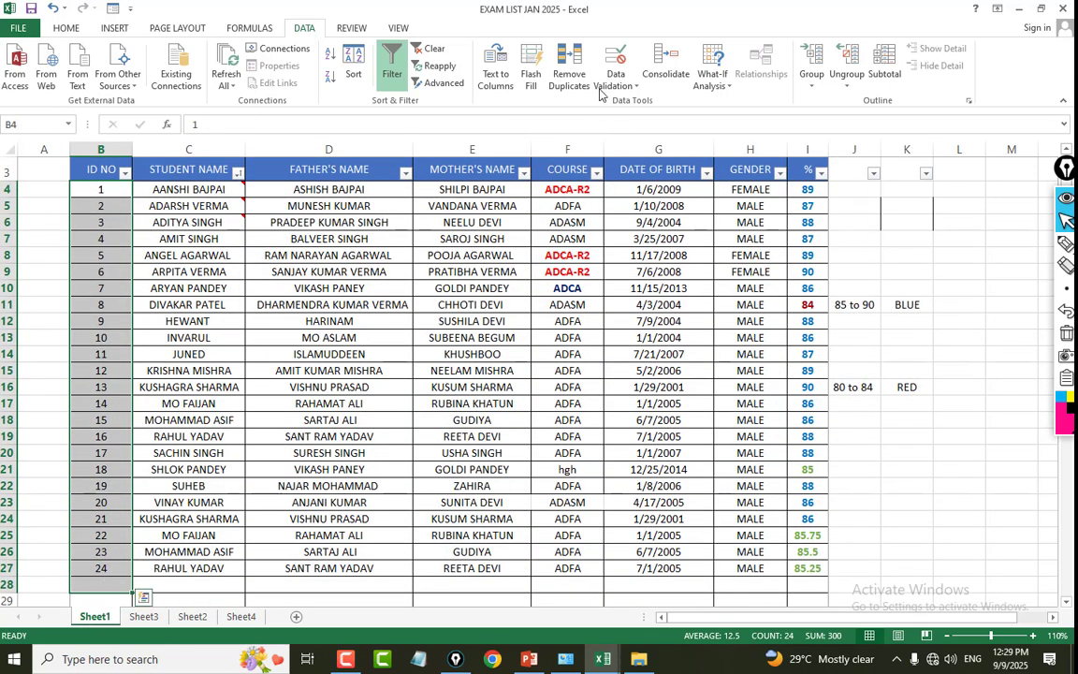
pyautogui.click(567, 74)
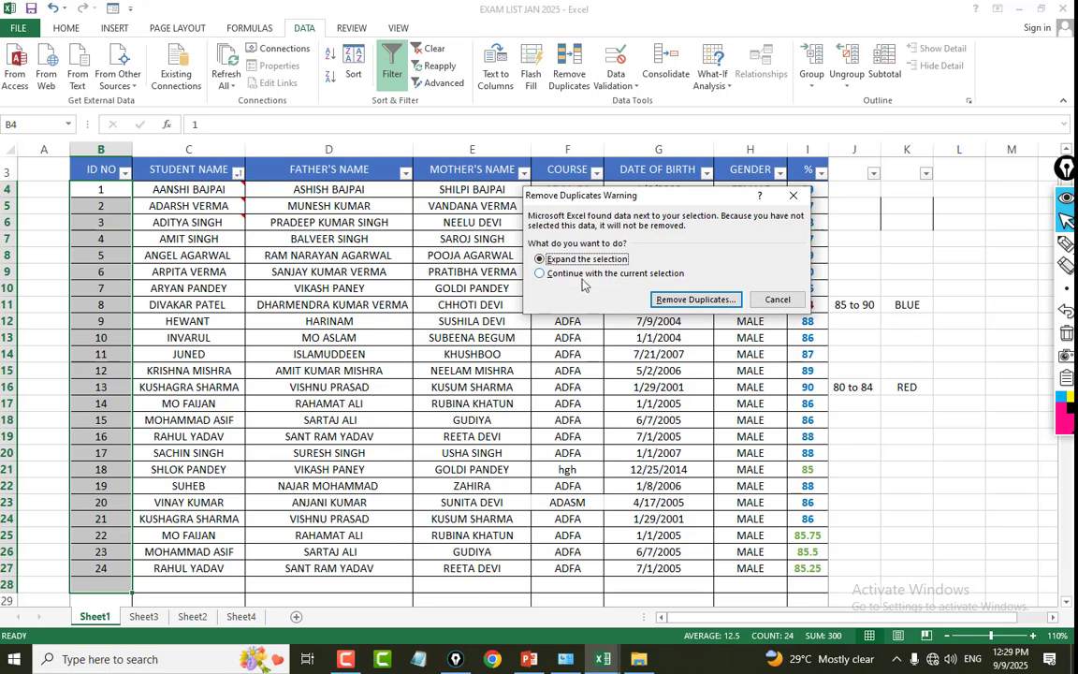
pyautogui.click(565, 279)
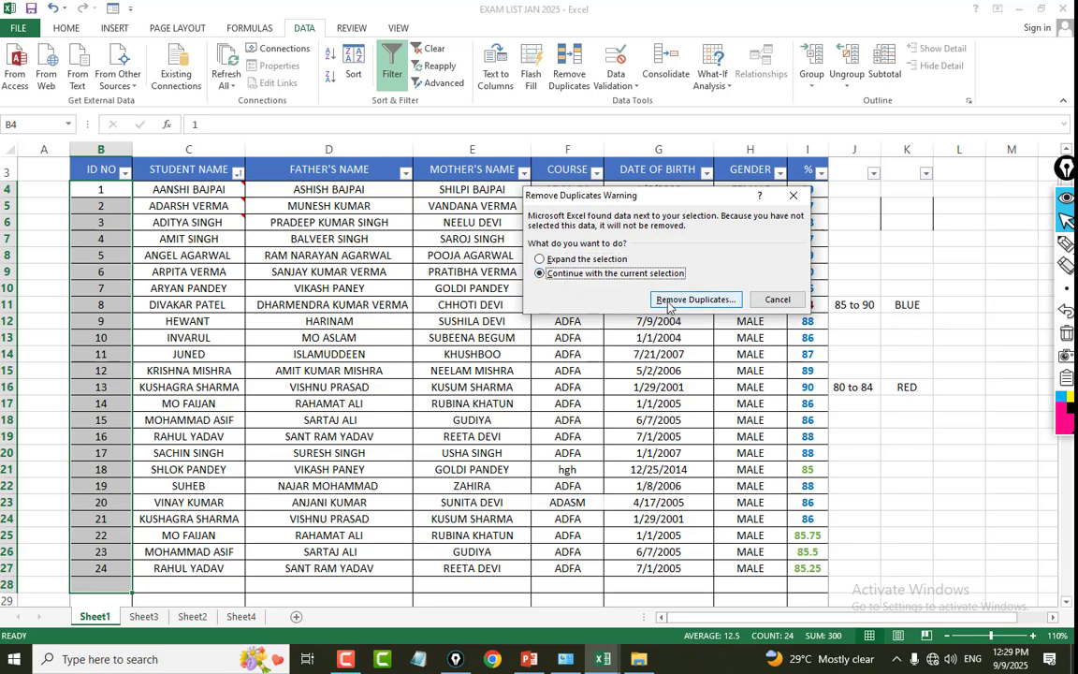
pyautogui.click(693, 300)
pyautogui.click(736, 346)
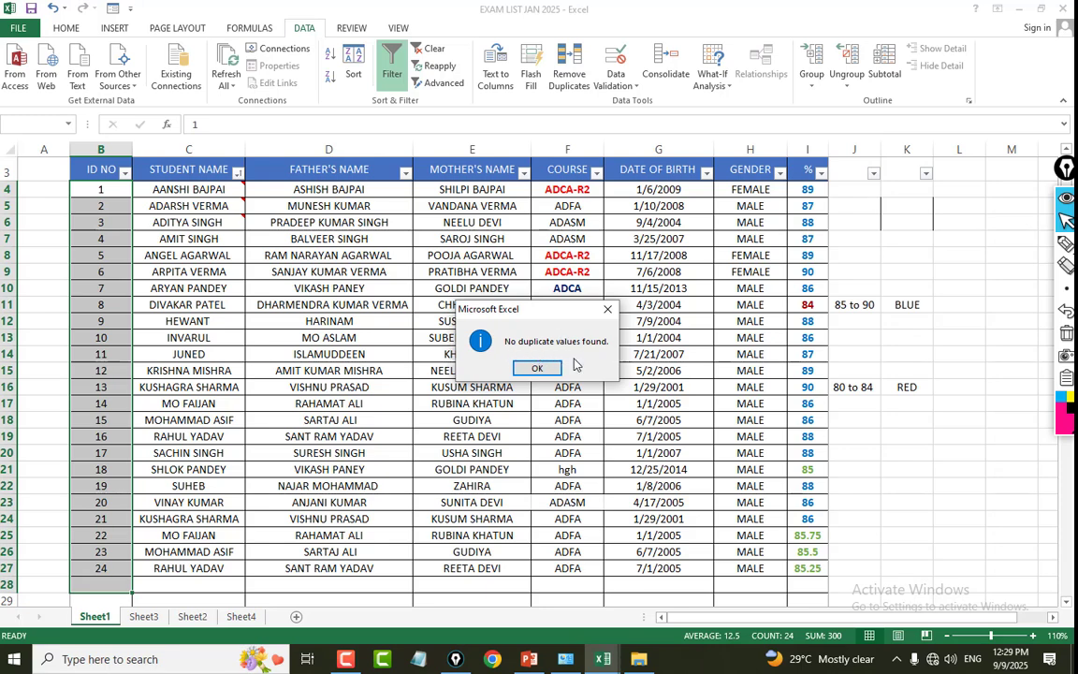
pyautogui.click(537, 371)
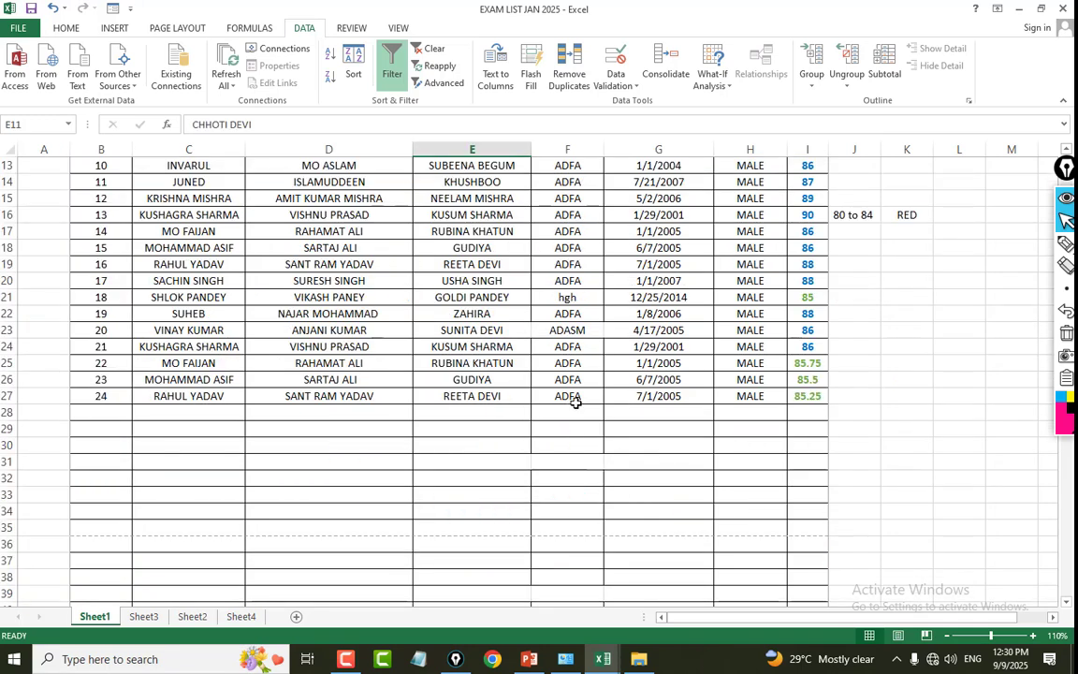
# Enter six sample first names separated by spaces in cell C40 and select that cell again.
pyautogui.scroll(-2, 592, 387)
pyautogui.scroll(-2, 591, 388)
pyautogui.click(269, 284)
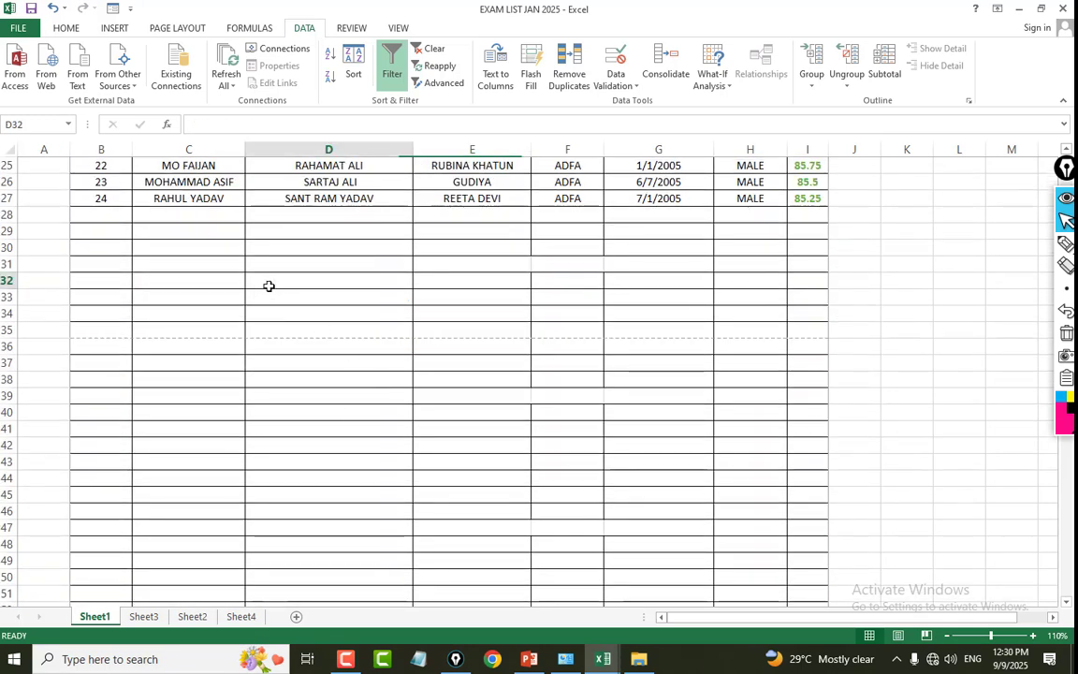
pyautogui.click(197, 411)
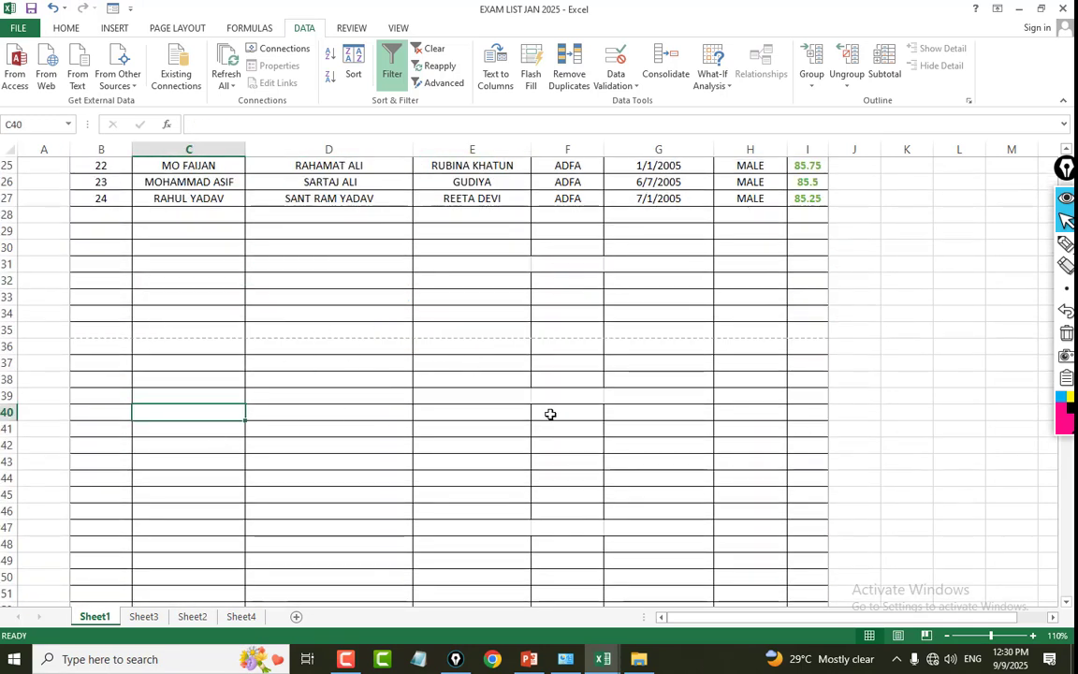
pyautogui.write('RAM SHYAM AMAN')
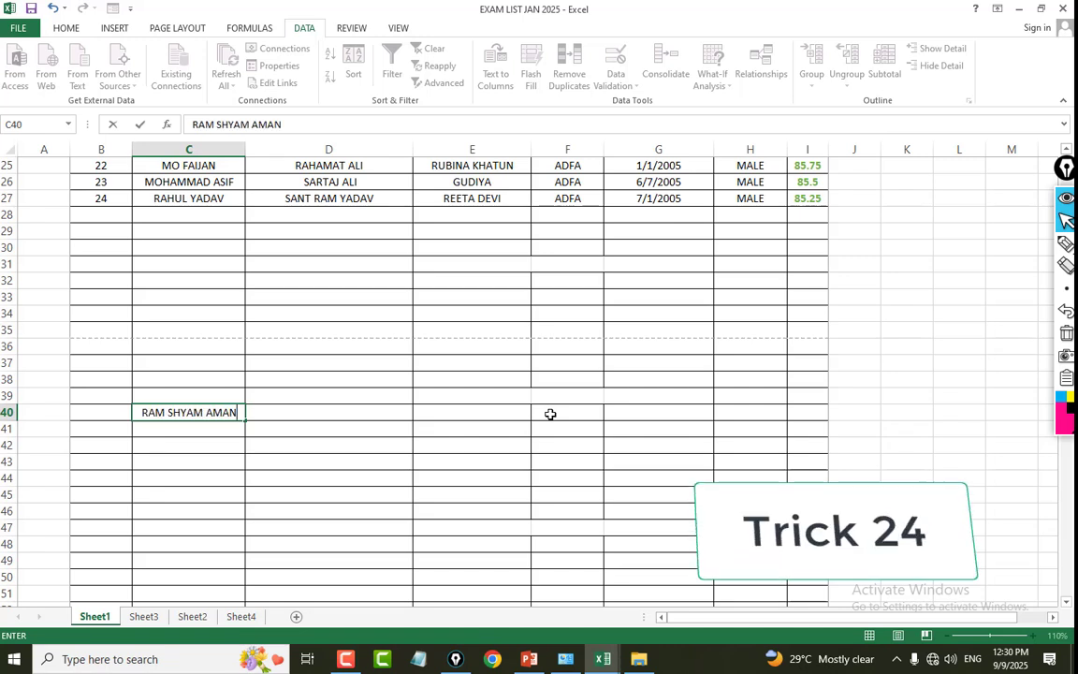
pyautogui.write(' ARUN')
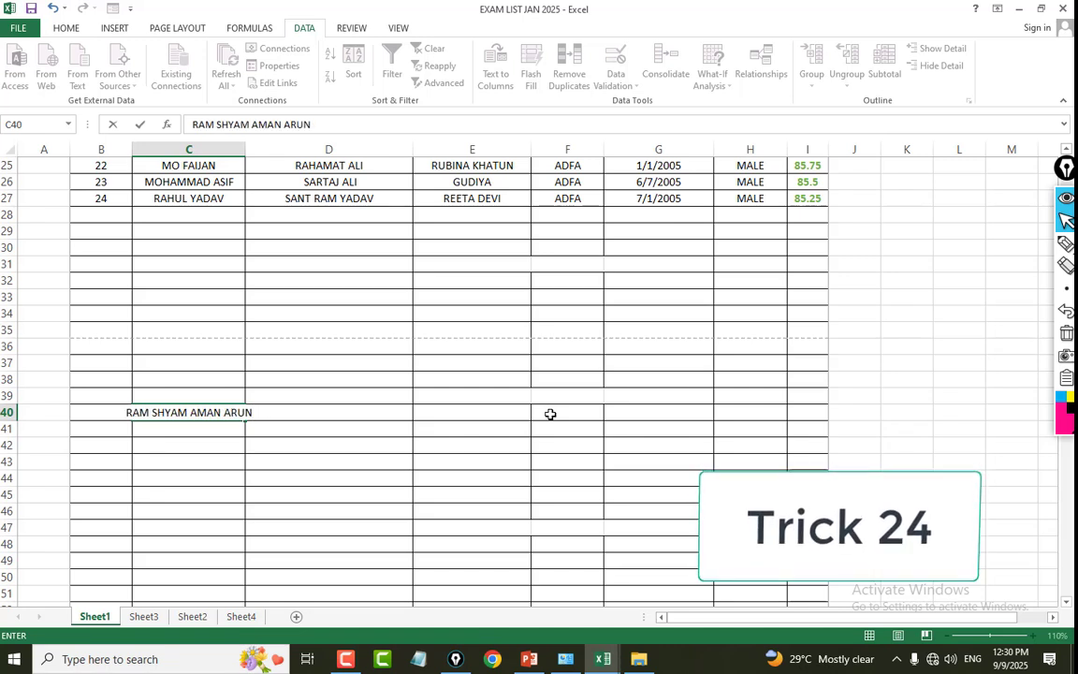
pyautogui.write(' AJAY SN')
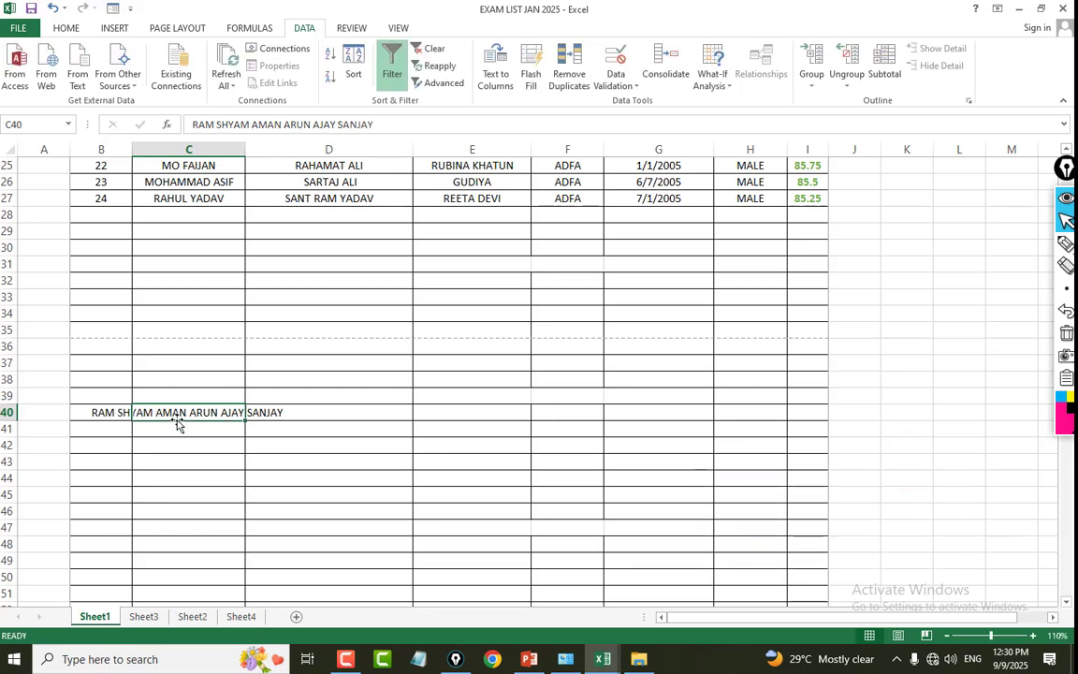
pyautogui.moveTo(103, 412); pyautogui.dragTo(302, 421)
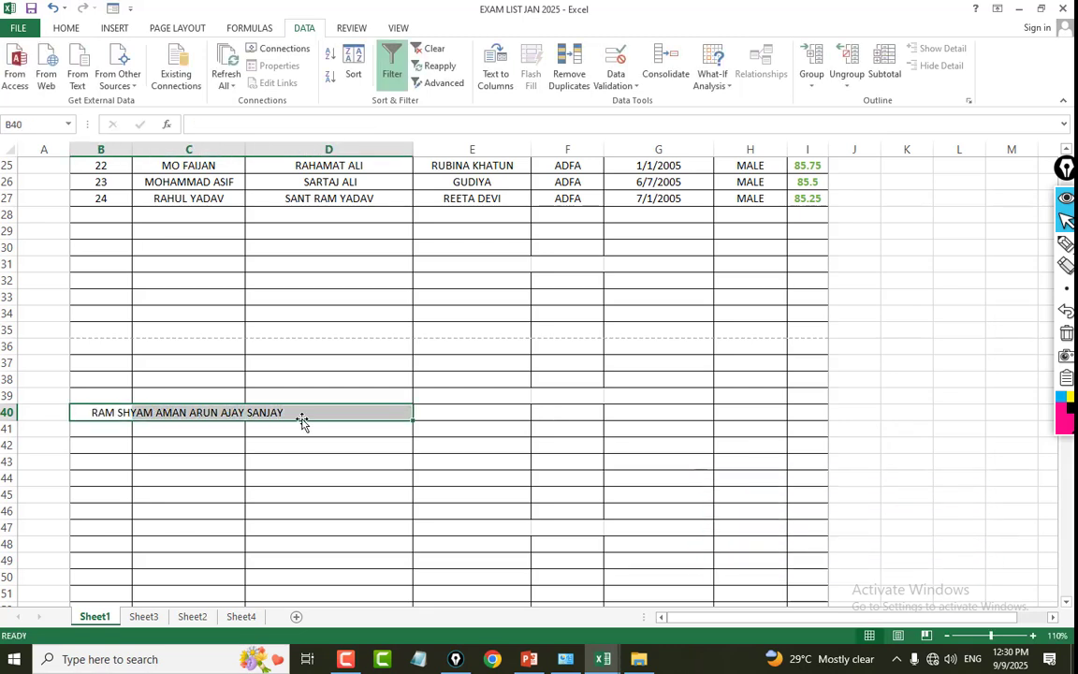
pyautogui.click(141, 411)
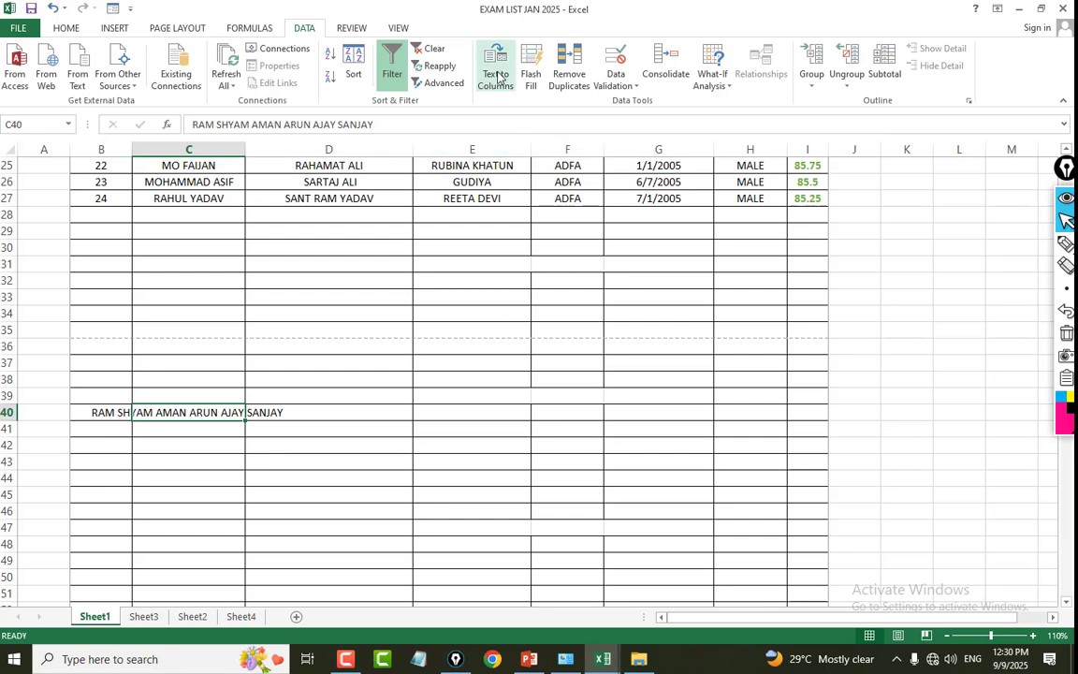
# Split the names in C40 into separate columns across C40:H40 using Text to Columns with fixed-width breaks, replacing any existing data.
pyautogui.click(495, 75)
pyautogui.click(762, 390)
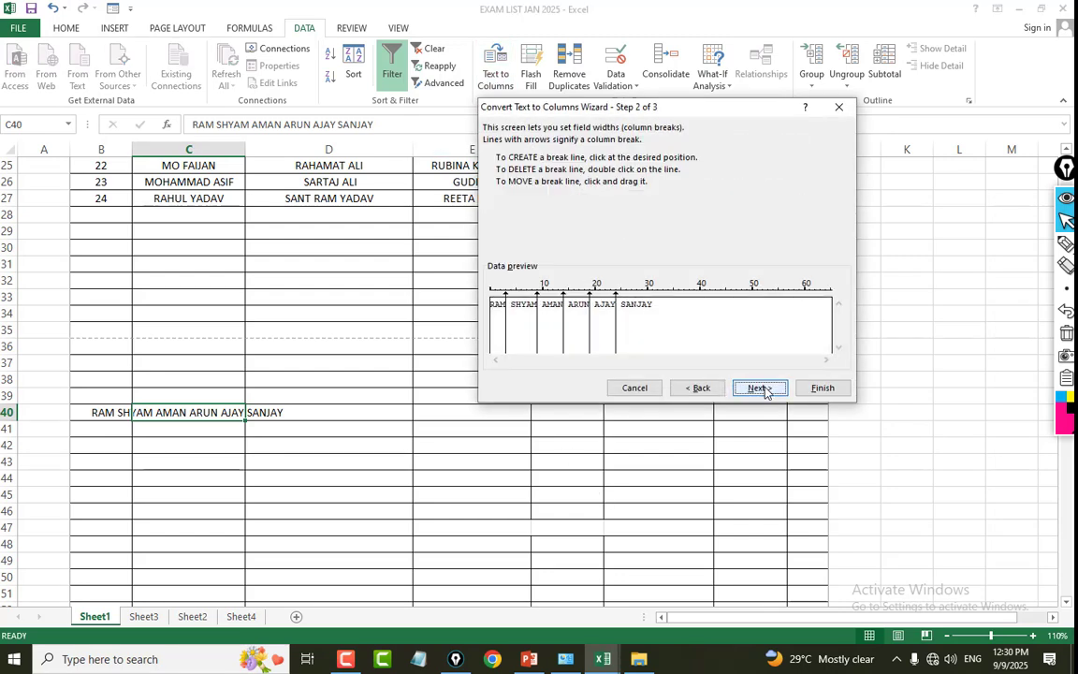
pyautogui.click(762, 389)
pyautogui.click(821, 388)
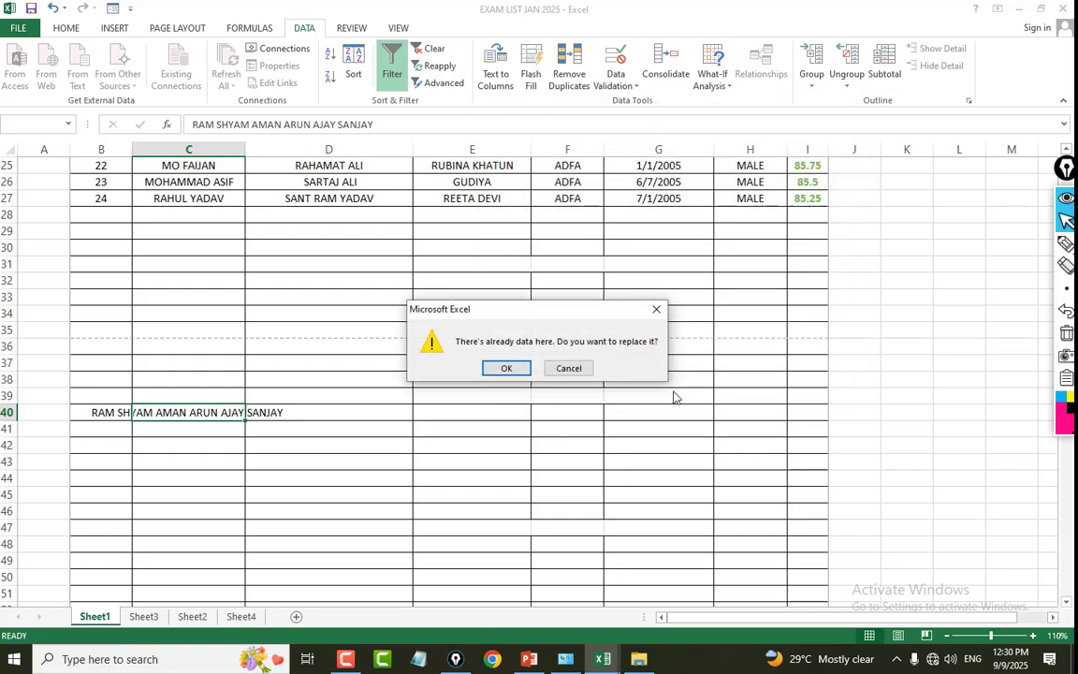
pyautogui.click(506, 366)
pyautogui.click(281, 443)
pyautogui.moveTo(183, 413); pyautogui.dragTo(801, 414)
pyautogui.moveTo(166, 413); pyautogui.dragTo(808, 424)
pyautogui.click(595, 446)
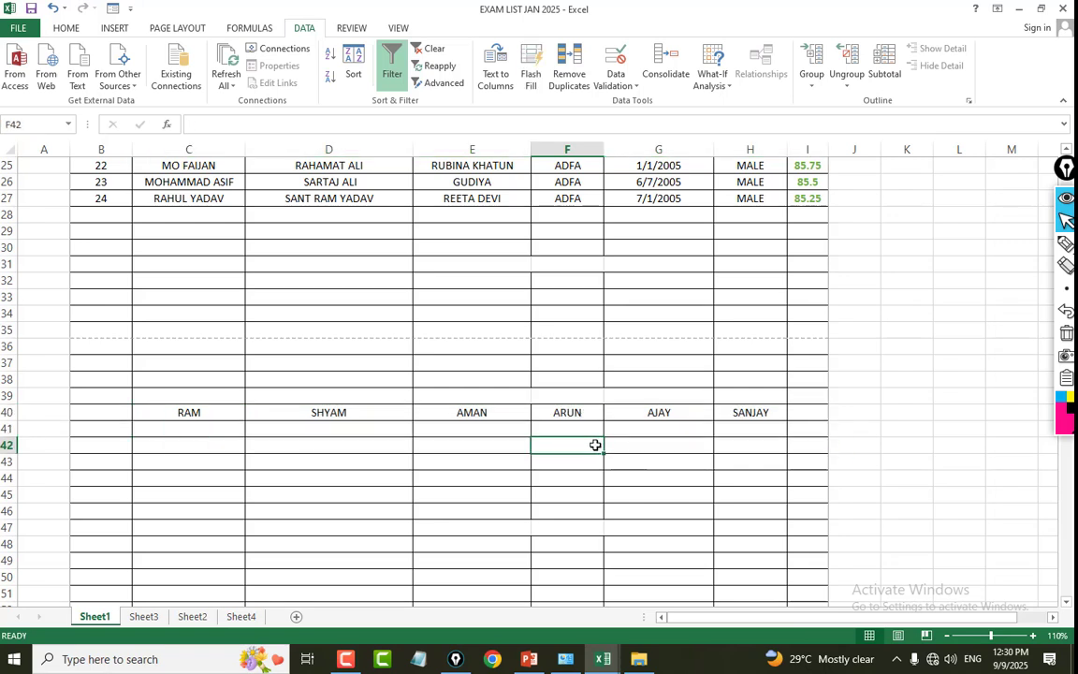
pyautogui.click(623, 458)
pyautogui.moveTo(175, 413); pyautogui.dragTo(749, 412)
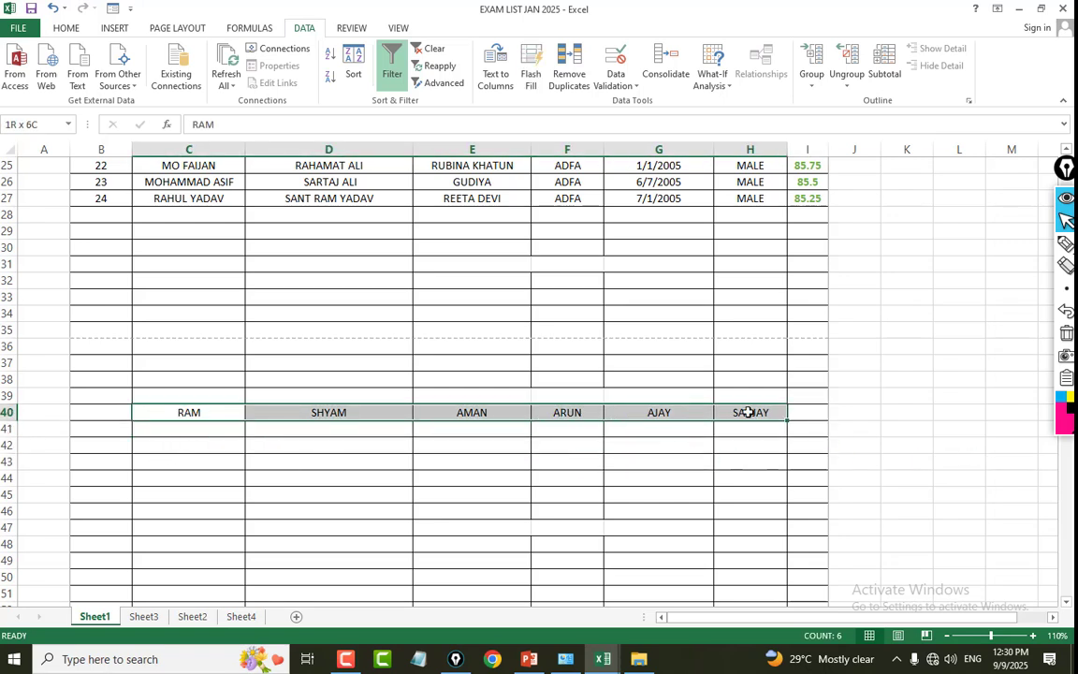
pyautogui.moveTo(152, 408); pyautogui.dragTo(758, 412)
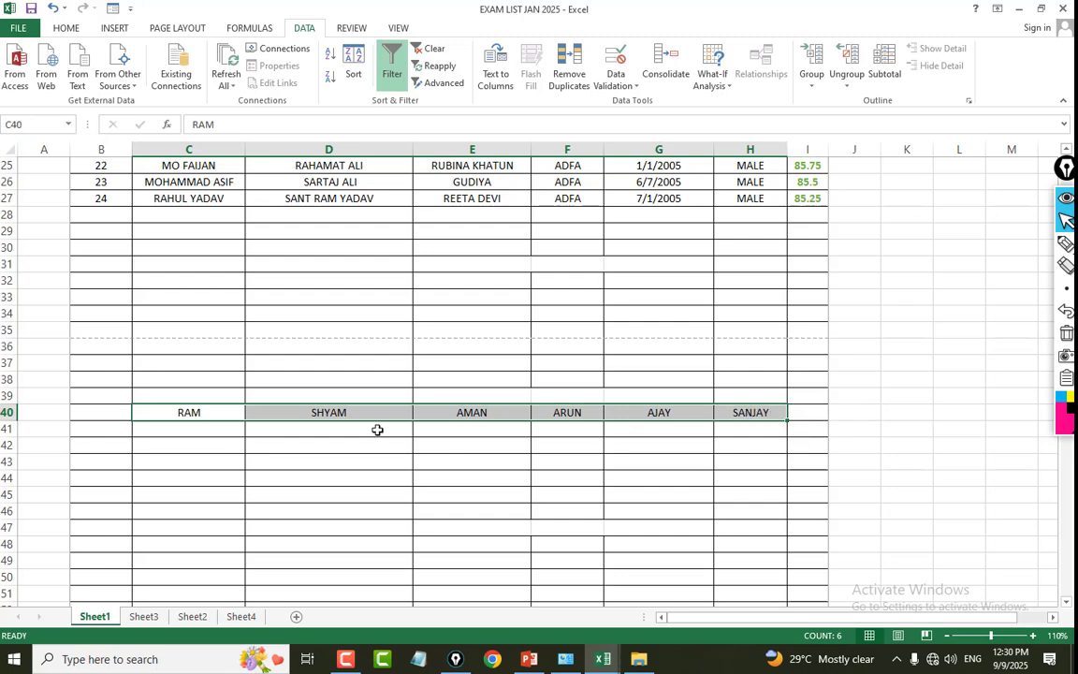
# Copy the names in C40:H40 and paste them transposed as a vertical list starting at C42.
pyautogui.scroll(-2, 460, 411)
pyautogui.moveTo(161, 331); pyautogui.dragTo(159, 582)
pyautogui.click(366, 432)
pyautogui.click(196, 327)
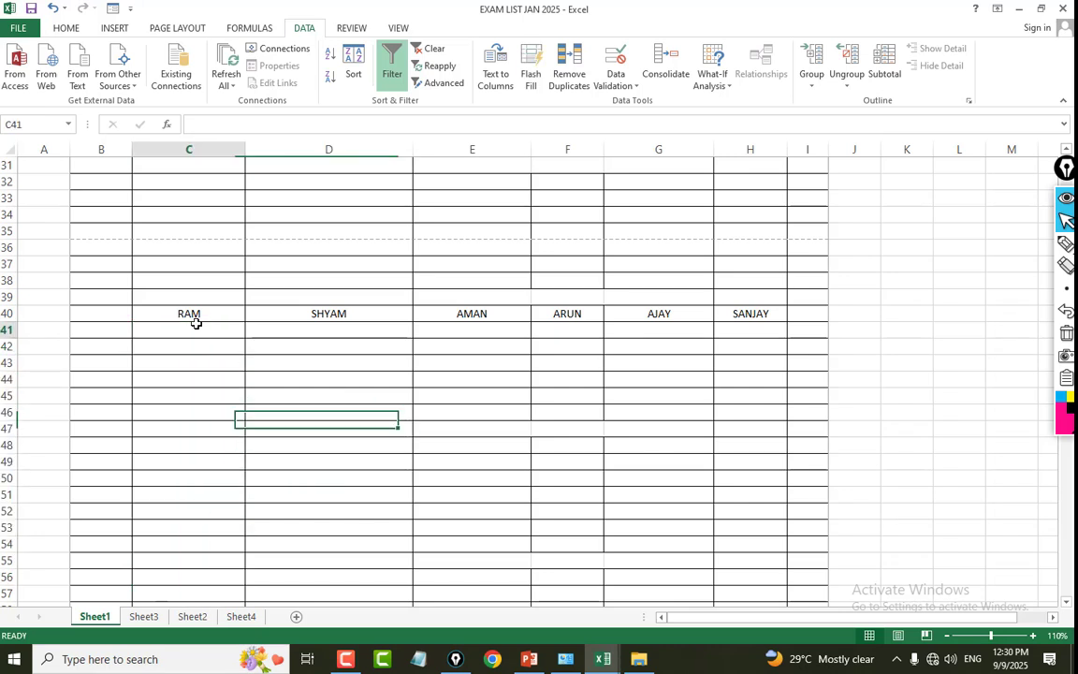
pyautogui.moveTo(176, 311); pyautogui.dragTo(747, 320)
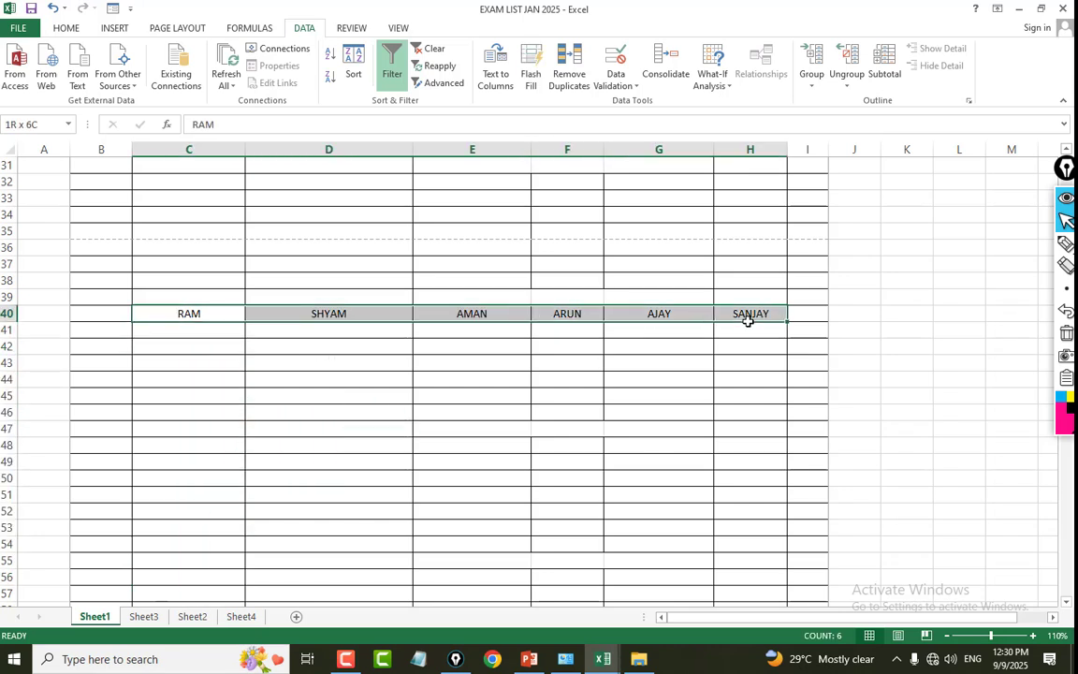
pyautogui.hotkey('ctrl', 'c')
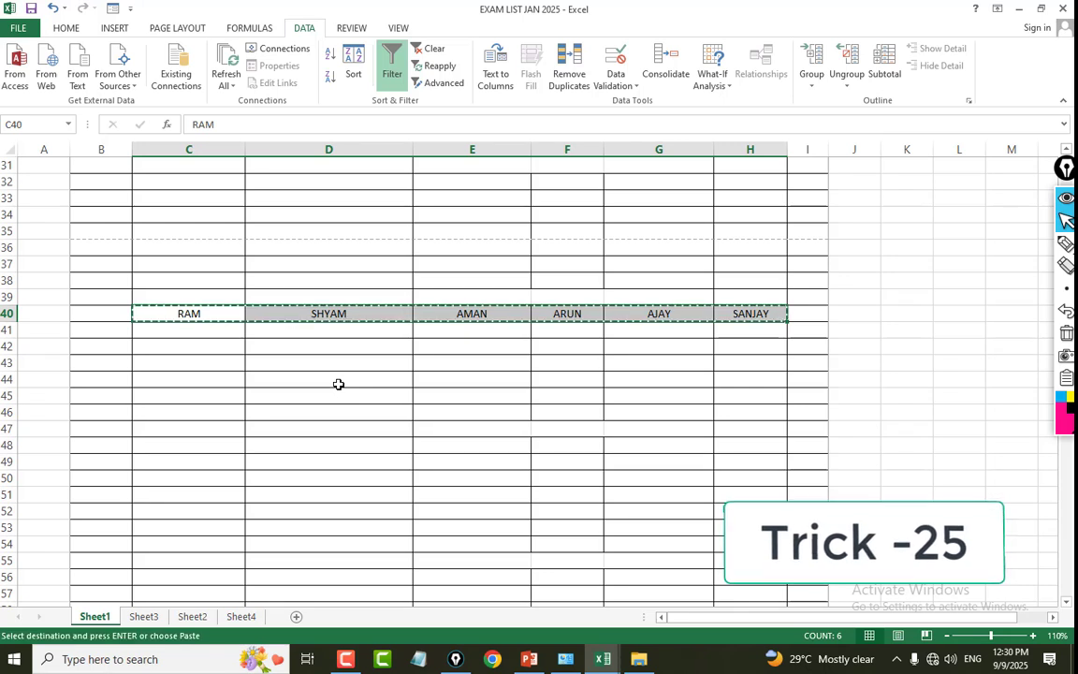
pyautogui.click(182, 345)
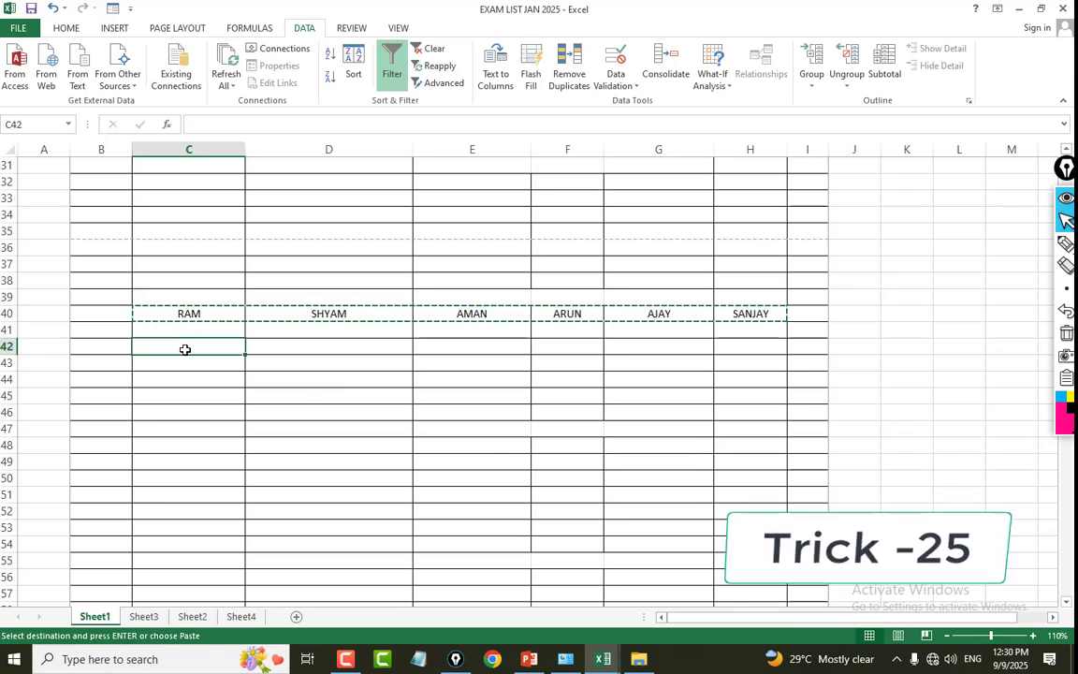
pyautogui.rightClick(185, 349)
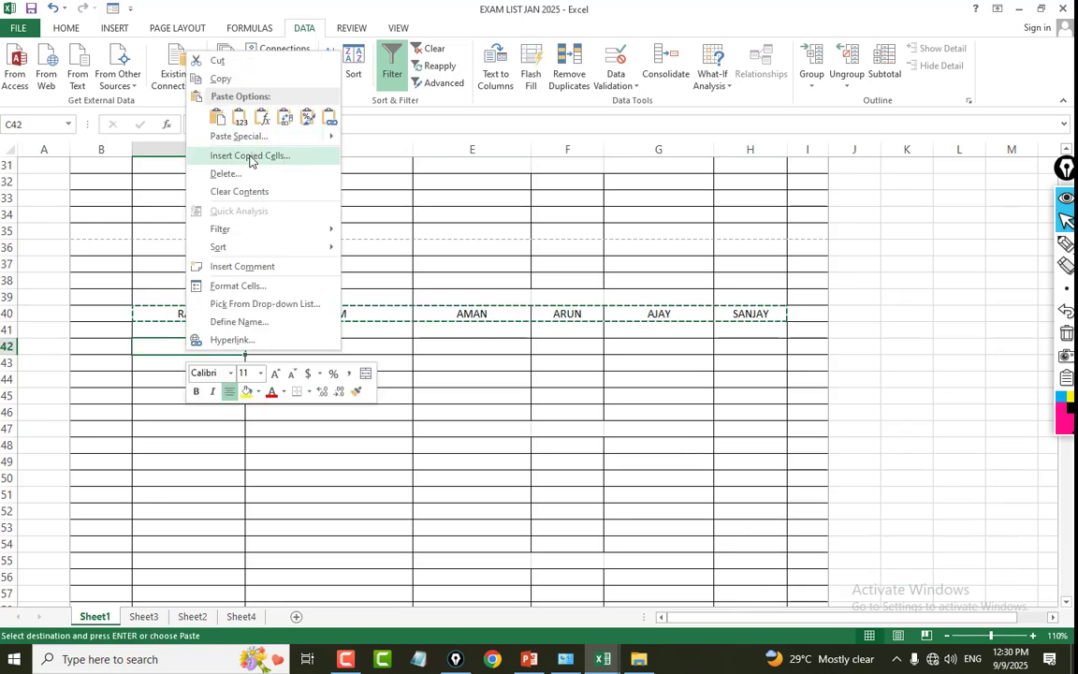
pyautogui.click(240, 136)
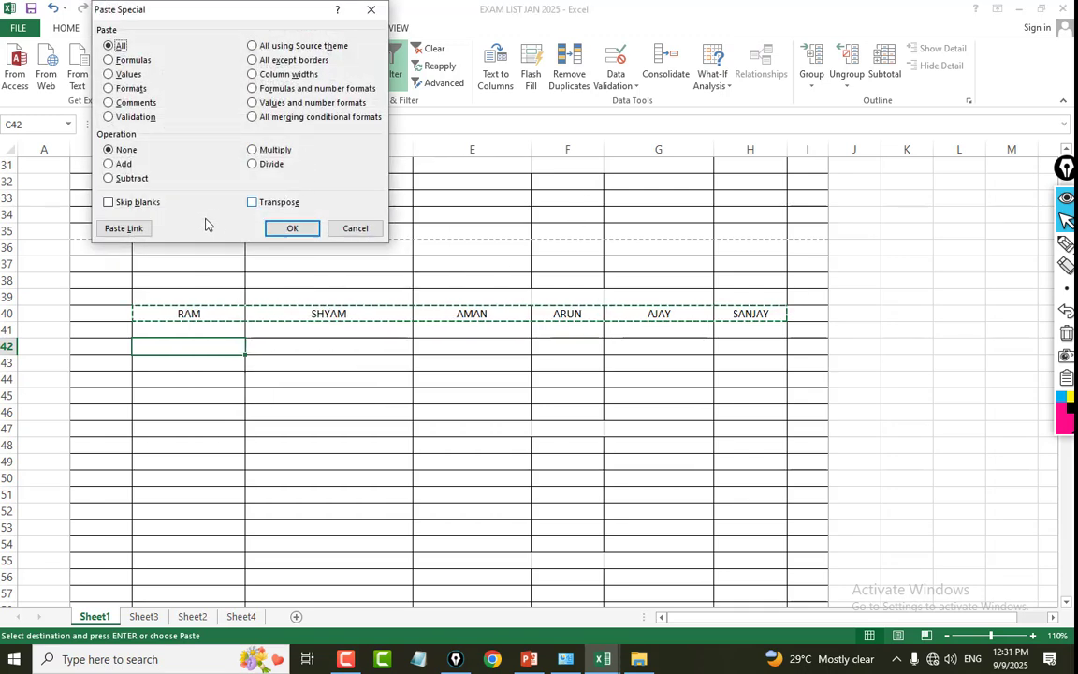
pyautogui.click(253, 202)
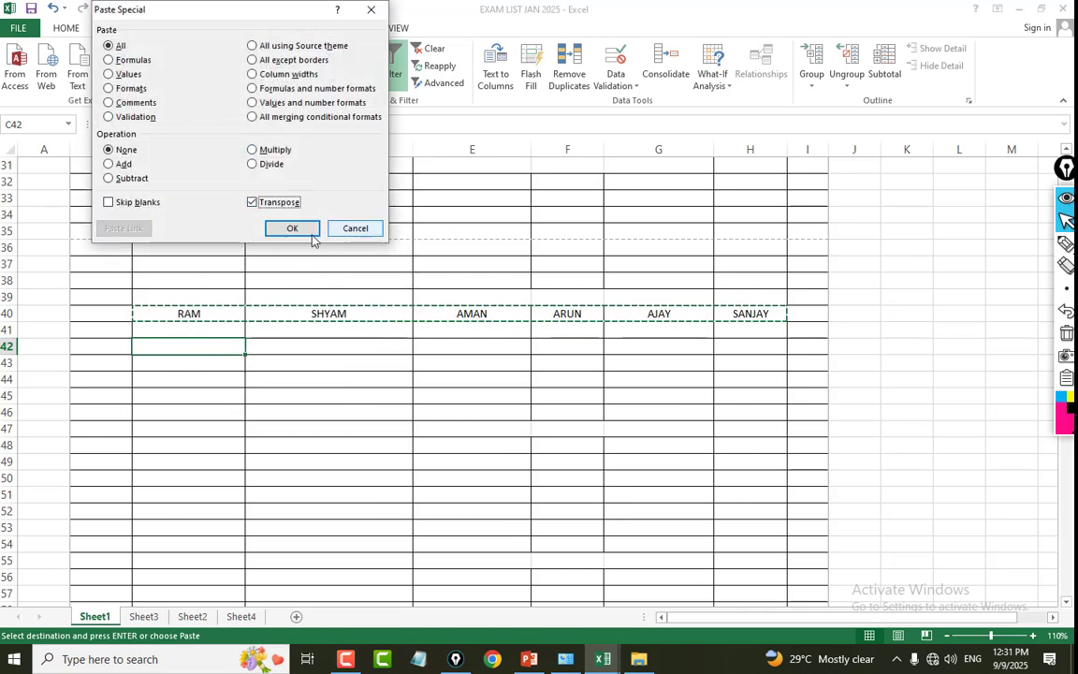
pyautogui.click(292, 231)
pyautogui.press('Escape')
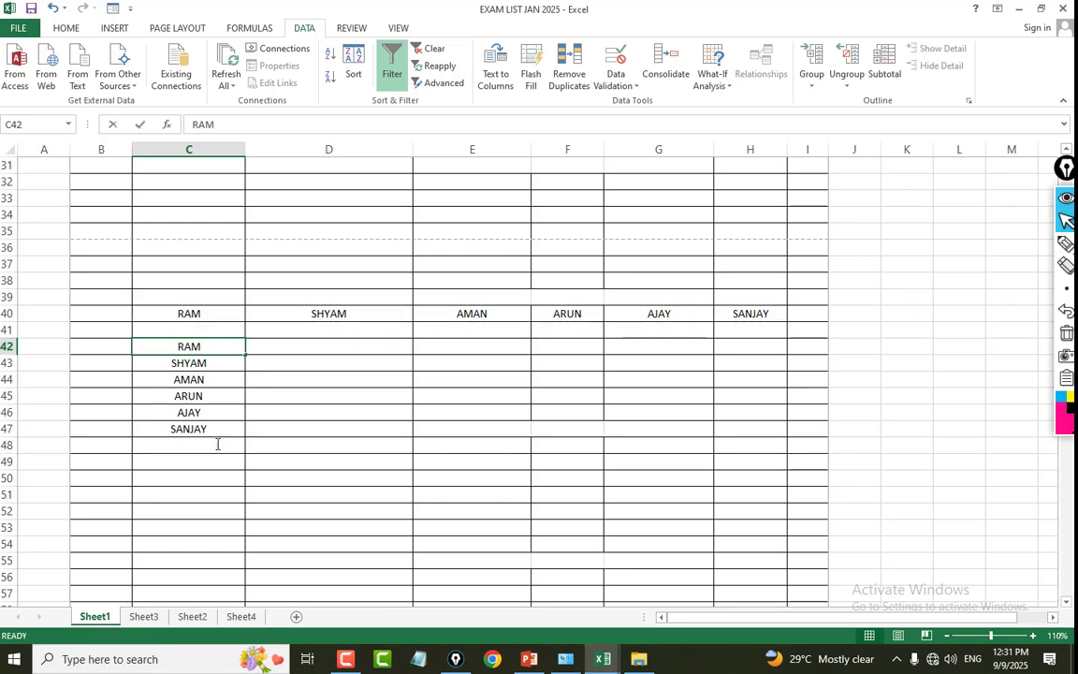
# Compare the transposed name list in C42:C47 with the original row in C40:H40.
pyautogui.press('F2')
pyautogui.click(302, 415)
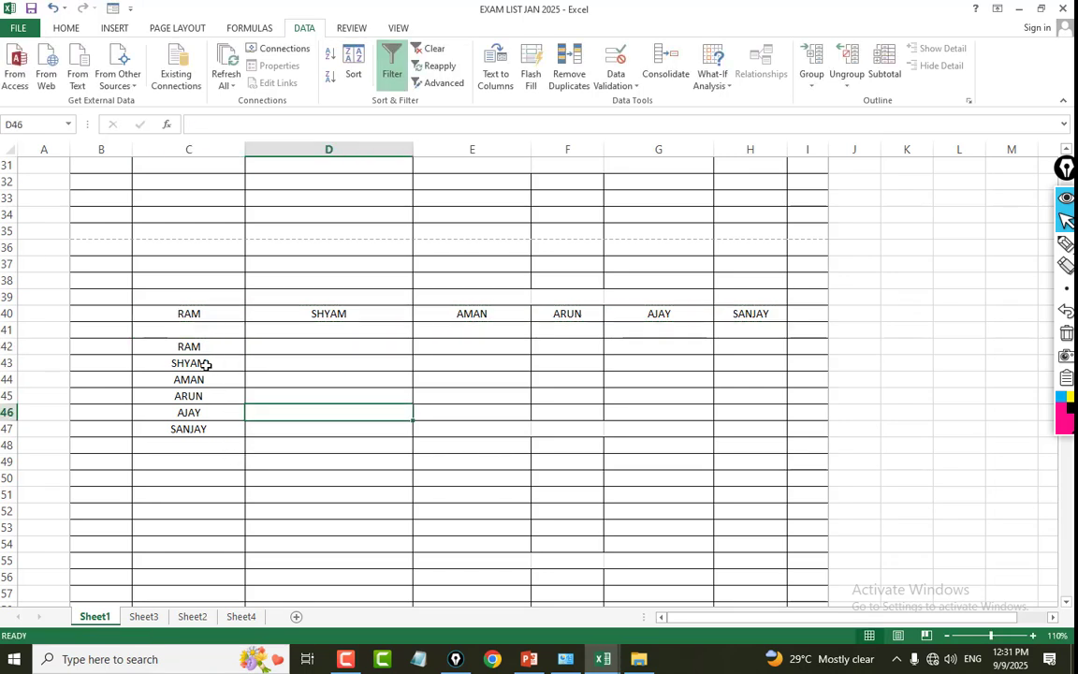
pyautogui.moveTo(215, 347); pyautogui.dragTo(211, 480)
pyautogui.click(419, 407)
pyautogui.click(206, 344)
pyautogui.moveTo(206, 343); pyautogui.dragTo(199, 431)
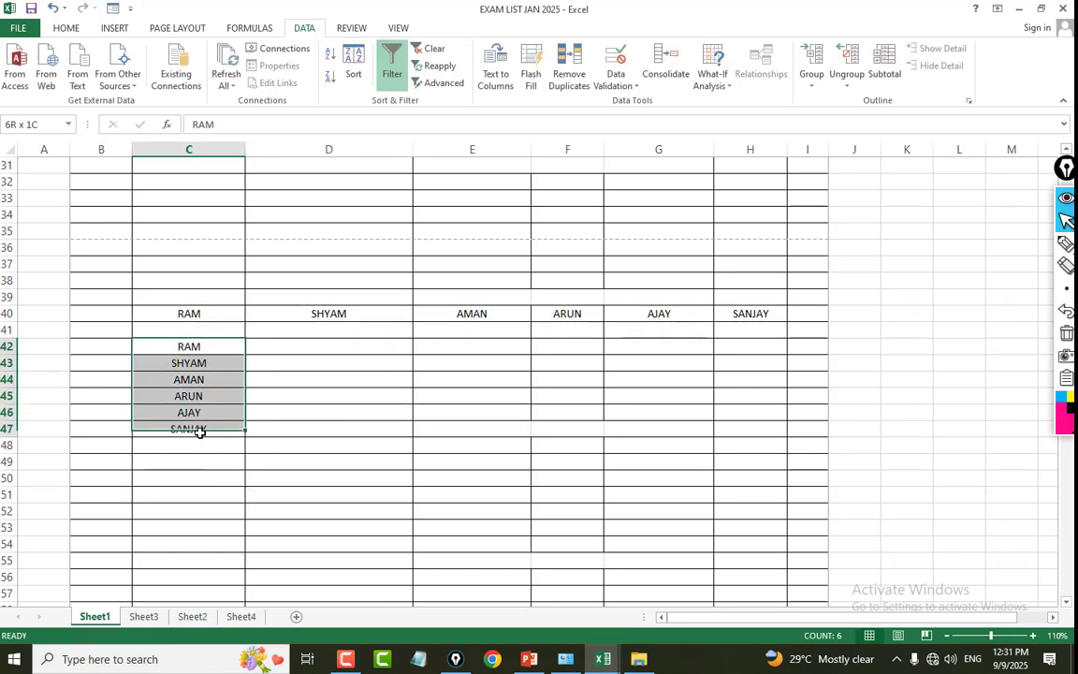
pyautogui.moveTo(178, 312); pyautogui.dragTo(655, 314)
pyautogui.click(222, 384)
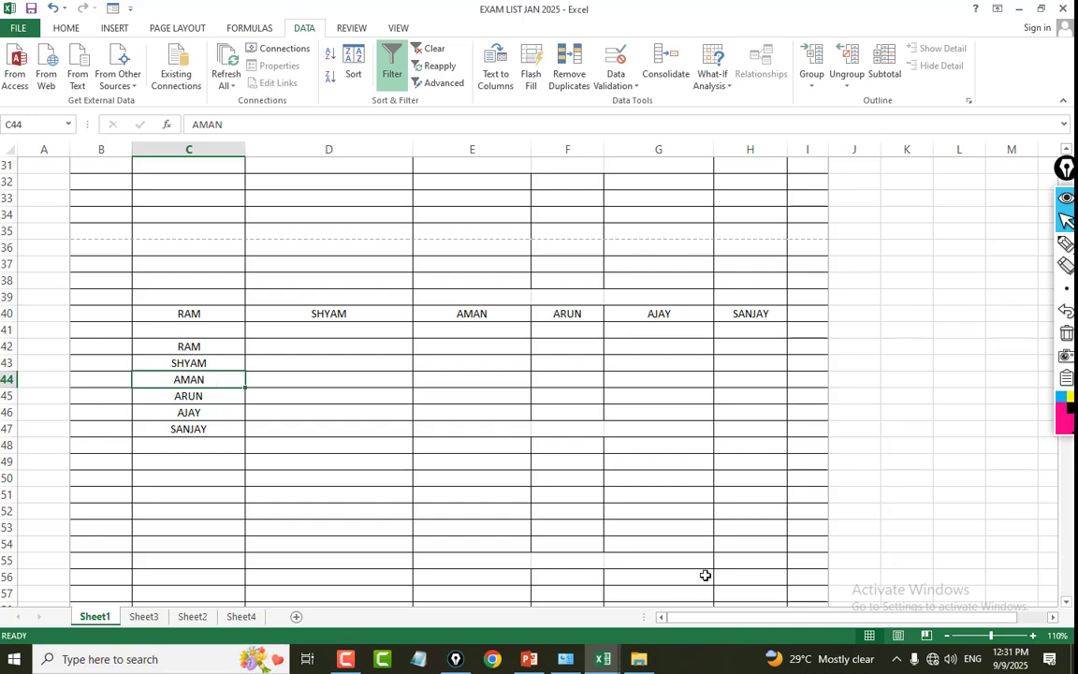
# Switch to the SUBTOTAL workbook and set the PARTICULAR column's filter to show all items.
pyautogui.click(602, 658)
pyautogui.click(467, 539)
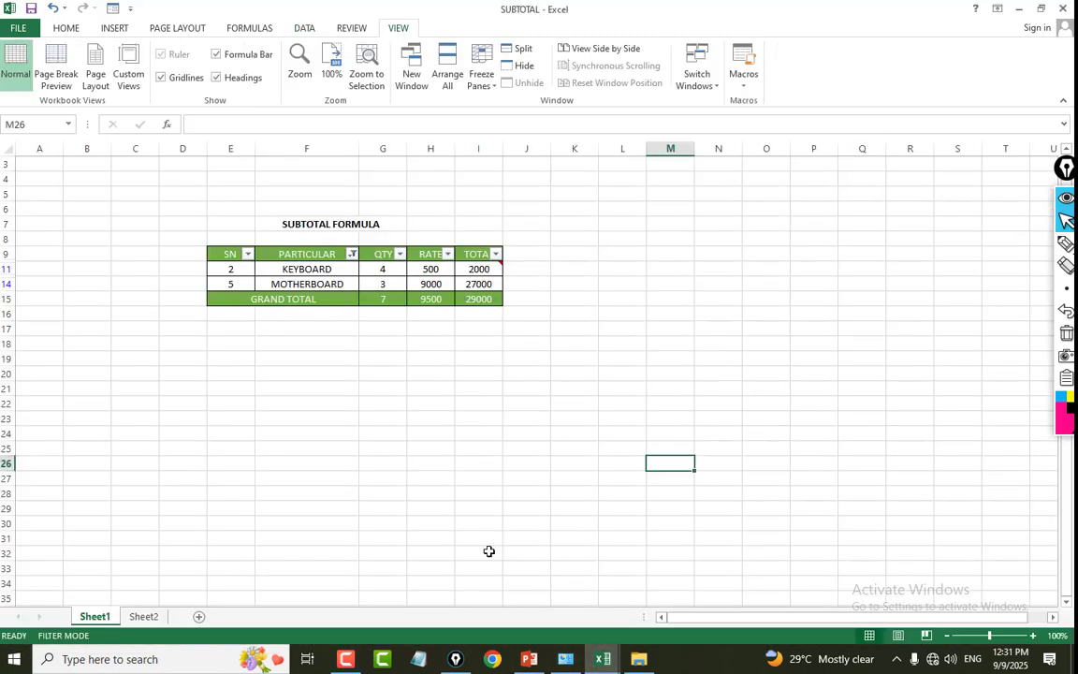
pyautogui.click(323, 253)
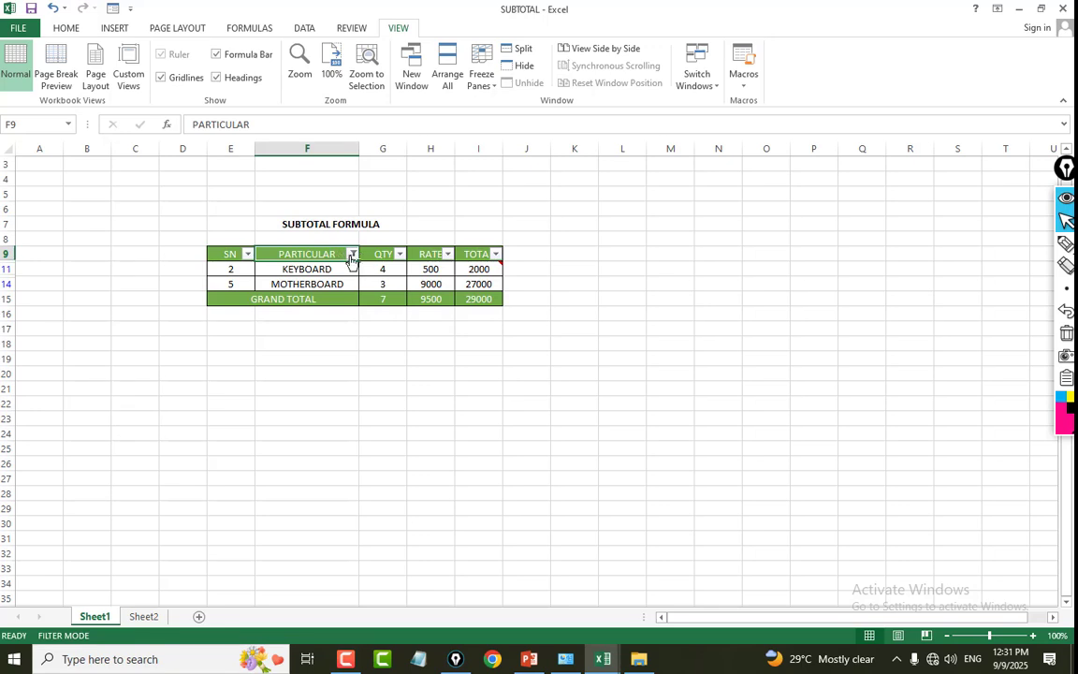
pyautogui.click(352, 254)
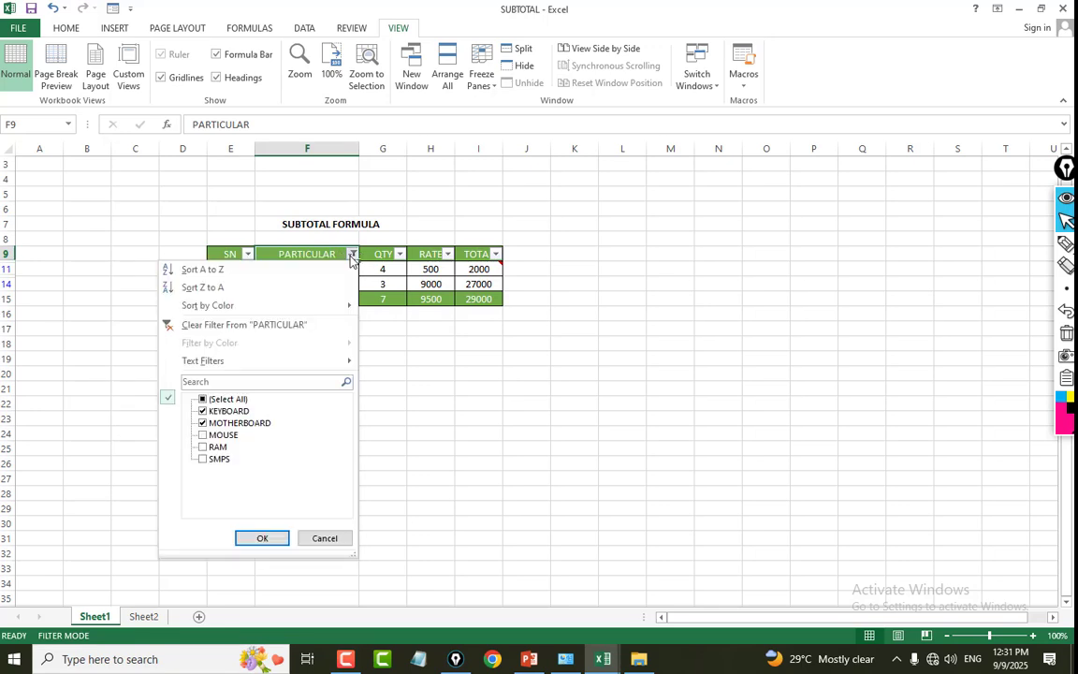
pyautogui.click(258, 536)
pyautogui.click(382, 402)
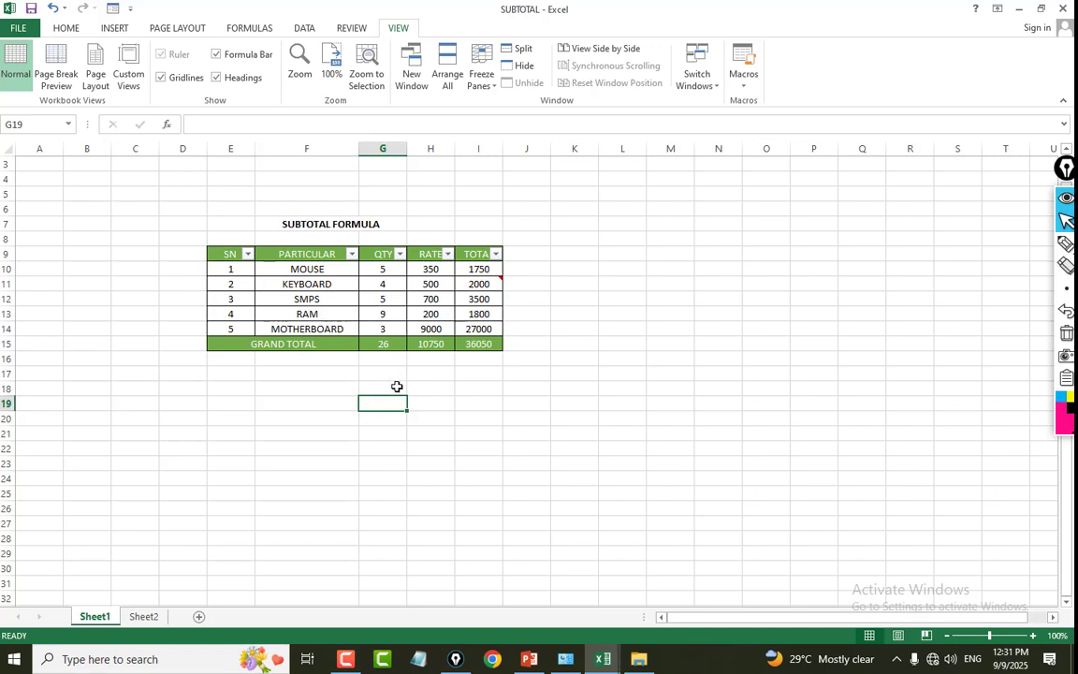
pyautogui.click(397, 387)
# Replace the GRAND TOTAL formulas in G15:I15 with AutoSum totals and check the formula in G15.
pyautogui.click(380, 346)
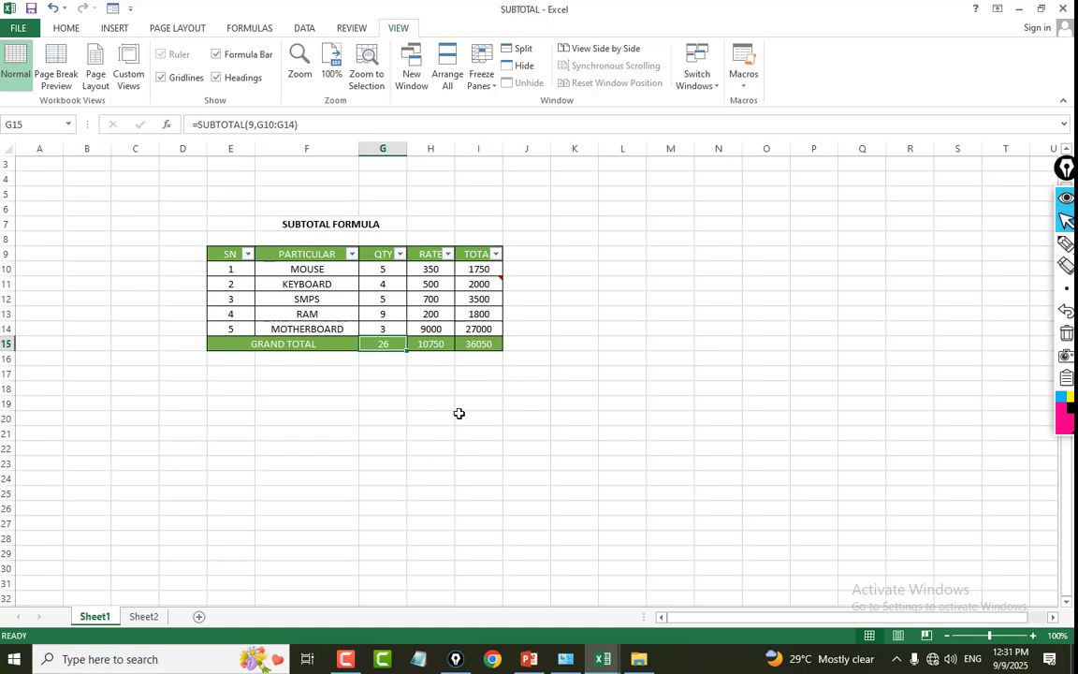
pyautogui.keyDown('shift'); pyautogui.click(586, 363); pyautogui.keyUp('shift')
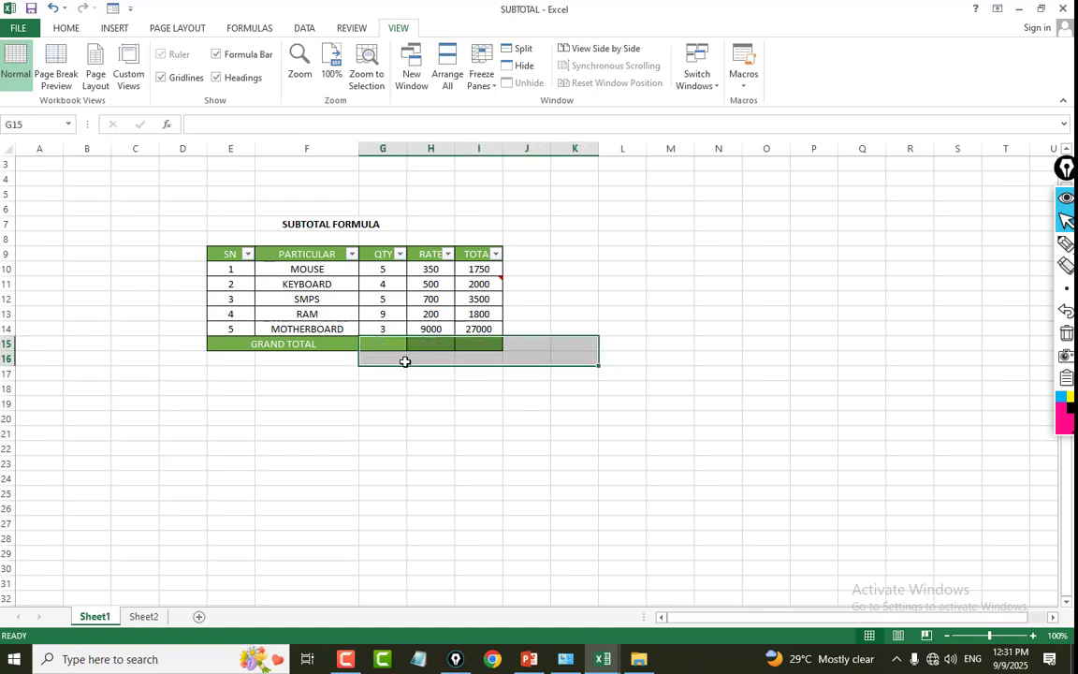
pyautogui.moveTo(382, 347); pyautogui.dragTo(469, 338)
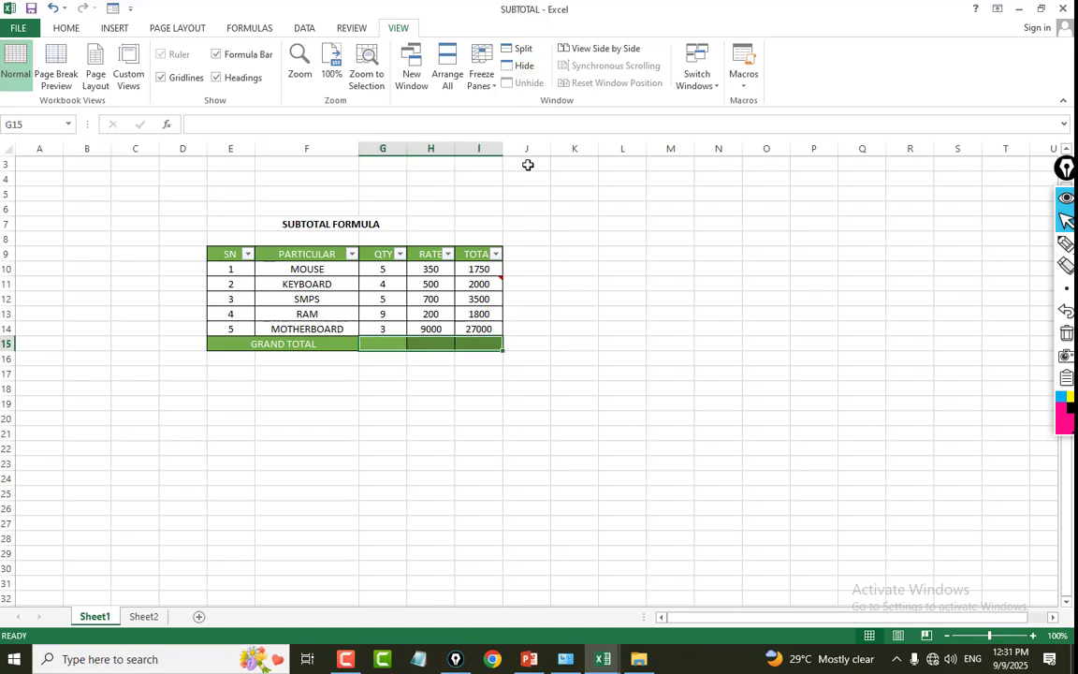
pyautogui.hotkey('alt', '=')
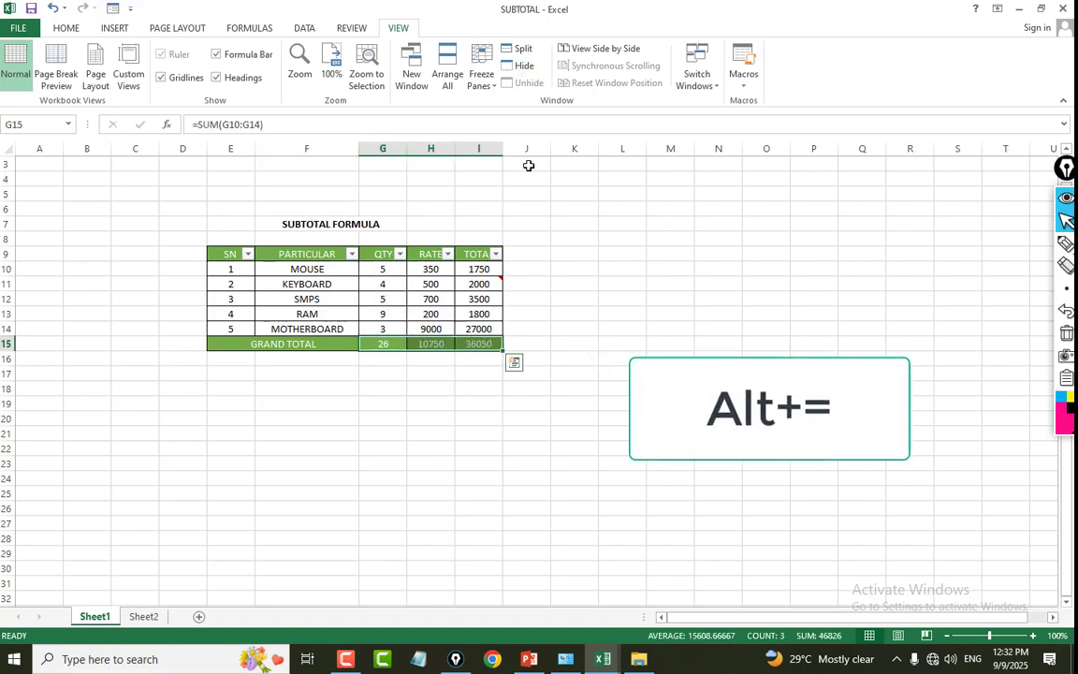
pyautogui.click(383, 344)
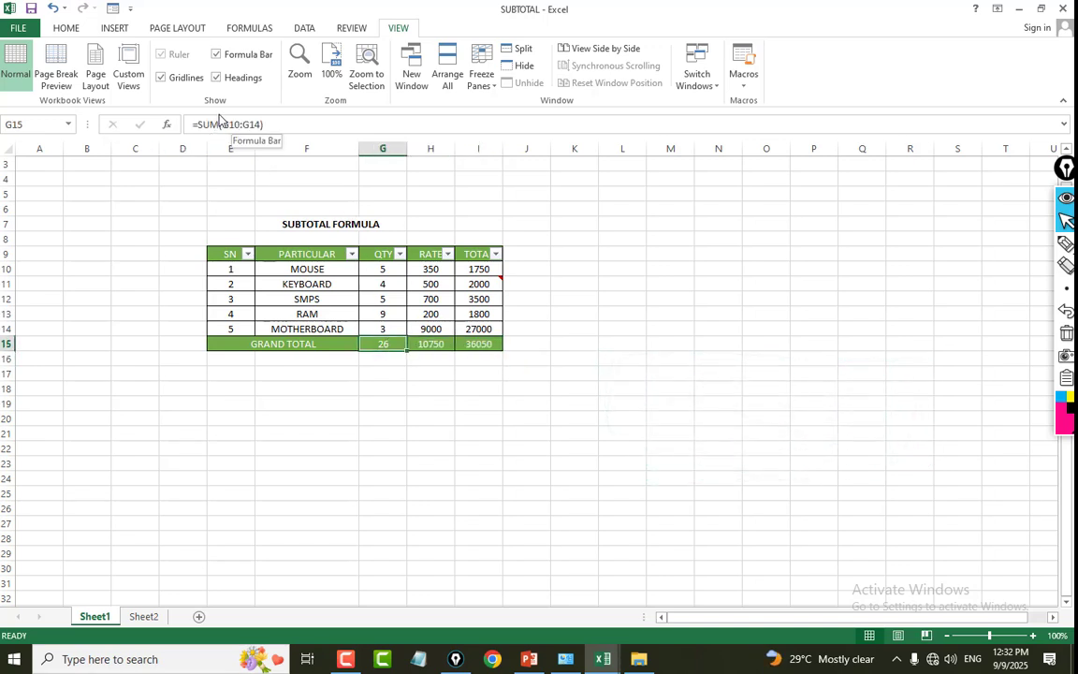
pyautogui.click(440, 414)
pyautogui.click(393, 344)
pyautogui.click(434, 373)
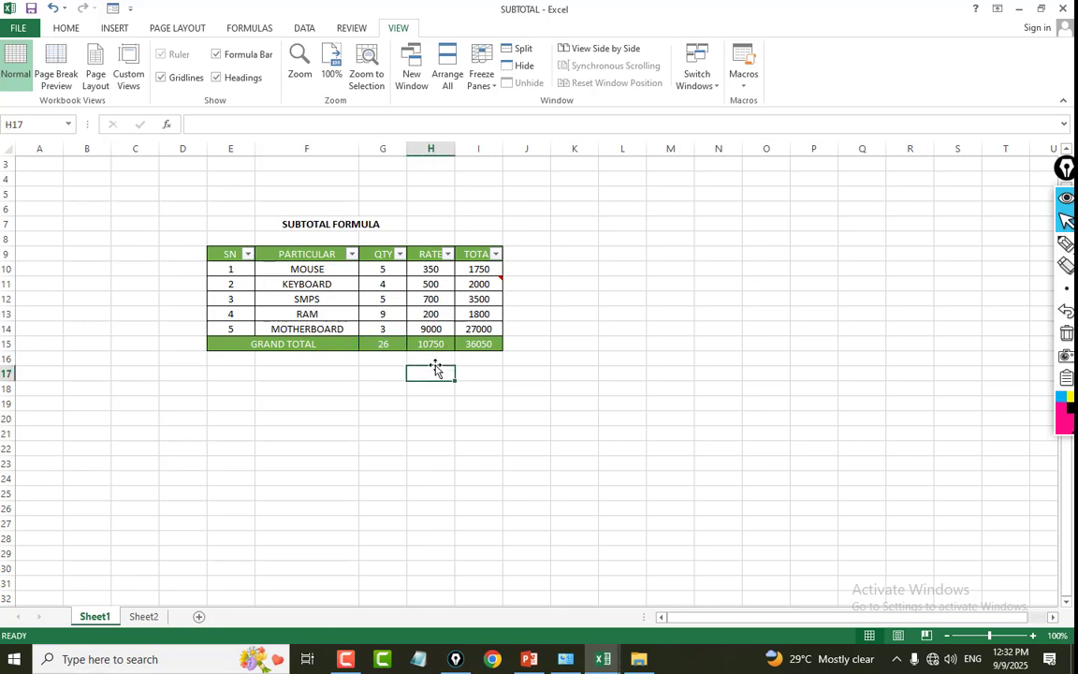
# Filter the PARTICULAR column to KEYBOARD and MOTHERBOARD only and examine the remaining rows.
pyautogui.click(312, 253)
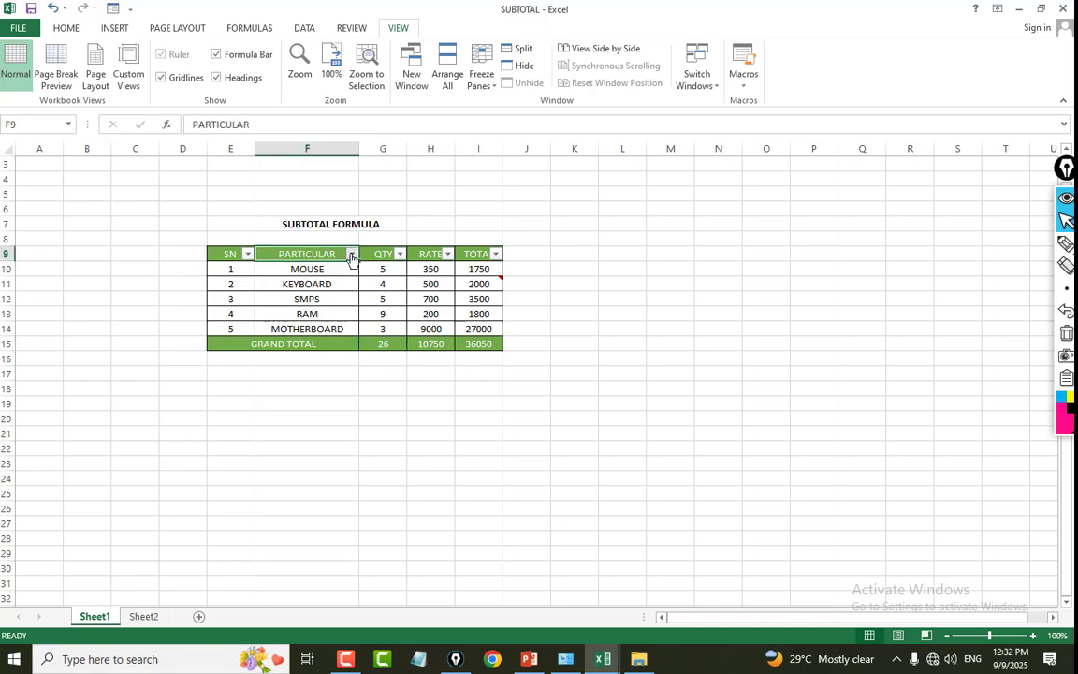
pyautogui.click(351, 253)
pyautogui.click(240, 400)
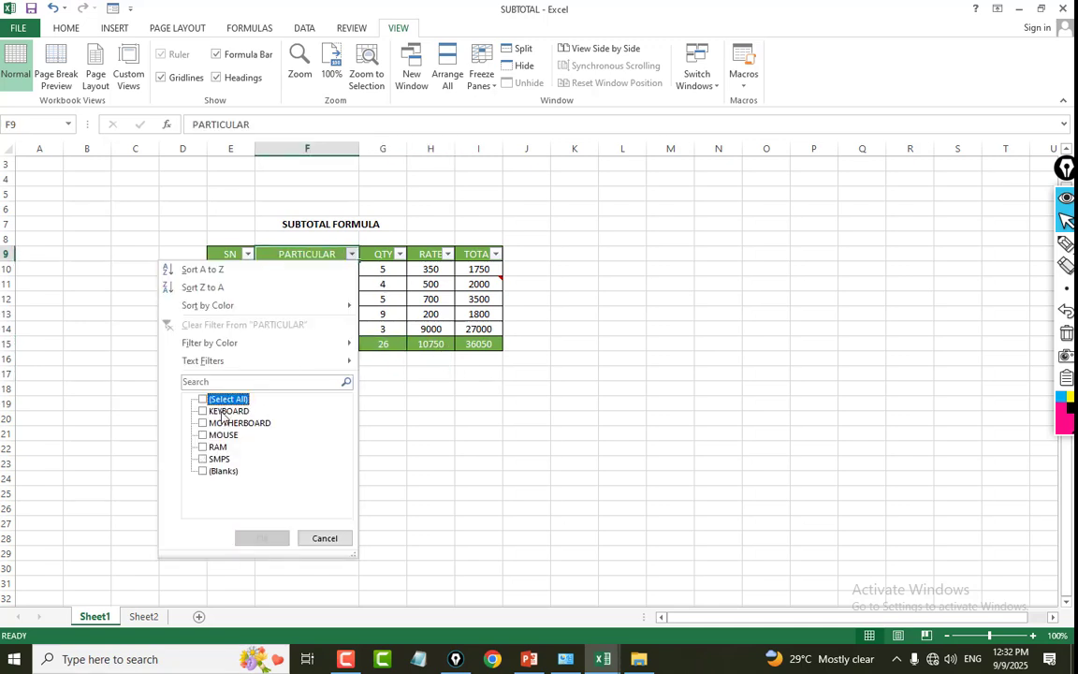
pyautogui.click(225, 412)
pyautogui.click(237, 423)
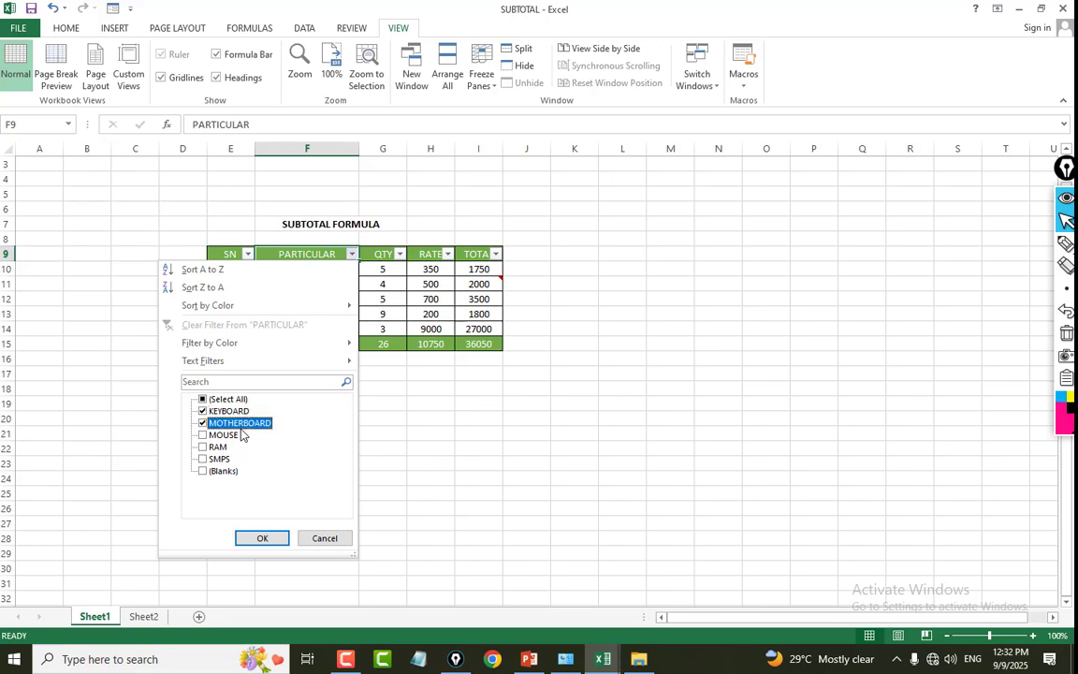
pyautogui.click(252, 541)
pyautogui.click(388, 464)
pyautogui.click(329, 270)
pyautogui.moveTo(329, 269); pyautogui.dragTo(453, 284)
pyautogui.click(344, 299)
pyautogui.moveTo(366, 312)
pyautogui.mouseDown()
pyautogui.moveTo(430, 298)
pyautogui.moveTo(356, 305)
pyautogui.mouseUp()
# Select all items again in the PARTICULAR filter to restore the full table with its GRAND TOTAL row.
pyautogui.click(352, 255)
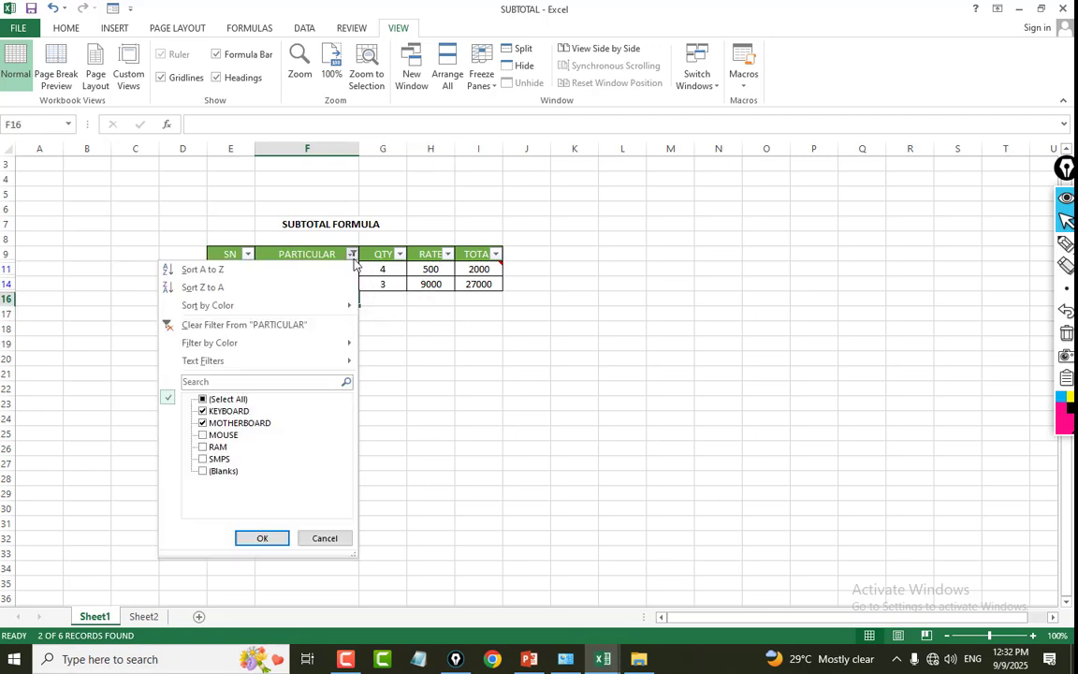
pyautogui.click(206, 398)
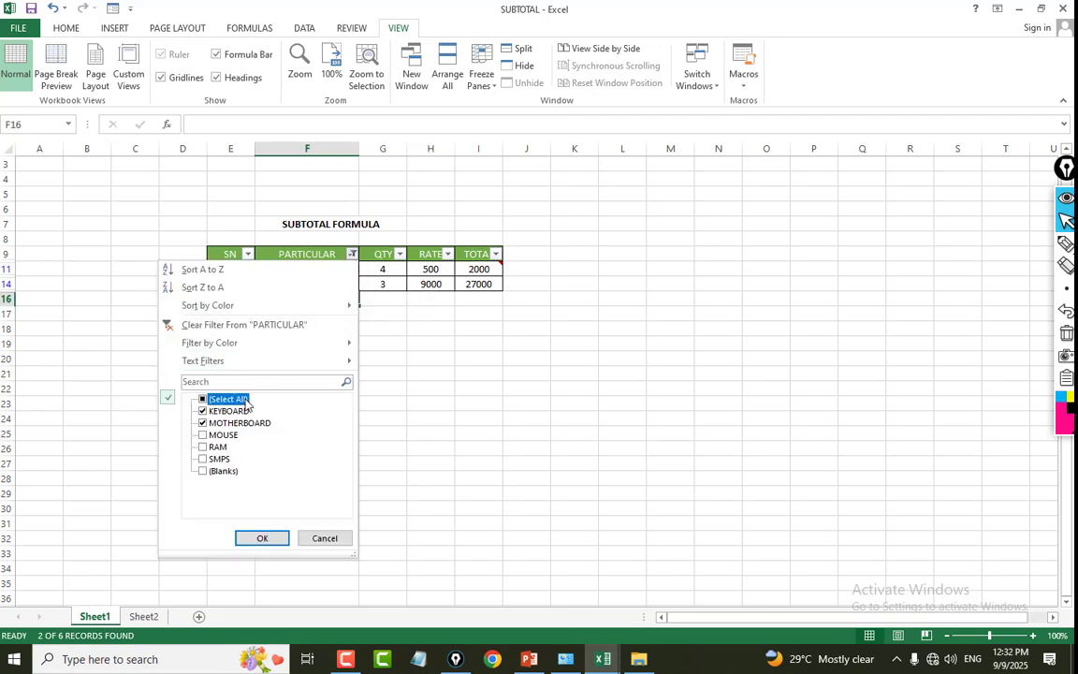
pyautogui.click(259, 535)
pyautogui.click(354, 343)
pyautogui.click(374, 344)
pyautogui.click(447, 406)
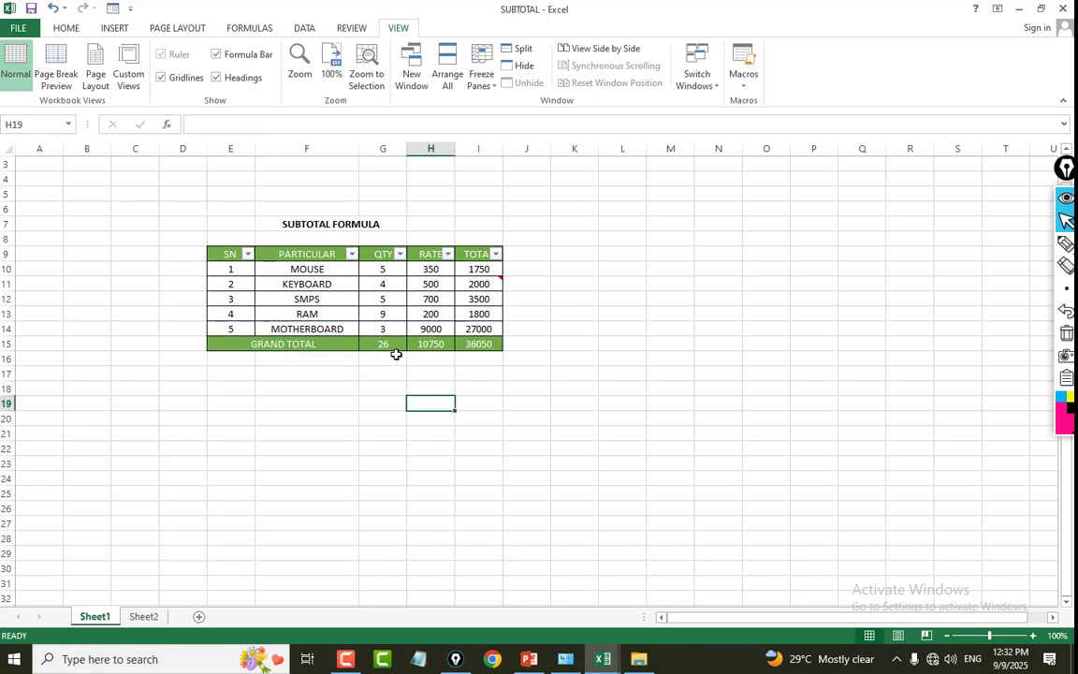
# Clear the GRAND TOTAL row's formulas in G15:K15.
pyautogui.moveTo(397, 348); pyautogui.dragTo(569, 345)
pyautogui.press('Delete')
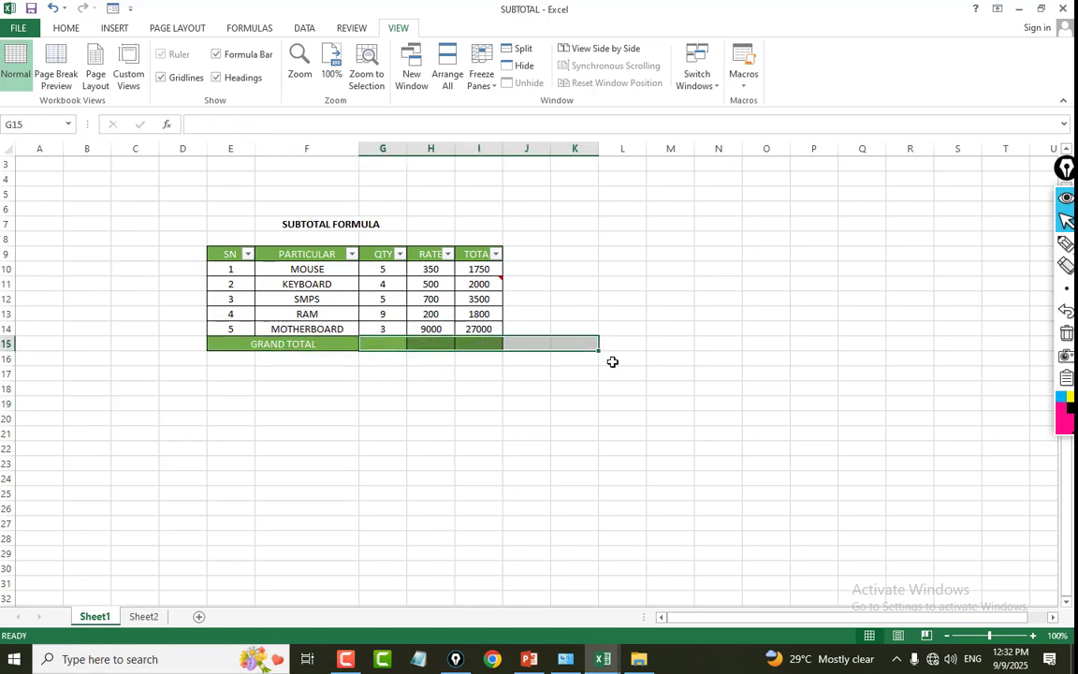
pyautogui.click(610, 374)
# Enter =SUBTOTAL(9,G10:G14) in G15 to total the QTY column in the GRAND TOTAL row.
pyautogui.click(383, 346)
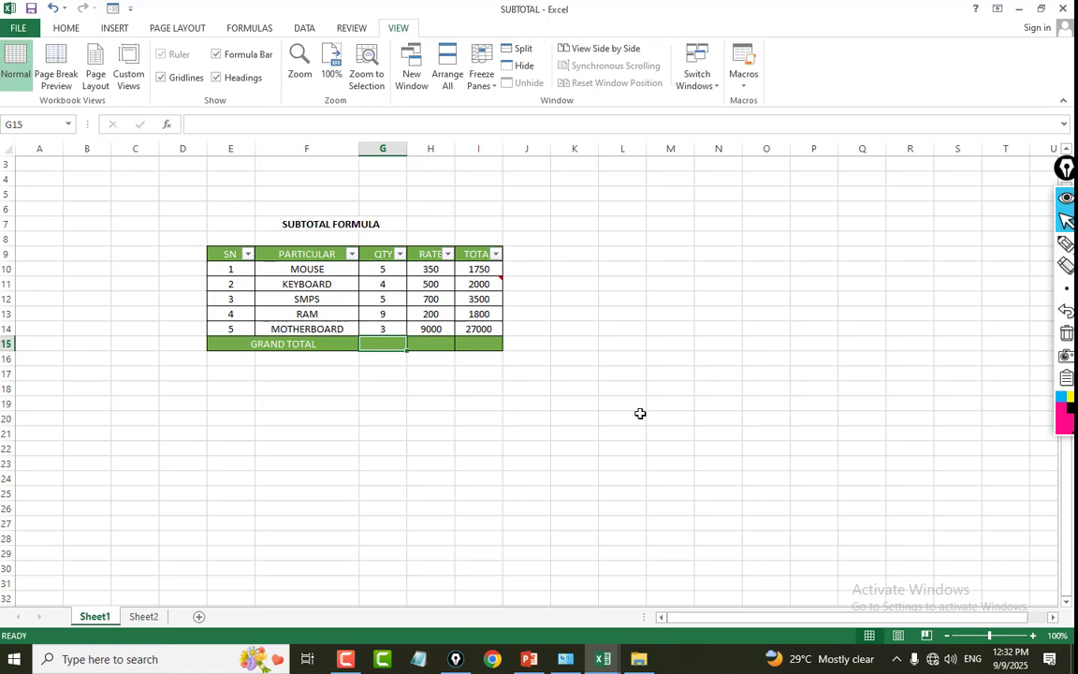
pyautogui.write('=SU')
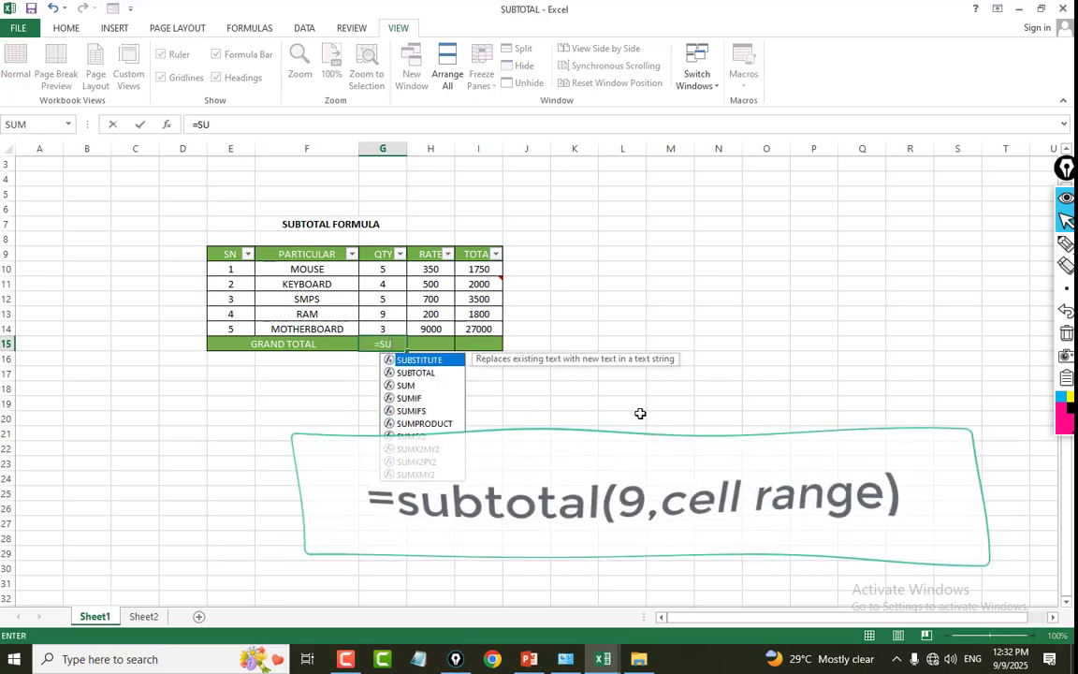
pyautogui.write('BTOTAL(')
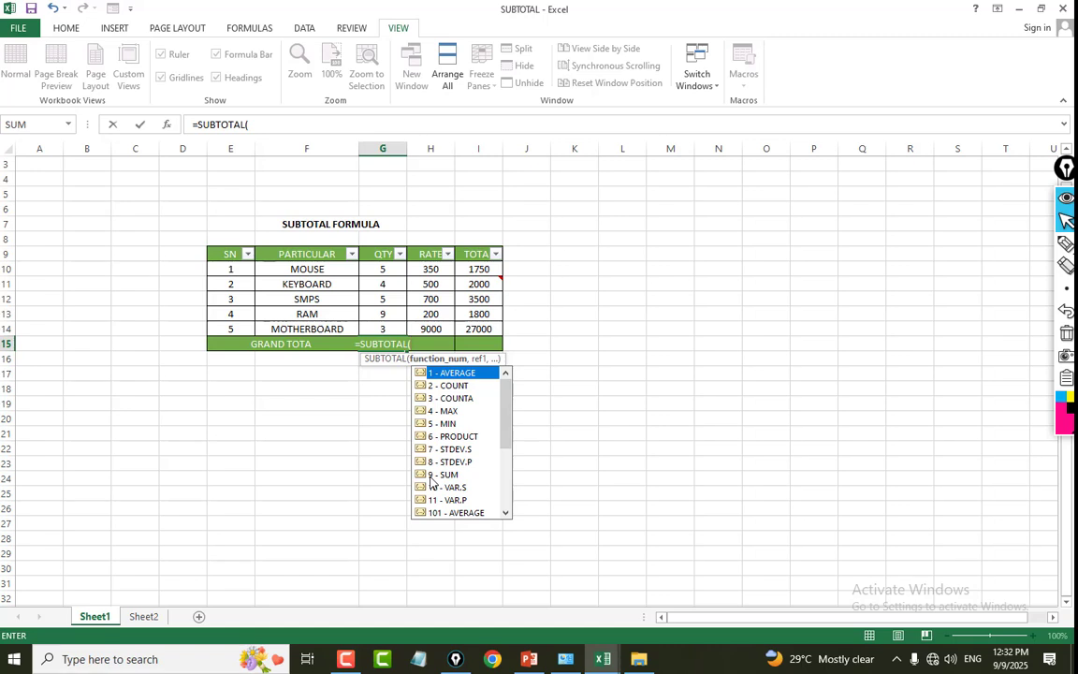
pyautogui.write('9')
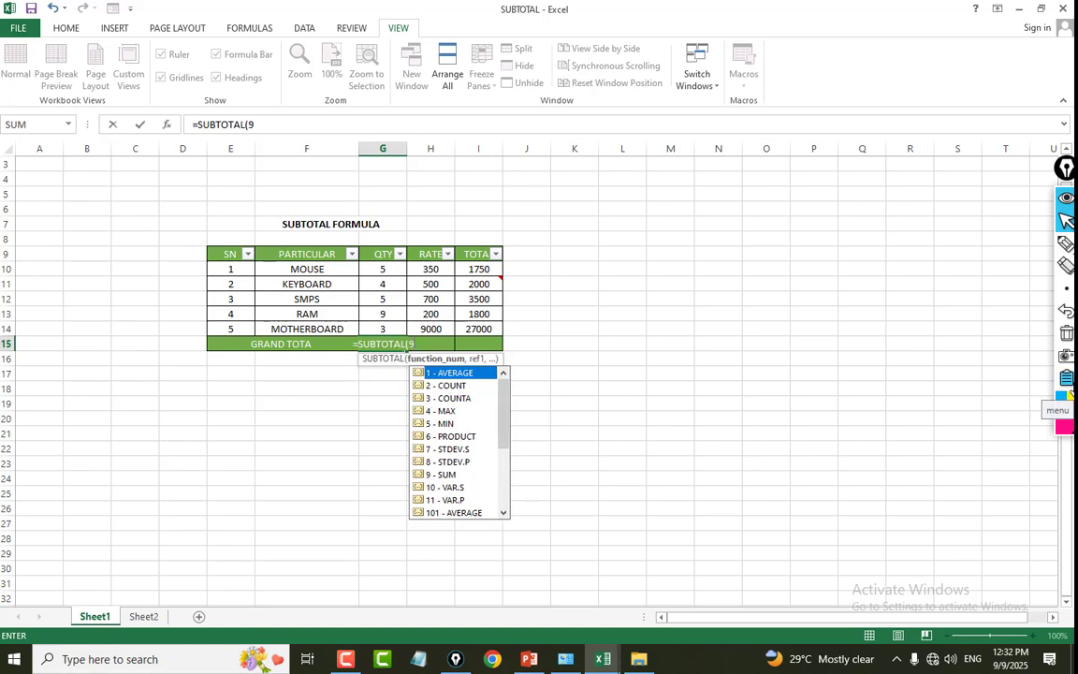
pyautogui.write(',')
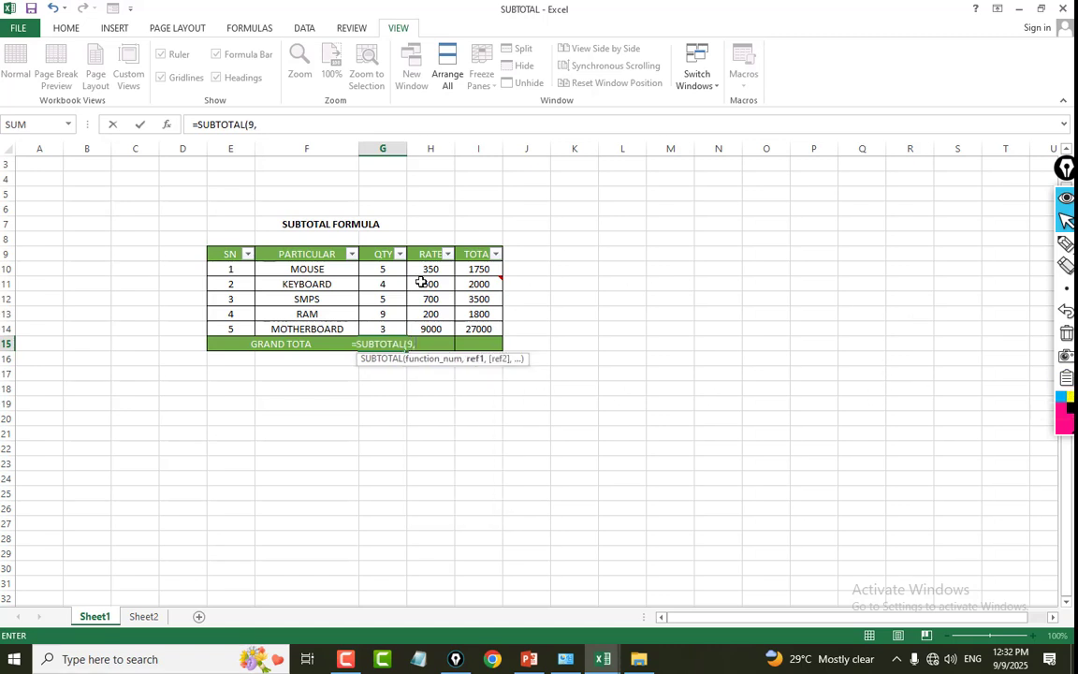
pyautogui.moveTo(395, 270); pyautogui.dragTo(394, 325)
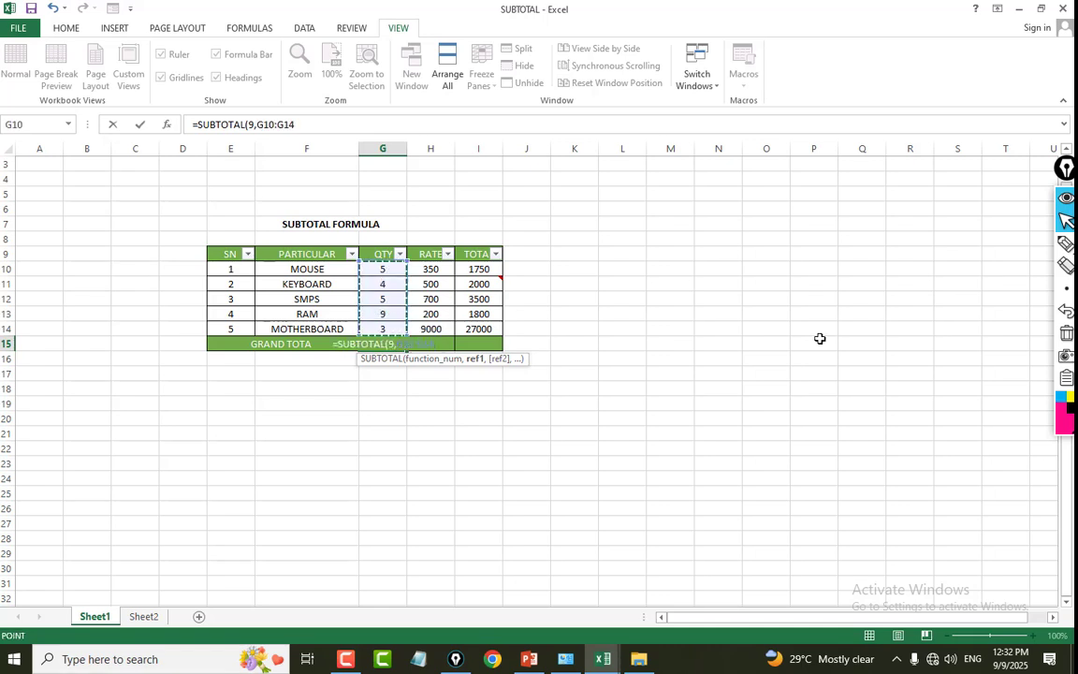
pyautogui.press('Return')
# Copy the SUBTOTAL formula from G15 across to H15:I15 and check the formula in G15.
pyautogui.click(386, 342)
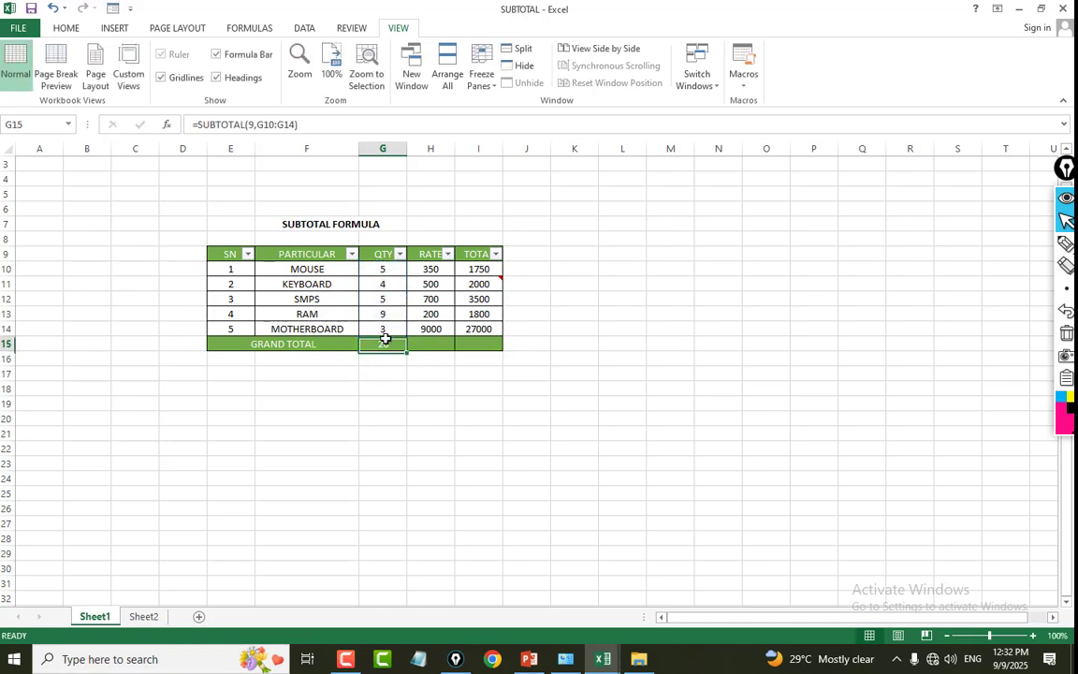
pyautogui.moveTo(406, 351); pyautogui.dragTo(505, 349)
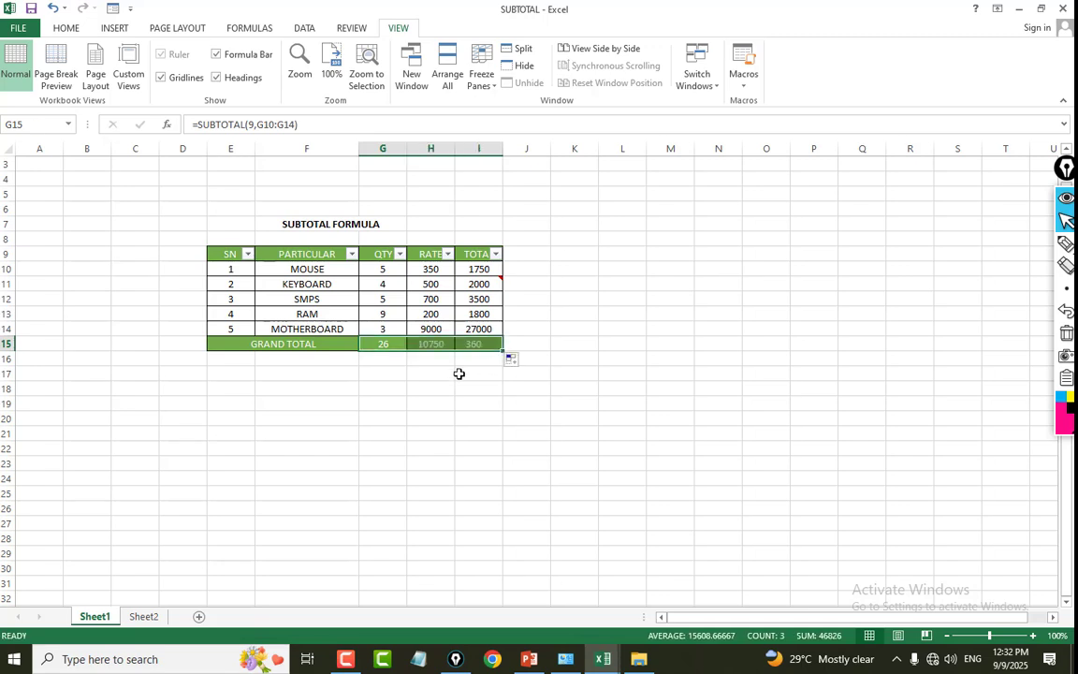
pyautogui.click(558, 346)
pyautogui.click(383, 343)
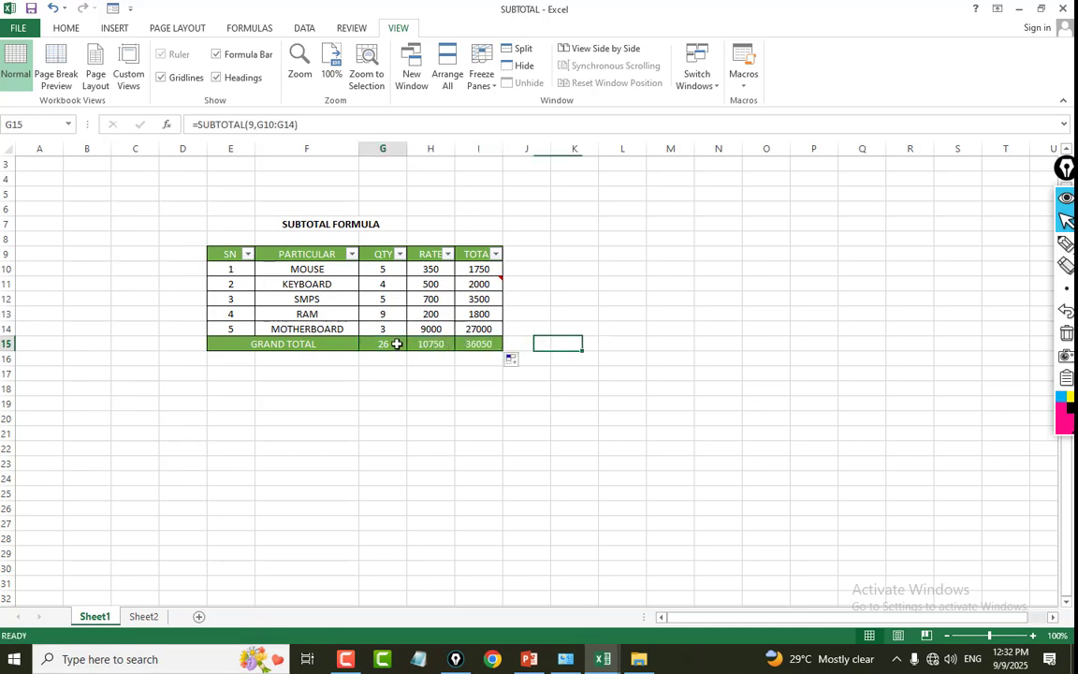
# Filter the PARTICULAR column to MOUSE and RAM only and check the GRAND TOTAL row's QTY subtotal.
pyautogui.click(329, 254)
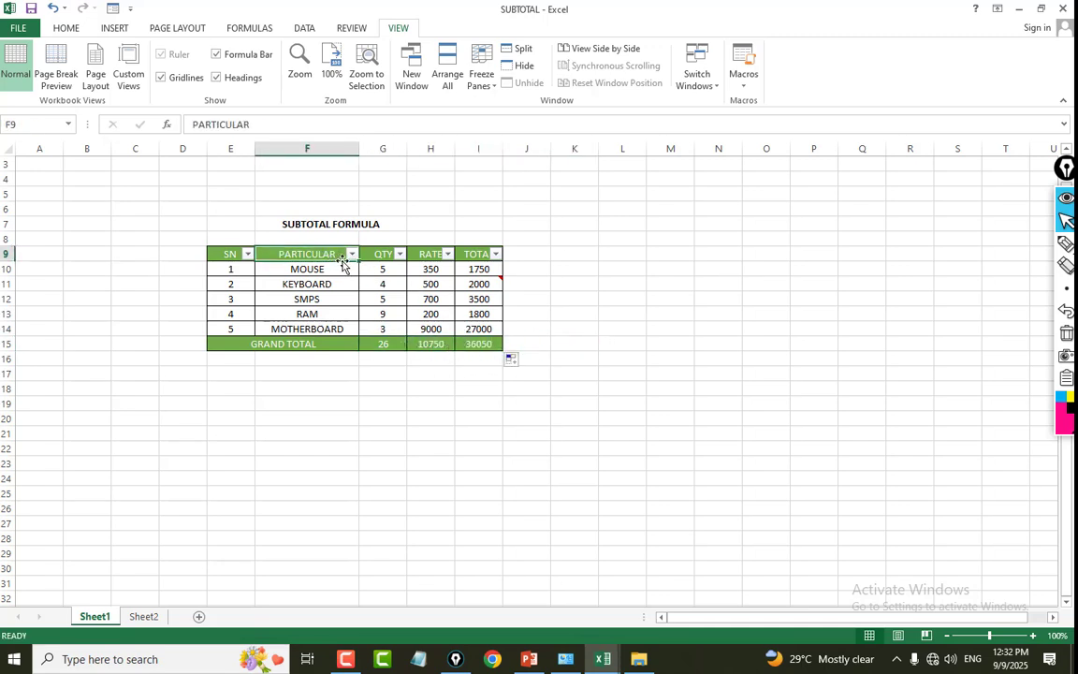
pyautogui.click(351, 254)
pyautogui.click(230, 400)
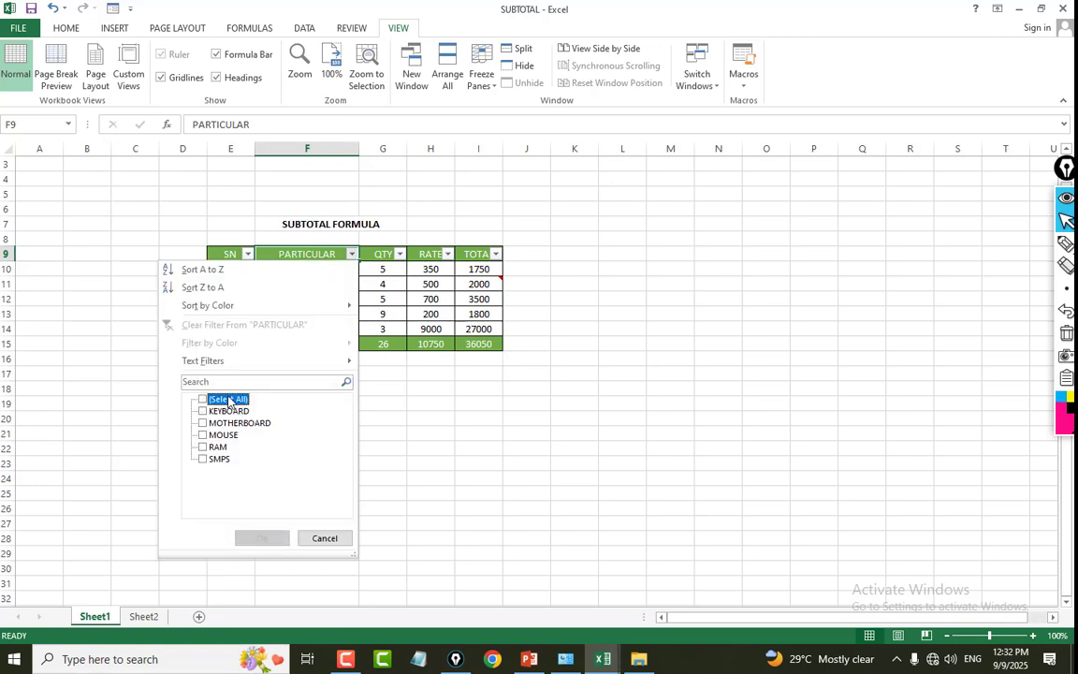
pyautogui.click(223, 435)
pyautogui.click(217, 447)
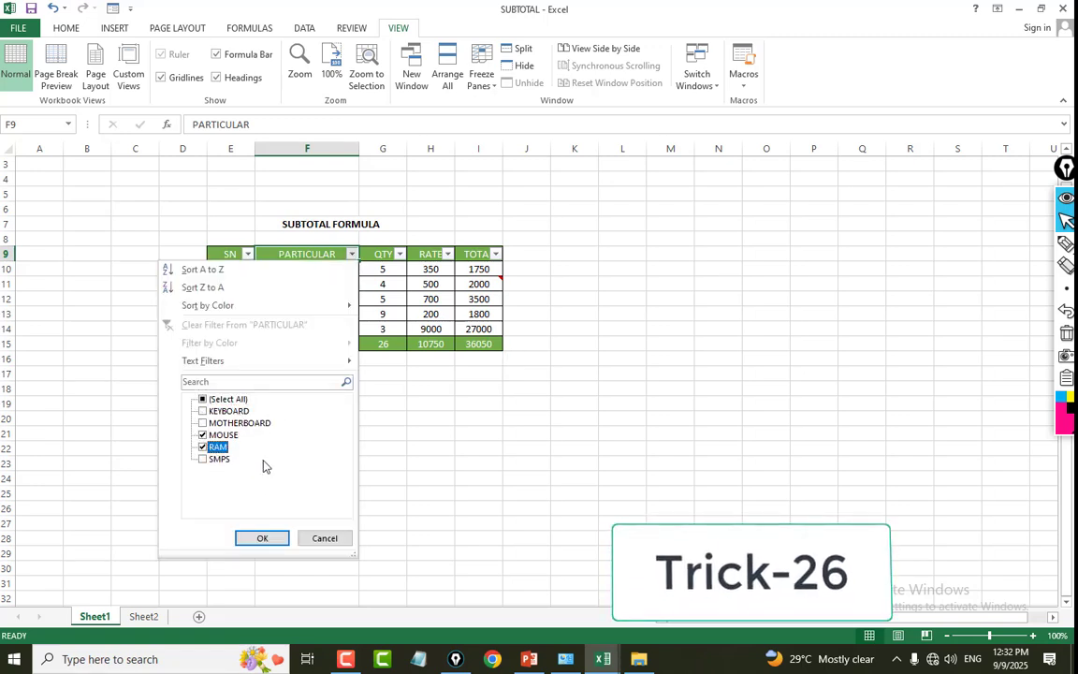
pyautogui.click(278, 540)
pyautogui.click(478, 386)
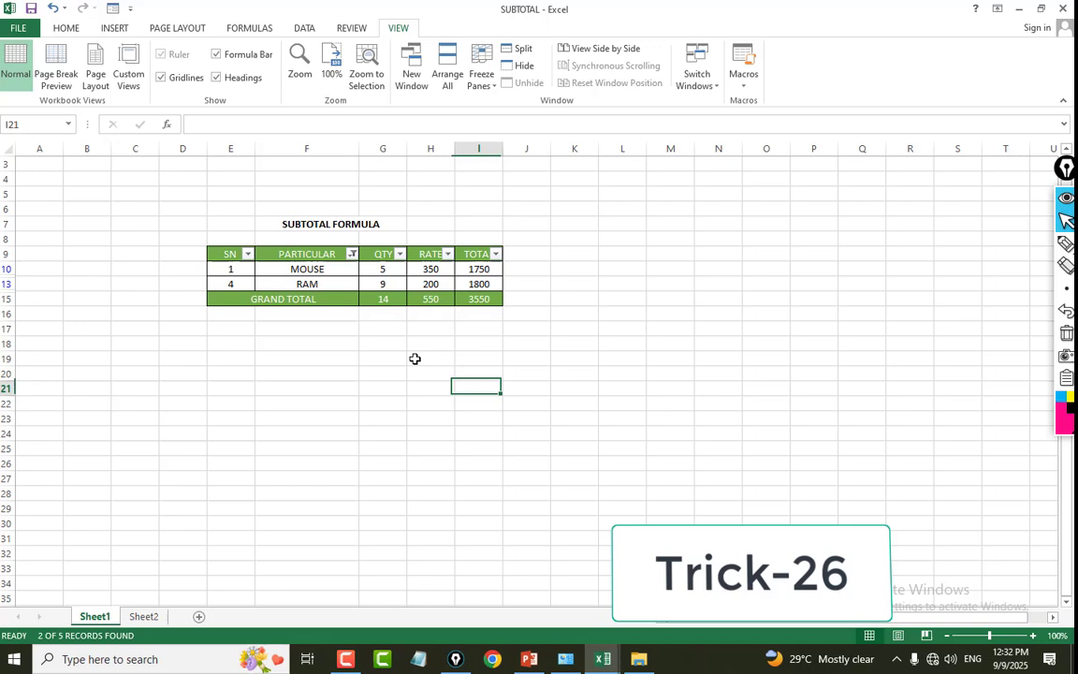
pyautogui.click(320, 281)
pyautogui.click(378, 299)
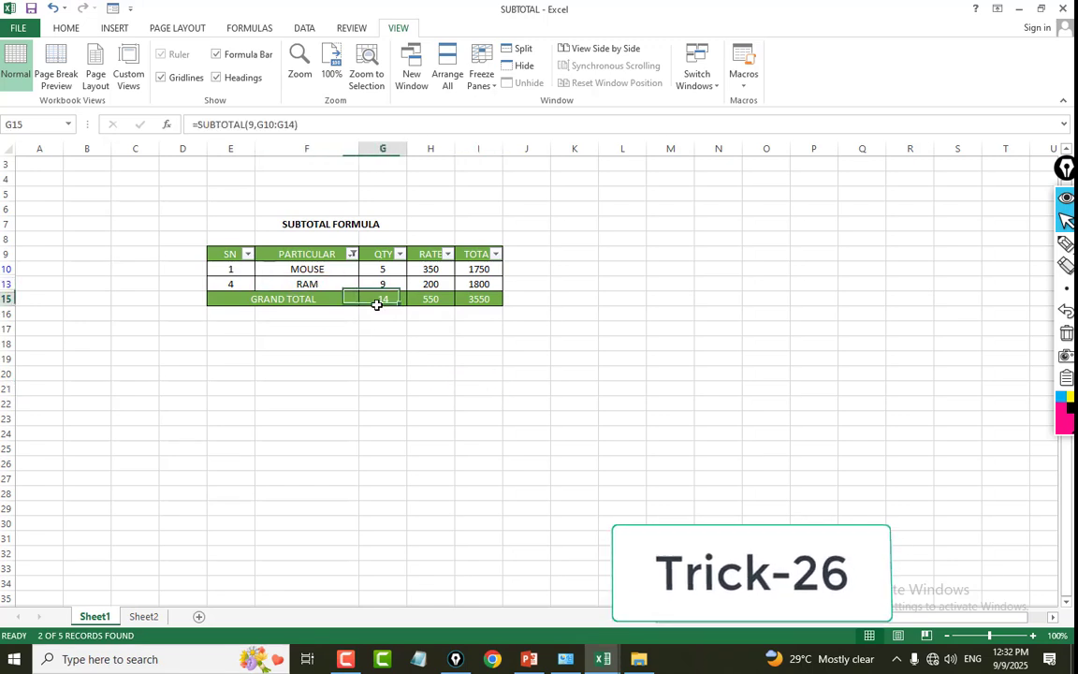
# Add MOTHERBOARD to the PARTICULAR filter selection and check the GRAND TOTAL row again.
pyautogui.click(352, 254)
pyautogui.click(229, 423)
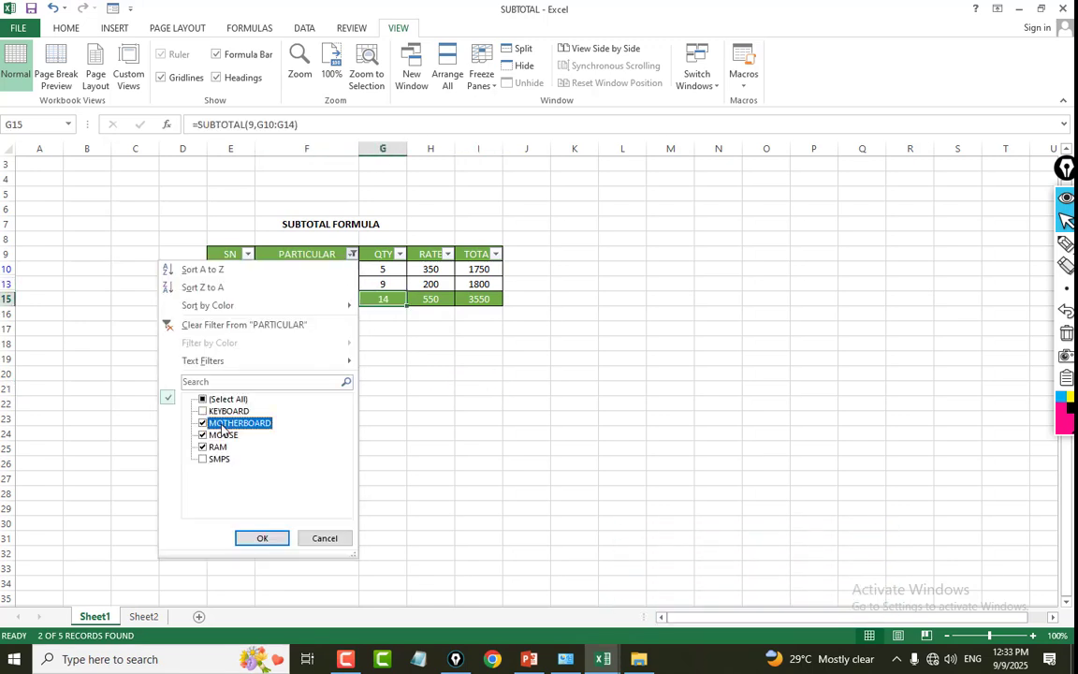
pyautogui.click(262, 538)
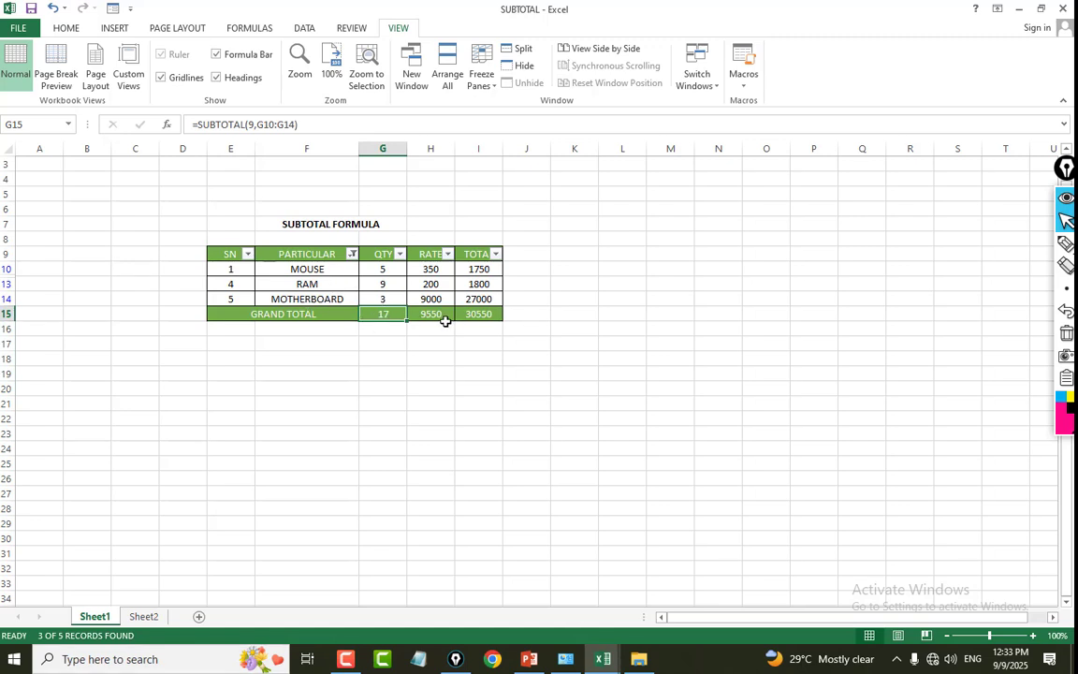
pyautogui.click(458, 403)
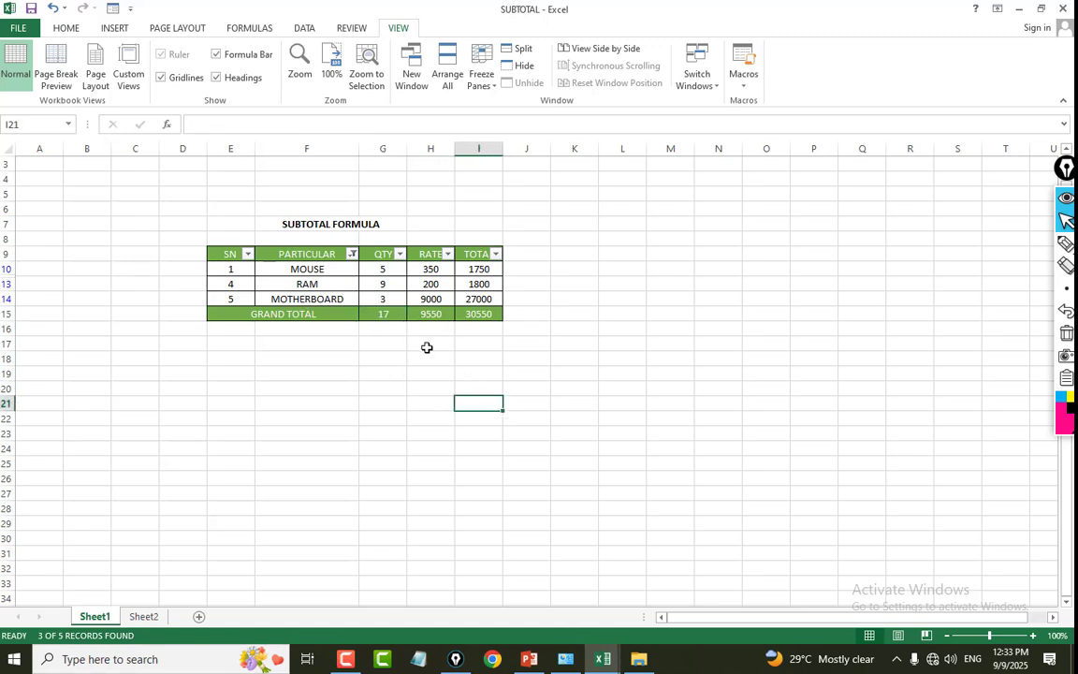
pyautogui.click(388, 314)
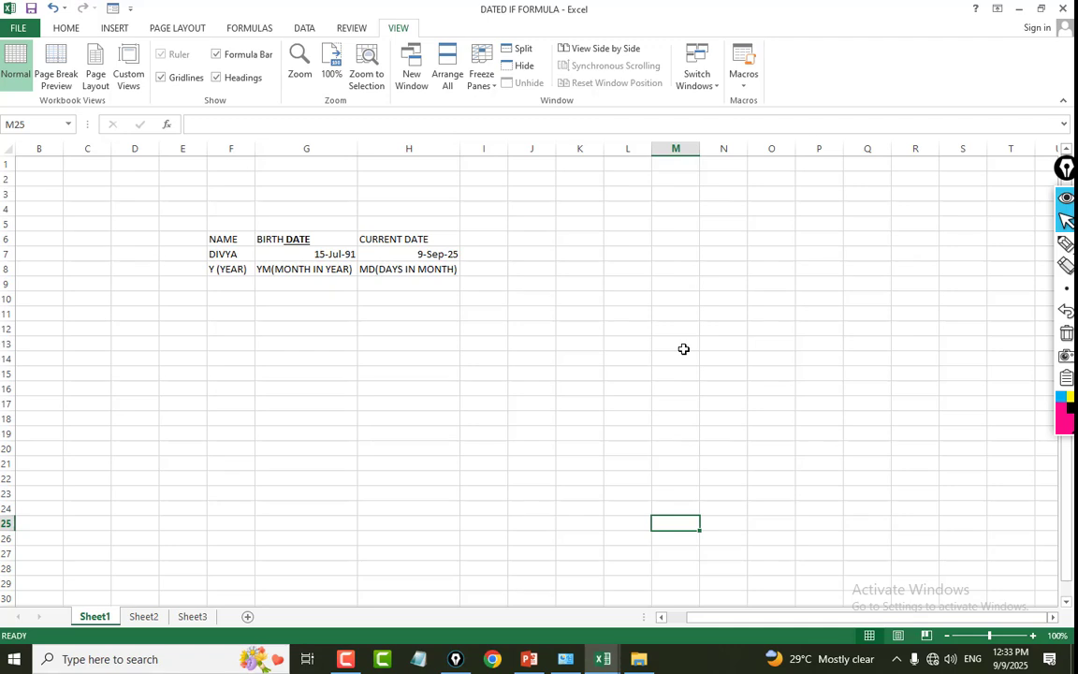
# Examine the name, birth date and current date entries and the Y, YM and MD labels in the DATED IF FORMULA workbook.
pyautogui.click(228, 239)
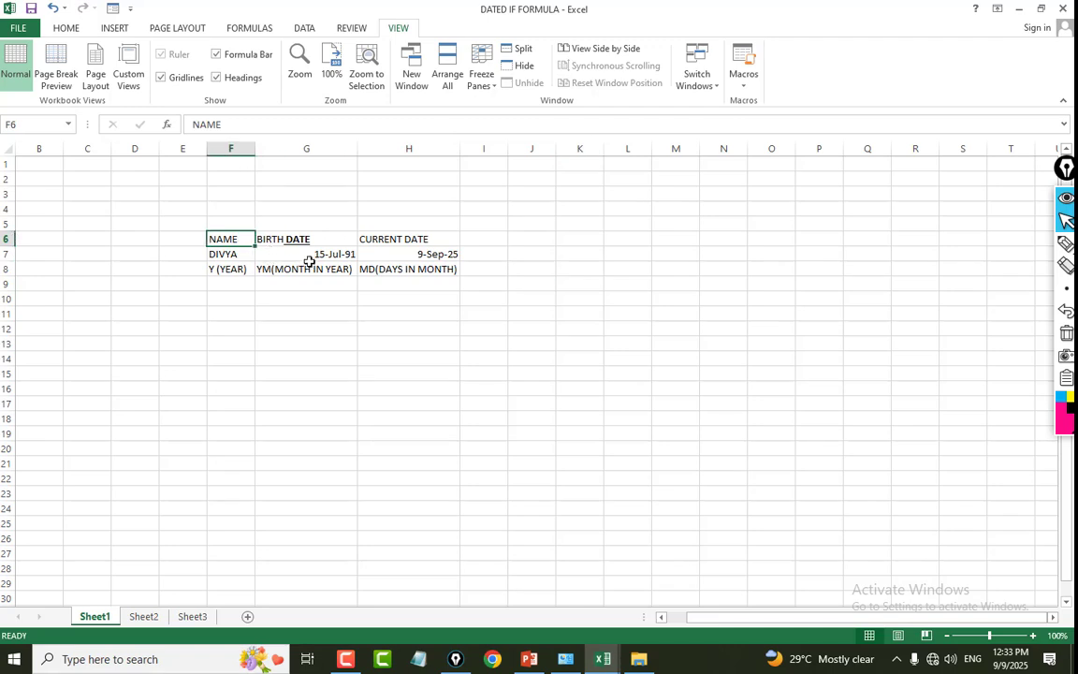
pyautogui.click(314, 249)
pyautogui.click(378, 251)
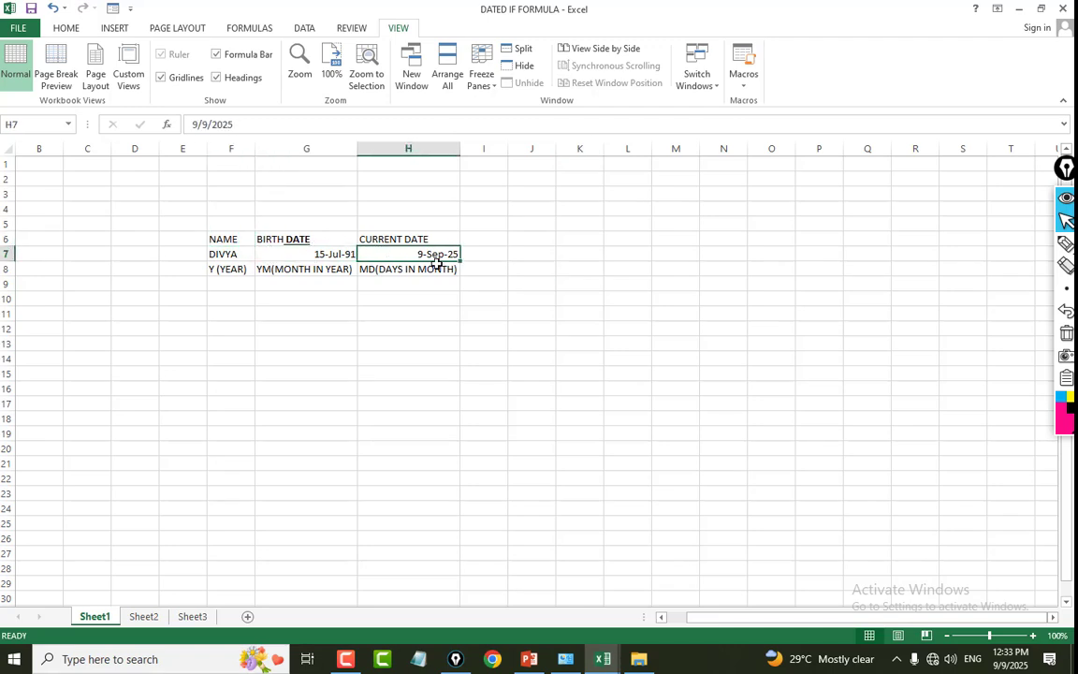
pyautogui.click(491, 278)
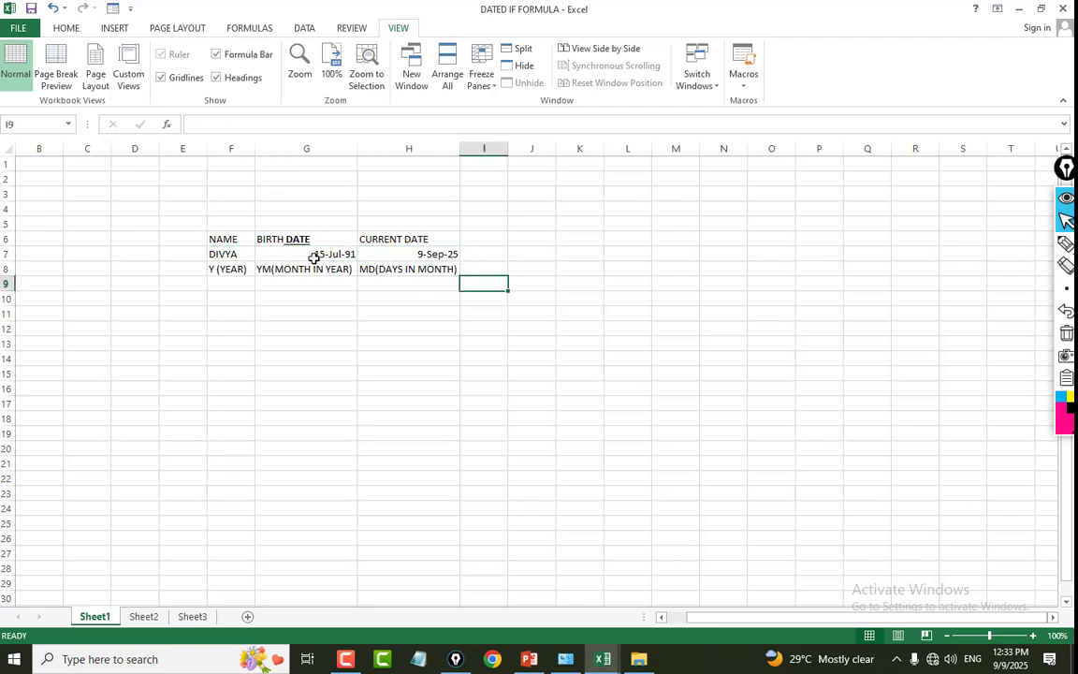
pyautogui.click(280, 253)
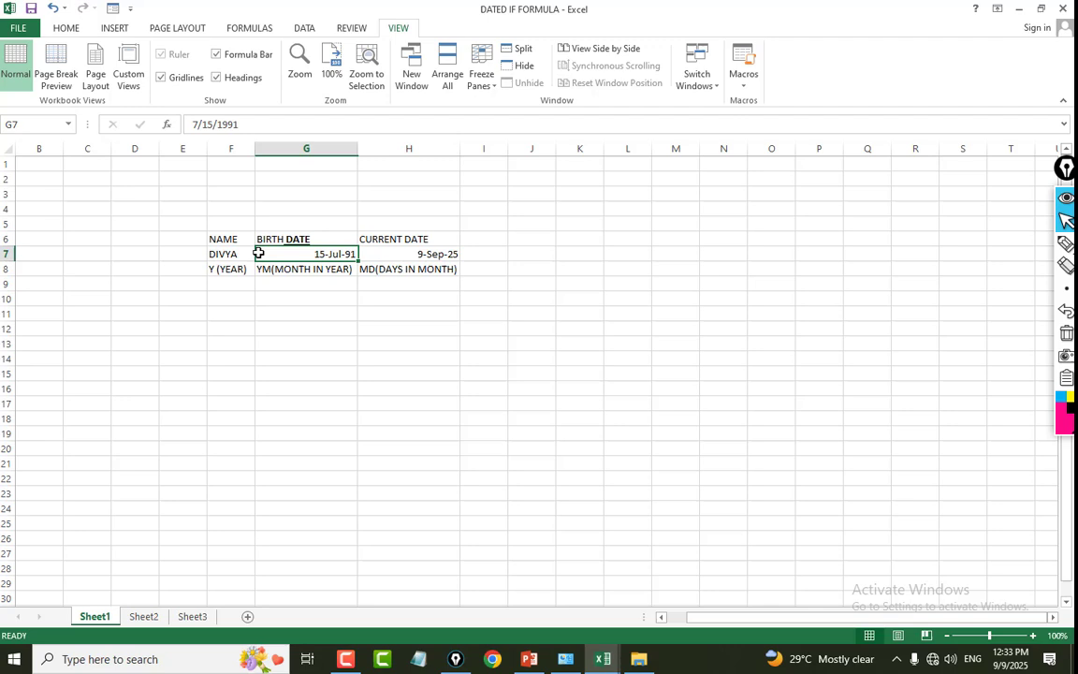
pyautogui.click(385, 267)
pyautogui.click(411, 251)
pyautogui.click(290, 281)
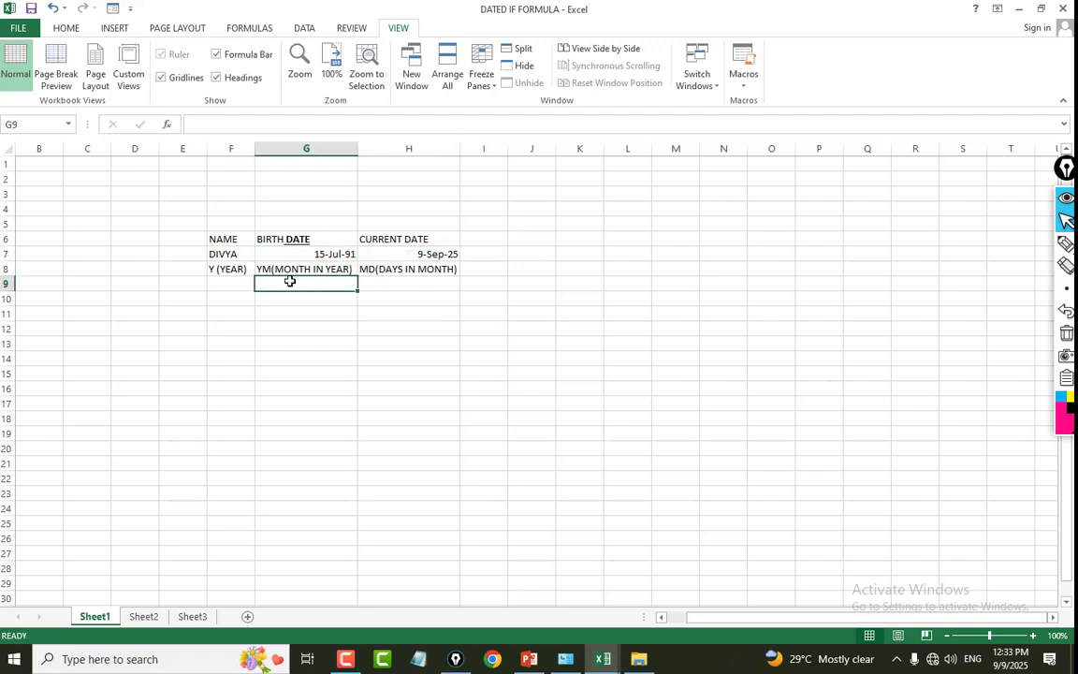
pyautogui.click(280, 250)
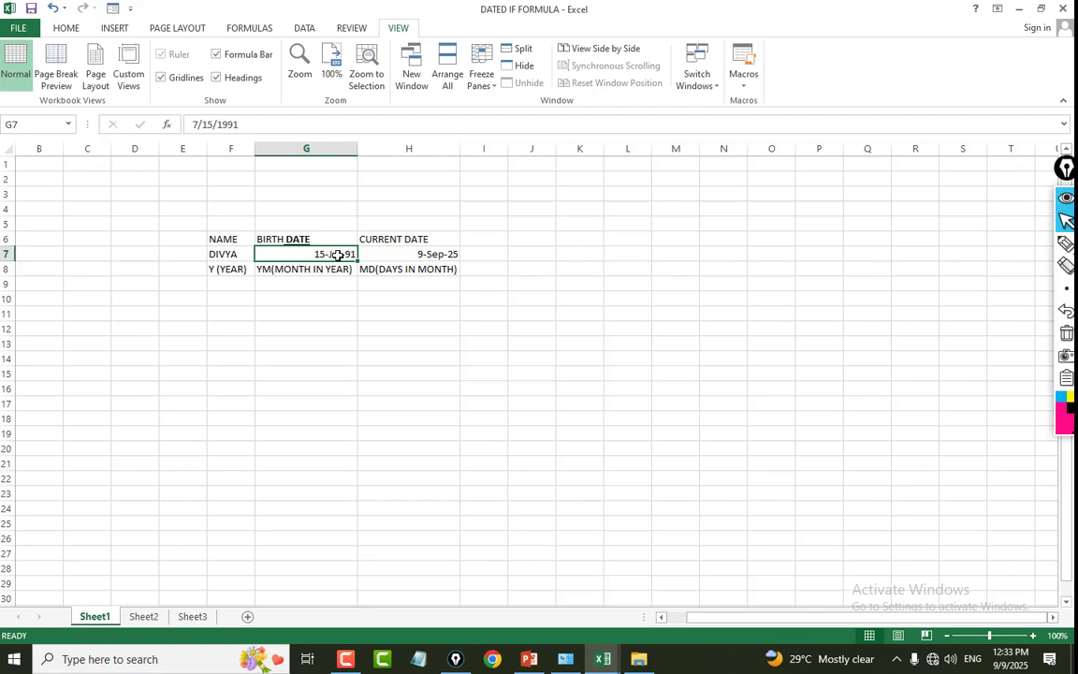
pyautogui.click(421, 252)
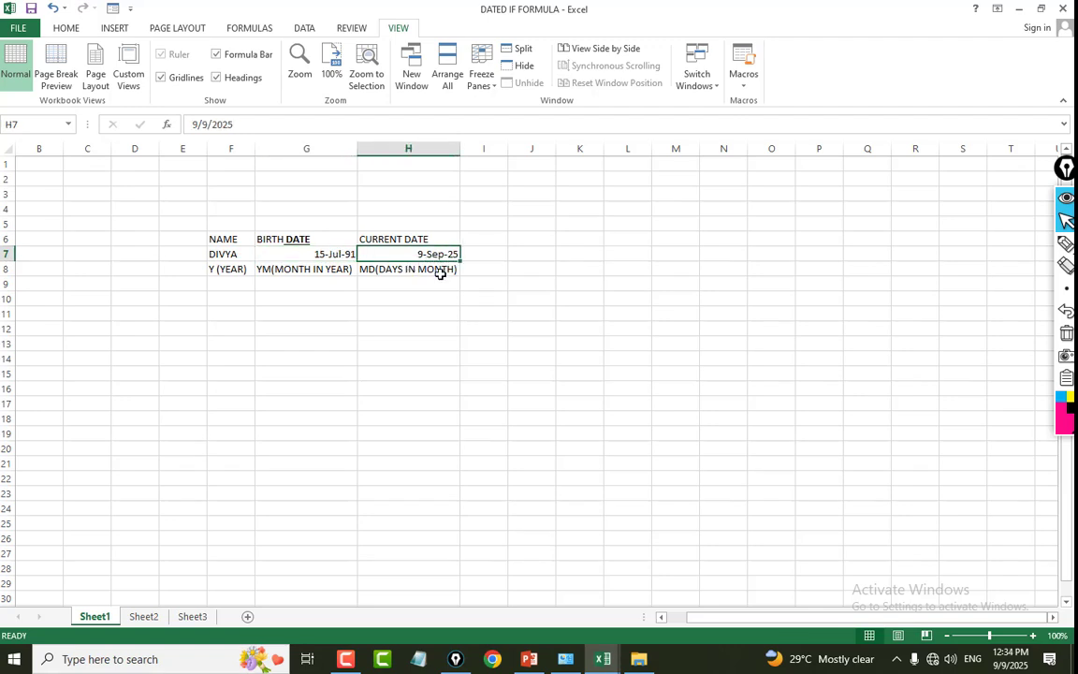
pyautogui.click(266, 274)
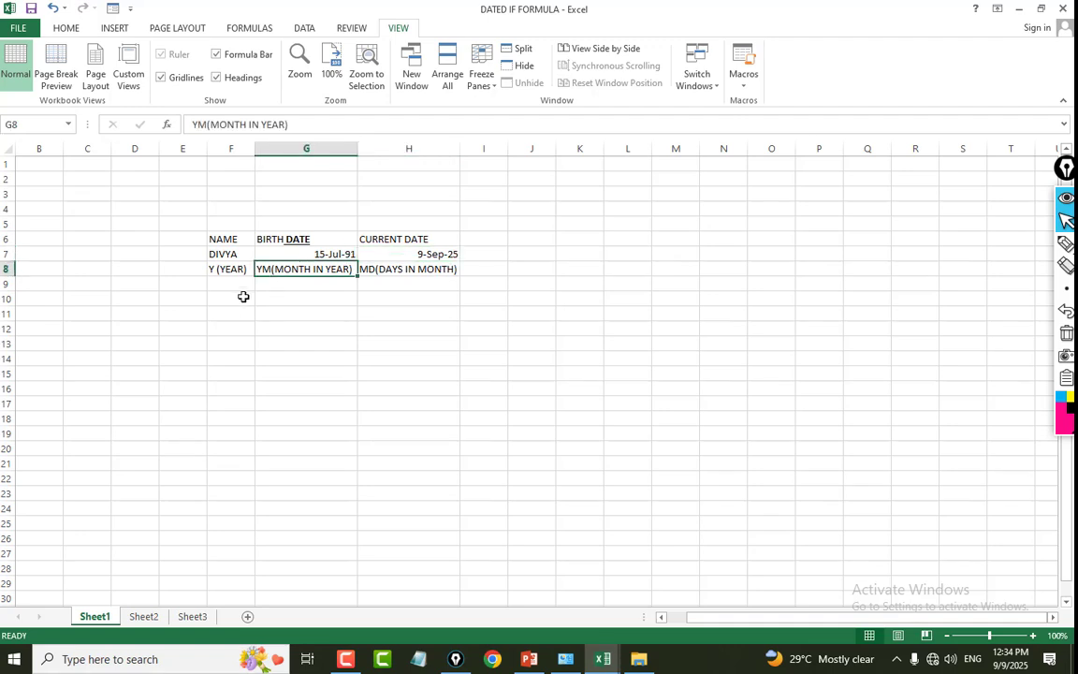
# Enter =DATEDIF(G7,H7,"Y") in F10 to calculate the full years between the birth date and the current date.
pyautogui.click(226, 296)
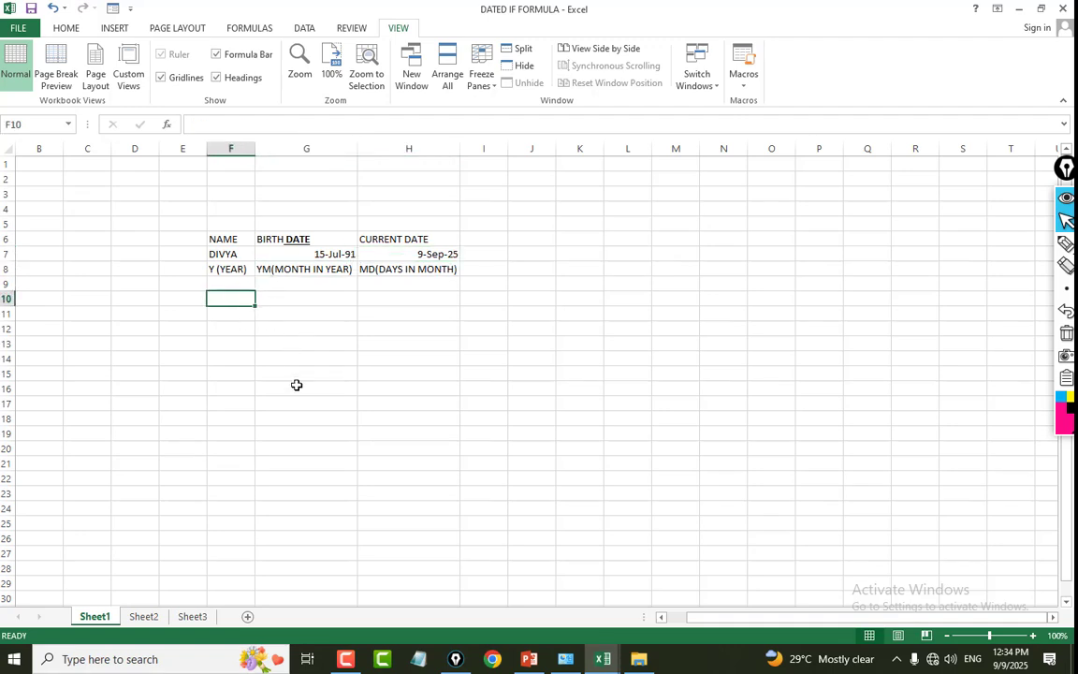
pyautogui.write('=')
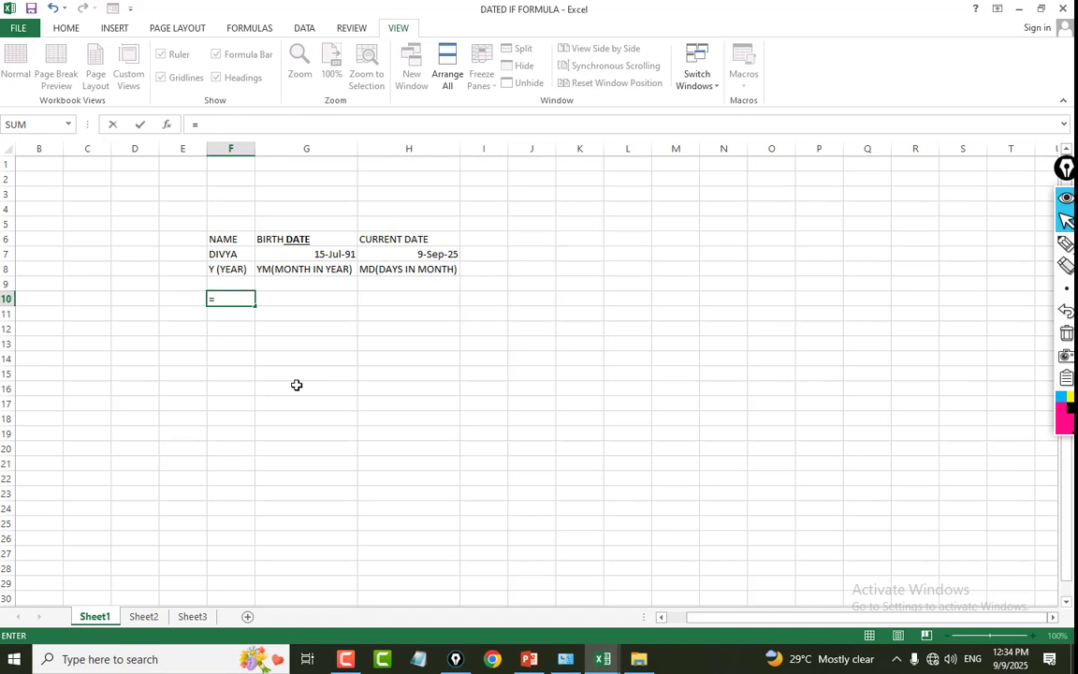
pyautogui.write('DATEDIF(')
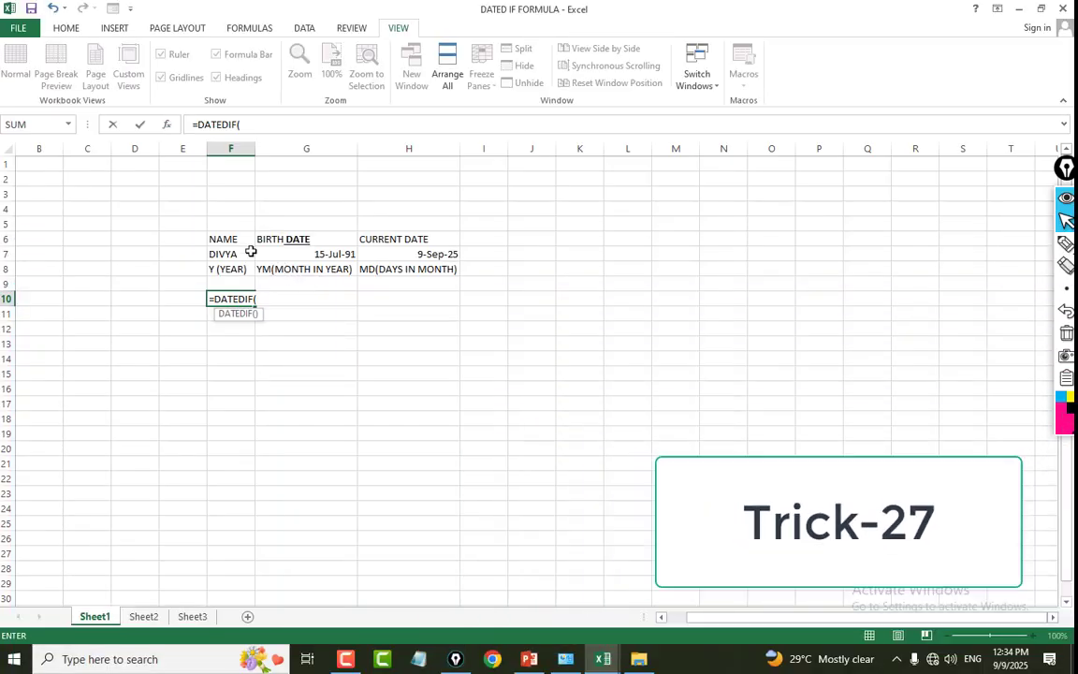
pyautogui.click(323, 255)
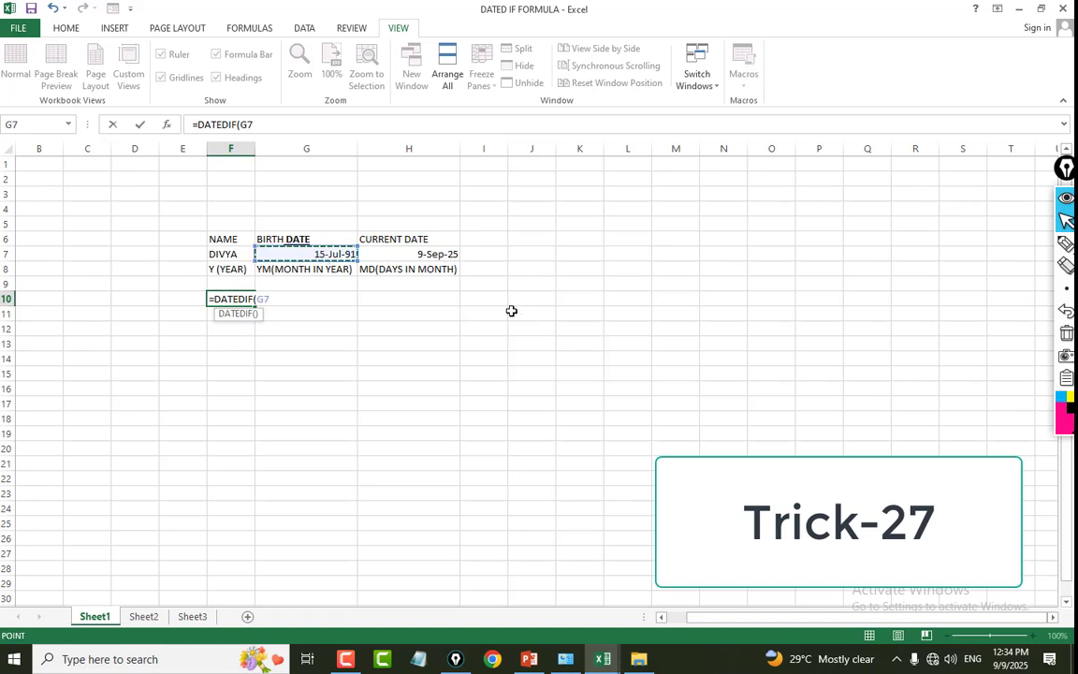
pyautogui.write(',')
pyautogui.click(403, 254)
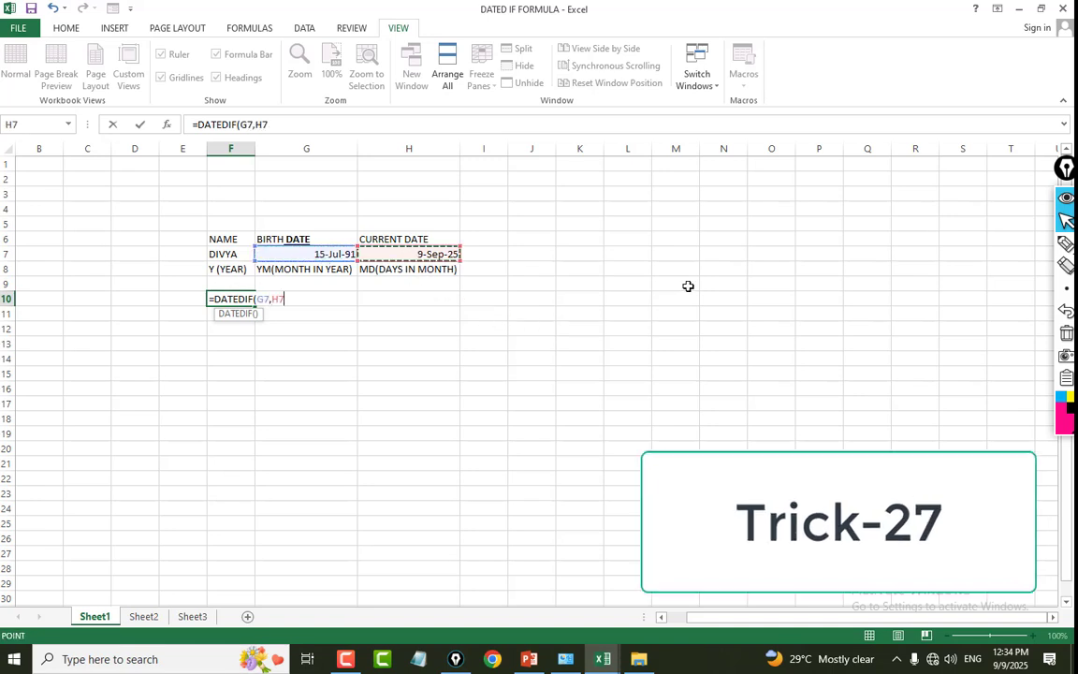
pyautogui.write(',"Y')
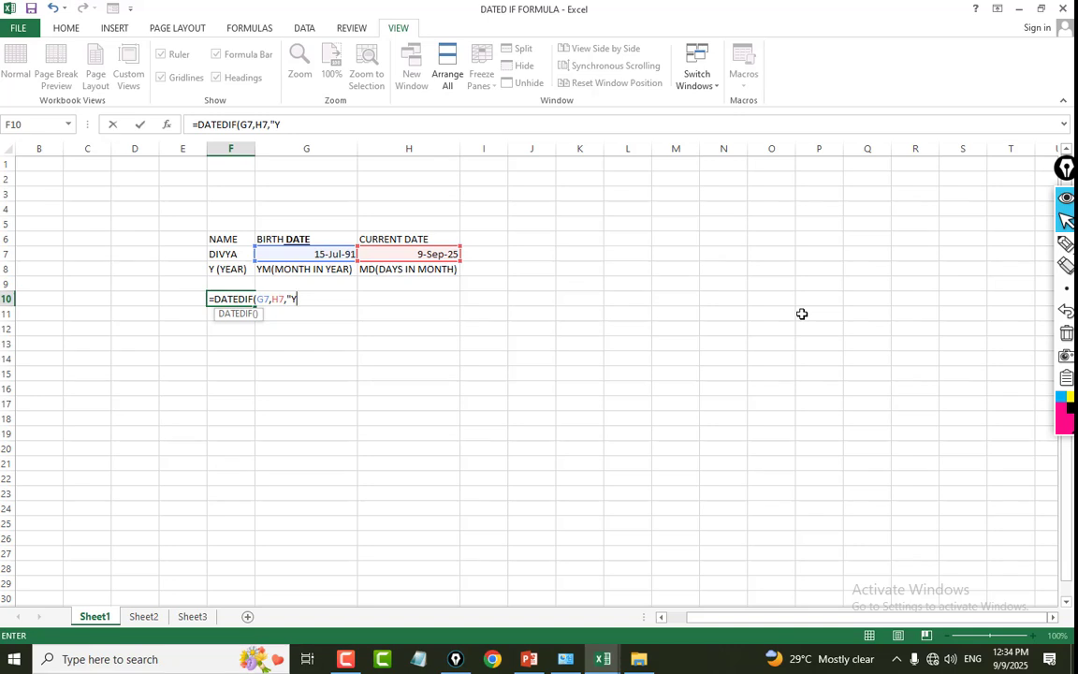
pyautogui.press('Return')
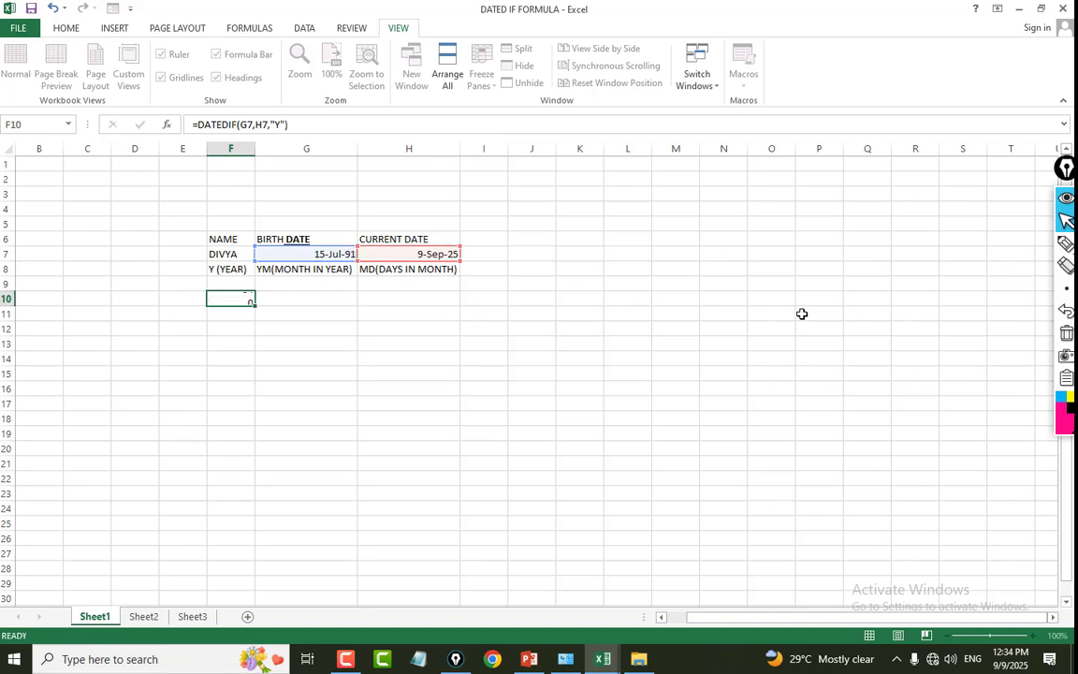
pyautogui.click(239, 300)
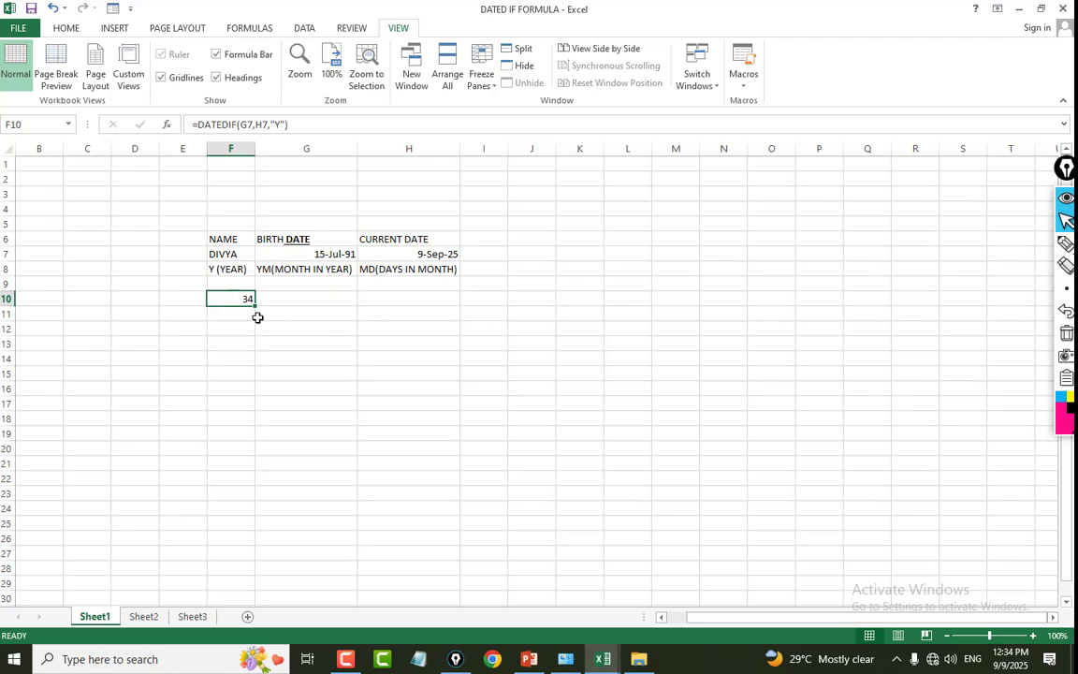
# Enter =DATEDIF(G7,H7,"YM") in G10 to calculate the remaining months beyond full years between the birth date and the current date.
pyautogui.click(278, 302)
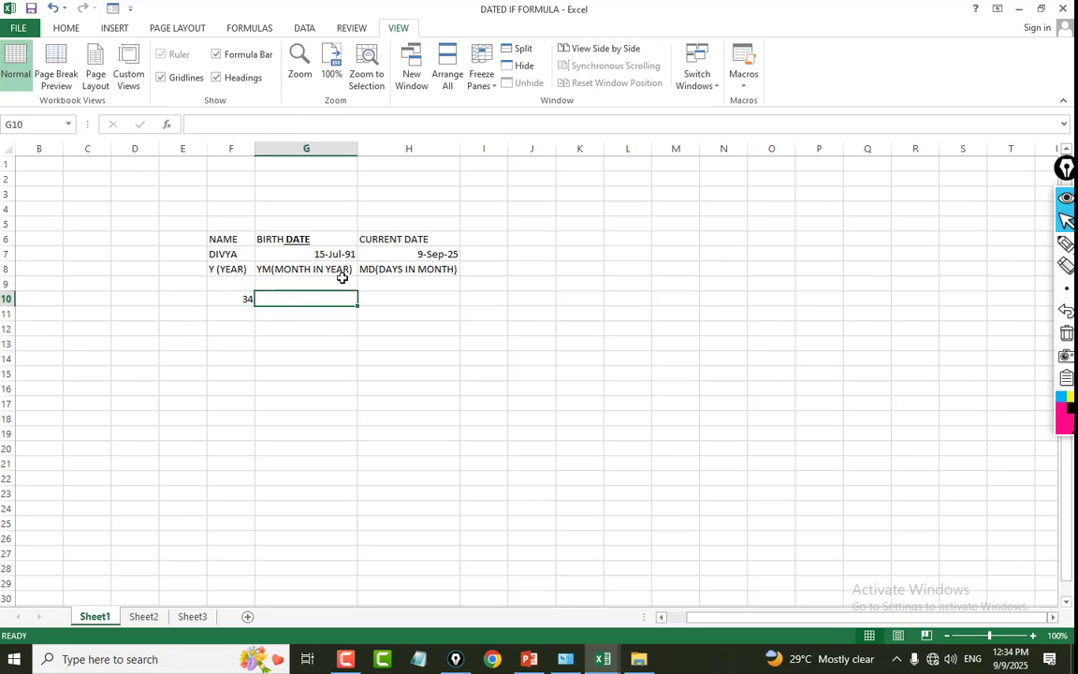
pyautogui.write('=')
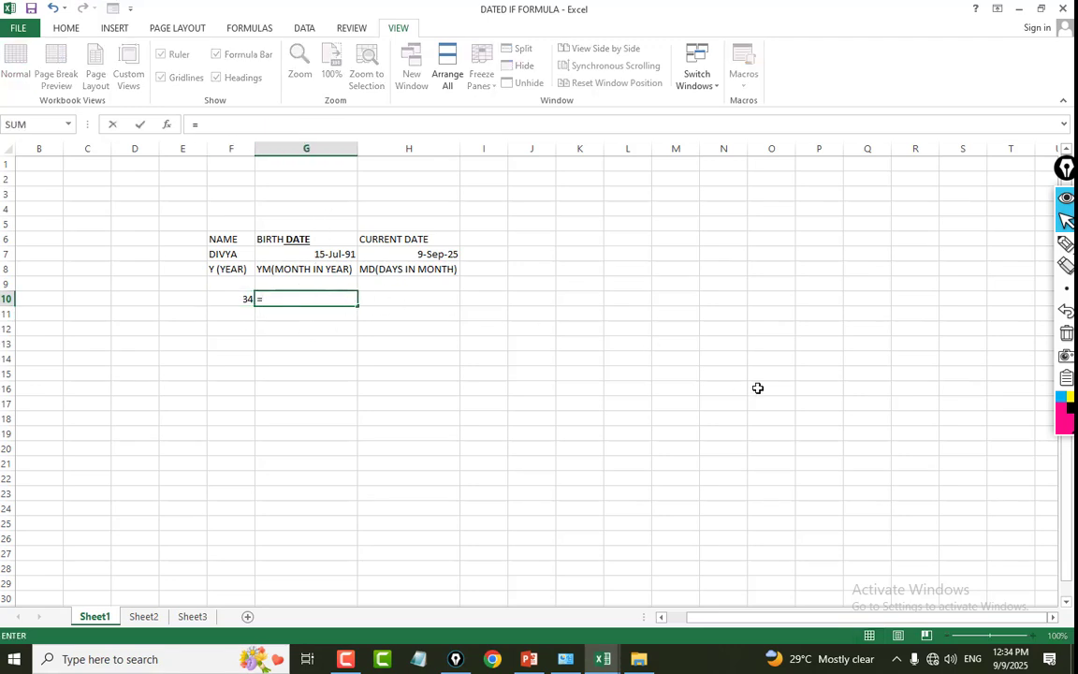
pyautogui.write('DATEDIF(')
pyautogui.click(306, 254)
pyautogui.write(',')
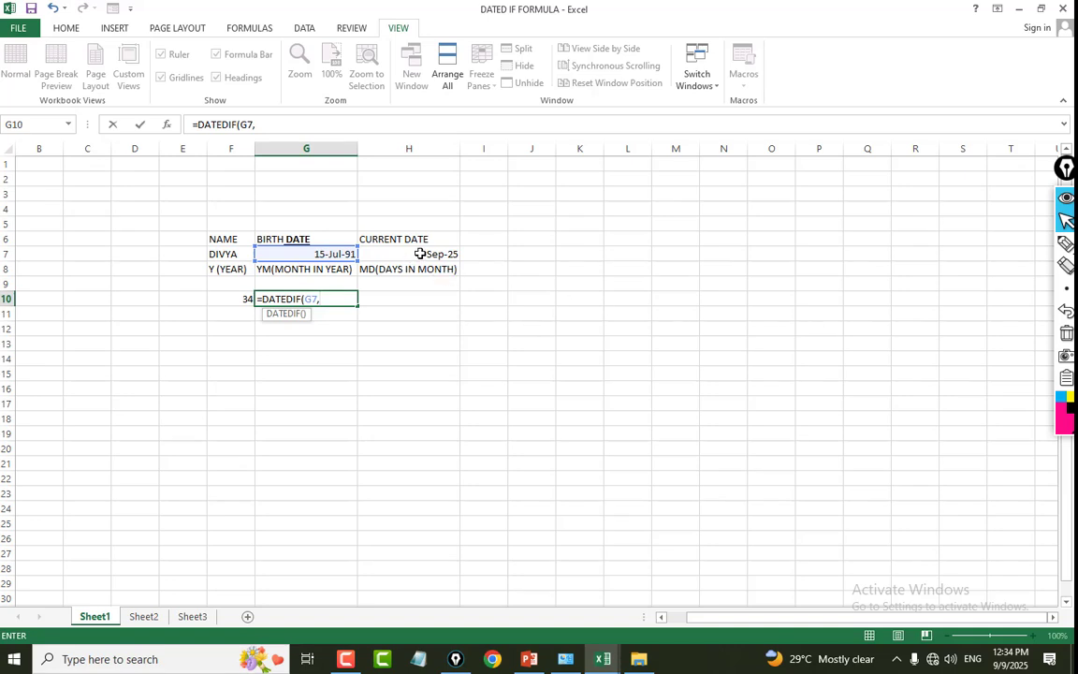
pyautogui.click(420, 254)
pyautogui.write(',')
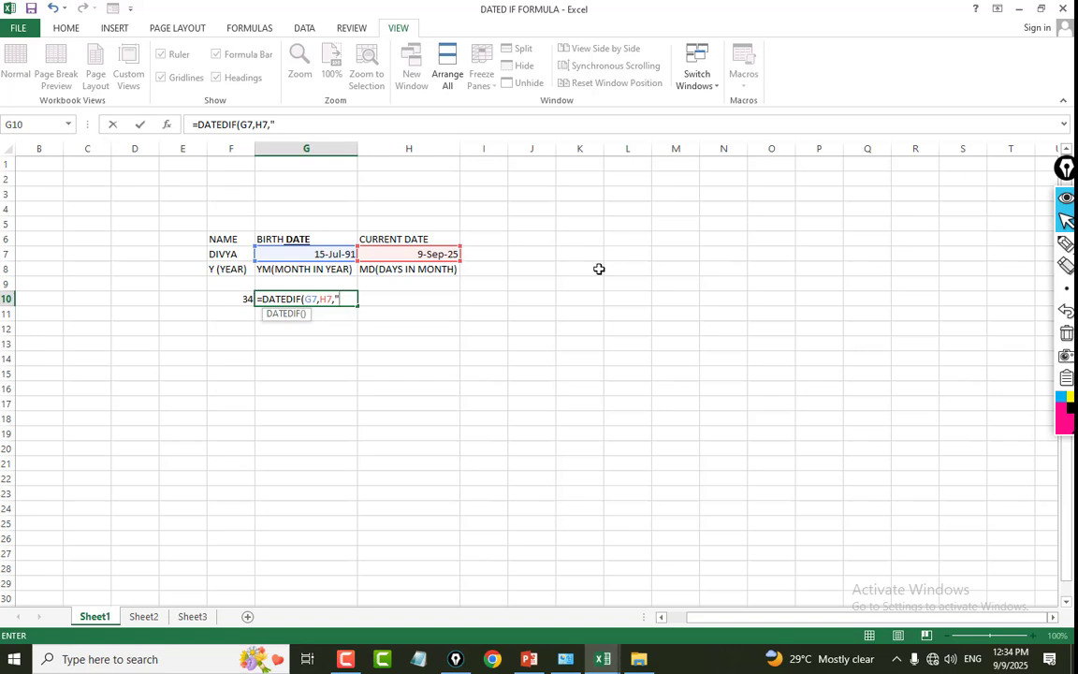
pyautogui.write('"Y')
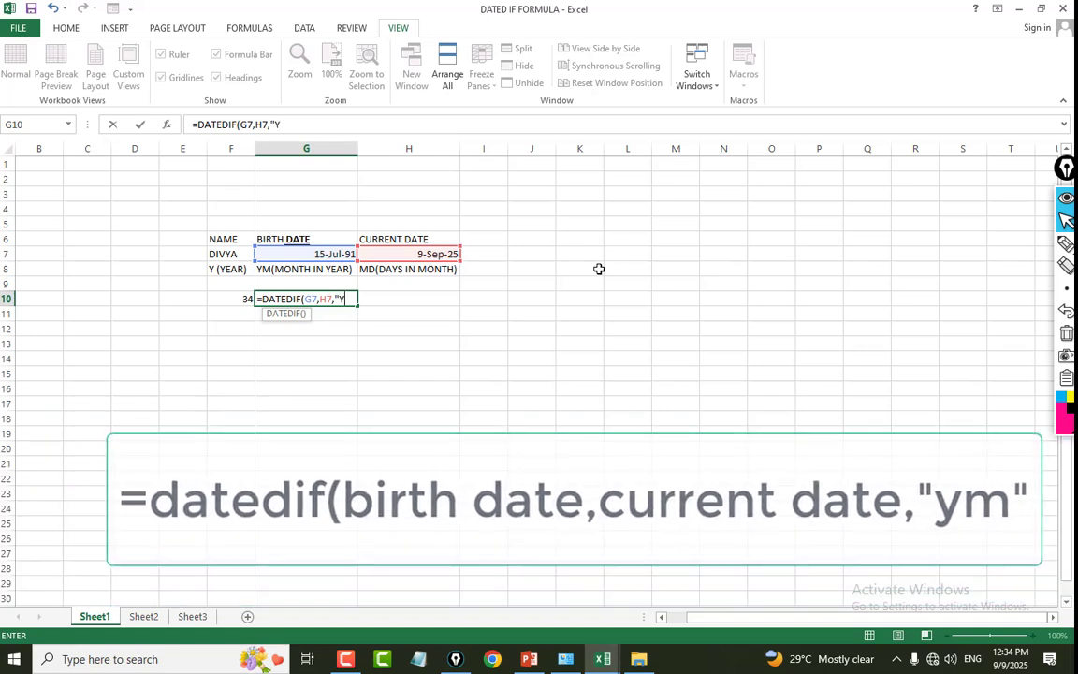
pyautogui.write('M')
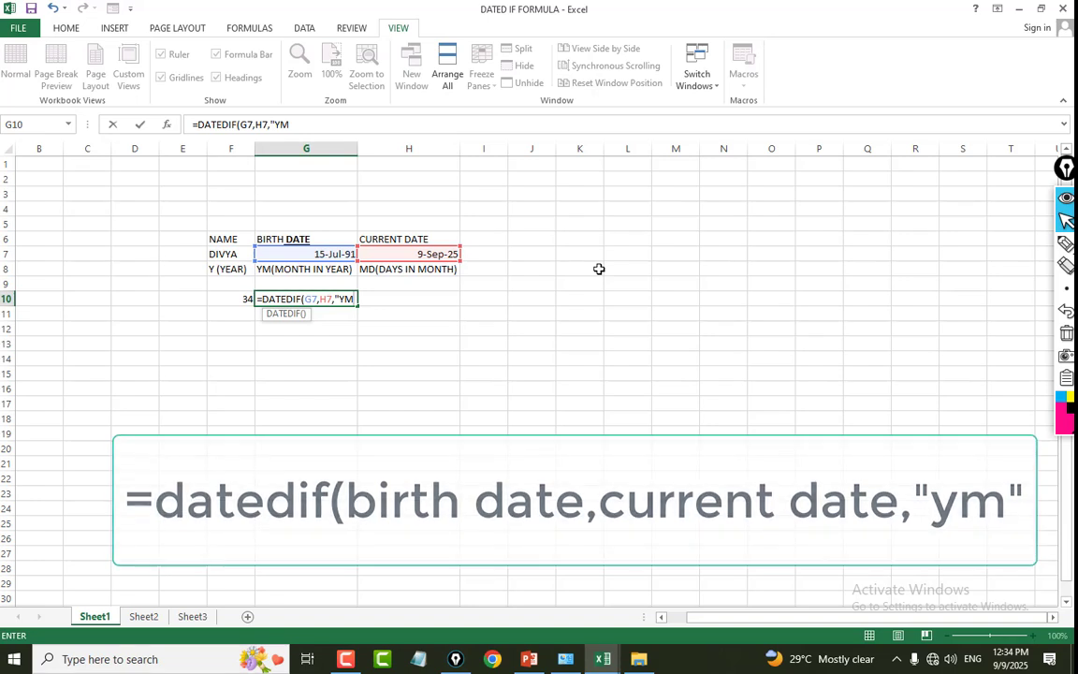
pyautogui.write('")')
pyautogui.press('Return')
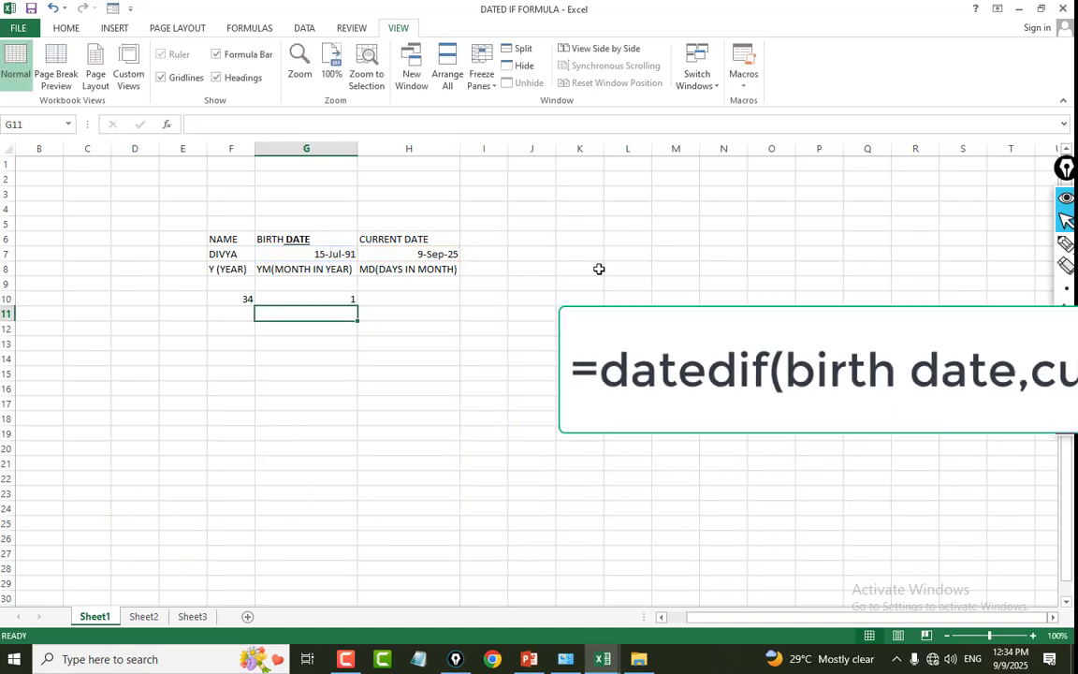
pyautogui.click(301, 297)
# Enter =DATEDIF(G7,H7,"MD") in H10 to calculate the remaining days beyond full months between the birth date and the current date.
pyautogui.click(440, 300)
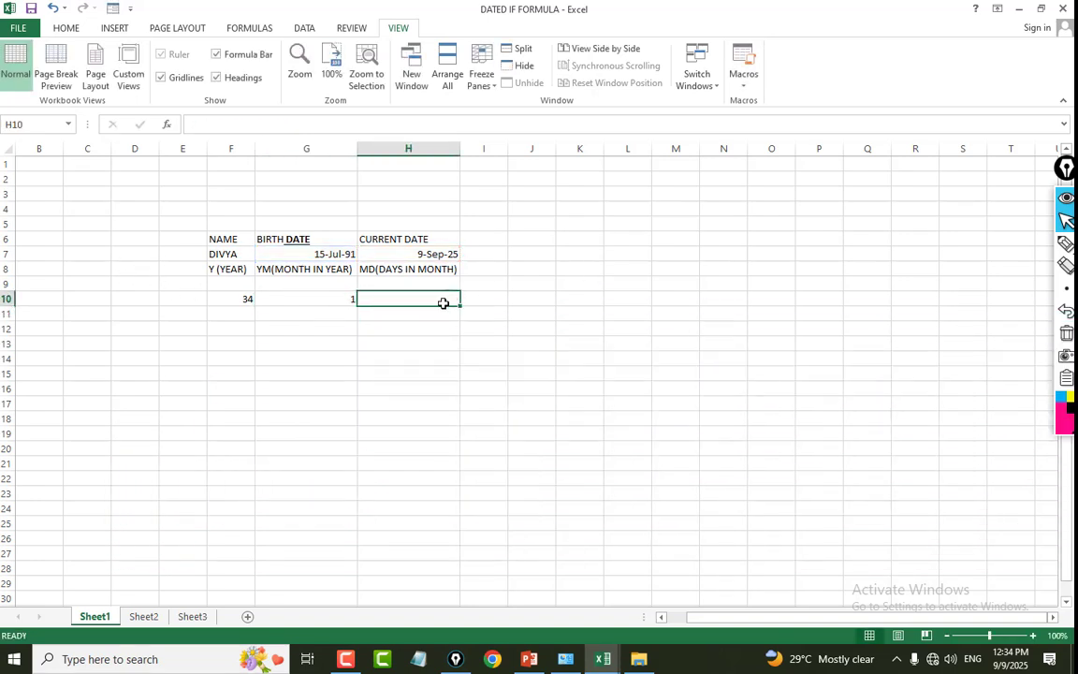
pyautogui.write('=')
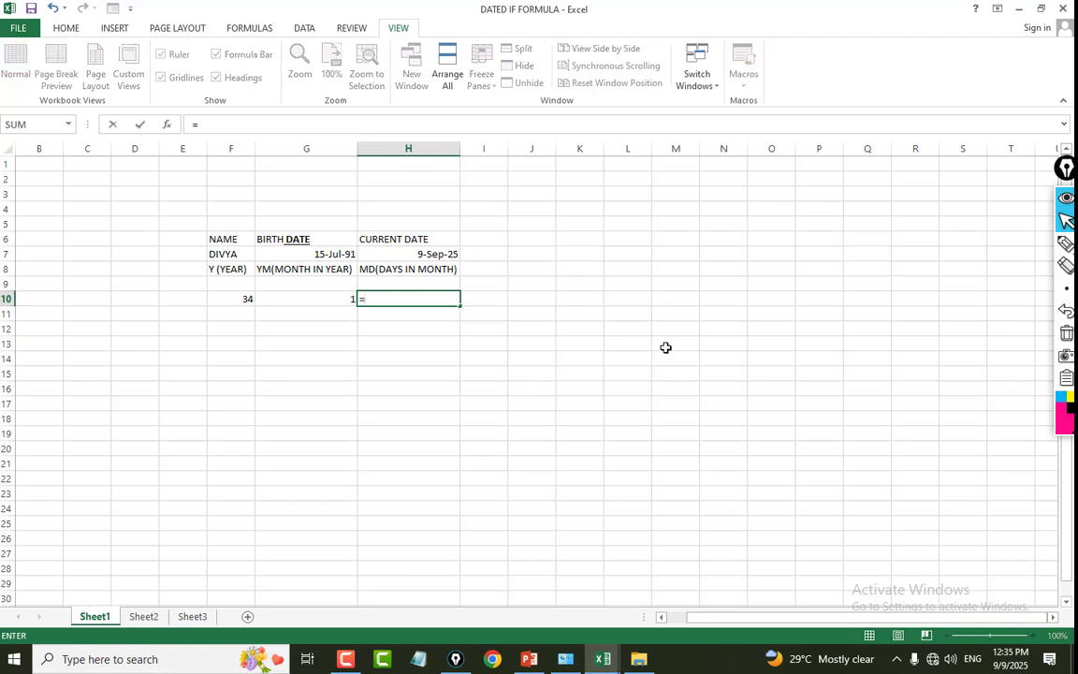
pyautogui.write('DATEDIF(')
pyautogui.click(309, 254)
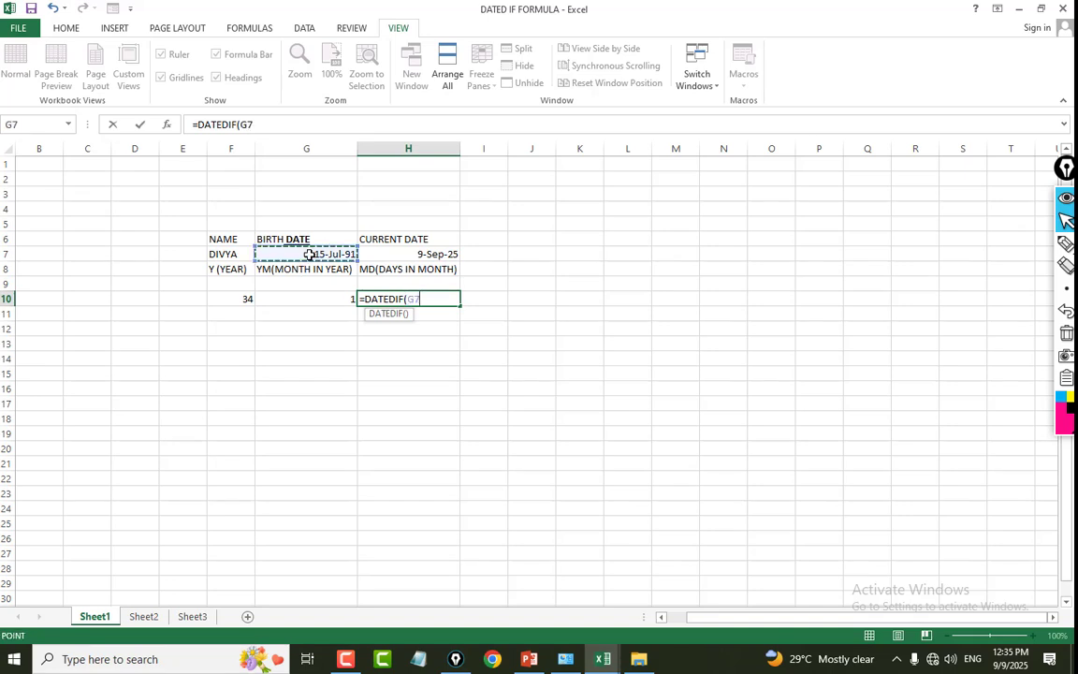
pyautogui.write(',')
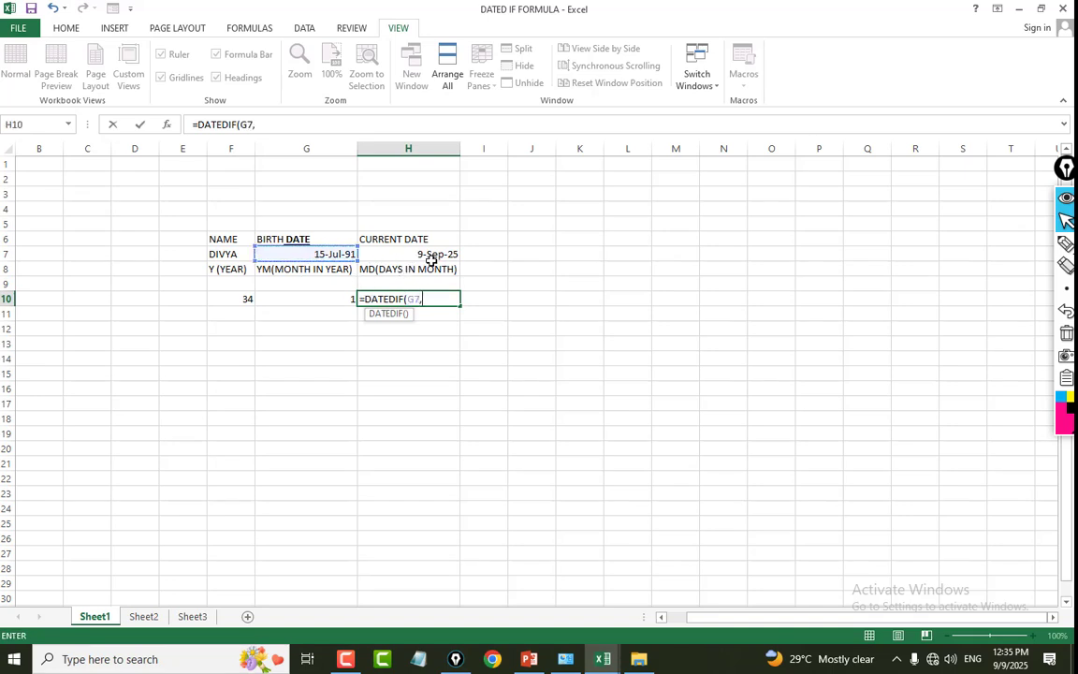
pyautogui.click(432, 255)
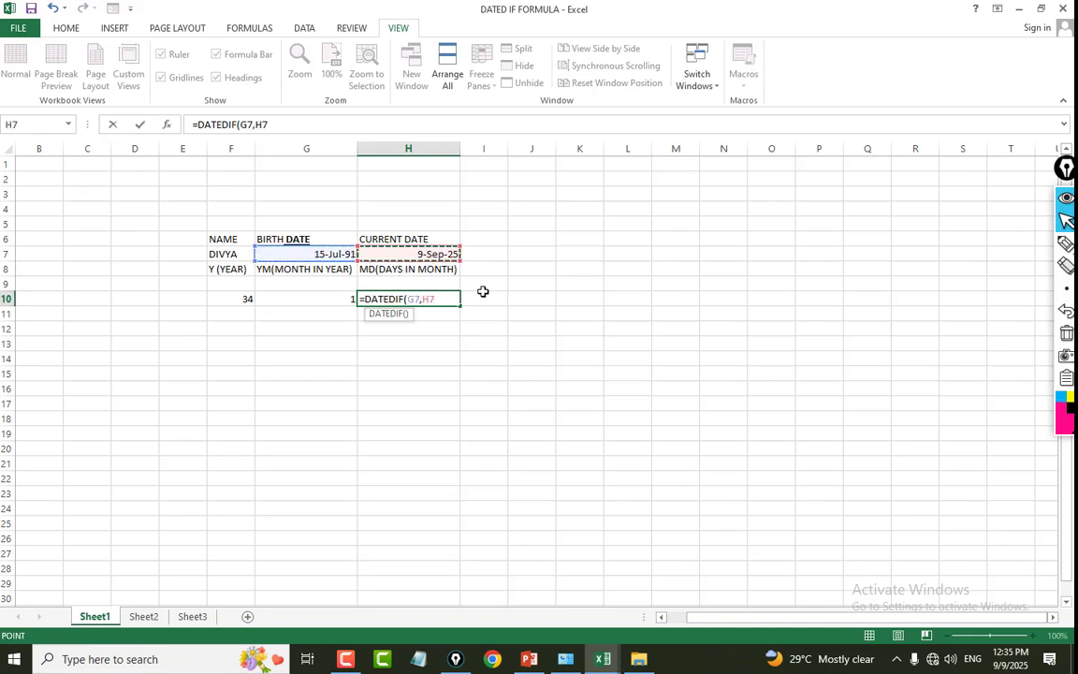
pyautogui.write(',')
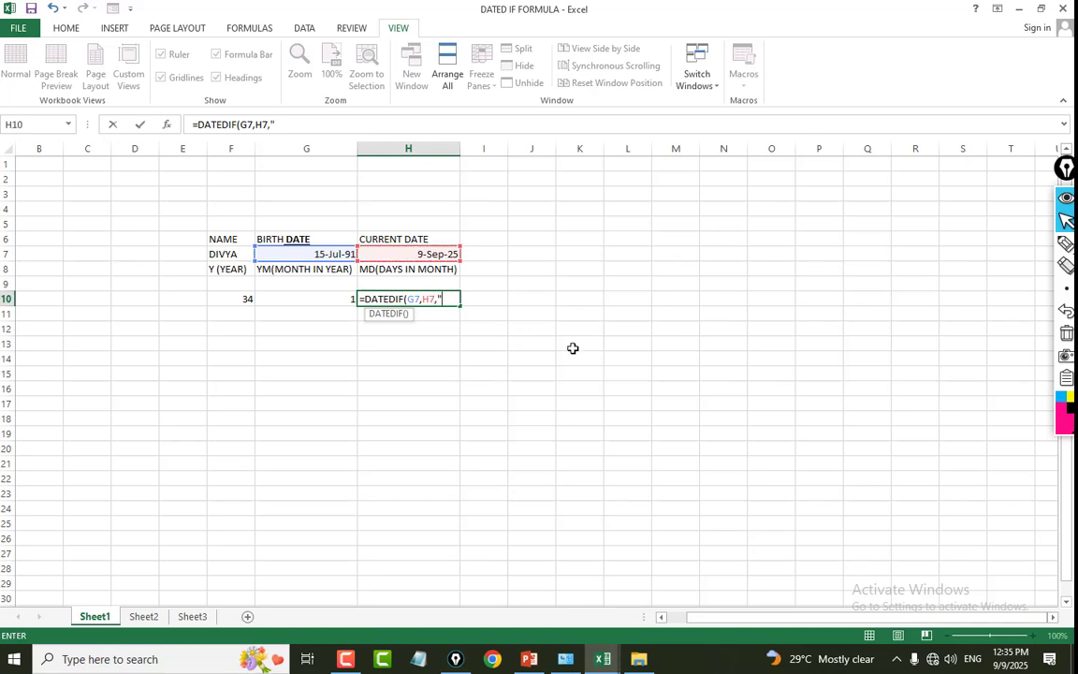
pyautogui.write('"MD"')
pyautogui.press('Return')
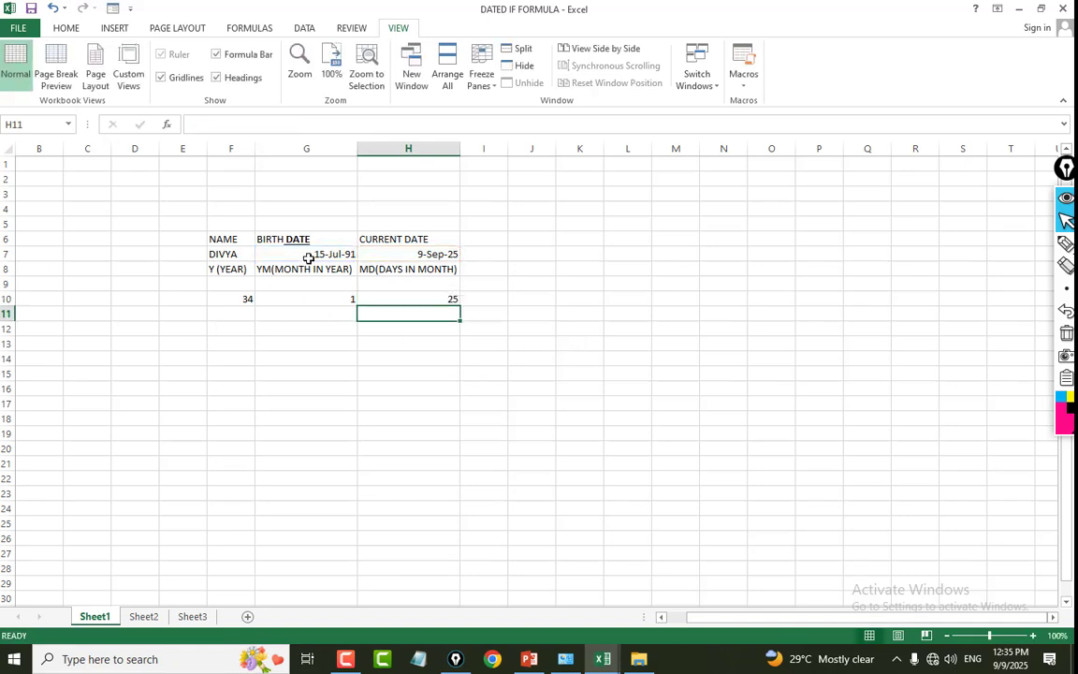
# Check the birth date in G7 and the year, month and day results in F10, G10 and H10.
pyautogui.click(307, 258)
pyautogui.click(237, 300)
pyautogui.click(317, 299)
pyautogui.click(435, 300)
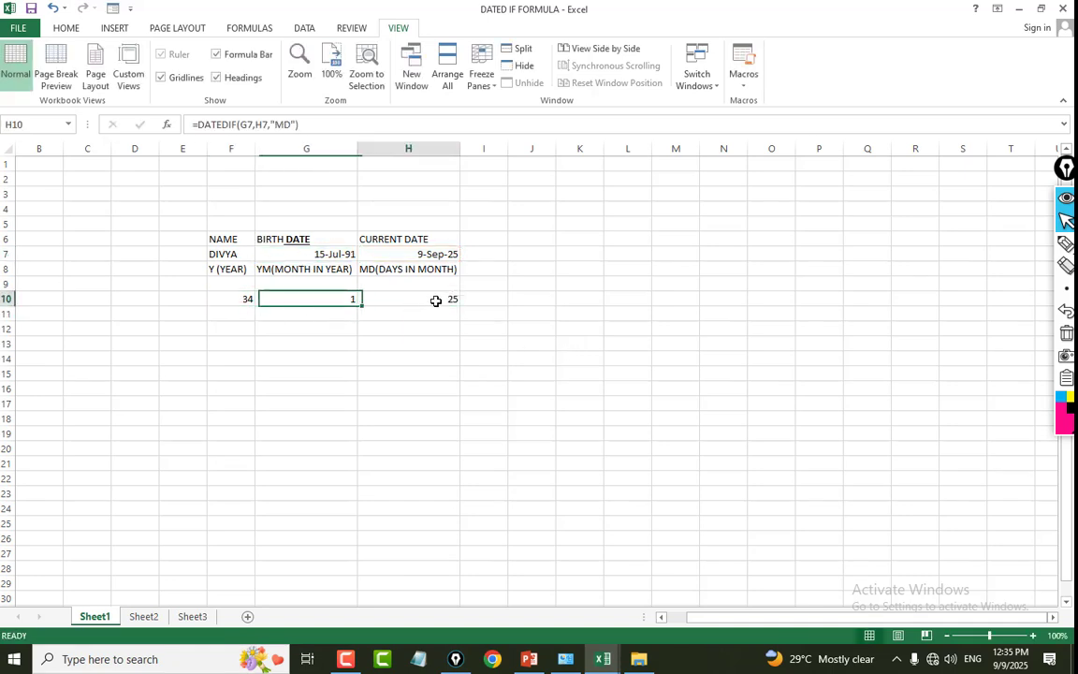
pyautogui.click(334, 297)
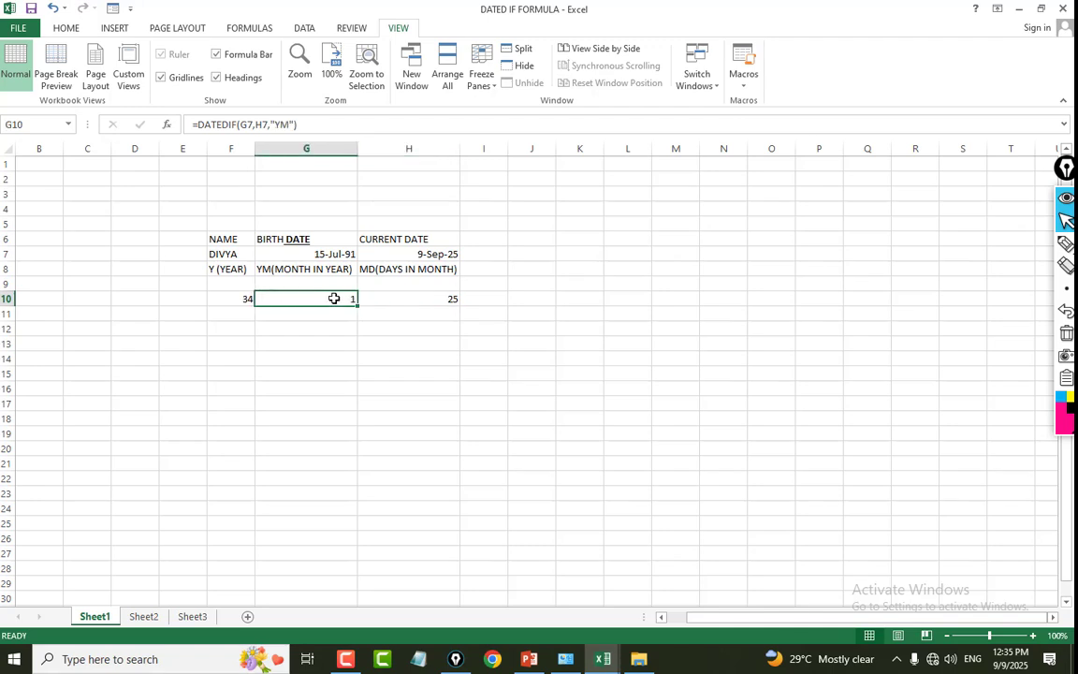
pyautogui.click(406, 300)
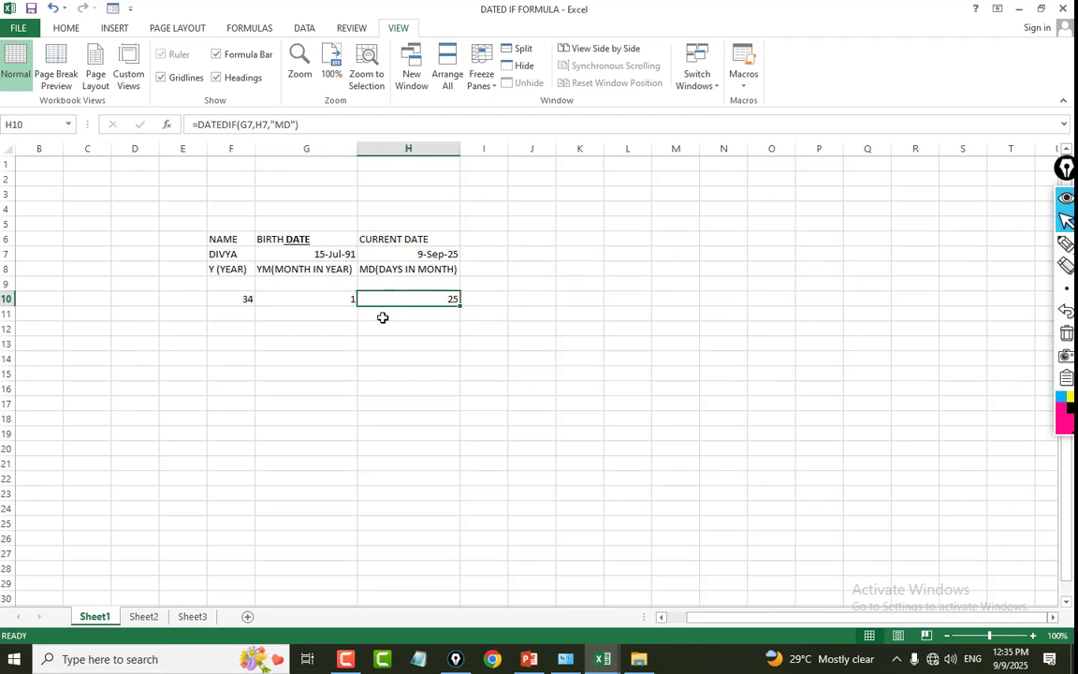
pyautogui.click(379, 316)
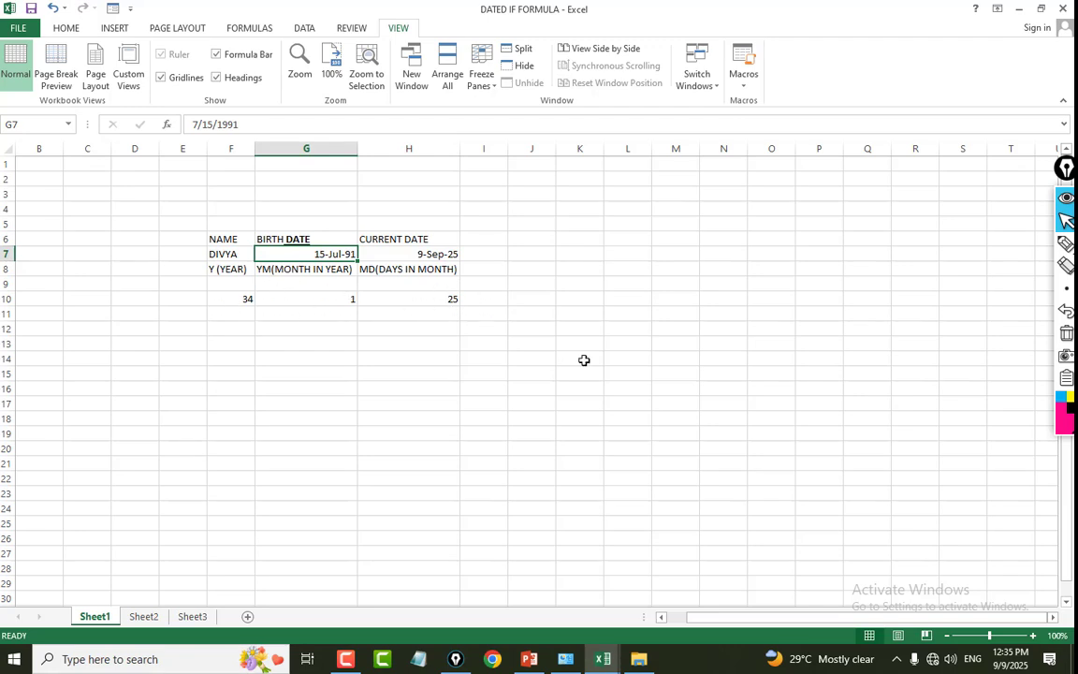
# Replace the birth date in G7 with a different date of birth to test the three DATEDIF formulas.
pyautogui.write('10')
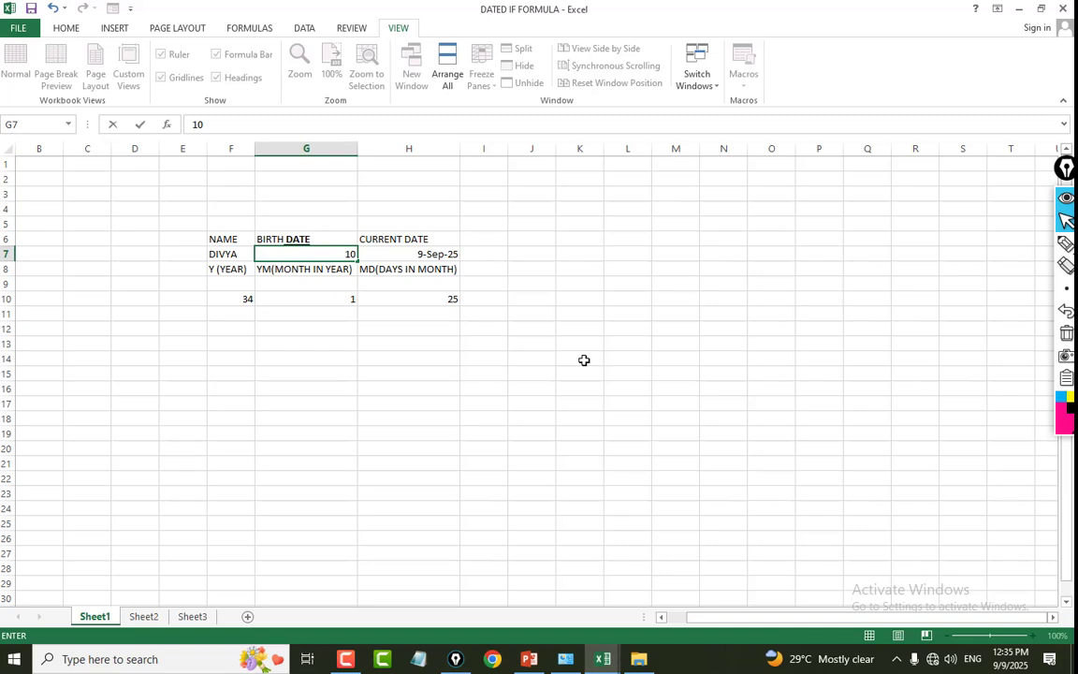
pyautogui.write('-JUK-200')
pyautogui.write('0')
pyautogui.press('Return')
pyautogui.click(381, 344)
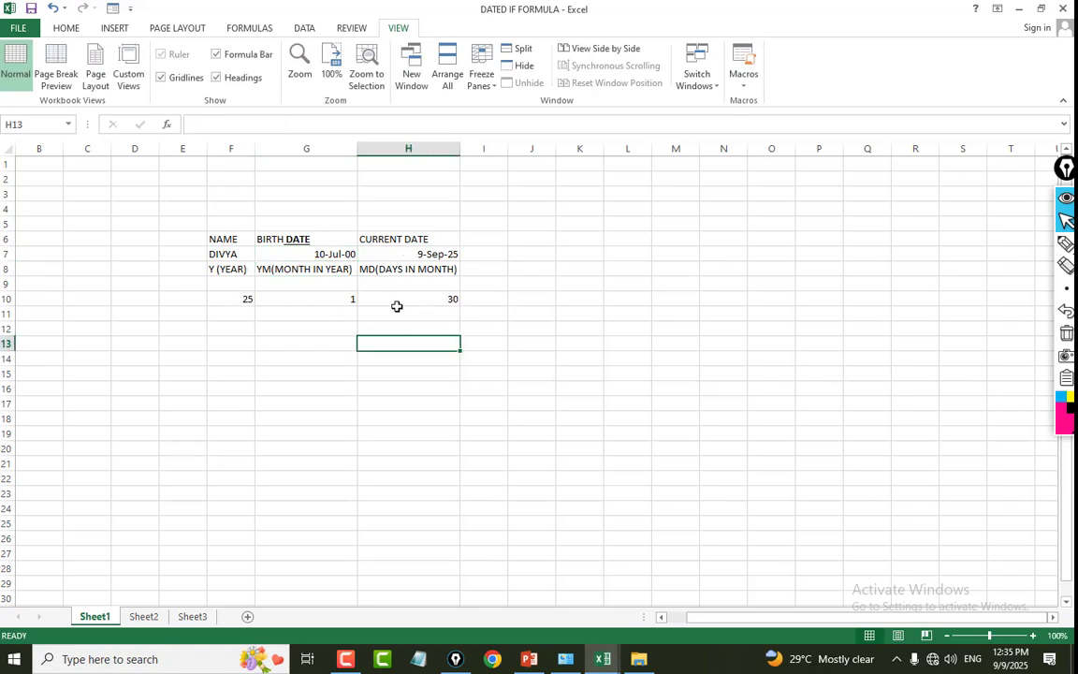
# Enter a more recent date of birth in G7 to recalculate the age in years, months and days.
pyautogui.click(332, 253)
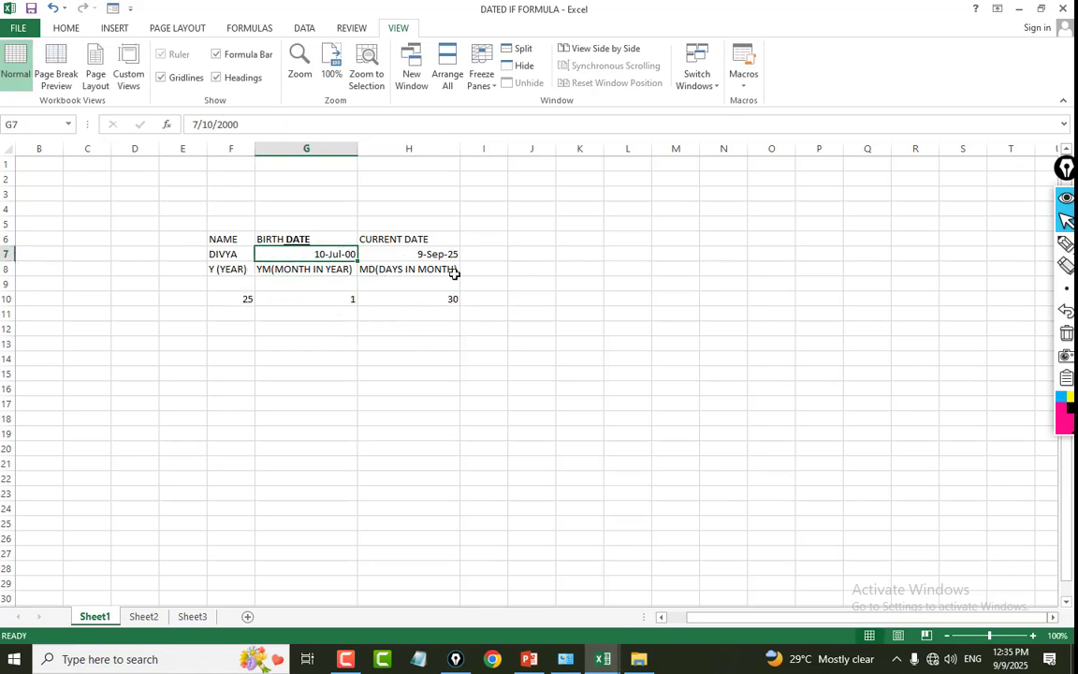
pyautogui.write('10')
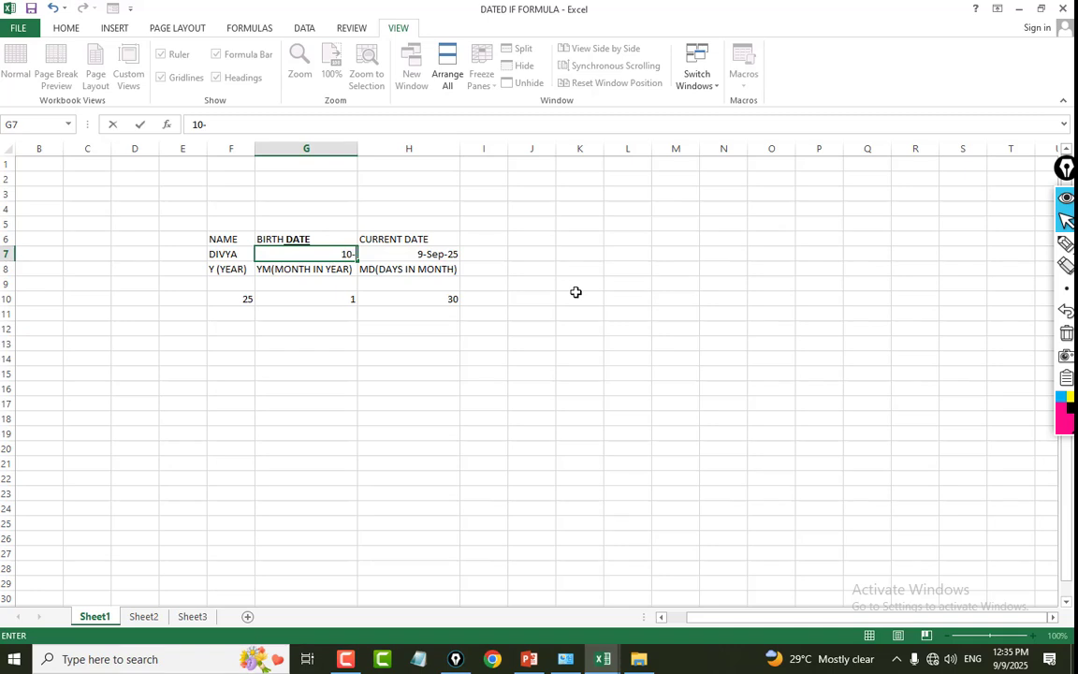
pyautogui.write('-JAN-2008')
pyautogui.press('Return')
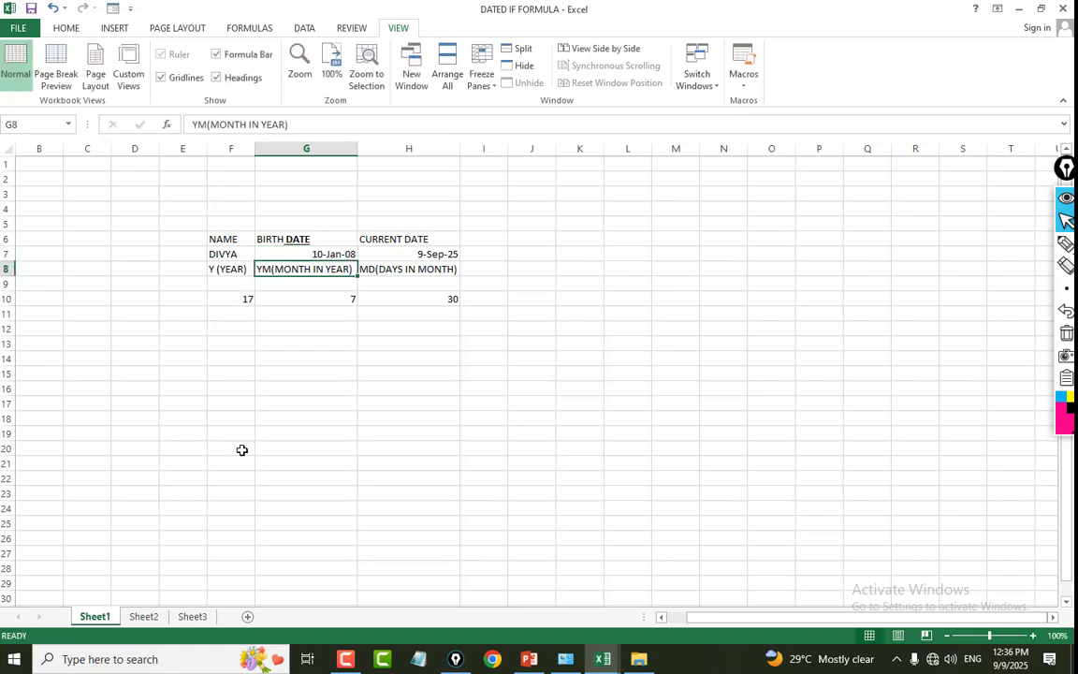
pyautogui.press('Return')
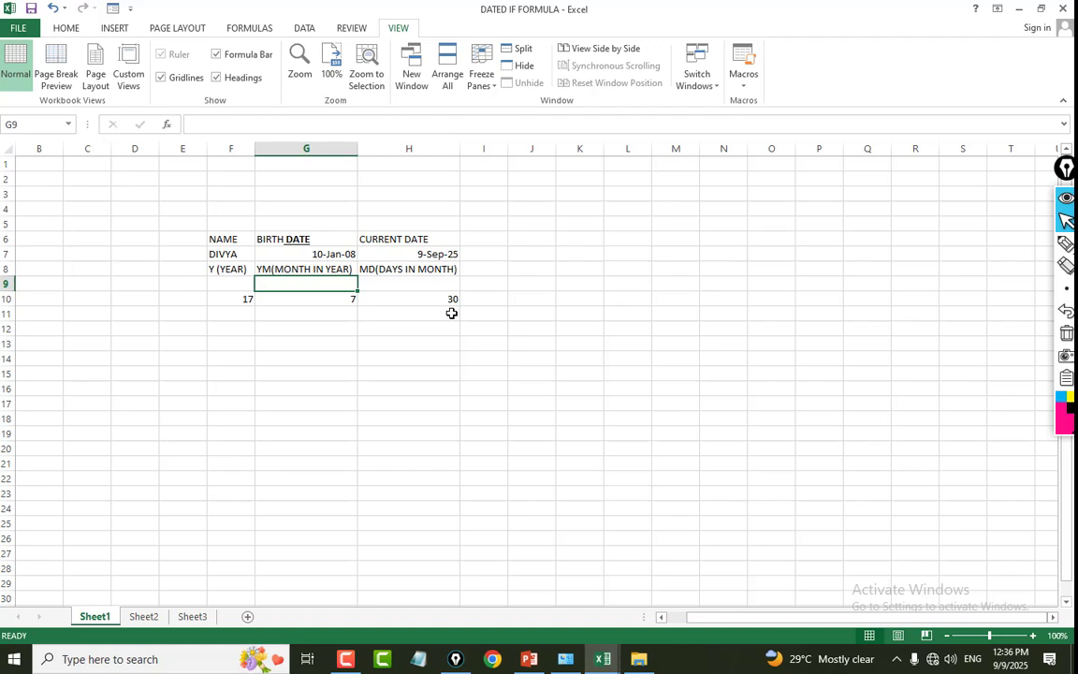
# Switch to the CONSOLIST workbook and examine the 1ST TEST marks table in C7:H22 on Sheet1.
pyautogui.click(603, 658)
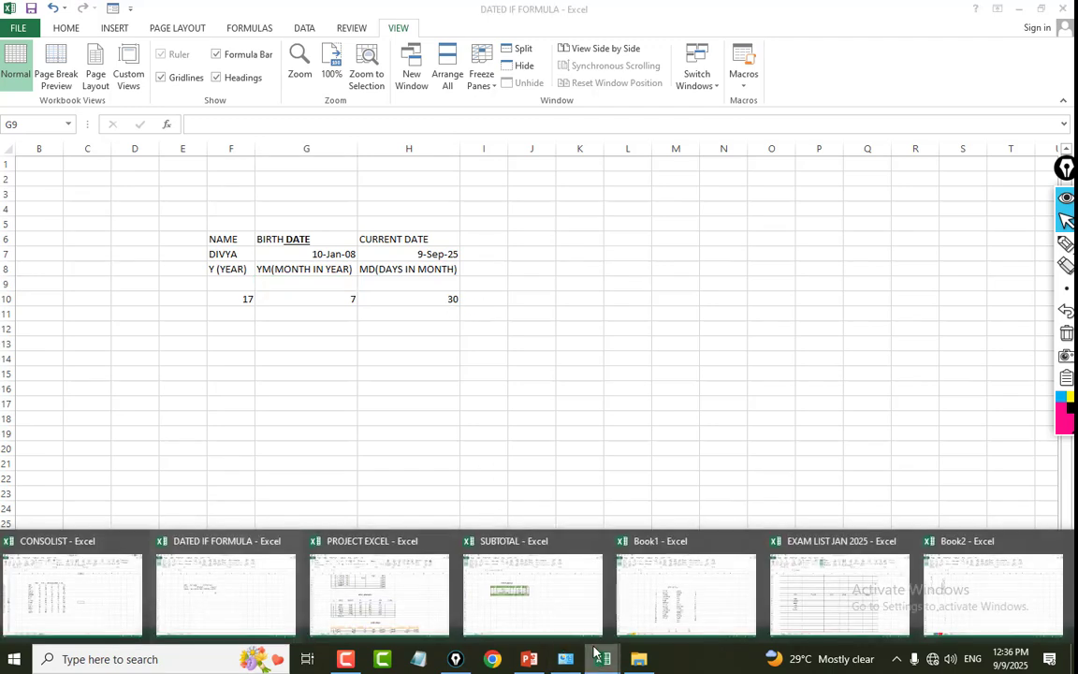
pyautogui.click(79, 595)
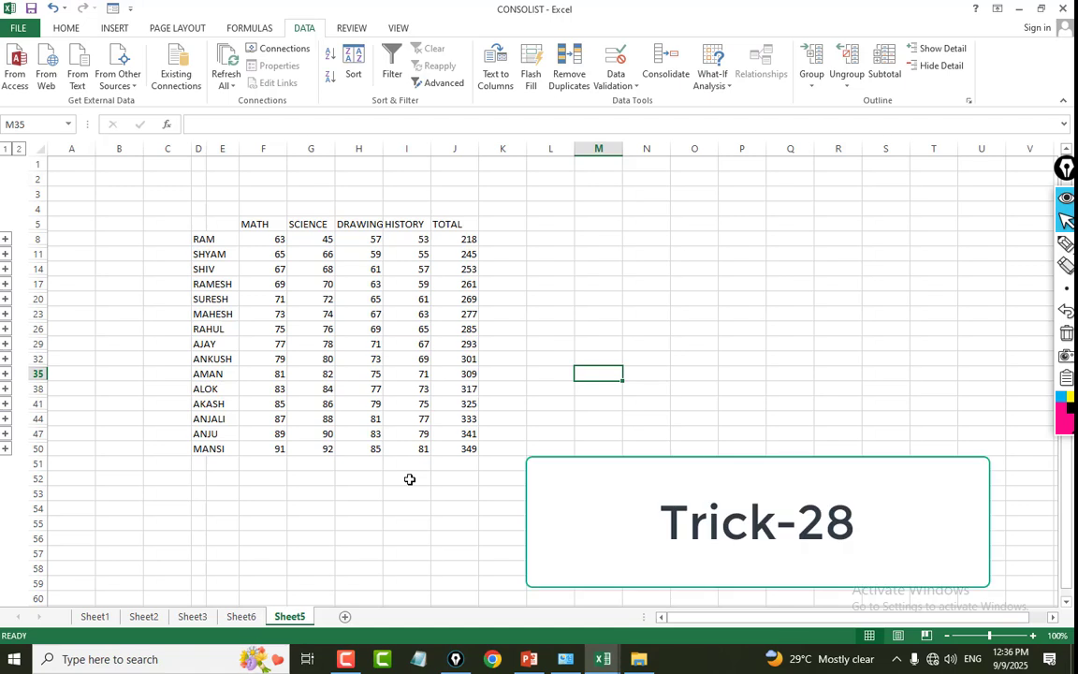
pyautogui.click(100, 618)
pyautogui.click(251, 227)
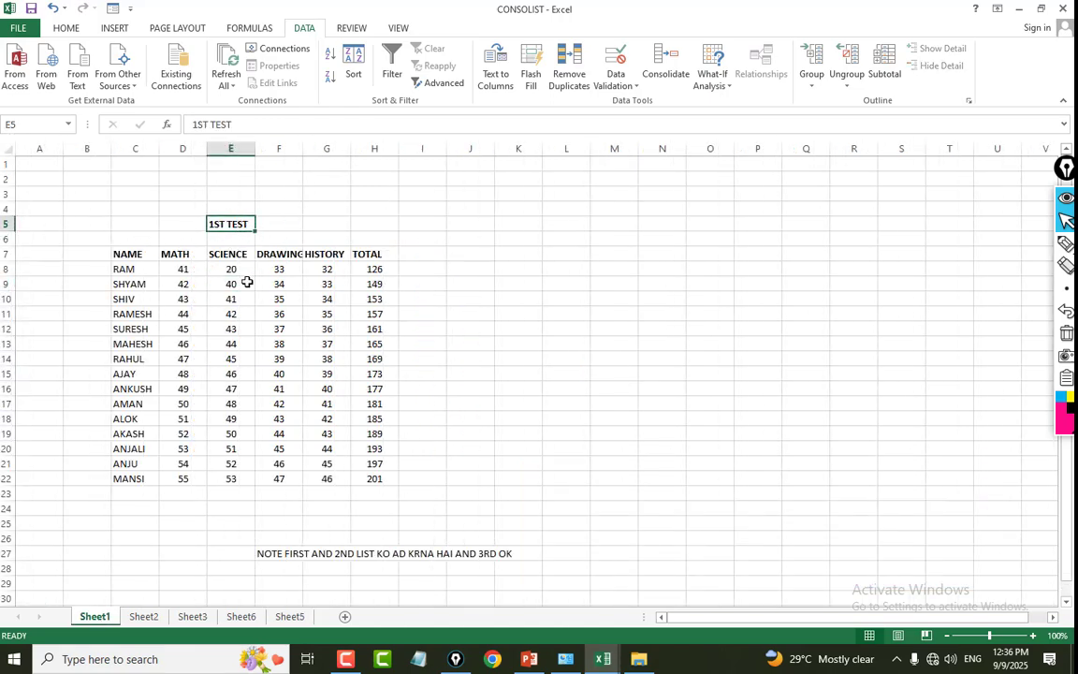
pyautogui.moveTo(142, 253); pyautogui.dragTo(374, 479)
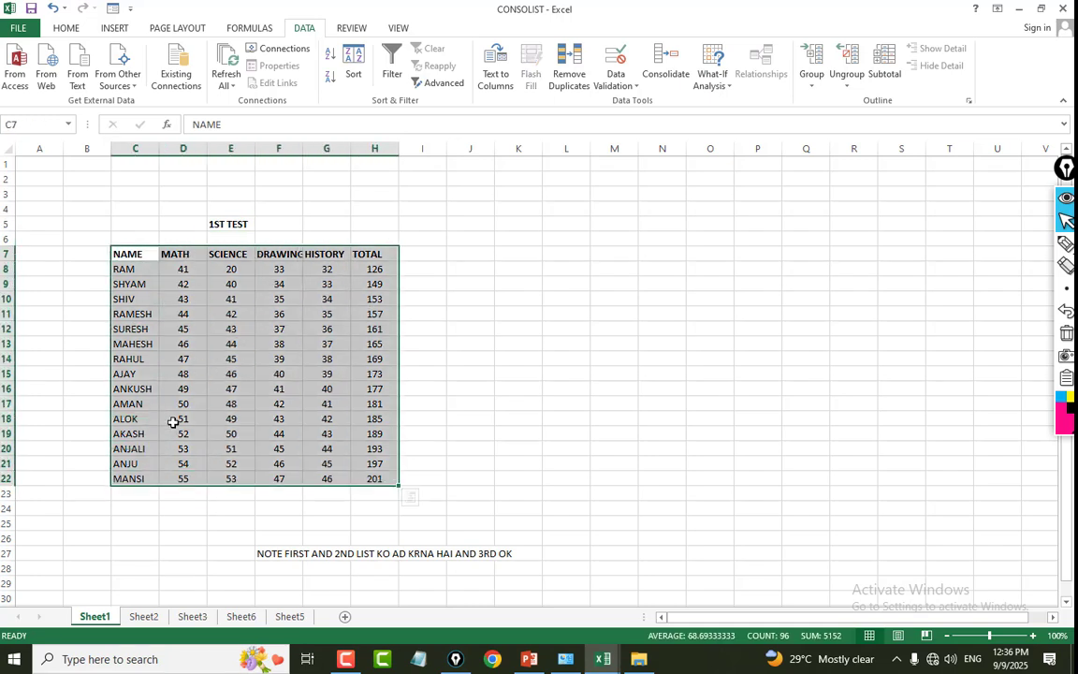
# Examine the 2ND TEST marks table on Sheet2 and the 3RD TEST marks table on Sheet3.
pyautogui.click(144, 616)
pyautogui.click(230, 284)
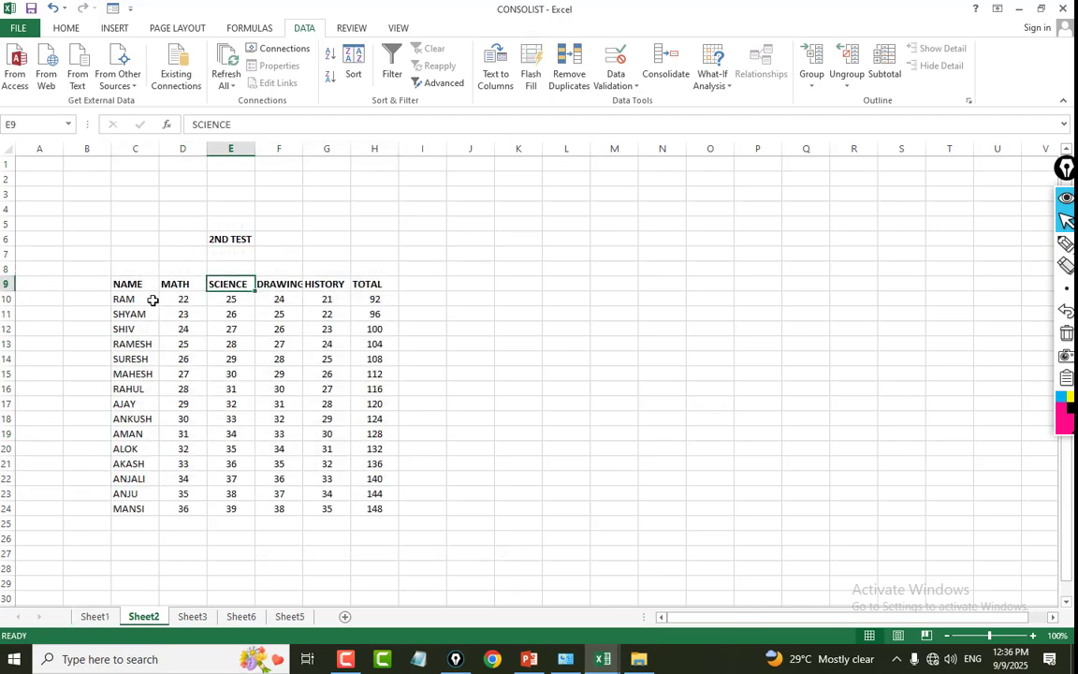
pyautogui.moveTo(126, 283); pyautogui.dragTo(375, 505)
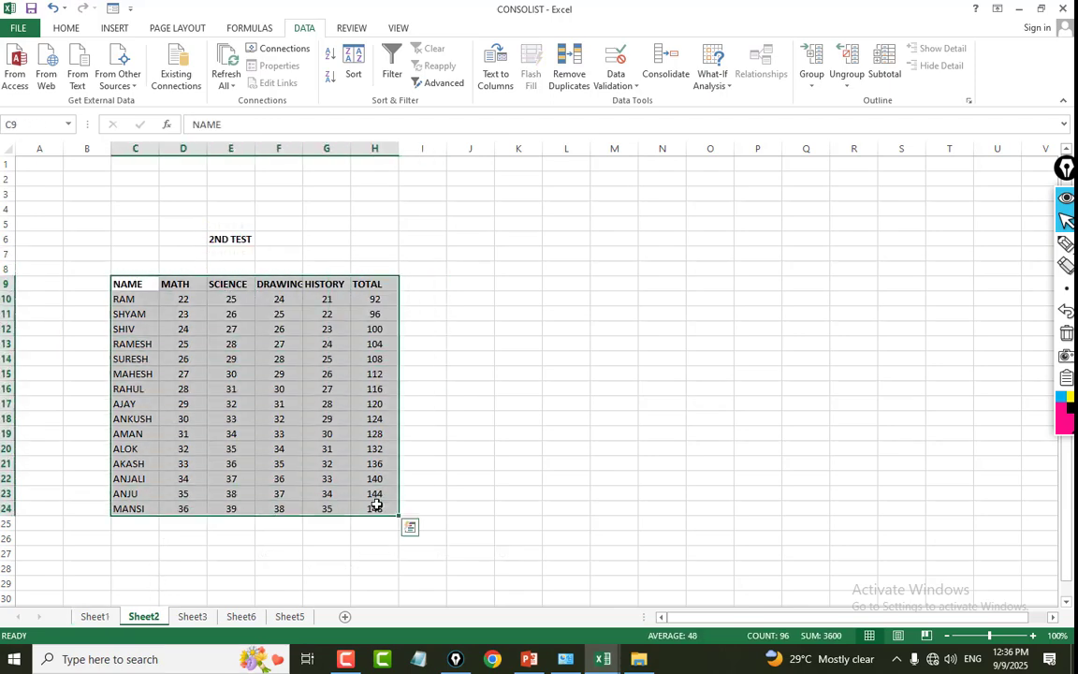
pyautogui.click(192, 615)
pyautogui.moveTo(197, 258); pyautogui.dragTo(417, 471)
pyautogui.click(512, 451)
pyautogui.click(230, 239)
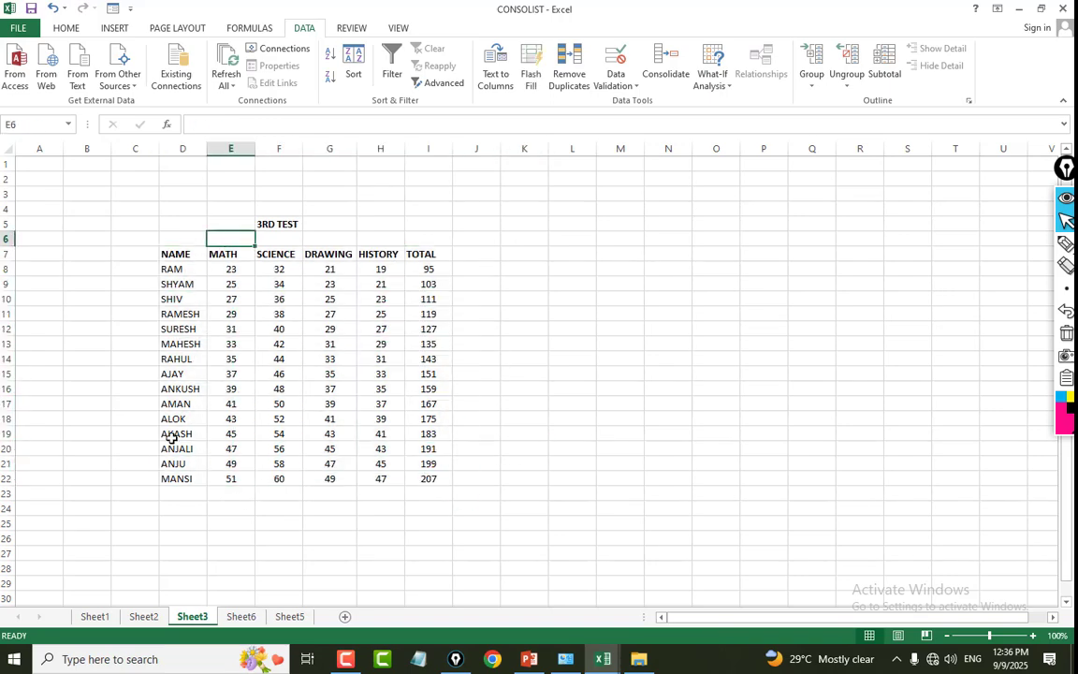
# Review the test tables on Sheet2 and Sheet3 again and view the consolidated marks on Sheet6.
pyautogui.click(140, 616)
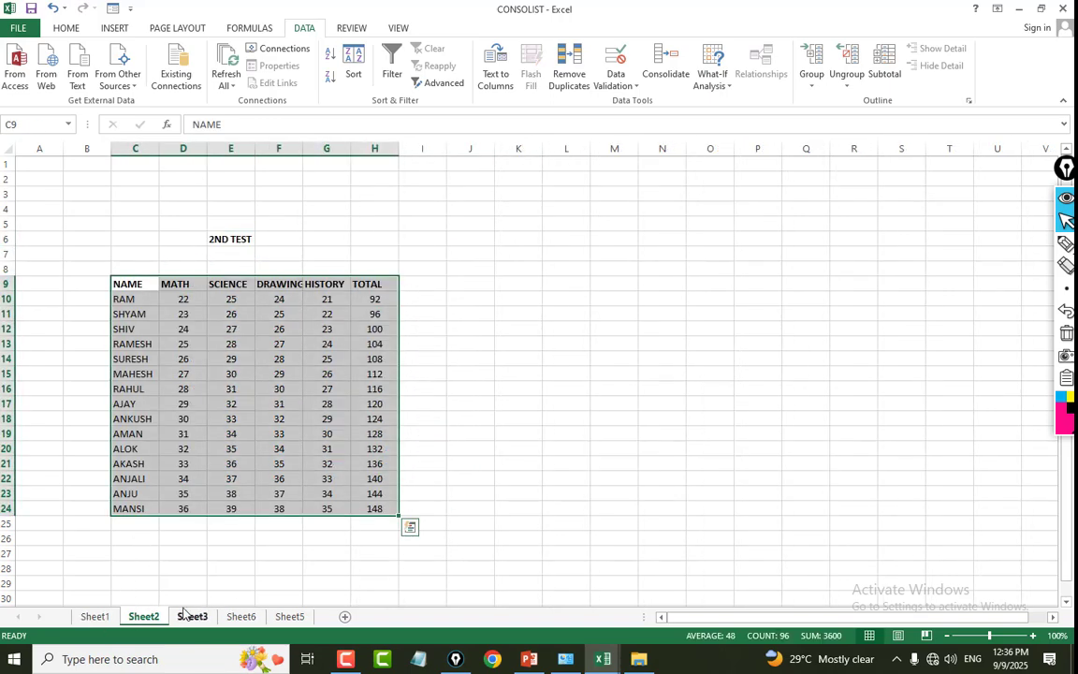
pyautogui.click(193, 616)
pyautogui.click(303, 393)
pyautogui.moveTo(182, 254); pyautogui.dragTo(413, 466)
pyautogui.click(240, 616)
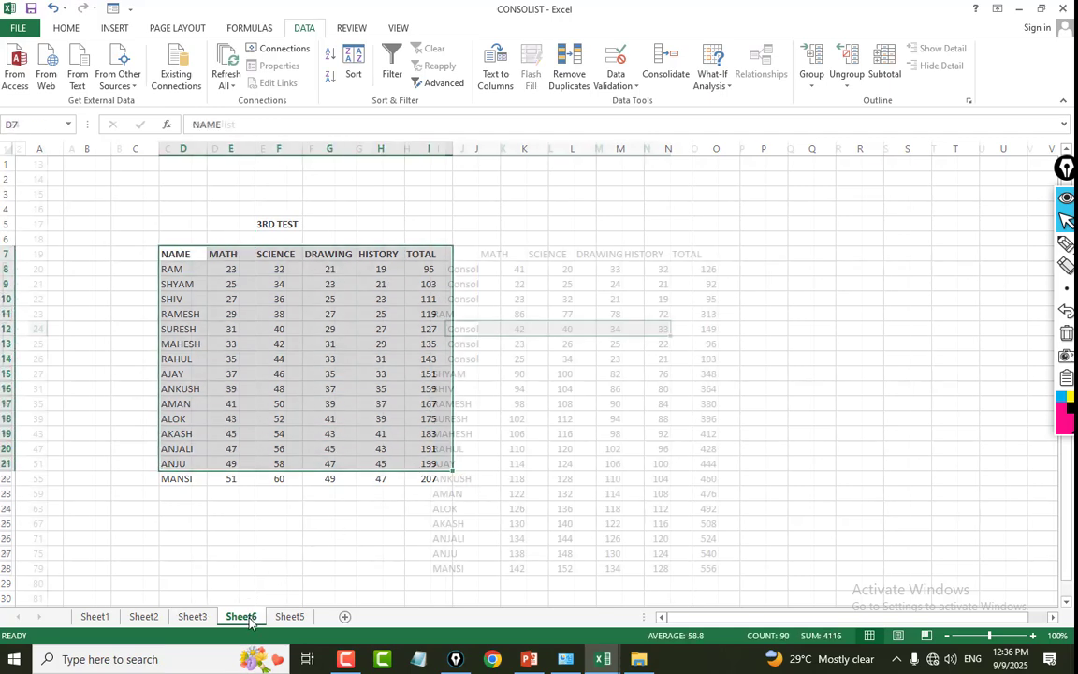
pyautogui.click(329, 326)
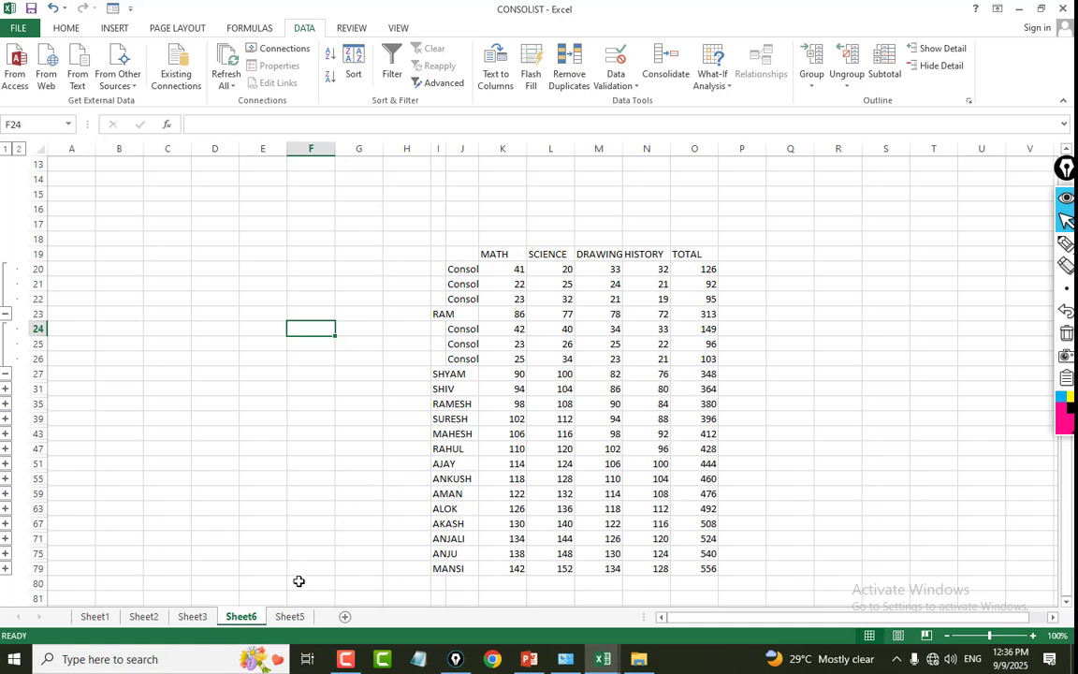
# Add a new blank worksheet after Sheet5 and select cell D5 as the starting cell for the consolidation.
pyautogui.click(391, 226)
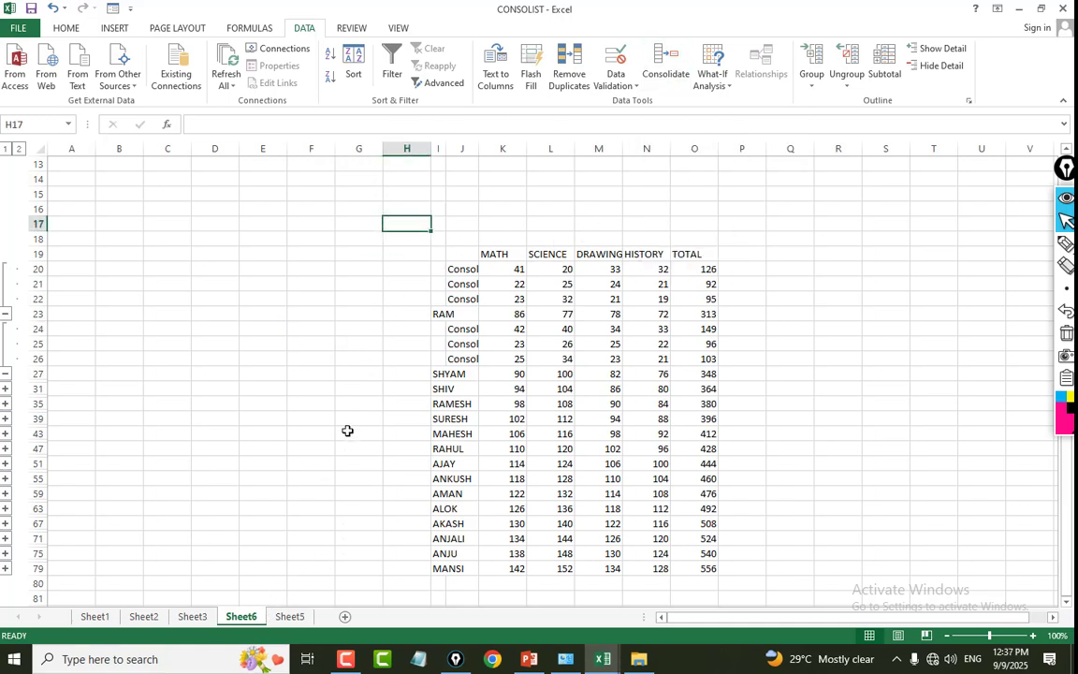
pyautogui.click(329, 341)
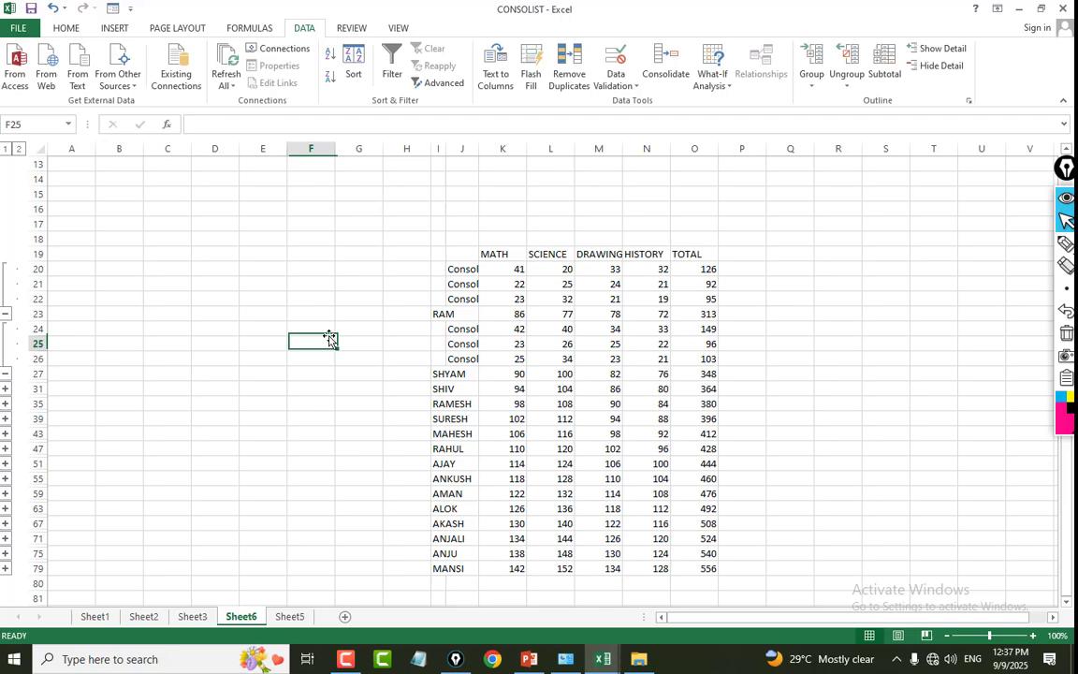
pyautogui.click(286, 616)
pyautogui.click(346, 616)
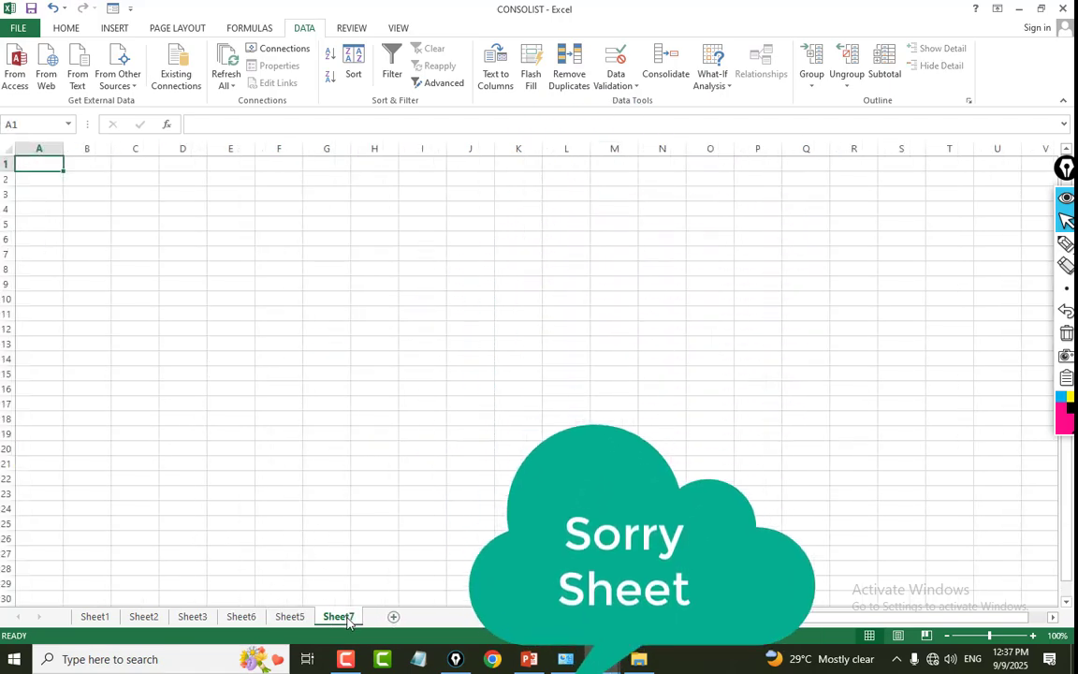
pyautogui.click(290, 320)
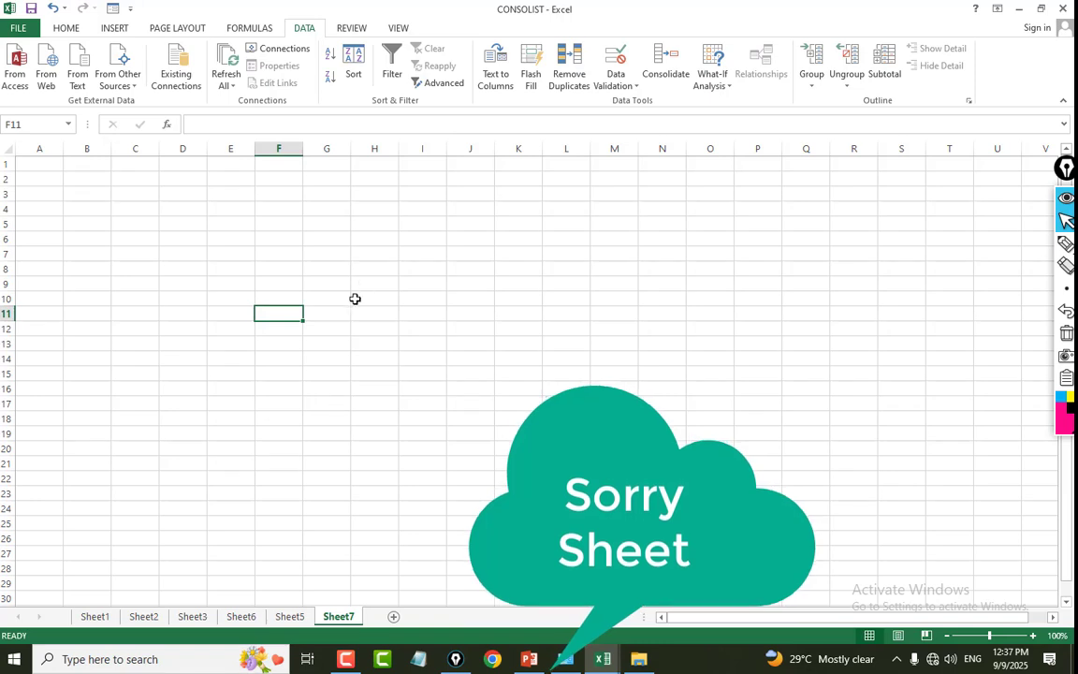
pyautogui.click(191, 224)
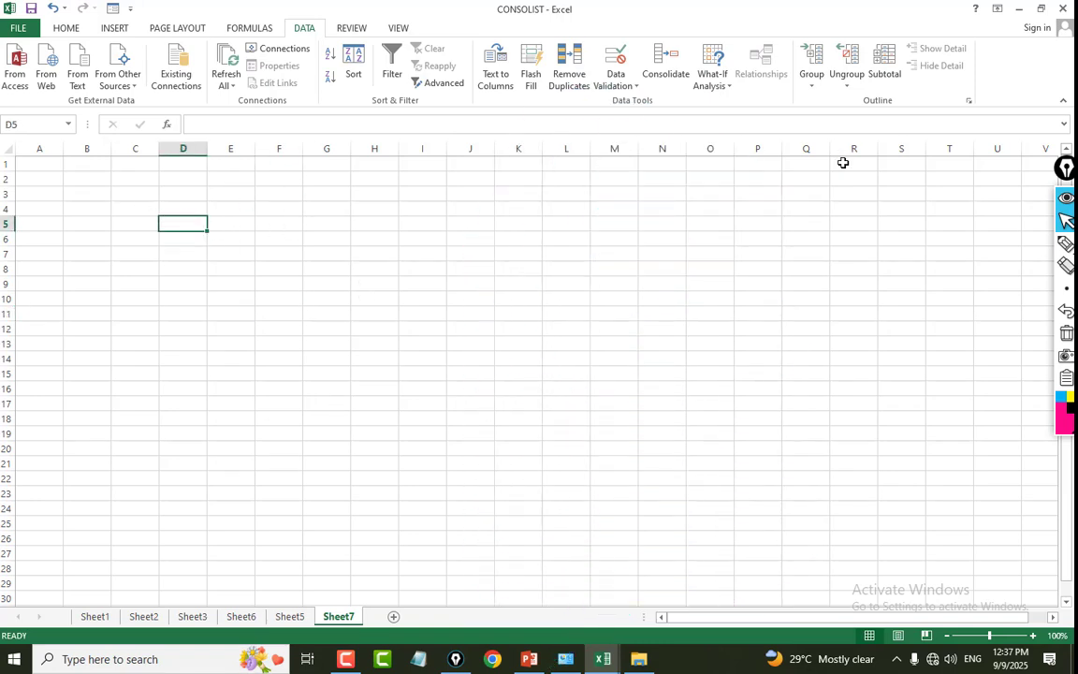
# Start a Consolidate with the Sum function and add the 1ST TEST range C7:H22 on Sheet1 as a reference.
pyautogui.click(659, 80)
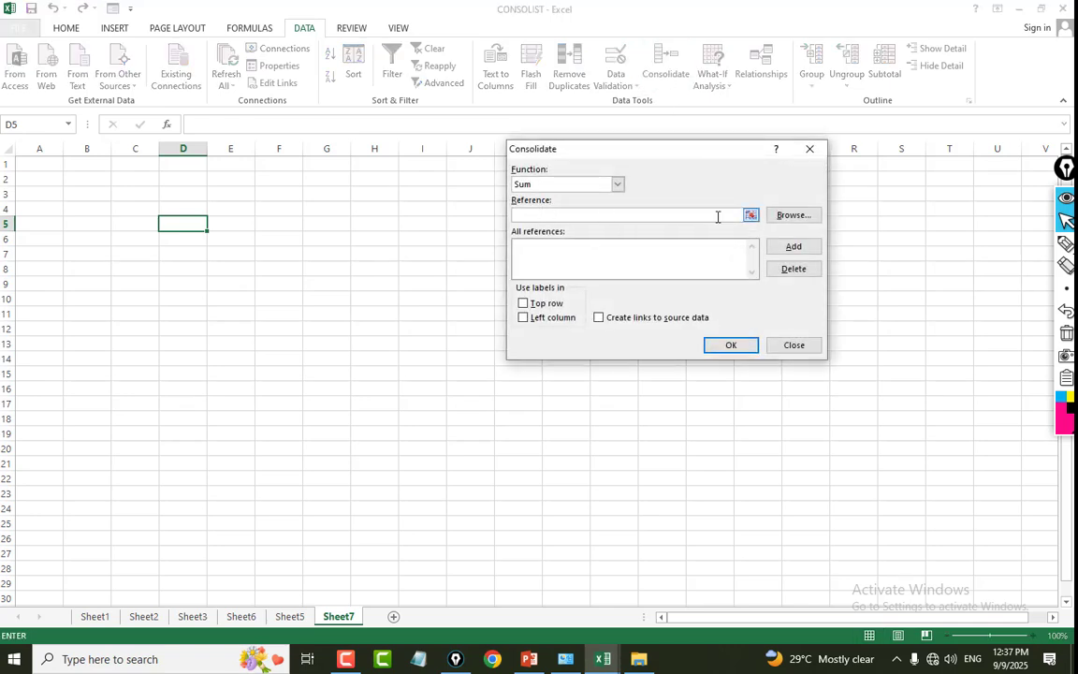
pyautogui.click(751, 215)
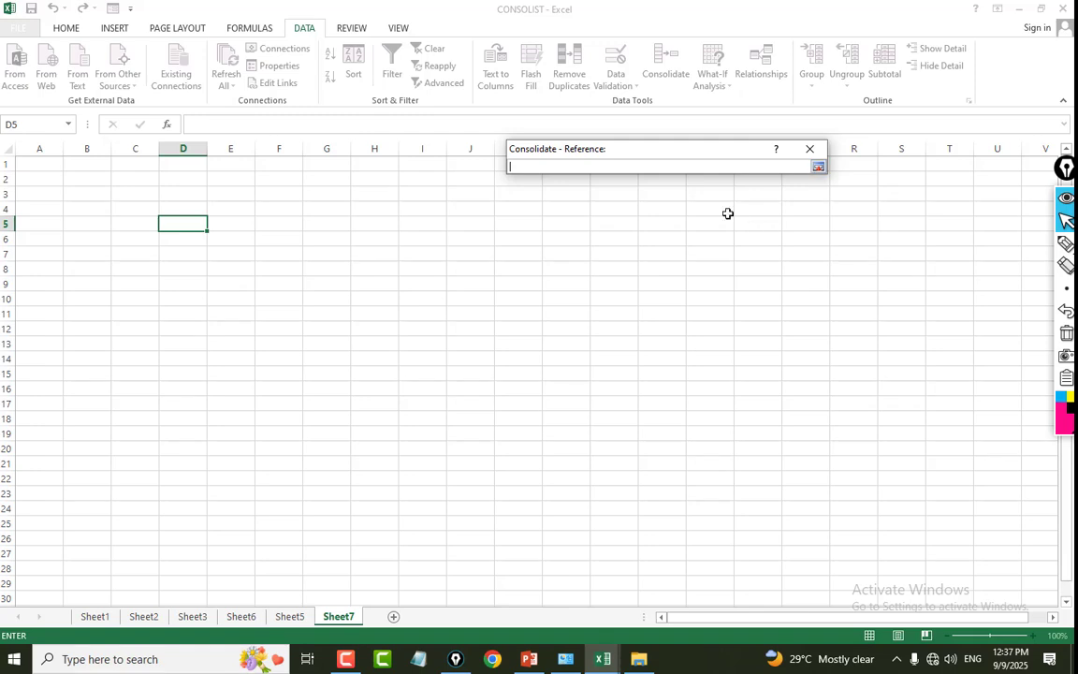
pyautogui.click(818, 168)
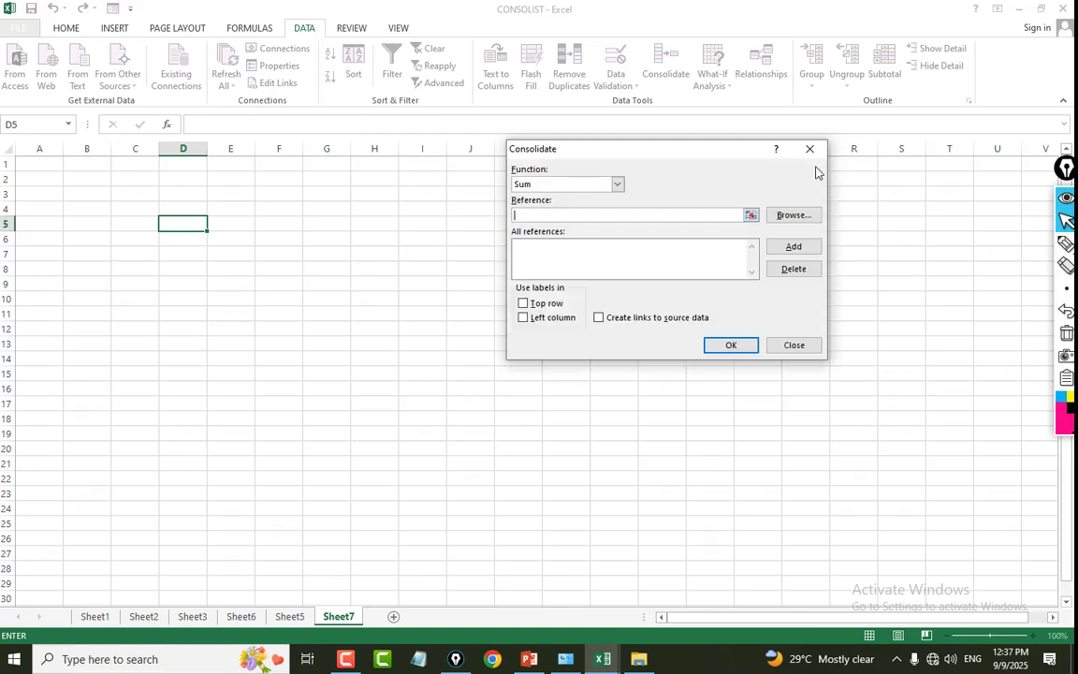
pyautogui.click(751, 215)
pyautogui.click(94, 616)
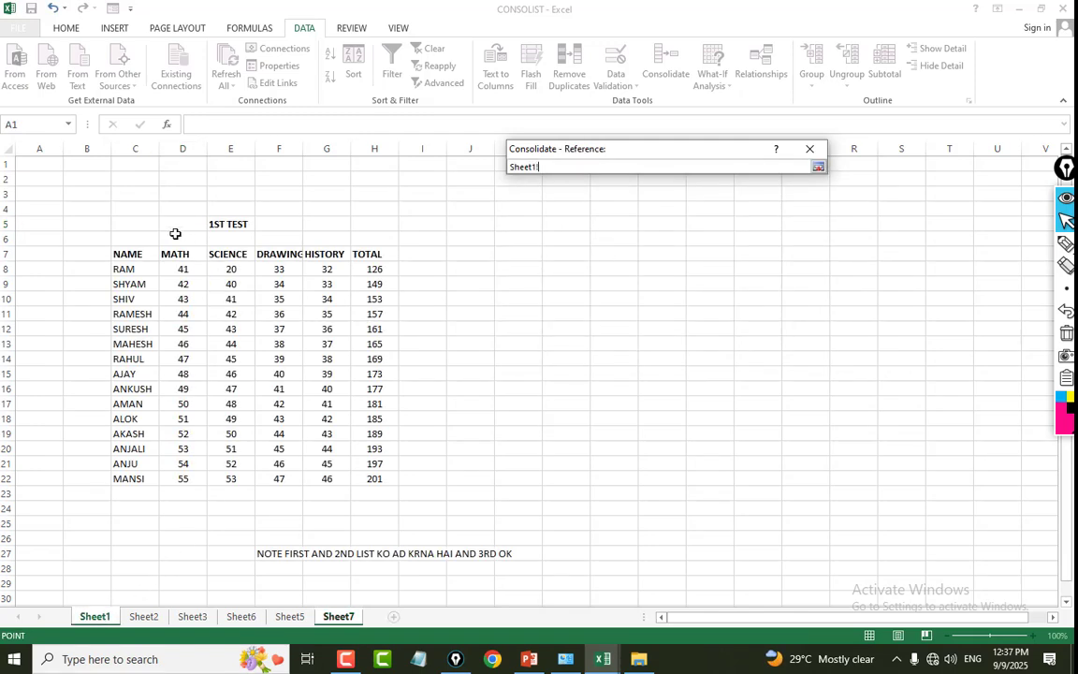
pyautogui.moveTo(128, 254); pyautogui.dragTo(365, 479)
pyautogui.click(818, 167)
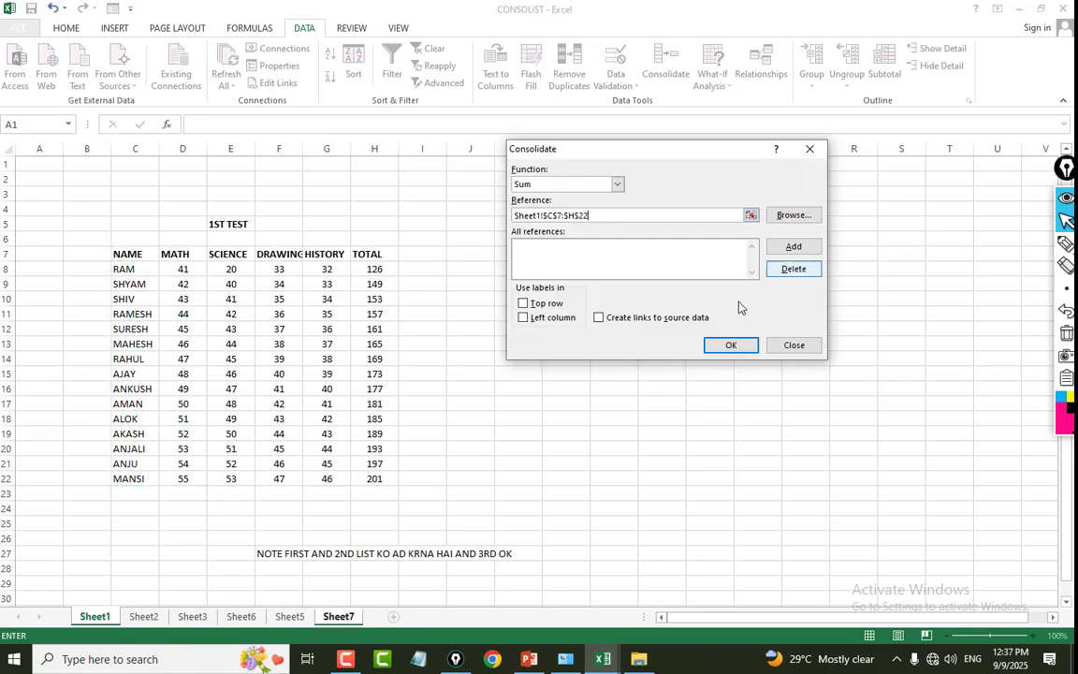
pyautogui.click(793, 246)
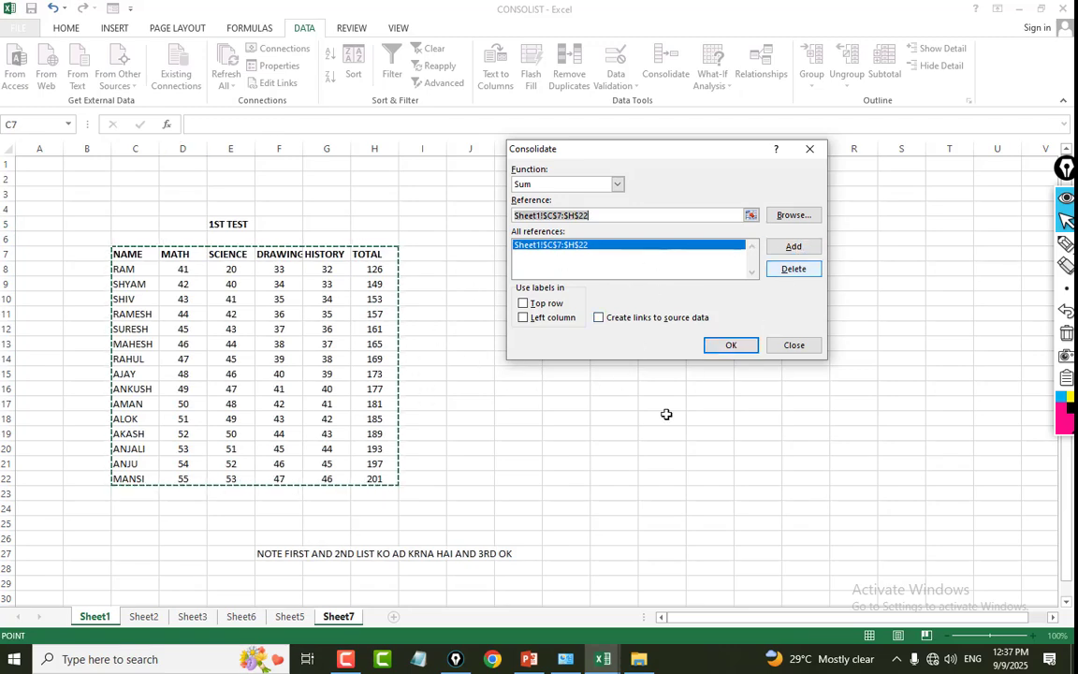
# Add the 2ND TEST range C9:H24 on Sheet2 to the references and set the 3RD TEST range D7:I22 on Sheet3 as the next reference.
pyautogui.click(162, 619)
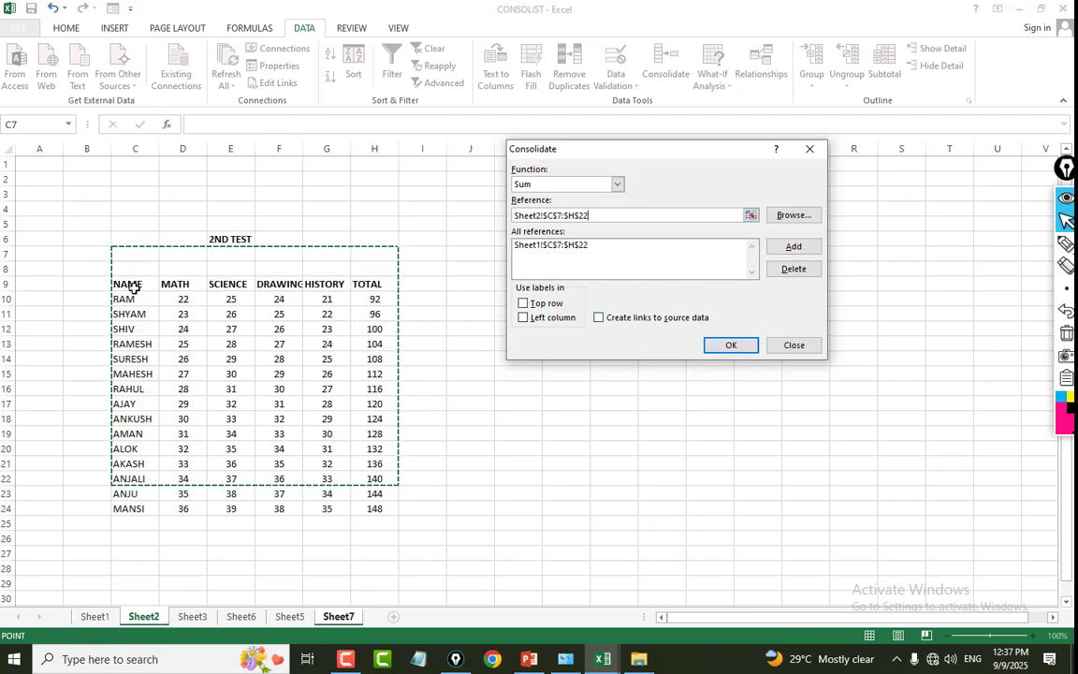
pyautogui.moveTo(127, 283); pyautogui.dragTo(363, 505)
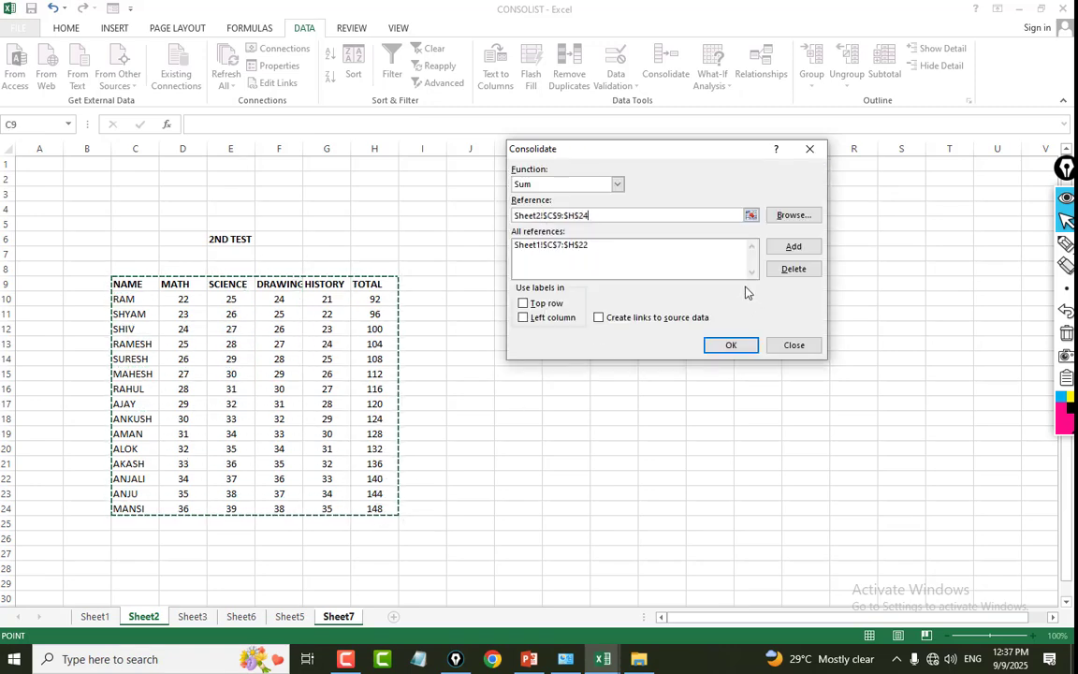
pyautogui.click(785, 249)
pyautogui.click(190, 617)
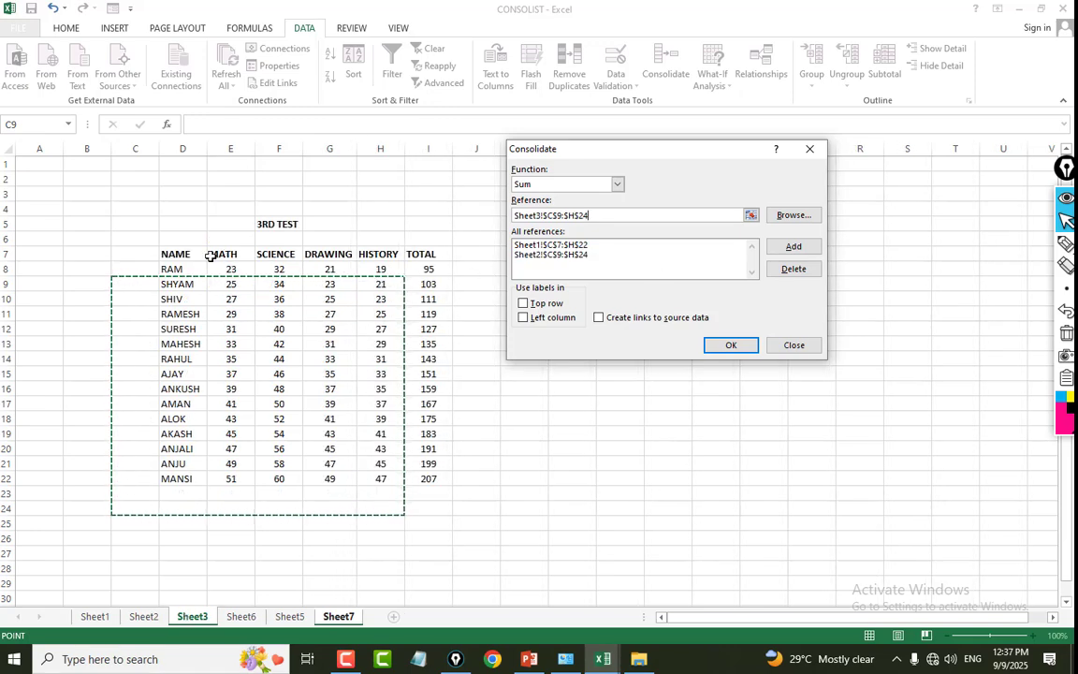
pyautogui.moveTo(204, 255); pyautogui.dragTo(407, 474)
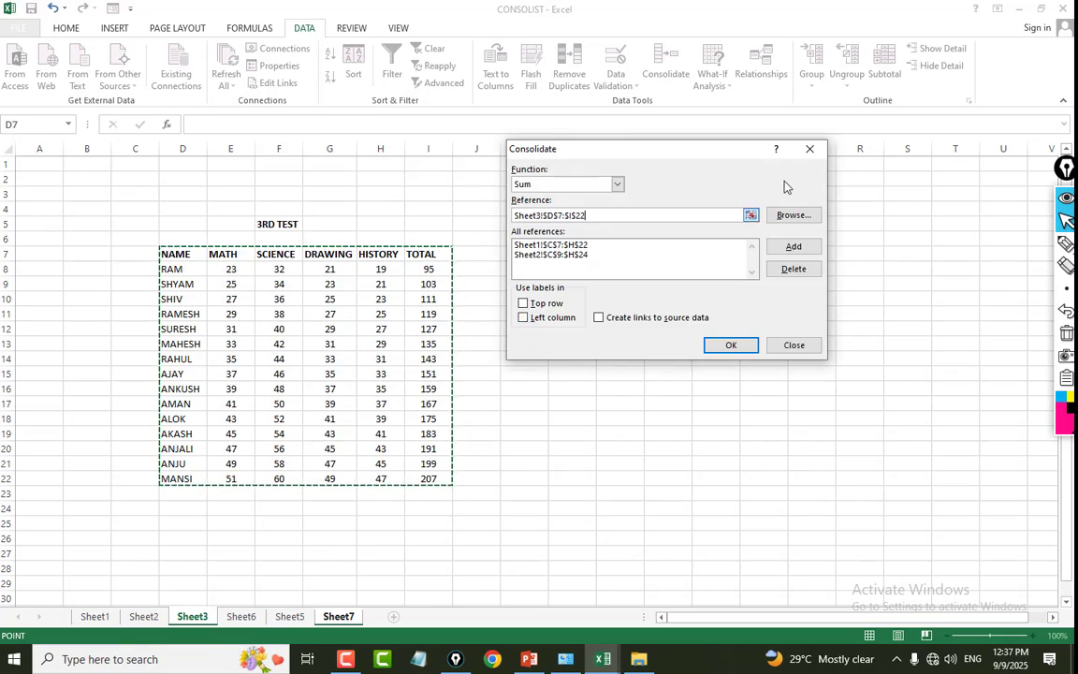
# Use the top row and left column as labels, link to the source data, and create the consolidated table.
pyautogui.click(523, 303)
pyautogui.click(540, 318)
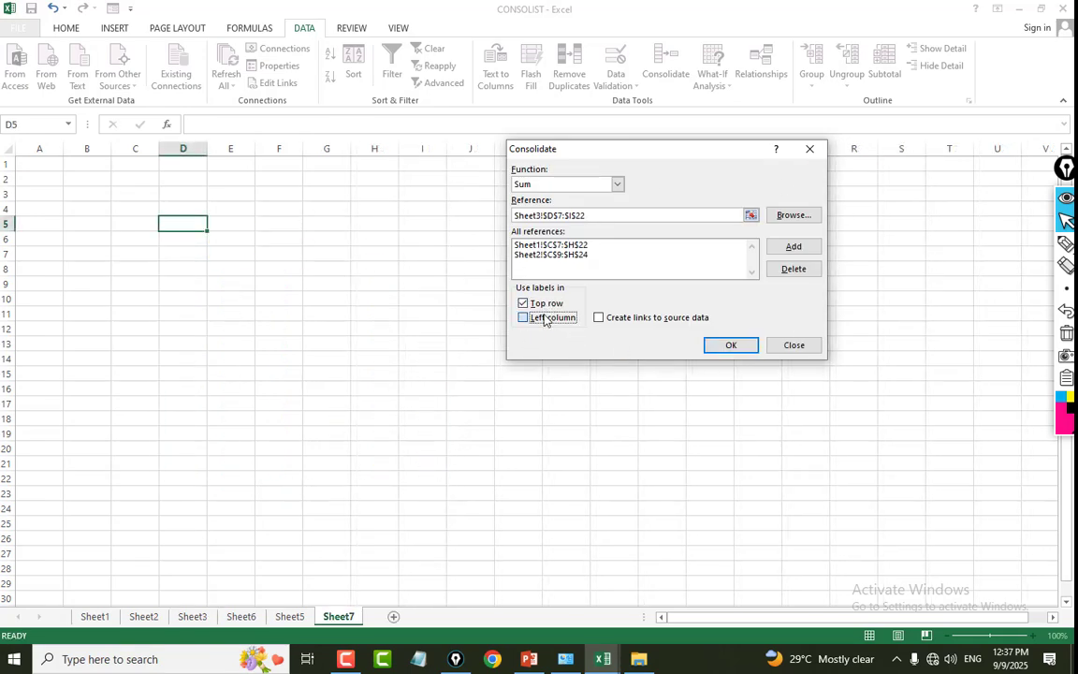
pyautogui.click(617, 319)
pyautogui.click(730, 346)
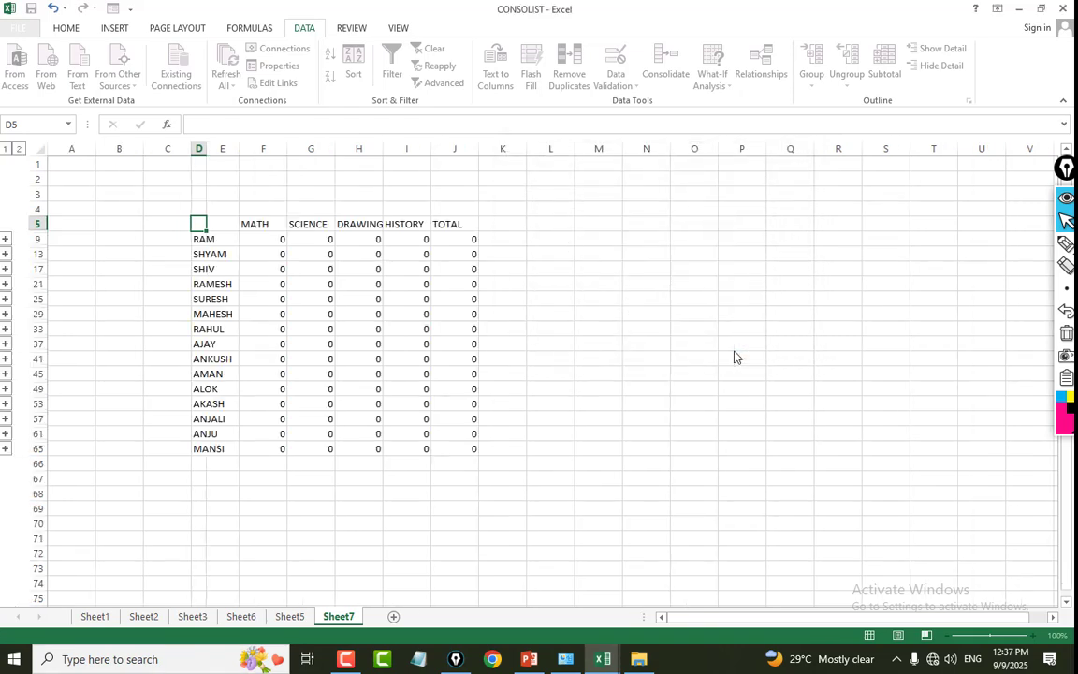
# Review the consolidated totals, expand the first student's detail rows and examine the marks from the three tests in F6:J8.
pyautogui.click(625, 241)
pyautogui.click(219, 227)
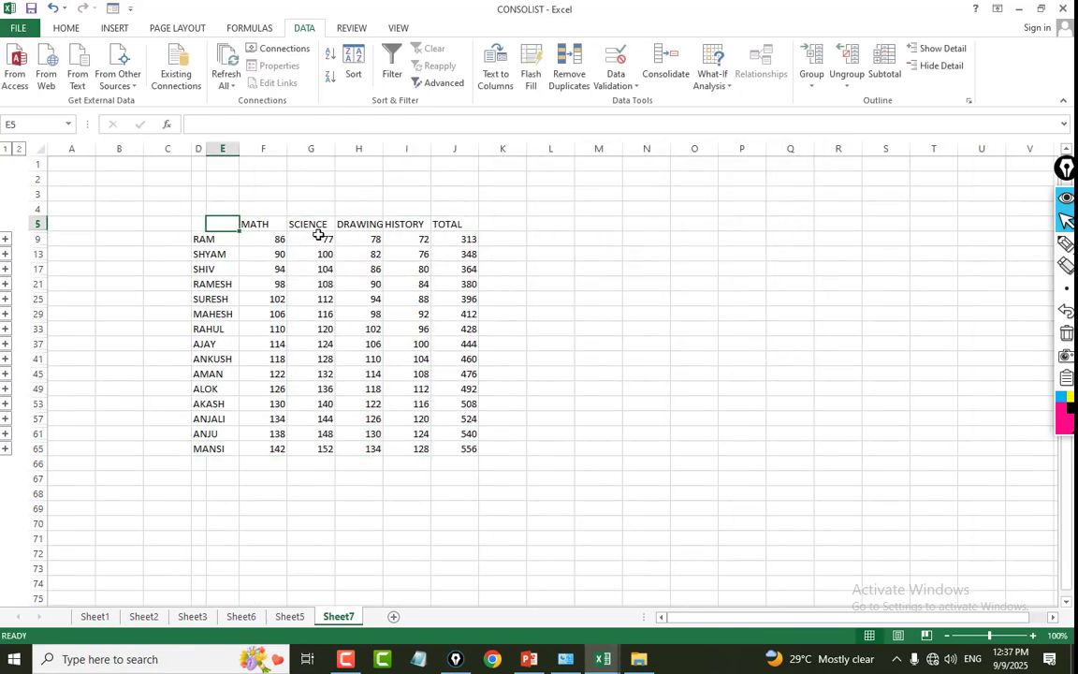
pyautogui.click(470, 312)
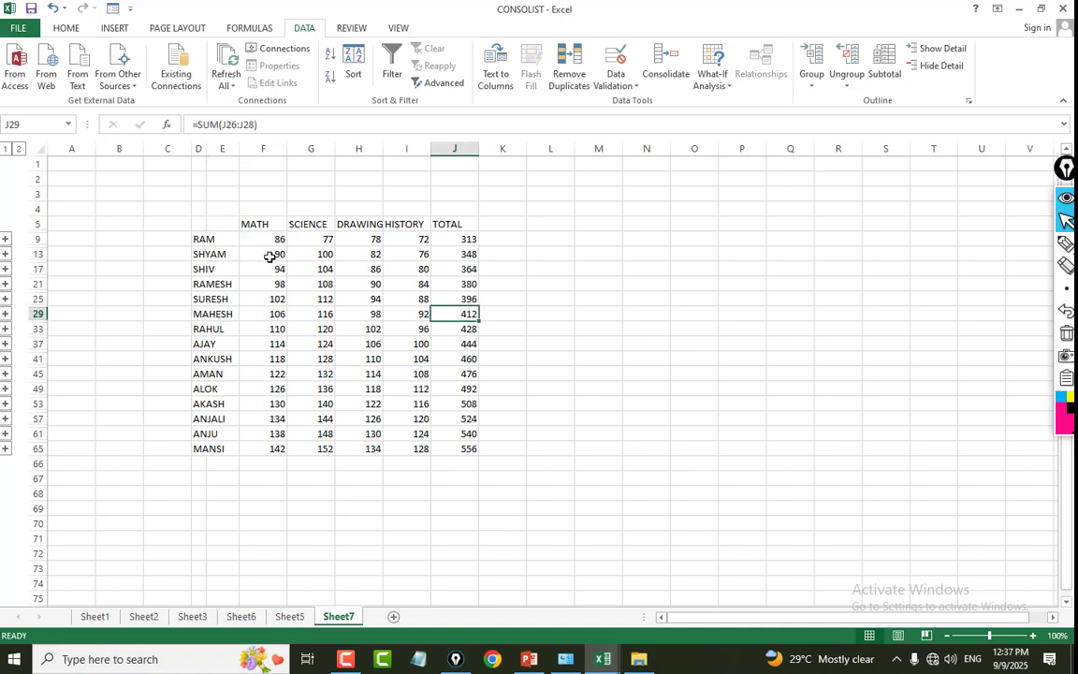
pyautogui.click(212, 242)
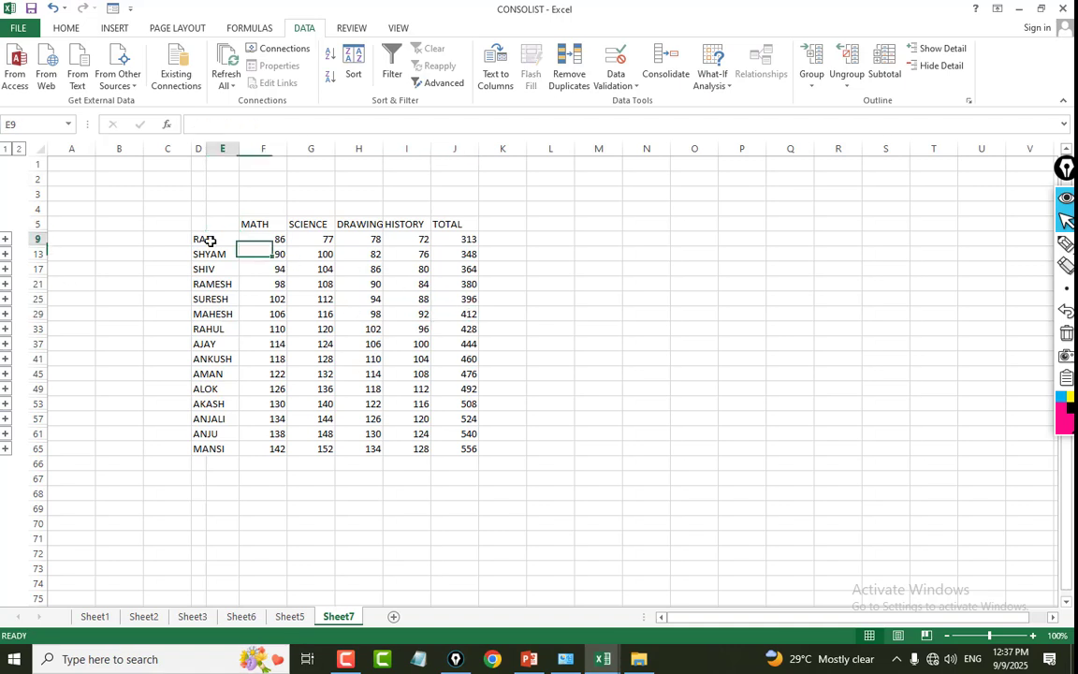
pyautogui.click(5, 238)
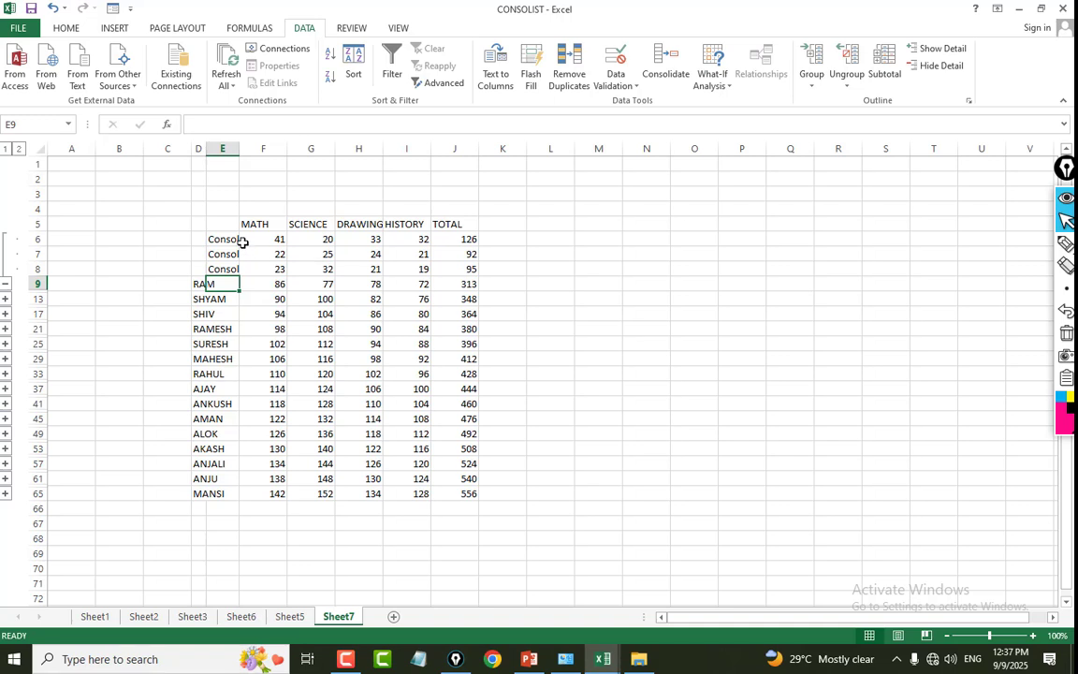
pyautogui.moveTo(241, 240); pyautogui.dragTo(459, 271)
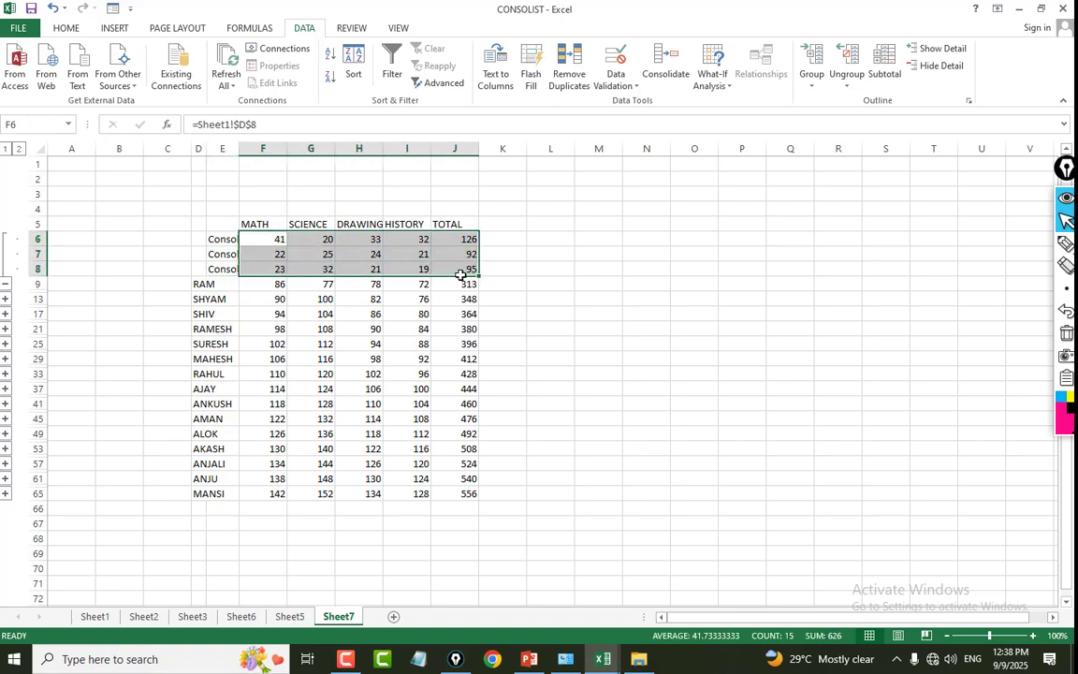
# Expand the detail rows above row 25 for the fifth student and compare the individual test marks with the totals.
pyautogui.click(235, 299)
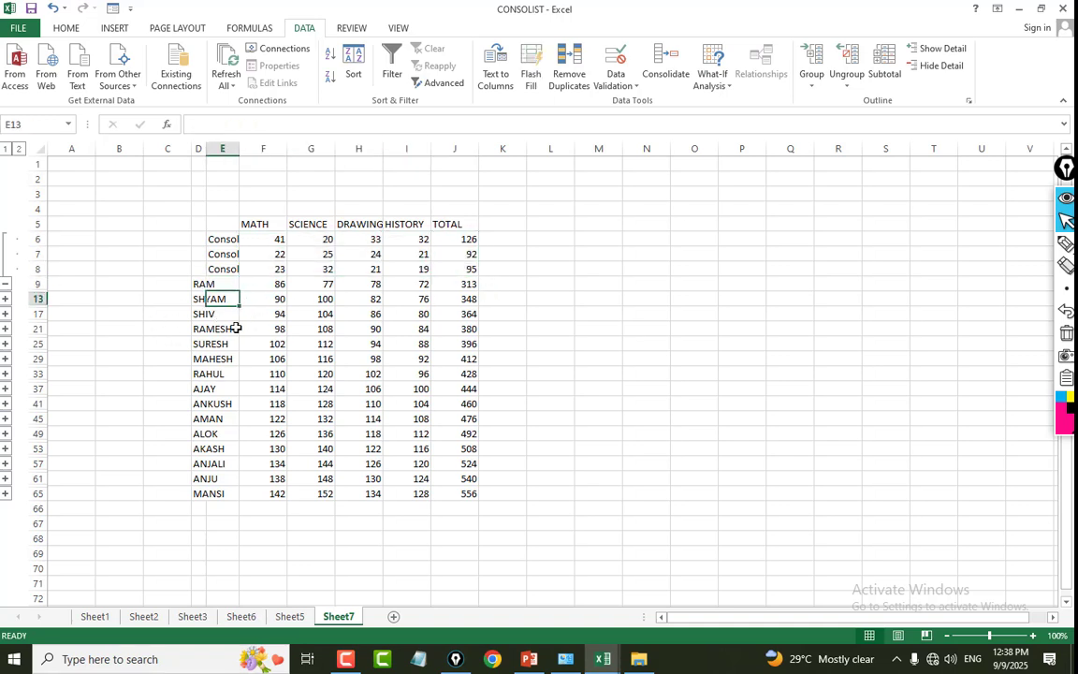
pyautogui.click(270, 316)
pyautogui.click(221, 301)
pyautogui.click(6, 344)
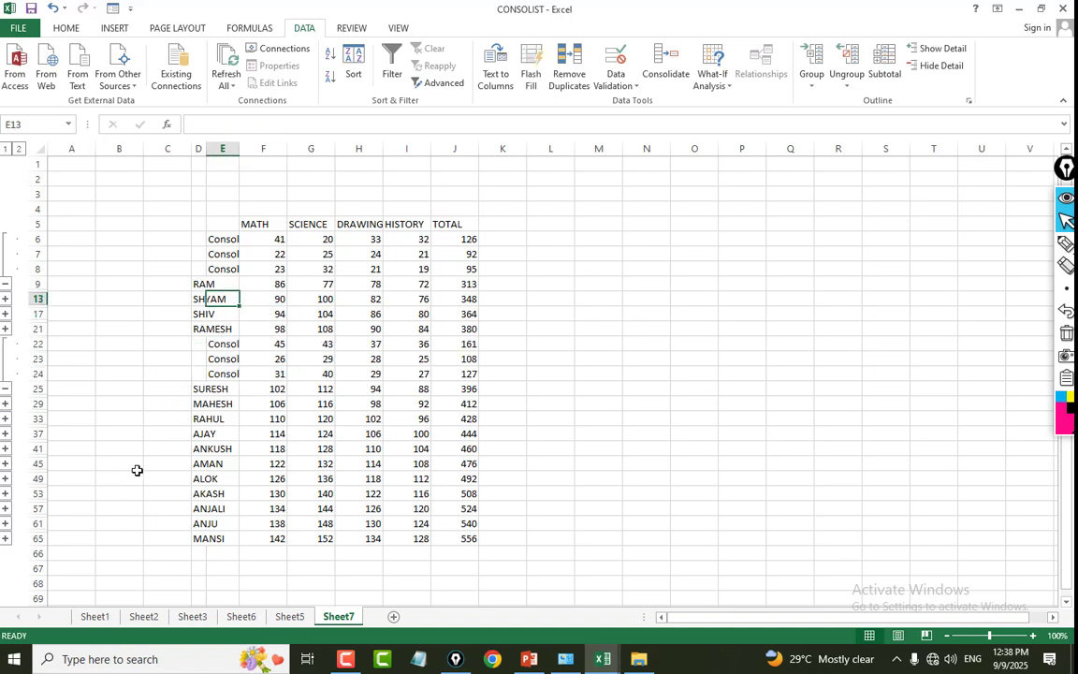
pyautogui.click(440, 271)
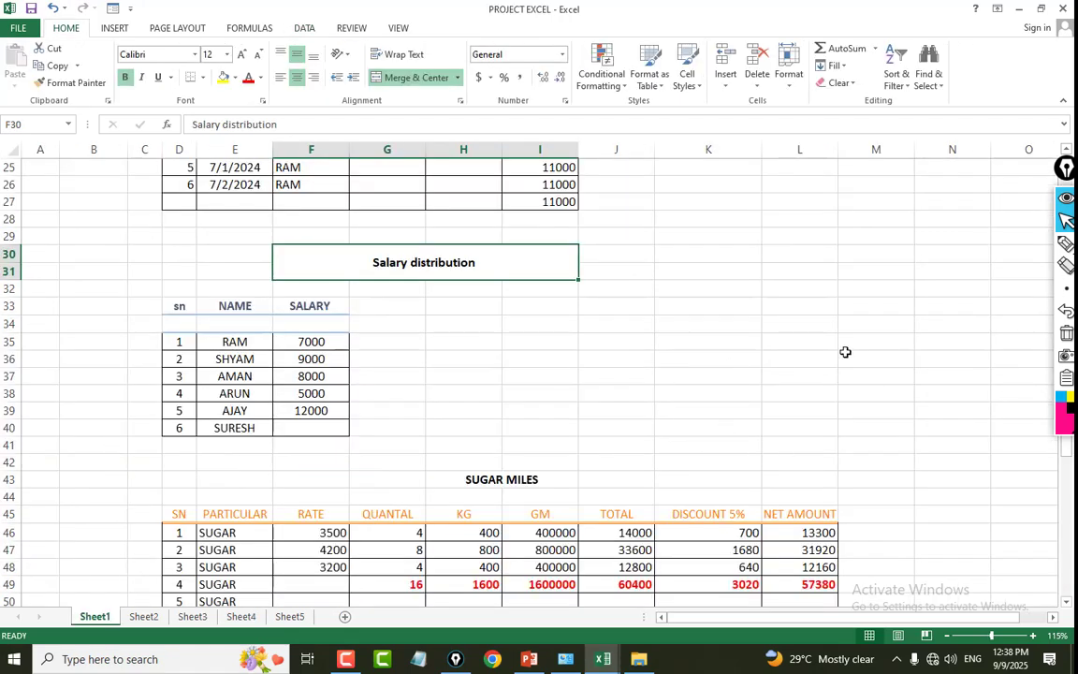
# Switch to the PROJECT EXCEL workbook and clear the sixth name in cell E40 of the Salary distribution table on Sheet1.
pyautogui.scroll(-1, 606, 402)
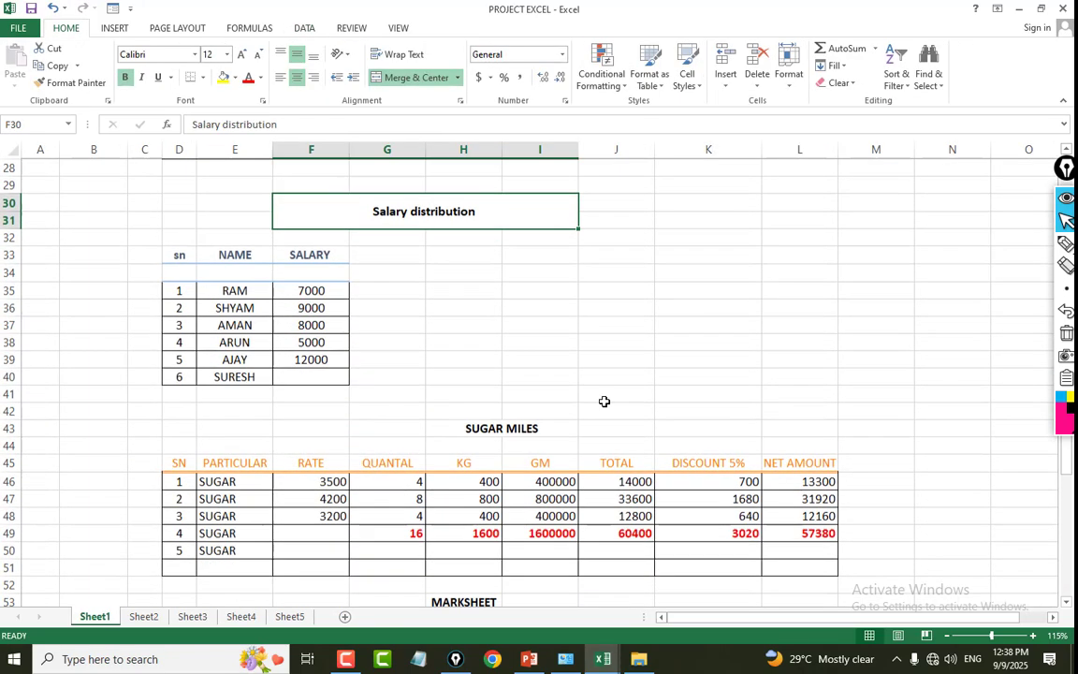
pyautogui.scroll(2, 490, 370)
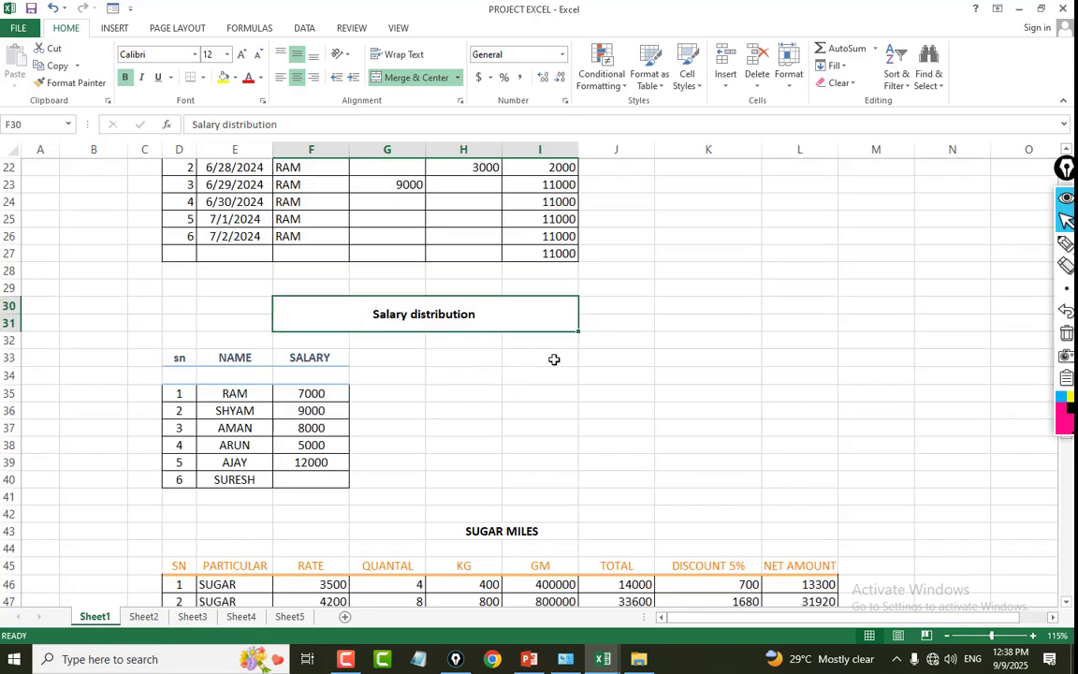
pyautogui.scroll(-2, 554, 359)
pyautogui.moveTo(231, 290); pyautogui.dragTo(231, 377)
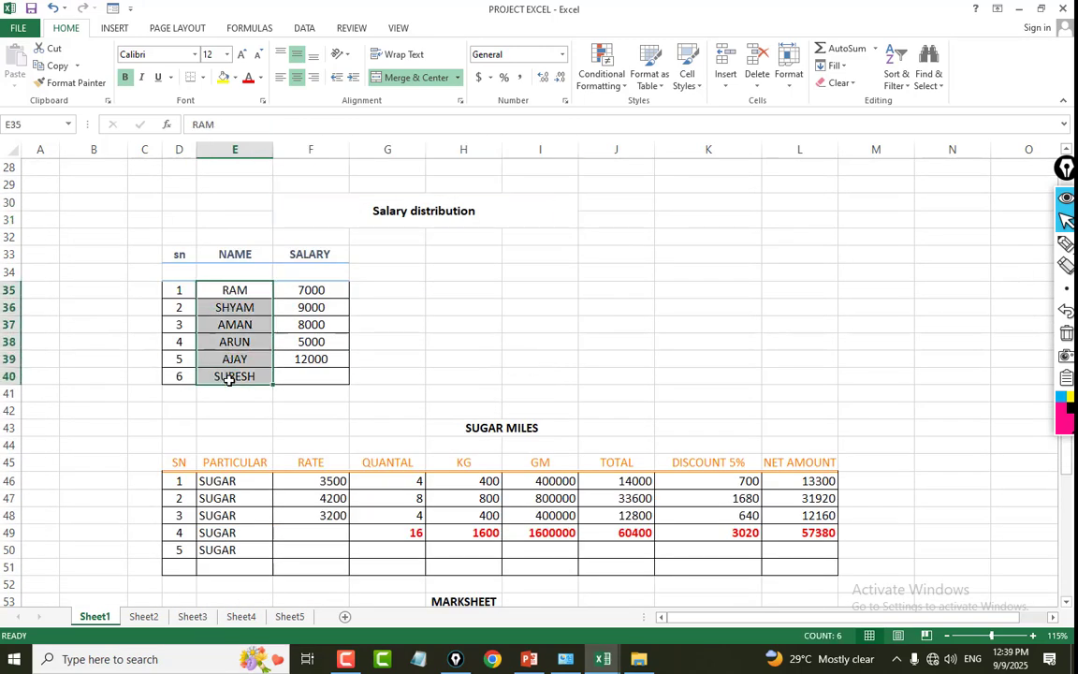
pyautogui.click(228, 380)
pyautogui.press('Delete')
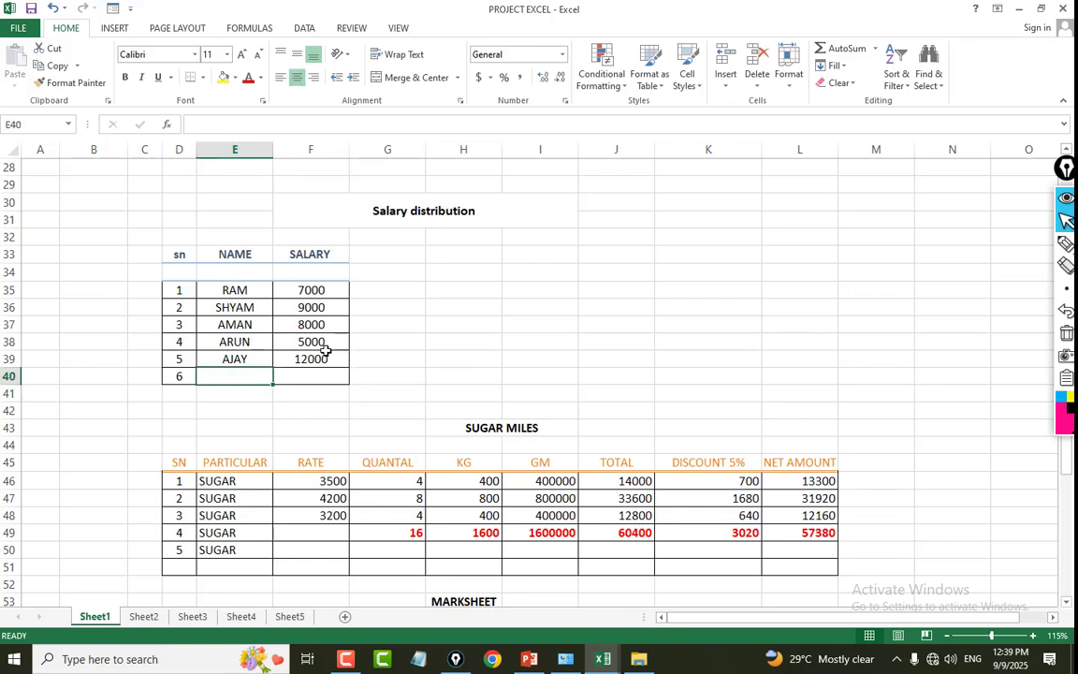
# Examine the names and salaries in E35:F39 of the Salary distribution table.
pyautogui.click(335, 324)
pyautogui.moveTo(260, 290); pyautogui.dragTo(255, 342)
pyautogui.moveTo(311, 290); pyautogui.dragTo(320, 357)
pyautogui.click(463, 342)
pyautogui.moveTo(235, 290); pyautogui.dragTo(313, 359)
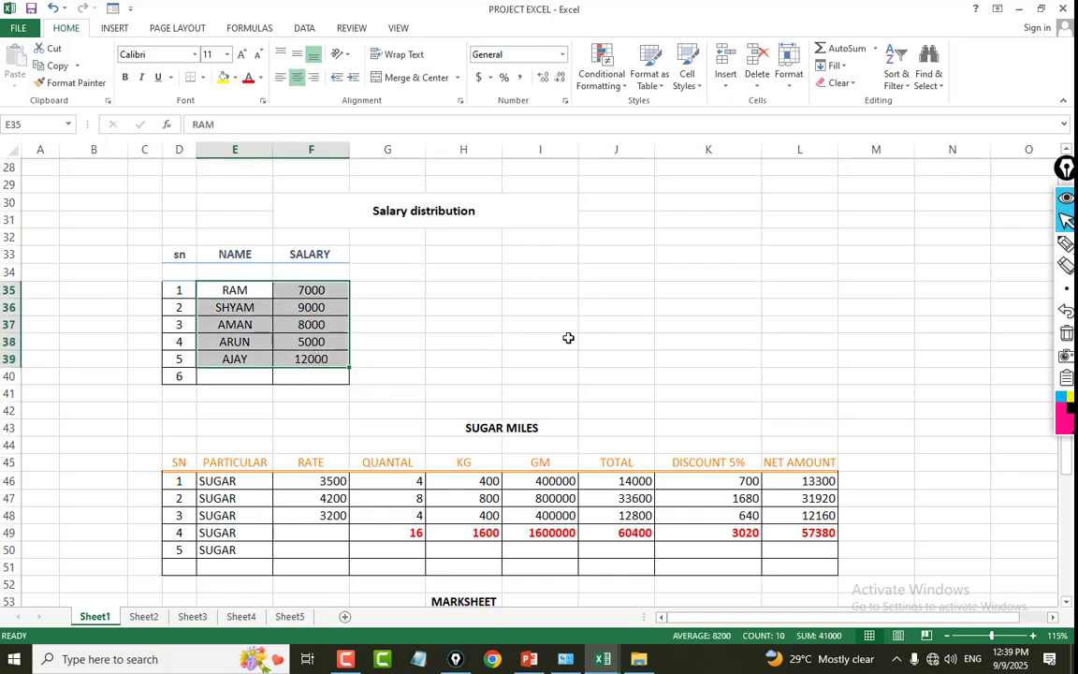
pyautogui.click(638, 339)
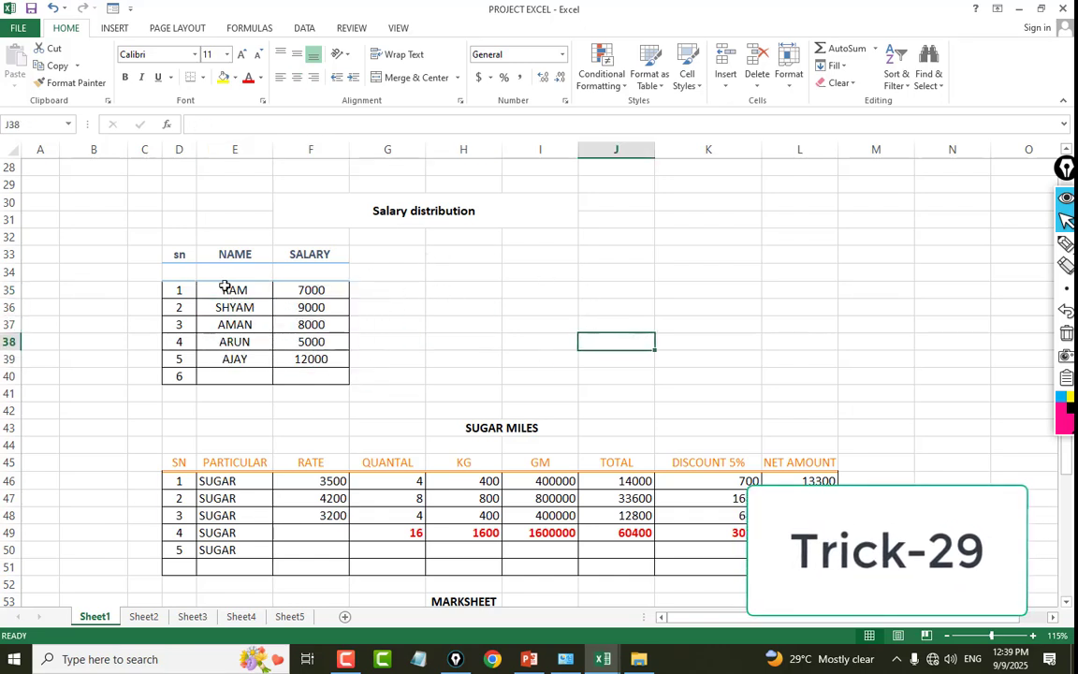
# Insert a 2-D clustered column chart from the names and salaries in E35:F39 of the Salary distribution table.
pyautogui.moveTo(224, 287); pyautogui.dragTo(278, 358)
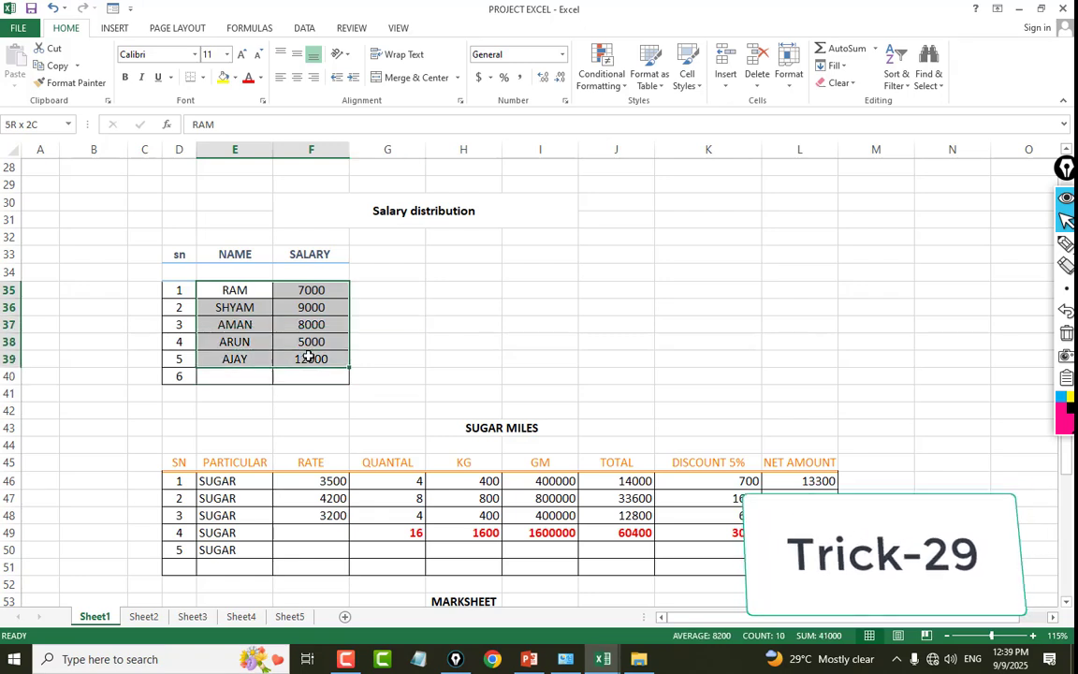
pyautogui.click(307, 29)
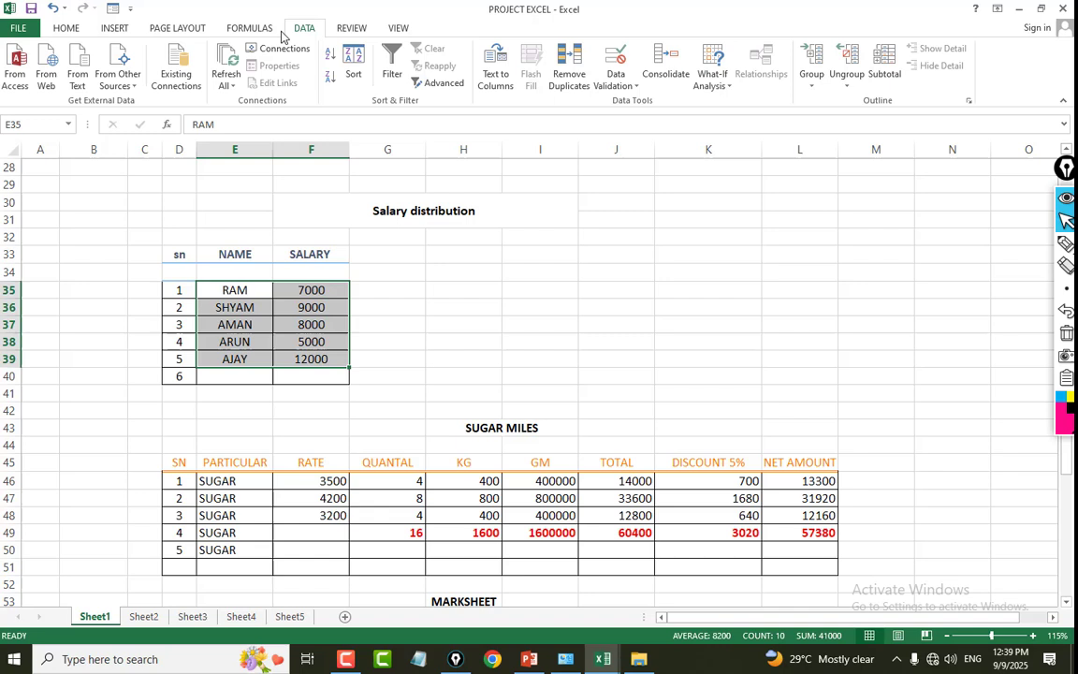
pyautogui.click(114, 28)
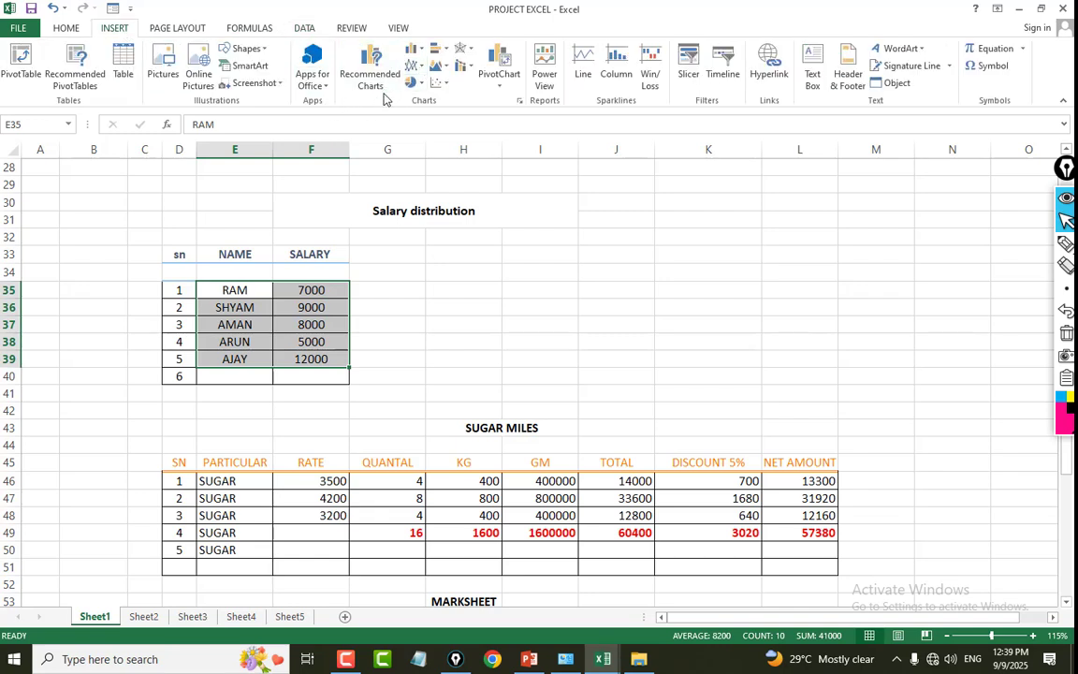
pyautogui.click(417, 50)
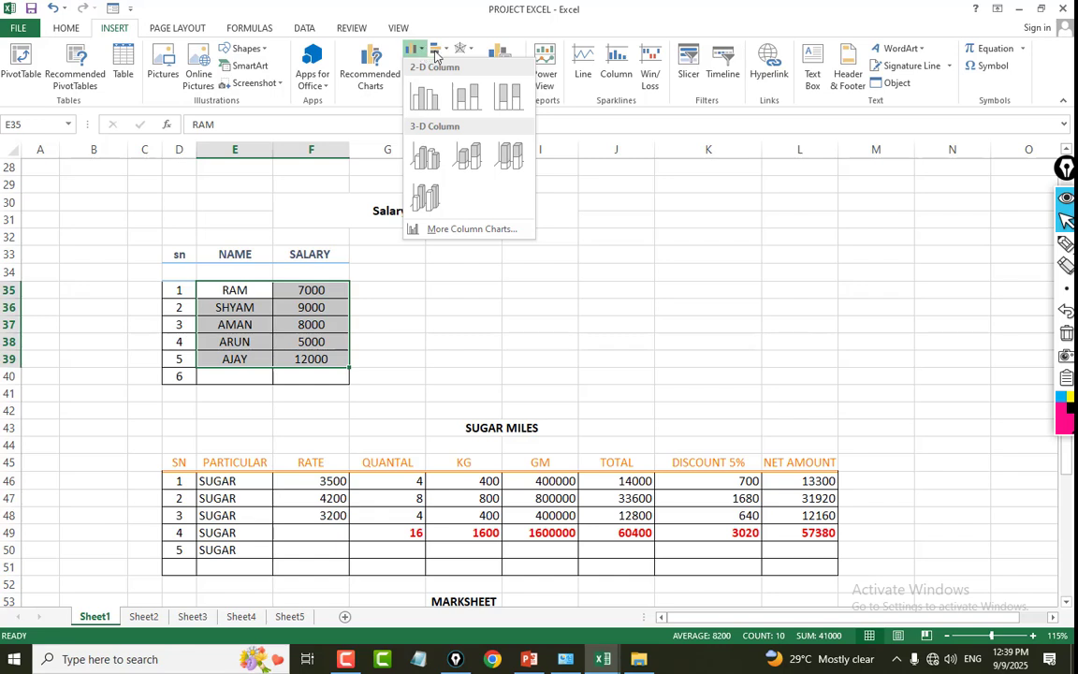
pyautogui.click(426, 98)
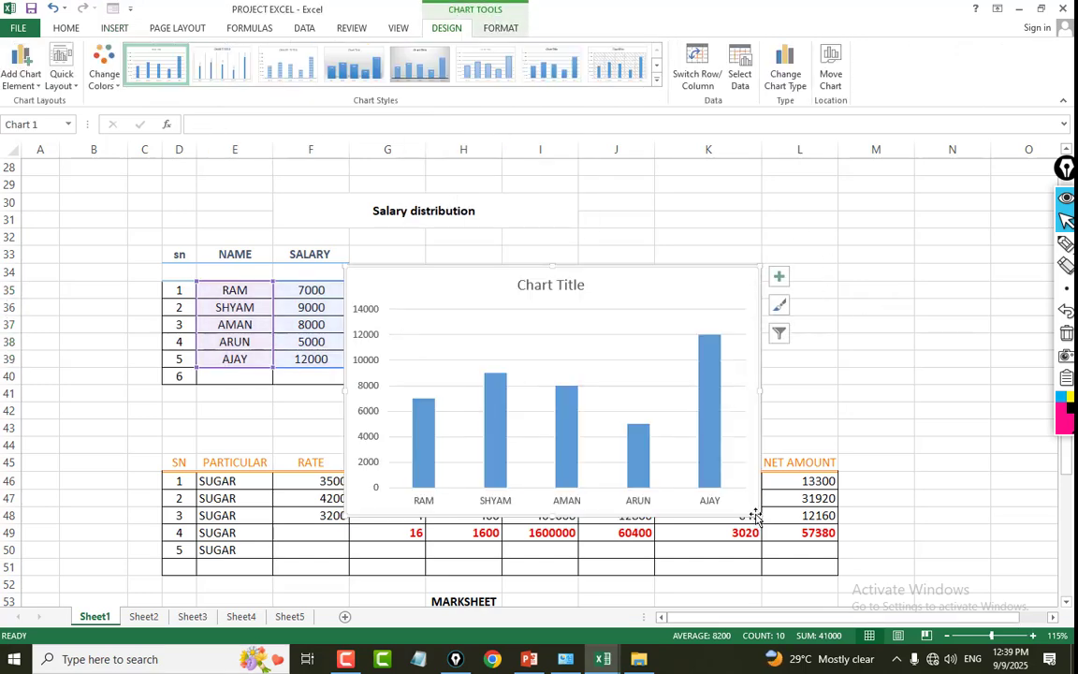
# Shrink the salary chart, place it beside the table over columns H to J and apply the fourth chart style.
pyautogui.moveTo(761, 513); pyautogui.dragTo(545, 394)
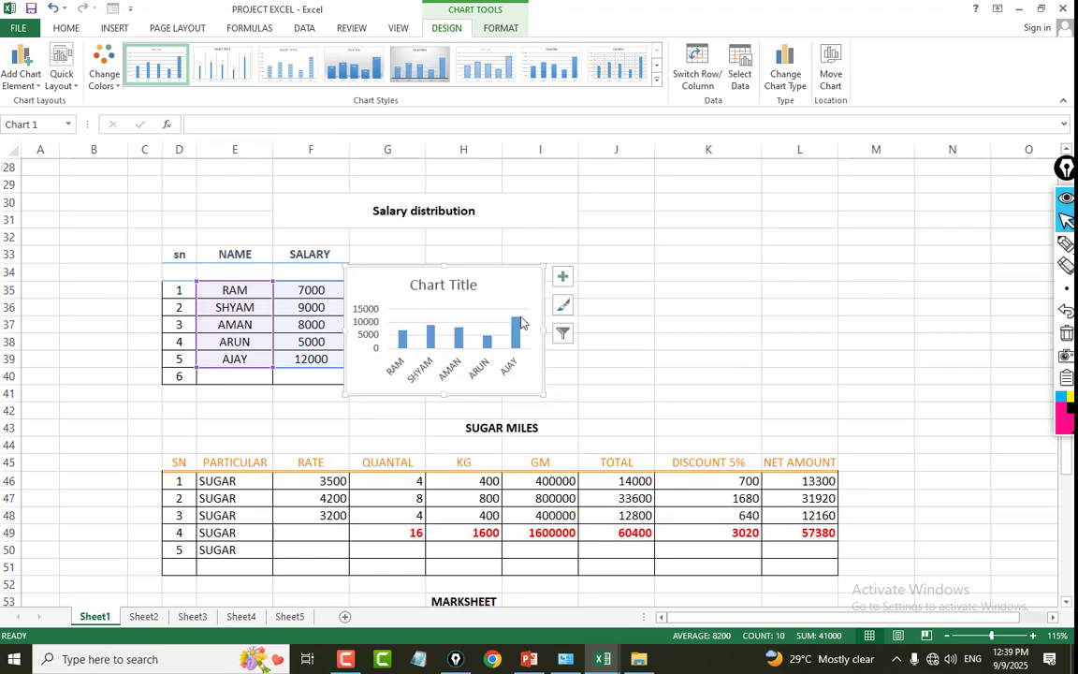
pyautogui.moveTo(473, 268); pyautogui.dragTo(549, 251)
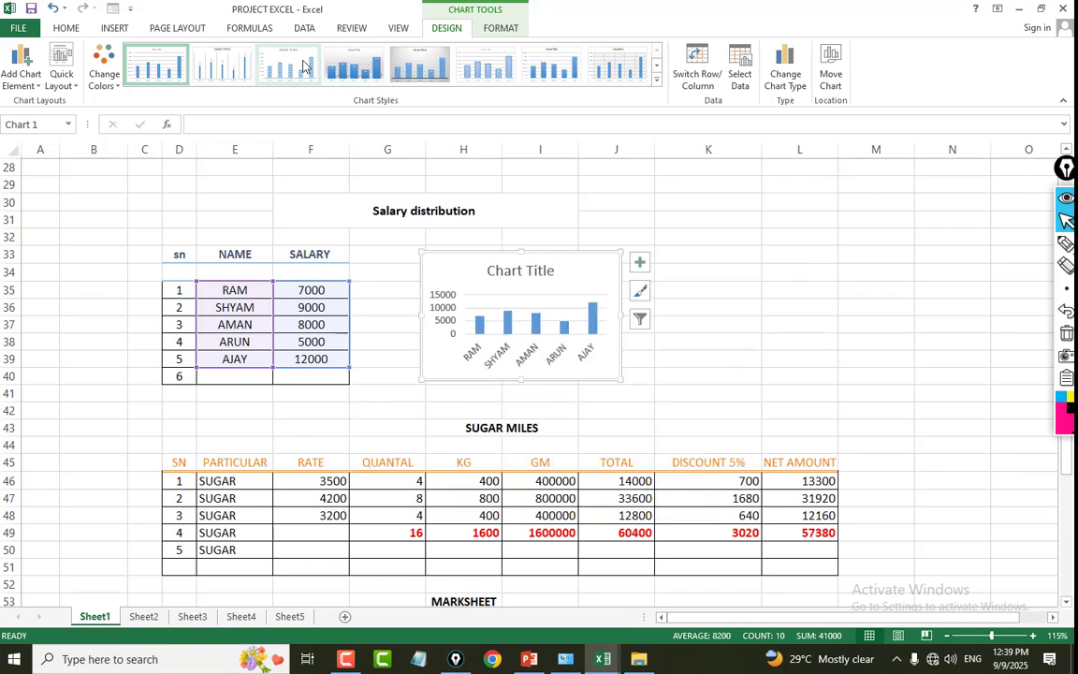
pyautogui.click(352, 67)
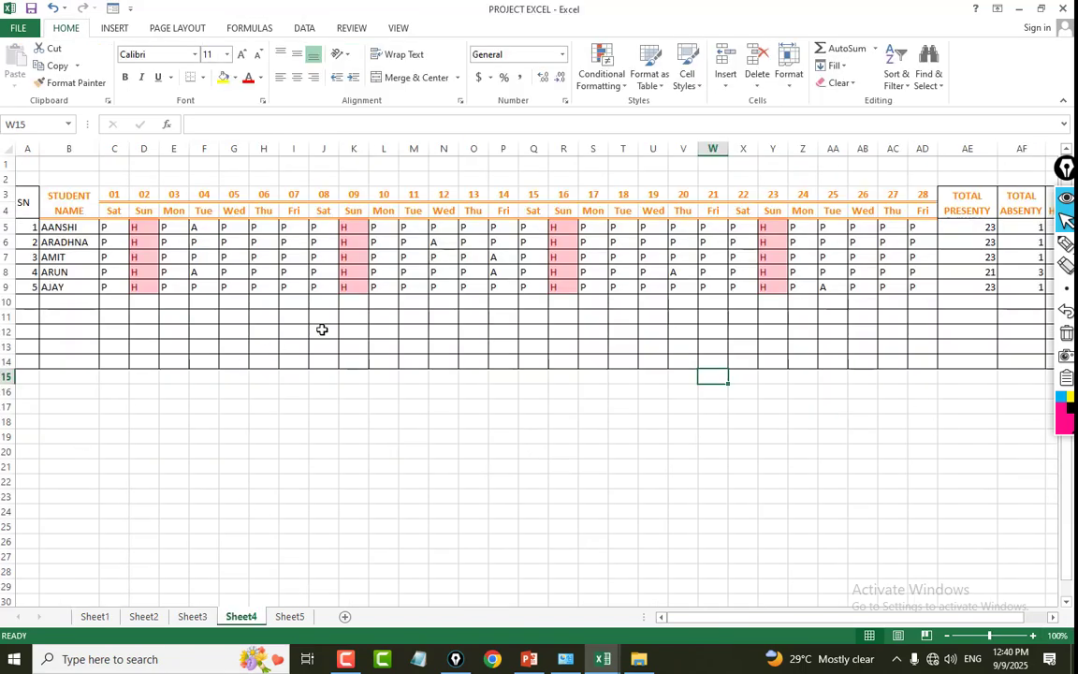
# Try to enter the invalid attendance values GDDG and DGF in cell F6 on Sheet4, cancelling the entry.
pyautogui.hscroll(1, 947, 559)
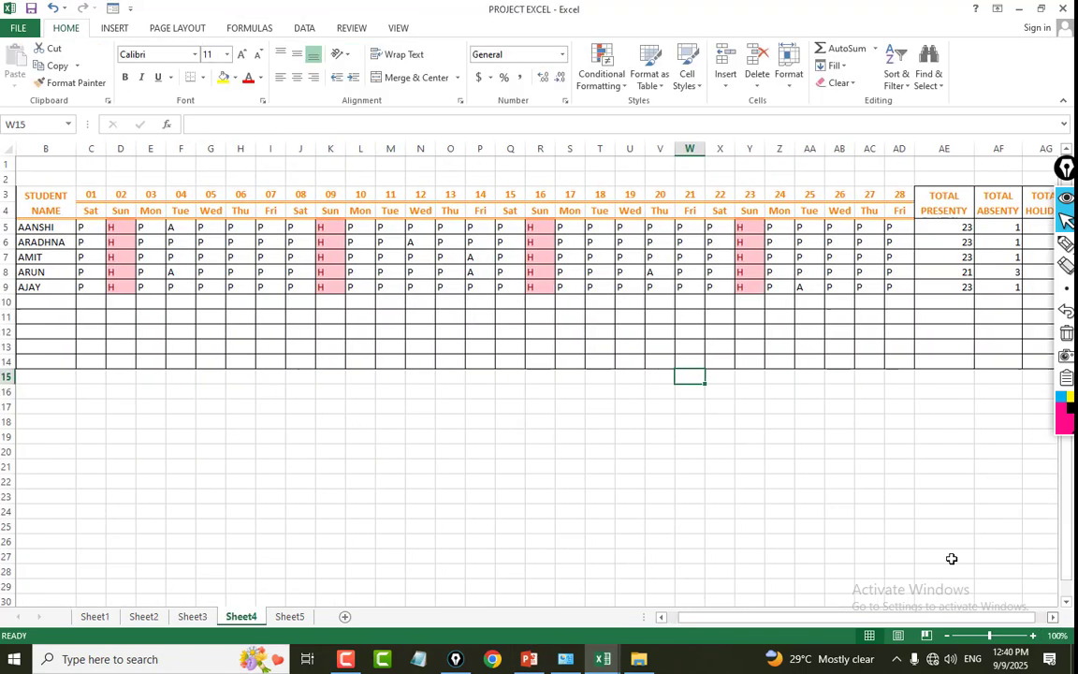
pyautogui.click(171, 211)
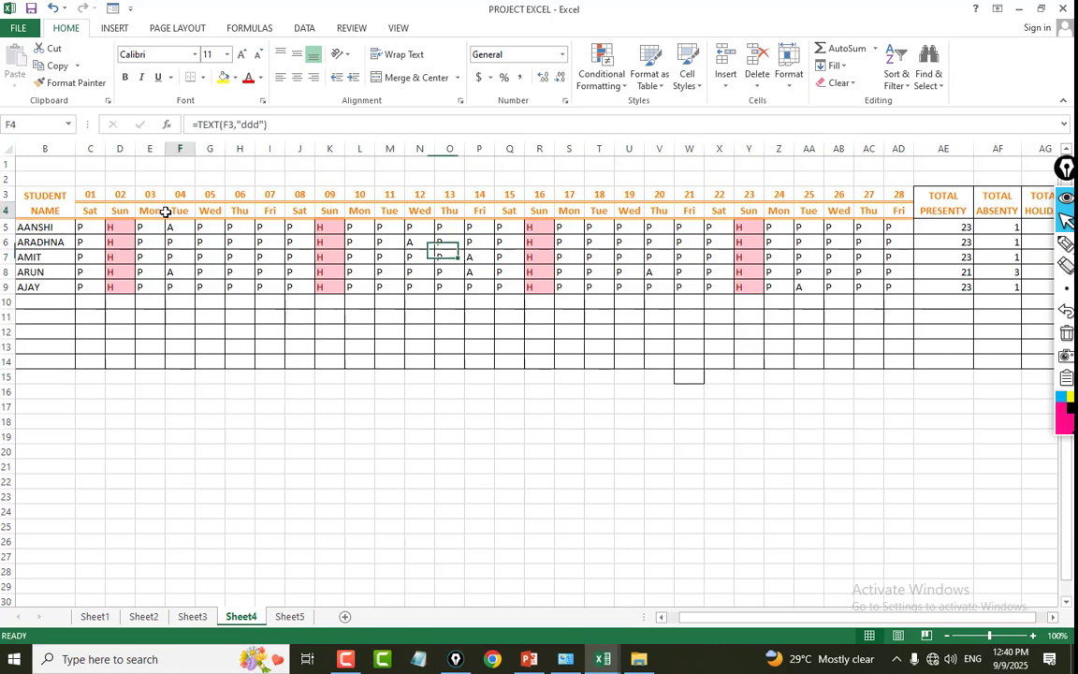
pyautogui.click(171, 241)
pyautogui.write('GDDG')
pyautogui.press('Return')
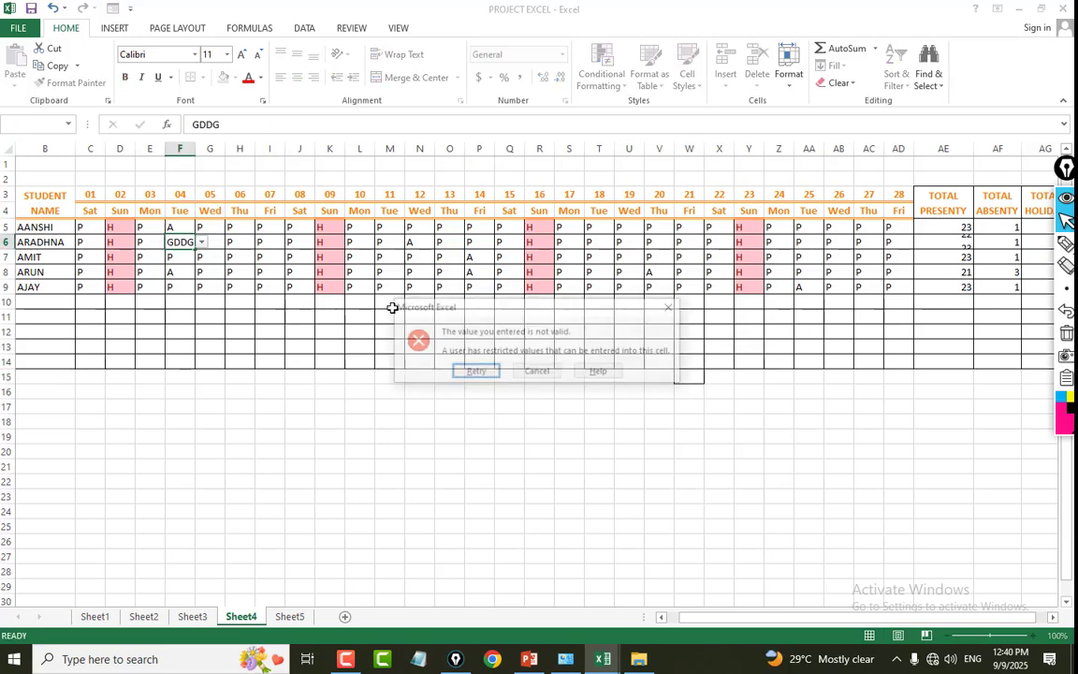
pyautogui.press('Return')
pyautogui.write('DGF')
pyautogui.press('Return')
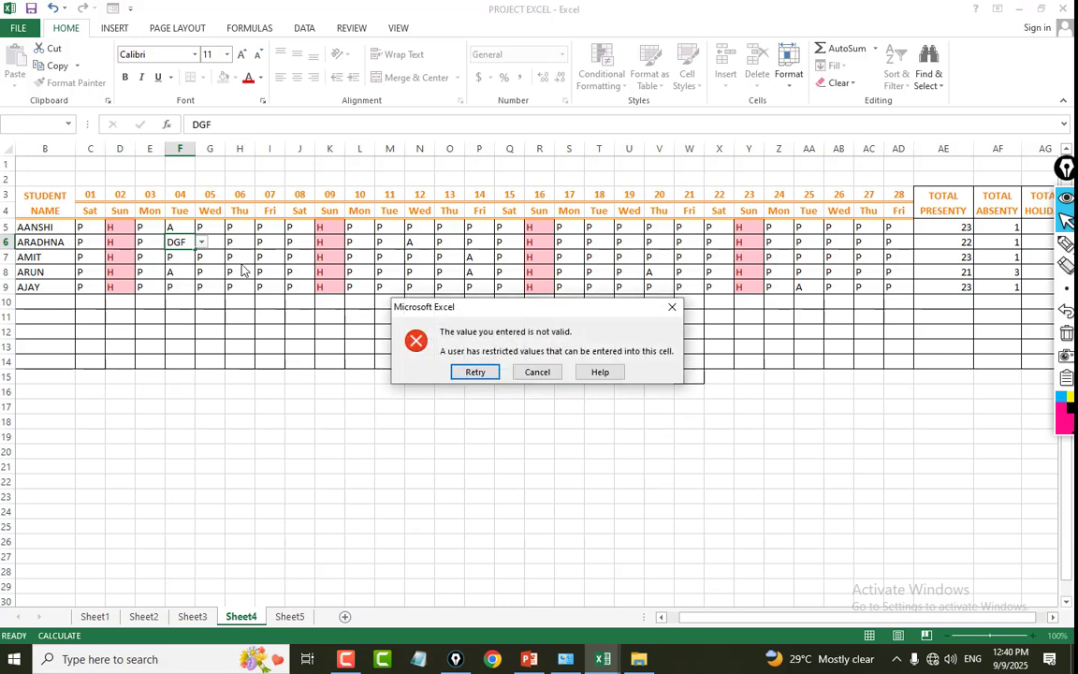
pyautogui.click(529, 370)
# Check the allowed attendance values for cells E5 and F5 and examine the marks in the surrounding date columns.
pyautogui.click(159, 231)
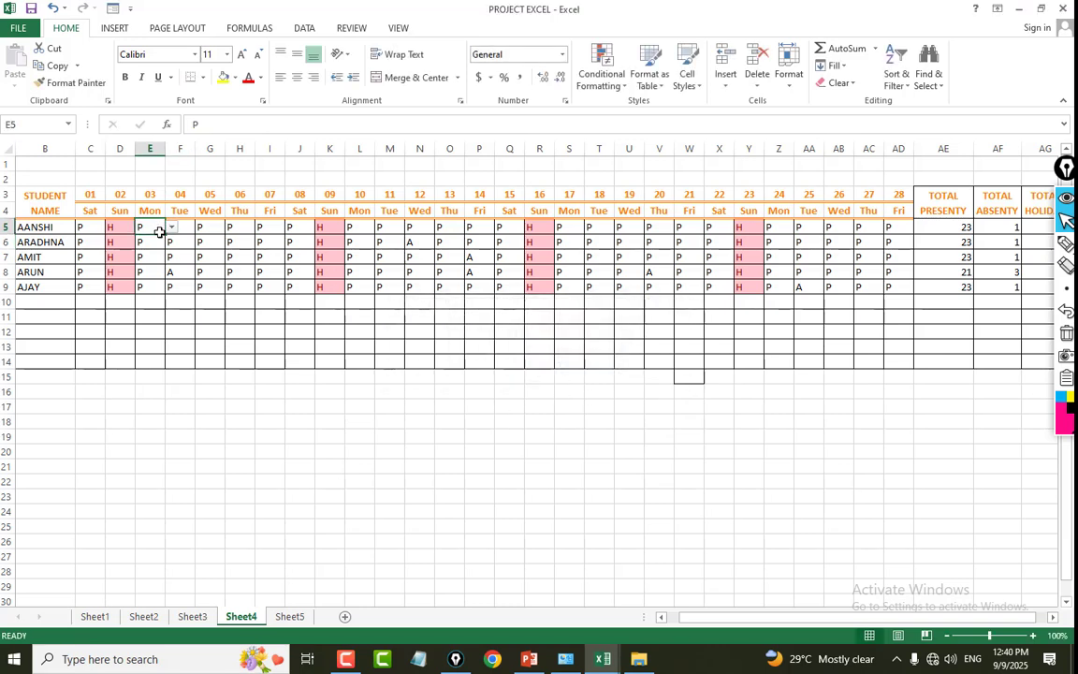
pyautogui.click(172, 227)
pyautogui.click(169, 240)
pyautogui.click(219, 272)
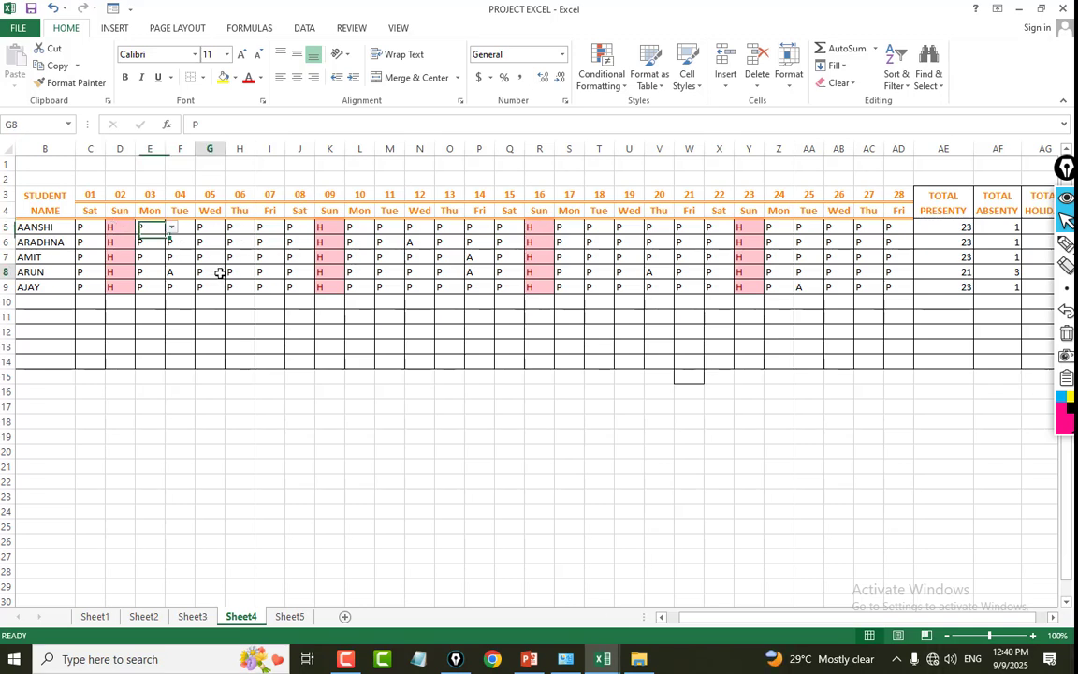
pyautogui.moveTo(109, 216); pyautogui.dragTo(118, 300)
pyautogui.click(175, 276)
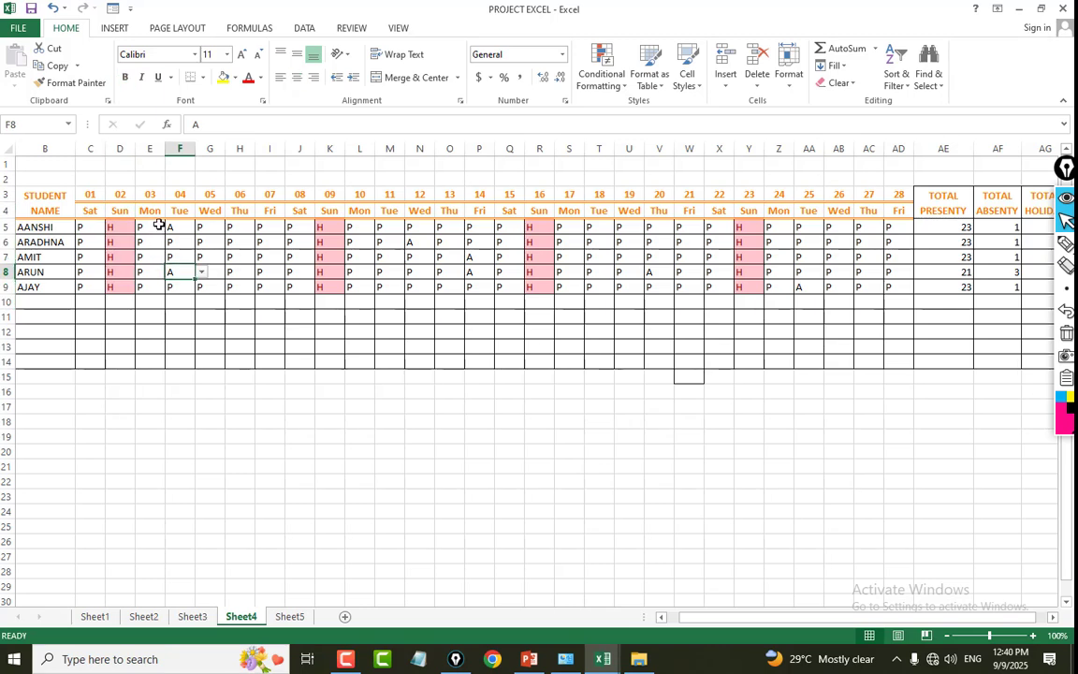
pyautogui.click(158, 225)
pyautogui.click(184, 228)
pyautogui.click(201, 227)
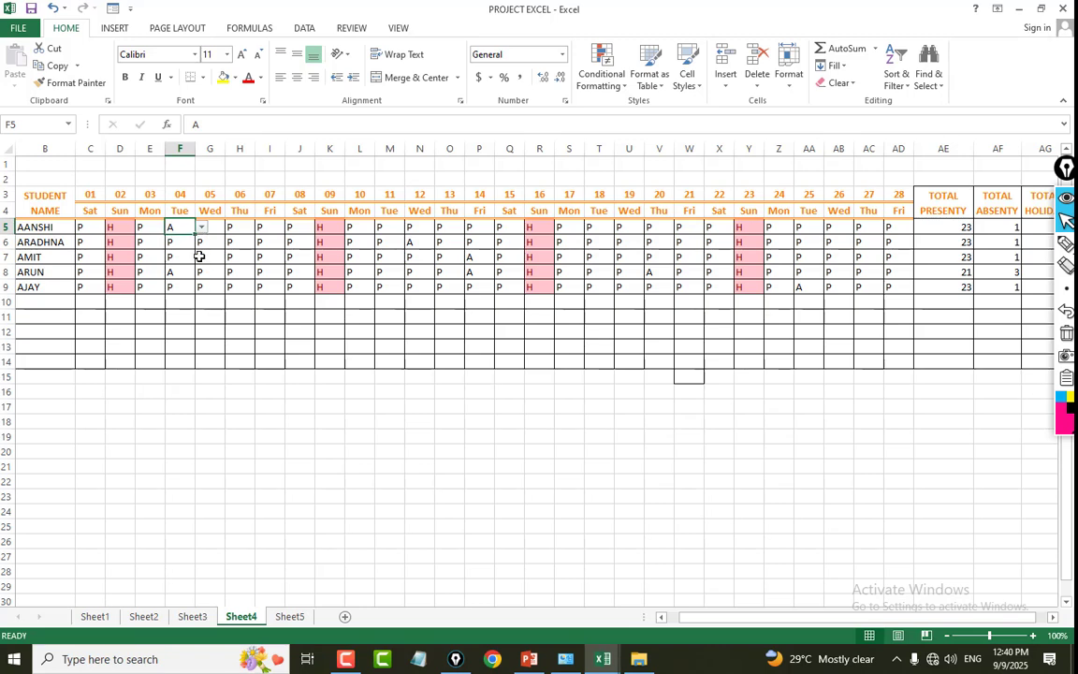
# Try to enter the invalid attendance value NJ in cell G7, cancelling the entry.
pyautogui.click(210, 256)
pyautogui.write('NJ')
pyautogui.press('Return')
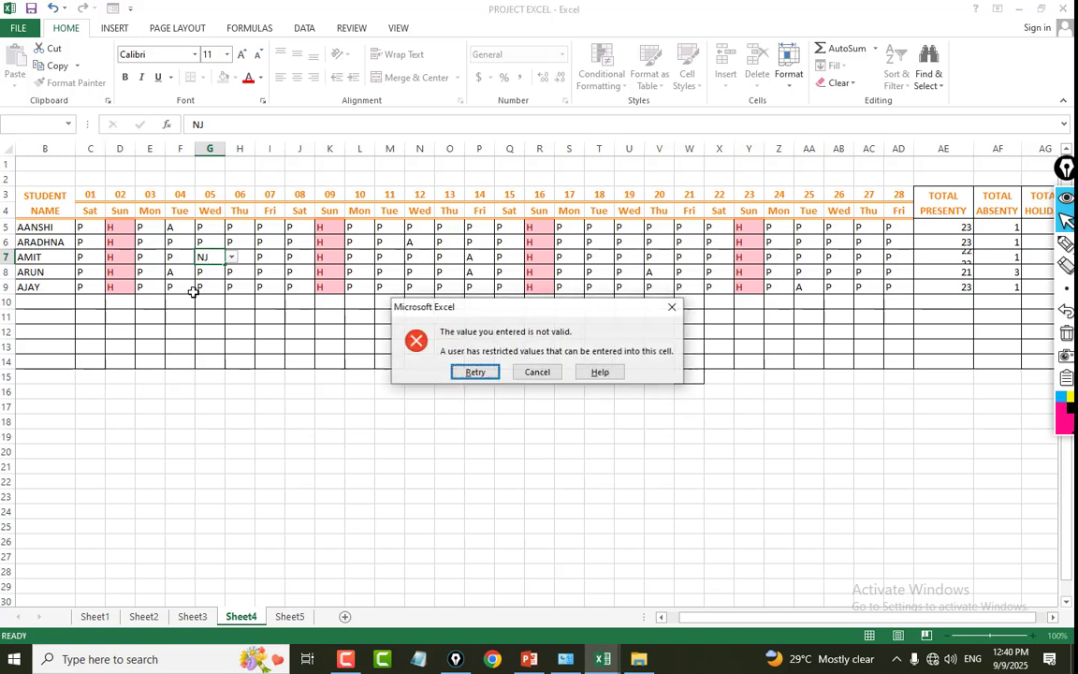
pyautogui.click(538, 372)
pyautogui.click(557, 361)
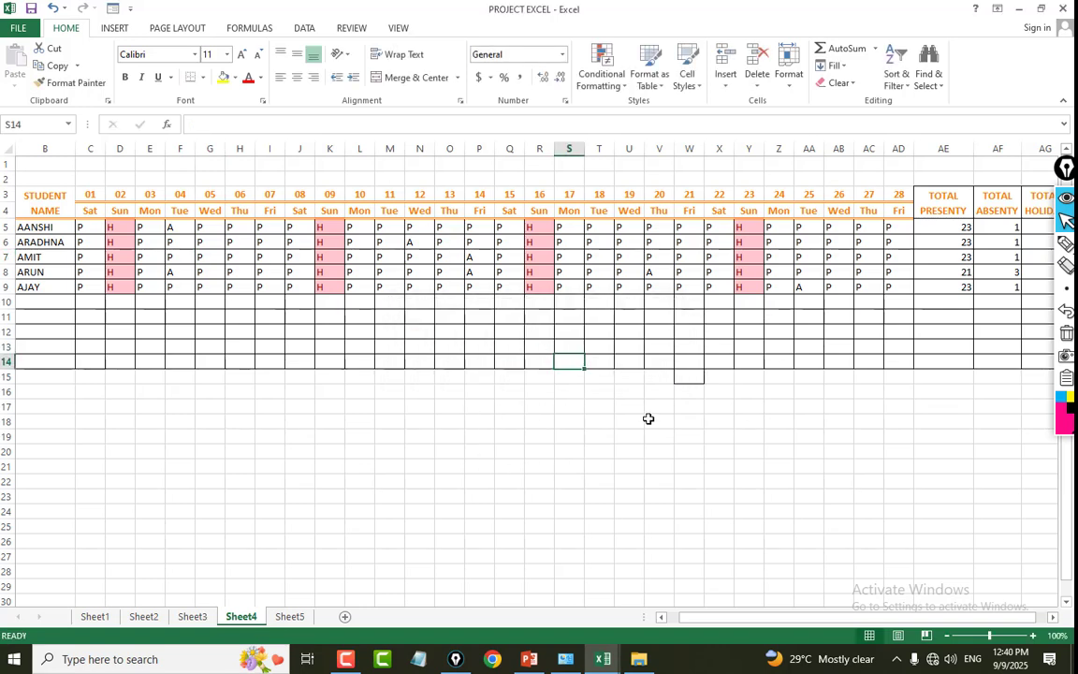
# Switch to the EXAM LIST JAN 2025 workbook and look over the student list on Sheet1.
pyautogui.click(351, 377)
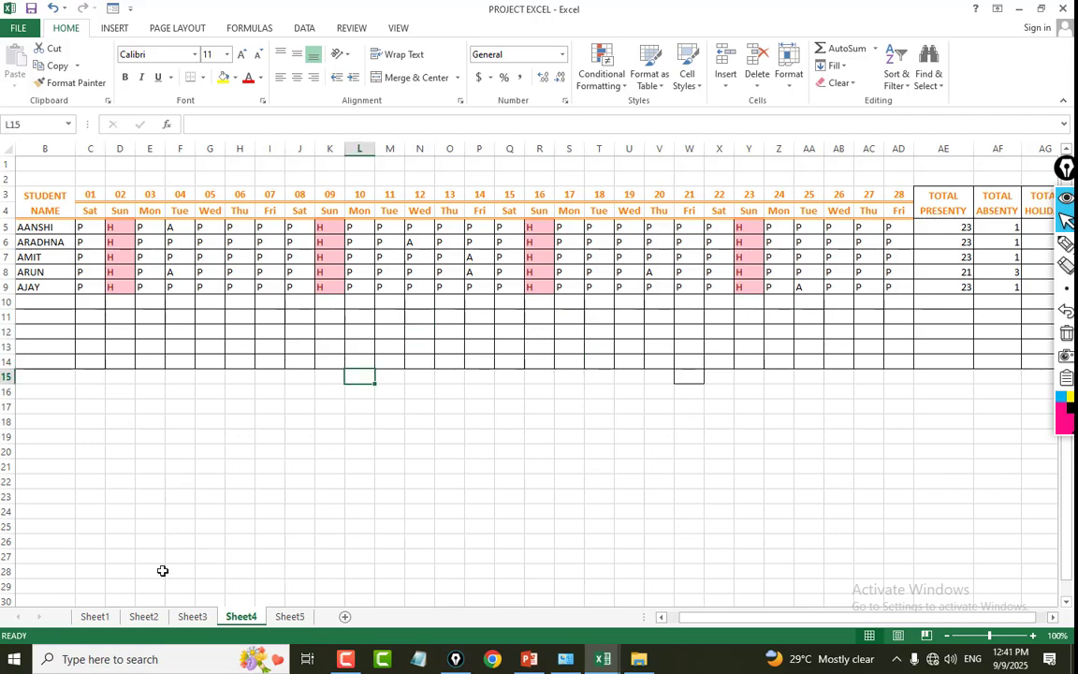
pyautogui.click(139, 622)
pyautogui.hotkey('alt', 'Tab')
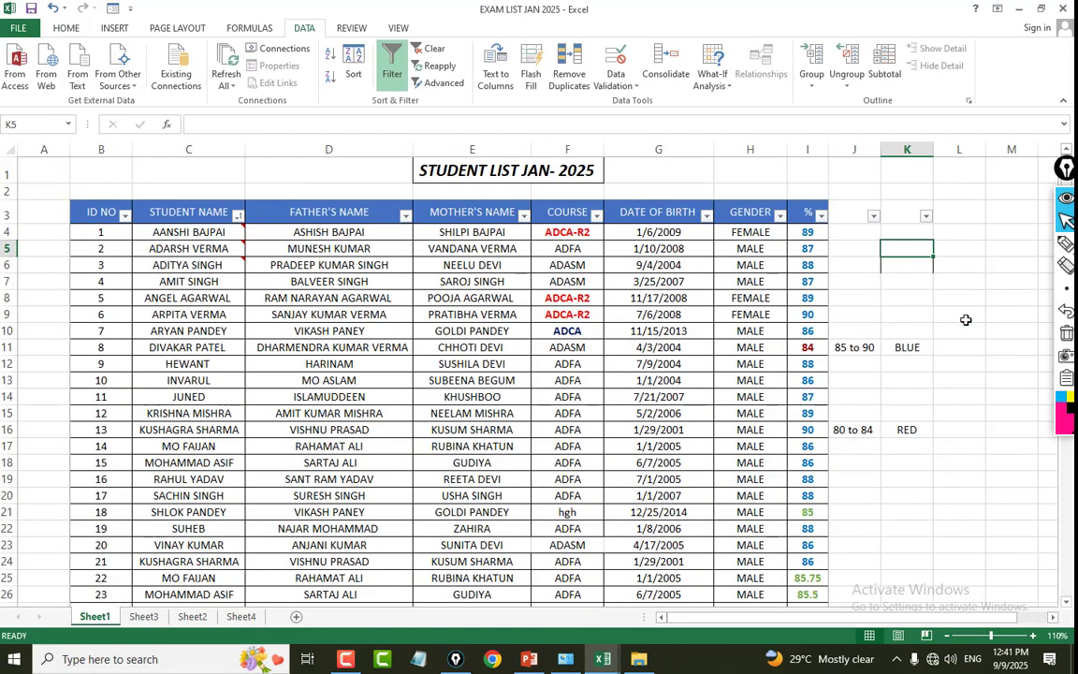
pyautogui.scroll(-3, 408, 294)
pyautogui.scroll(3, 493, 224)
pyautogui.scroll(-1, 559, 256)
pyautogui.scroll(1, 560, 256)
# Clear all course entries in F4:F27 of the student list.
pyautogui.click(582, 234)
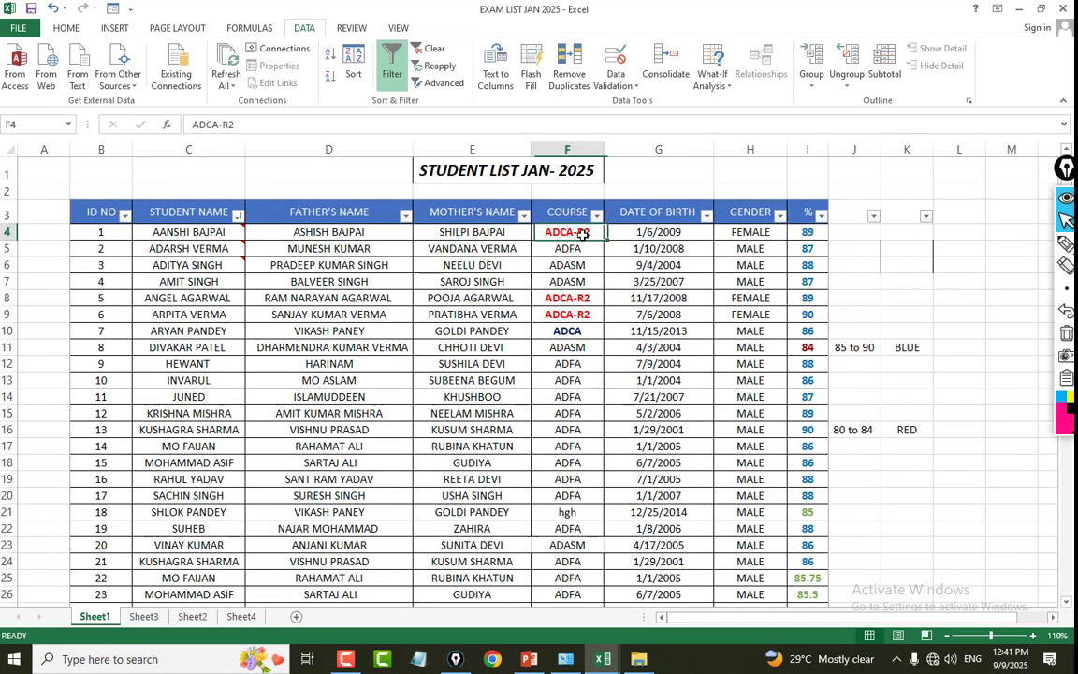
pyautogui.moveTo(582, 234); pyautogui.dragTo(584, 562)
pyautogui.click(577, 480)
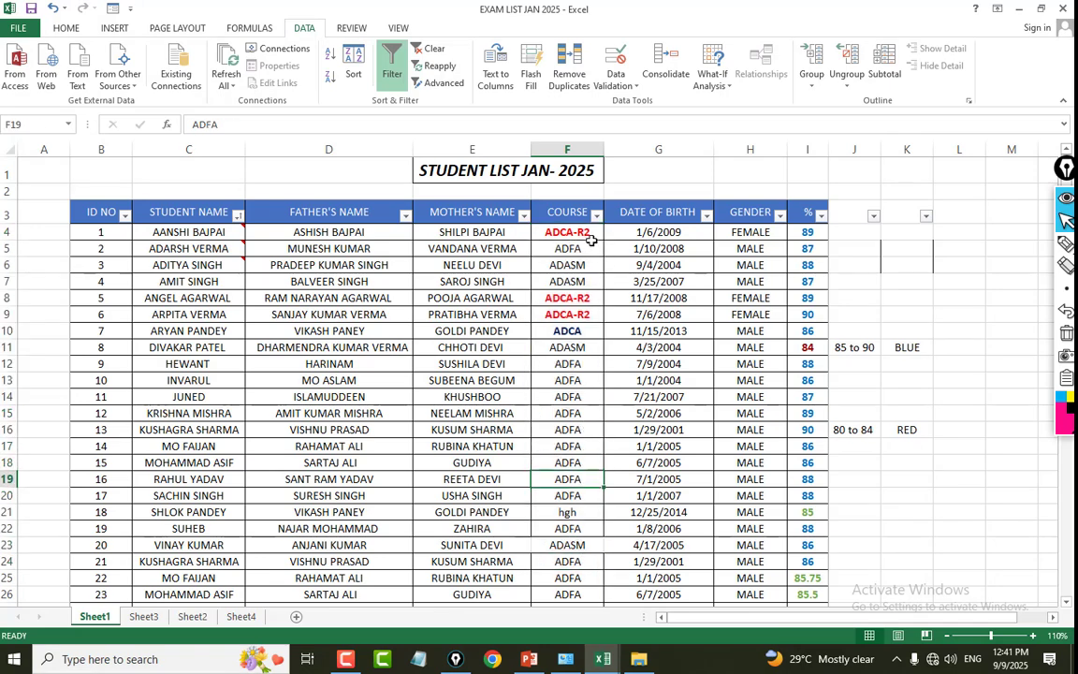
pyautogui.moveTo(591, 235); pyautogui.dragTo(591, 606)
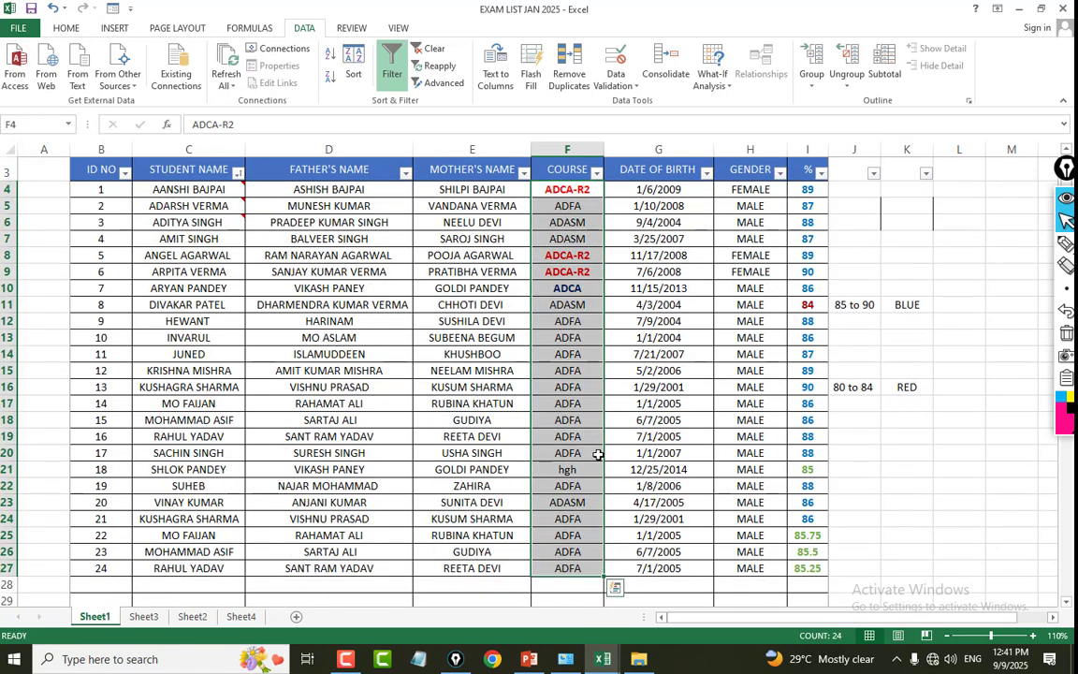
pyautogui.press('Delete')
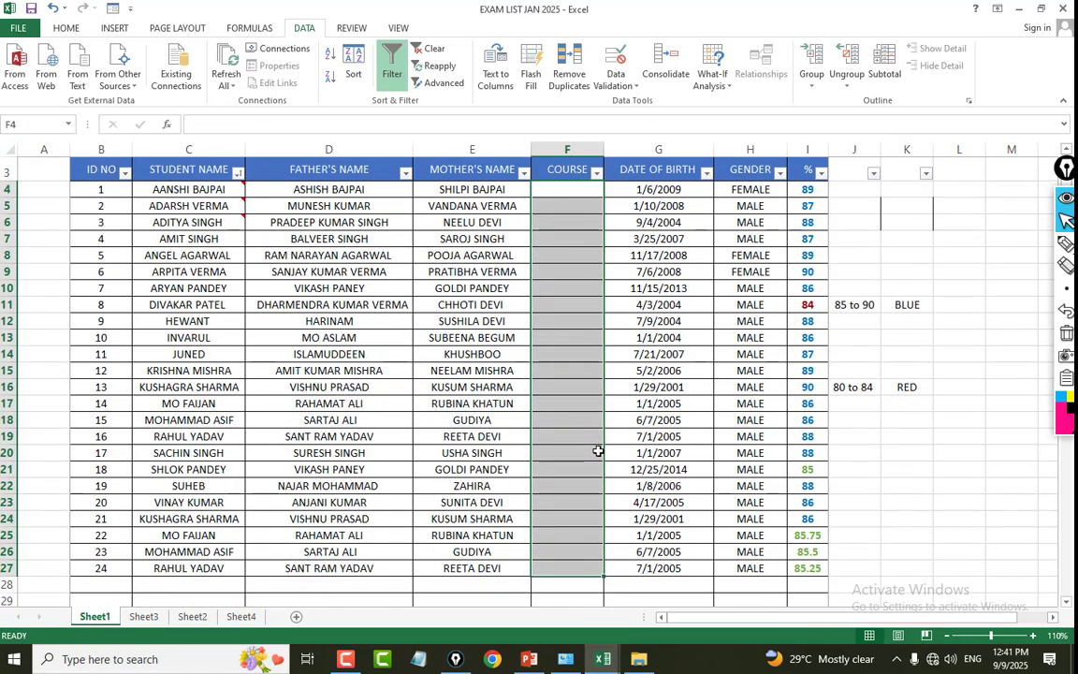
# Apply list data validation to the COURSE cells F4:F28 with the source ADCA,CCC,TALLY.
pyautogui.click(577, 190)
pyautogui.moveTo(577, 190); pyautogui.dragTo(552, 577)
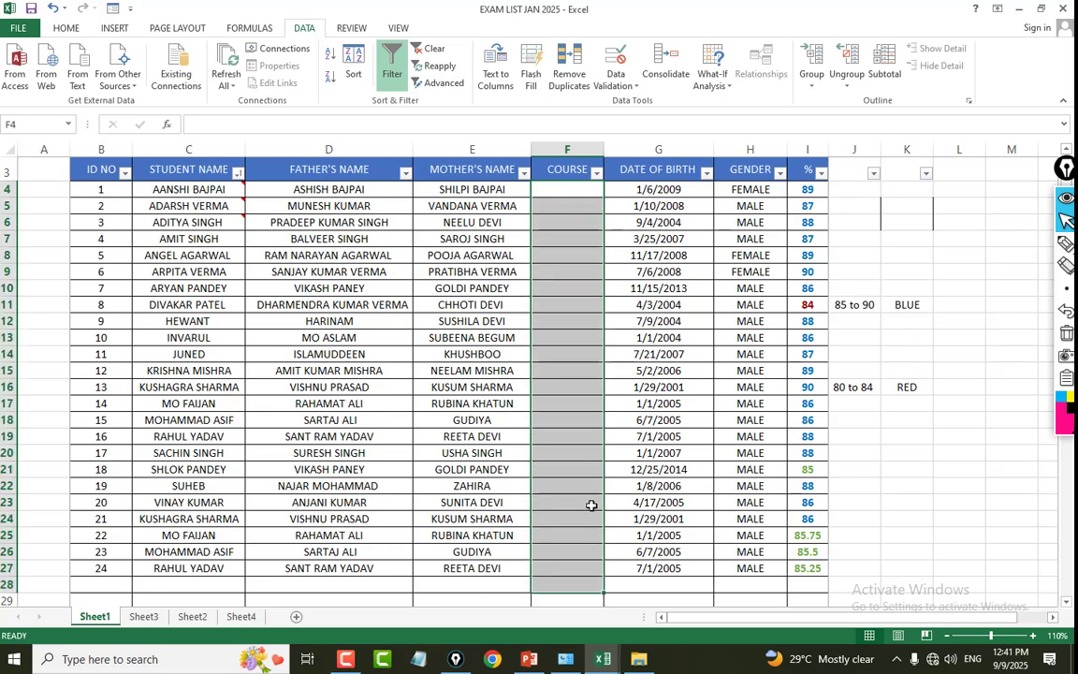
pyautogui.click(616, 82)
pyautogui.click(672, 106)
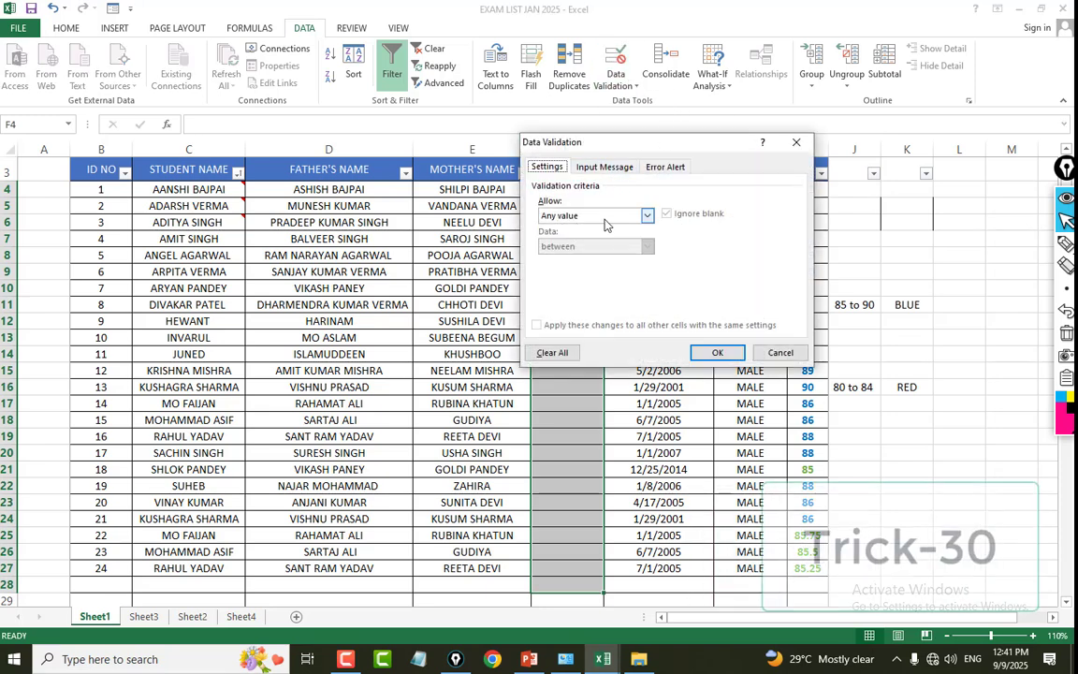
pyautogui.click(589, 215)
pyautogui.click(548, 258)
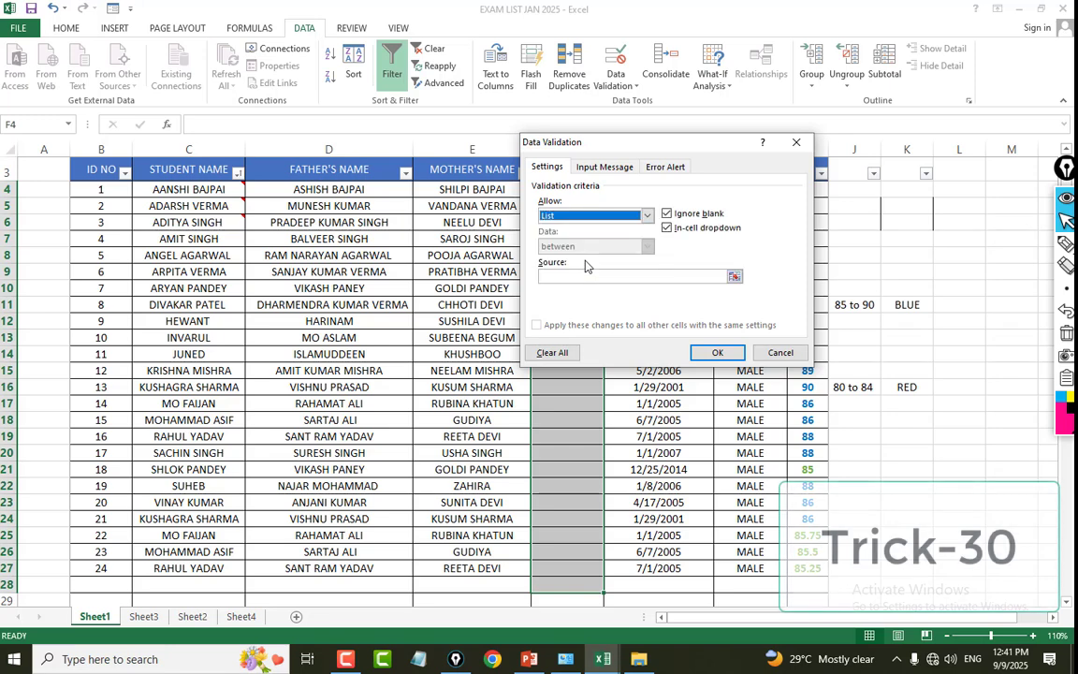
pyautogui.click(576, 276)
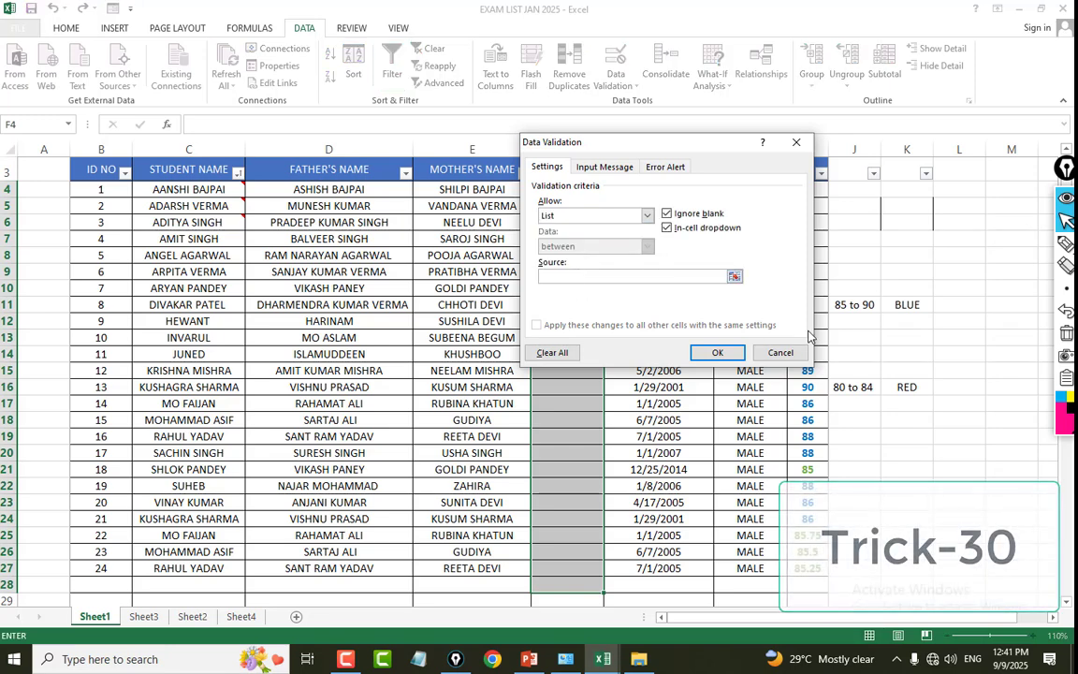
pyautogui.write('ADCA,CCC,TALLY')
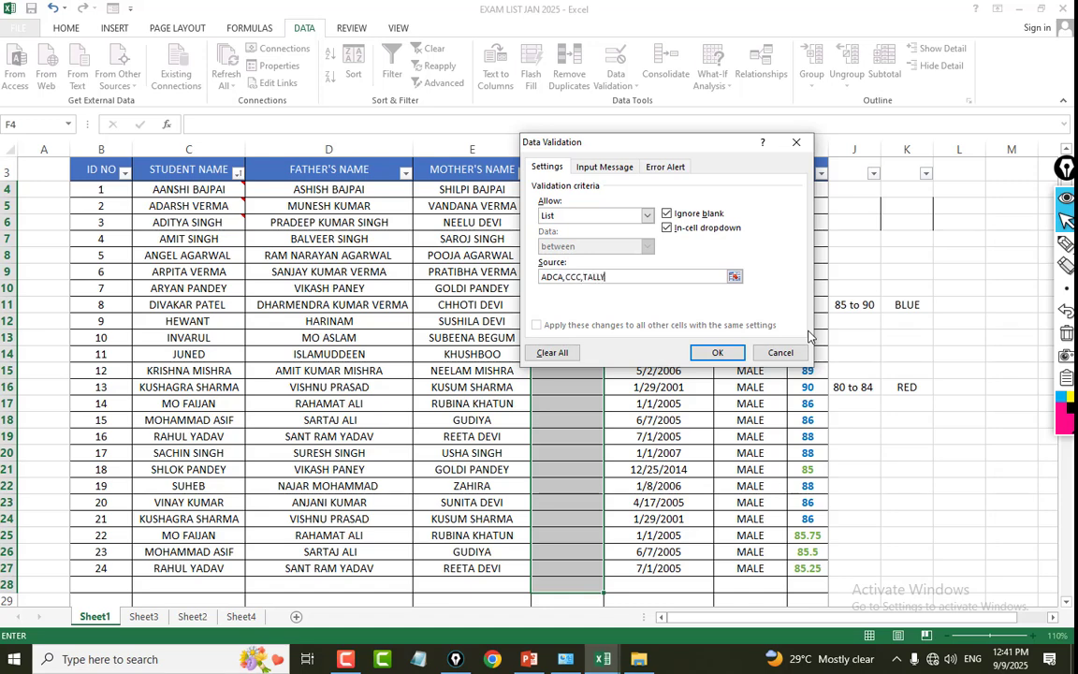
pyautogui.click(714, 351)
# Enter the courses ADCA in F7, TALLY in F8 and CCC in F9.
pyautogui.click(548, 240)
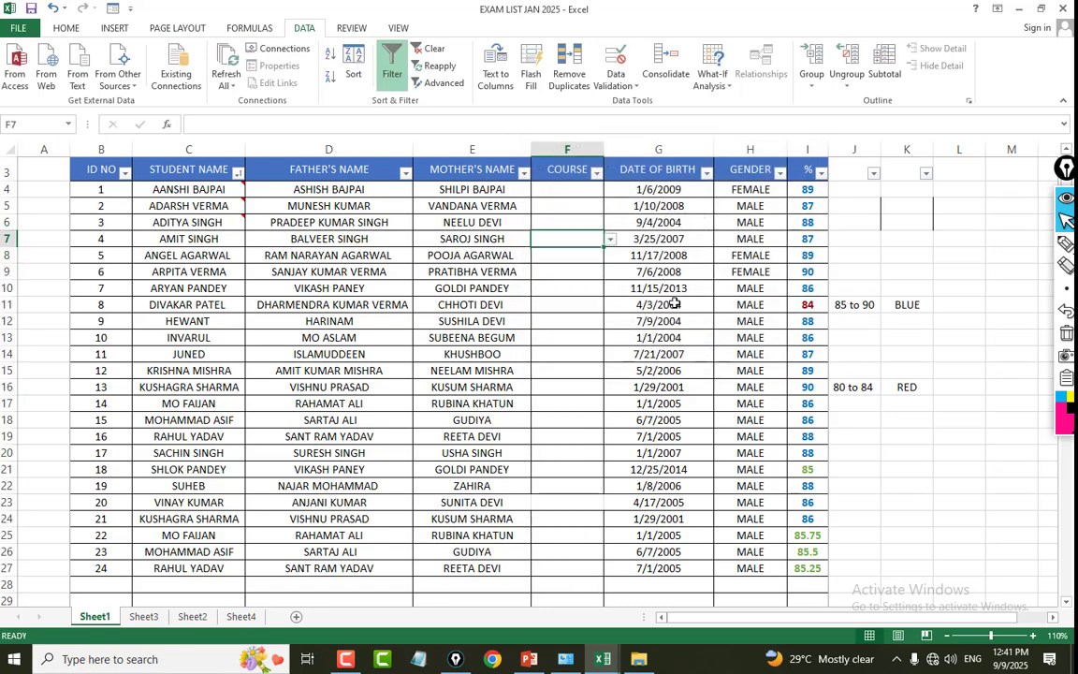
pyautogui.write('ADCA')
pyautogui.press('Return')
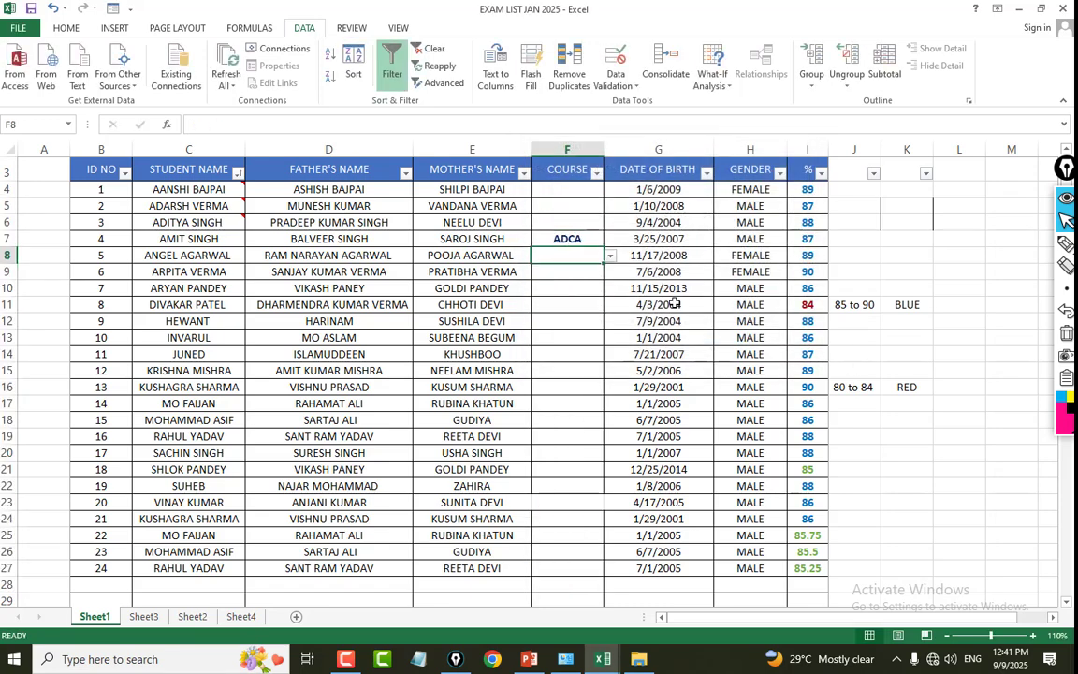
pyautogui.write('TALLY')
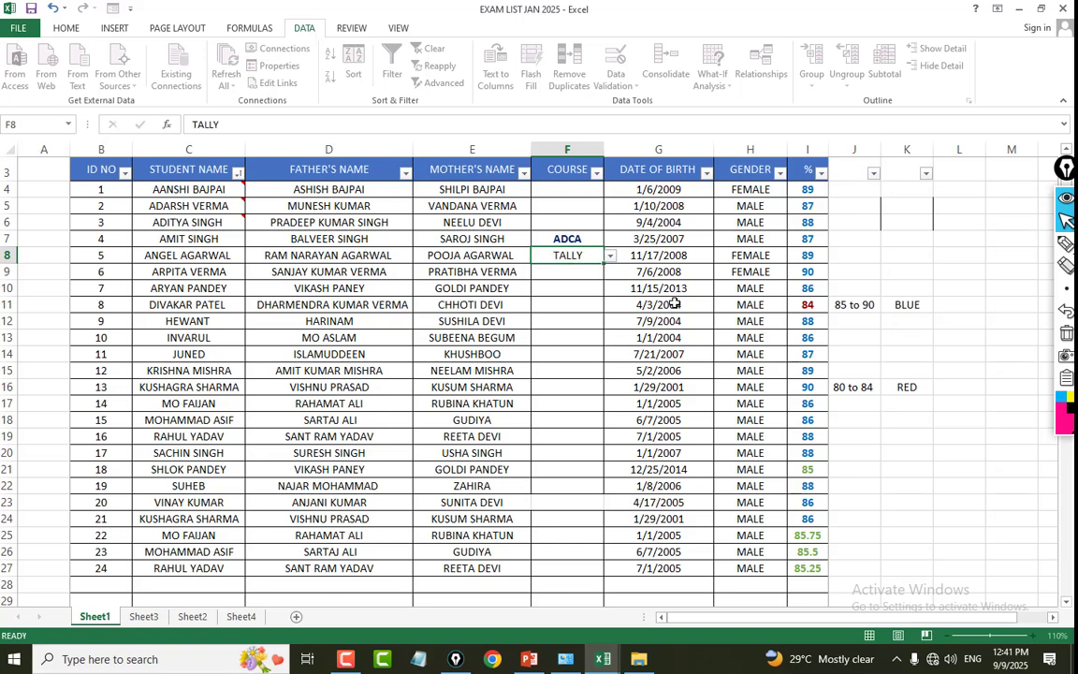
pyautogui.press('Return')
pyautogui.write('CCC')
pyautogui.press('Return')
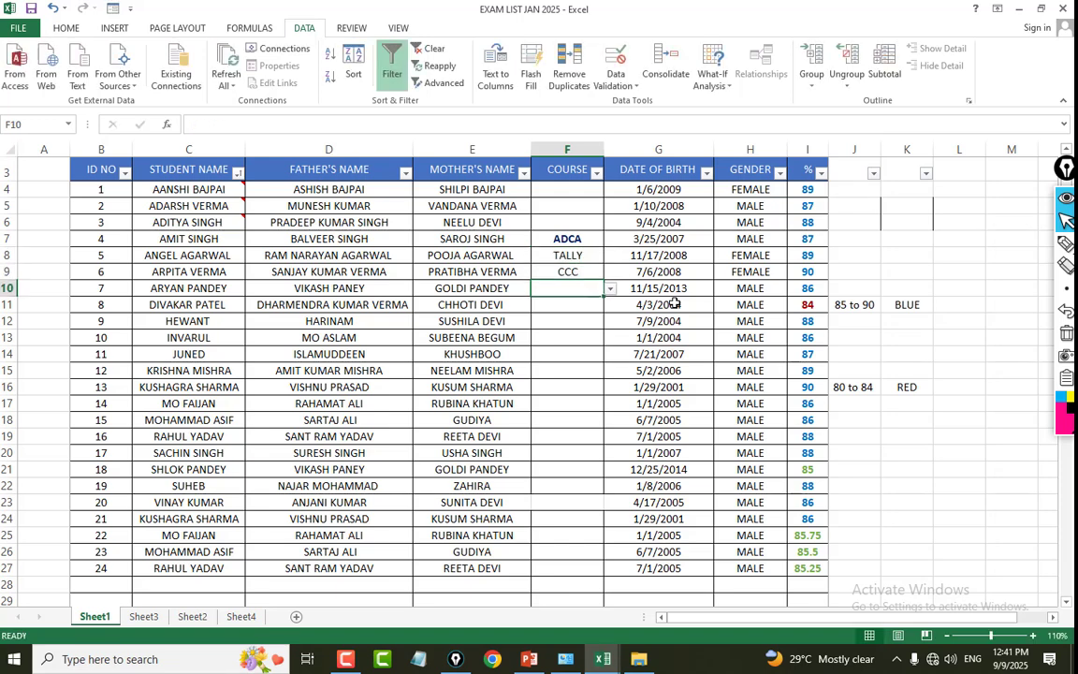
# Try to enter the unlisted courses CKD and DCA in F10 to test the list validation.
pyautogui.write('CKD')
pyautogui.press('Return')
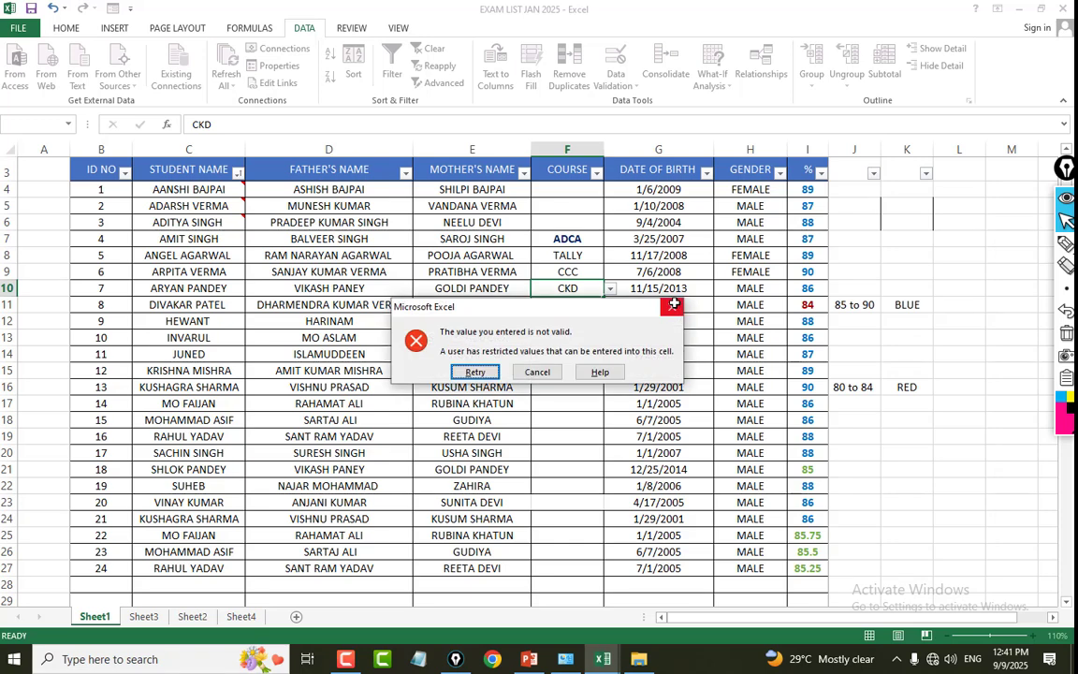
pyautogui.click(673, 305)
pyautogui.write('CCC')
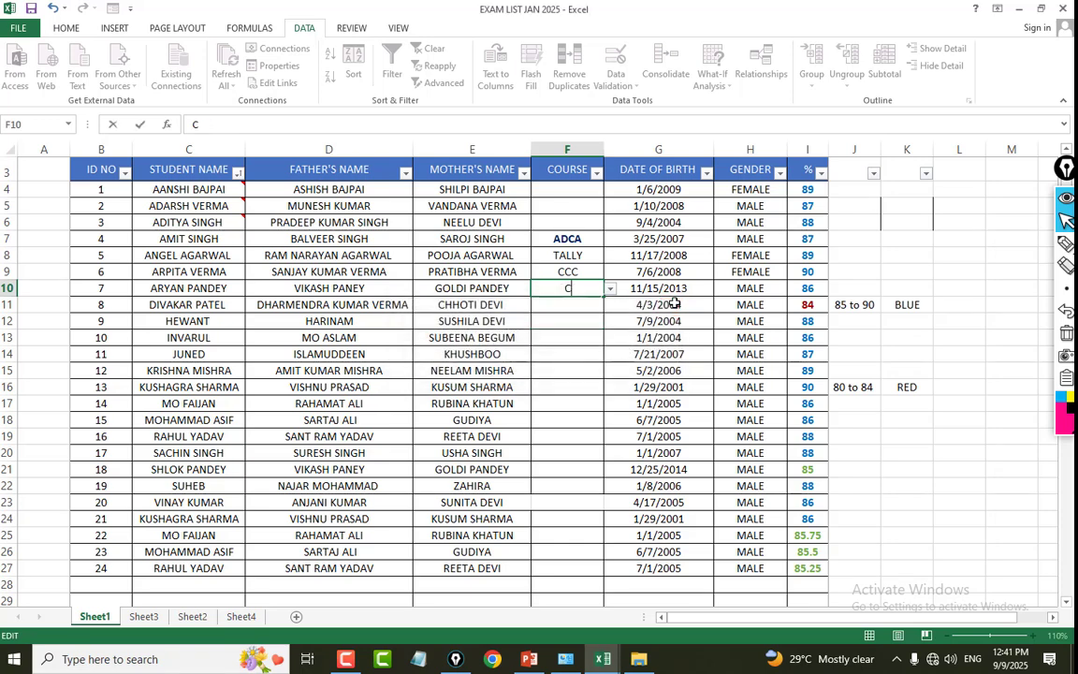
pyautogui.press('BackSpace')
pyautogui.press('BackSpace')
pyautogui.press('BackSpace')
pyautogui.write('DCA')
pyautogui.press('Return')
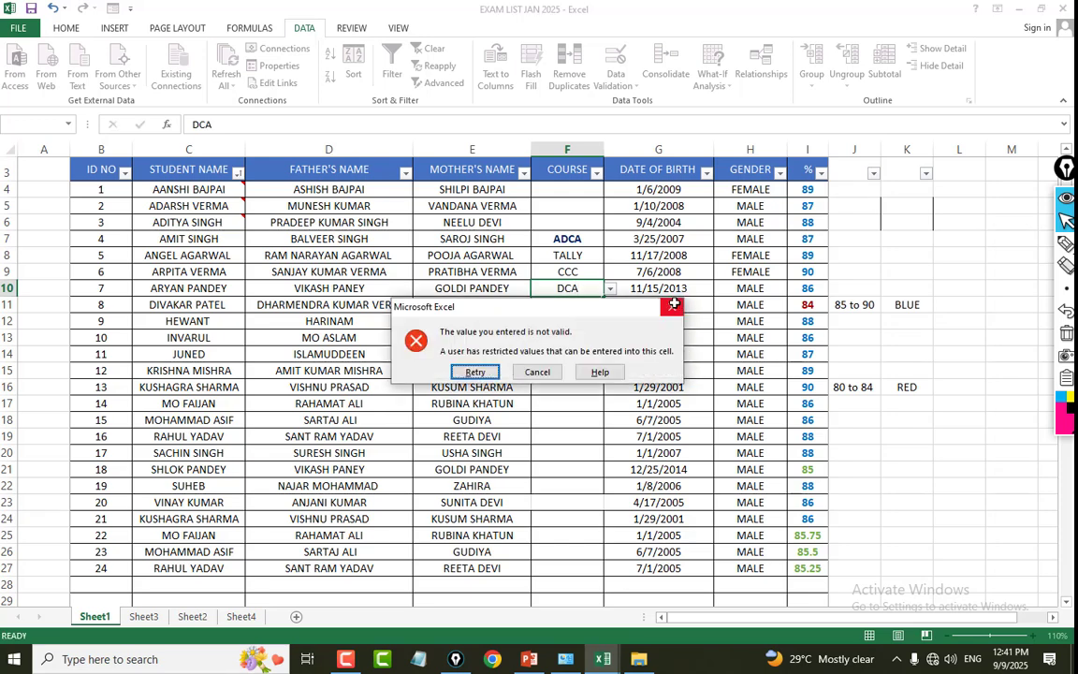
pyautogui.click(543, 373)
pyautogui.click(589, 270)
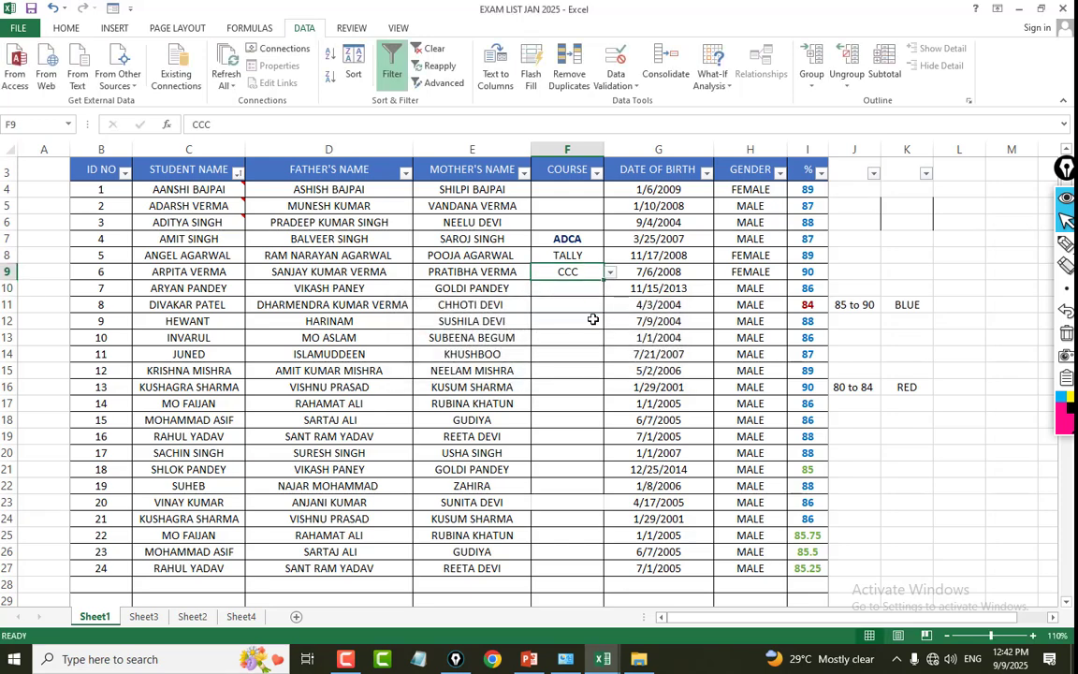
pyautogui.click(588, 336)
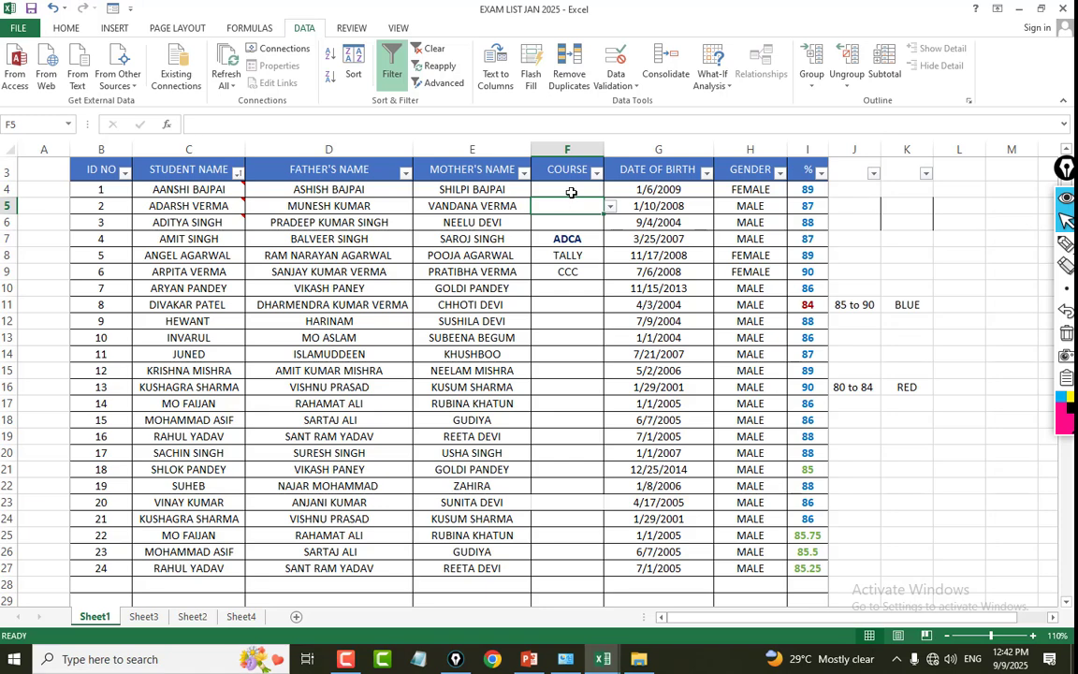
# Add a validation input message to the COURSE cells F4:F27 with the title SELECT COURSE and the text ADCA,CCC,TALLY.
pyautogui.moveTo(567, 187); pyautogui.dragTo(577, 564)
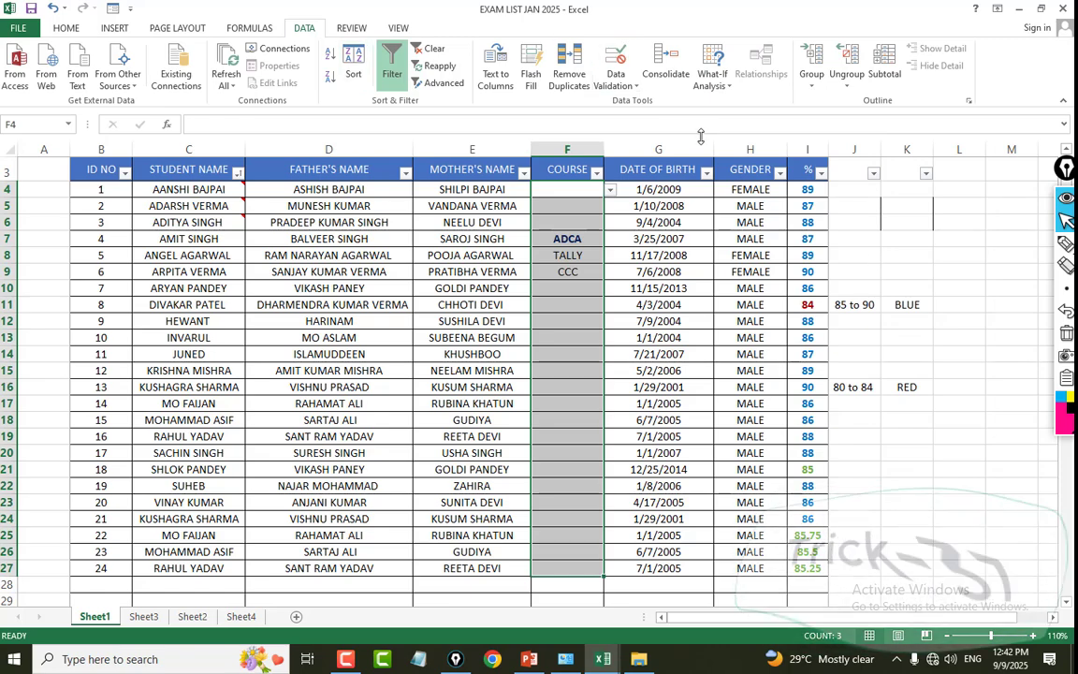
pyautogui.click(615, 87)
pyautogui.click(638, 103)
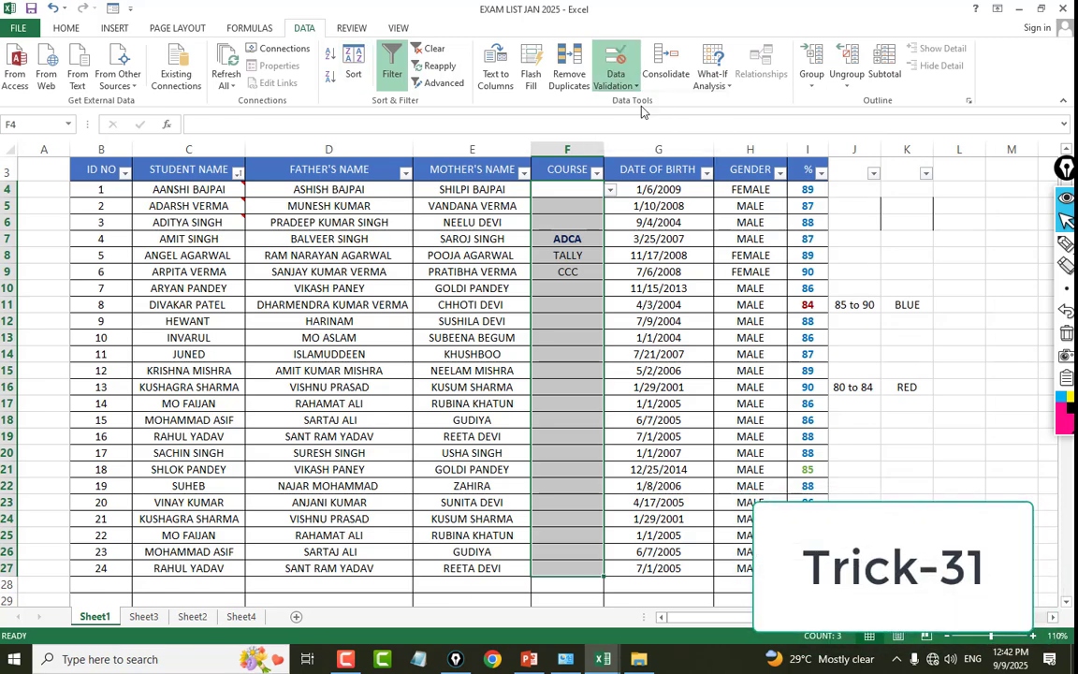
pyautogui.moveTo(600, 150); pyautogui.dragTo(239, 169)
pyautogui.click(241, 185)
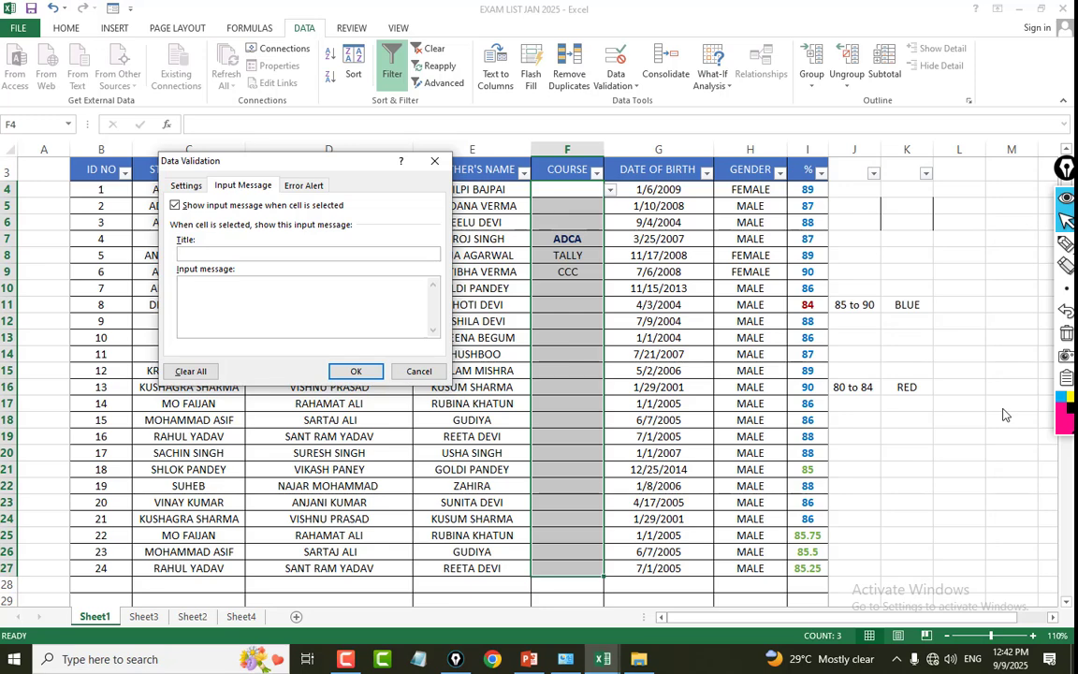
pyautogui.write('SELECT COURSE')
pyautogui.write('ADCA,CCC,TALLY')
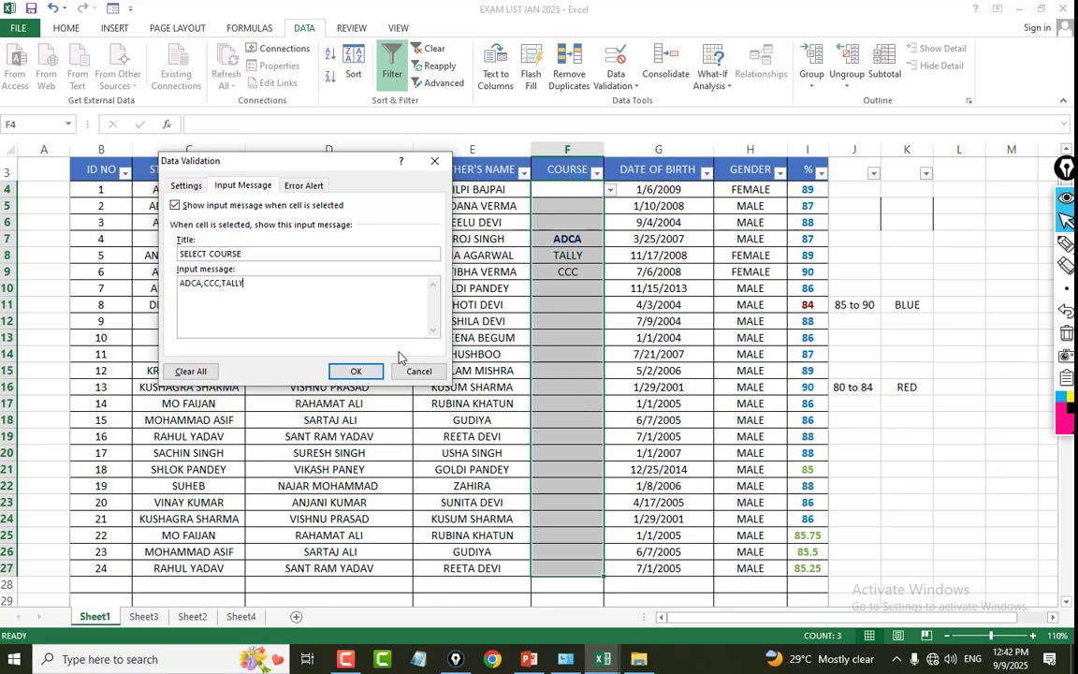
pyautogui.click(356, 371)
pyautogui.click(640, 321)
# Choose the courses CCC for F10, ADCA for F11 and CCC for F12 from the validation list.
pyautogui.click(556, 294)
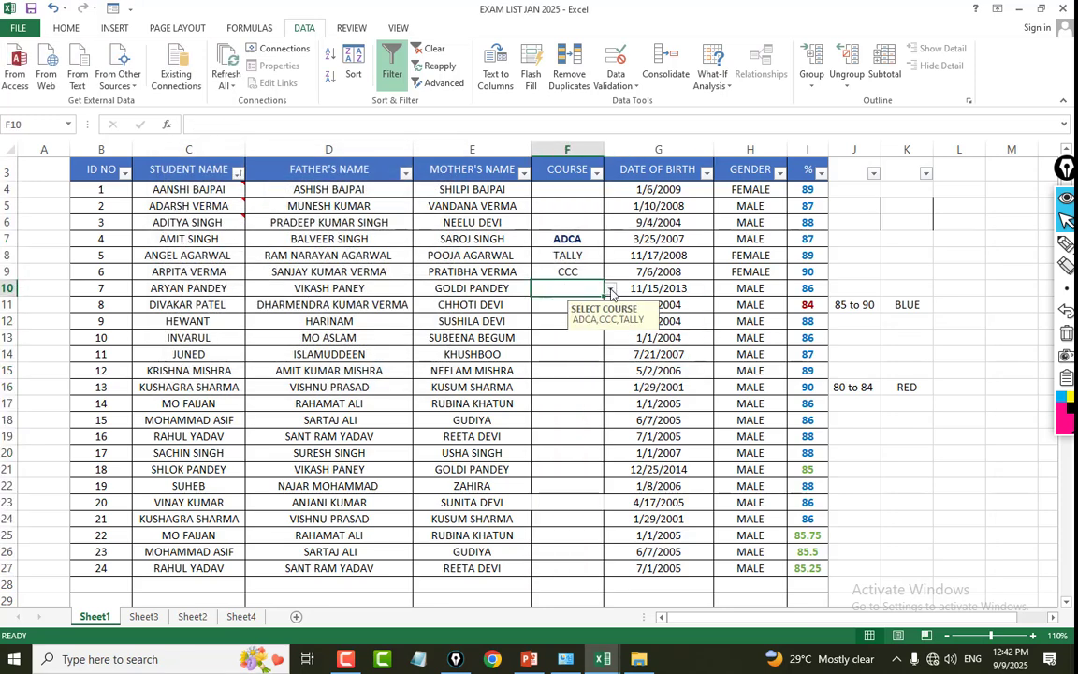
pyautogui.click(609, 292)
pyautogui.click(594, 311)
pyautogui.click(593, 311)
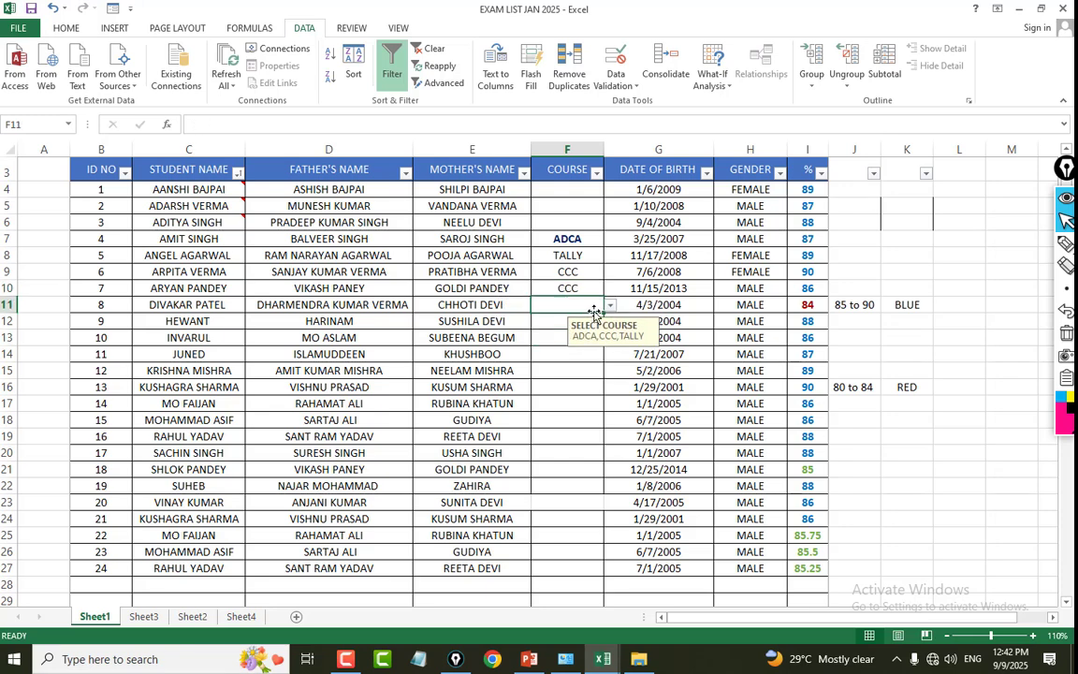
pyautogui.click(609, 305)
pyautogui.click(554, 323)
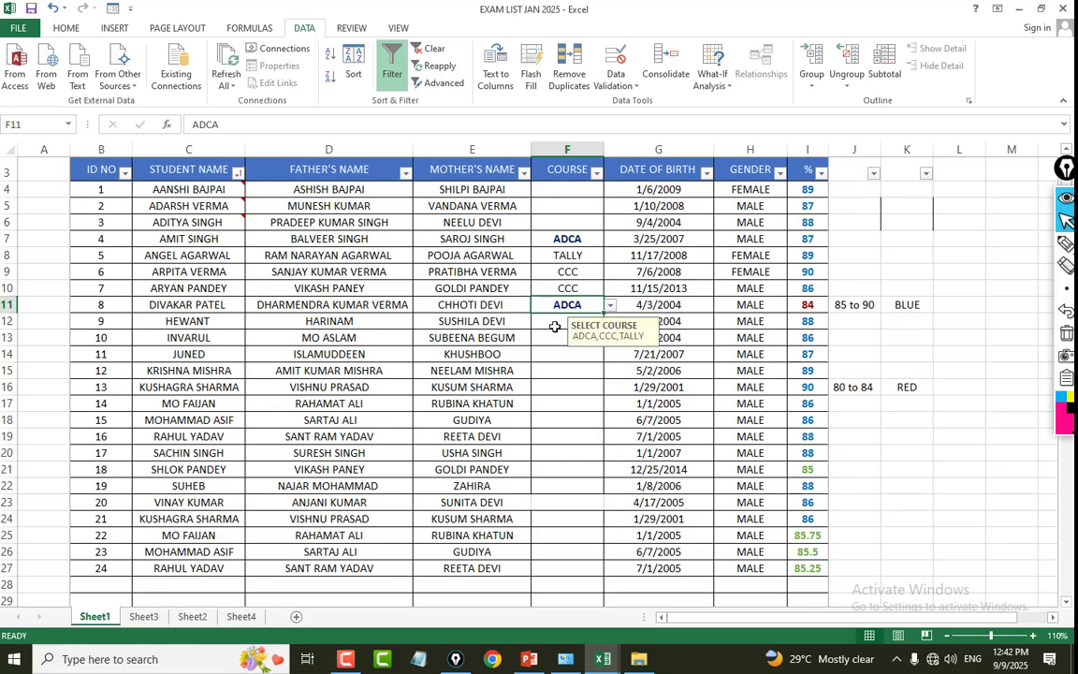
pyautogui.click(558, 323)
pyautogui.click(613, 325)
pyautogui.click(550, 347)
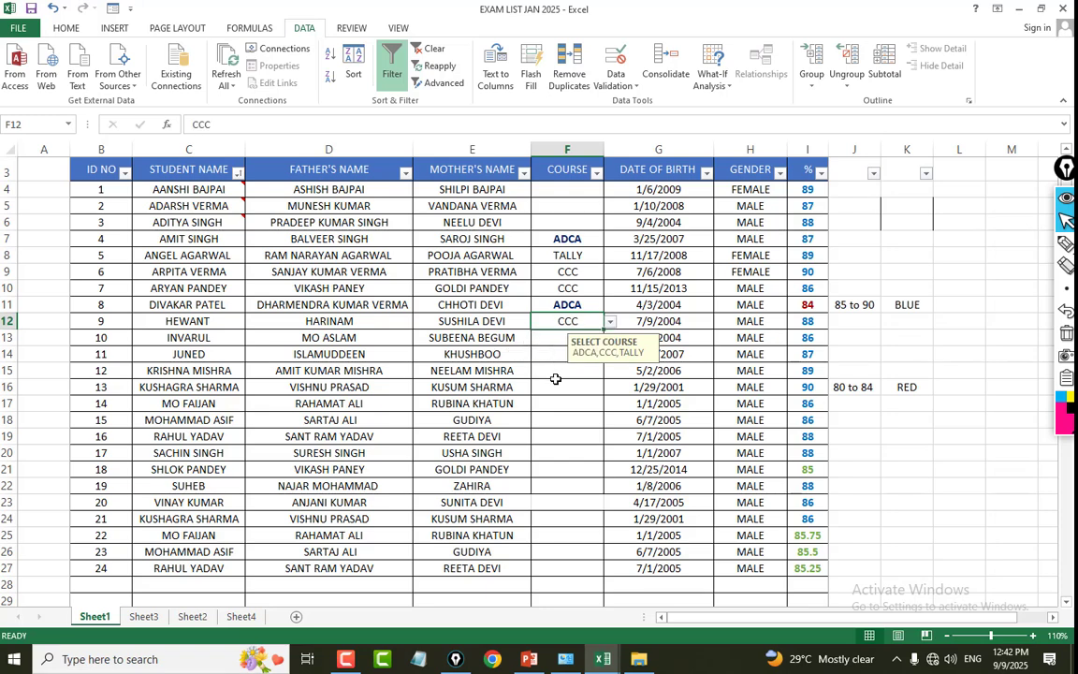
pyautogui.click(555, 383)
# Begin a formula in the empty cell D70 below the student list.
pyautogui.scroll(-3, 452, 396)
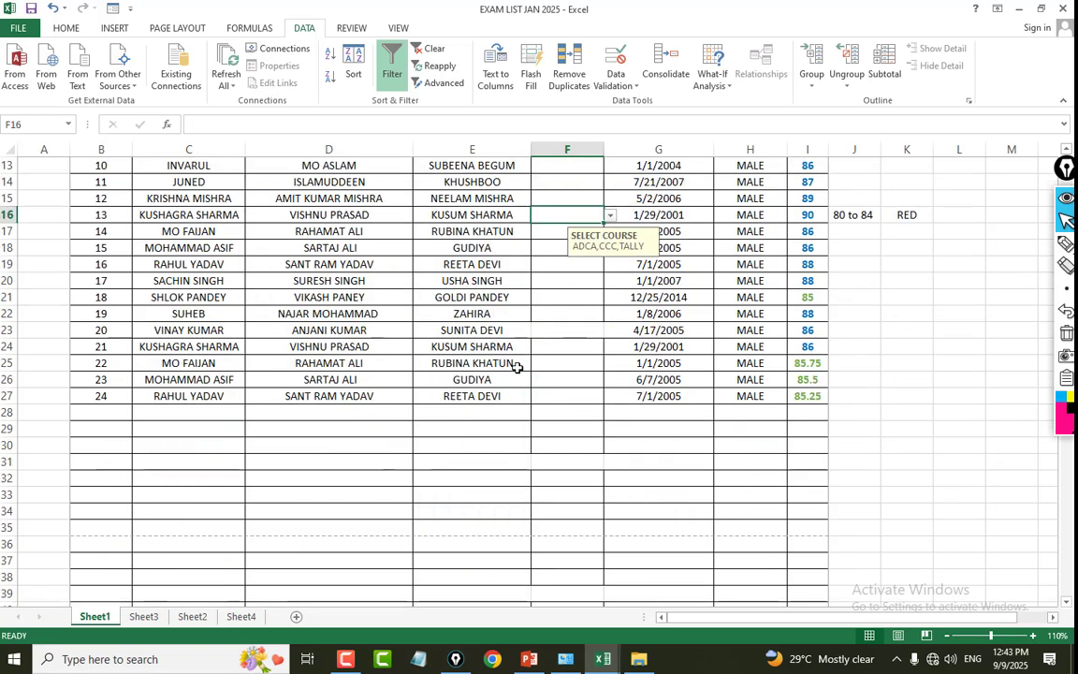
pyautogui.scroll(-10, 521, 343)
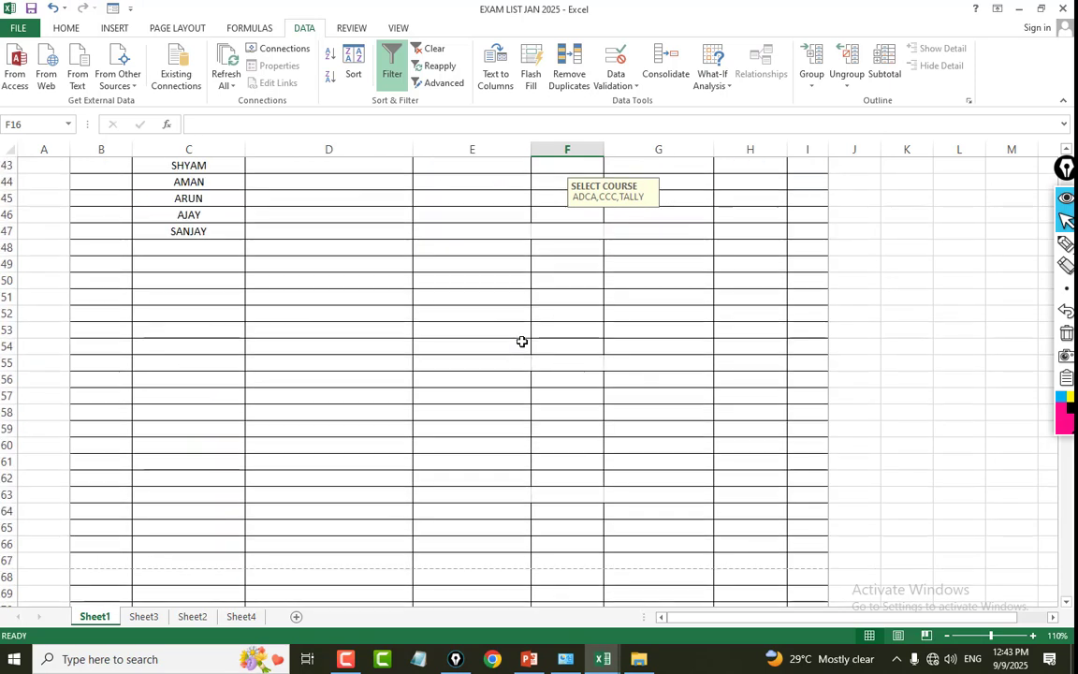
pyautogui.scroll(-6, 521, 342)
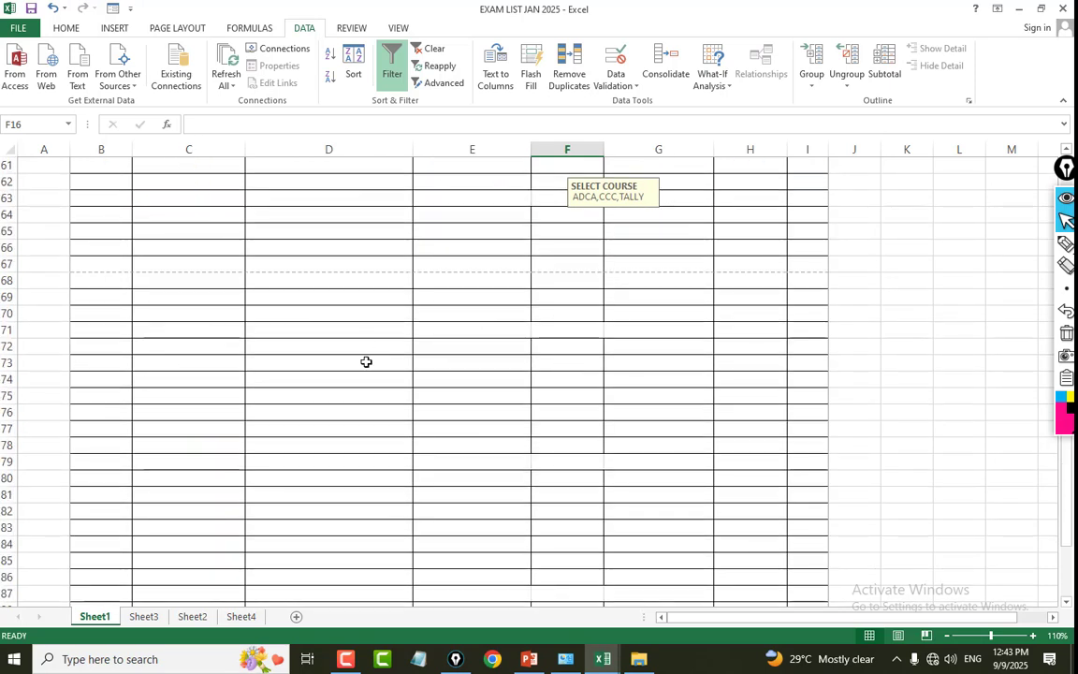
pyautogui.click(309, 314)
pyautogui.keyDown('ctrl'); pyautogui.scroll(5, 333, 300); pyautogui.keyUp('ctrl')
pyautogui.write('=')
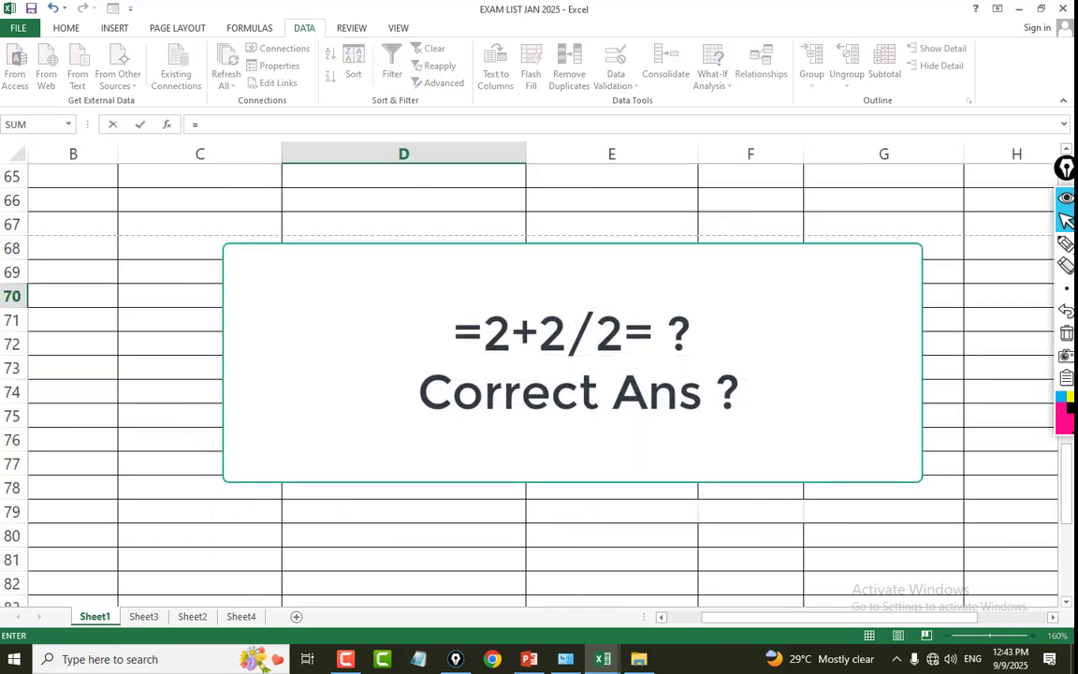